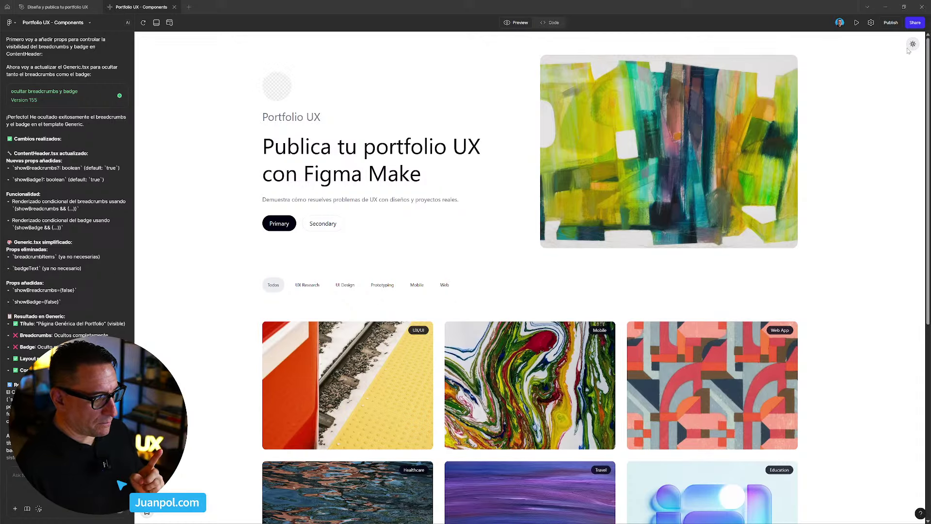
# Toggle the portfolio preview to dark mode and back to light, and visit the component documentation before returning home
pyautogui.click(912, 45)
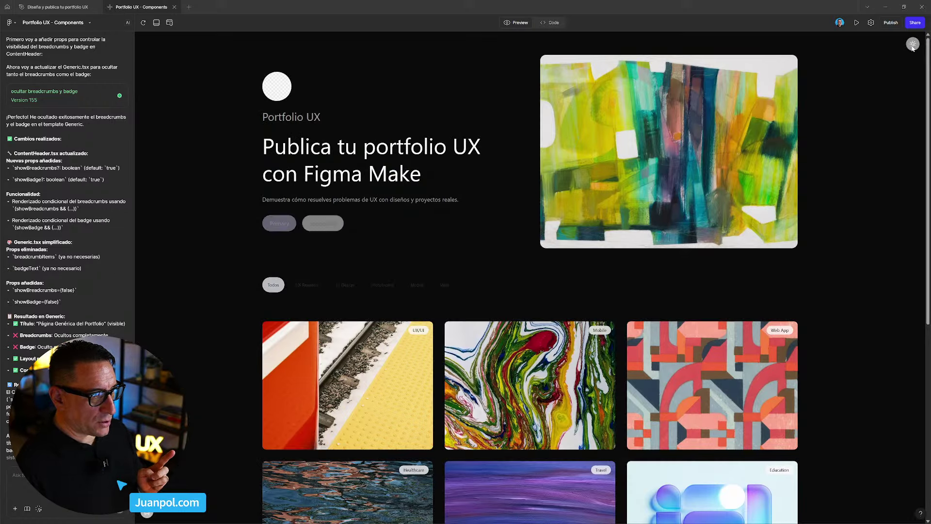
pyautogui.click(912, 46)
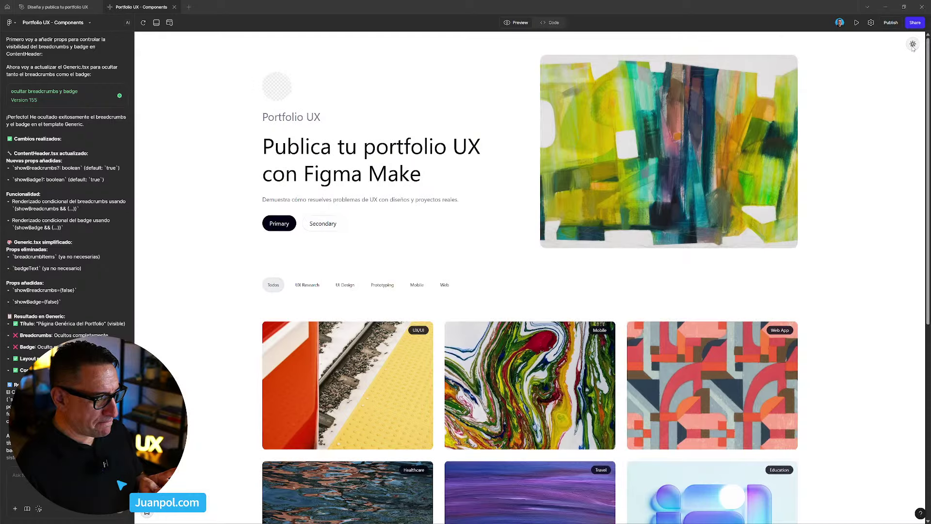
pyautogui.click(147, 514)
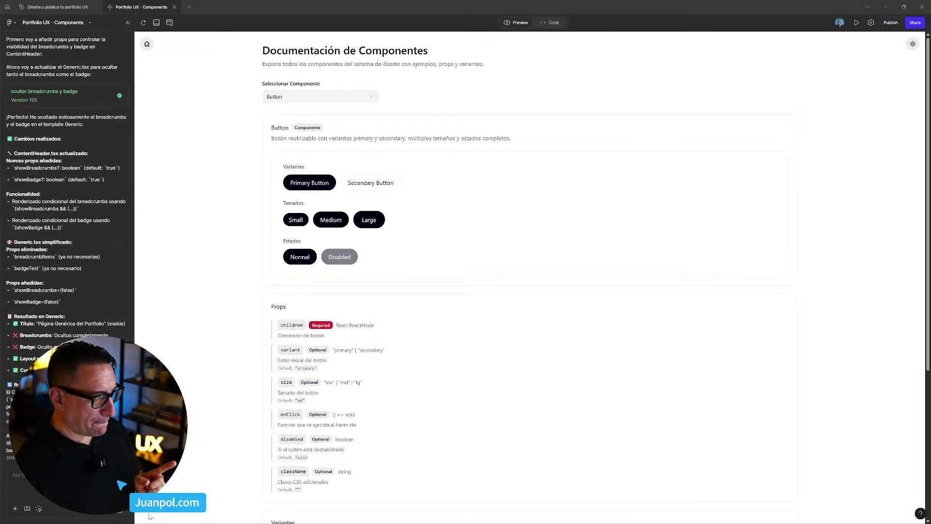
pyautogui.click(147, 45)
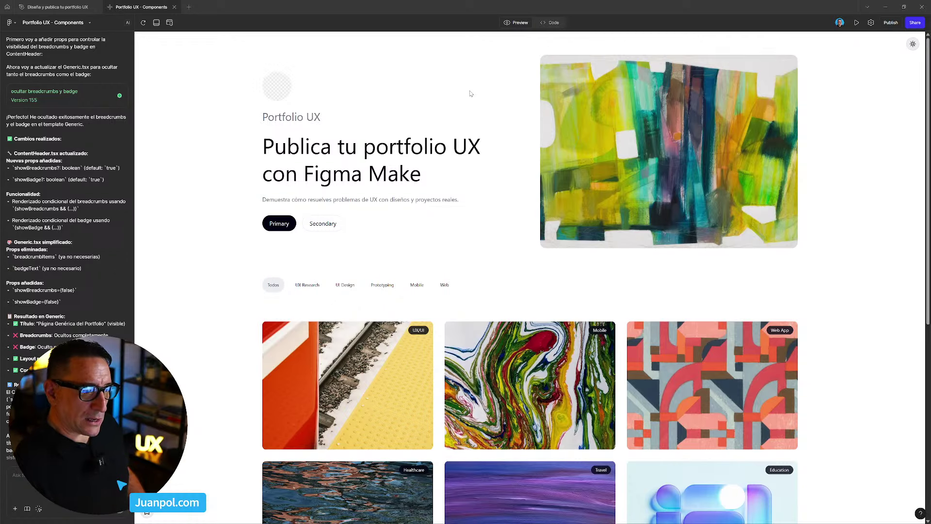
# View the generic page linked from the home page's Secondary button and return to the portfolio home
pyautogui.scroll(-2, 470, 93)
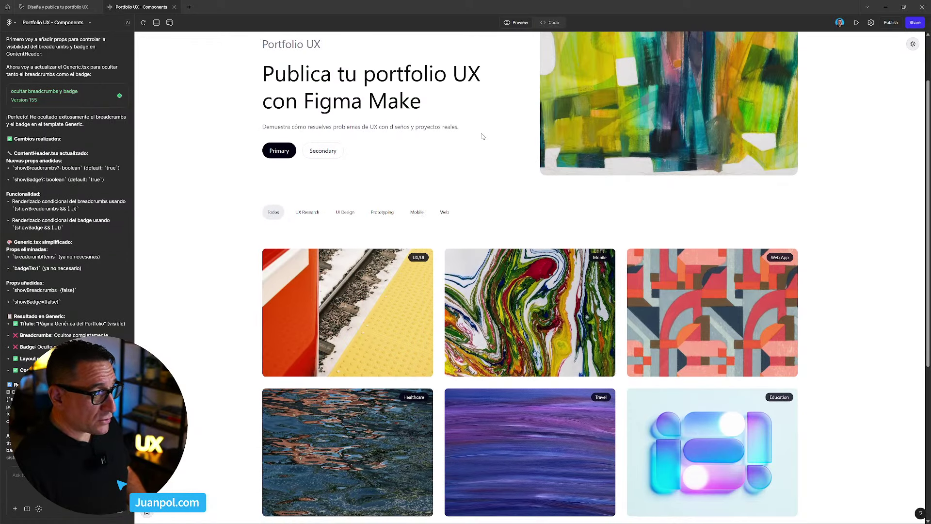
pyautogui.scroll(2, 395, 201)
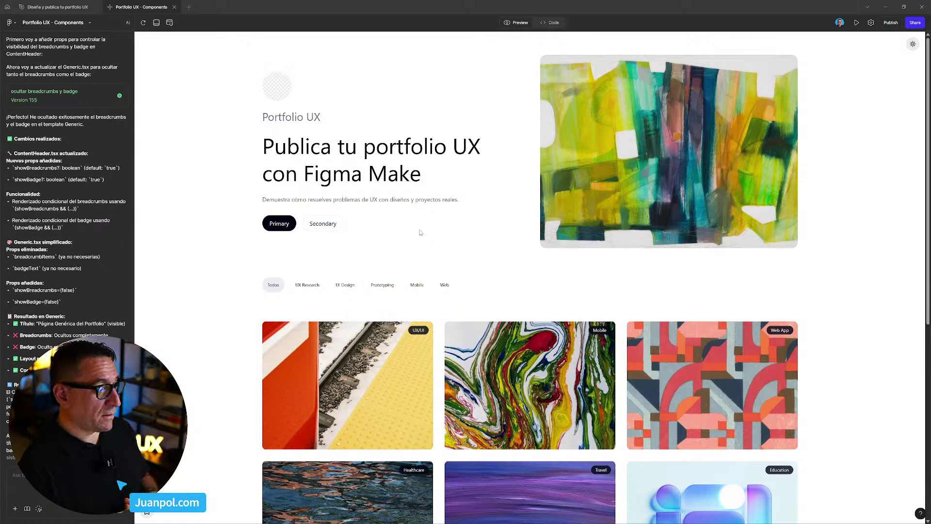
pyautogui.click(330, 228)
pyautogui.moveTo(426, 144); pyautogui.dragTo(576, 318)
pyautogui.click(576, 318)
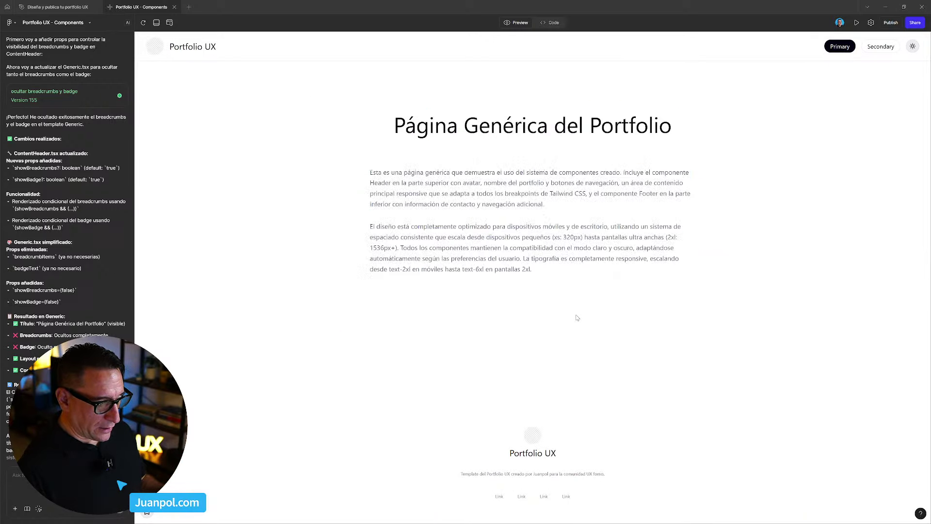
pyautogui.click(180, 50)
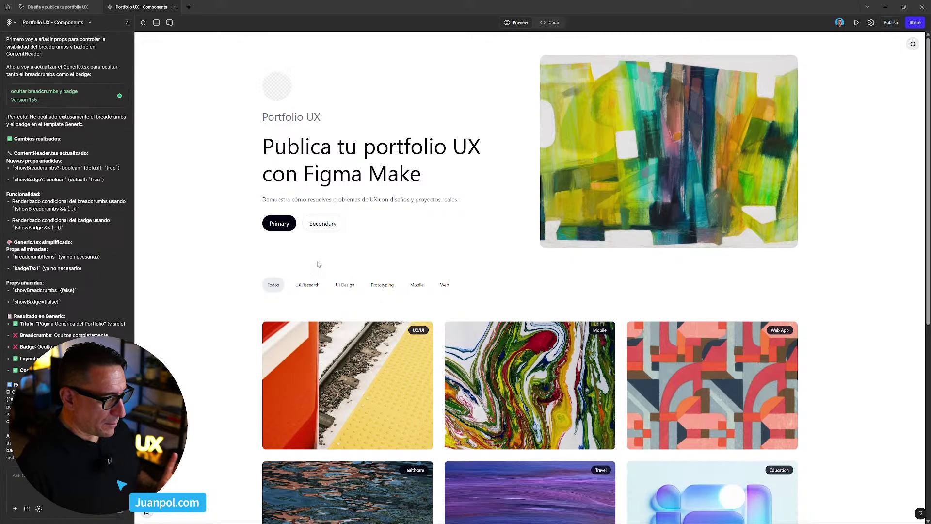
# Look over the project cards on the home page and reload the preview
pyautogui.scroll(-2, 369, 264)
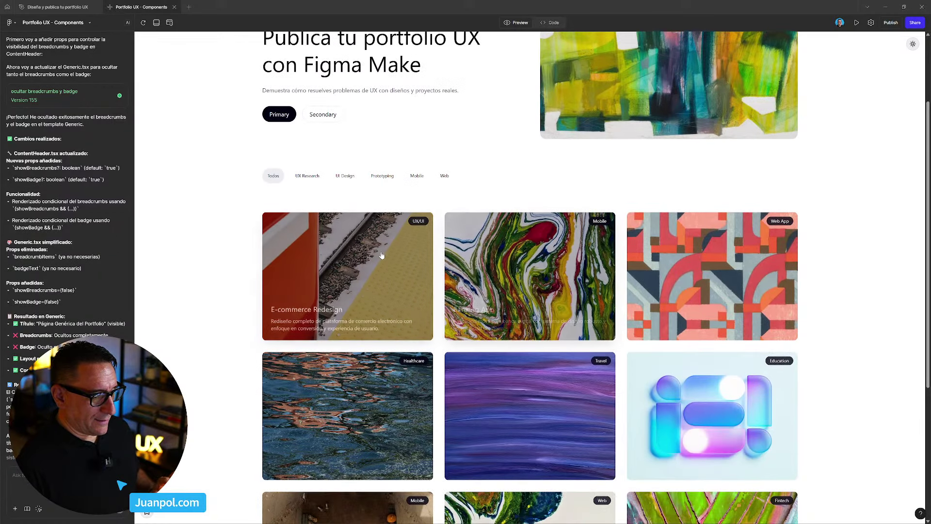
pyautogui.scroll(2, 585, 245)
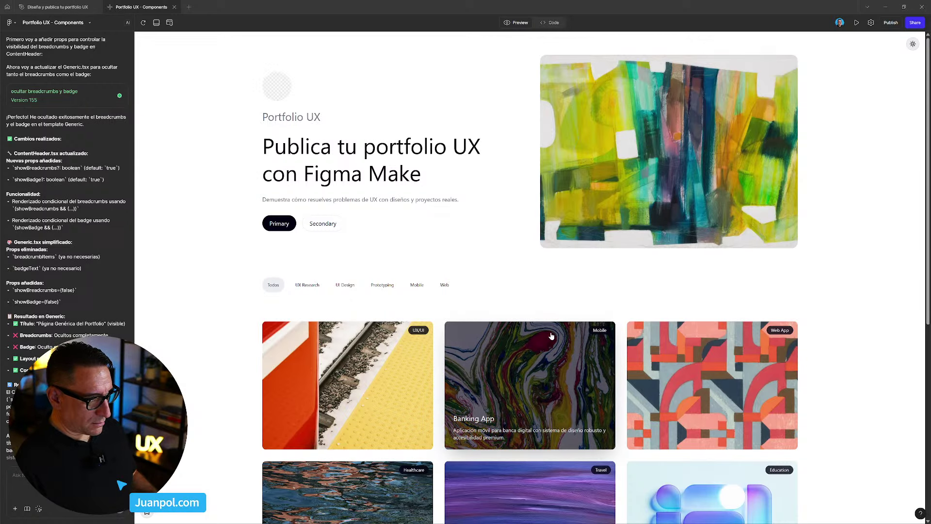
pyautogui.click(143, 23)
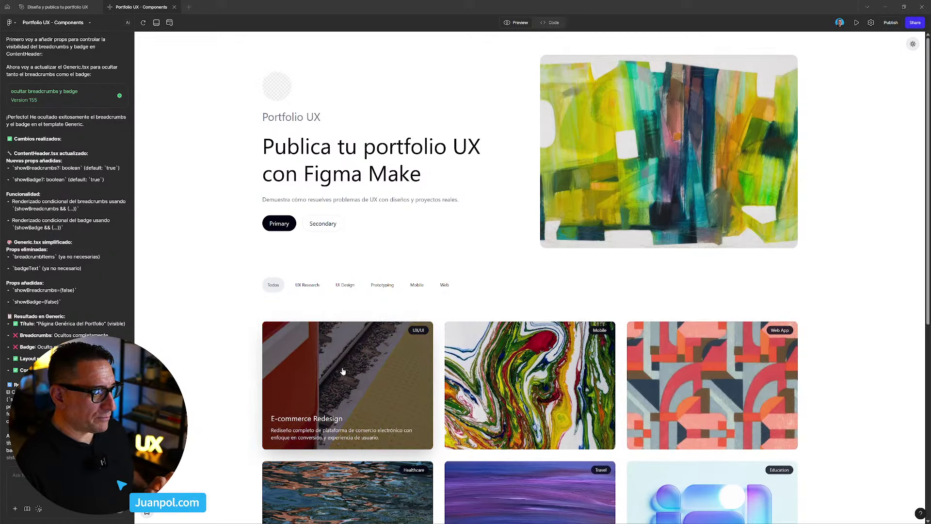
pyautogui.scroll(-2, 717, 368)
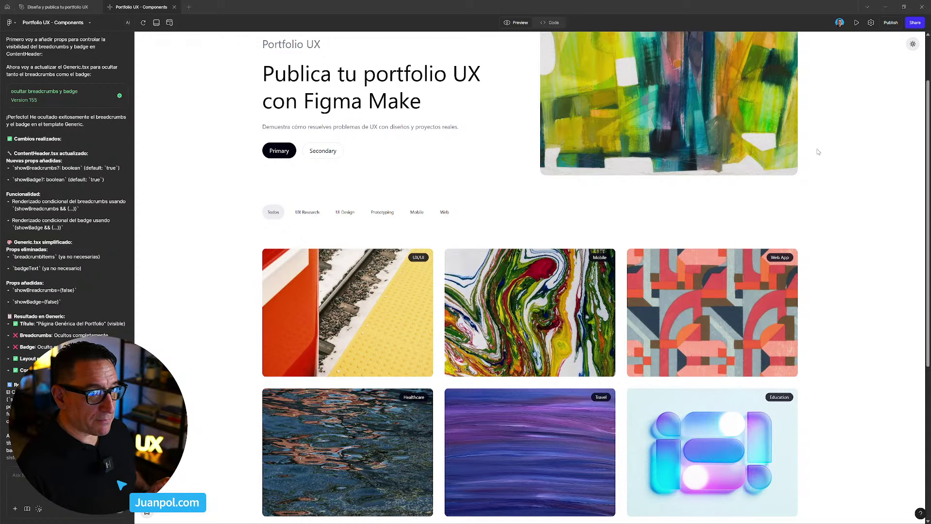
# Switch the preview to dark mode and inspect the SaaS Dashboard card's overlay and text colours
pyautogui.click(913, 44)
pyautogui.scroll(2, 883, 168)
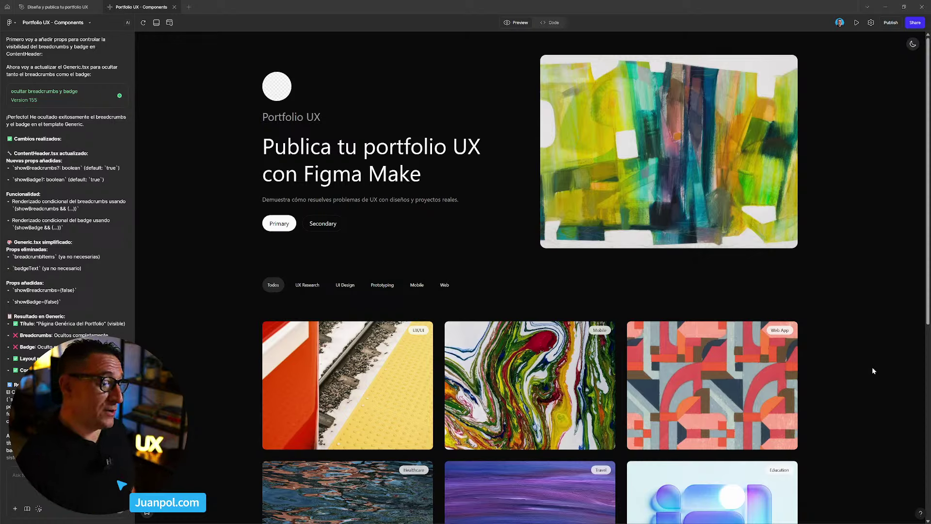
pyautogui.moveTo(739, 382)
pyautogui.scroll(-1, 740, 384)
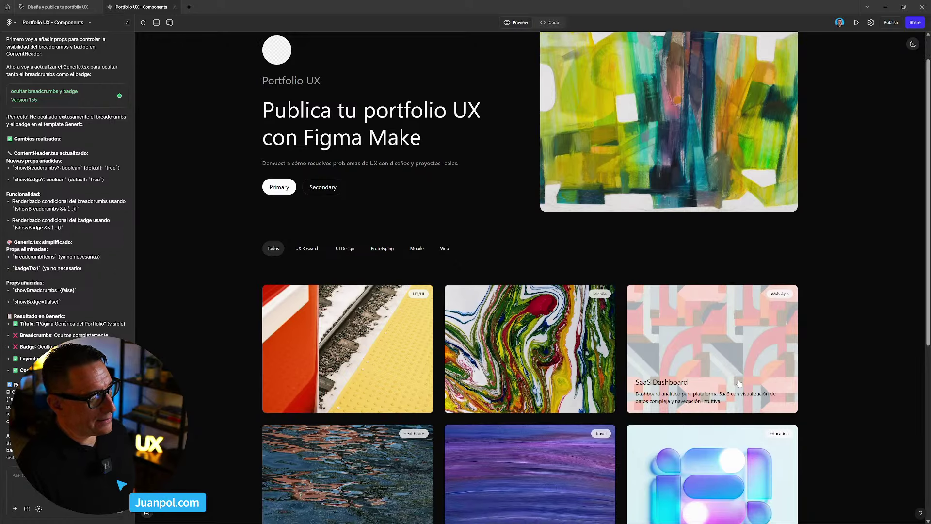
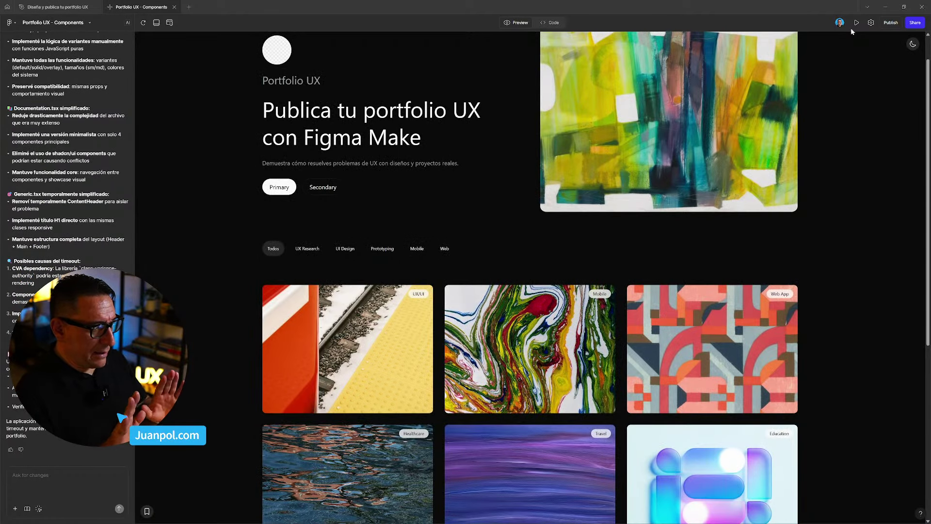
# Switch the preview to light mode and review the home page from the hero section down to the footer
pyautogui.scroll(1, 867, 61)
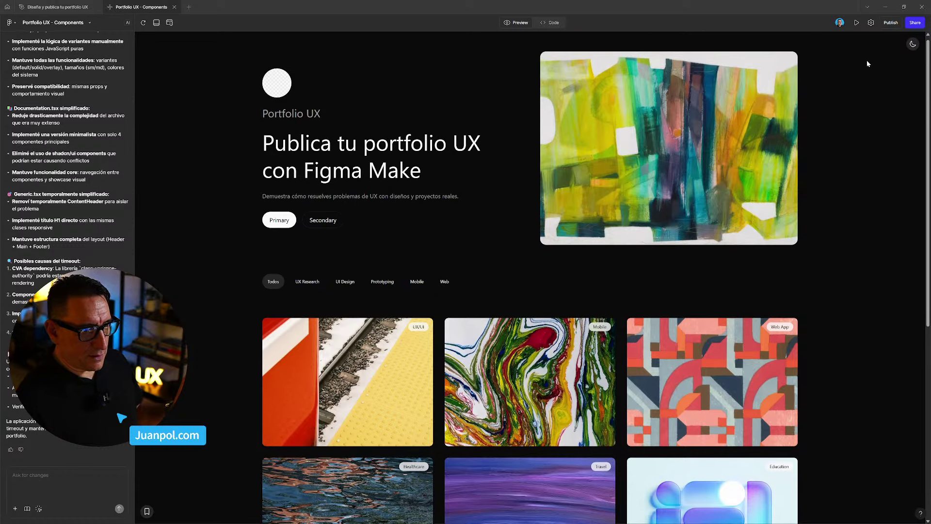
pyautogui.click(913, 44)
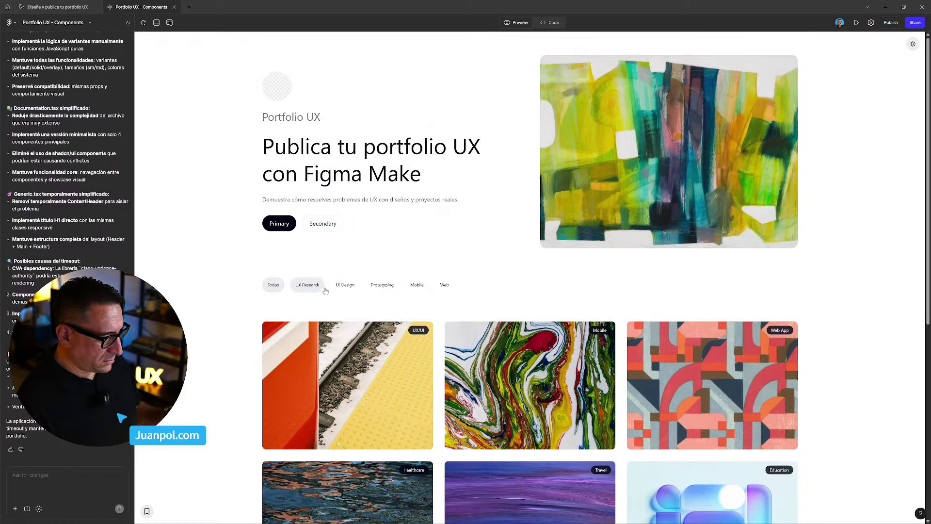
pyautogui.scroll(-5, 386, 321)
pyautogui.scroll(-3, 386, 321)
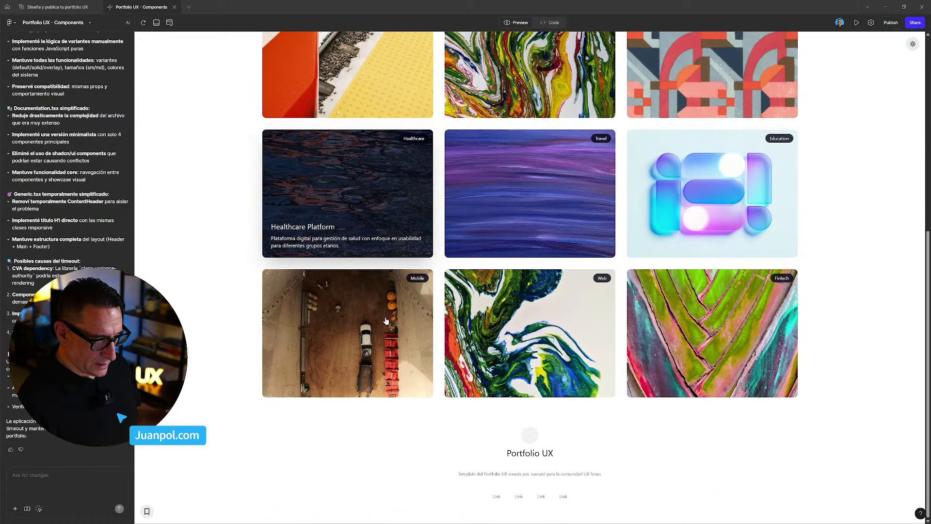
pyautogui.scroll(6, 690, 313)
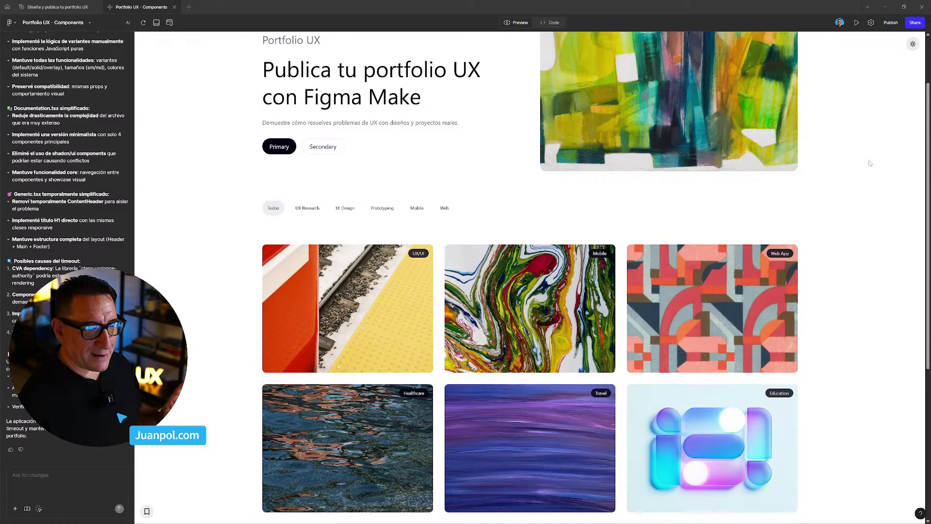
# Set the preview to dark mode, check the Secondary button's generic page and return home
pyautogui.click(913, 44)
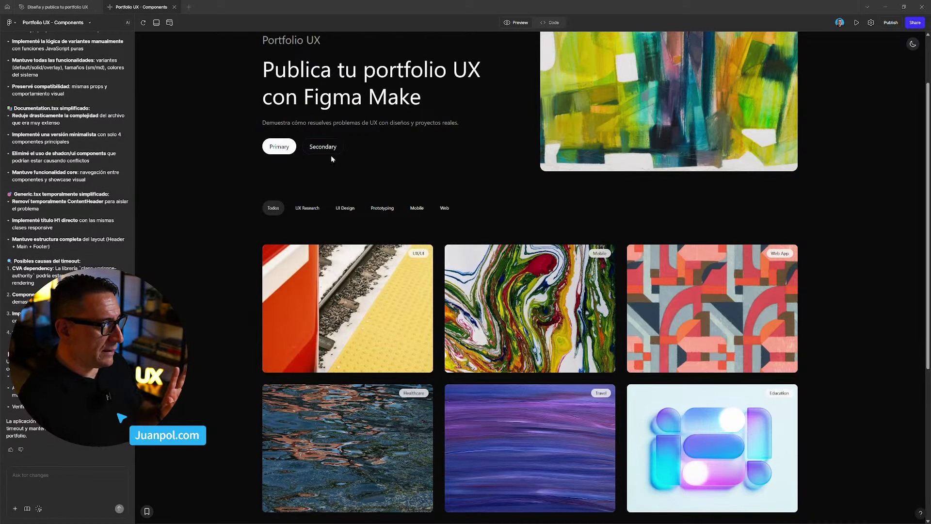
pyautogui.click(329, 151)
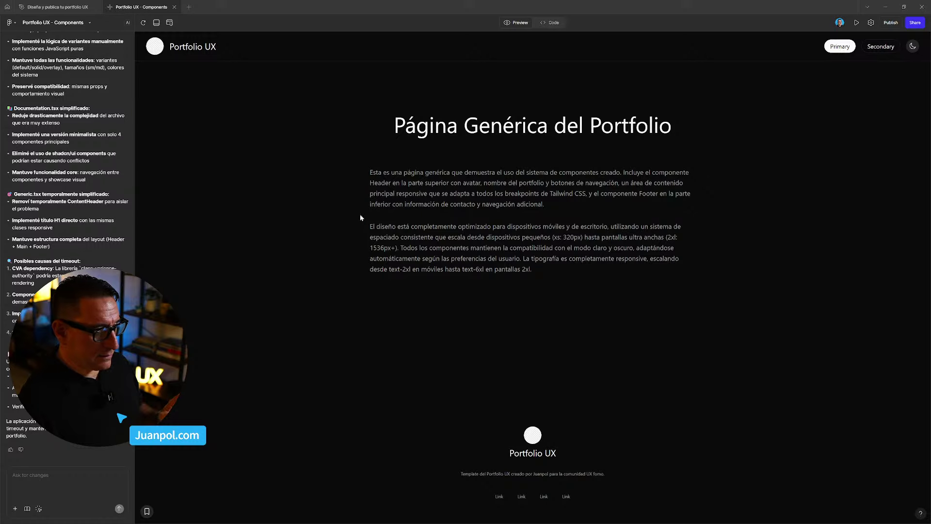
pyautogui.click(156, 47)
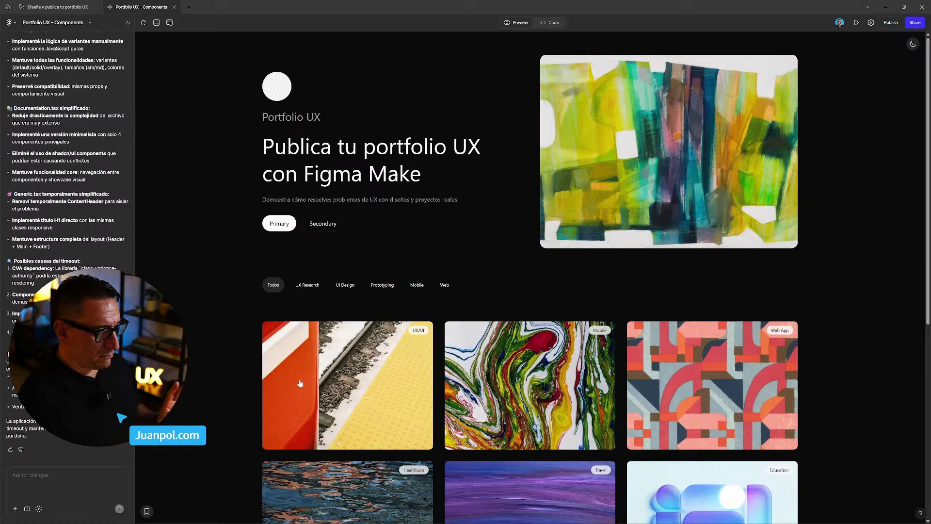
# Open the component documentation and examine the Button, IconButton, Badge and ThemeToggle entries in dark mode
pyautogui.click(147, 512)
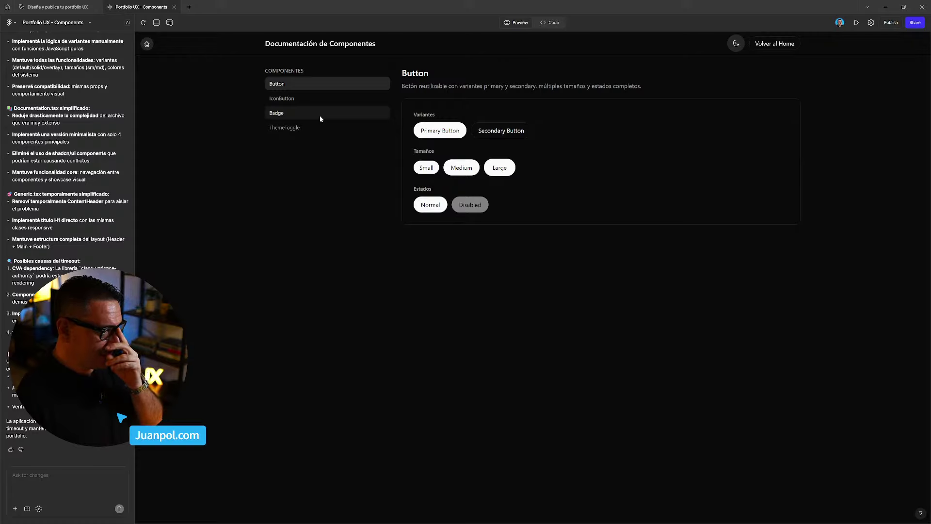
pyautogui.click(289, 99)
pyautogui.click(290, 114)
pyautogui.click(297, 127)
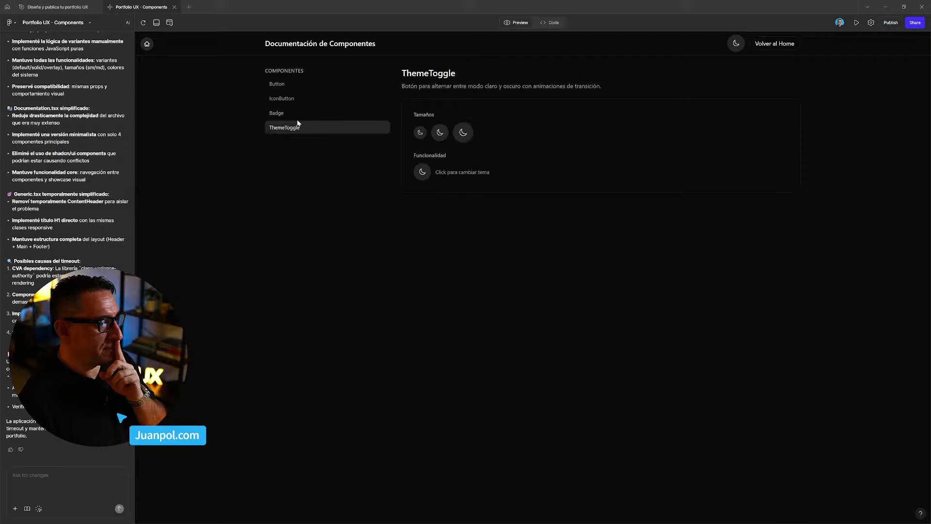
pyautogui.click(293, 112)
pyautogui.click(290, 99)
pyautogui.click(290, 83)
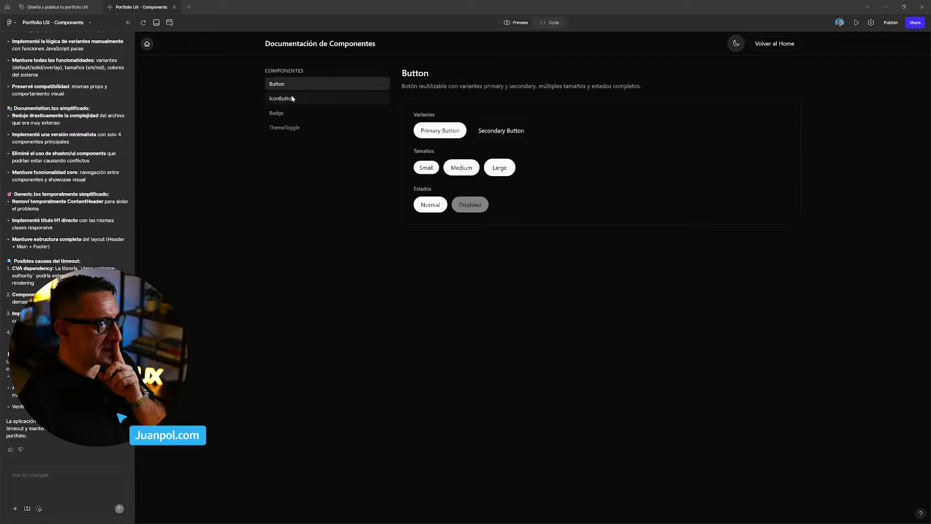
pyautogui.click(294, 99)
pyautogui.click(290, 114)
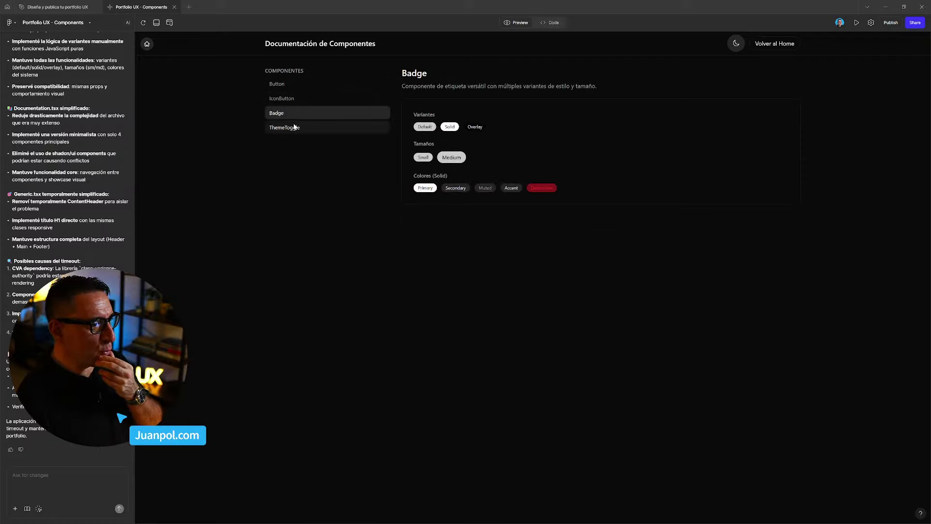
pyautogui.click(293, 127)
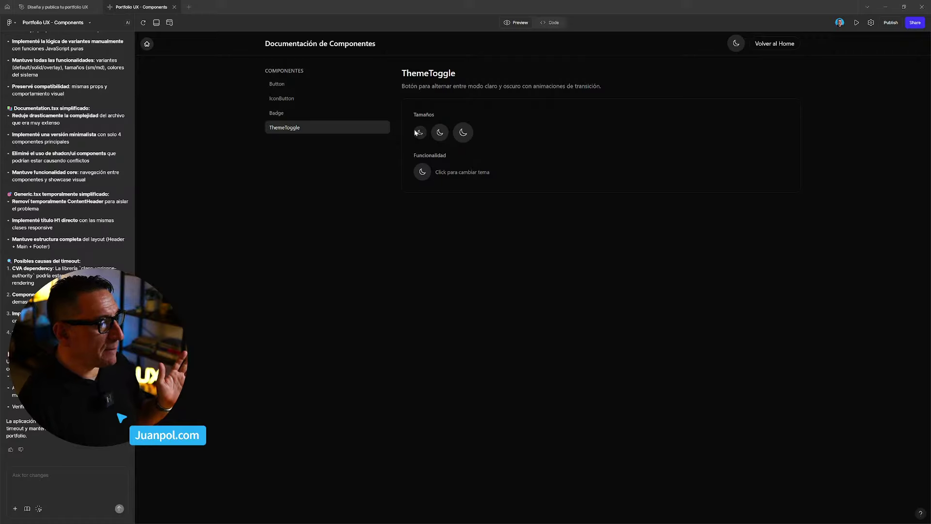
pyautogui.click(364, 117)
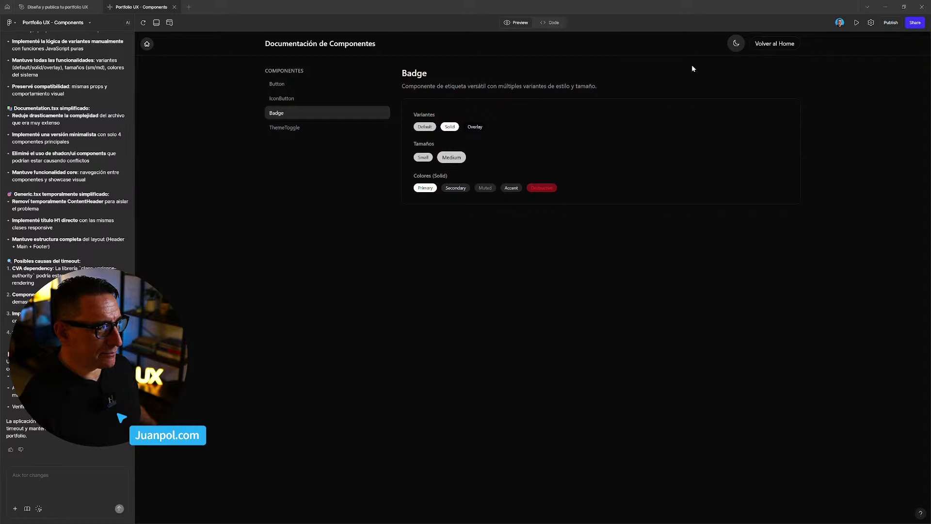
# Return to the portfolio home, revisit the component documentation's opening entry and come back to the home page
pyautogui.click(772, 44)
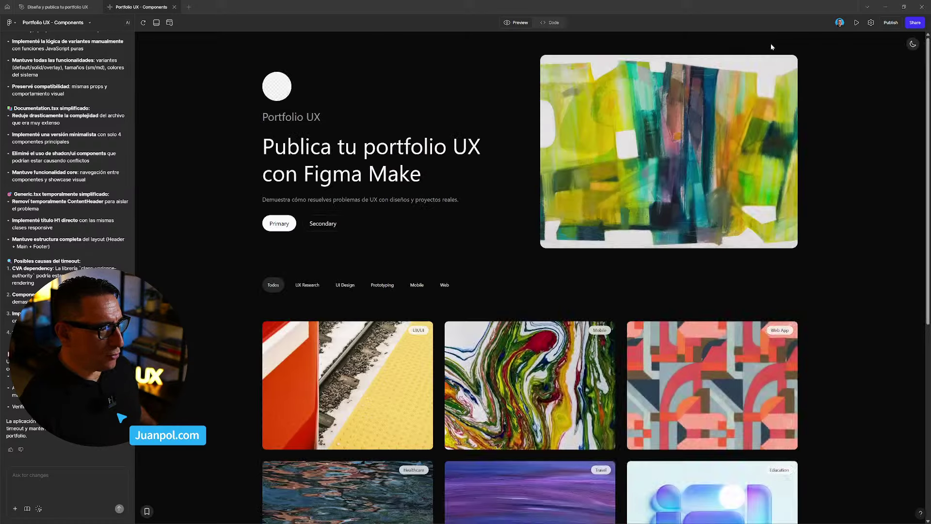
pyautogui.click(147, 511)
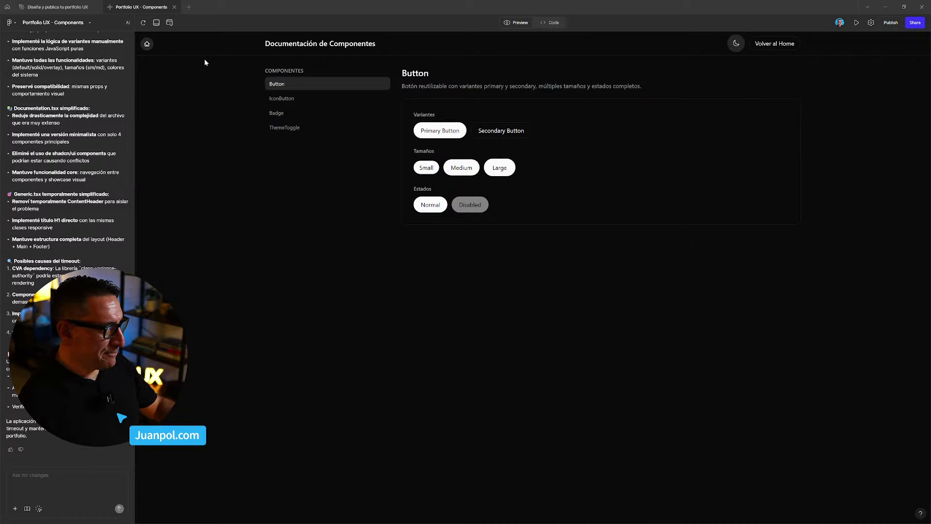
pyautogui.click(147, 45)
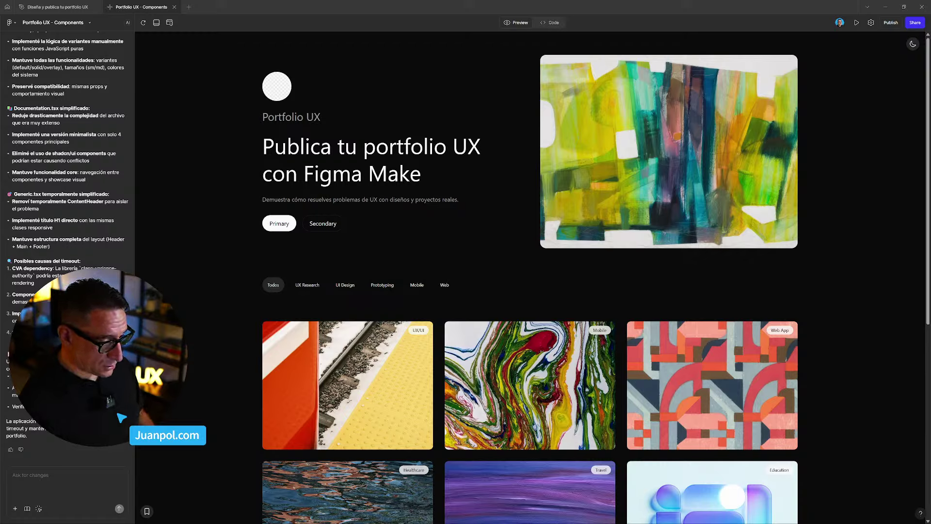
# Send the AI prompt "ajusta los colores del componente projectcard en dark mode: badge, overlay, nombre y descripción del proyecto deben usar los colores de light mode."
pyautogui.click(78, 482)
pyautogui.write('ajusta los colores del componente projectcard en dark mode: badge, overlay, nombre y descripción del proyecto deben usar los colores de light mode.')
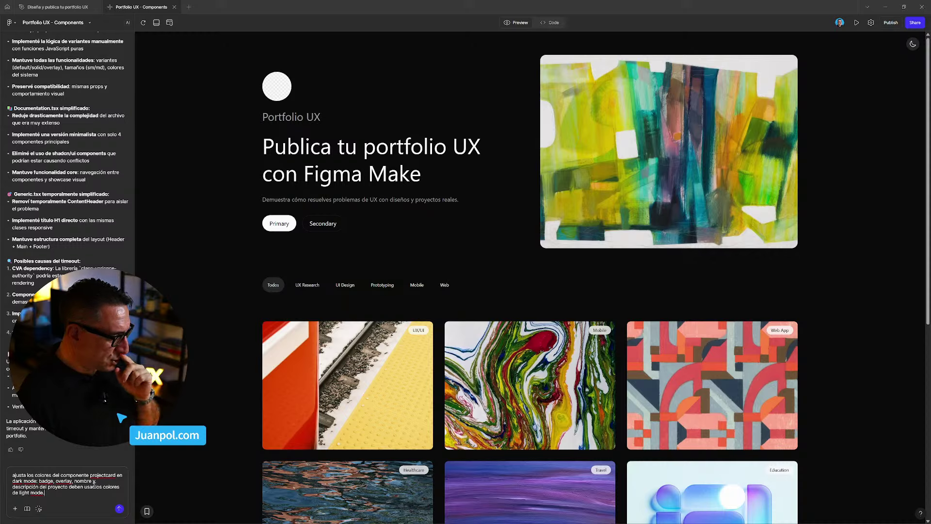
pyautogui.moveTo(317, 423)
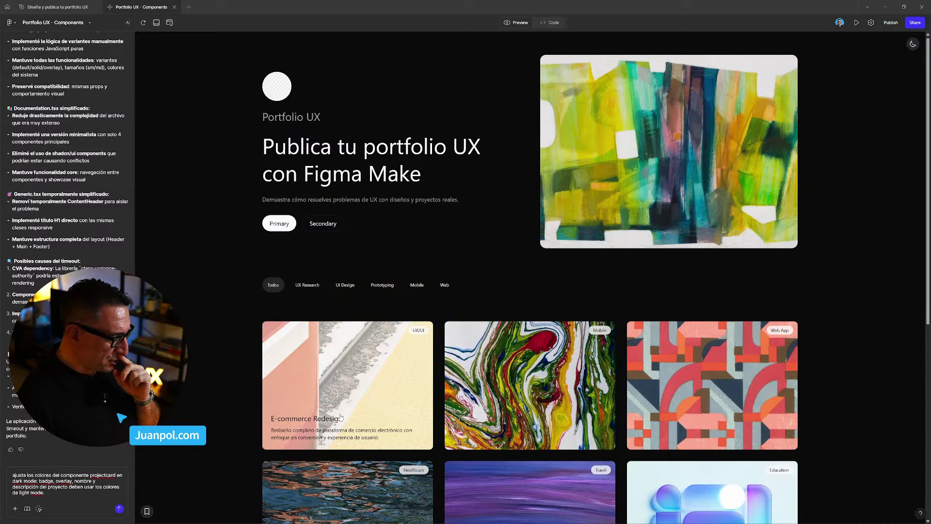
pyautogui.click(117, 510)
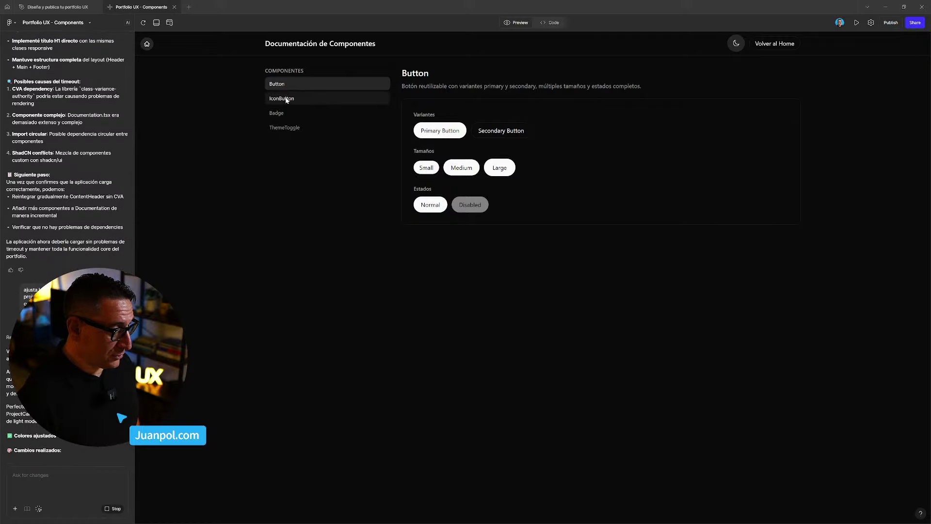
# Browse the IconButton, Badge and ThemeToggle entries of the component documentation
pyautogui.click(292, 99)
pyautogui.click(297, 112)
pyautogui.click(301, 127)
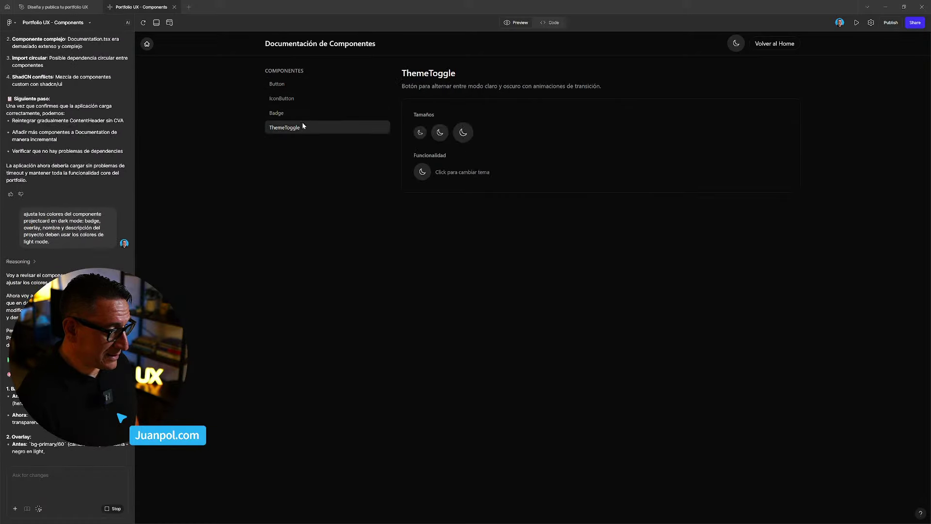
# Browse the component documentation back through Badge and IconButton to Button, and return to the portfolio home
pyautogui.click(299, 114)
pyautogui.click(295, 98)
pyautogui.click(293, 84)
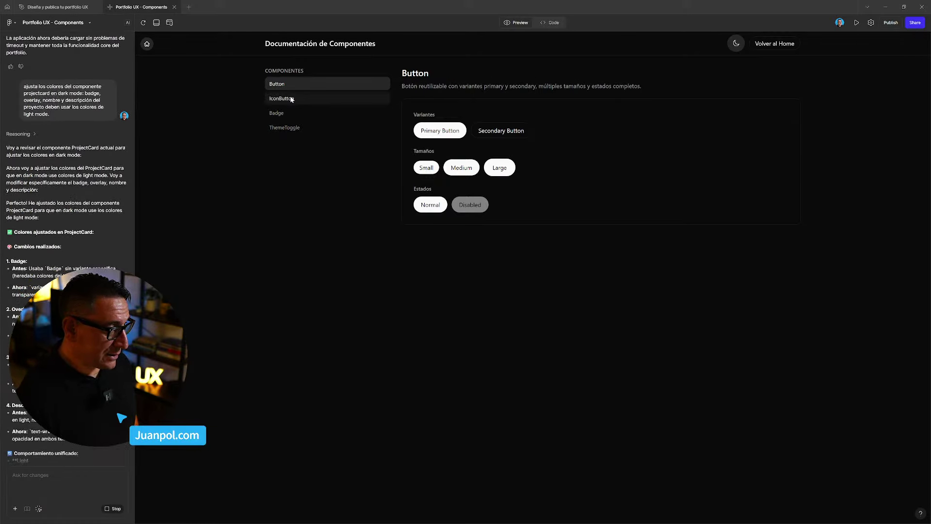
pyautogui.click(150, 45)
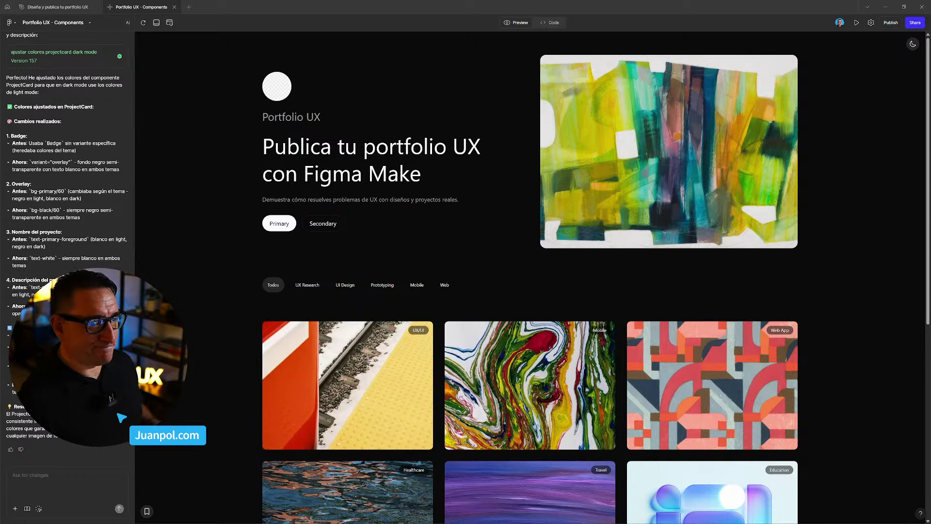
# Compare the home page's project cards in light and dark mode, and look through the dark-mode page
pyautogui.click(913, 43)
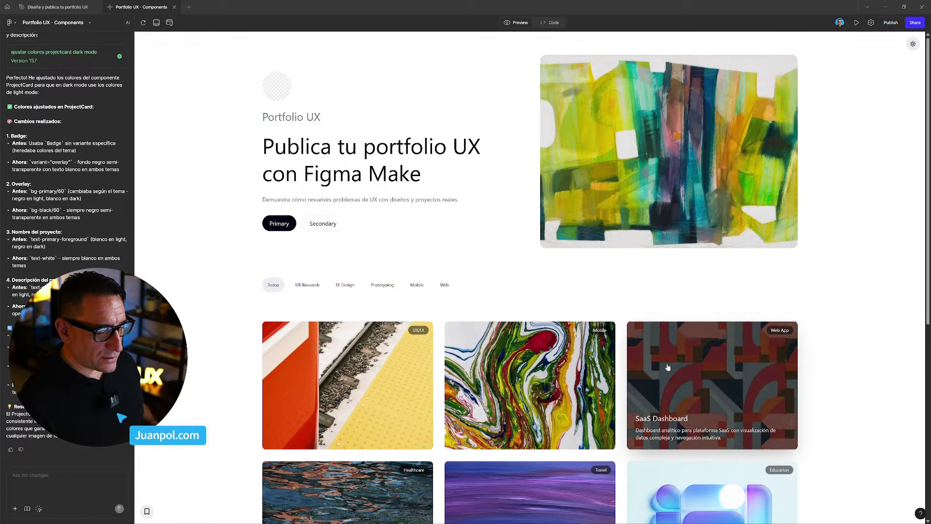
pyautogui.click(913, 44)
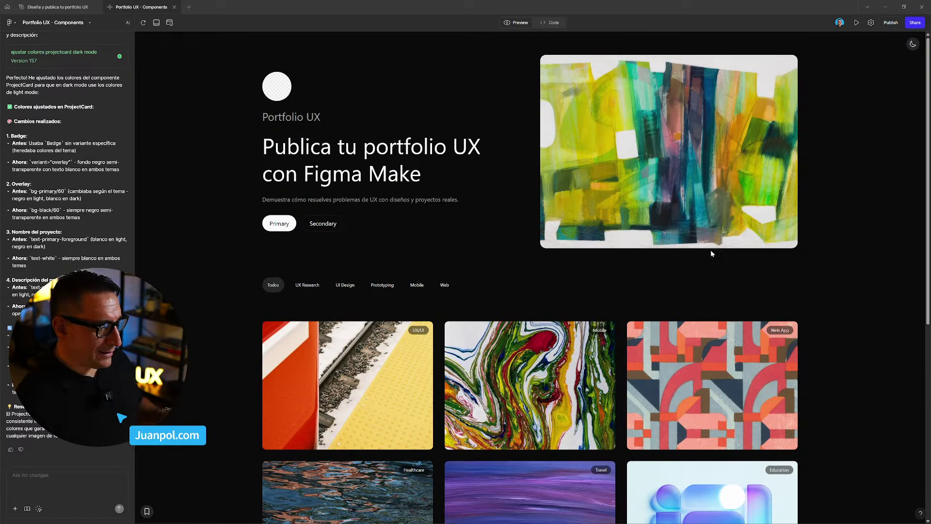
pyautogui.scroll(-10, 582, 248)
pyautogui.scroll(10, 339, 240)
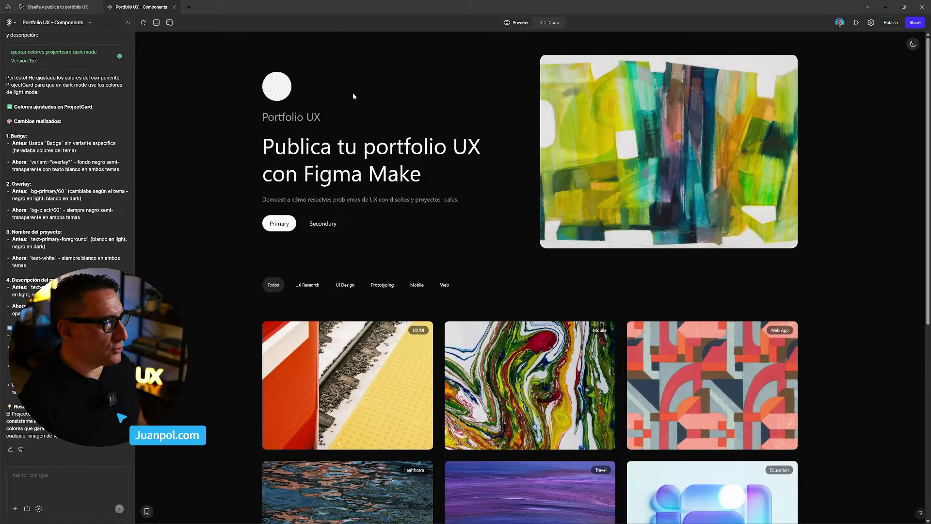
# Check the home page's responsive layout at iPhone 16, 1727 px and 2007 px widths with a 1231 px height, and restore the full preview
pyautogui.click(169, 22)
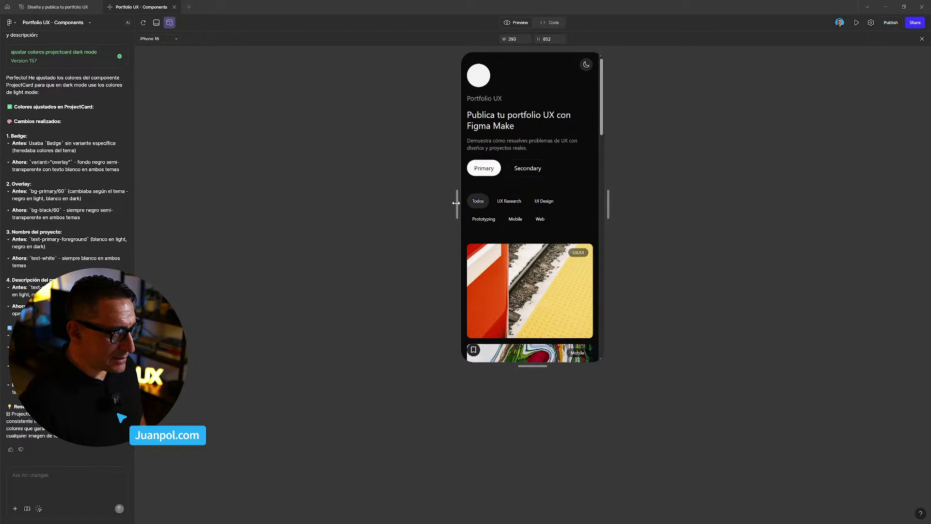
pyautogui.moveTo(610, 211); pyautogui.dragTo(851, 243)
pyautogui.scroll(-5, 679, 301)
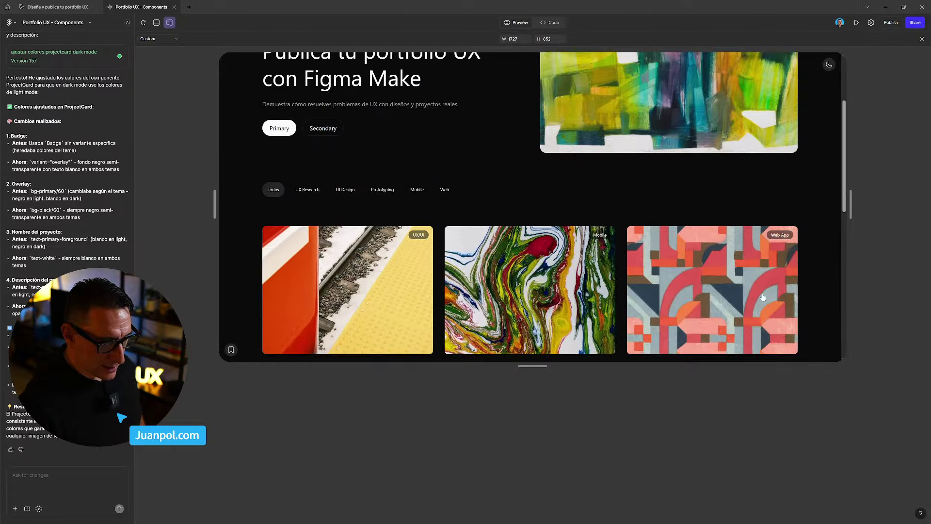
pyautogui.moveTo(532, 382); pyautogui.dragTo(539, 505)
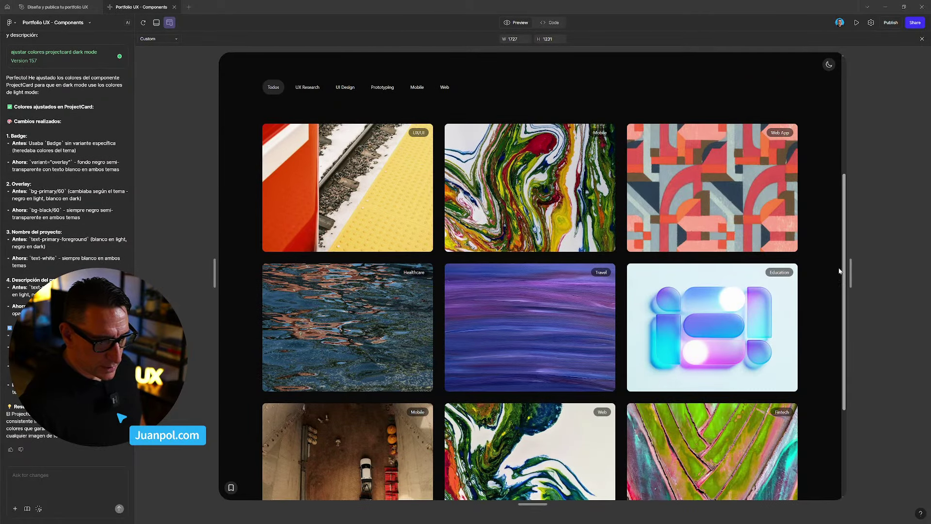
pyautogui.moveTo(850, 272); pyautogui.dragTo(904, 288)
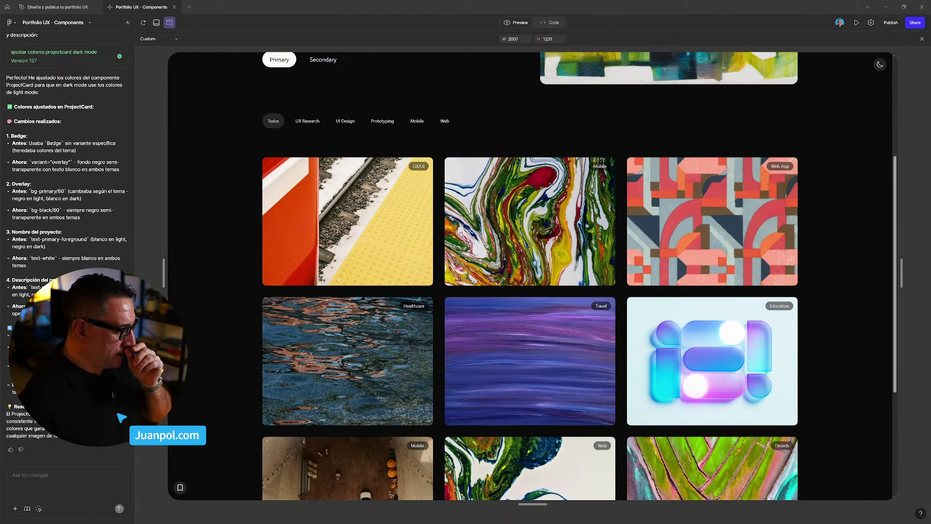
pyautogui.click(170, 22)
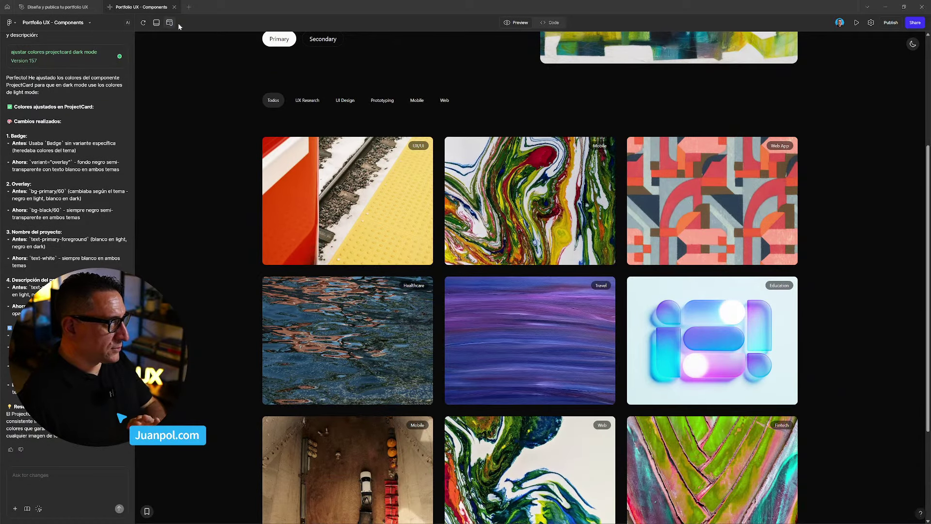
pyautogui.scroll(4, 262, 99)
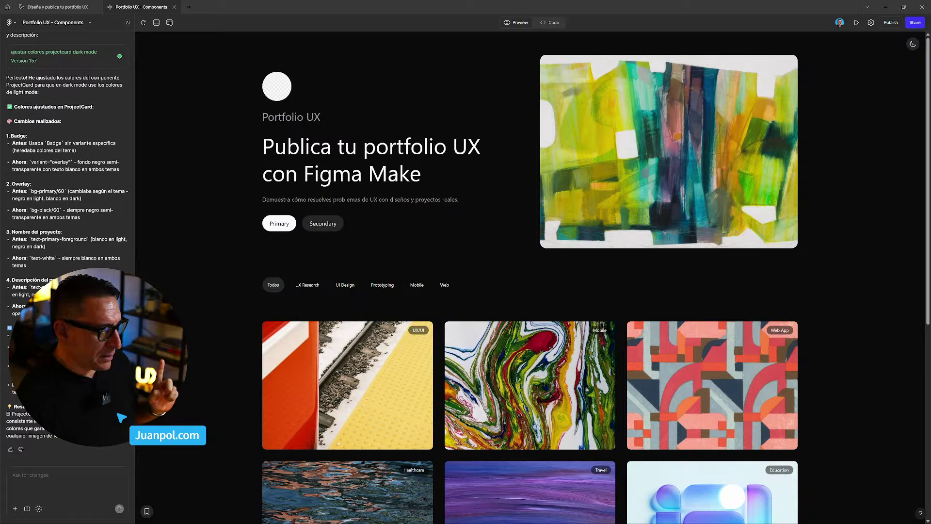
# Open the generic portfolio page through the Secondary link and examine its heading and two body paragraphs
pyautogui.click(325, 223)
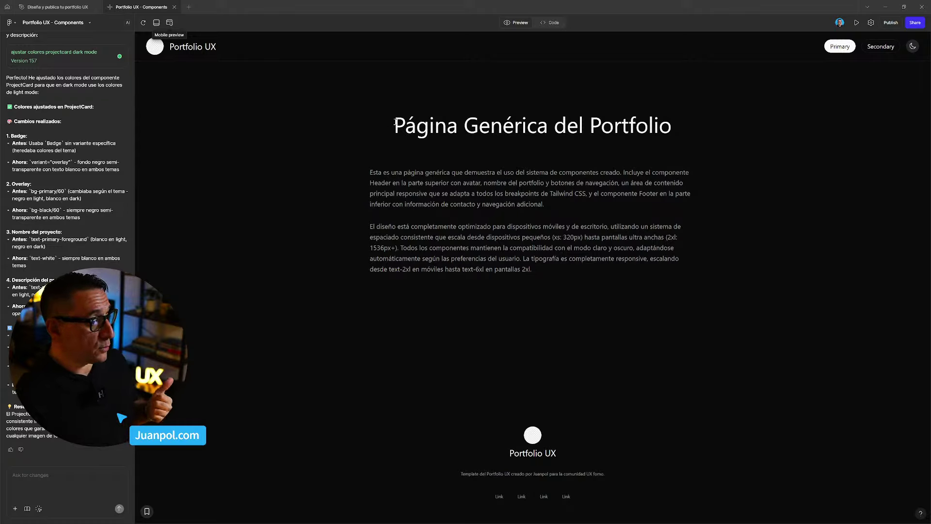
pyautogui.moveTo(394, 126); pyautogui.dragTo(537, 127)
pyautogui.click(681, 127)
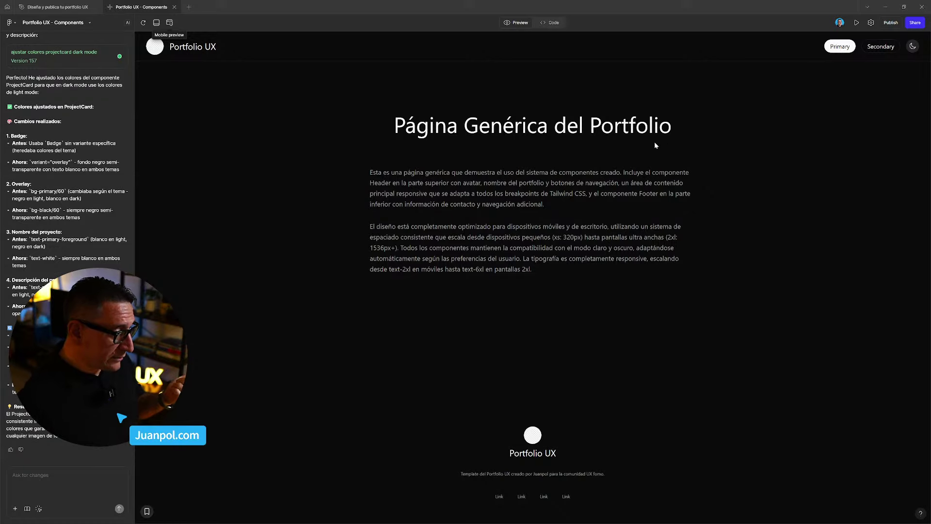
pyautogui.moveTo(371, 173); pyautogui.dragTo(545, 283)
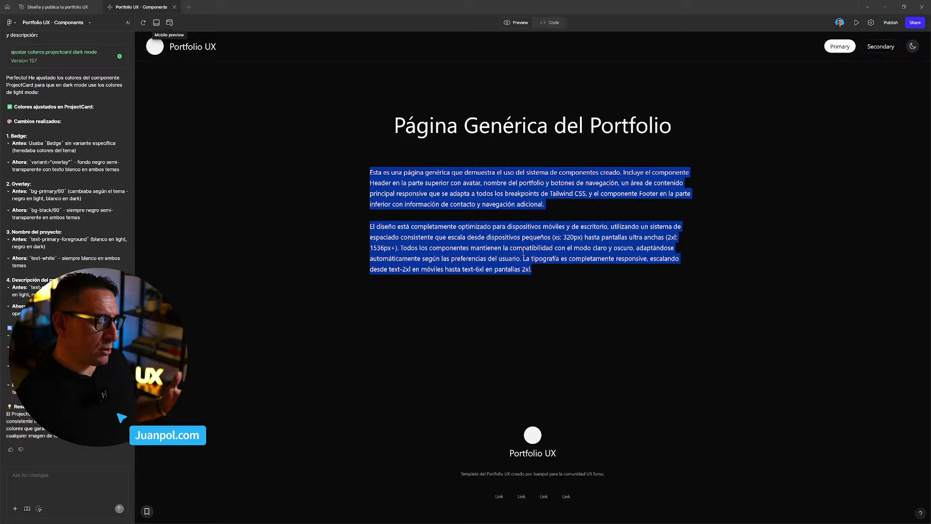
pyautogui.click(388, 212)
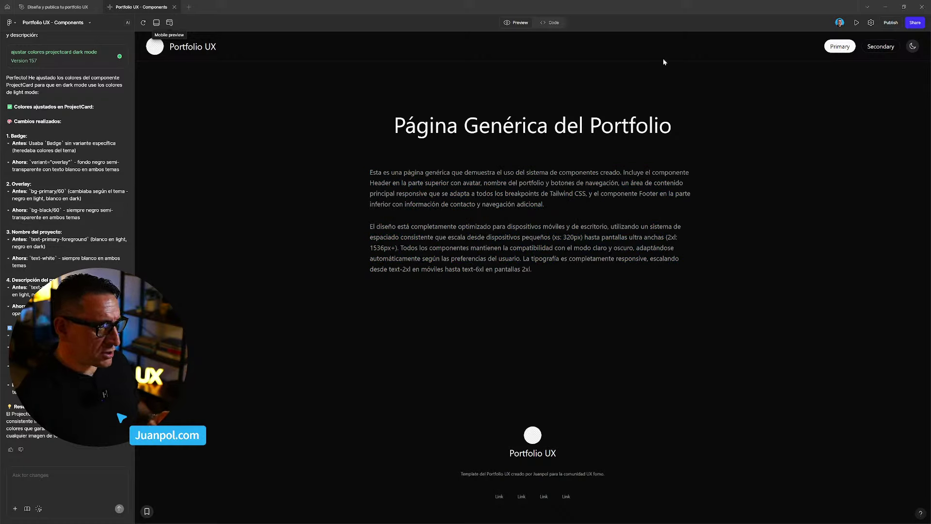
pyautogui.moveTo(370, 173); pyautogui.dragTo(548, 211)
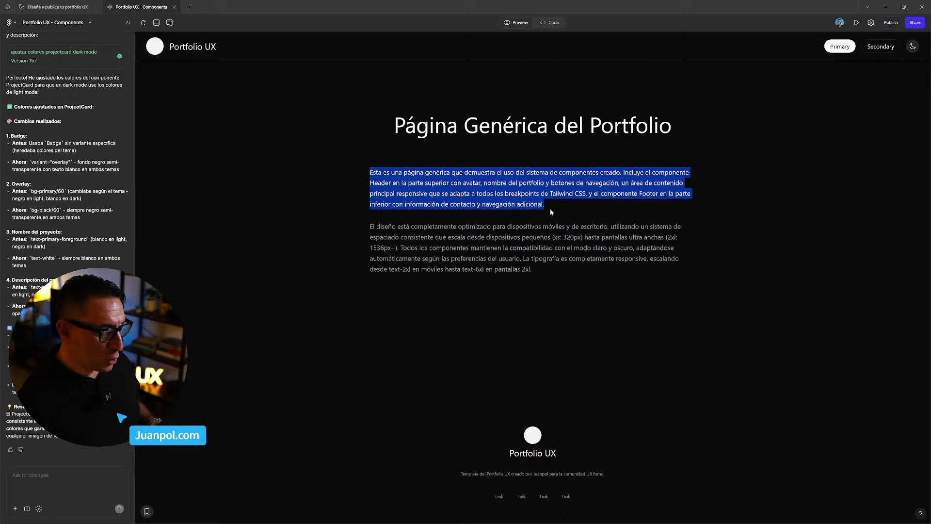
pyautogui.click(38, 508)
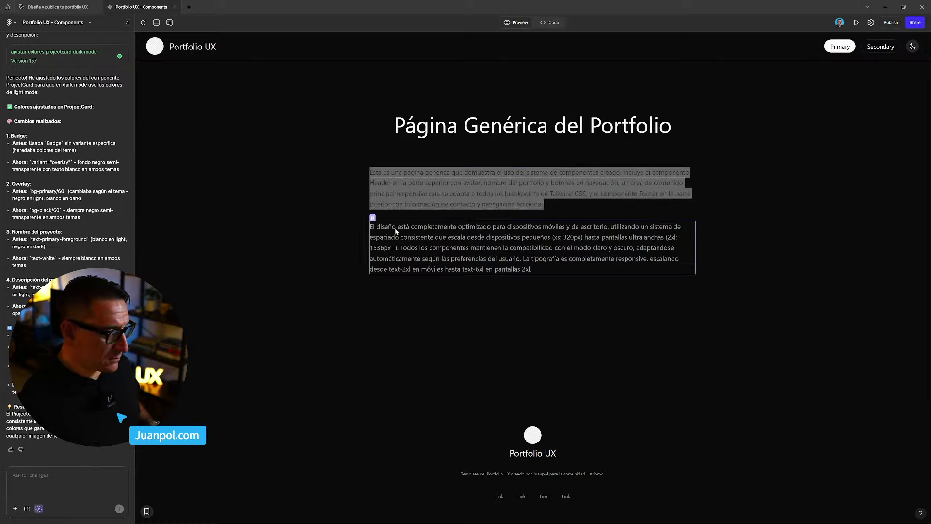
pyautogui.click(39, 511)
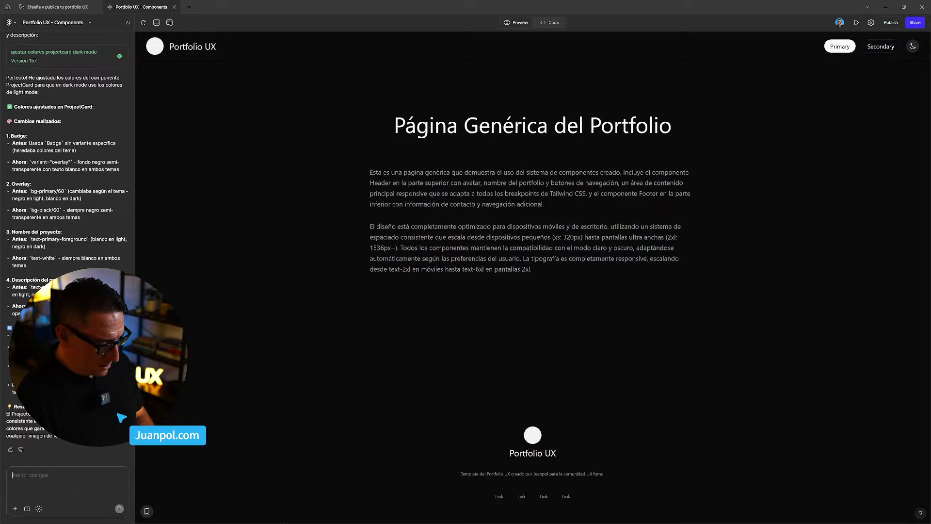
# Write the AI prompt text "añade en el template generica el siguiente contenido markdown"
pyautogui.write('aña')
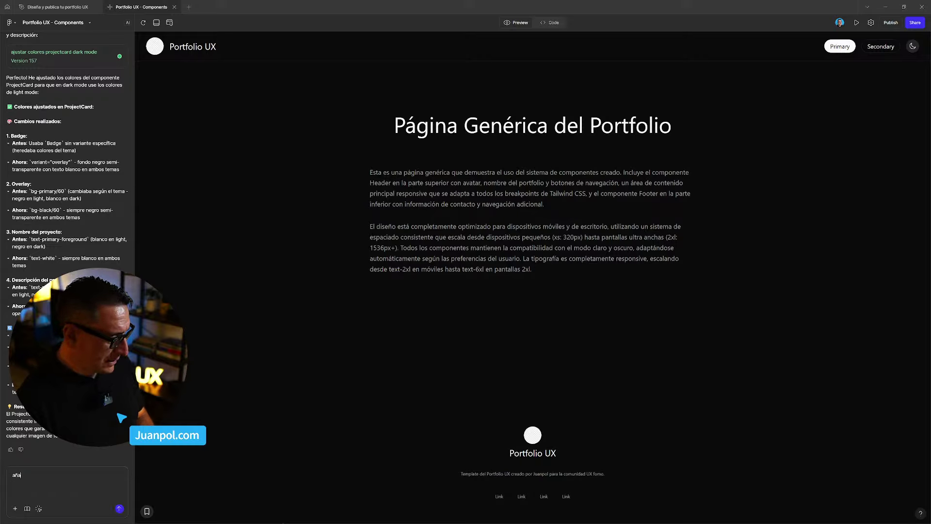
pyautogui.write('de en ')
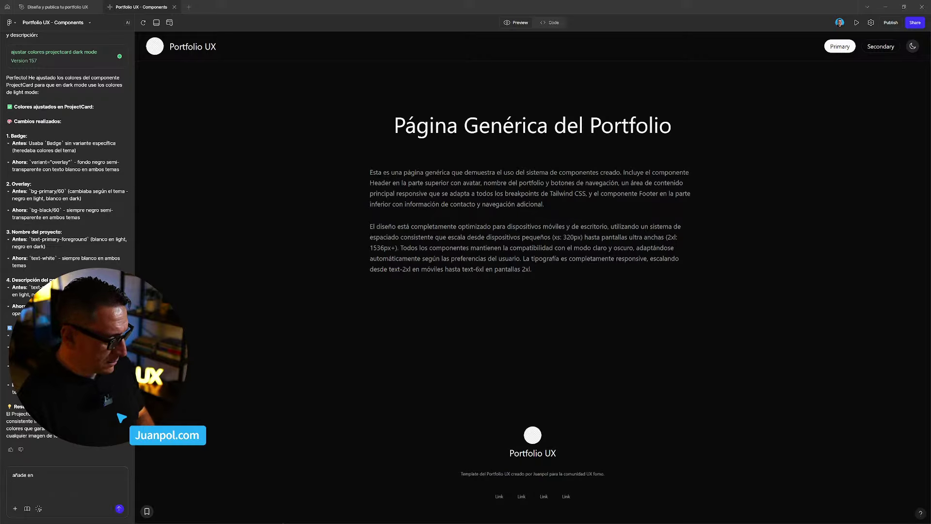
pyautogui.write('el templa')
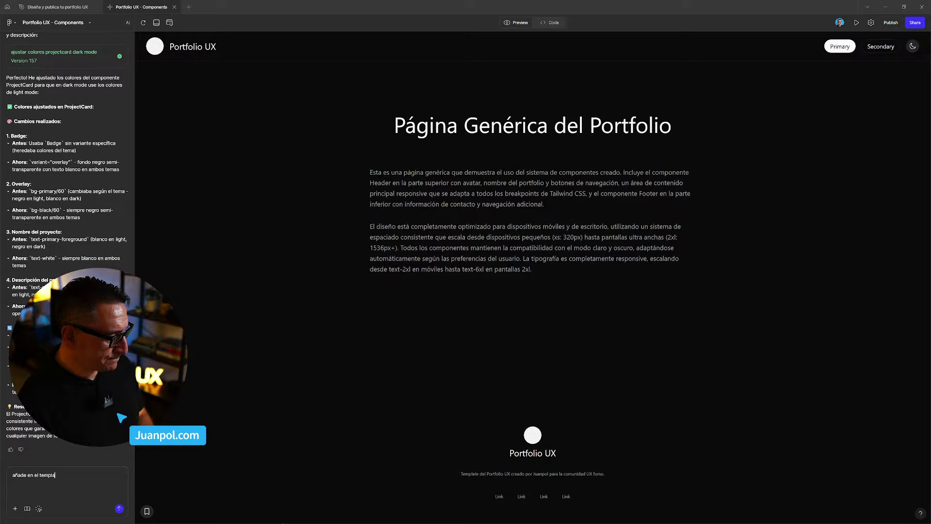
pyautogui.write('te ge')
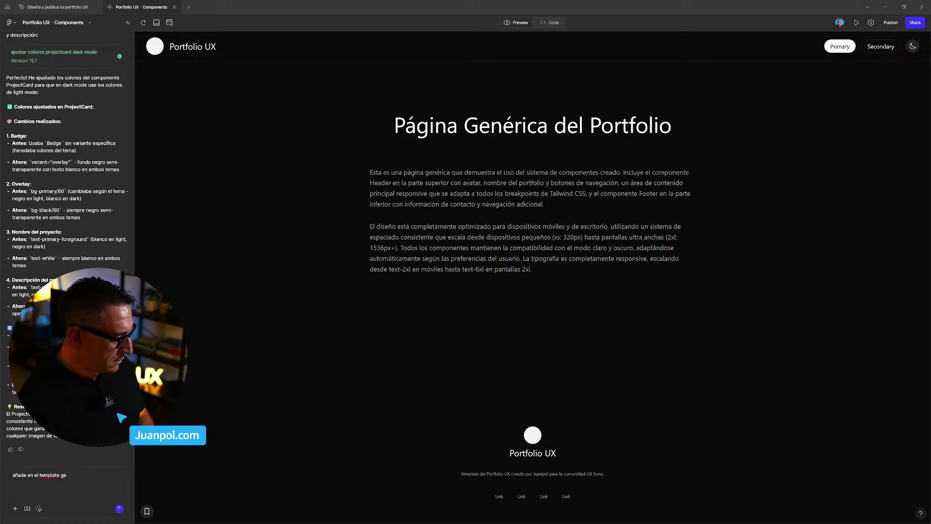
pyautogui.write('ne')
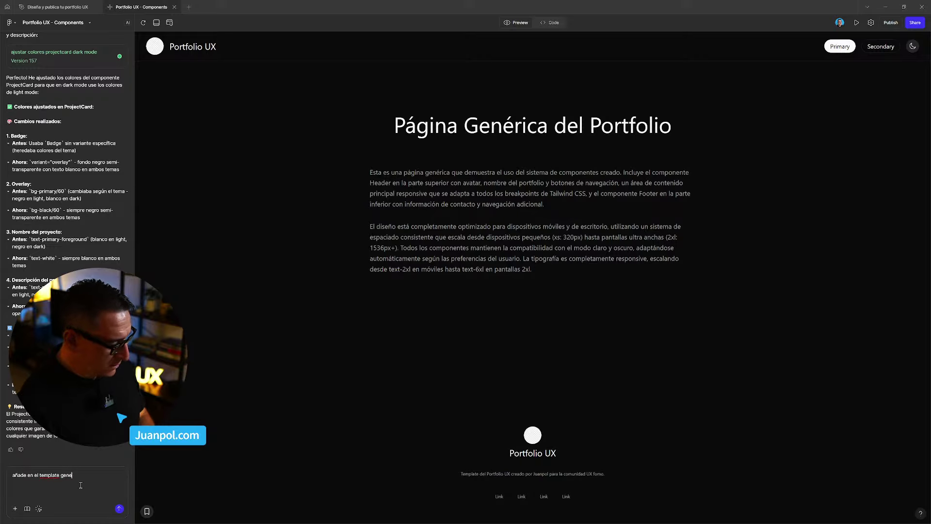
pyautogui.write('eica el slug')
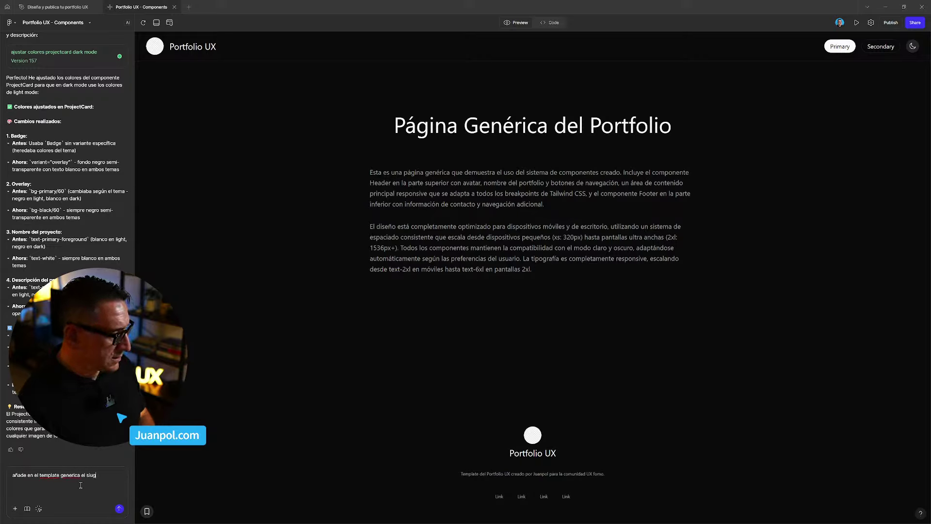
pyautogui.press('BackSpace')
pyautogui.press('BackSpace')
pyautogui.press('BackSpace')
pyautogui.write('iguiente')
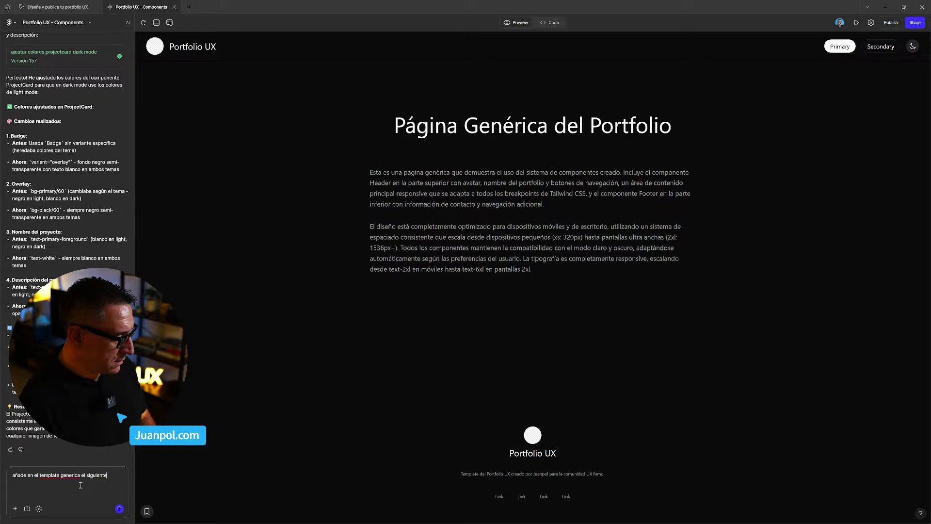
pyautogui.write(' contenido mar')
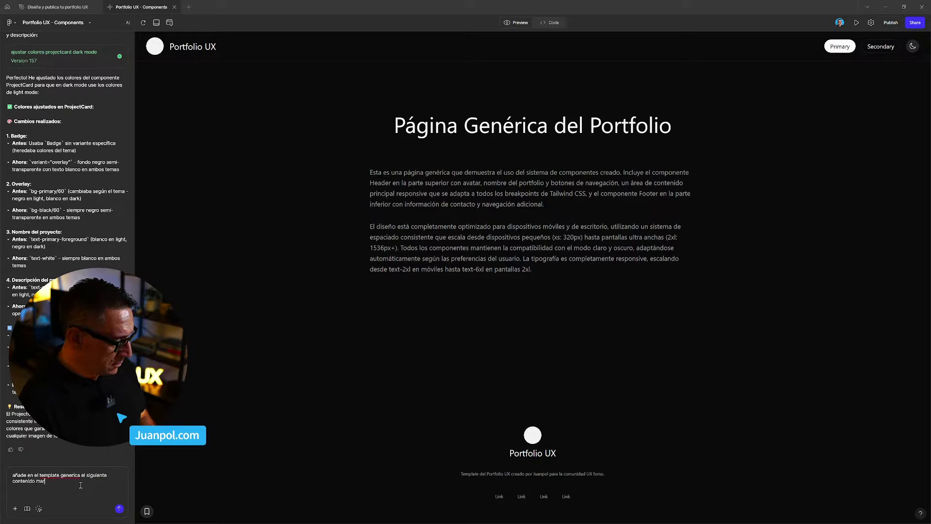
pyautogui.write('kdown')
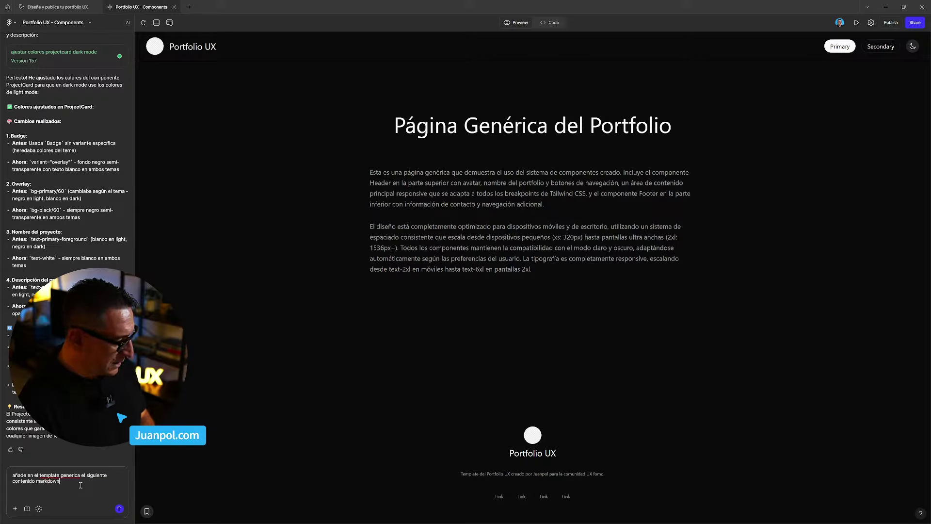
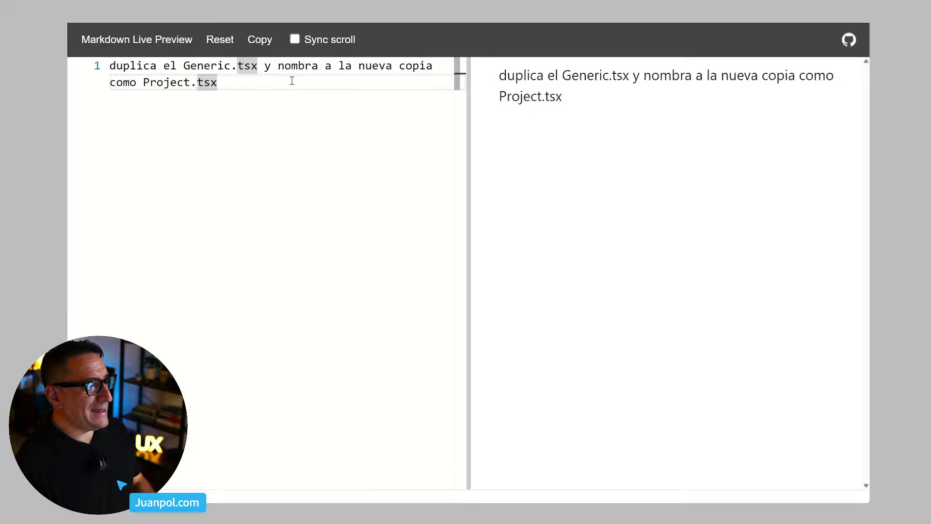
# In Markdown Live Preview, turn the instruction about duplicating Generic.tsx as Project.tsx into a bulleted list item
pyautogui.press('Up')
pyautogui.press('Left')
pyautogui.press('Left')
pyautogui.press('Left')
pyautogui.press('Left')
pyautogui.press('Left')
pyautogui.press('Left')
pyautogui.press('Left')
pyautogui.press('Left')
pyautogui.press('Left')
pyautogui.press('Left')
pyautogui.press('Left')
pyautogui.press('Left')
pyautogui.press('Left')
pyautogui.press('Left')
pyautogui.press('Left')
pyautogui.press('Left')
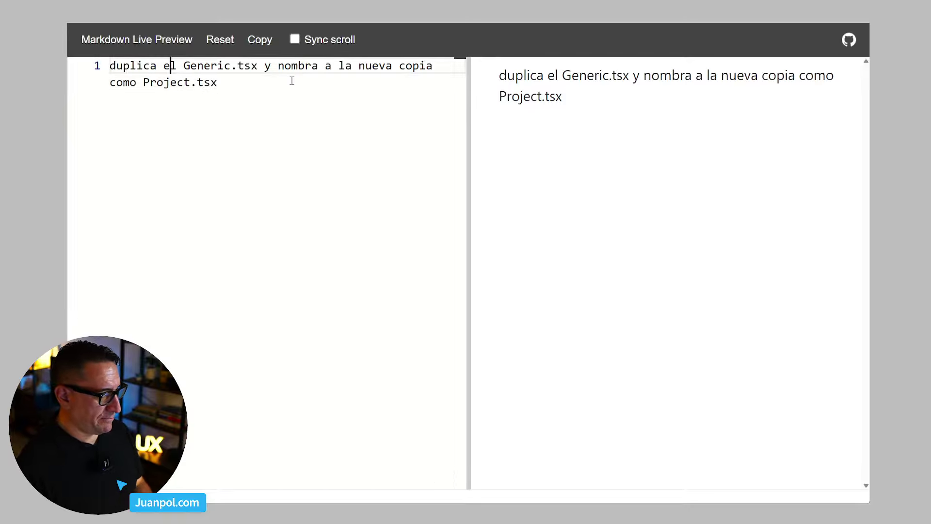
pyautogui.write('-')
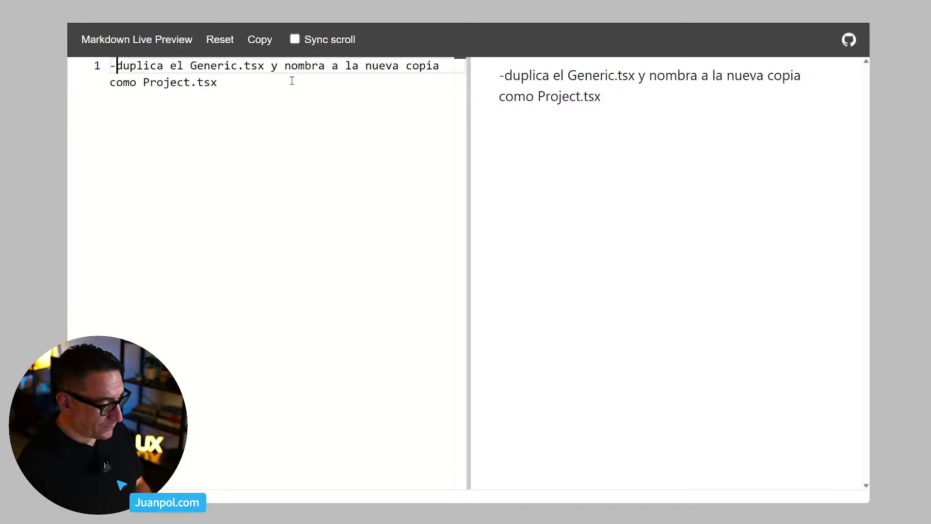
pyautogui.press('Down')
pyautogui.press('Right')
pyautogui.press('Right')
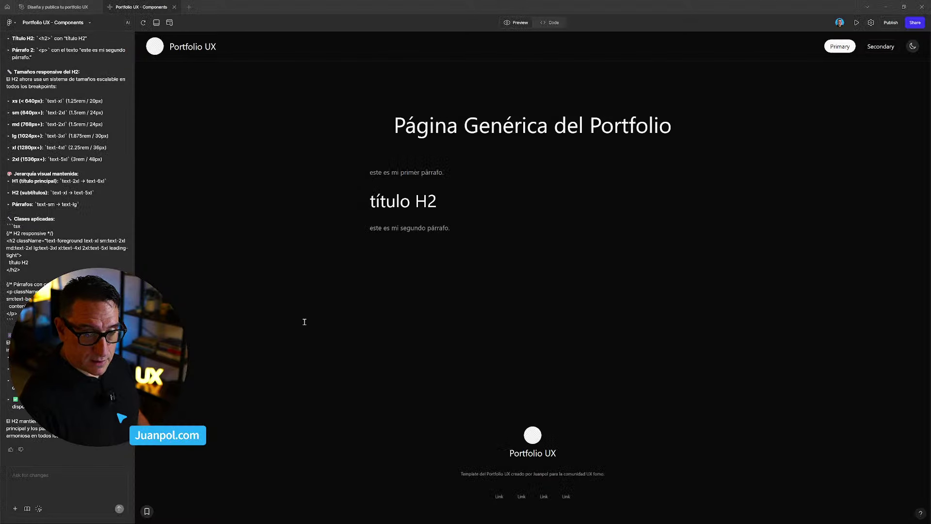
# Return the preview to the home page and add the Markdown bullet "añade un link a Project en el botón Primary del componente Hero de la Home."
pyautogui.click(156, 52)
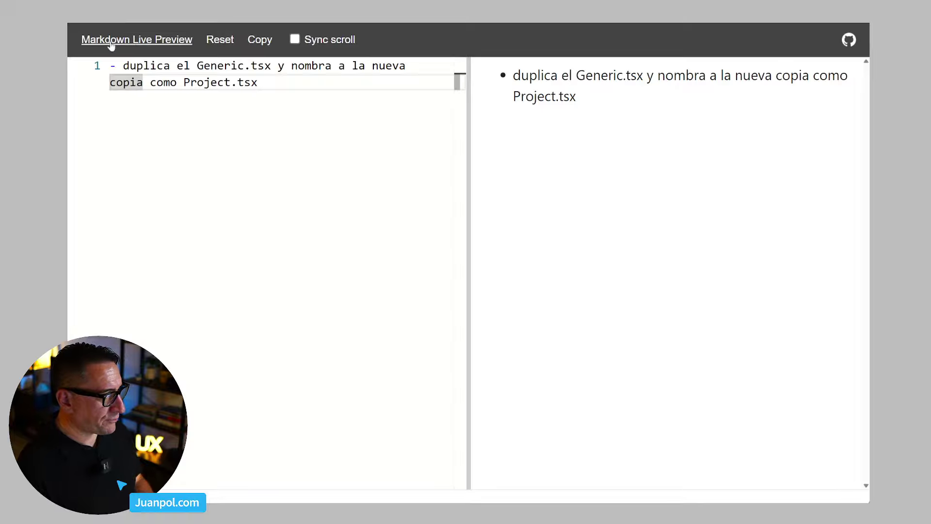
pyautogui.press('End')
pyautogui.press('Return')
pyautogui.write('- ')
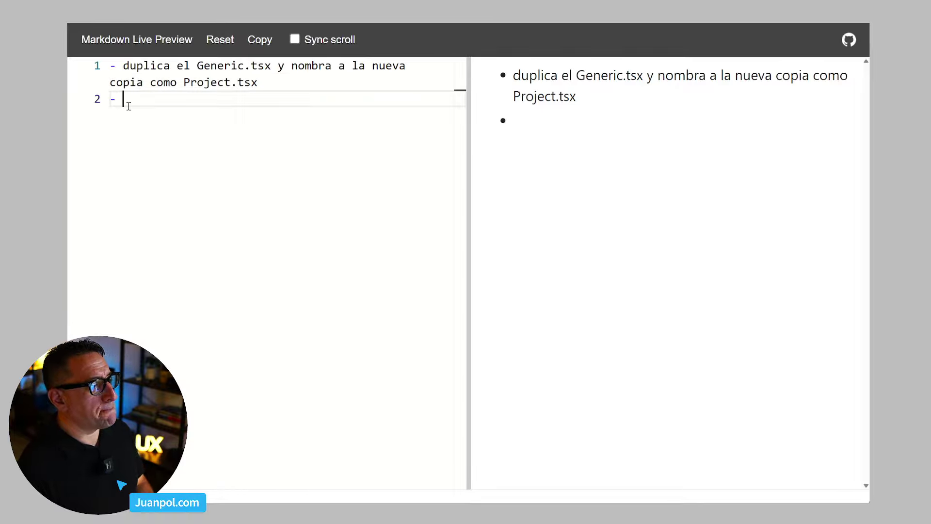
pyautogui.write('añade un li')
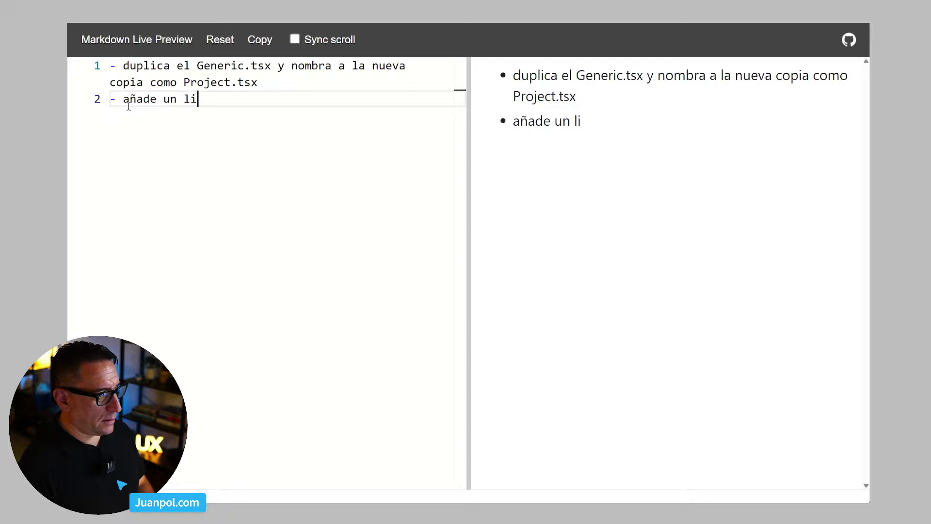
pyautogui.write('nk a Pr')
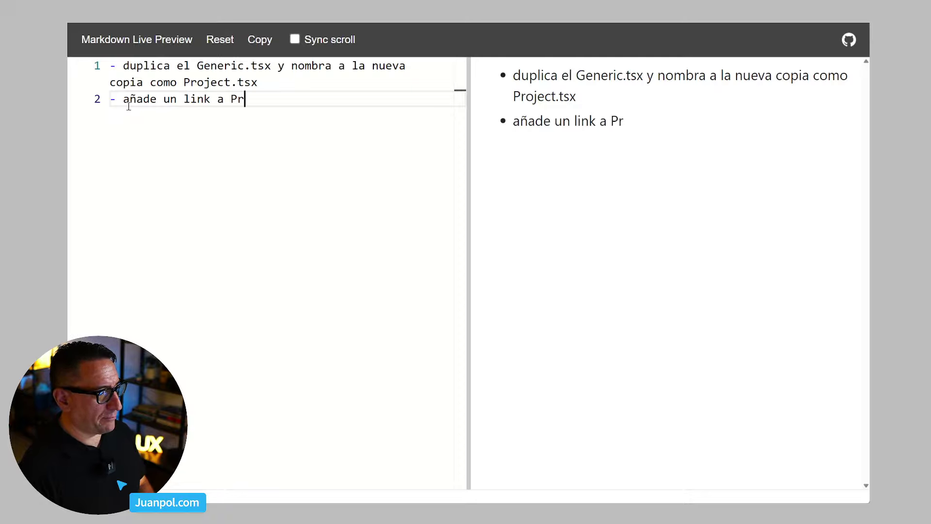
pyautogui.write('ojext')
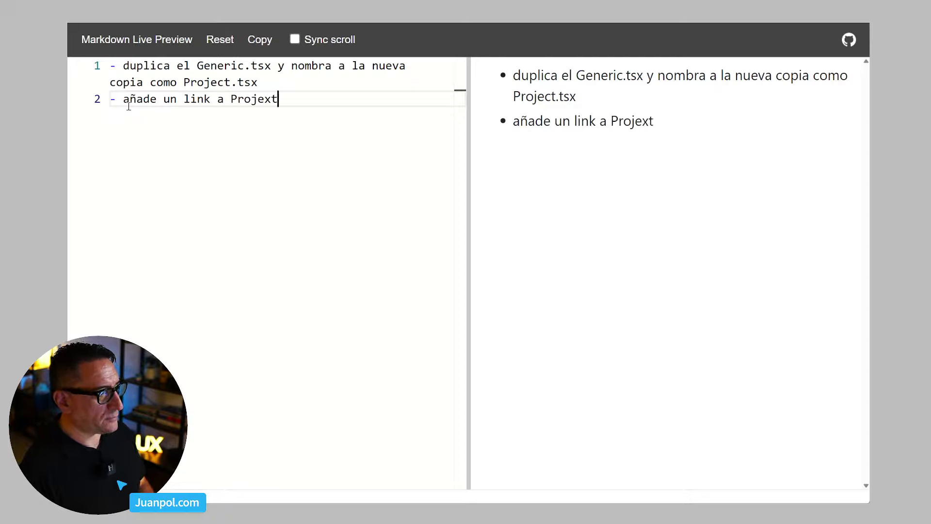
pyautogui.press('BackSpace')
pyautogui.press('BackSpace')
pyautogui.write('ct.t')
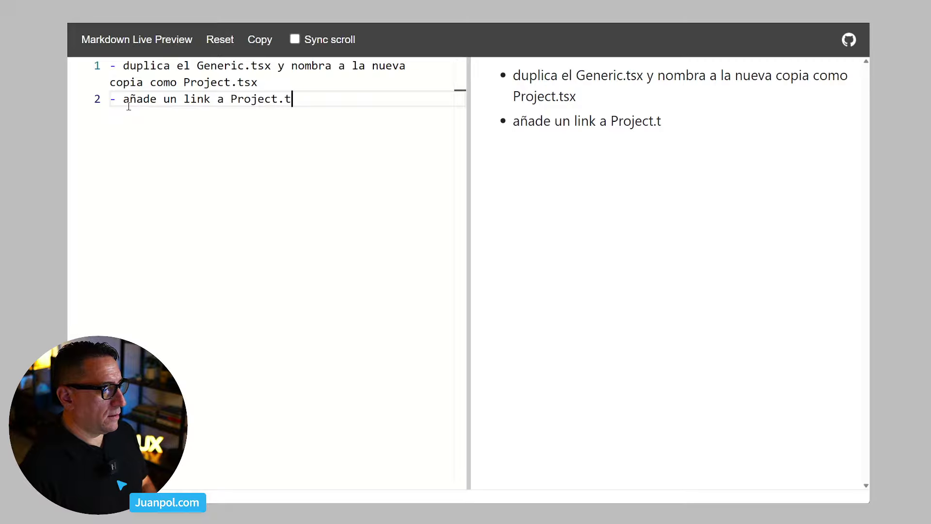
pyautogui.press('BackSpace')
pyautogui.press('BackSpace')
pyautogui.press('BackSpace')
pyautogui.write('y')
pyautogui.press('BackSpace')
pyautogui.write('t en el ')
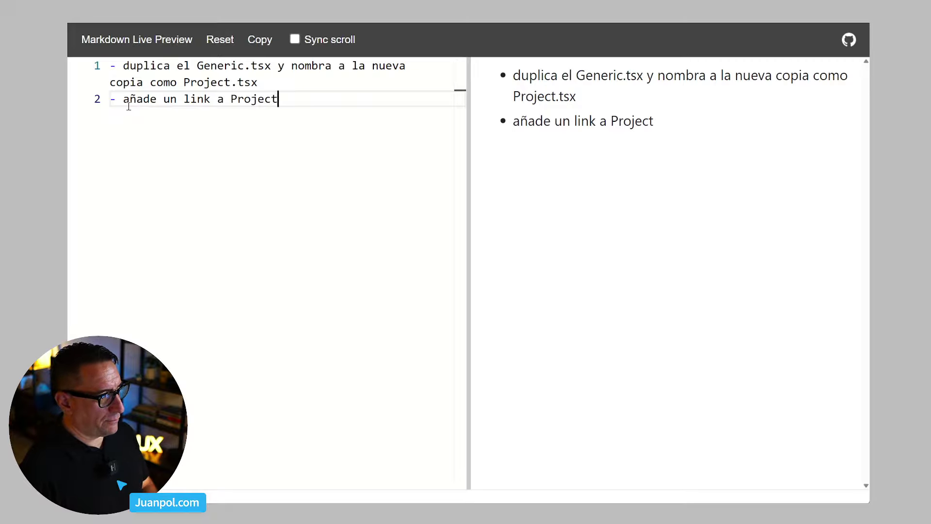
pyautogui.write('botón Priu')
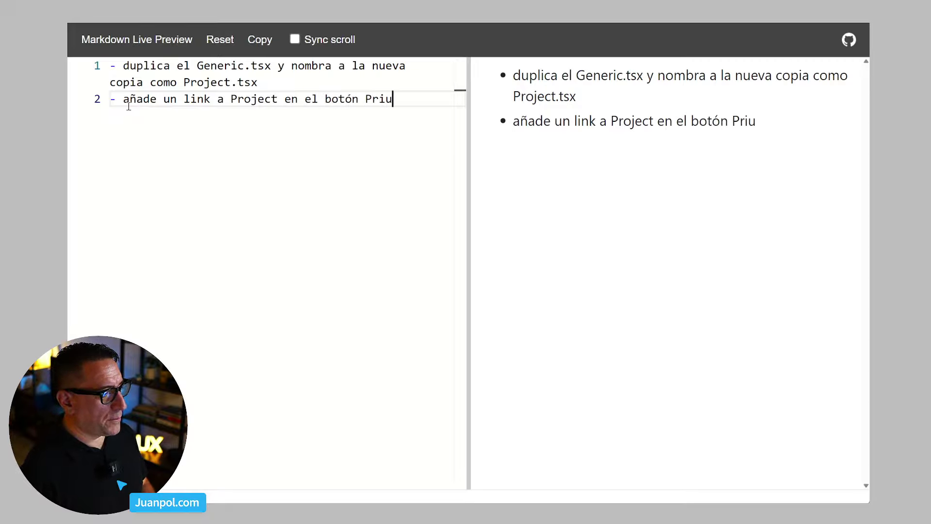
pyautogui.press('BackSpace')
pyautogui.write('mary de')
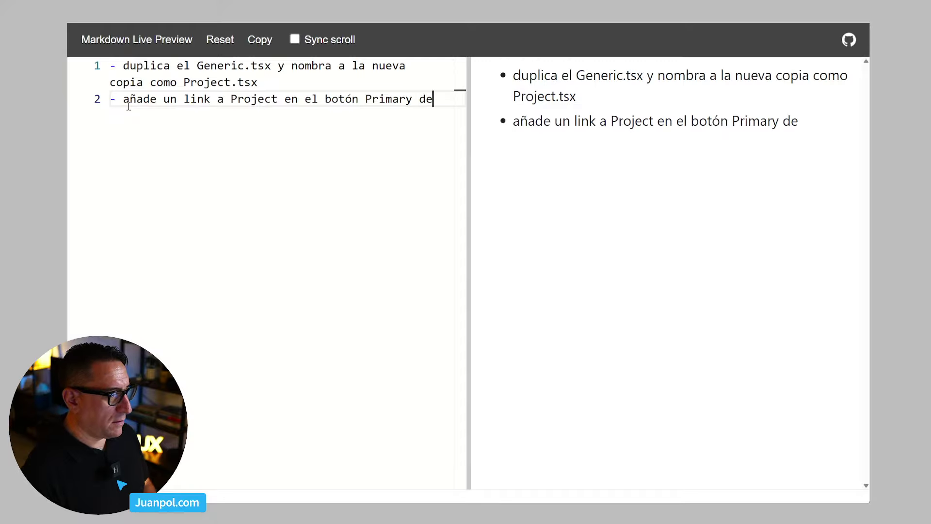
pyautogui.write('l componente Hjer')
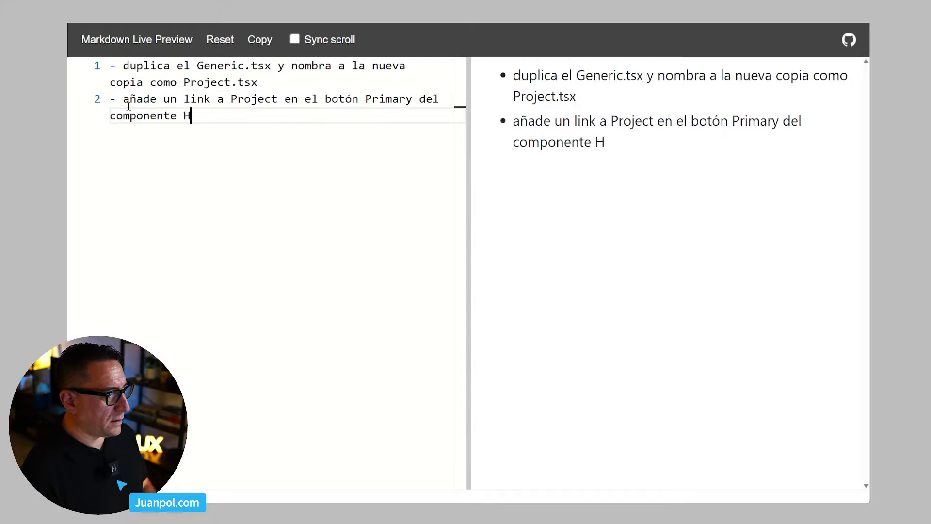
pyautogui.press('BackSpace')
pyautogui.press('BackSpace')
pyautogui.press('BackSpace')
pyautogui.write('ero de la H')
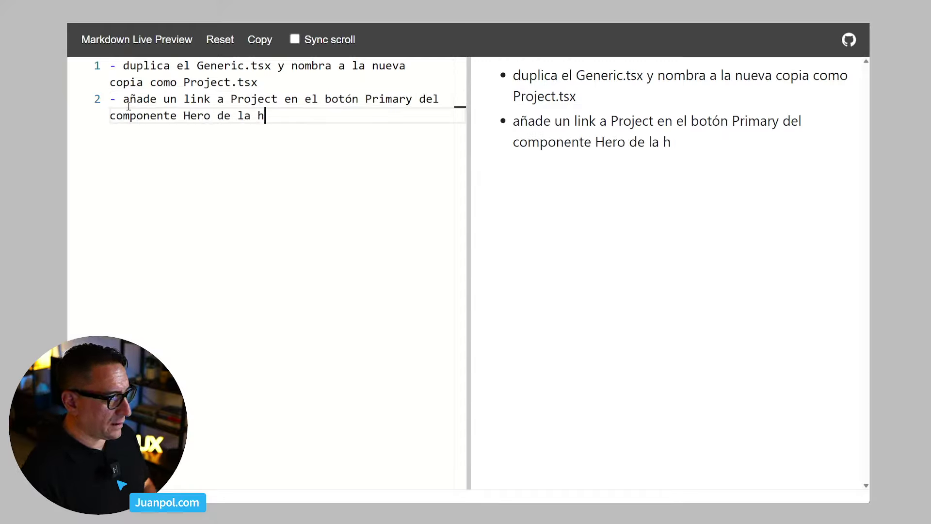
pyautogui.press('BackSpace')
pyautogui.write('Home.')
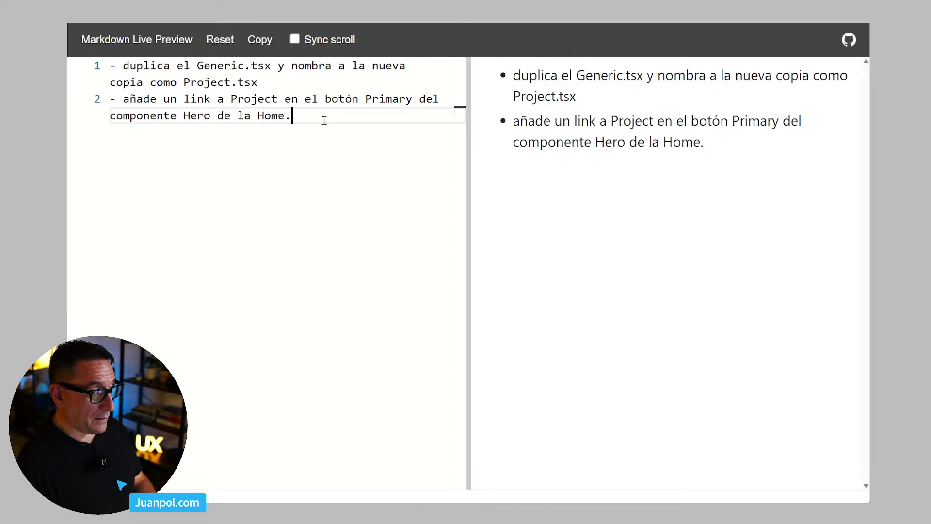
# Copy both Markdown instructions into the Portfolio UX AI prompt and submit it from the home page
pyautogui.hotkey('ctrl', 'a')
pyautogui.hotkey('ctrl', 'c')
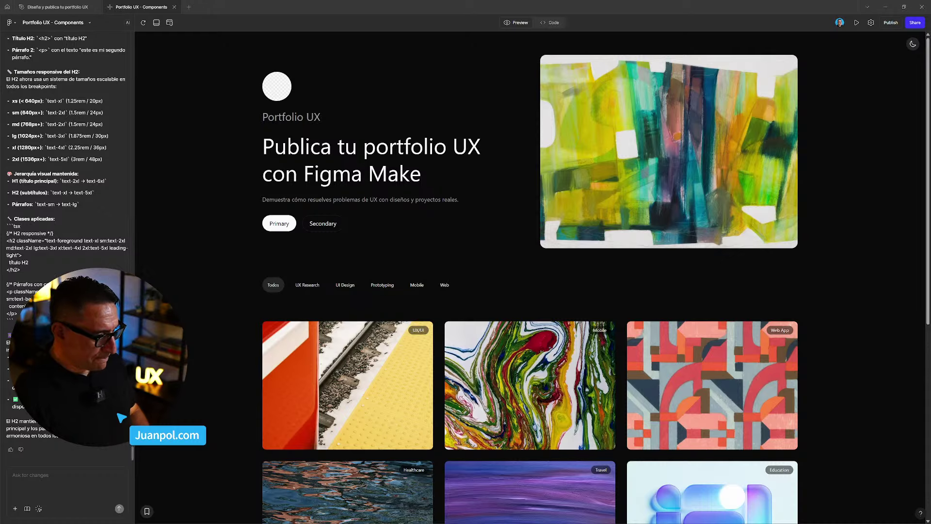
pyautogui.click(49, 485)
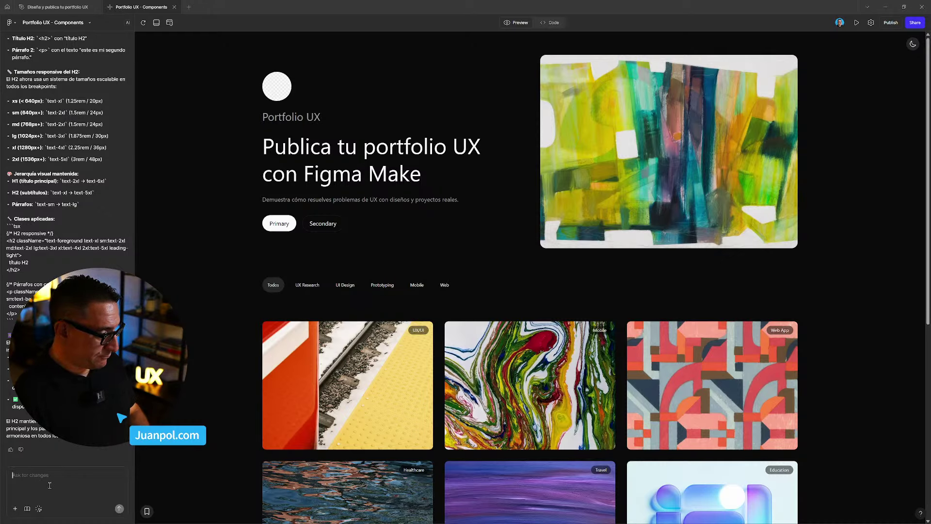
pyautogui.click(322, 226)
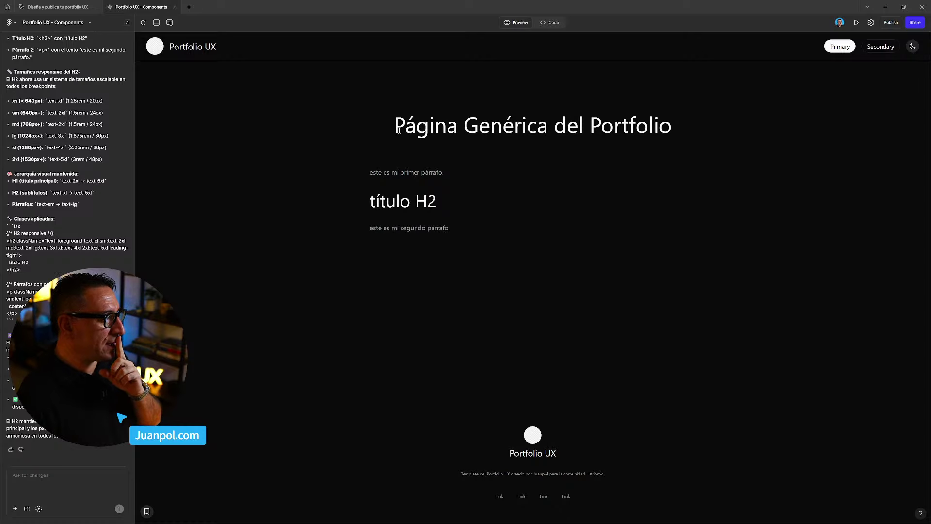
pyautogui.click(183, 52)
pyautogui.click(62, 475)
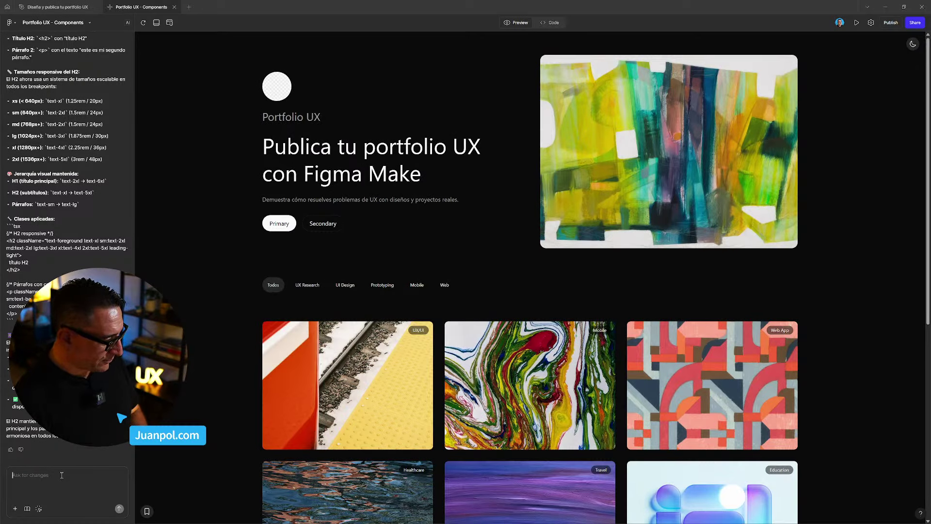
pyautogui.hotkey('ctrl', 'v')
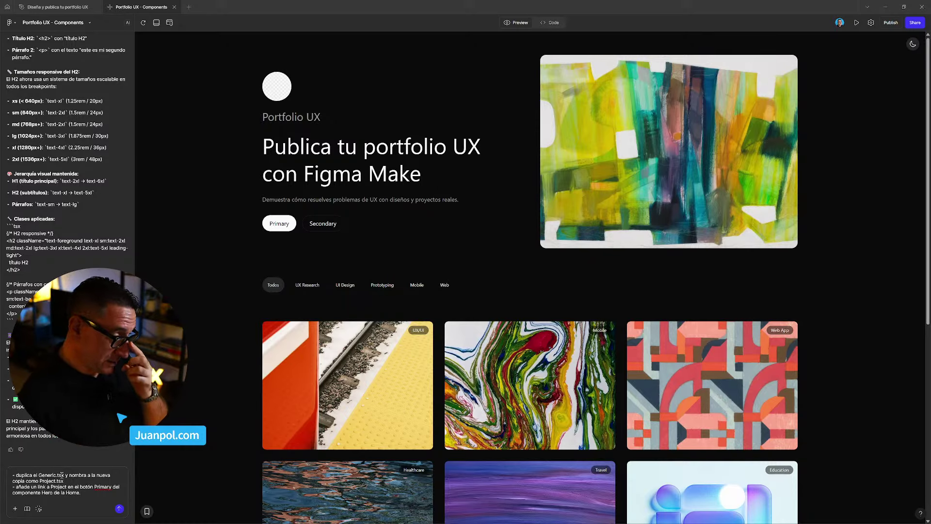
pyautogui.press('Return')
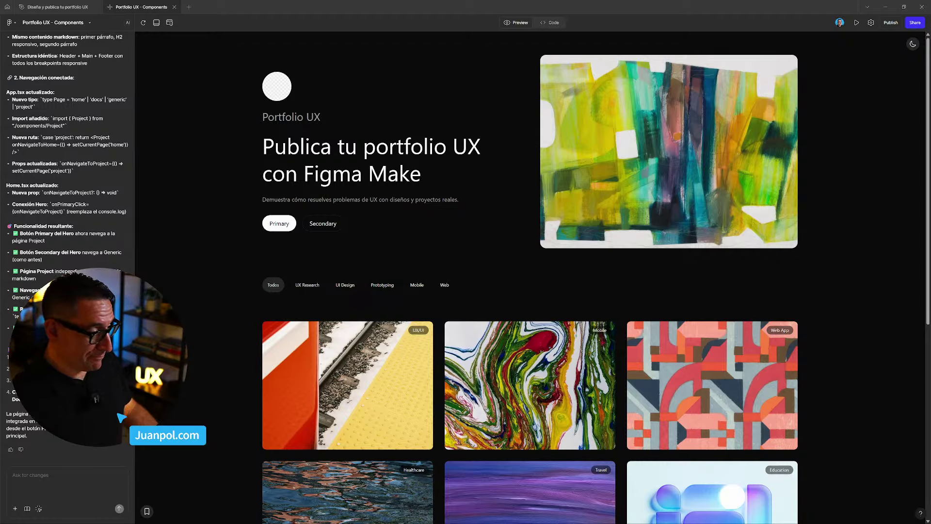
# Check the hero's Primary link to the project page and its Secondary link to the generic page
pyautogui.click(279, 223)
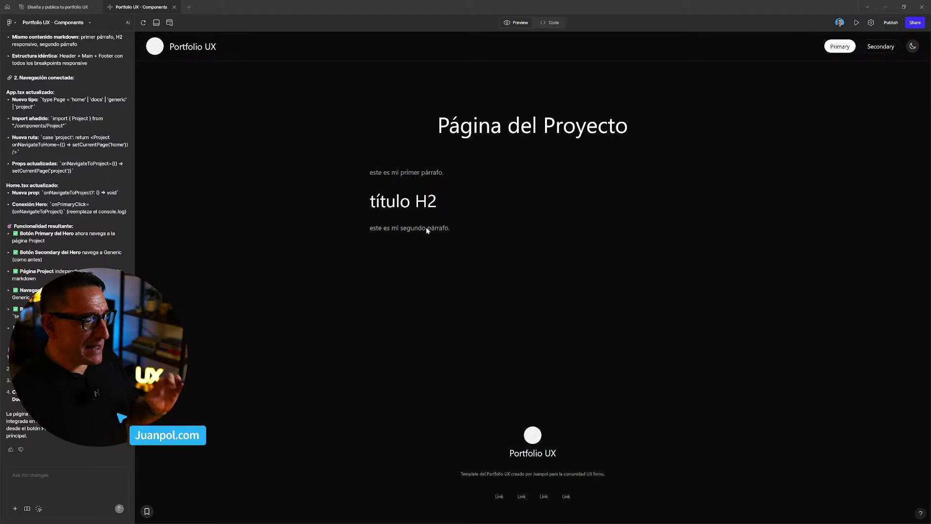
pyautogui.click(160, 47)
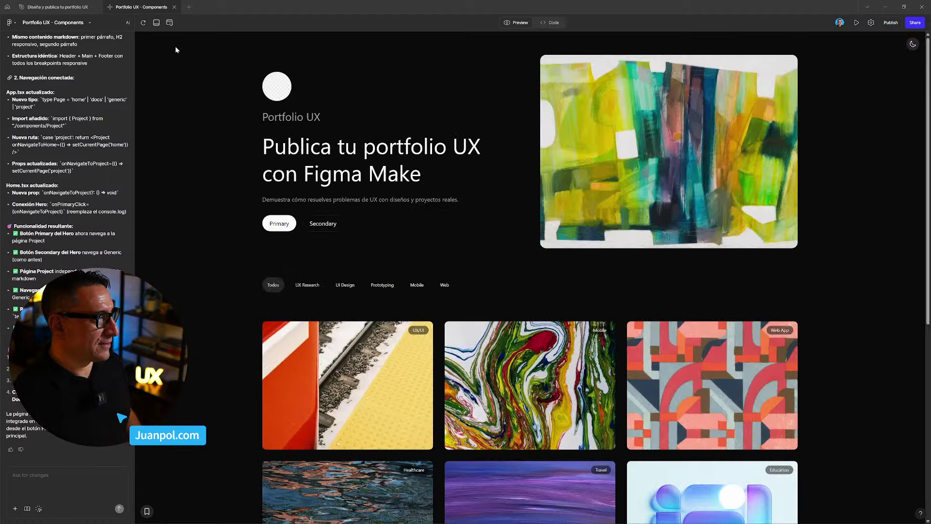
pyautogui.click(322, 222)
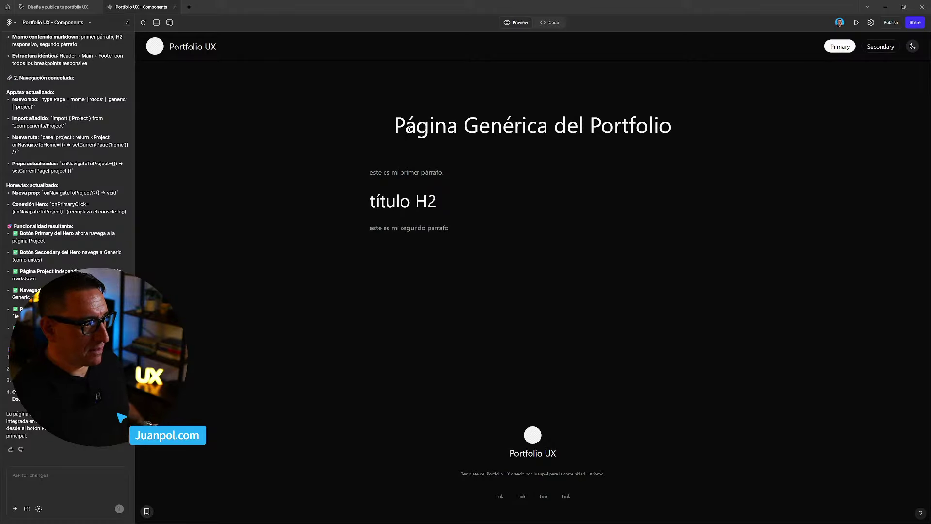
# Examine the code of Generic.tsx and the Badge block in ProjectCard.tsx, and return to the preview
pyautogui.click(555, 25)
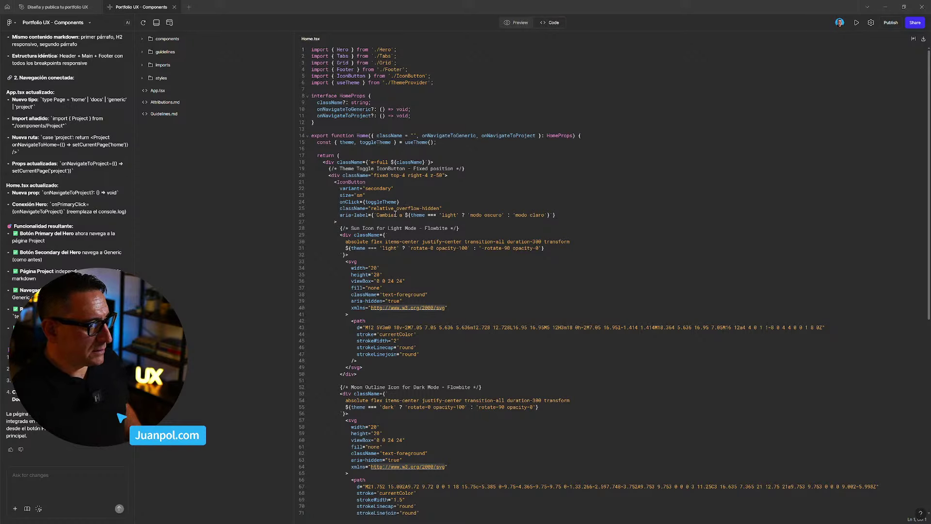
pyautogui.click(142, 39)
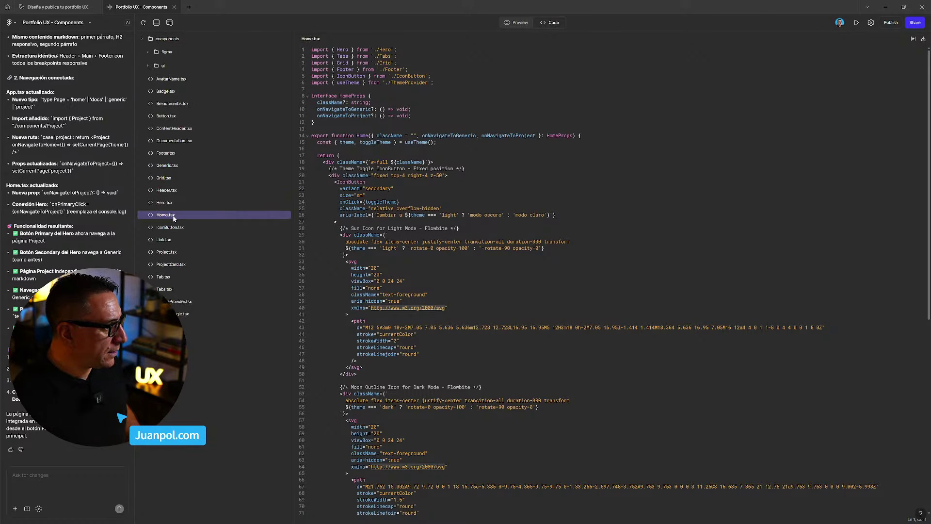
pyautogui.click(168, 167)
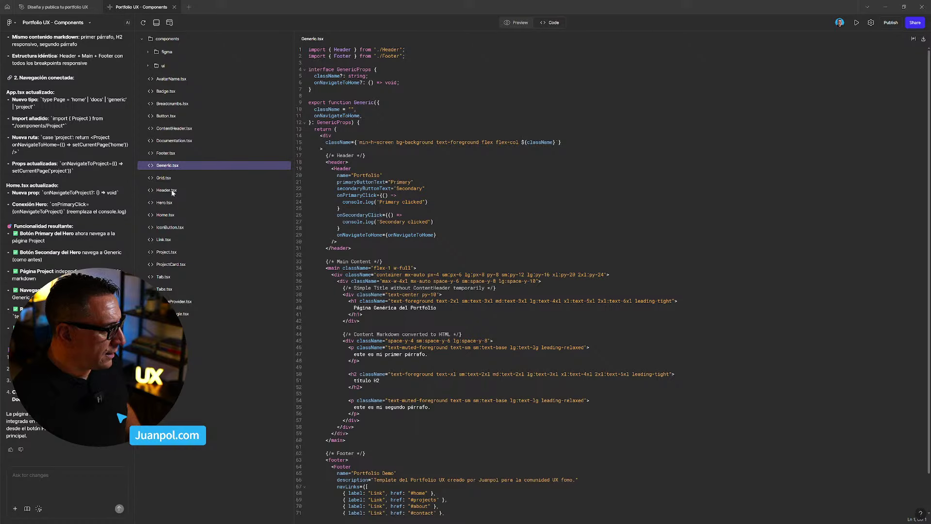
pyautogui.click(172, 264)
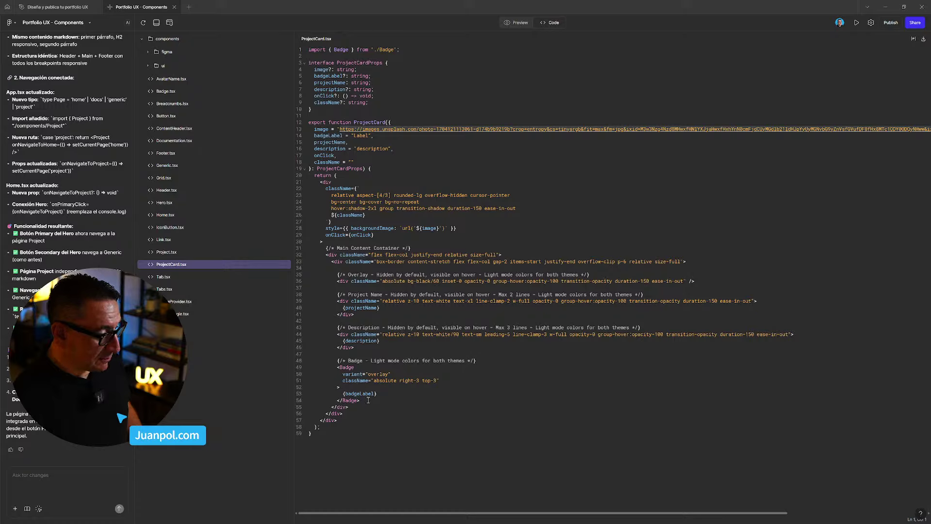
pyautogui.moveTo(368, 400); pyautogui.dragTo(314, 367)
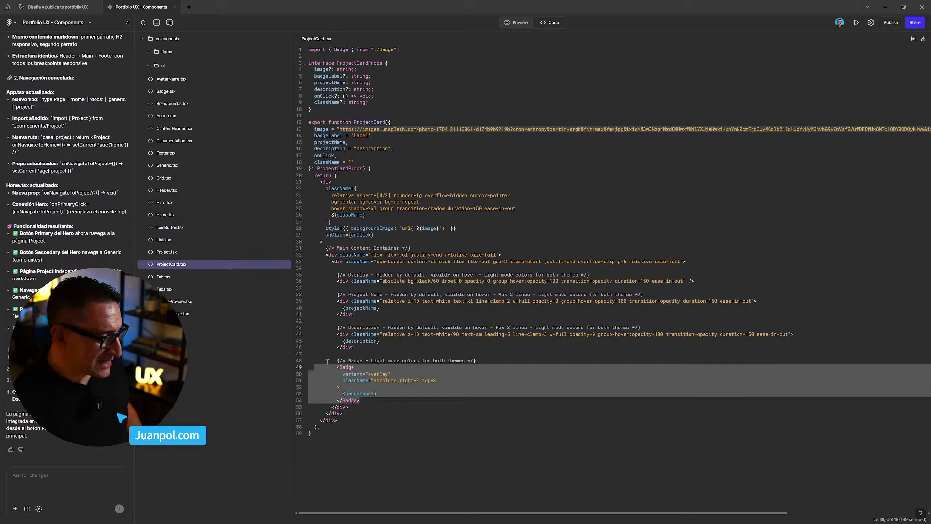
pyautogui.click(337, 367)
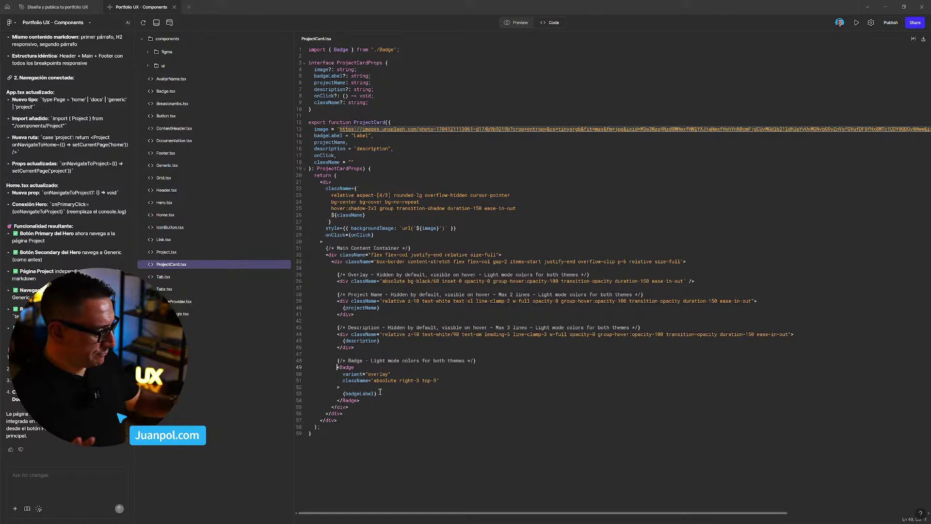
pyautogui.click(516, 21)
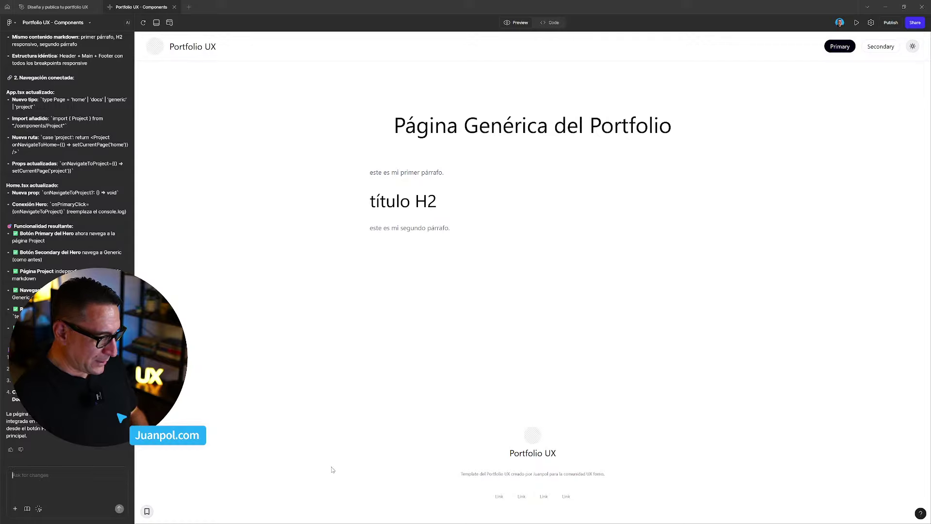
# Write the opening of the next AI prompt, "duplica project.tsx y"
pyautogui.write('du')
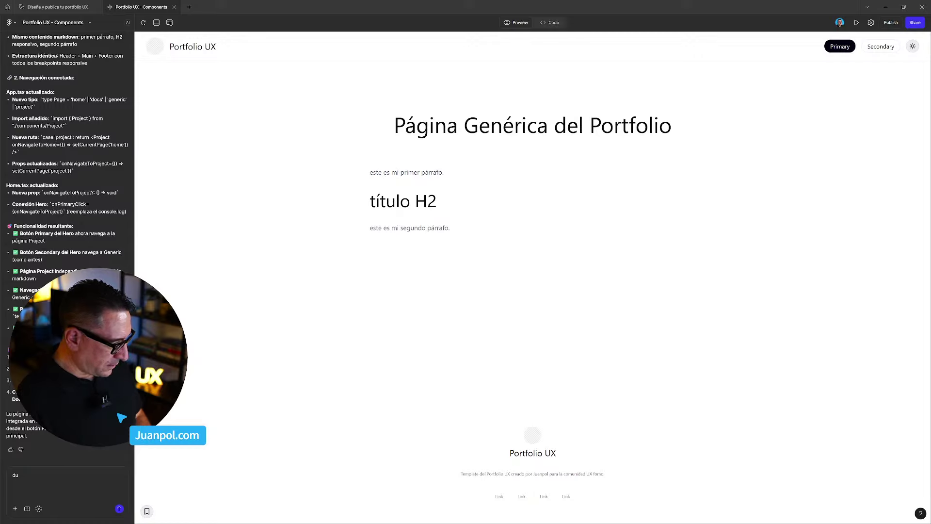
pyautogui.write('plica')
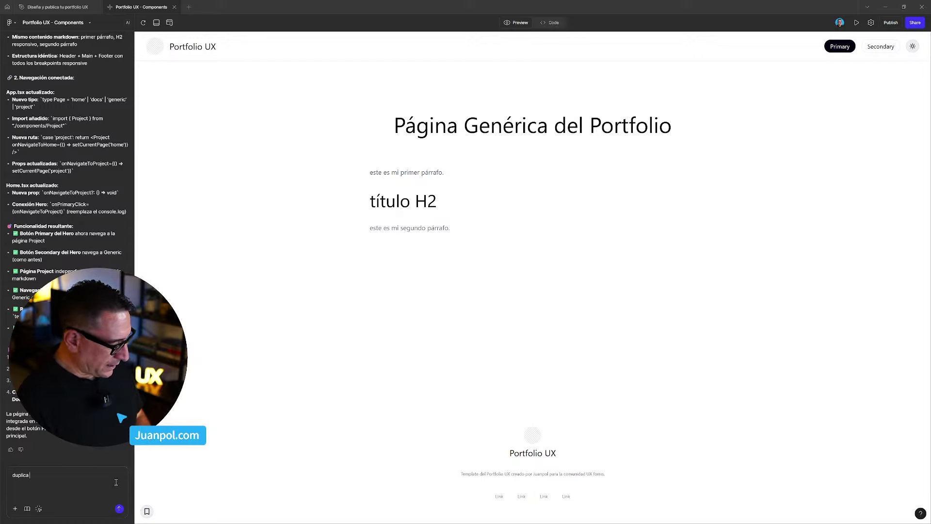
pyautogui.write(' project.')
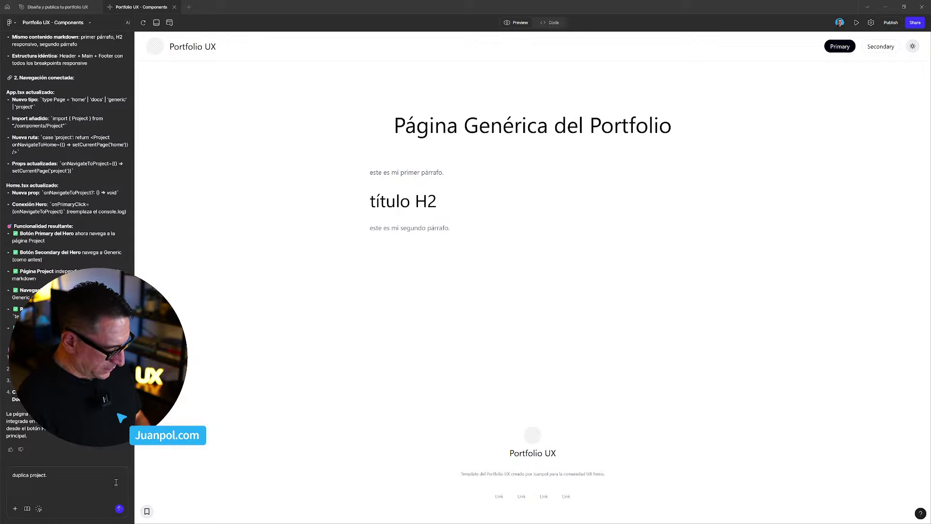
pyautogui.write('tsx')
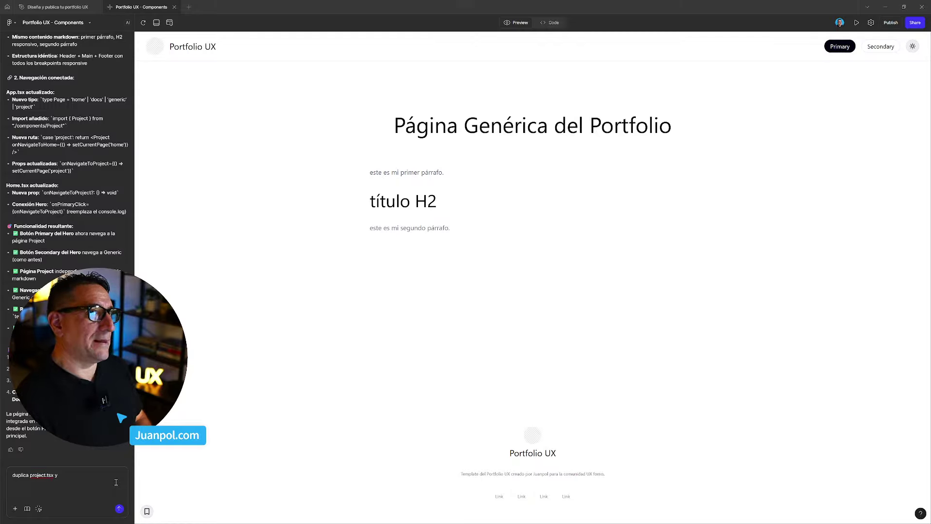
pyautogui.write('y')
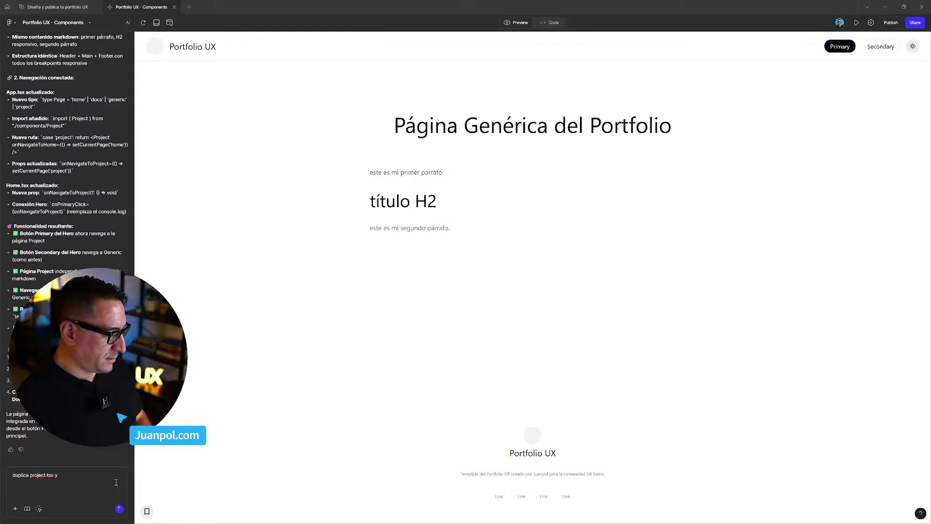
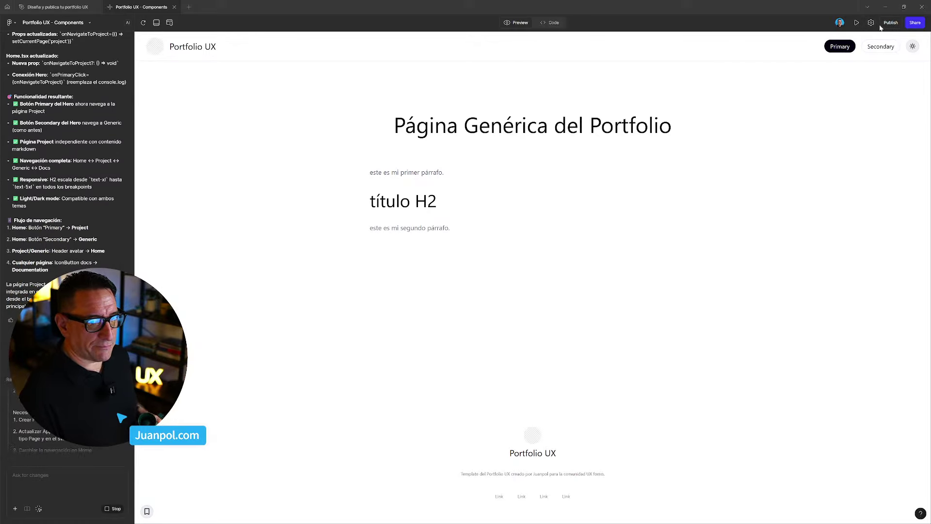
# Review the site's general Make settings and return to the preview
pyautogui.click(870, 25)
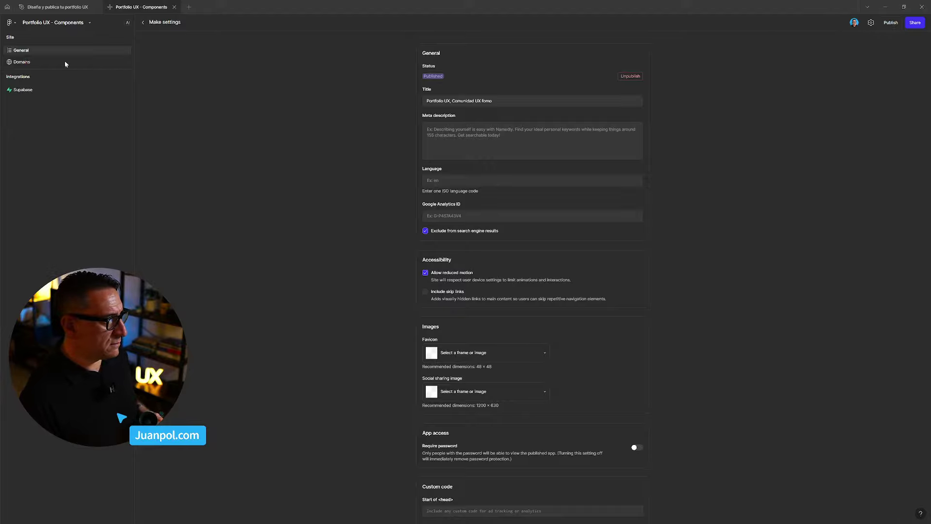
pyautogui.click(143, 23)
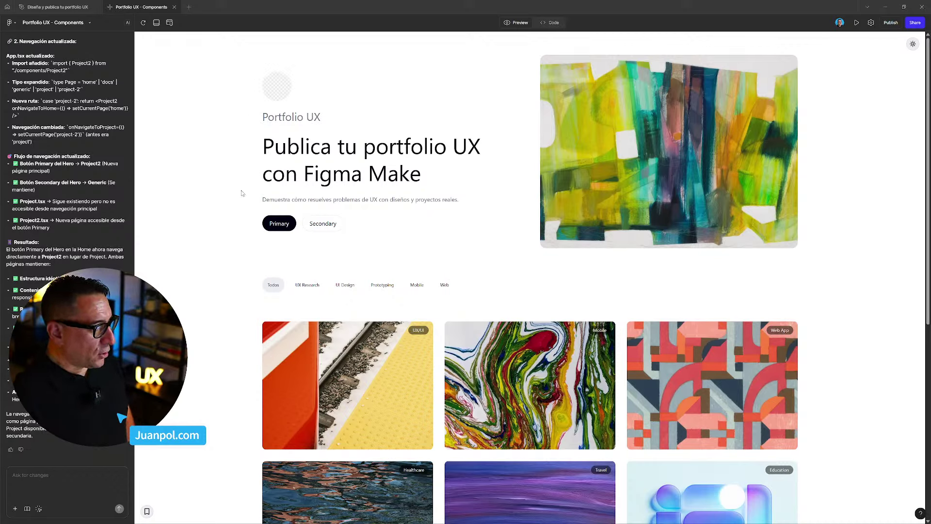
# Examine the page title in the code of Project2.tsx and return to the preview
pyautogui.click(558, 23)
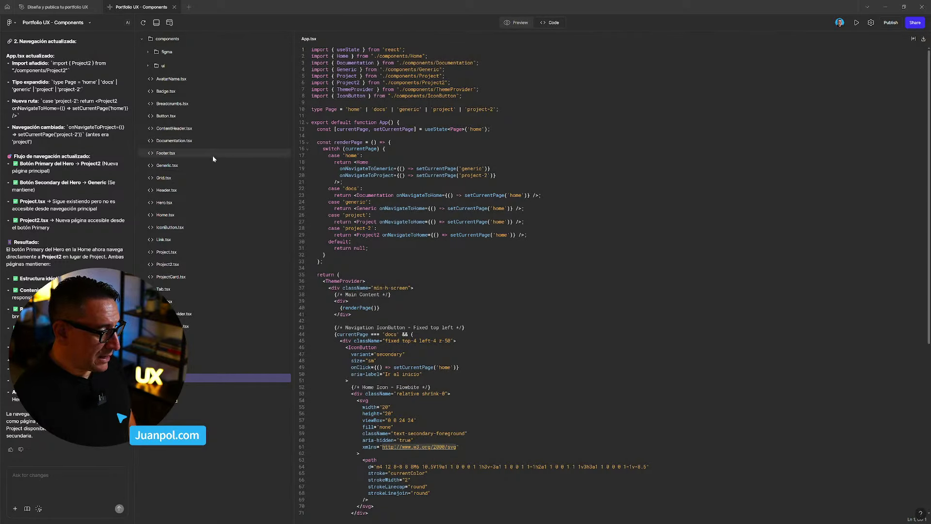
pyautogui.click(169, 264)
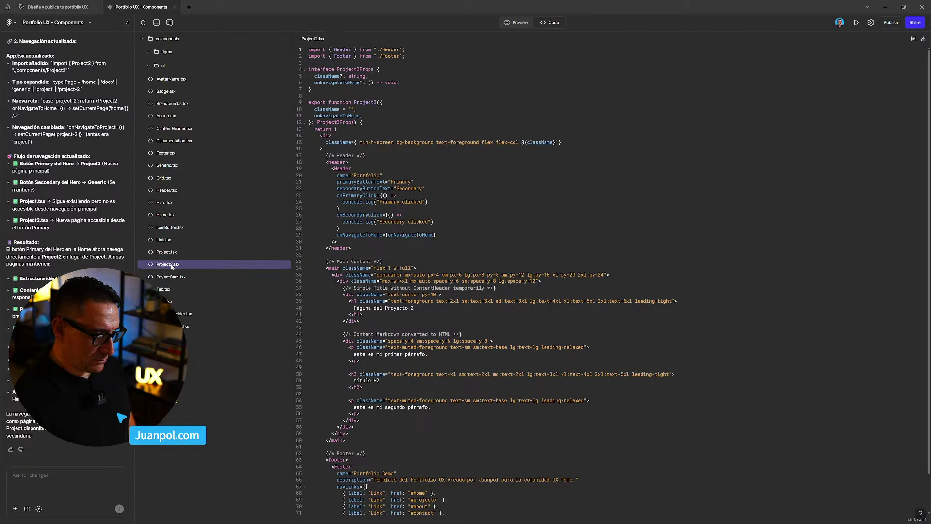
pyautogui.moveTo(355, 308); pyautogui.dragTo(402, 301)
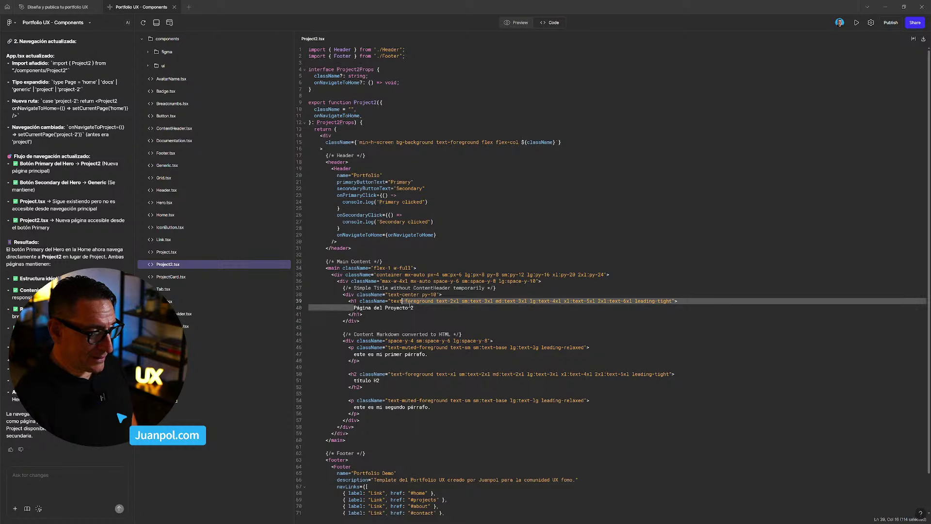
pyautogui.click(526, 20)
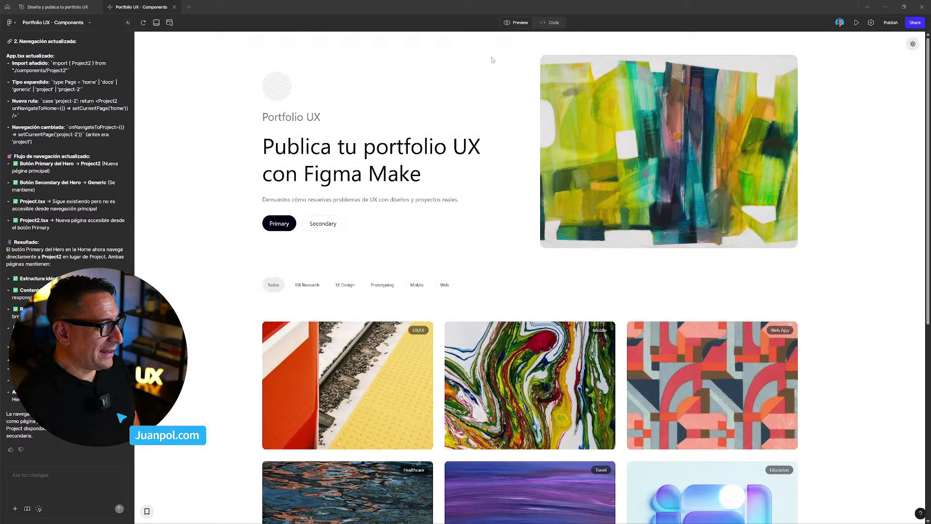
# Check that the hero's Secondary link leads to the generic page and its Primary link to the Project 2 page
pyautogui.click(324, 223)
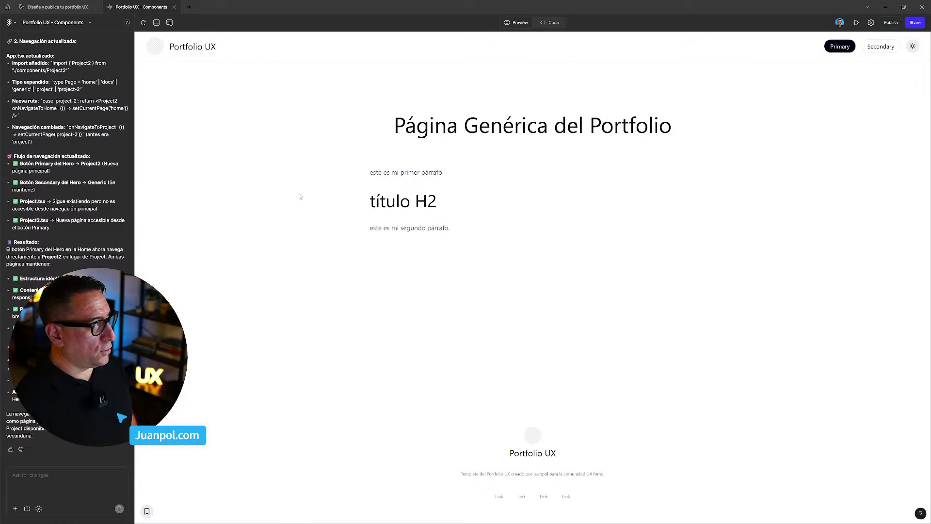
pyautogui.click(196, 46)
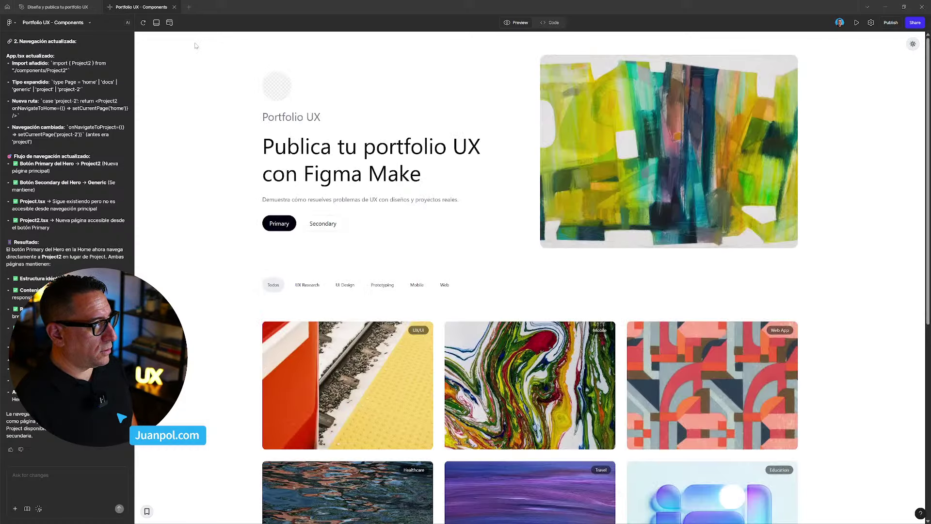
pyautogui.click(284, 224)
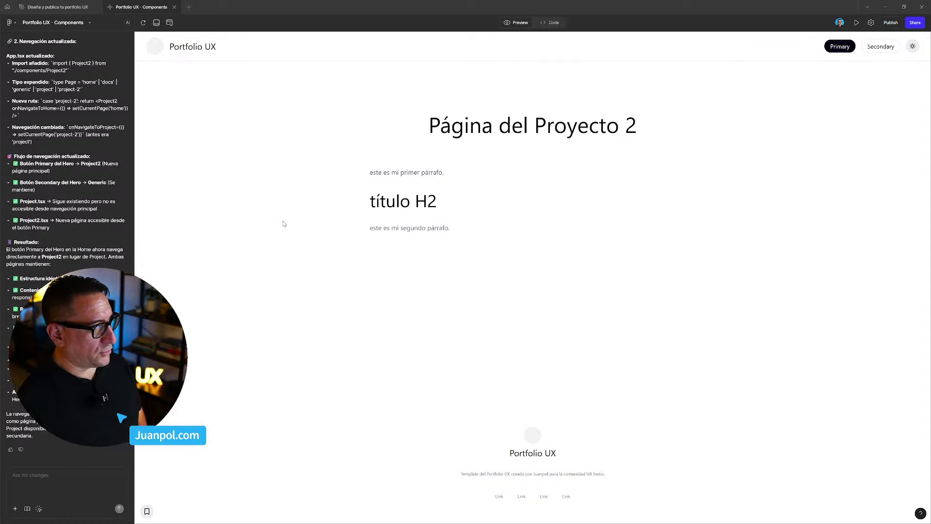
pyautogui.click(195, 51)
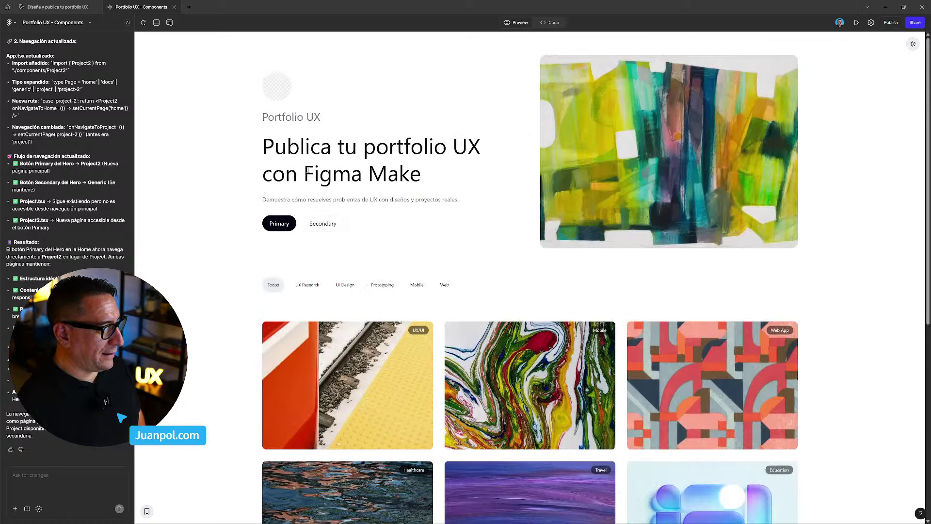
pyautogui.click(323, 220)
pyautogui.moveTo(383, 125); pyautogui.dragTo(620, 127)
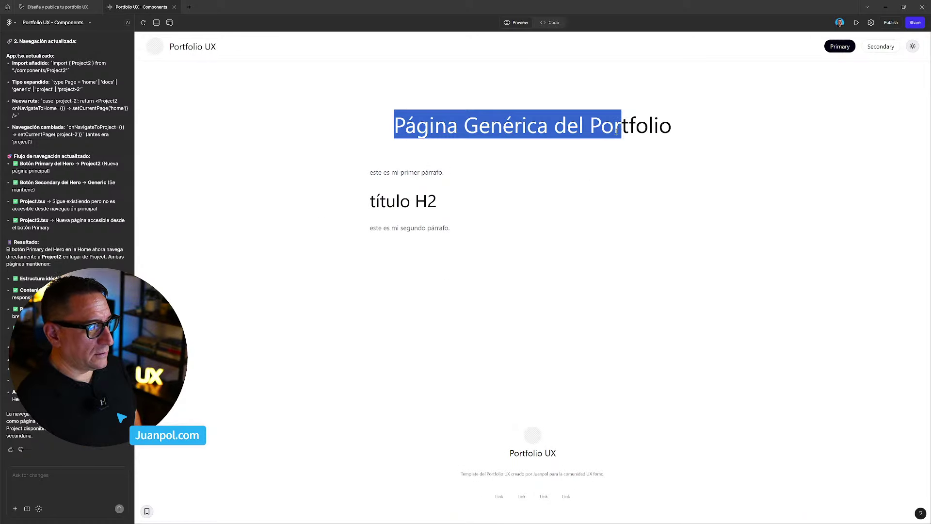
pyautogui.click(155, 46)
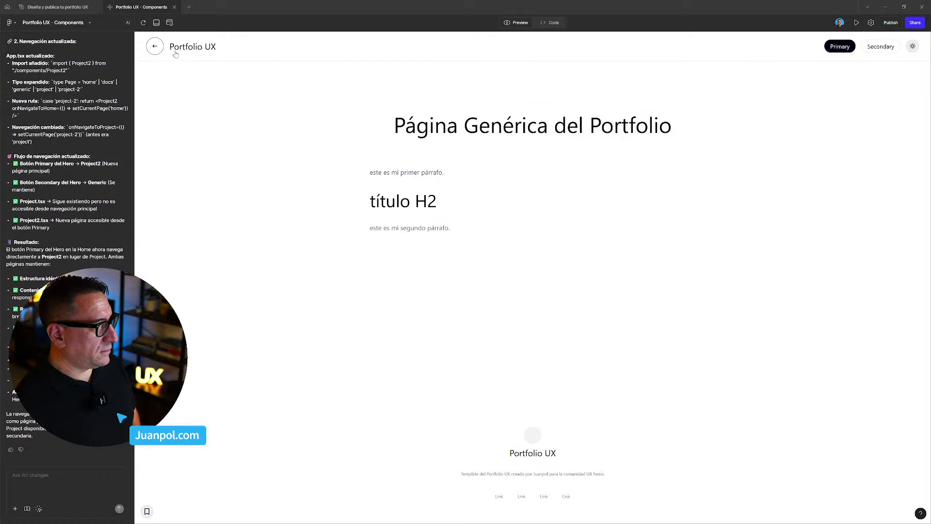
pyautogui.click(279, 223)
pyautogui.moveTo(547, 125); pyautogui.dragTo(558, 122)
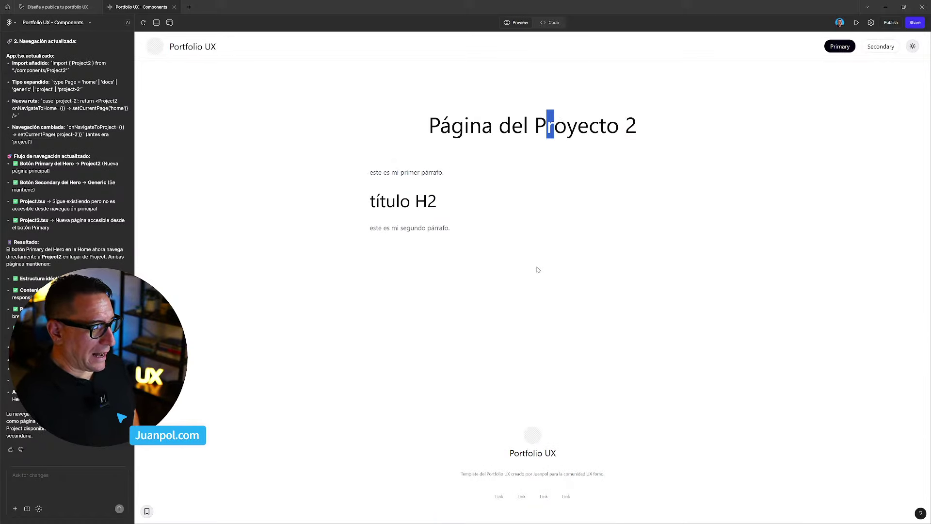
# Switch to the ChatGPT conversation with the UX post and submit the request "muéstramelo en formato markdown"
pyautogui.hotkey('alt', 'Tab')
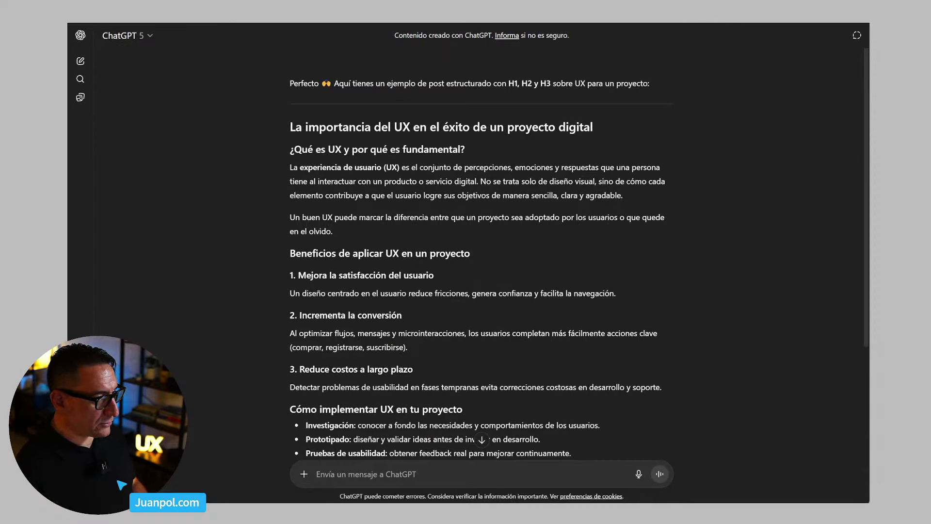
pyautogui.scroll(-2, 482, 252)
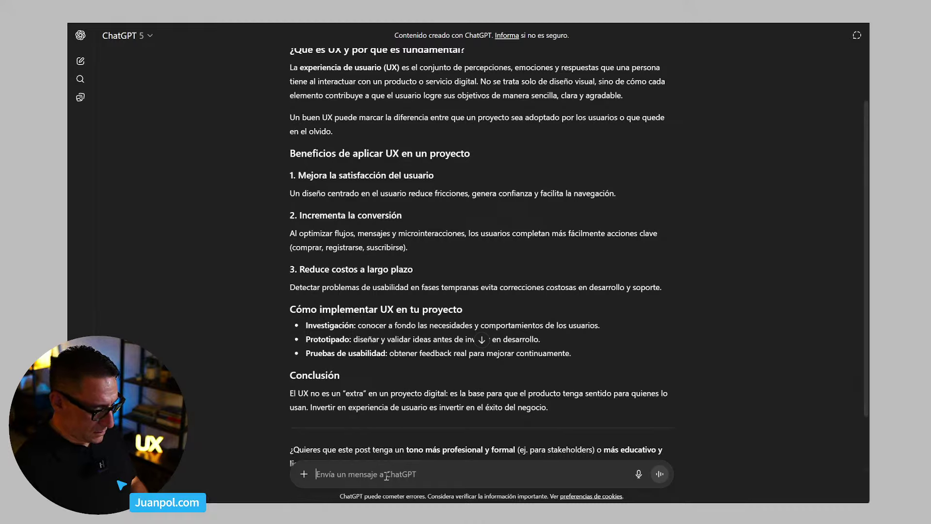
pyautogui.write('pro')
pyautogui.press('BackSpace')
pyautogui.press('BackSpace')
pyautogui.press('BackSpace')
pyautogui.write('m')
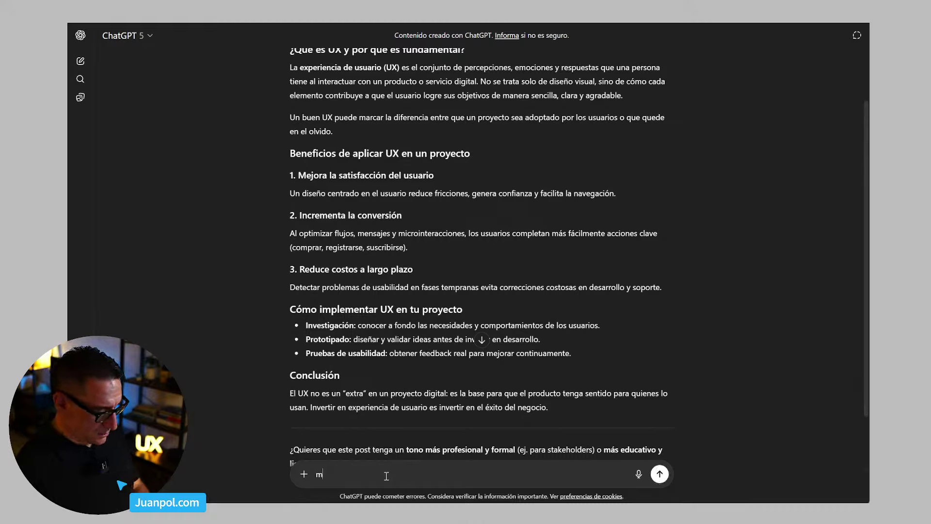
pyautogui.write('uéstramelo en ')
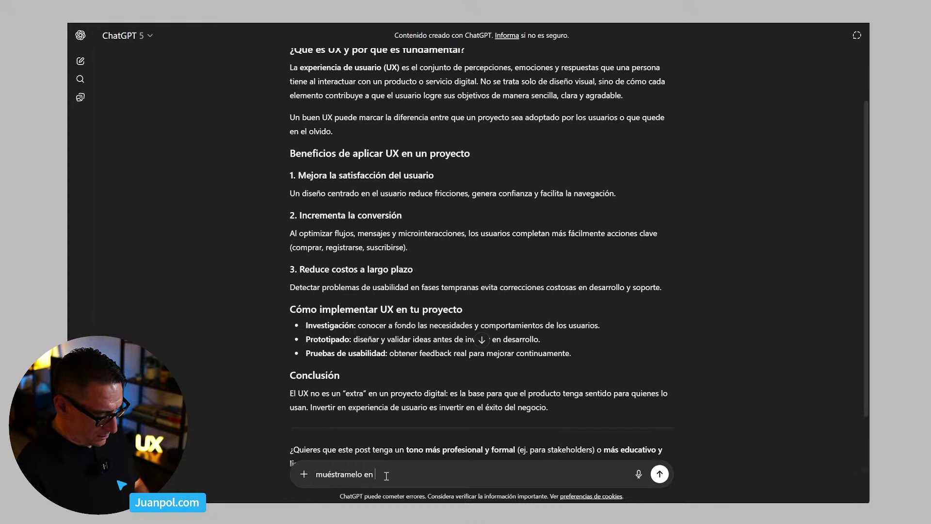
pyautogui.write('formato markdo')
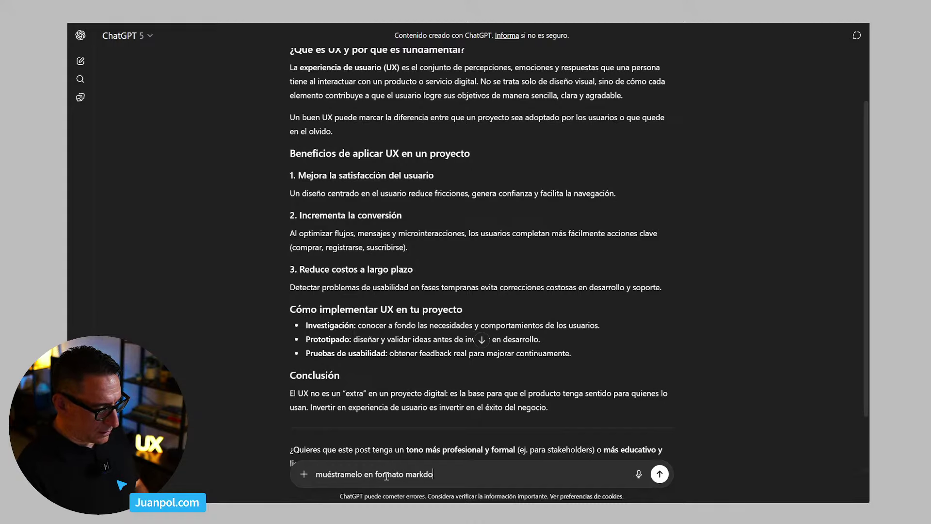
pyautogui.write('wn')
pyautogui.press('Return')
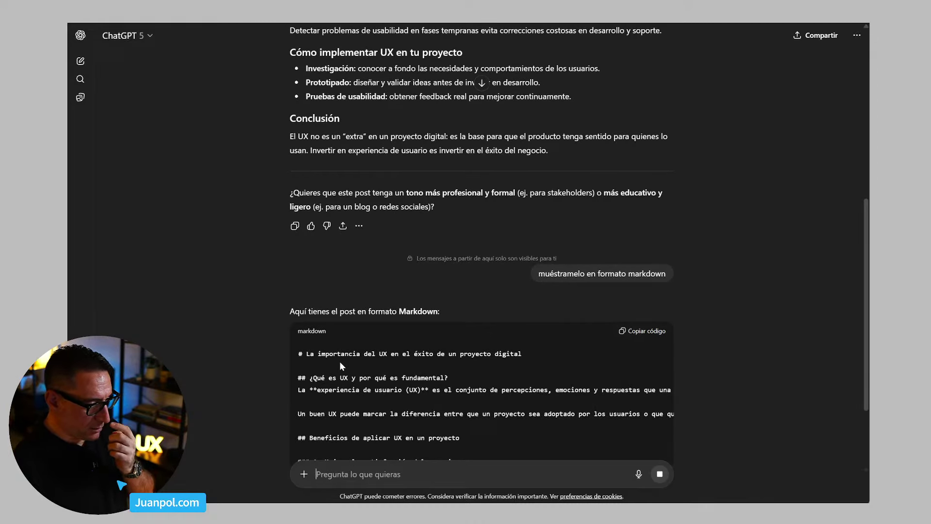
# Look through the Markdown version of the UX post and copy its whole code block
pyautogui.scroll(-3, 341, 359)
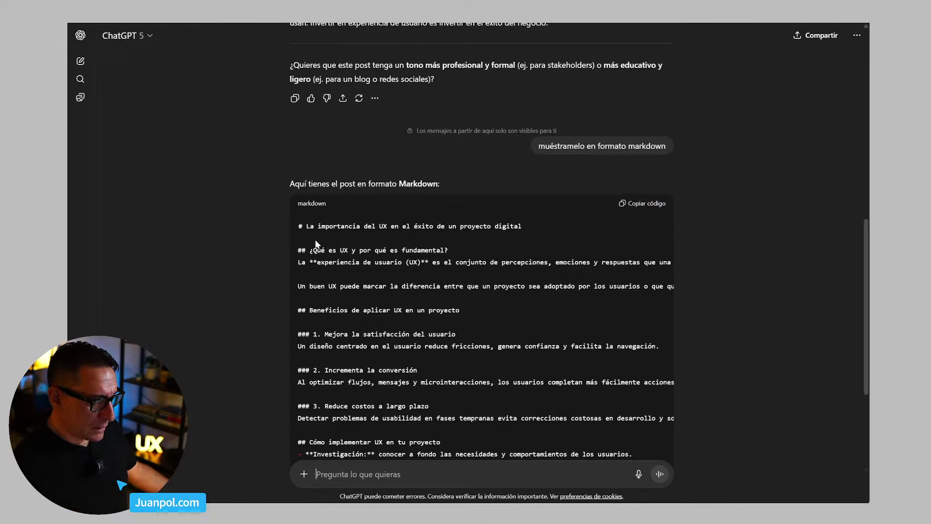
pyautogui.scroll(-4, 316, 240)
pyautogui.scroll(3, 318, 246)
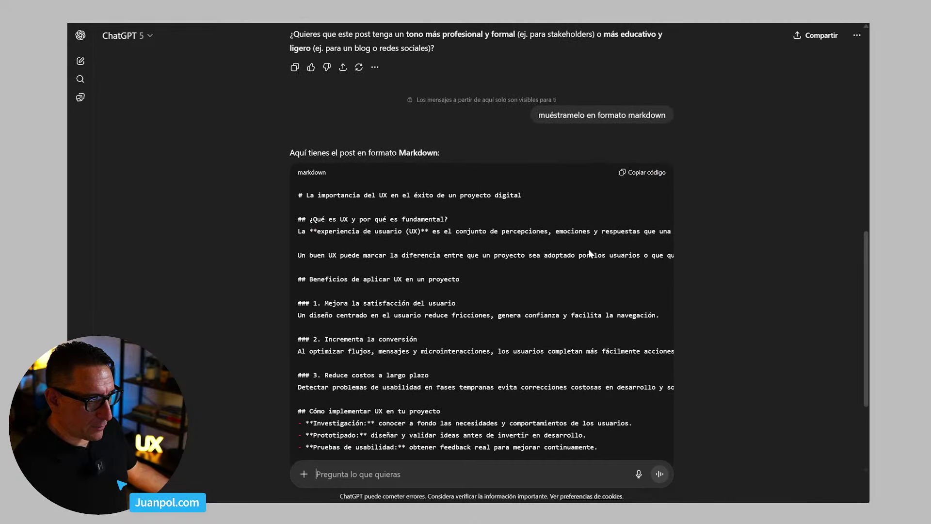
pyautogui.click(662, 176)
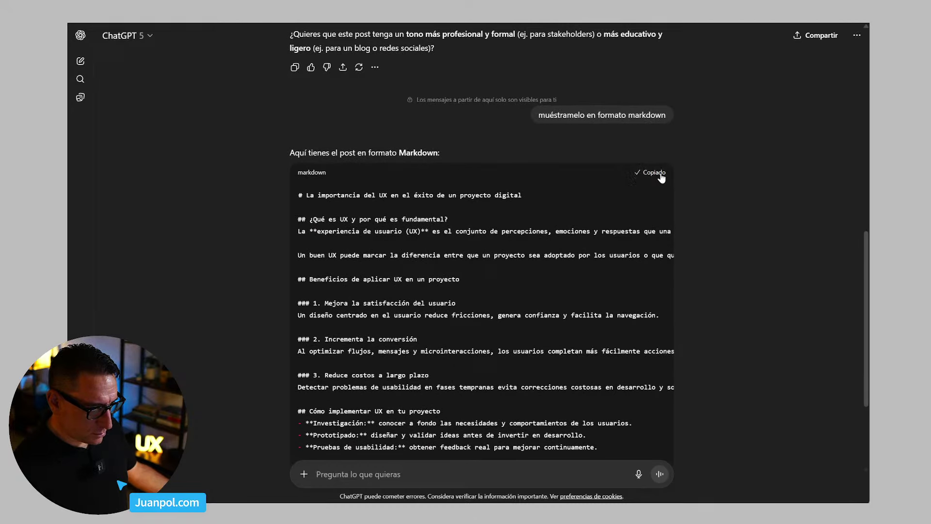
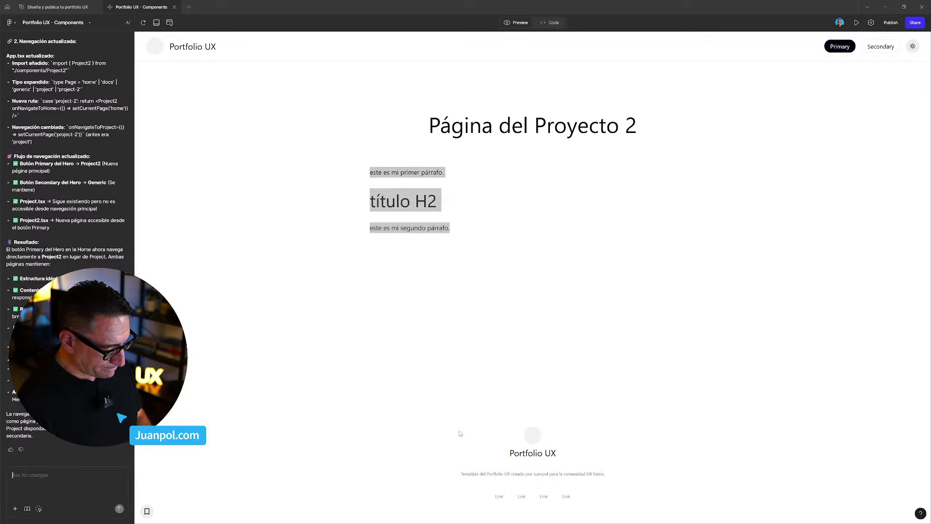
# Submit the AI prompt "vuelca el contenido markdown que te paso aquí en project-2" with the copied Markdown post below it
pyautogui.write('vuelca')
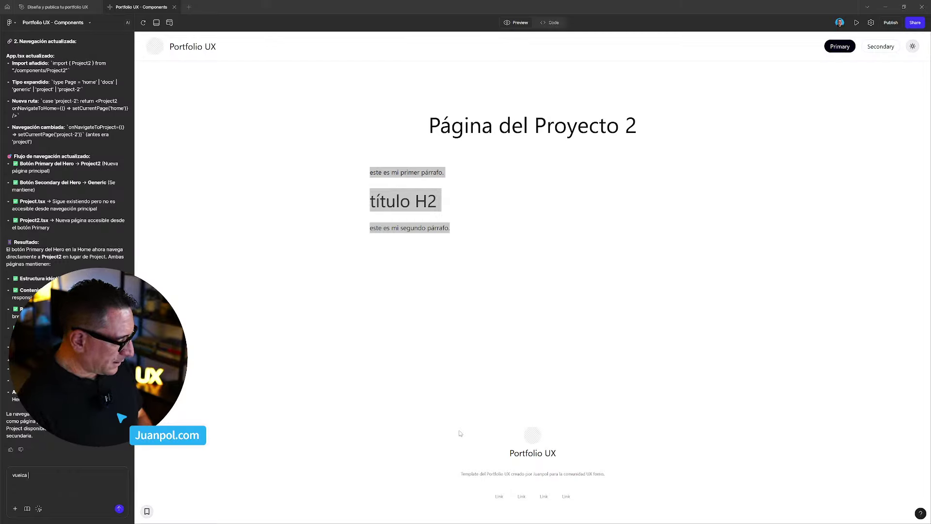
pyautogui.write(' el contenid')
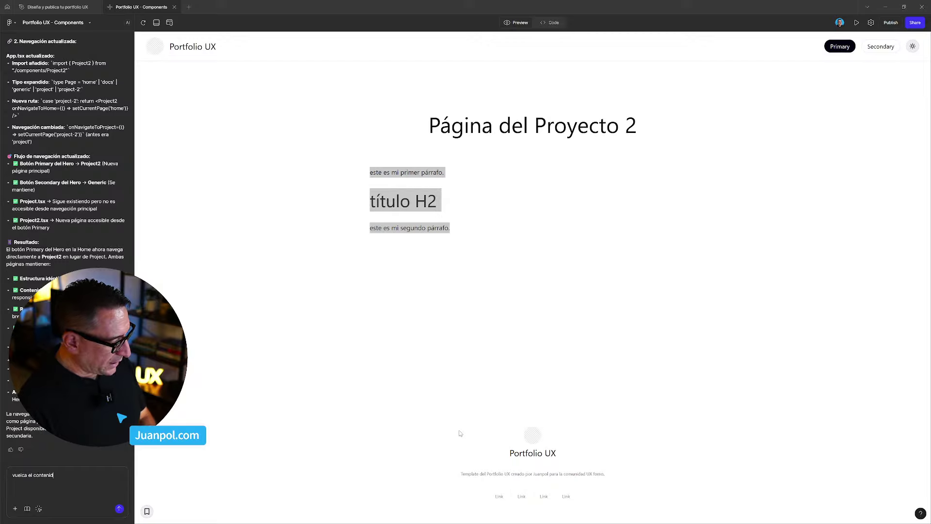
pyautogui.write('o markdown')
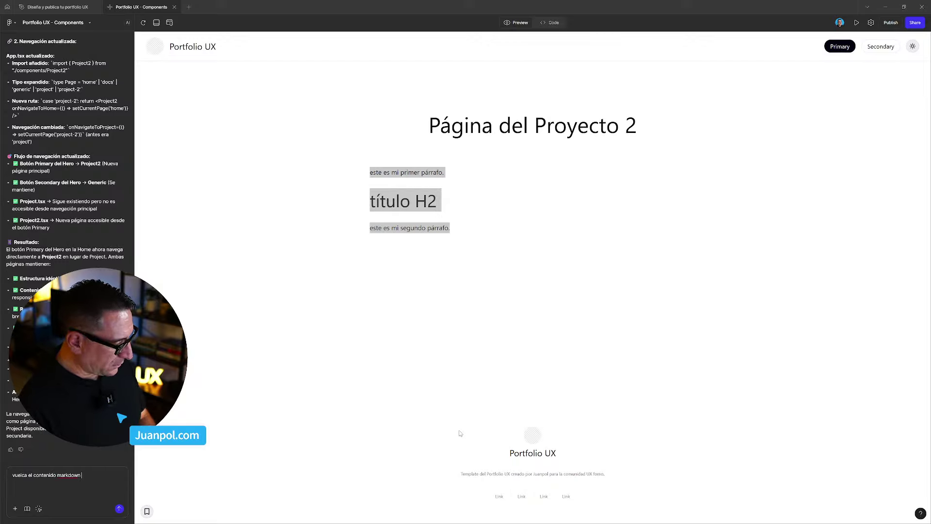
pyautogui.write(' que te paso aquí en project-2')
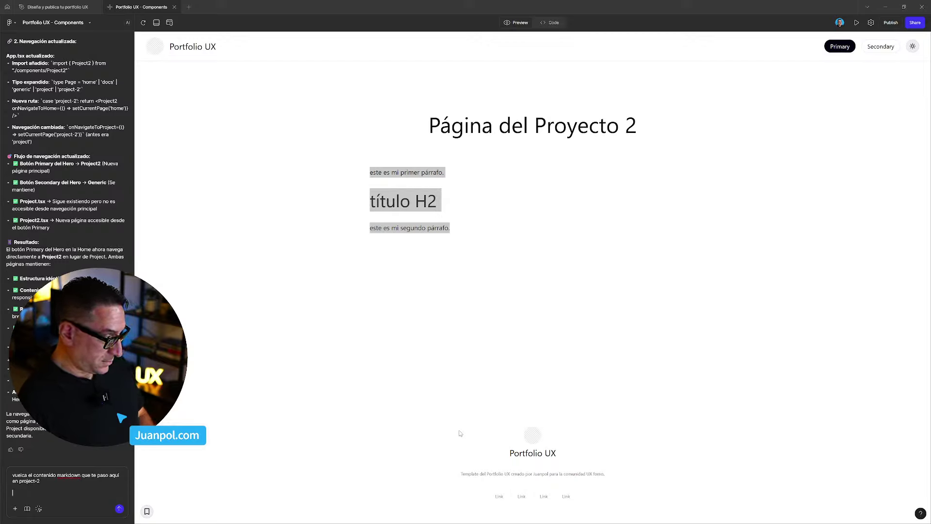
pyautogui.hotkey('ctrl', 'v')
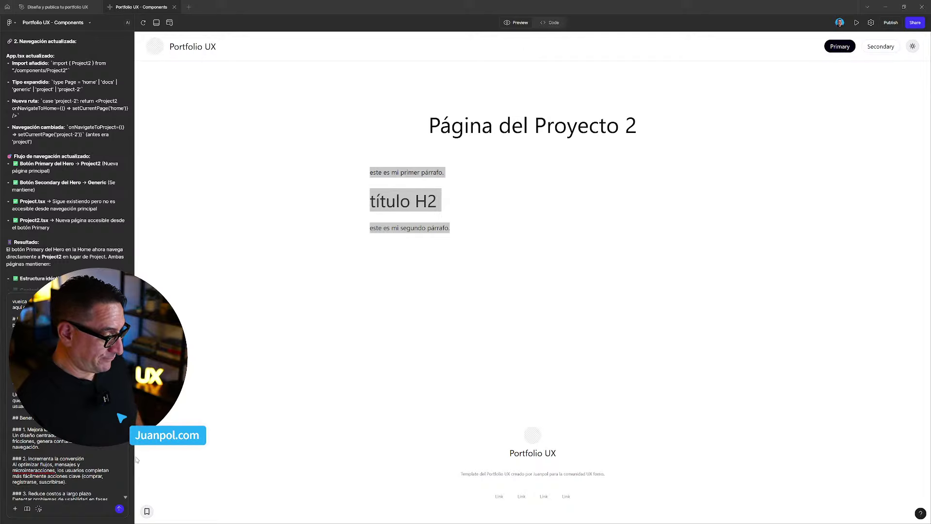
pyautogui.scroll(-5, 13, 318)
pyautogui.scroll(5, 13, 318)
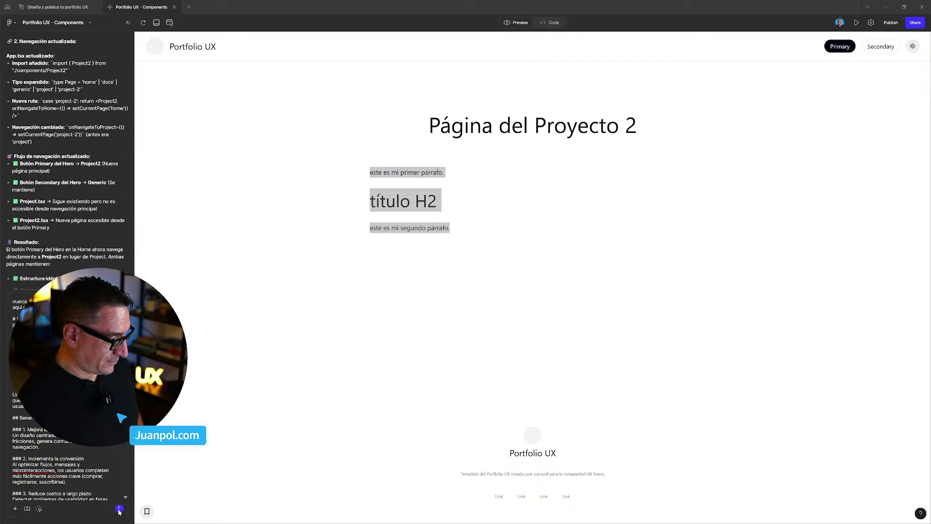
pyautogui.scroll(-5, 63, 475)
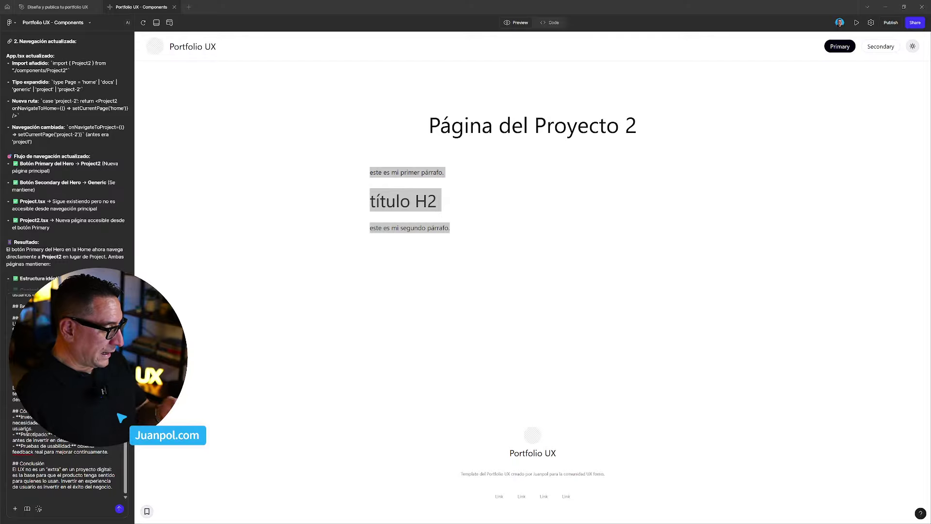
pyautogui.click(119, 509)
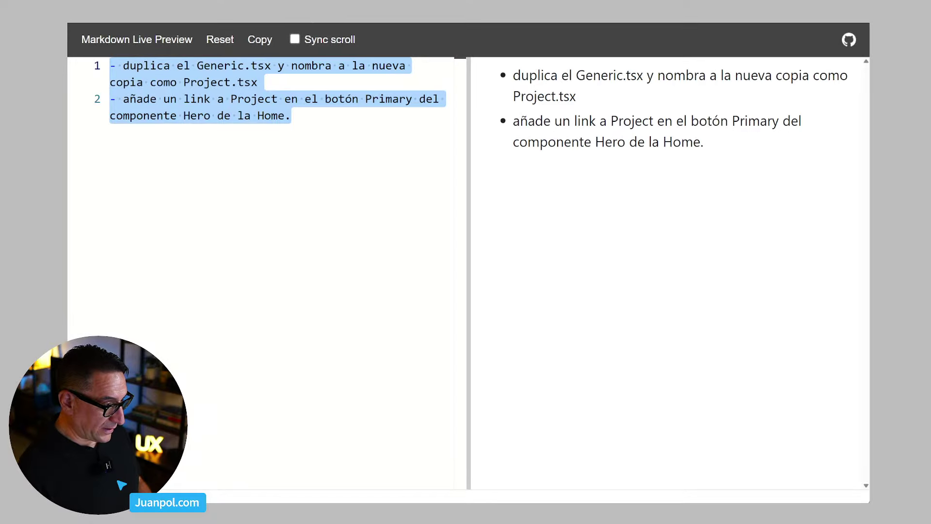
# Replace both instructions in Markdown Live Preview with the copied UX post and view the start of its rendering
pyautogui.click(316, 122)
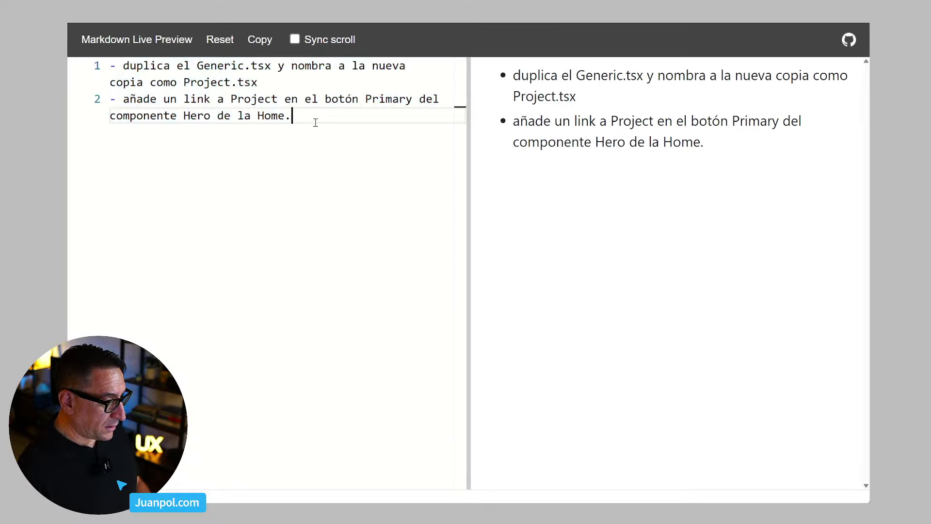
pyautogui.moveTo(292, 119); pyautogui.dragTo(97, 63)
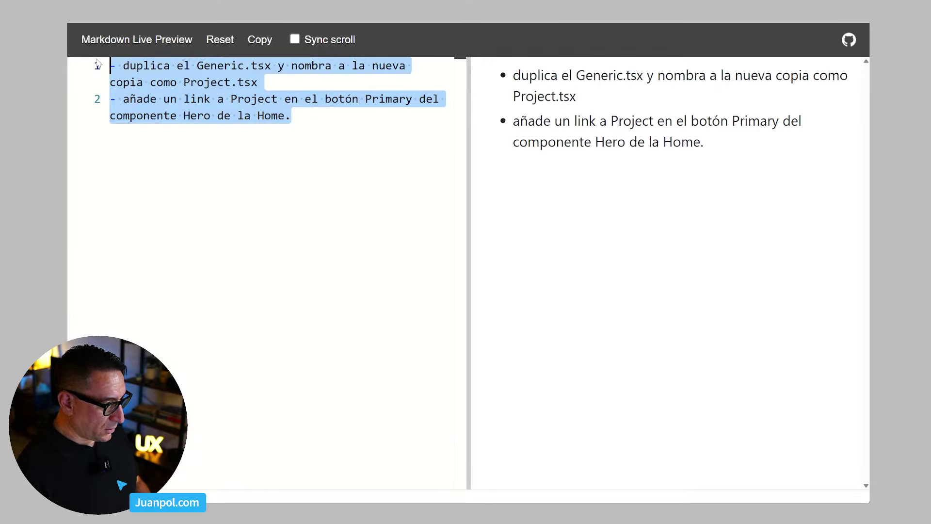
pyautogui.press('BackSpace')
pyautogui.hotkey('ctrl', 'v')
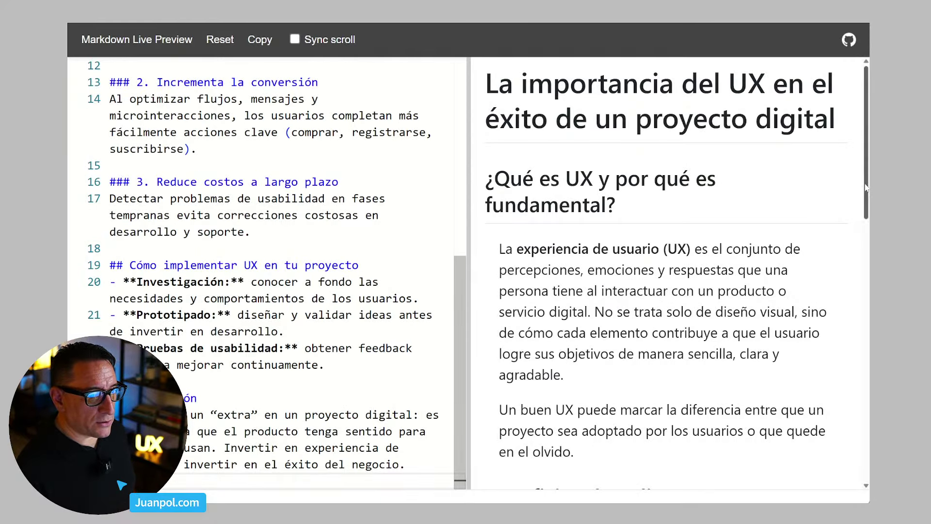
pyautogui.scroll(-1, 867, 188)
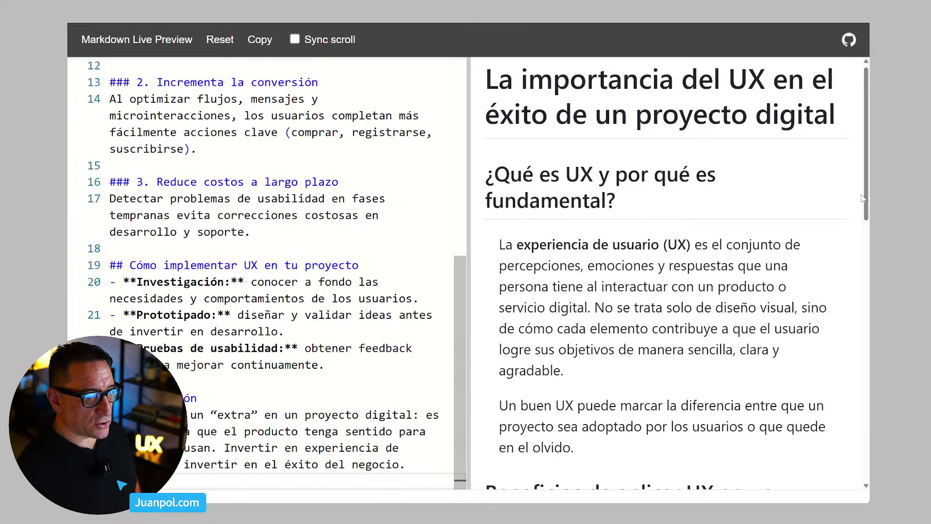
# Read through the rendered UX post in Markdown Live Preview, from its introduction to the "Cómo implementar UX en tu proyecto" list
pyautogui.scroll(-2, 863, 198)
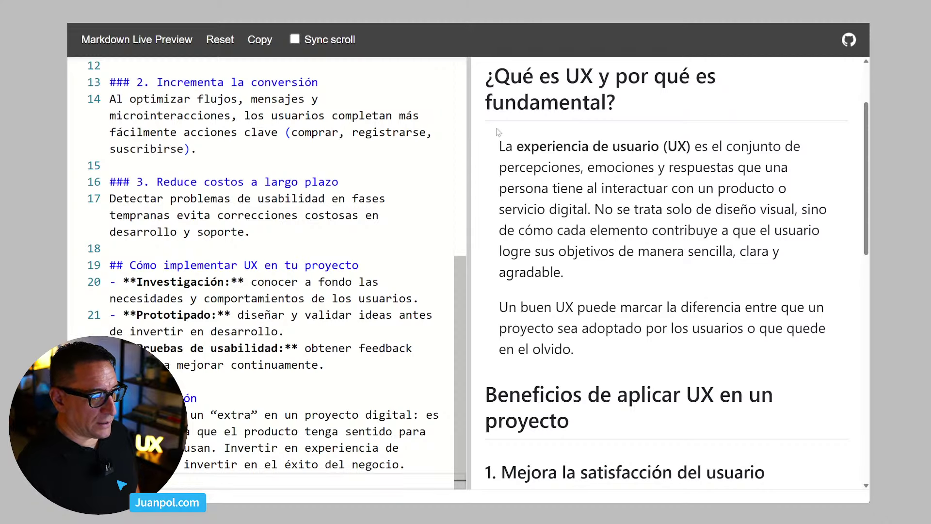
pyautogui.moveTo(517, 147); pyautogui.dragTo(658, 147)
pyautogui.click(646, 194)
pyautogui.scroll(-2, 535, 303)
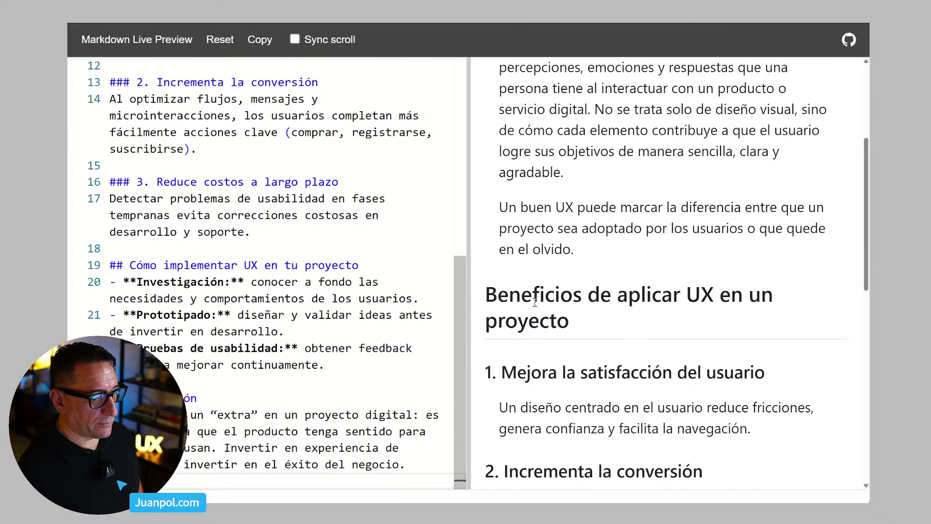
pyautogui.moveTo(485, 372); pyautogui.dragTo(510, 379)
pyautogui.click(532, 373)
pyautogui.click(581, 380)
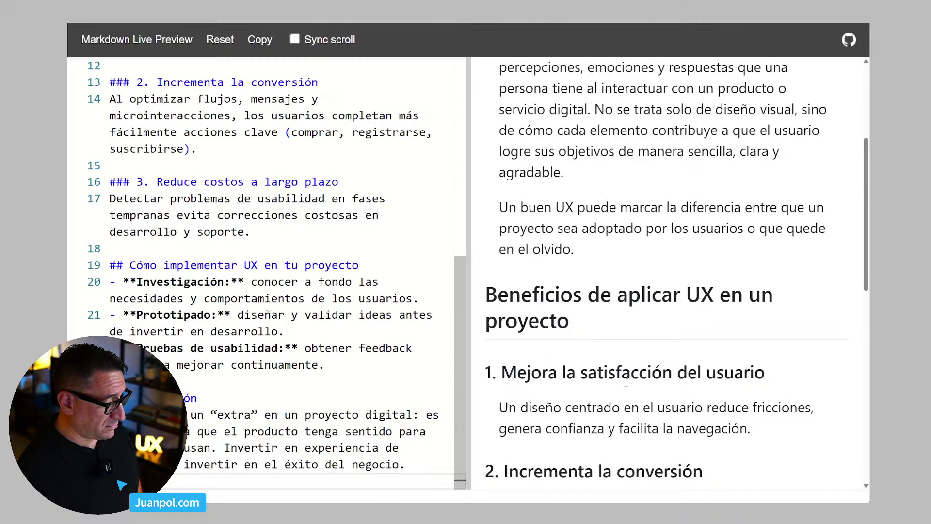
pyautogui.scroll(-2, 535, 389)
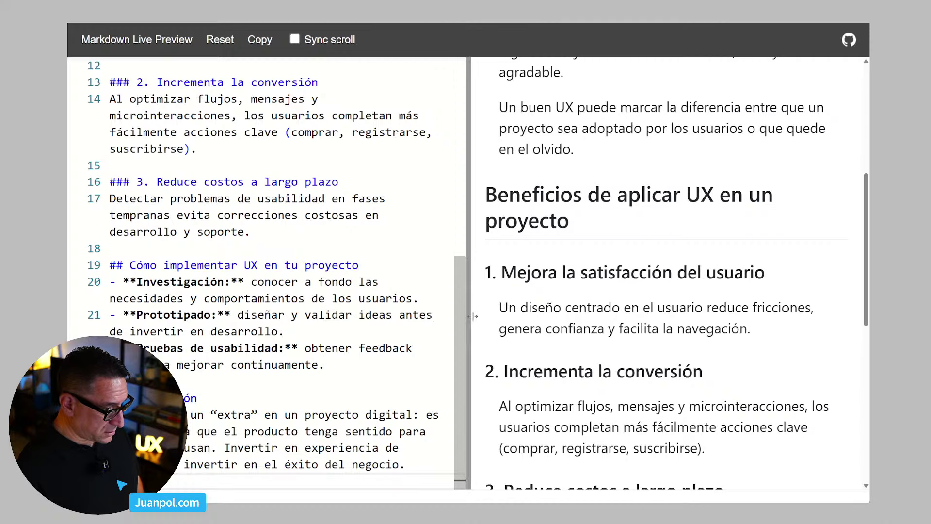
pyautogui.scroll(4, 560, 278)
pyautogui.scroll(-4, 560, 278)
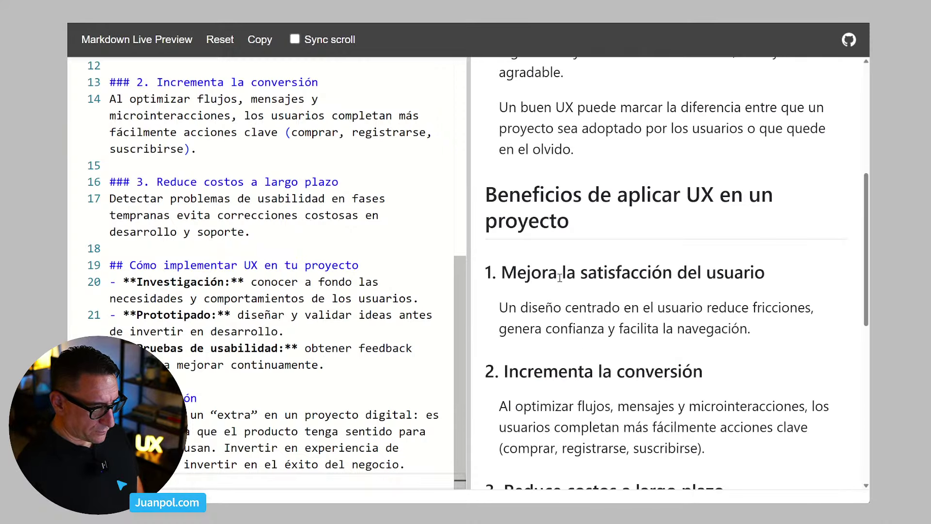
pyautogui.scroll(-7, 560, 278)
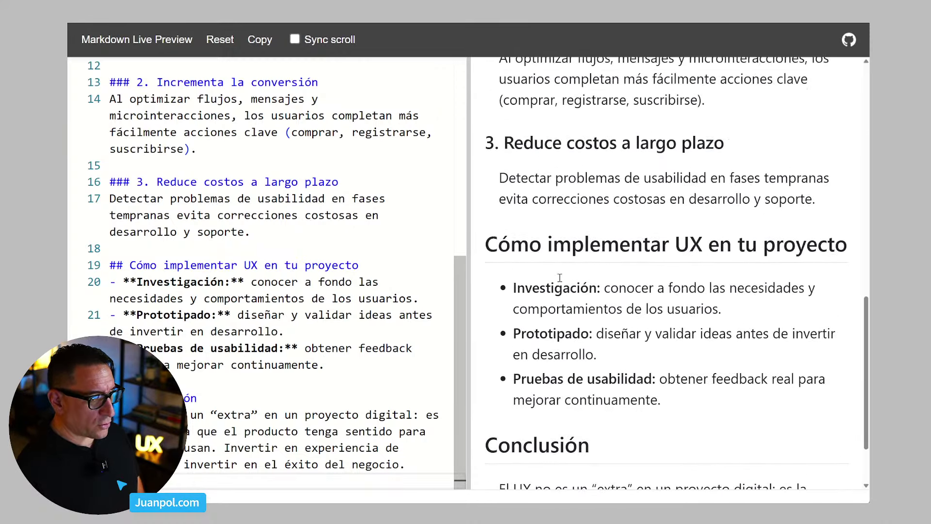
# Compare the Markdown source's ### headings and bold list items with their rendered result down to the "Conclusión" section
pyautogui.scroll(5, 559, 278)
pyautogui.scroll(6, 317, 310)
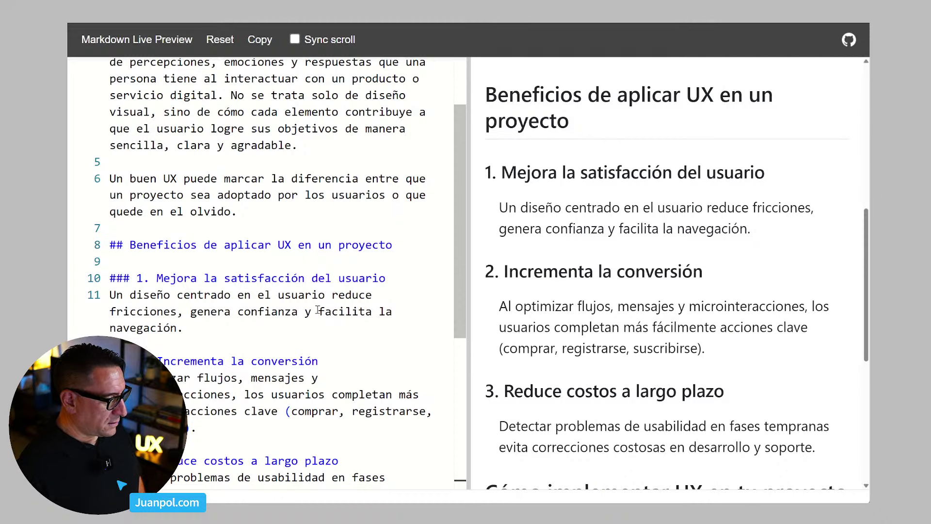
pyautogui.scroll(-1, 315, 310)
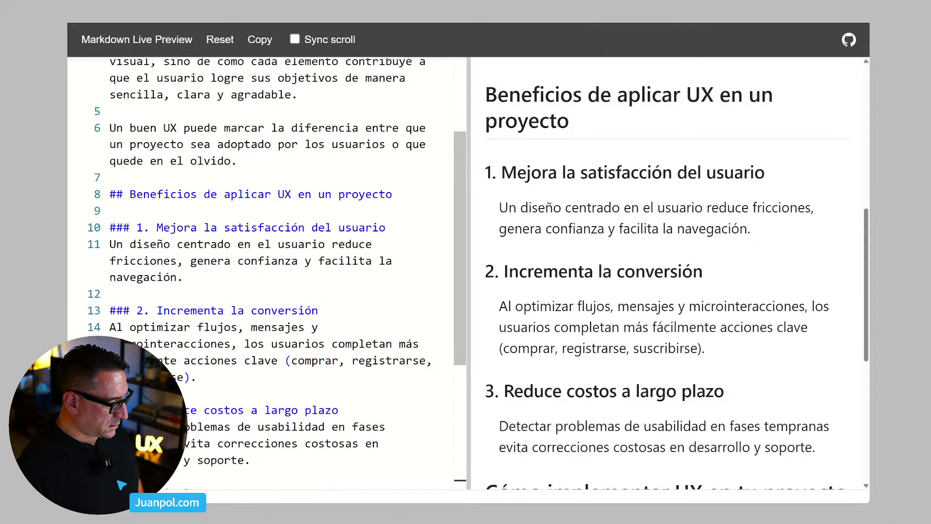
pyautogui.doubleClick(129, 232)
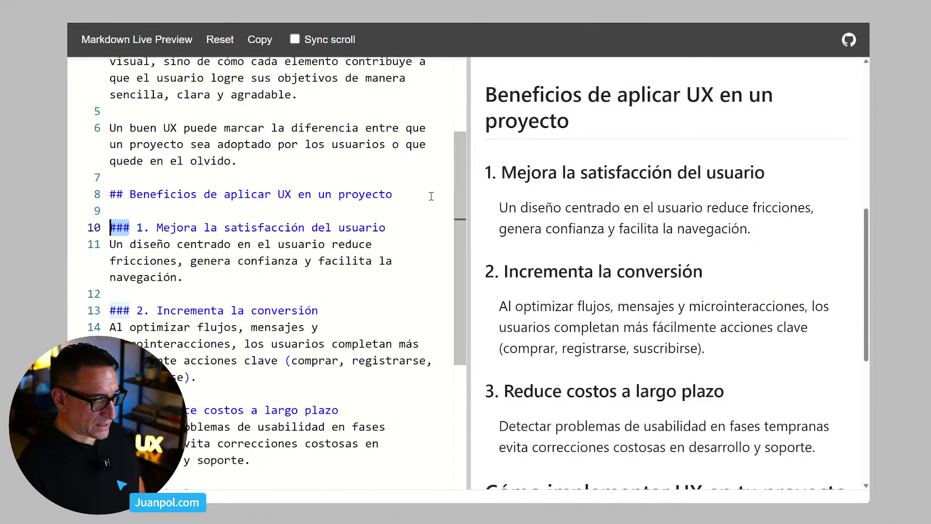
pyautogui.scroll(-4, 192, 288)
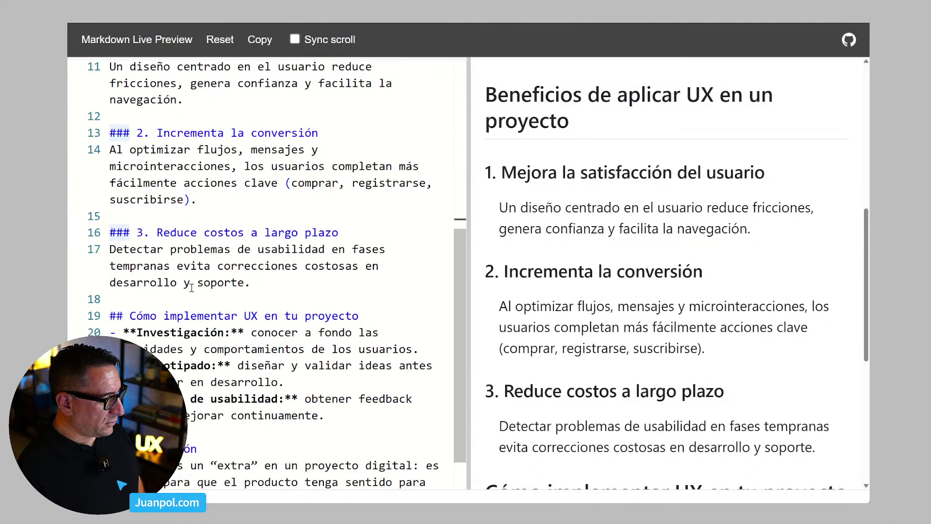
pyautogui.scroll(-1, 192, 287)
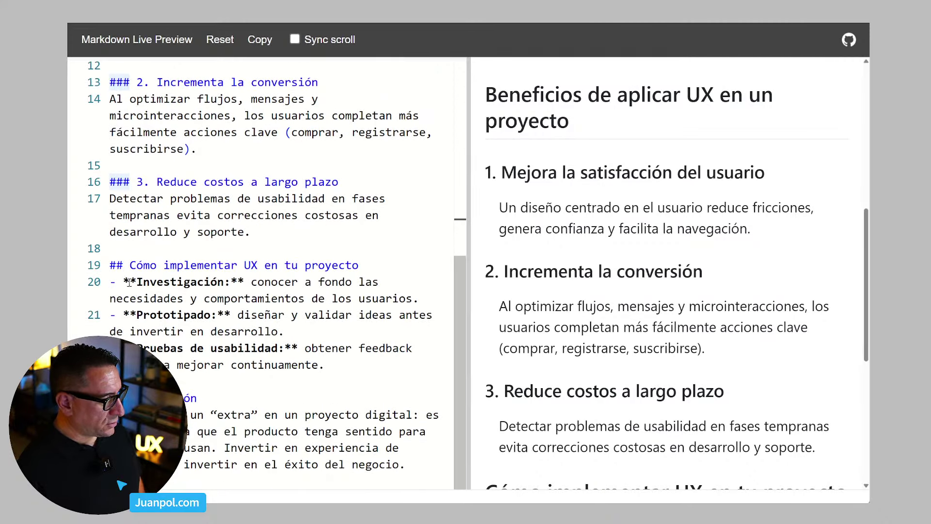
pyautogui.scroll(-6, 655, 346)
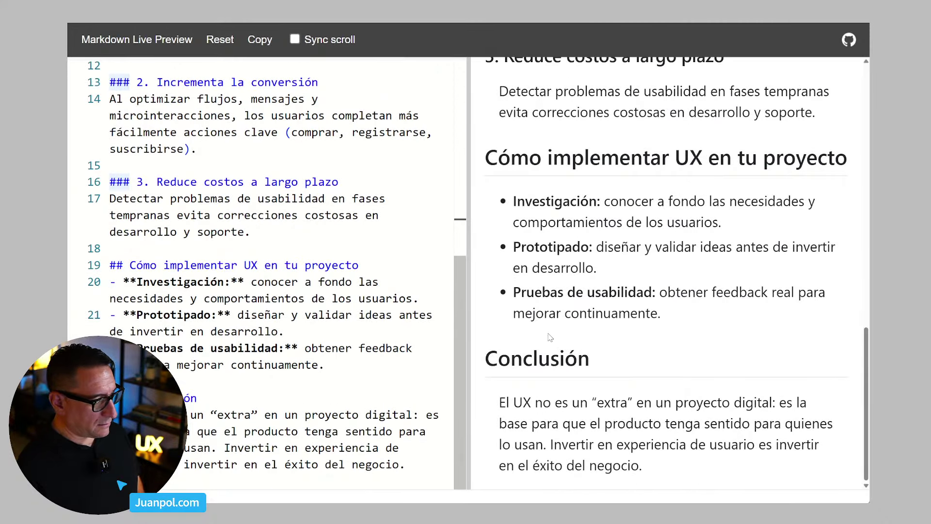
pyautogui.scroll(10, 550, 337)
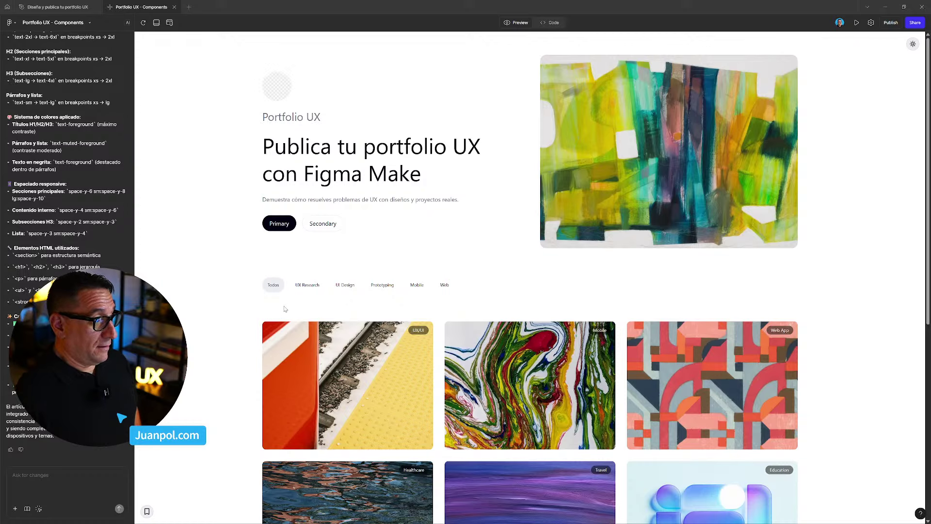
# Switch to the Figma Make preview, open the Project 2 page and examine the UX post, especially the "Cómo implementar UX en tu proyecto" list
pyautogui.click(286, 227)
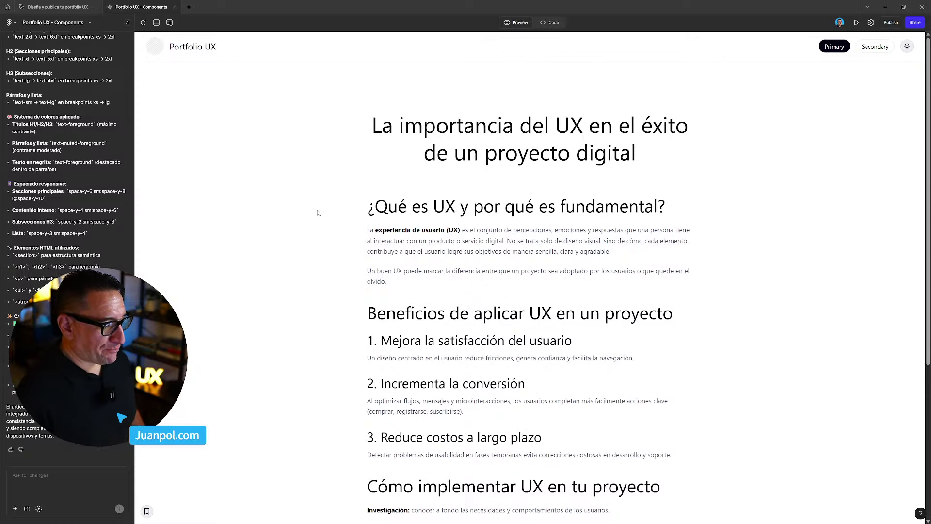
pyautogui.scroll(-3, 534, 232)
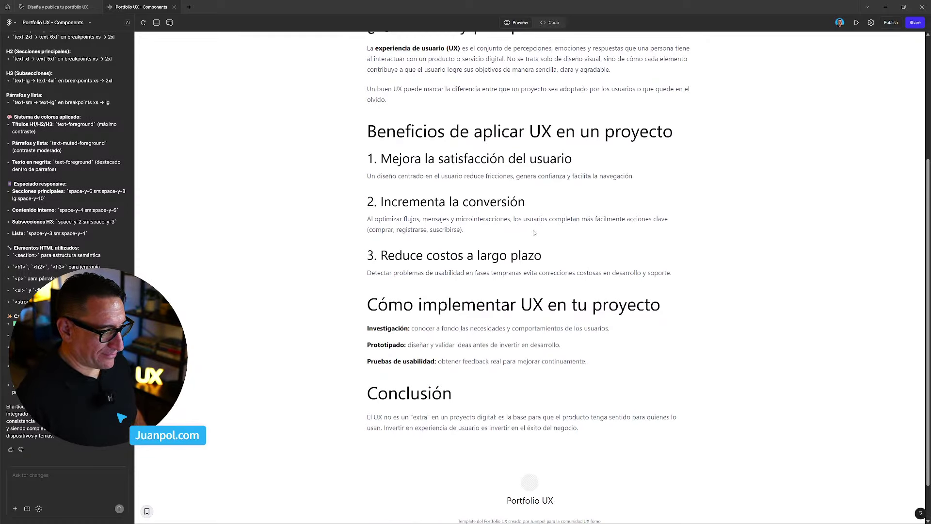
pyautogui.scroll(2, 533, 232)
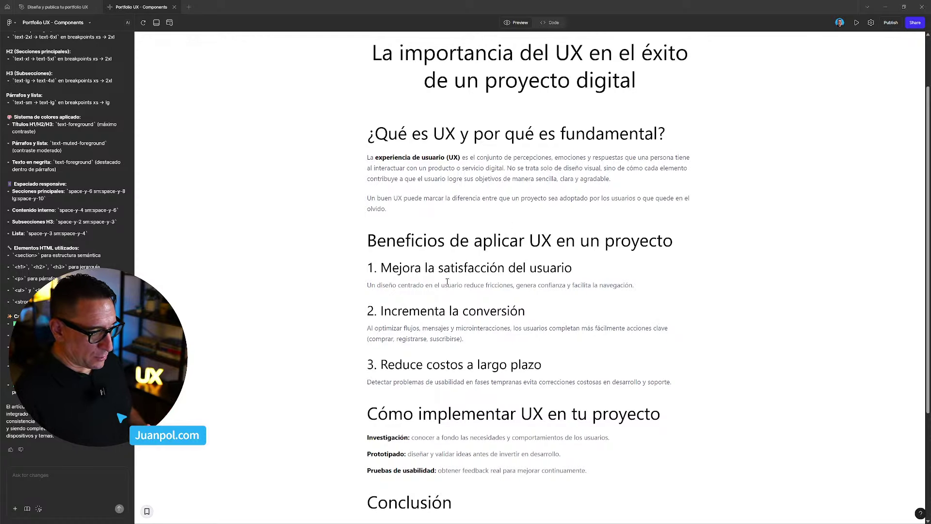
pyautogui.scroll(-1, 447, 281)
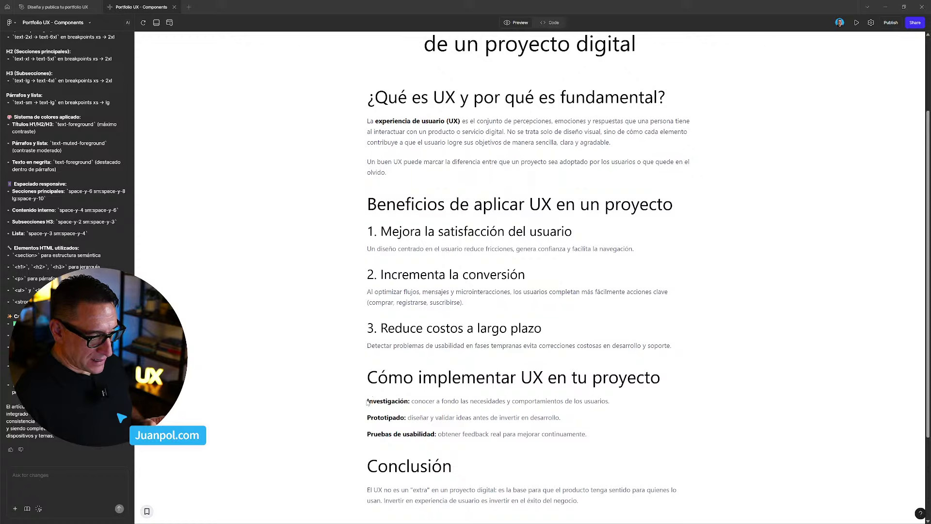
pyautogui.moveTo(368, 403); pyautogui.dragTo(565, 434)
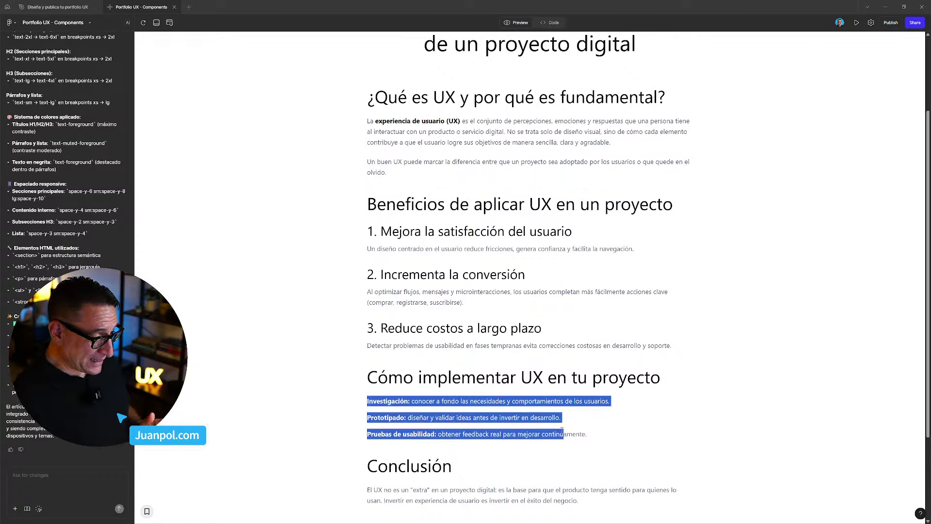
pyautogui.click(474, 404)
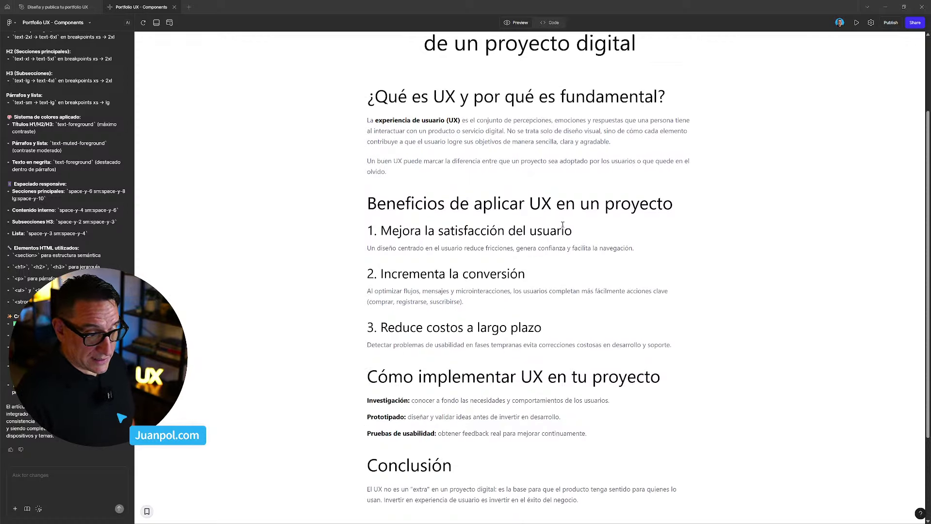
pyautogui.scroll(-3, 561, 228)
pyautogui.moveTo(368, 292); pyautogui.dragTo(506, 317)
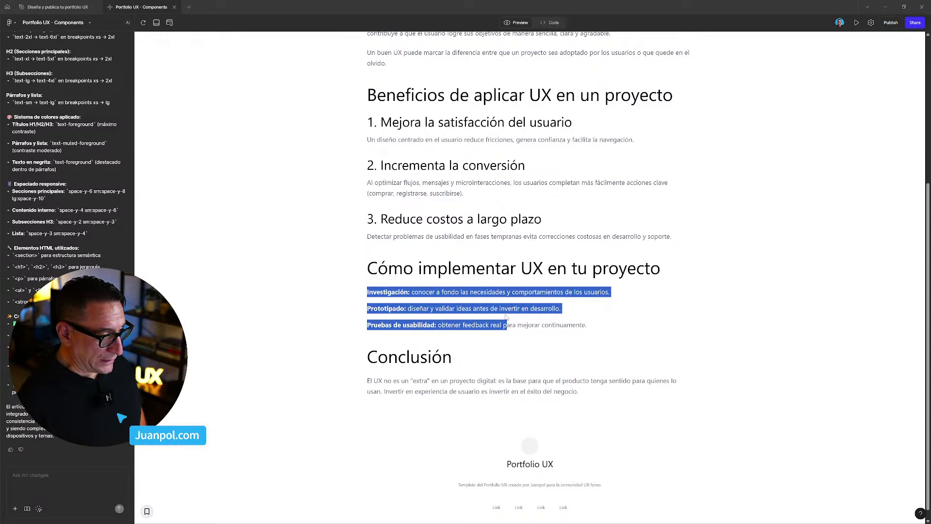
pyautogui.scroll(2, 506, 318)
pyautogui.scroll(3, 506, 318)
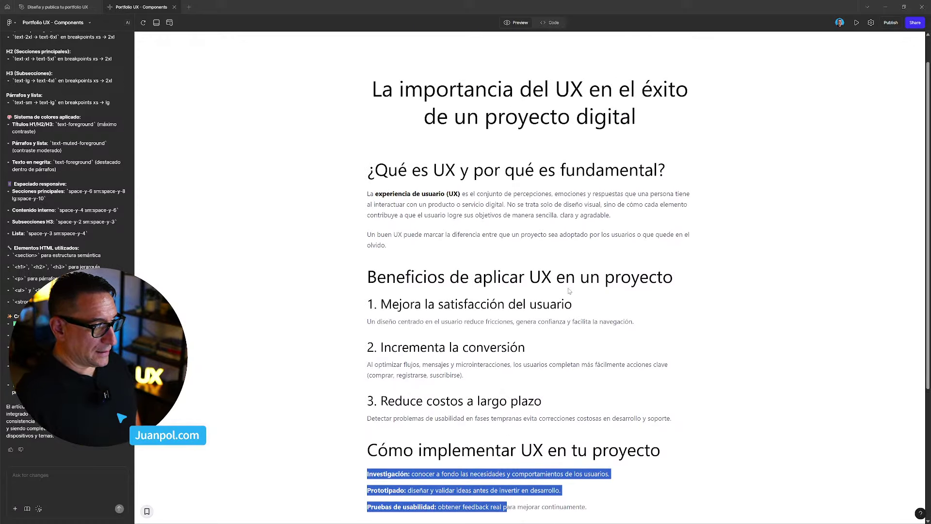
pyautogui.click(674, 263)
pyautogui.scroll(-5, 678, 292)
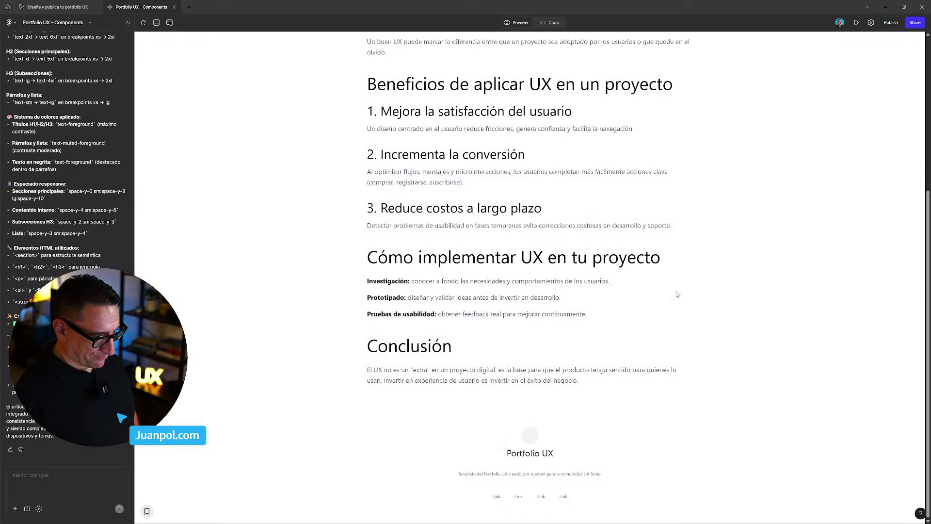
pyautogui.scroll(6, 677, 293)
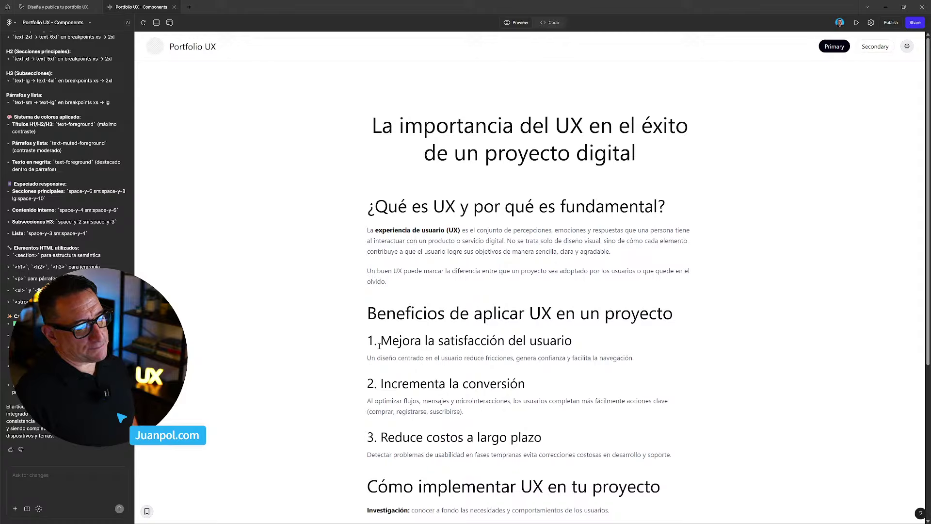
# Examine the heading levels and paragraph text of the "Beneficios de aplicar UX en un proyecto" section on the Project 2 page
pyautogui.moveTo(369, 313); pyautogui.dragTo(530, 316)
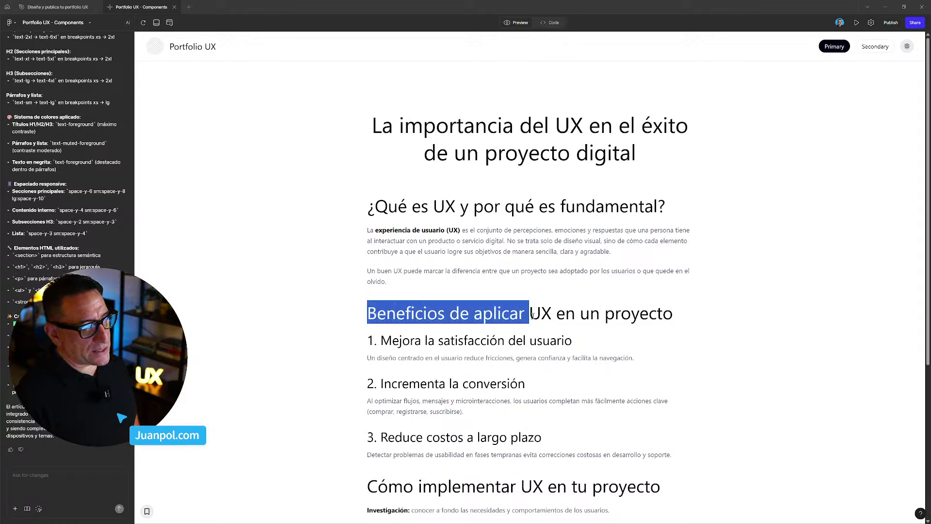
pyautogui.click(431, 347)
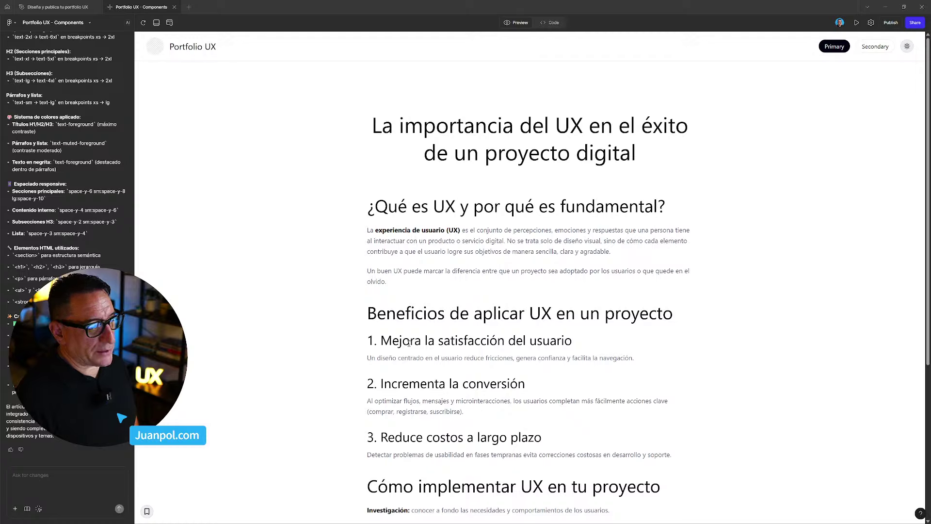
pyautogui.moveTo(400, 342); pyautogui.dragTo(451, 342)
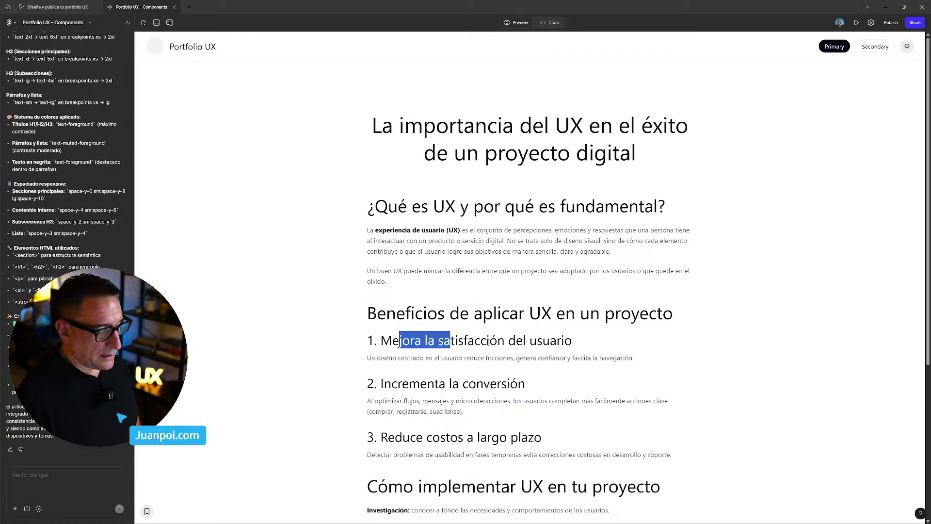
pyautogui.click(444, 345)
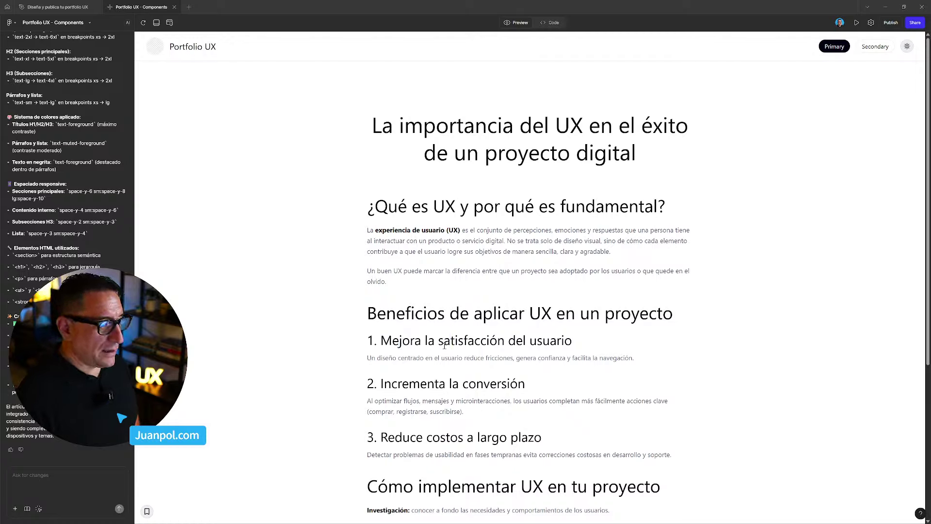
pyautogui.moveTo(373, 357); pyautogui.dragTo(390, 358)
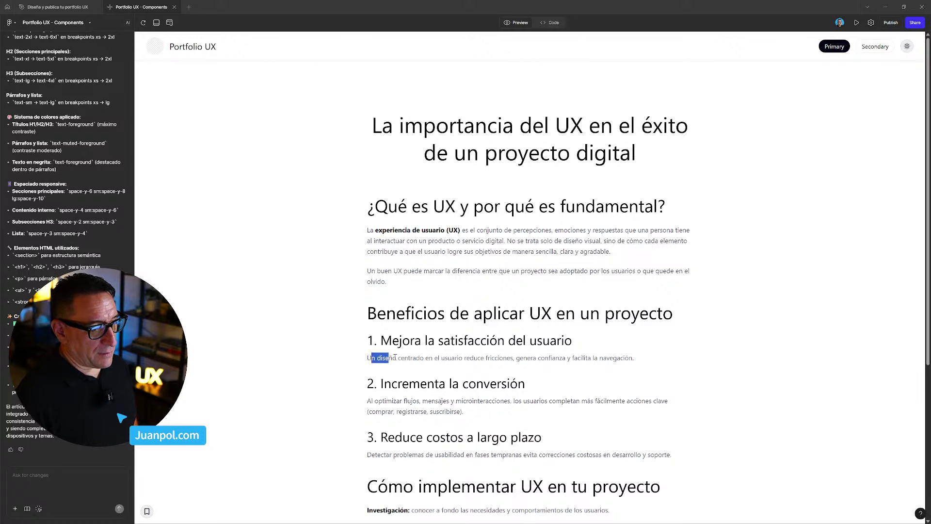
pyautogui.click(424, 359)
pyautogui.scroll(-3, 557, 353)
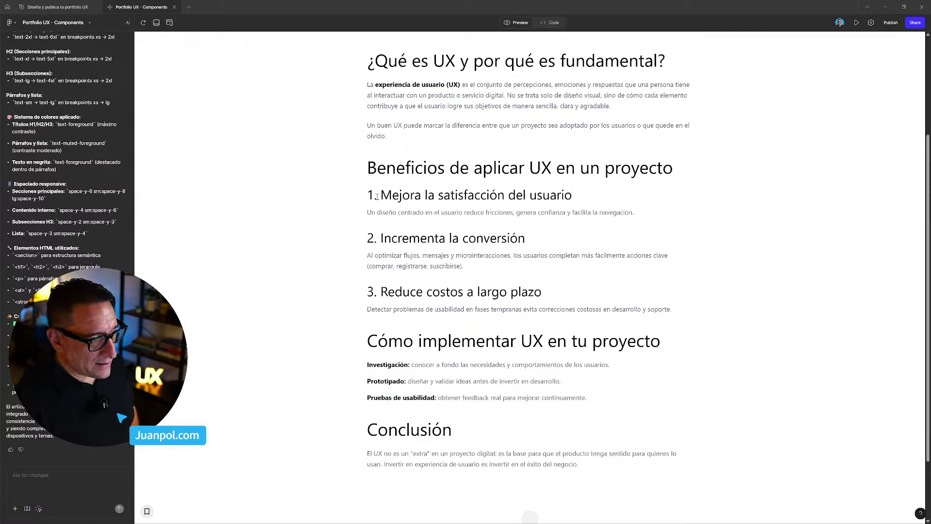
pyautogui.moveTo(368, 195); pyautogui.dragTo(490, 195)
pyautogui.moveTo(365, 216); pyautogui.dragTo(598, 213)
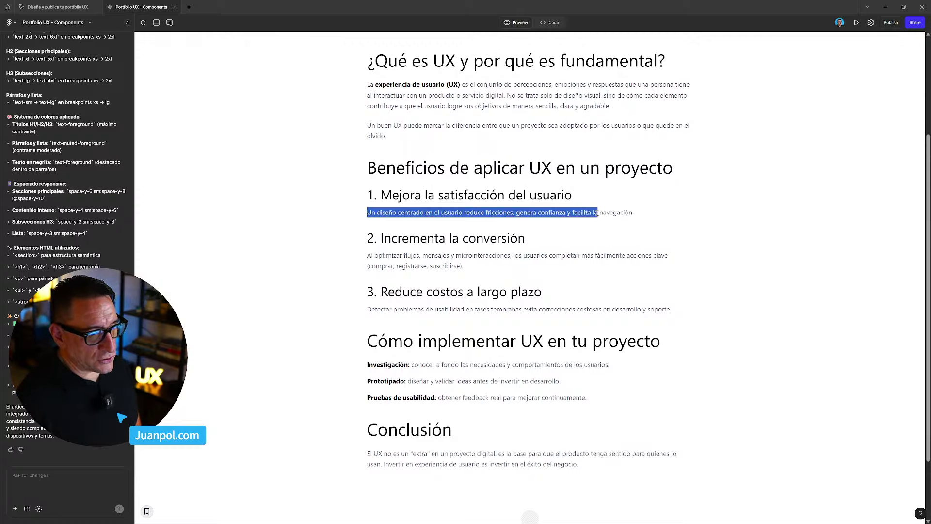
pyautogui.click(560, 271)
pyautogui.scroll(3, 553, 269)
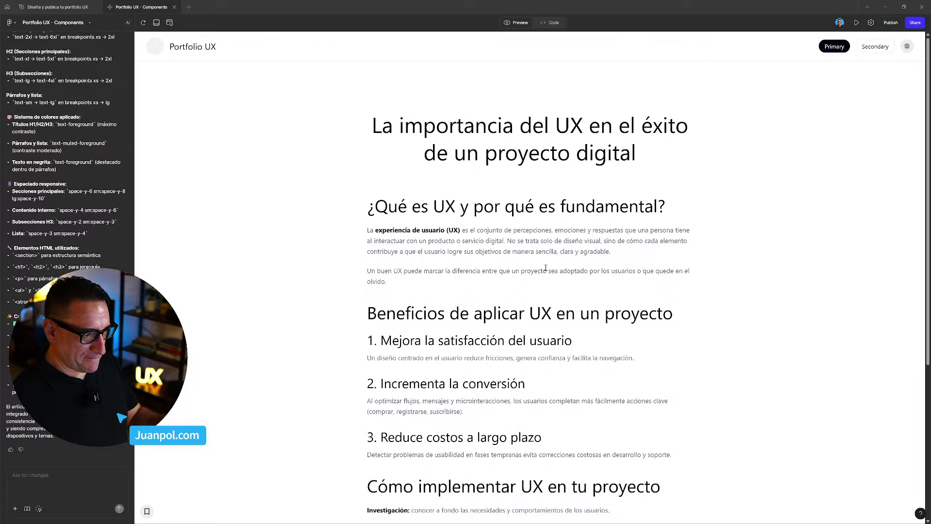
# Show the project's code and view Project.tsx followed by Project2.tsx to inspect how the article is built
pyautogui.click(549, 22)
pyautogui.click(176, 277)
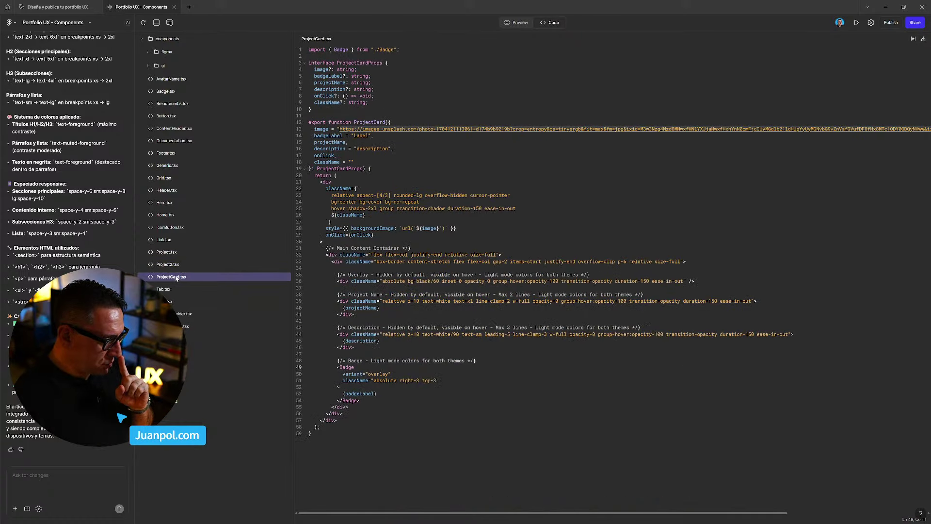
pyautogui.click(184, 264)
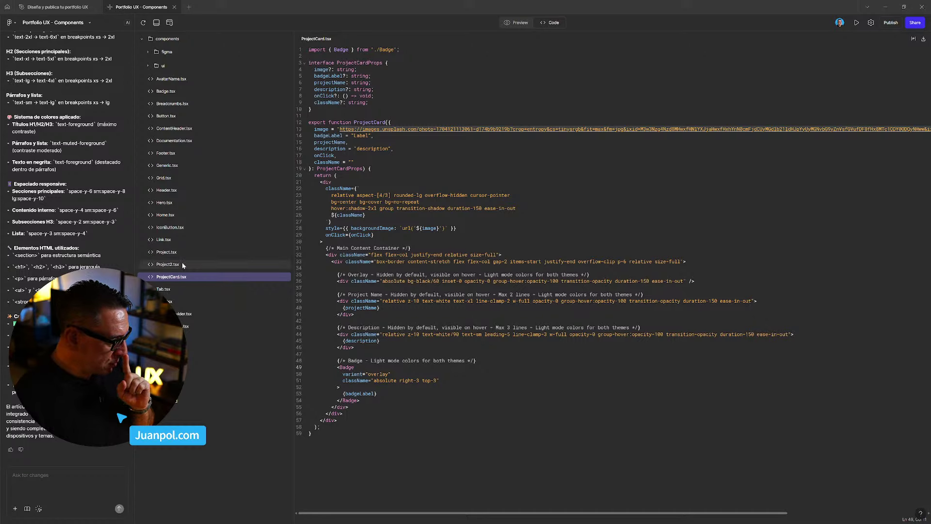
pyautogui.click(185, 252)
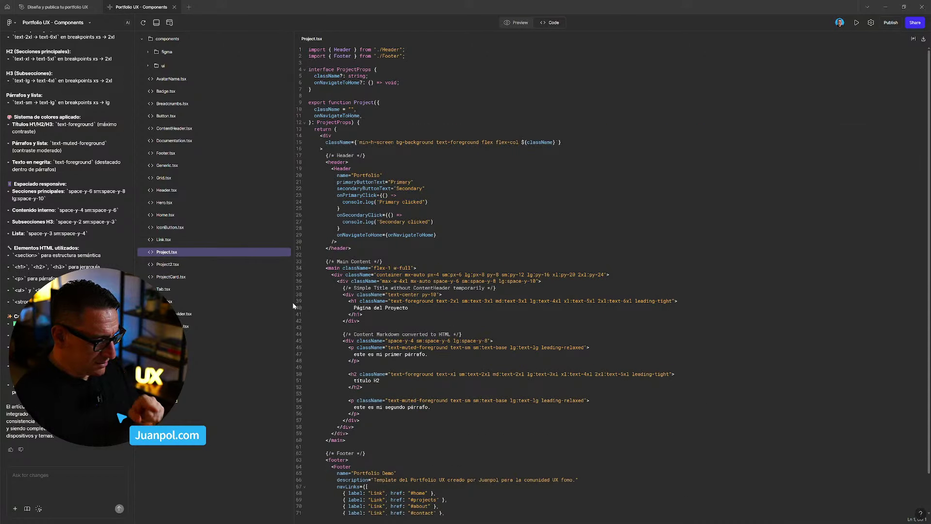
pyautogui.click(185, 264)
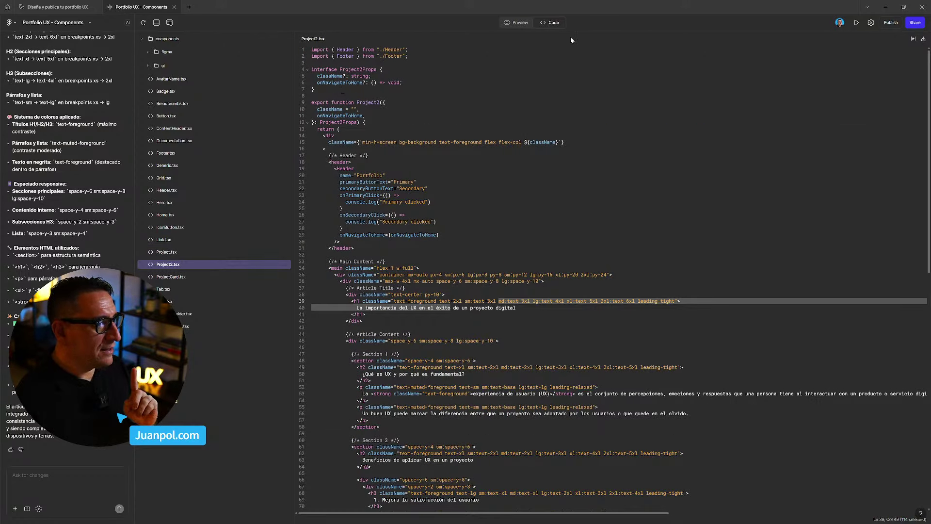
# Preview the Project 2 page in the responsive view, narrowing it to about 401 px wide and widening it again to check the article's layout
pyautogui.click(508, 25)
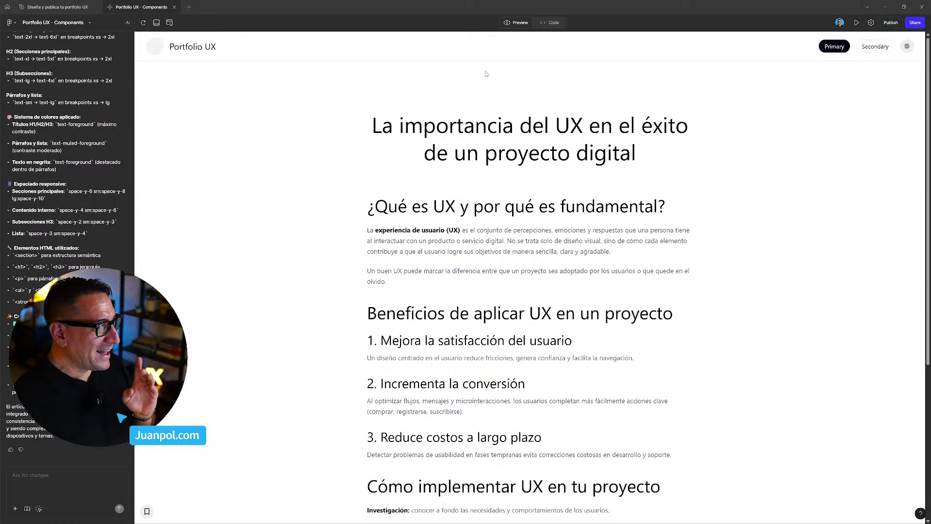
pyautogui.click(169, 23)
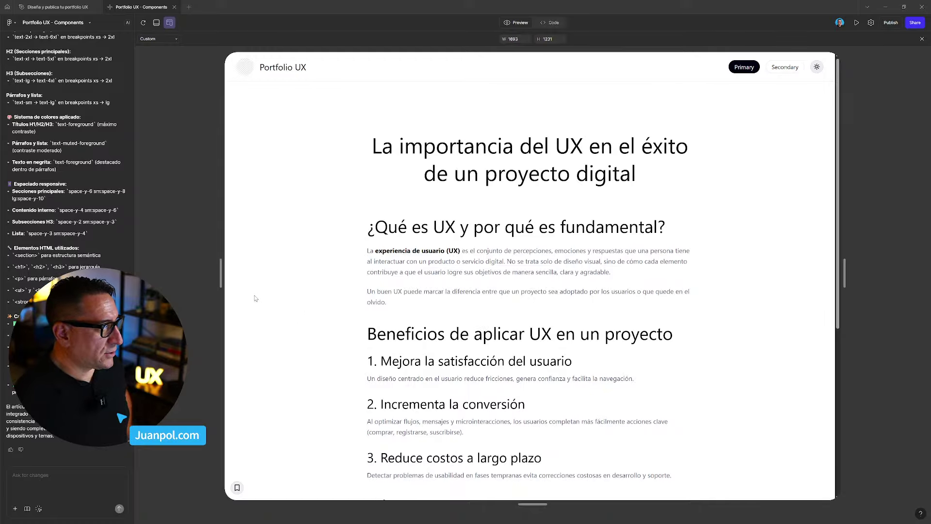
pyautogui.moveTo(221, 275); pyautogui.dragTo(456, 288)
pyautogui.scroll(-3, 490, 277)
pyautogui.scroll(5, 534, 273)
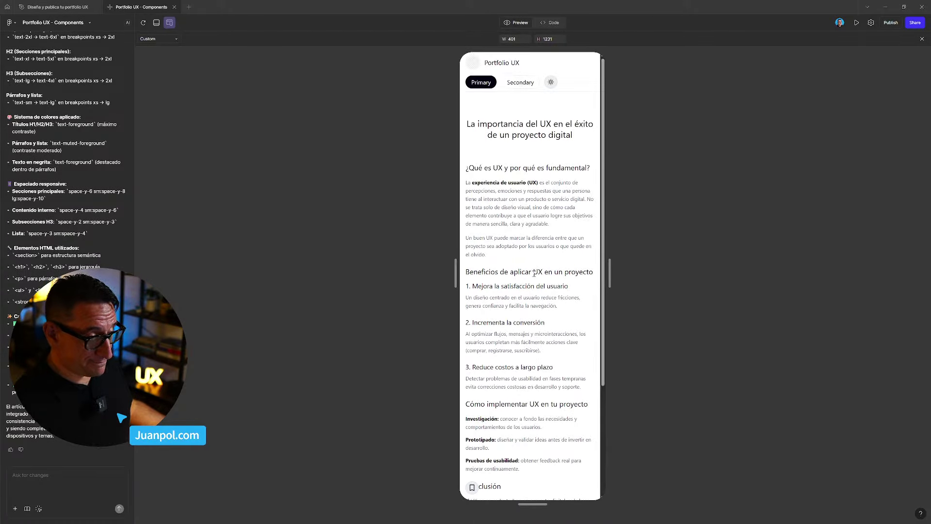
pyautogui.moveTo(455, 273); pyautogui.dragTo(227, 270)
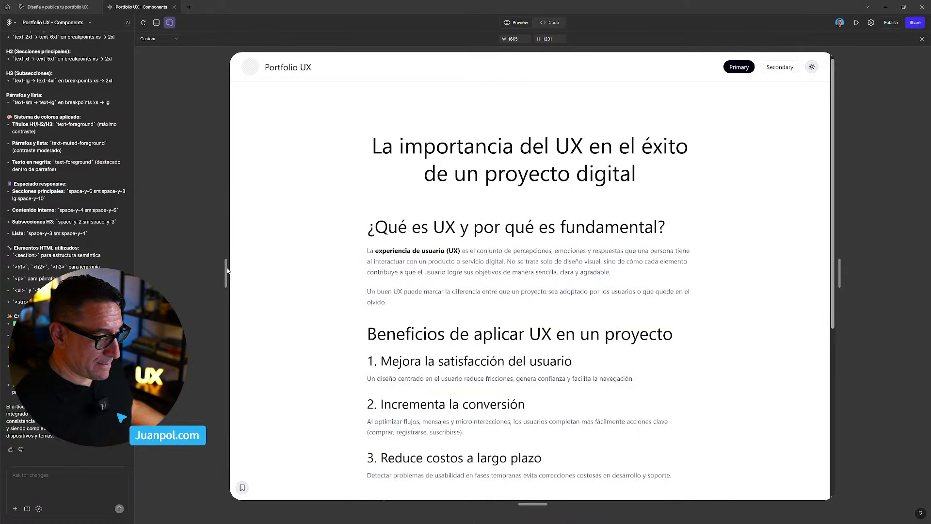
pyautogui.click(169, 23)
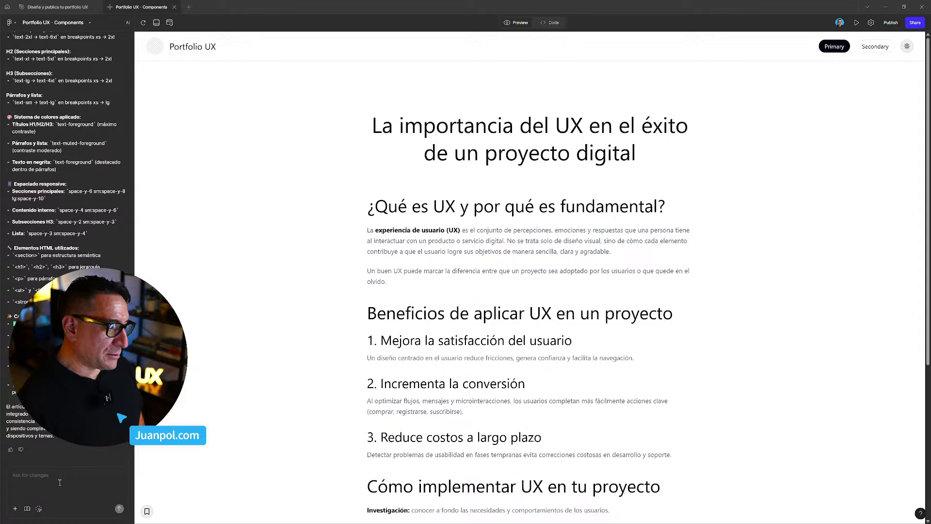
# Examine the UX article on the Project 2 page down to the footer, focusing on the "¿Qué es UX y por qué es fundamental?" heading and its paragraph
pyautogui.click(55, 478)
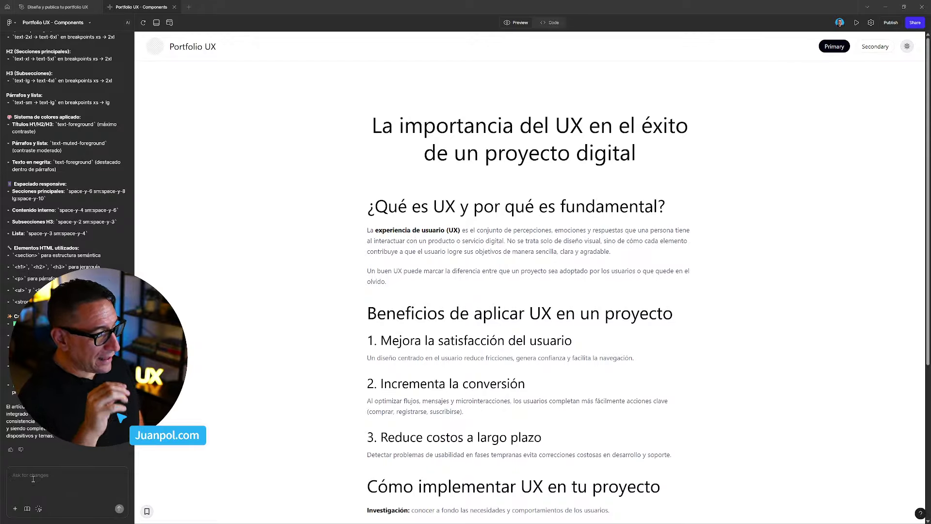
pyautogui.scroll(-3, 379, 235)
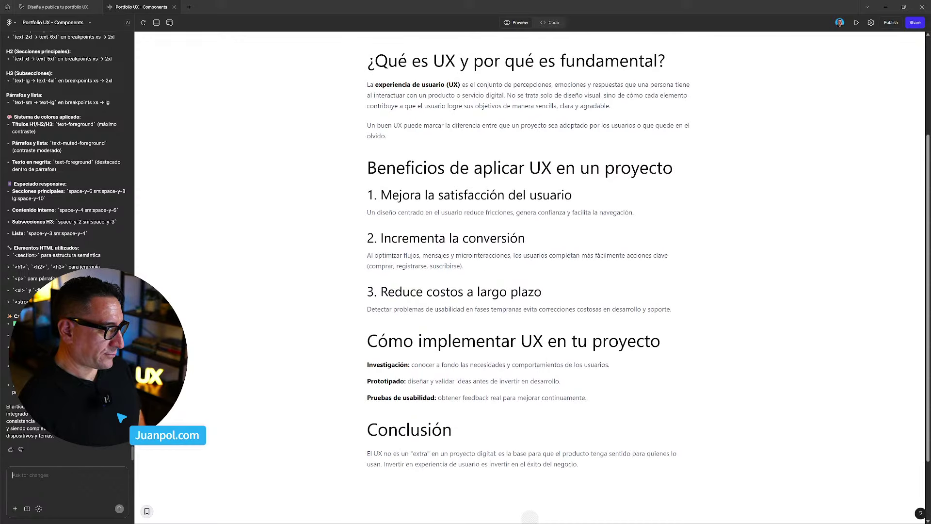
pyautogui.scroll(3, 325, 267)
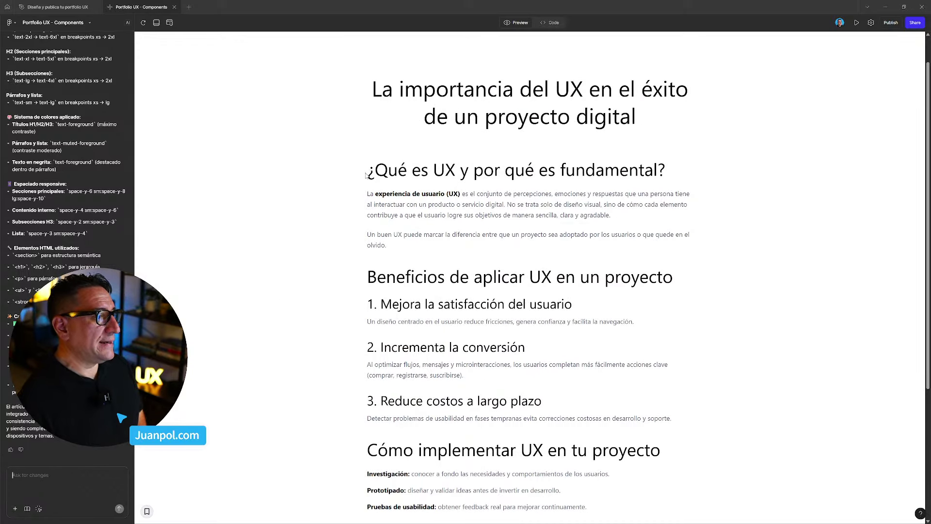
pyautogui.moveTo(369, 169); pyautogui.dragTo(440, 174)
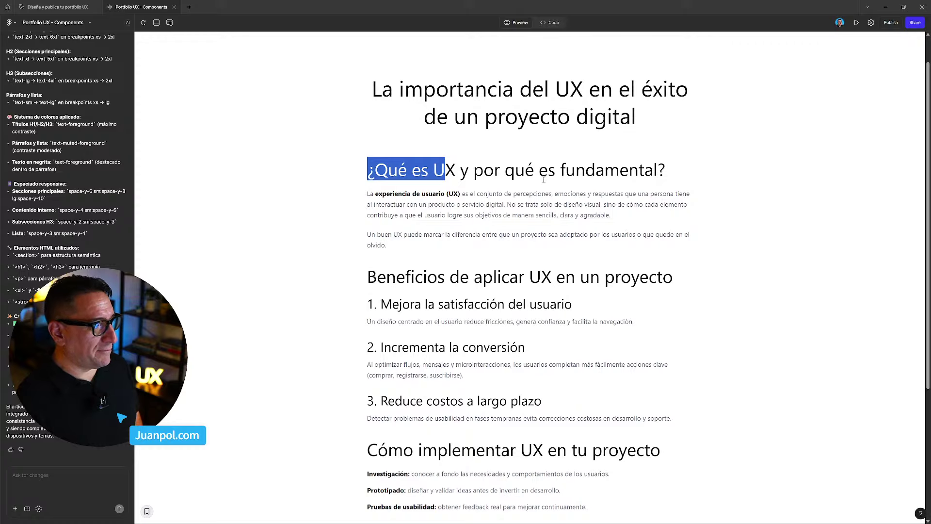
pyautogui.click(368, 169)
pyautogui.moveTo(368, 169); pyautogui.dragTo(372, 190)
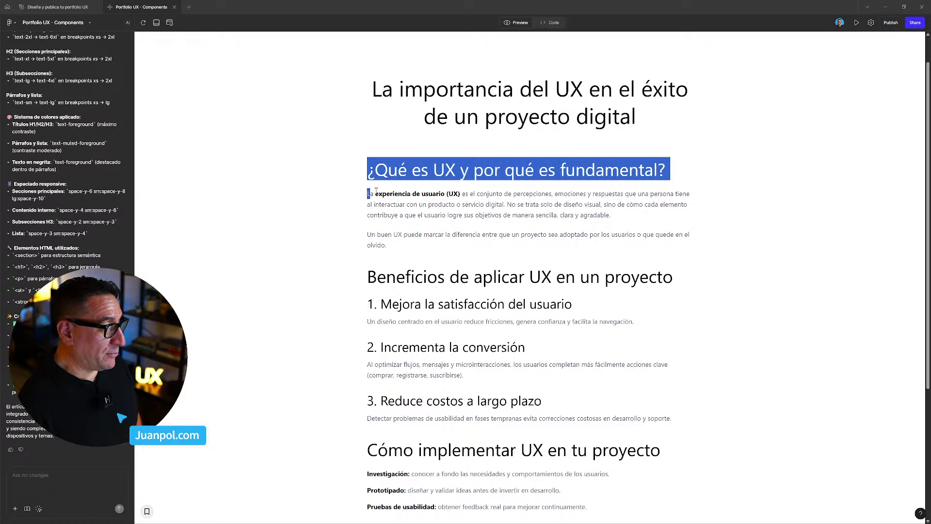
pyautogui.click(412, 186)
pyautogui.scroll(-4, 410, 204)
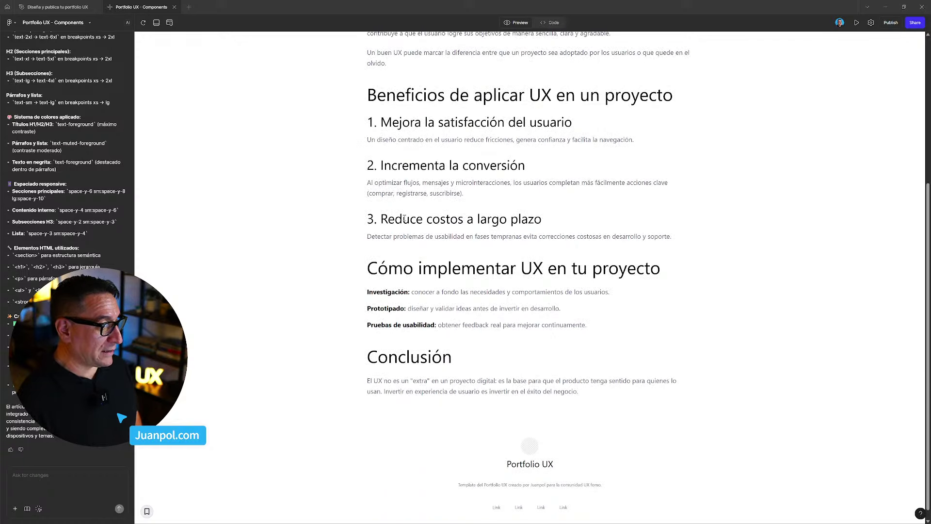
pyautogui.scroll(1, 405, 218)
pyautogui.scroll(3, 405, 218)
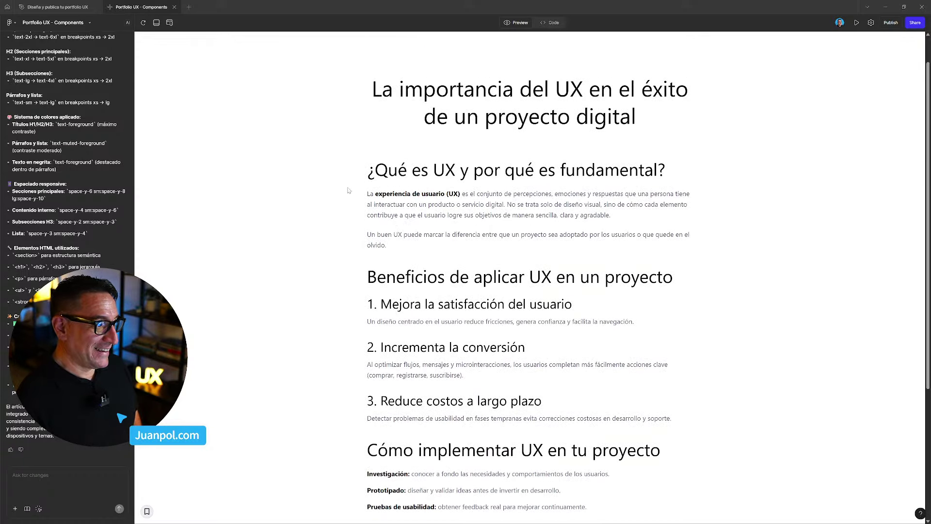
pyautogui.scroll(-4, 427, 223)
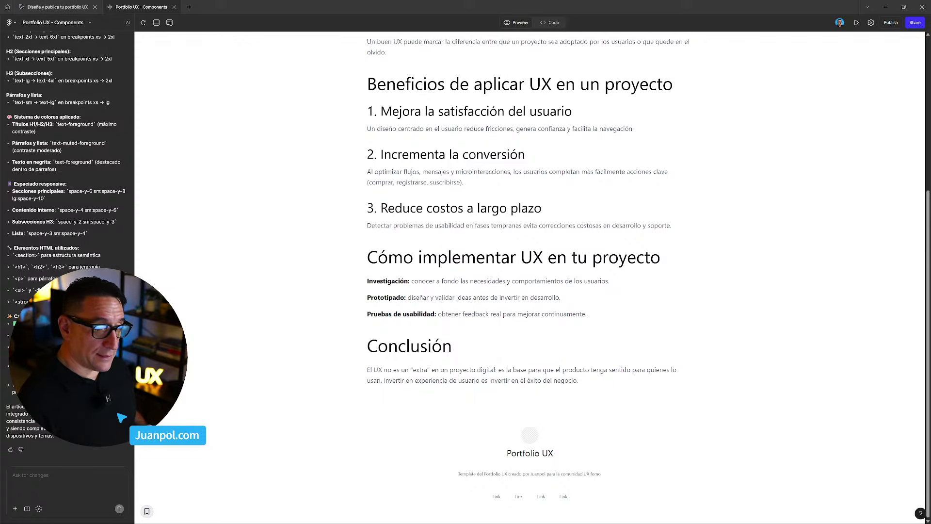
# Switch to the Figma design file and go to the main component of the MediaAndText block with text beside an image
pyautogui.click(59, 12)
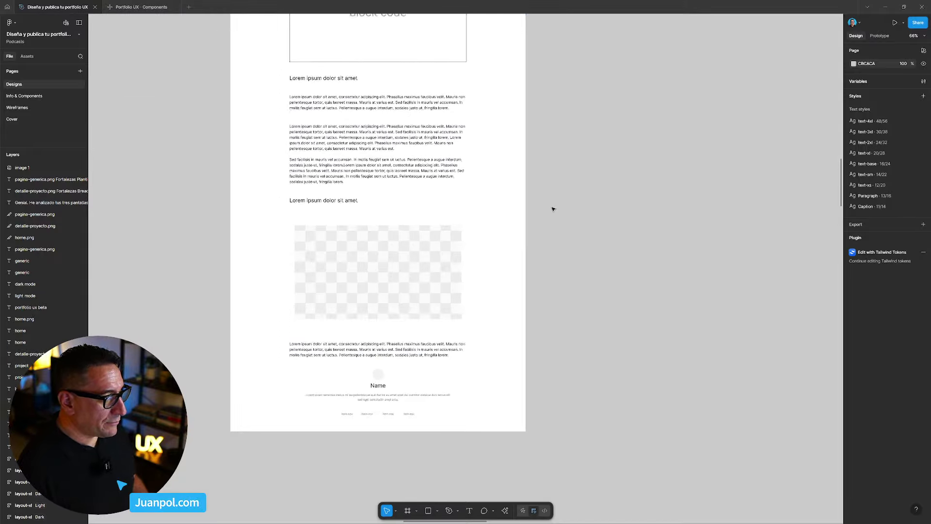
pyautogui.scroll(-5, 553, 209)
pyautogui.scroll(5, 479, 174)
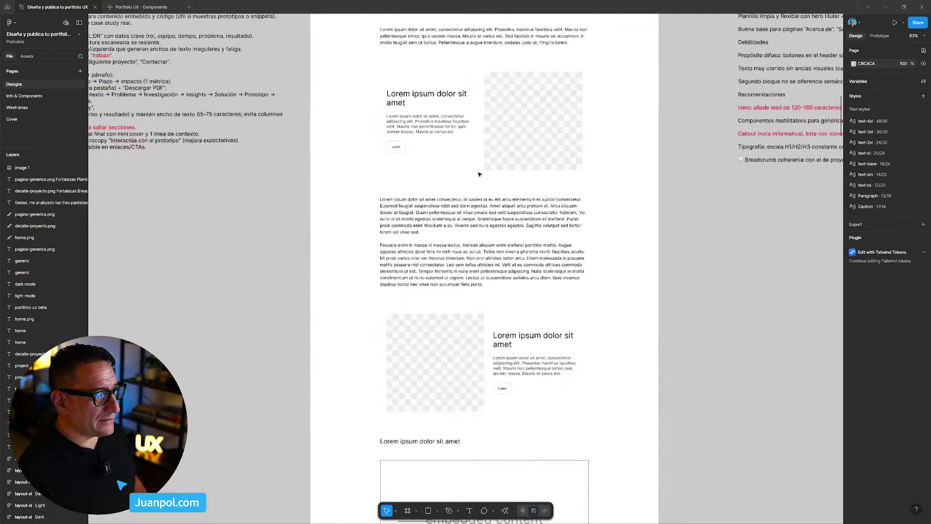
pyautogui.scroll(5, 479, 174)
pyautogui.click(547, 190)
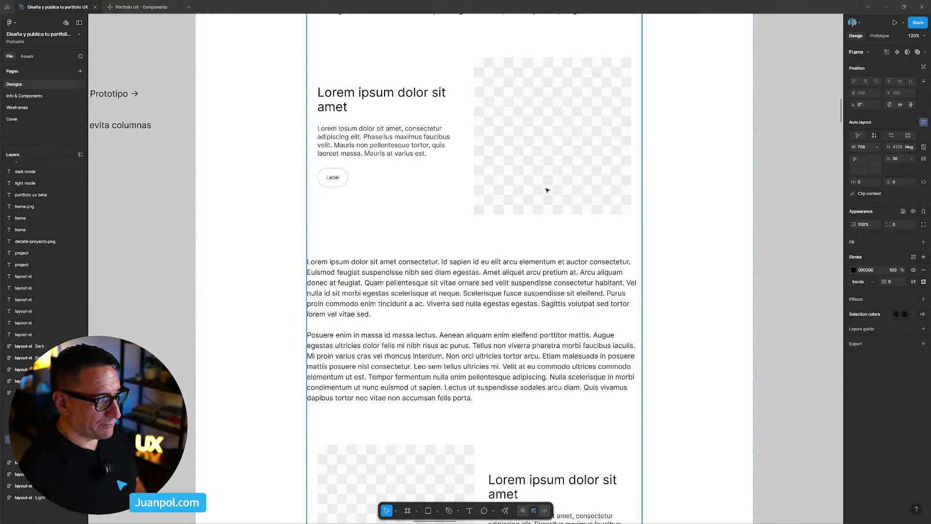
pyautogui.click(547, 191)
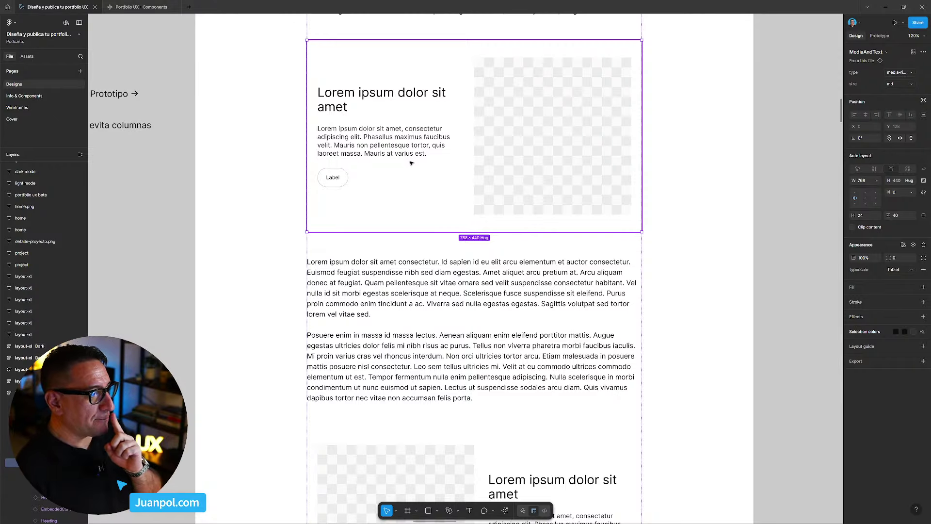
pyautogui.rightClick(411, 165)
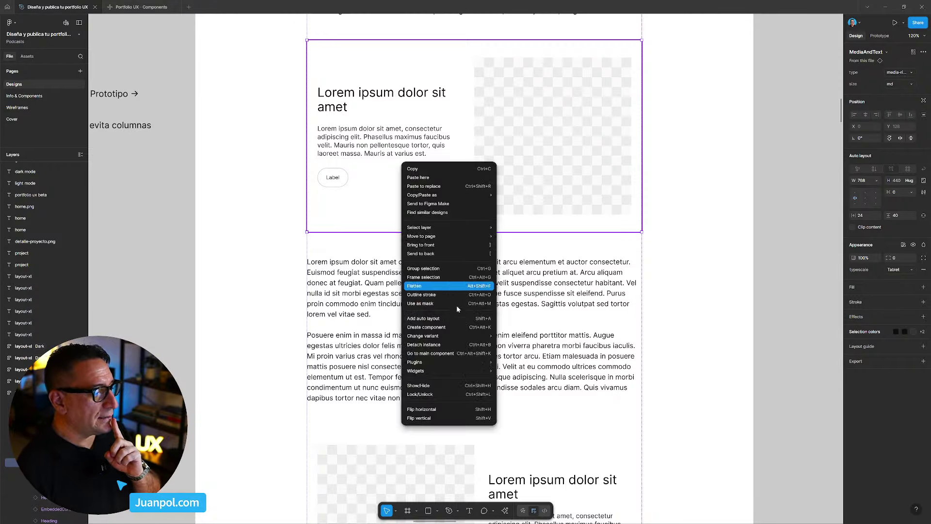
pyautogui.click(450, 353)
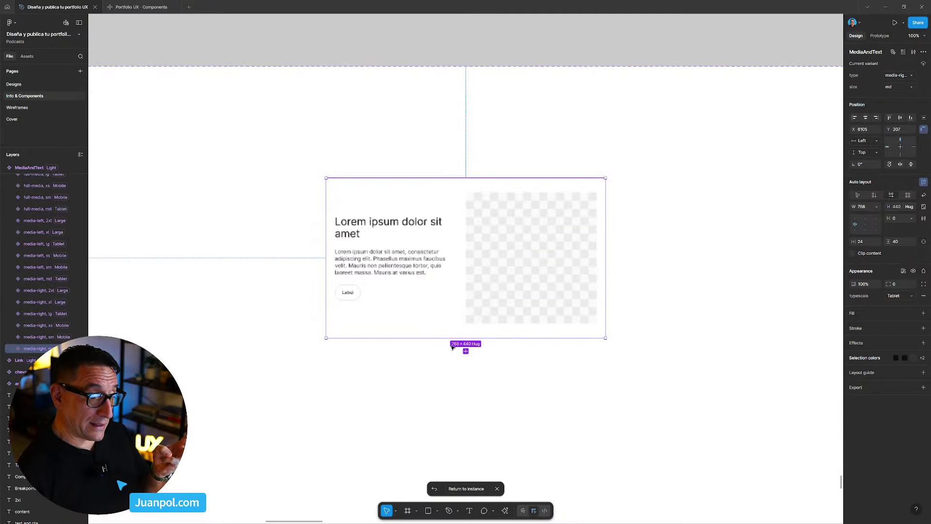
# Examine the MediaAndText component's md variants: media-right, media-left and full-media
pyautogui.scroll(-5, 476, 301)
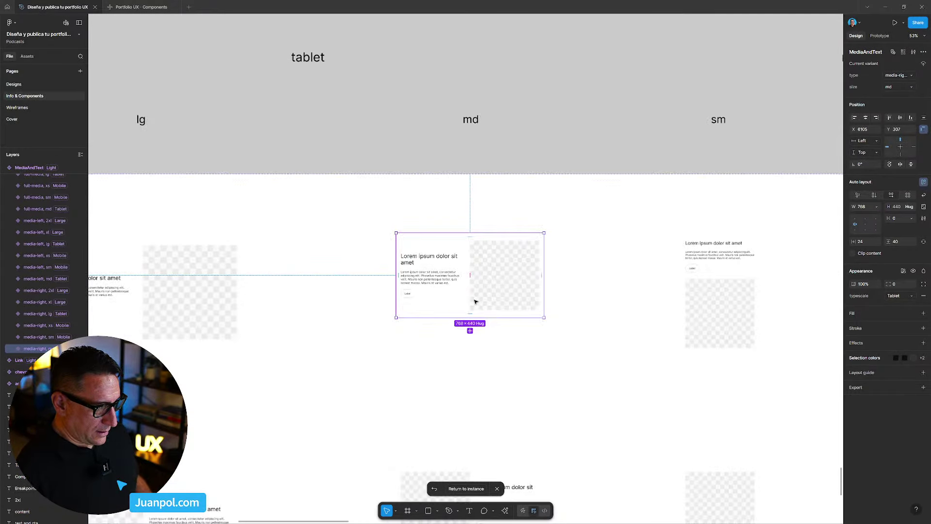
pyautogui.moveTo(277, 118); pyautogui.dragTo(422, 52)
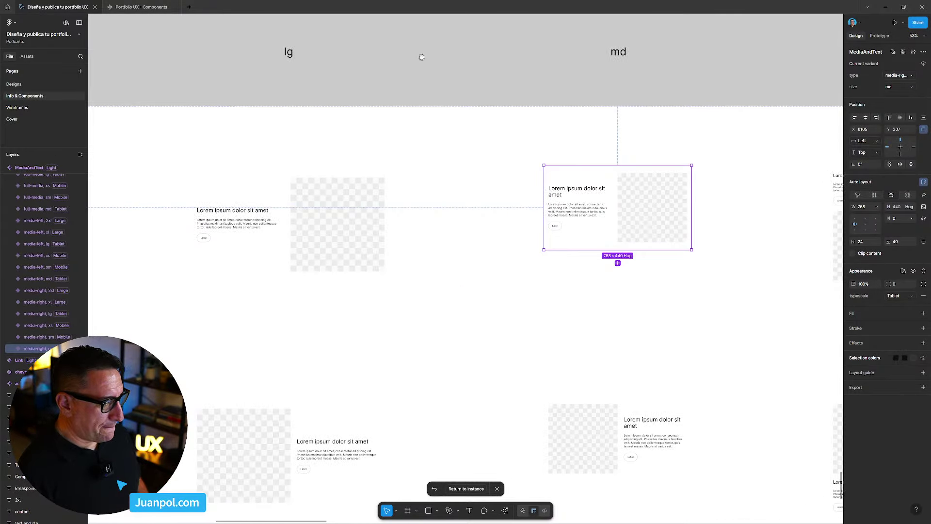
pyautogui.scroll(-1, 359, 257)
pyautogui.scroll(5, 543, 247)
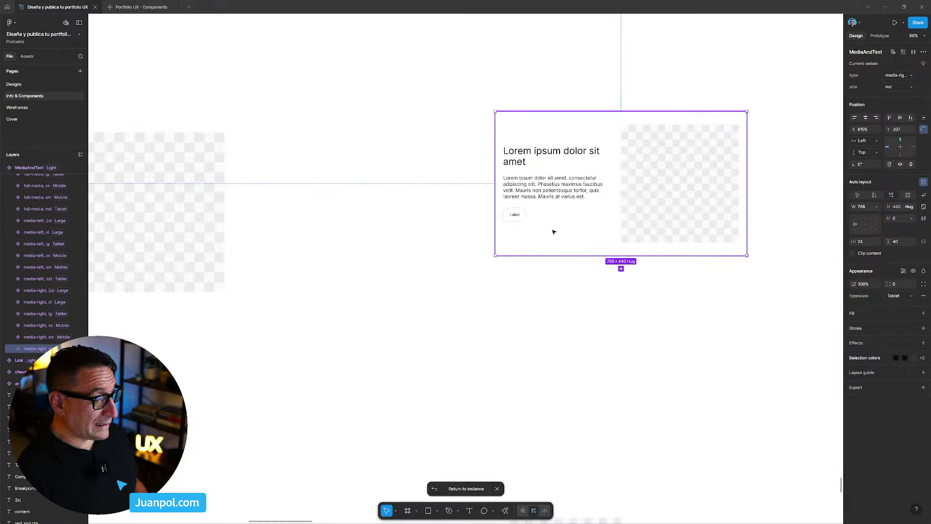
pyautogui.moveTo(588, 347); pyautogui.dragTo(550, 90)
pyautogui.scroll(-3, 544, 181)
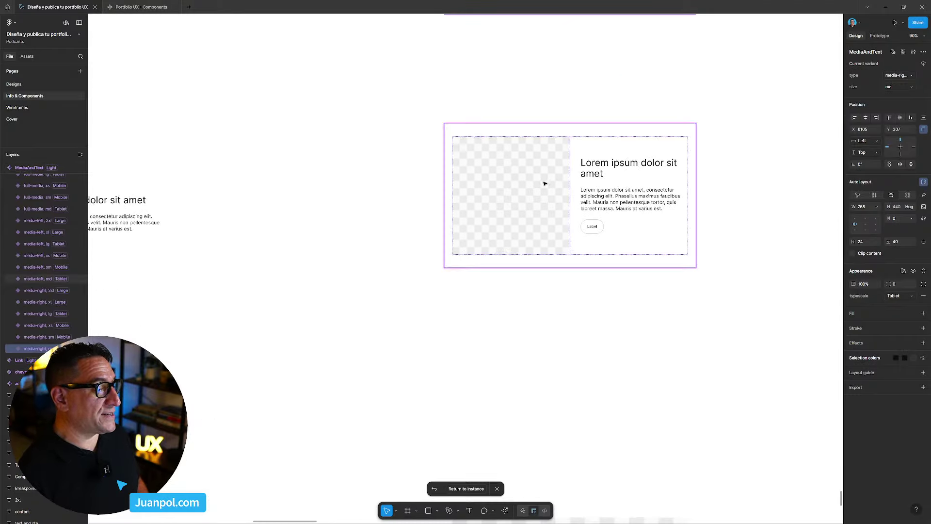
pyautogui.moveTo(572, 370); pyautogui.dragTo(575, 168)
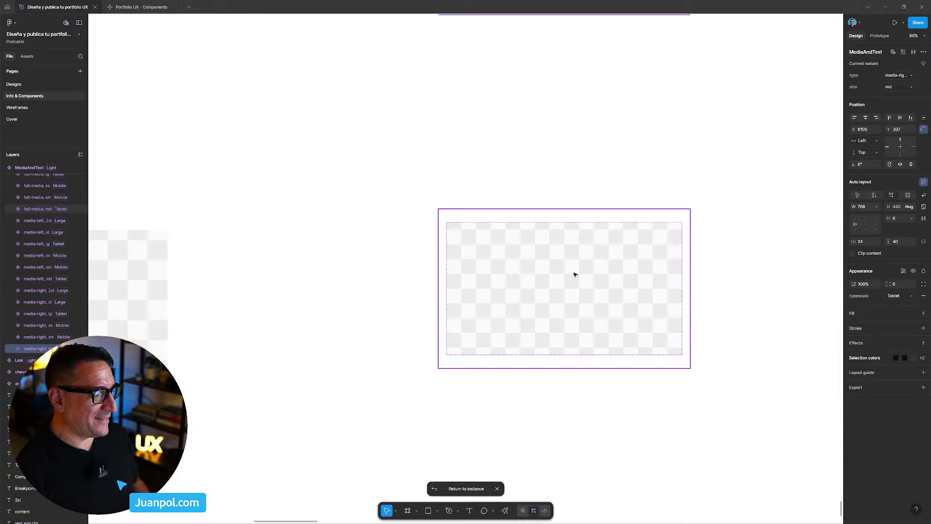
pyautogui.scroll(12, 575, 275)
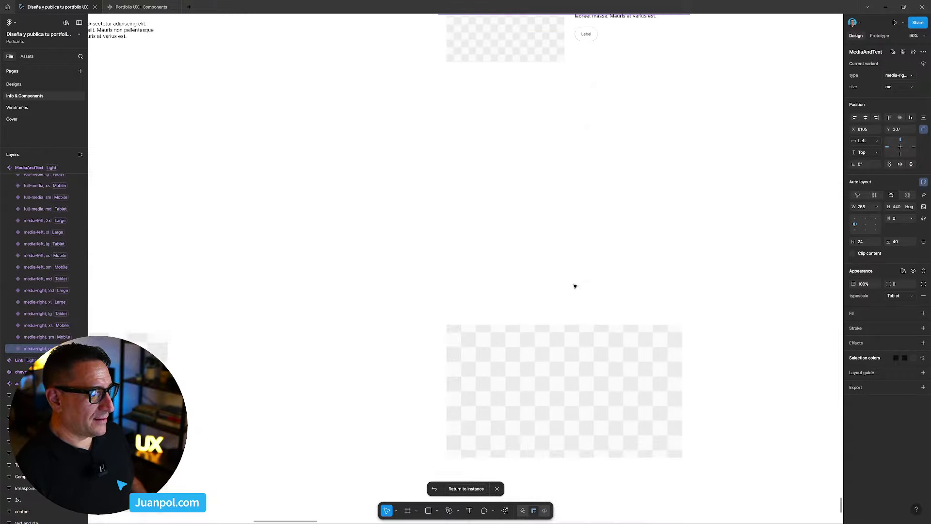
pyautogui.scroll(-2, 572, 299)
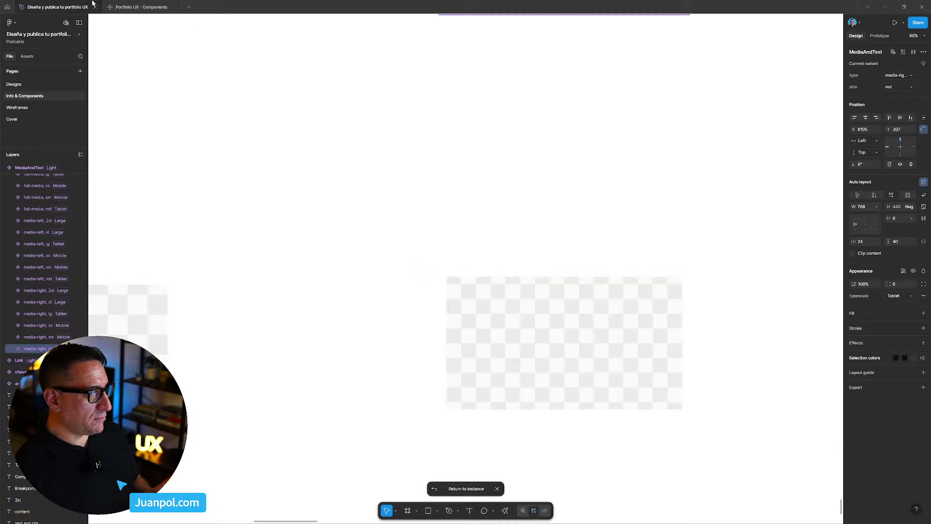
# Switch back to the Portfolio UX preview and review where the article's paragraphs and numbered "Beneficios de aplicar UX en un proyecto" subsections sit
pyautogui.click(130, 5)
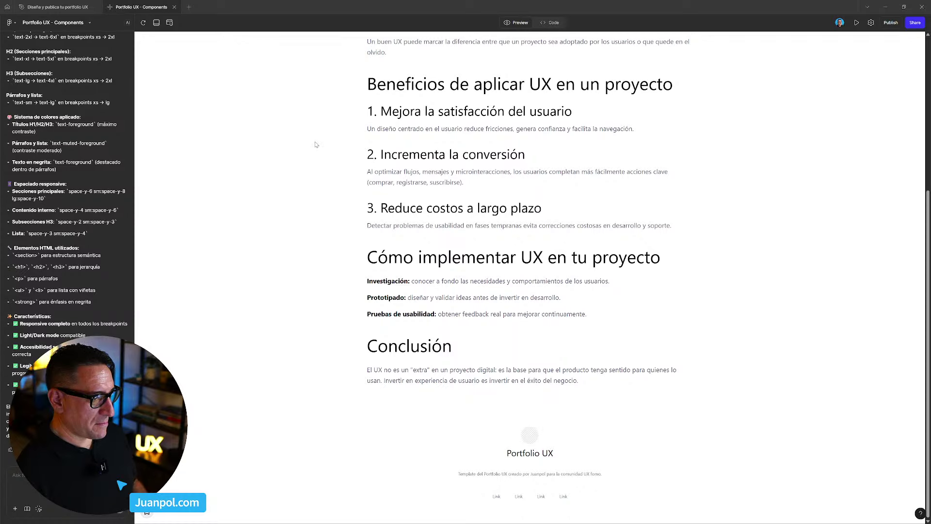
pyautogui.scroll(5, 316, 141)
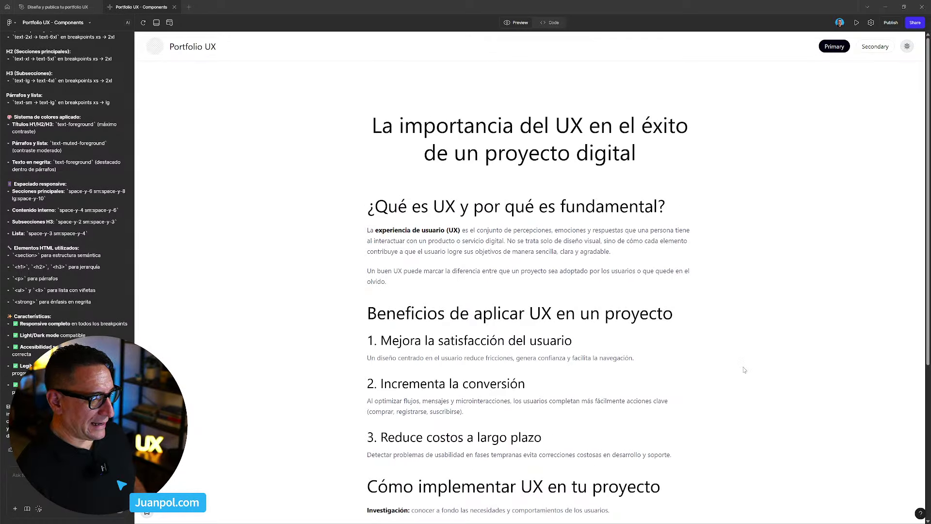
pyautogui.moveTo(369, 229); pyautogui.dragTo(661, 334)
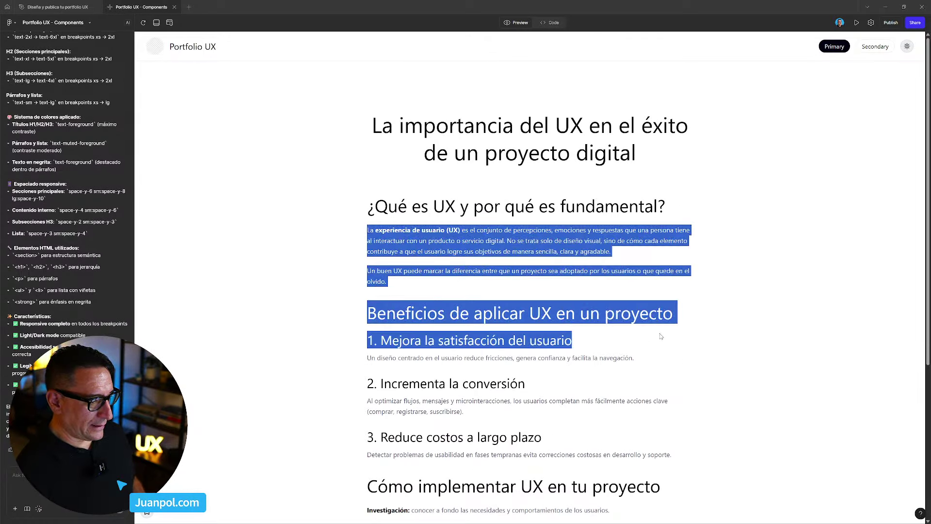
pyautogui.click(678, 330)
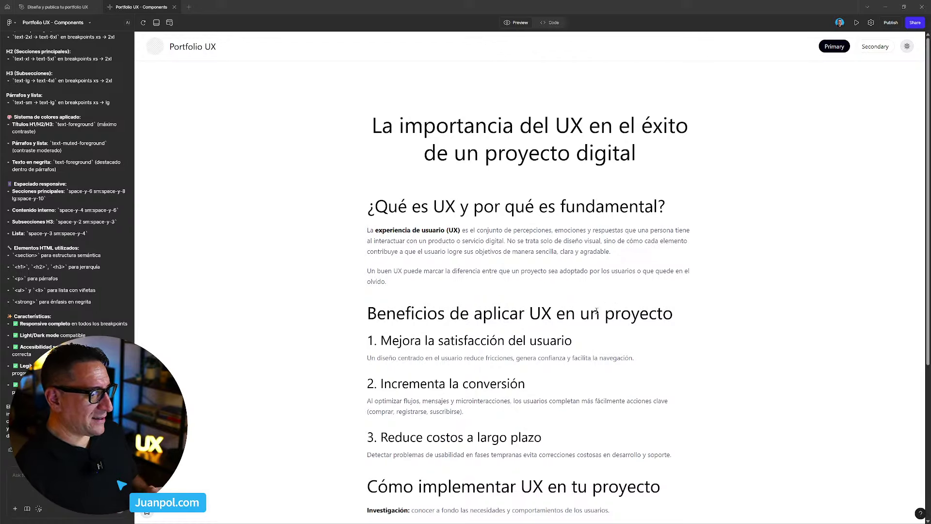
pyautogui.scroll(-2, 614, 299)
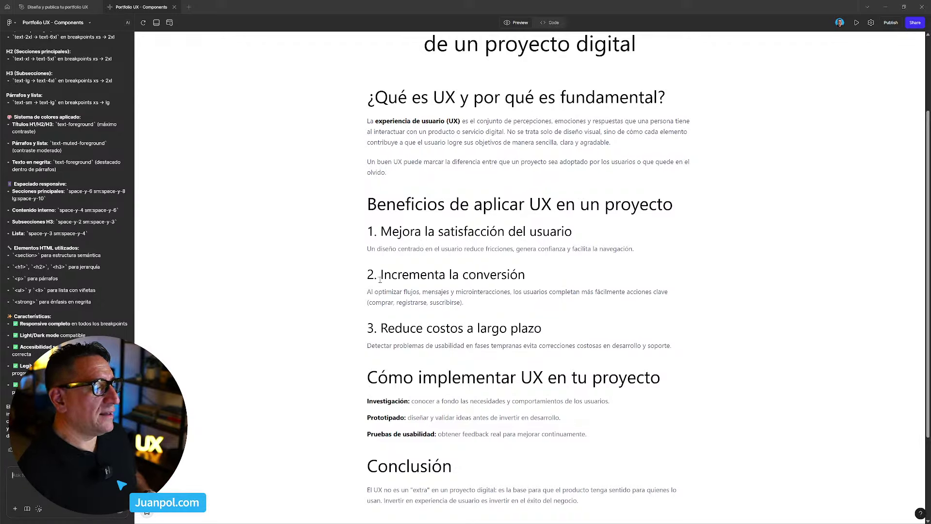
pyautogui.moveTo(367, 275); pyautogui.dragTo(469, 280)
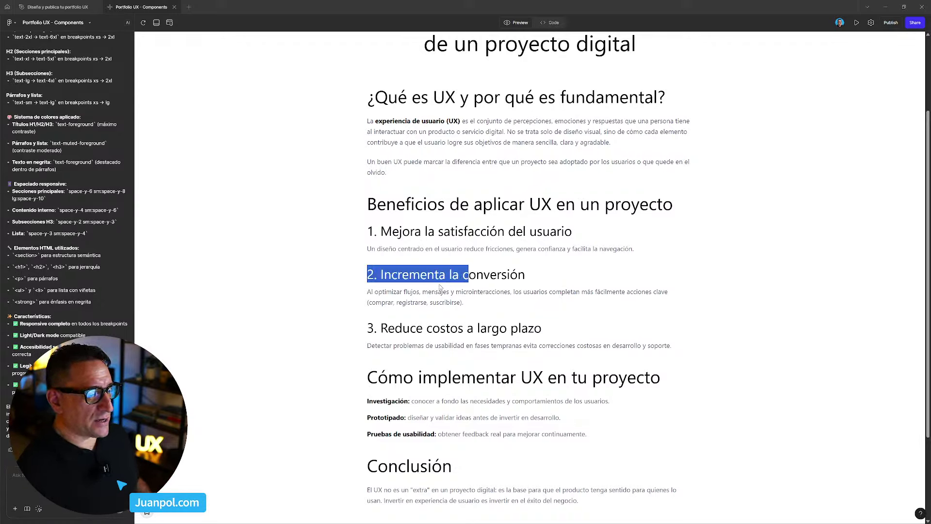
pyautogui.click(384, 287)
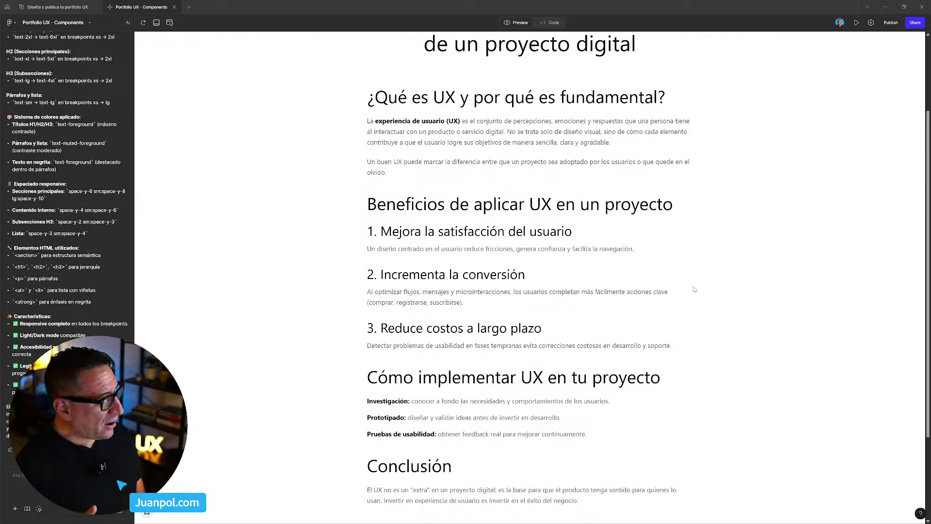
pyautogui.scroll(2, 603, 221)
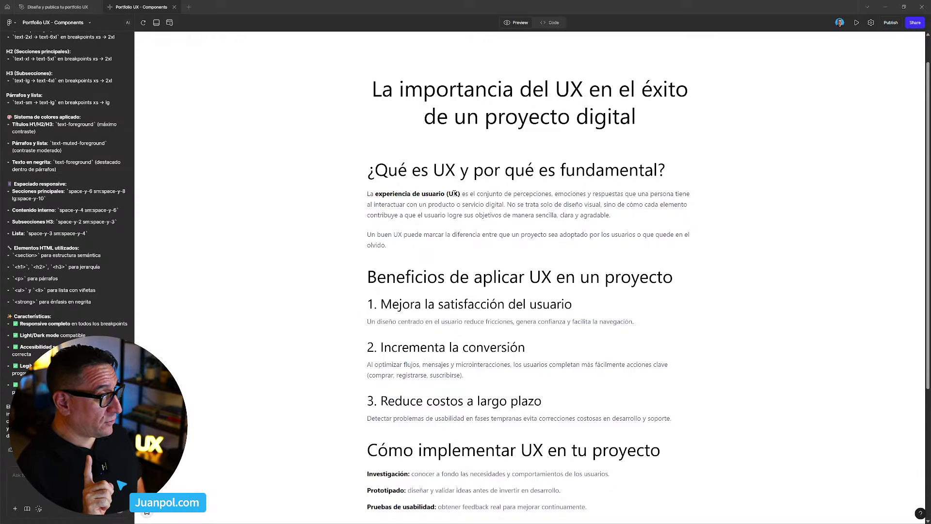
pyautogui.scroll(-2, 476, 223)
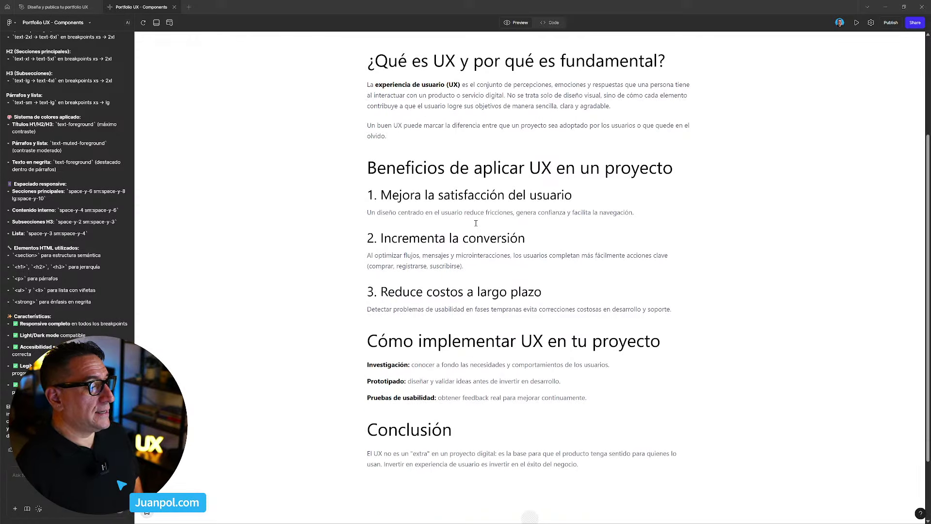
# Review the UX article on the Portfolio UX page from its main title down to the "Conclusión" section
pyautogui.scroll(2, 423, 98)
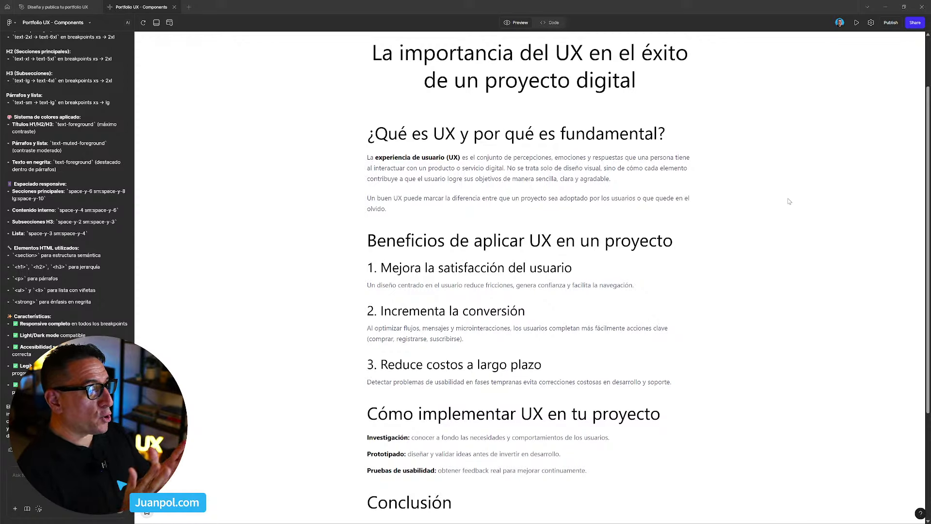
pyautogui.scroll(2, 789, 201)
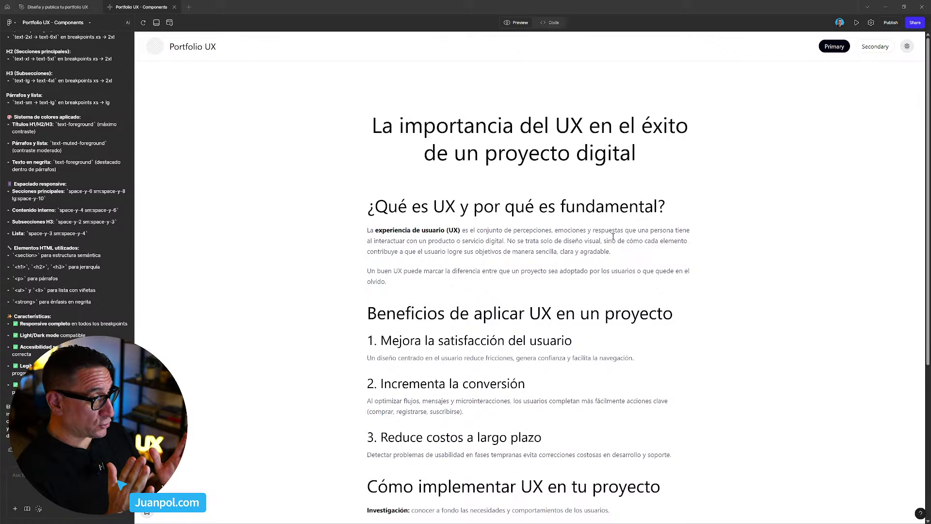
pyautogui.scroll(-5, 613, 236)
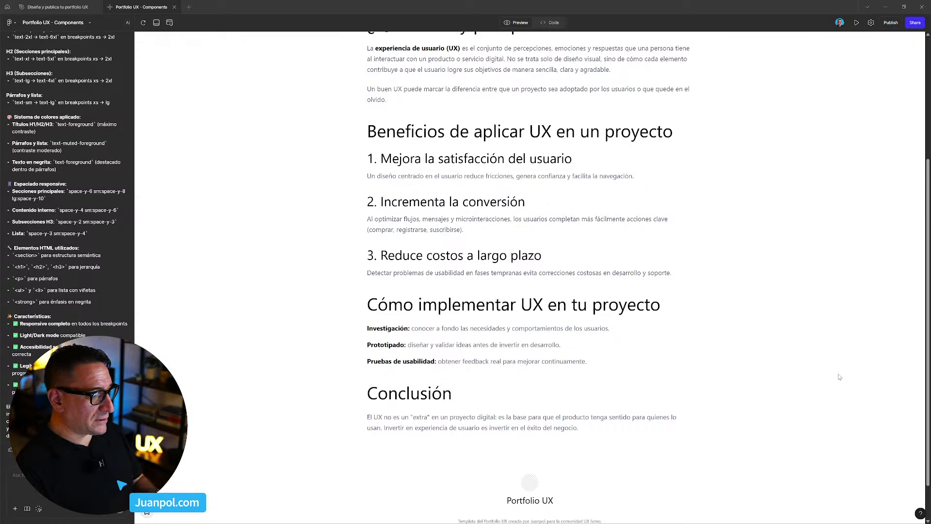
pyautogui.scroll(5, 704, 234)
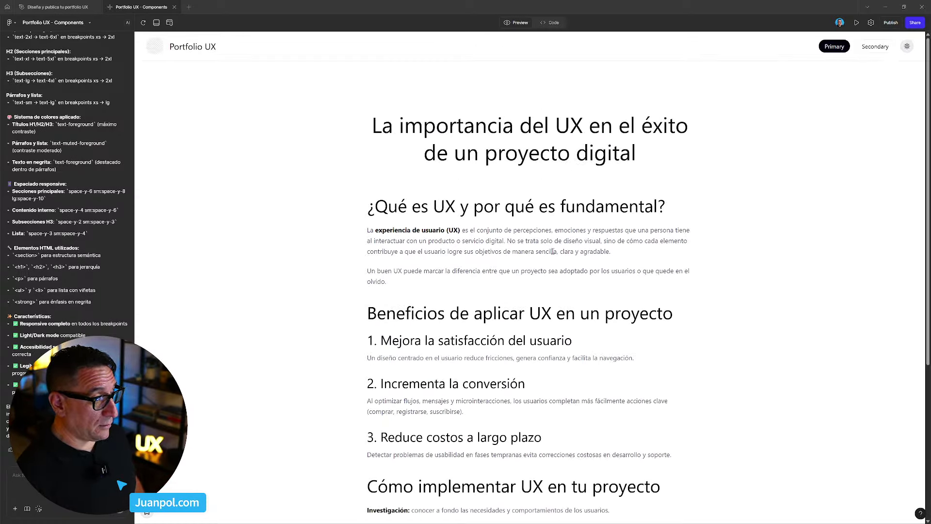
pyautogui.scroll(-3, 406, 190)
pyautogui.scroll(-1, 406, 189)
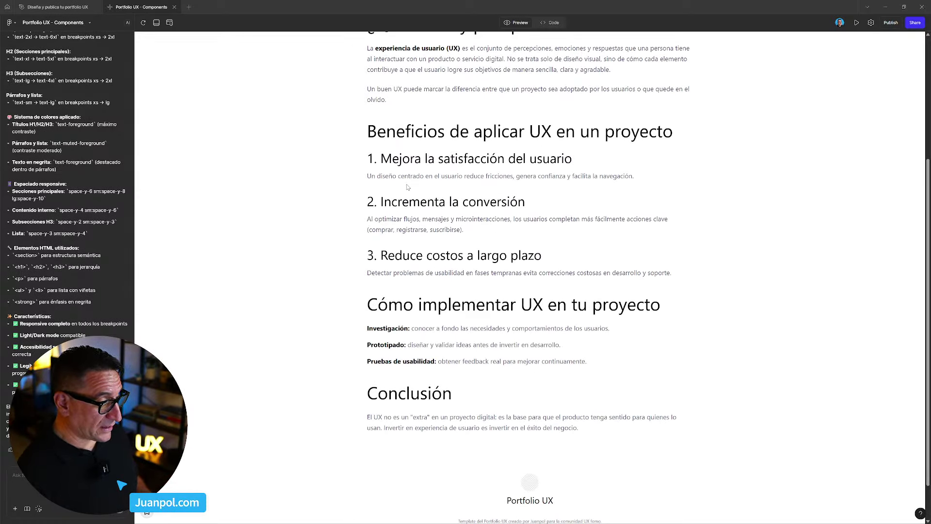
pyautogui.scroll(5, 413, 186)
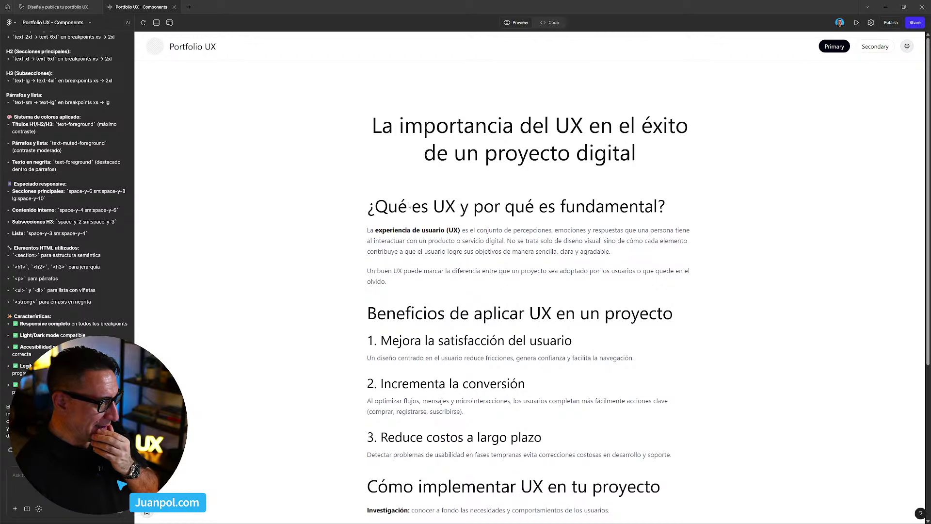
# Switch to the Figma design file and compare the MediaAndText variants across the xl, lg, md and sm breakpoints
pyautogui.click(72, 7)
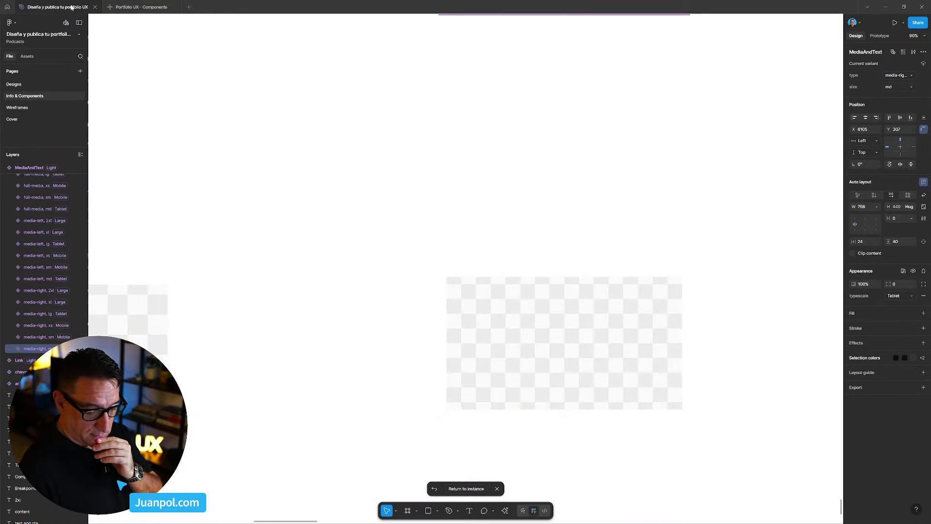
pyautogui.scroll(-5, 333, 223)
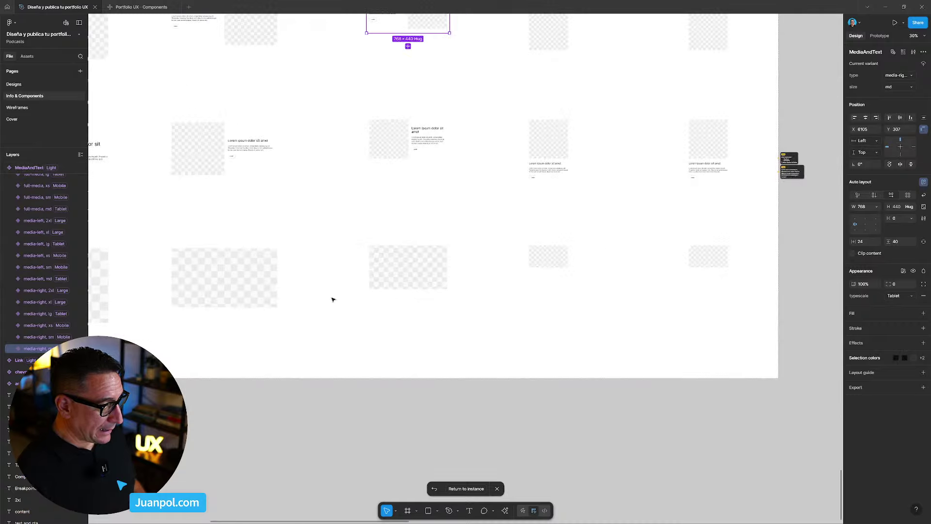
pyautogui.click(488, 470)
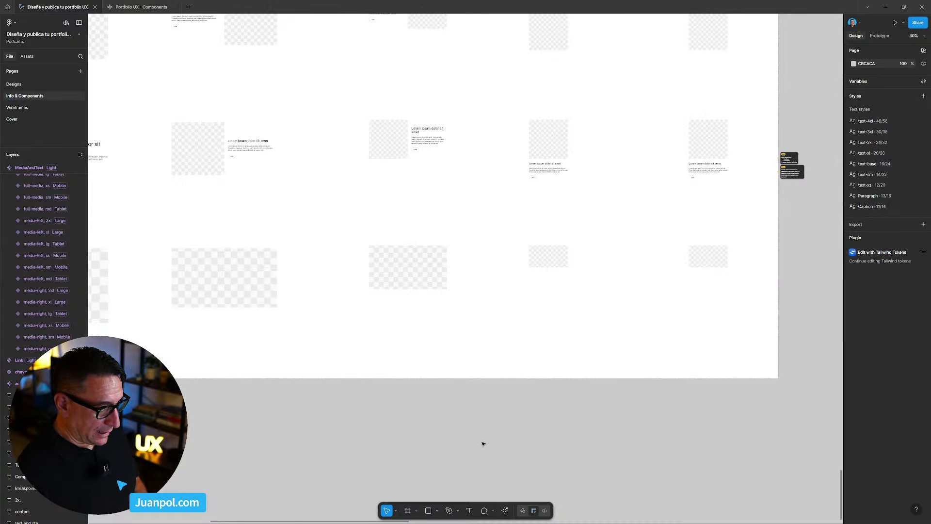
pyautogui.scroll(5, 491, 431)
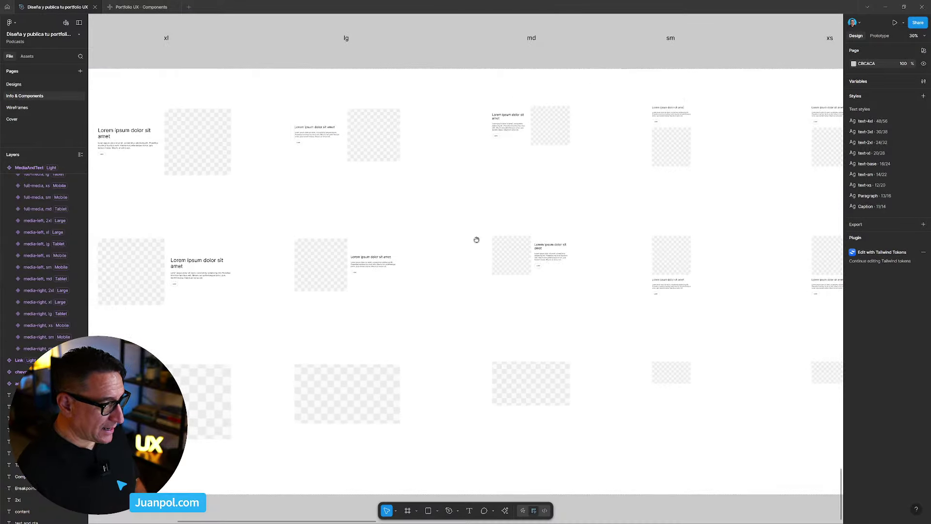
pyautogui.hscroll(-3, 420, 125)
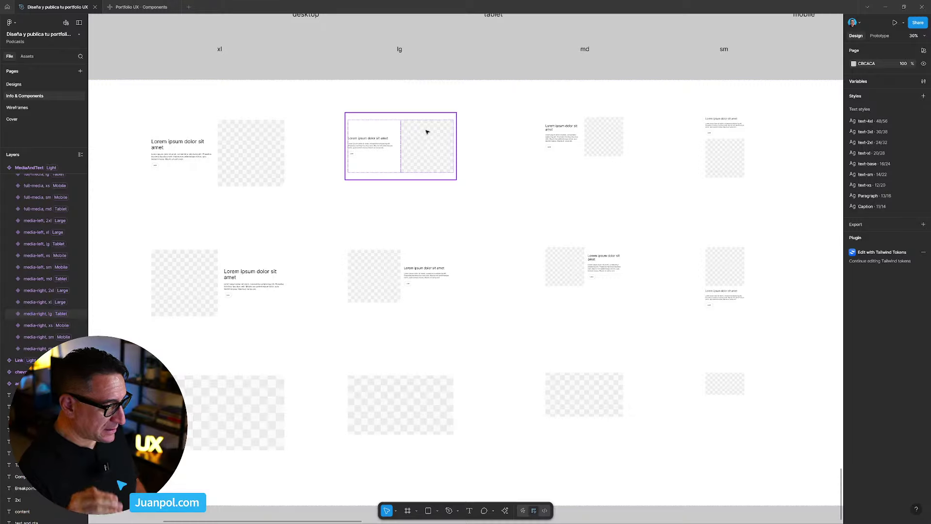
pyautogui.moveTo(469, 58); pyautogui.dragTo(509, 55)
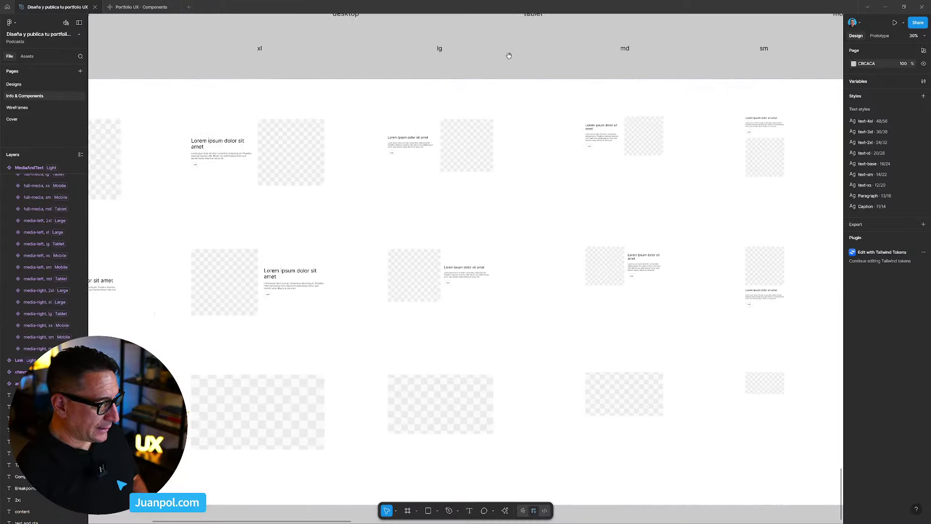
pyautogui.moveTo(599, 58); pyautogui.dragTo(641, 57)
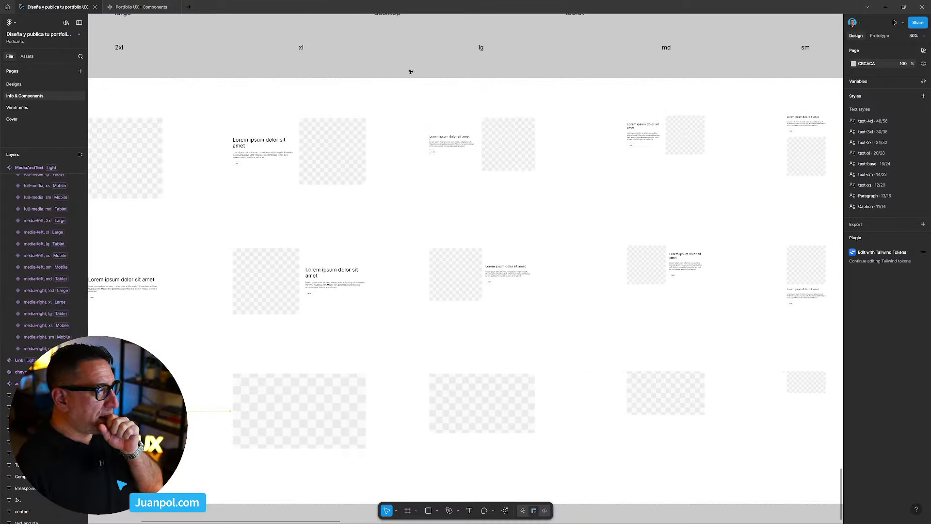
pyautogui.moveTo(348, 136); pyautogui.dragTo(432, 147)
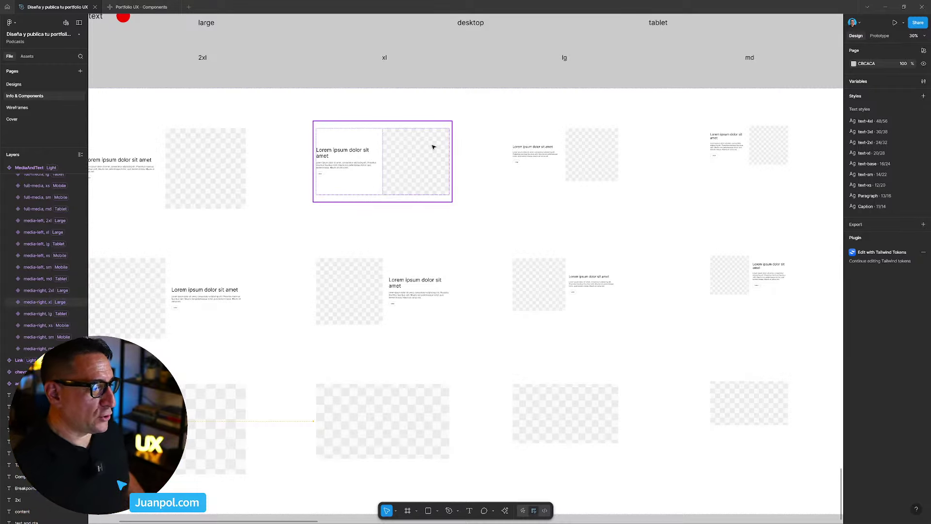
# Examine the full MediaAndText variant set, then its media-right variants at the 2xl and xl sizes
pyautogui.scroll(-5, 433, 147)
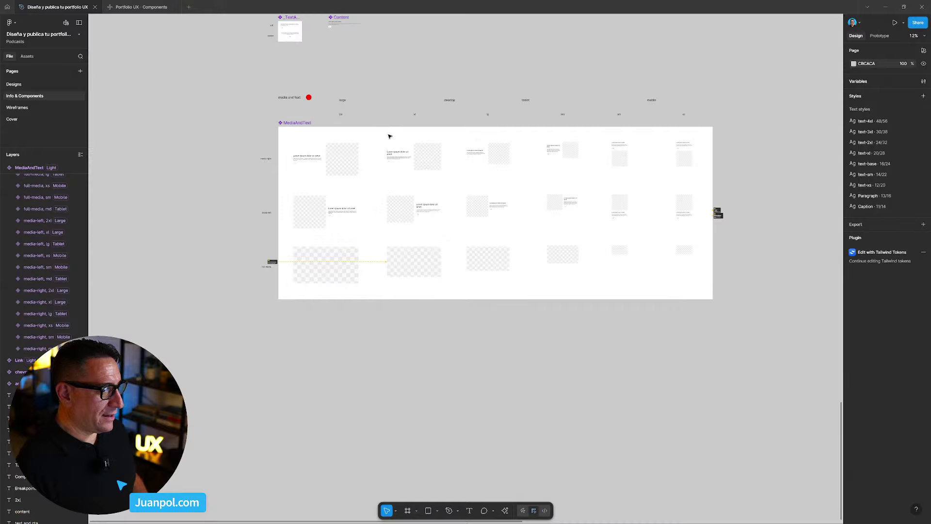
pyautogui.scroll(3, 389, 139)
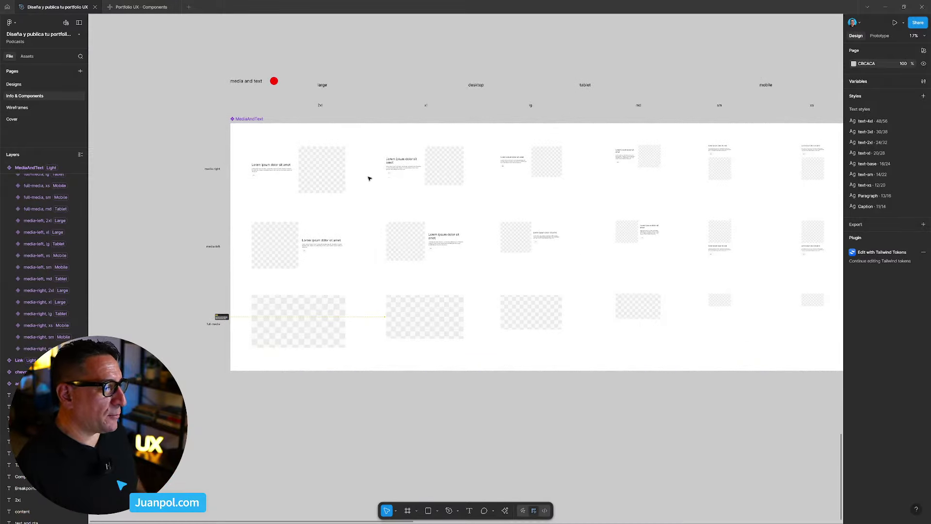
pyautogui.scroll(2, 359, 218)
pyautogui.scroll(3, 332, 260)
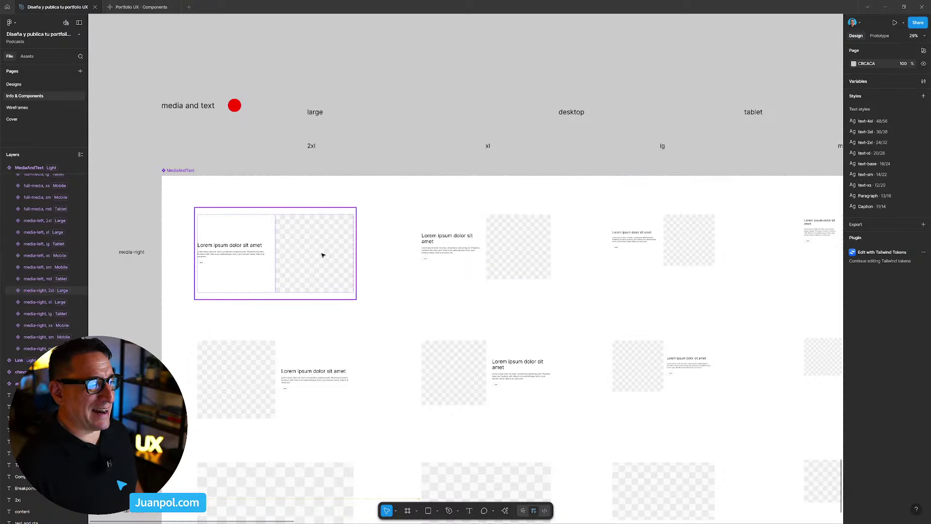
pyautogui.scroll(-3, 325, 254)
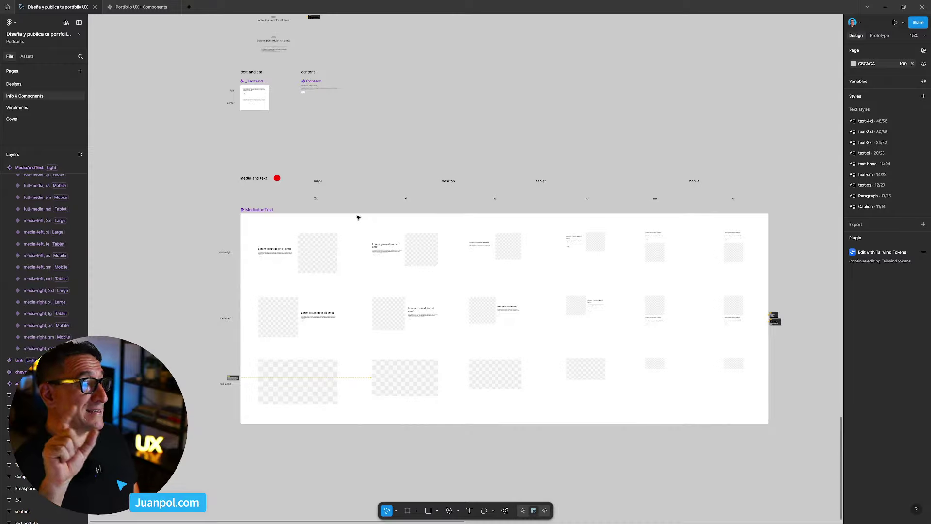
pyautogui.hscroll(1, 358, 218)
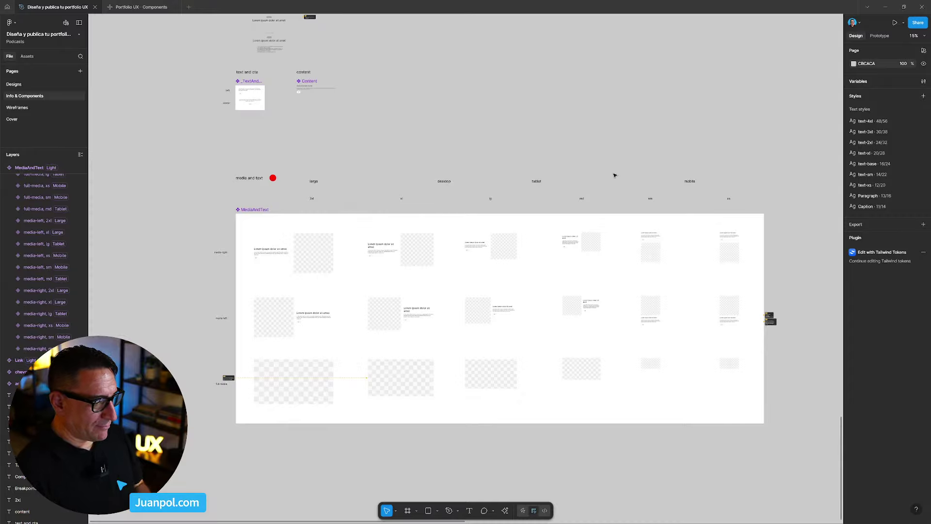
pyautogui.scroll(5, 387, 268)
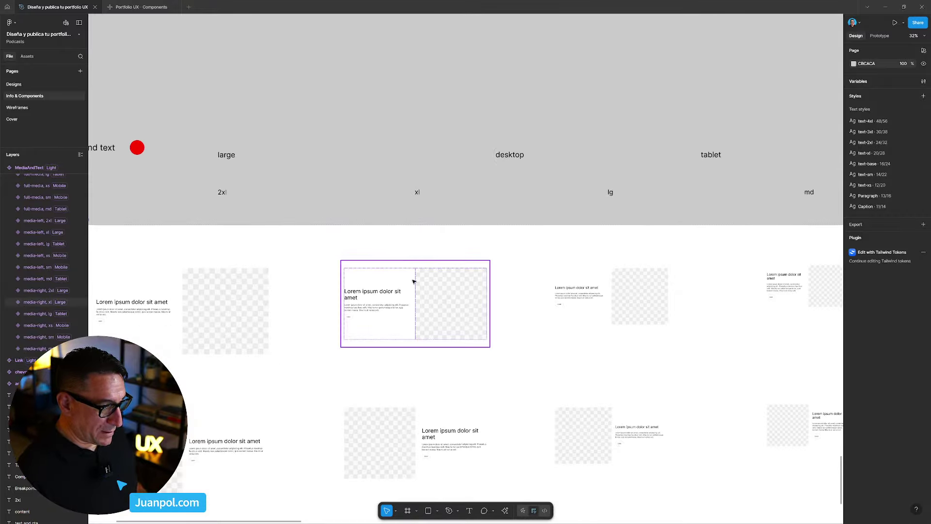
pyautogui.scroll(-3, 475, 212)
pyautogui.scroll(3, 558, 119)
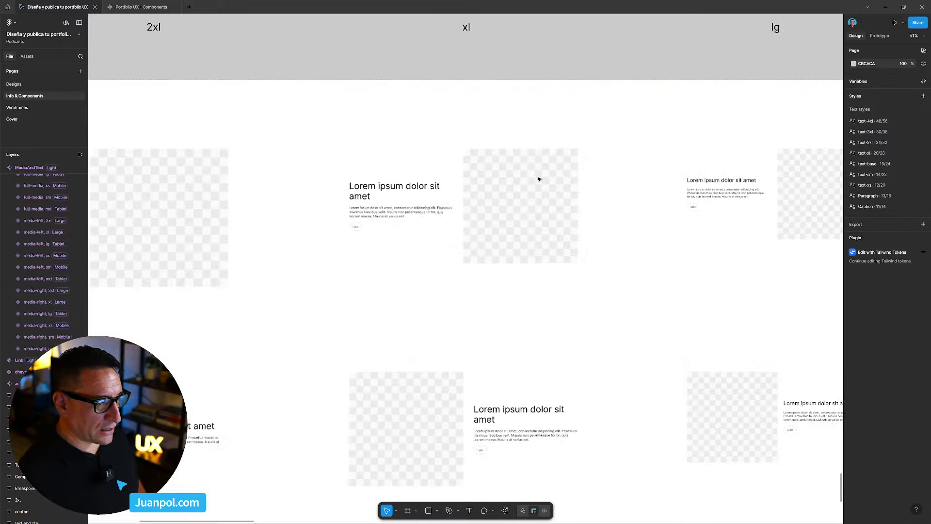
# Set the horizontal padding of the xl media-right MediaAndText variant to 0 and copy the variant
pyautogui.click(523, 210)
pyautogui.scroll(3, 346, 184)
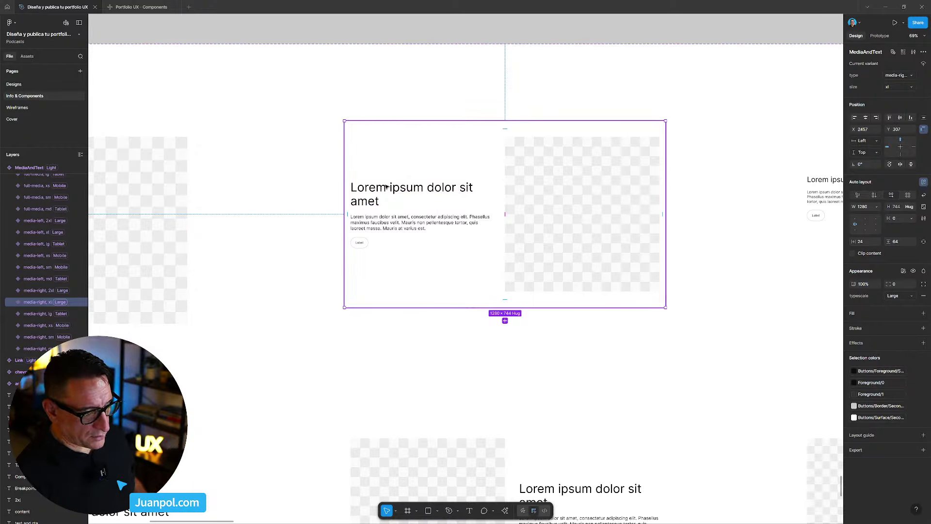
pyautogui.click(867, 243)
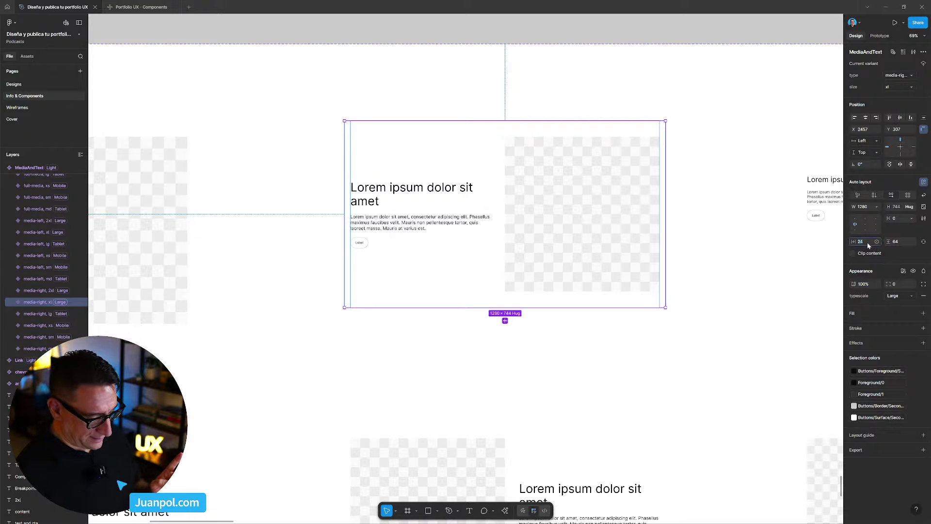
pyautogui.press('Return')
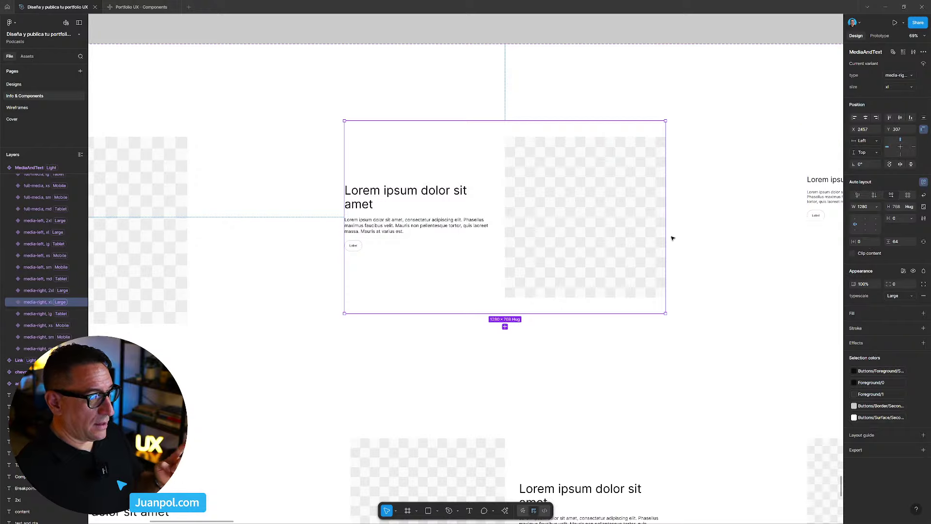
pyautogui.click(707, 225)
pyautogui.click(628, 219)
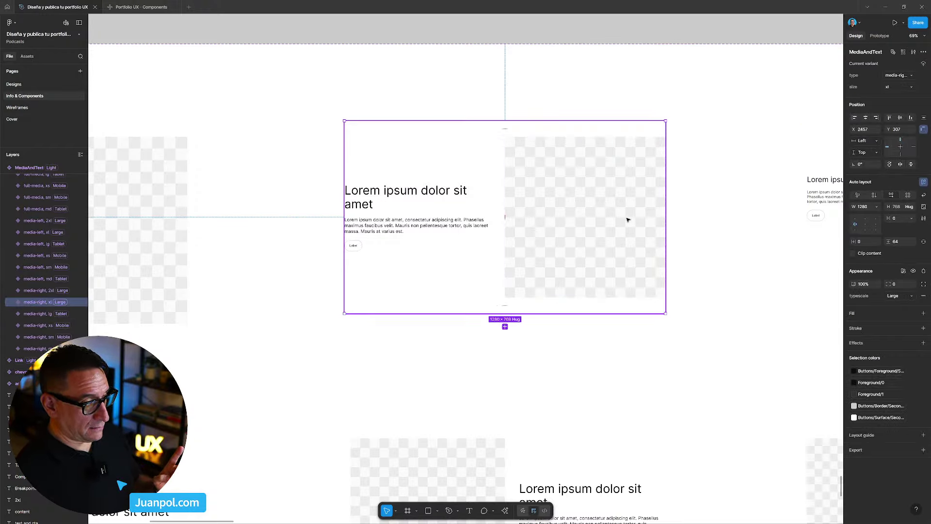
pyautogui.rightClick(628, 220)
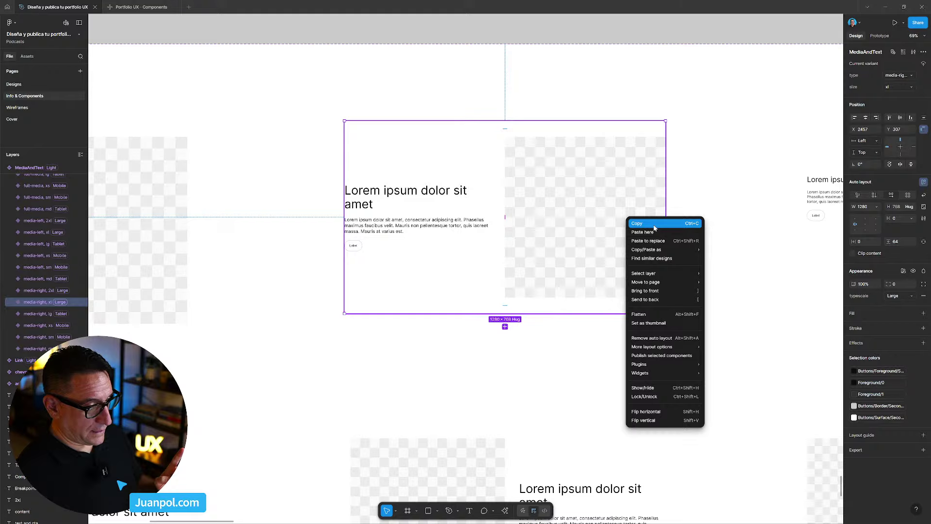
pyautogui.click(654, 224)
pyautogui.click(772, 260)
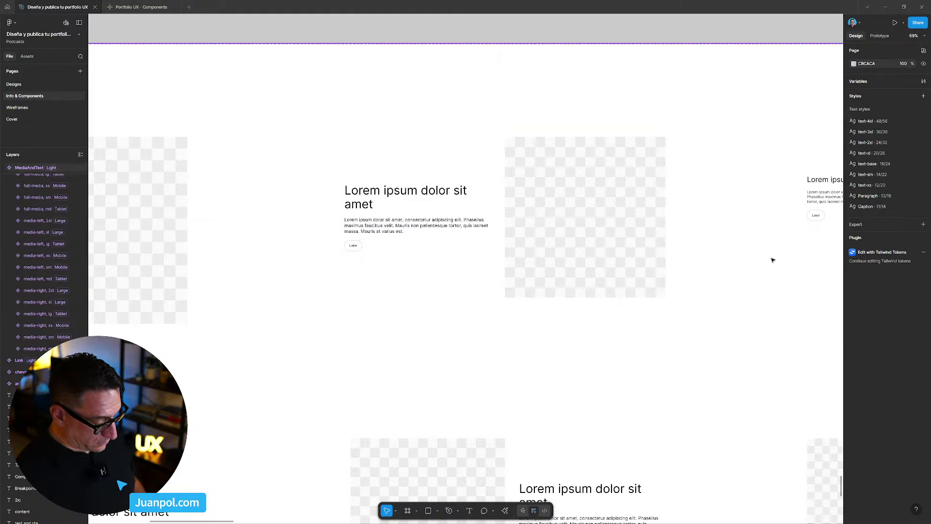
# Undo the horizontal padding change on the xl media-right variant
pyautogui.hotkey('ctrl', 'z')
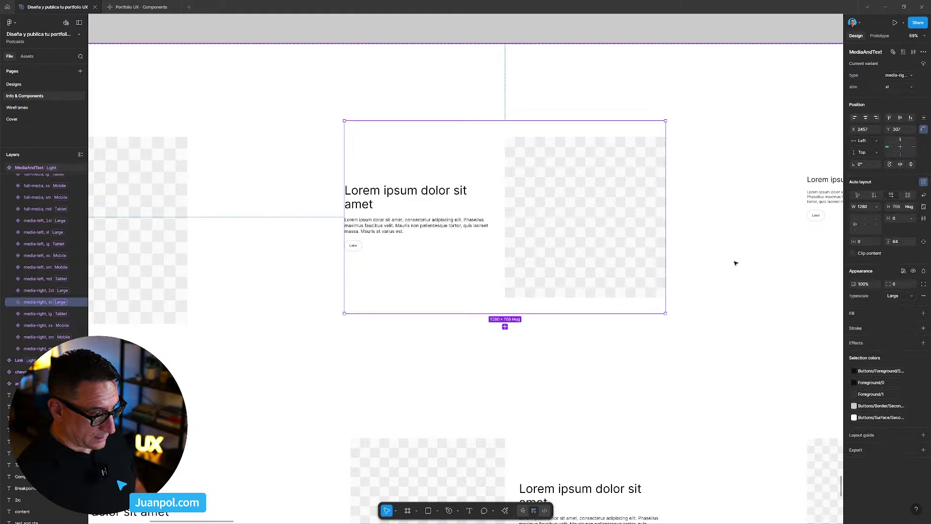
pyautogui.hotkey('ctrl', 'z')
pyautogui.hotkey('ctrl', 'shift', 'z')
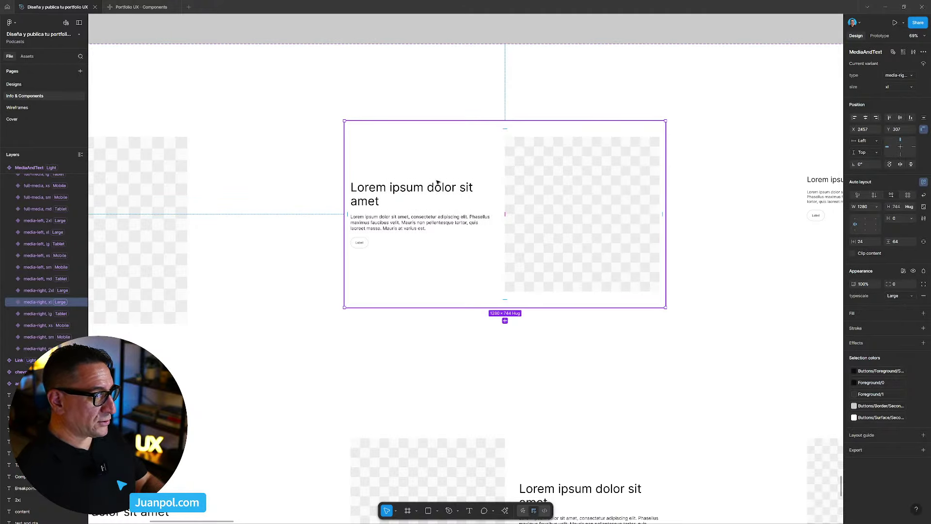
# Switch to the Portfolio UX file and paste the copied variant into the AI prompt
pyautogui.click(138, 10)
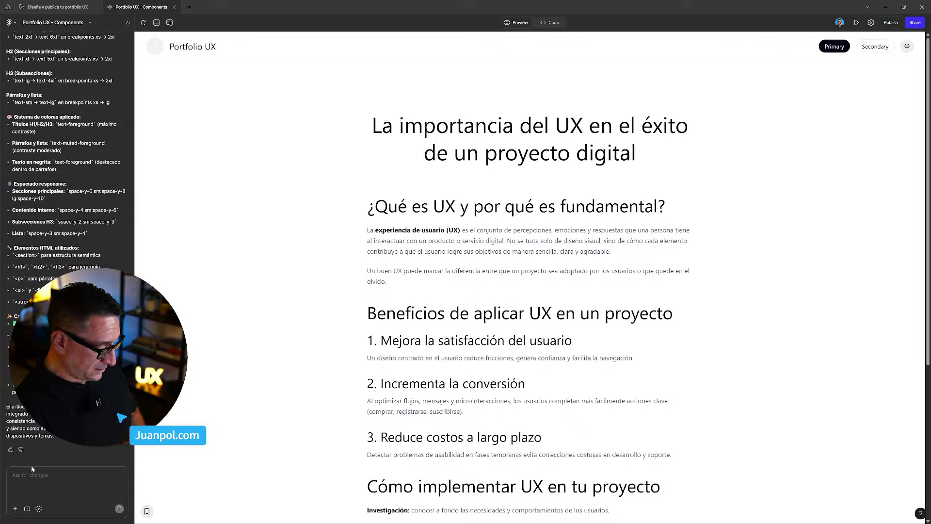
pyautogui.hotkey('ctrl', 'v')
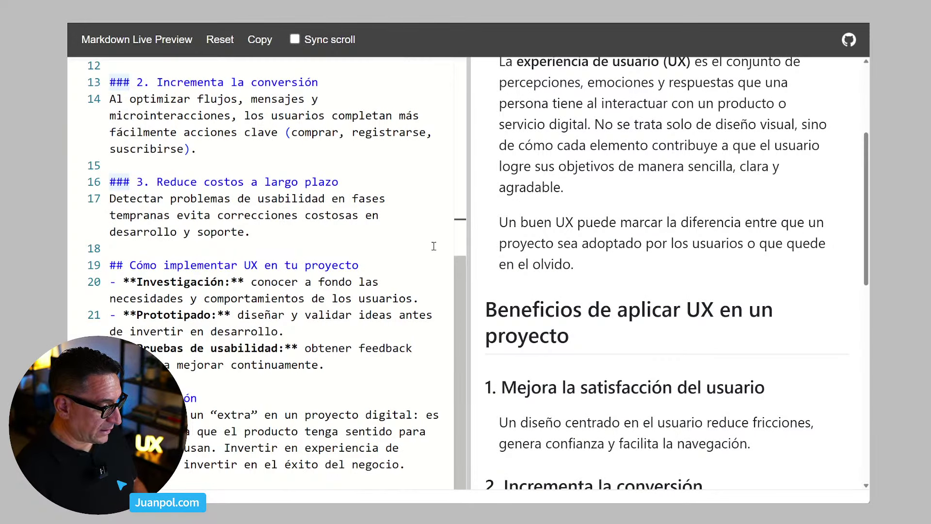
# In Markdown Live Preview, replace all the existing text with "crea un nuevo componente MediaAndText.tsx"
pyautogui.click(418, 160)
pyautogui.hotkey('ctrl', 'a')
pyautogui.press('BackSpace')
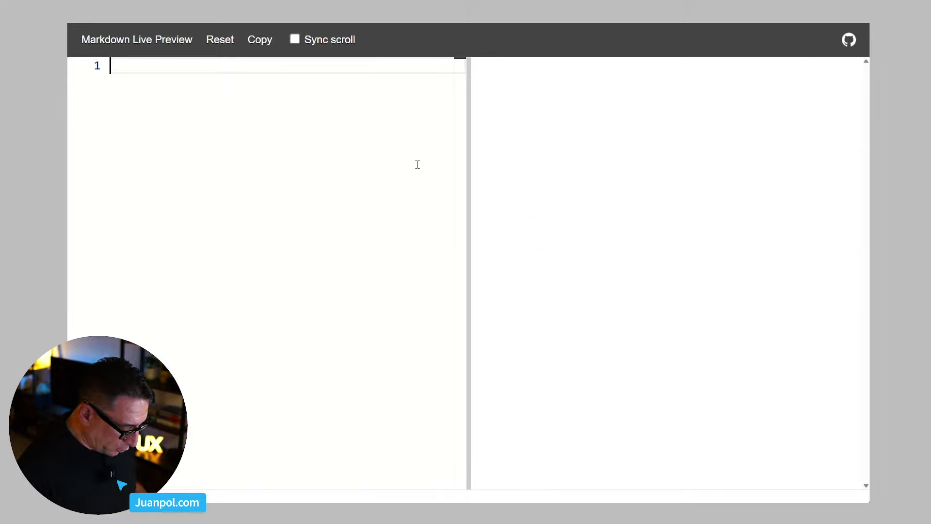
pyautogui.write('crea ')
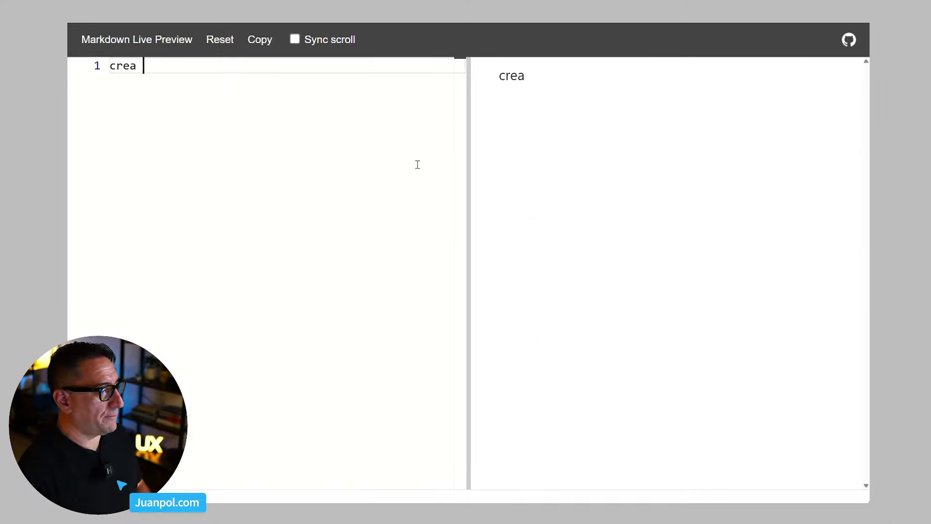
pyautogui.write('un nuevo compo')
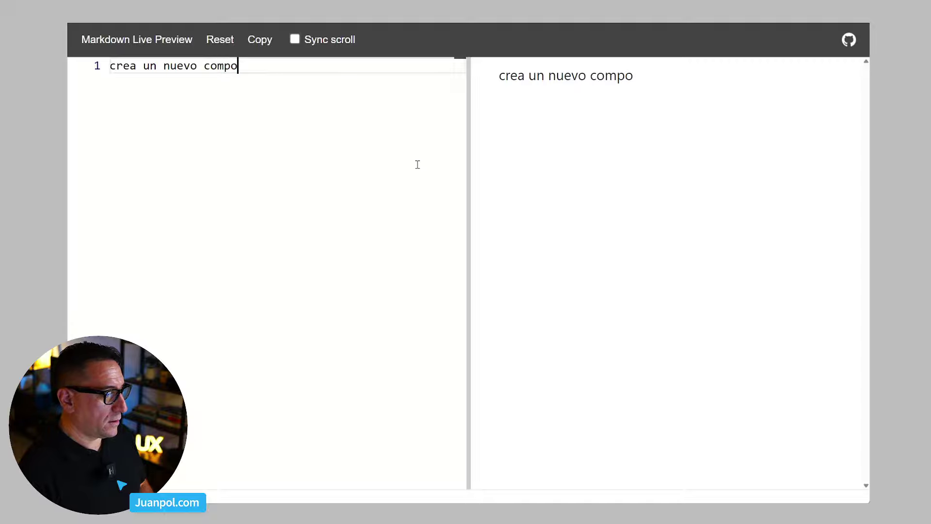
pyautogui.write('nente Media')
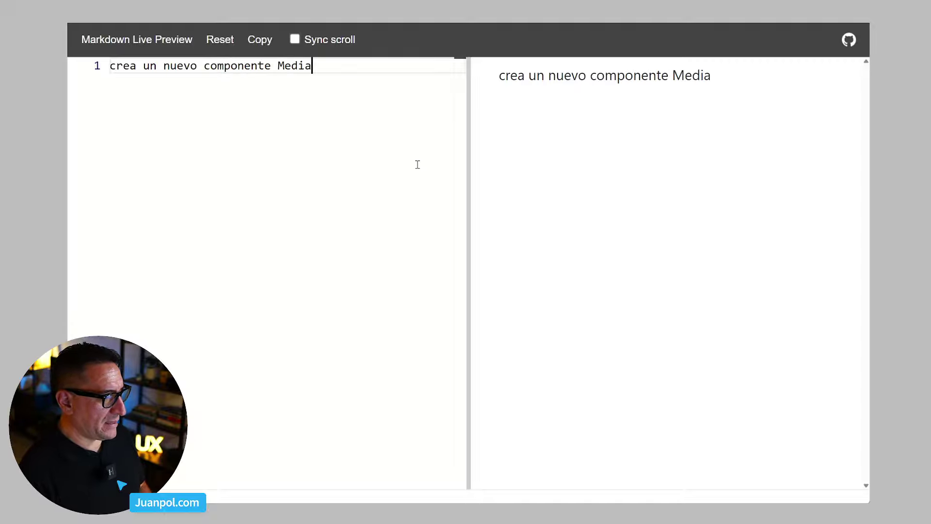
pyautogui.write('AndText')
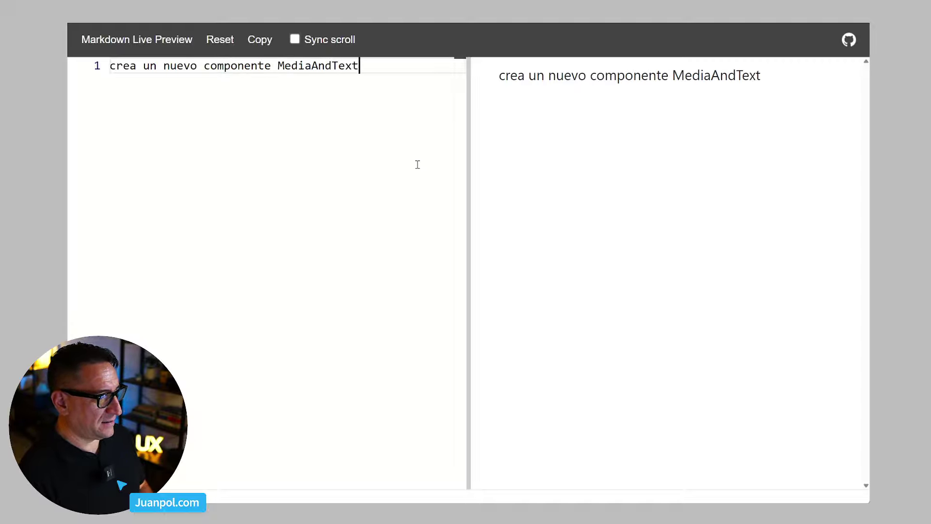
pyautogui.write('.td')
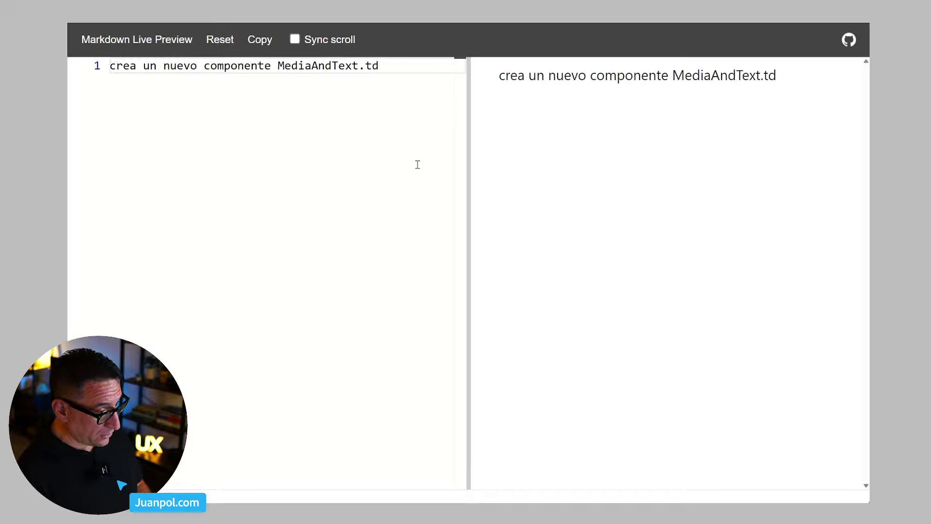
pyautogui.press('BackSpace')
pyautogui.write('sx')
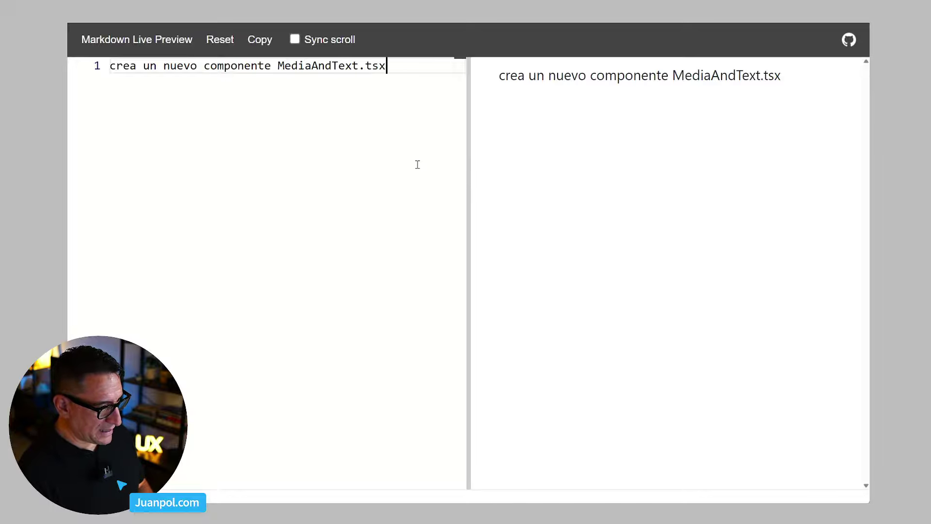
# Continue the sentence with ", no uses librerías de componentes, crea el componente desde cero, a medida."
pyautogui.write(', no us')
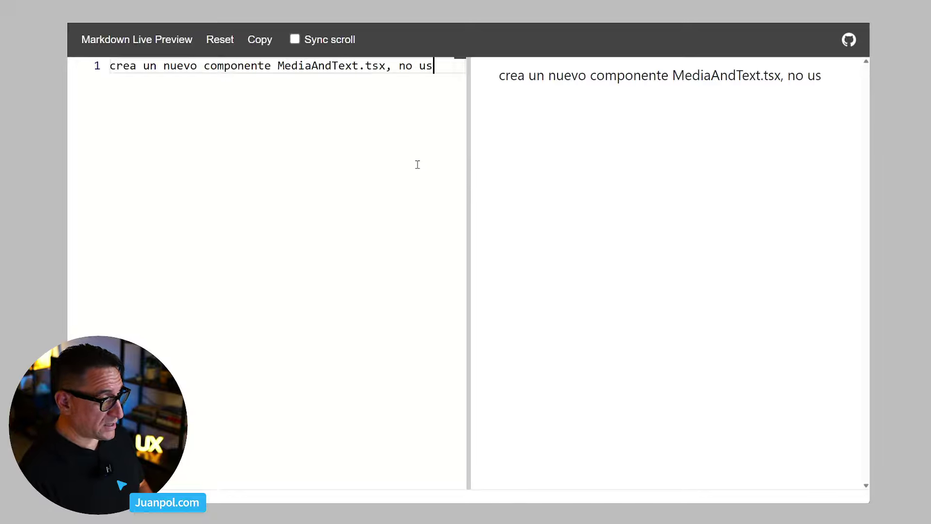
pyautogui.write('es librerías ')
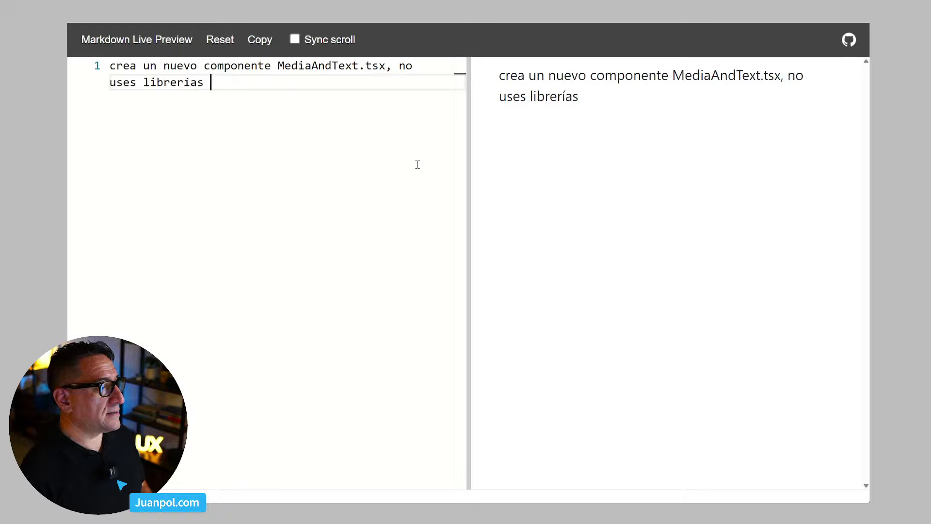
pyautogui.write('de componente')
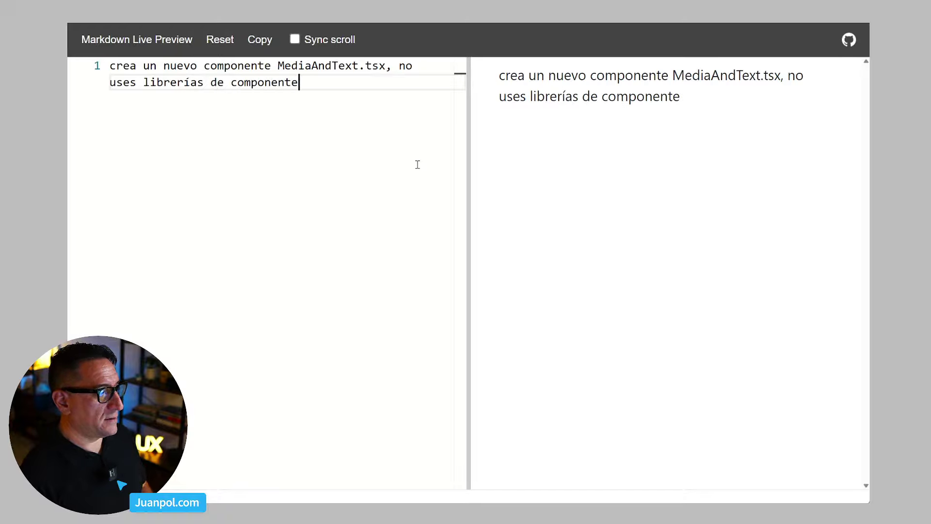
pyautogui.write('s, crea el com')
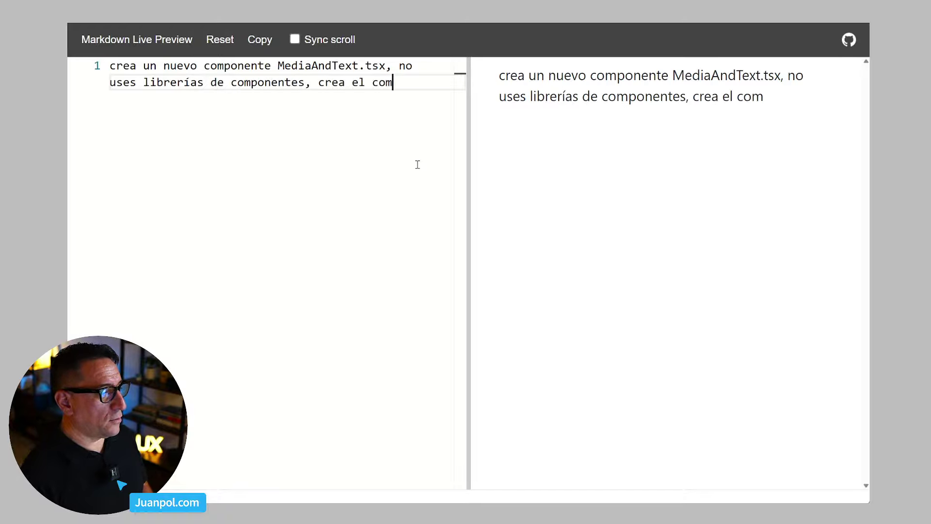
pyautogui.write('ponente desde cero')
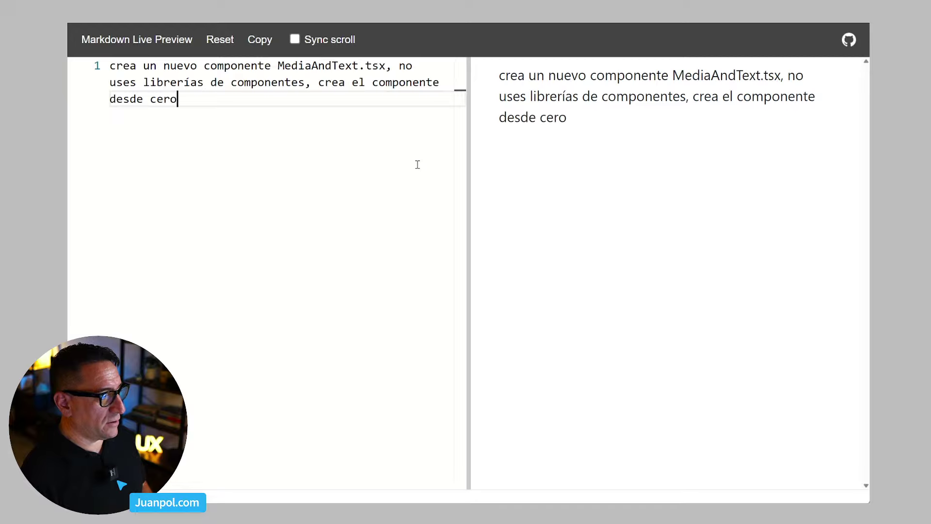
pyautogui.write(', a medida.')
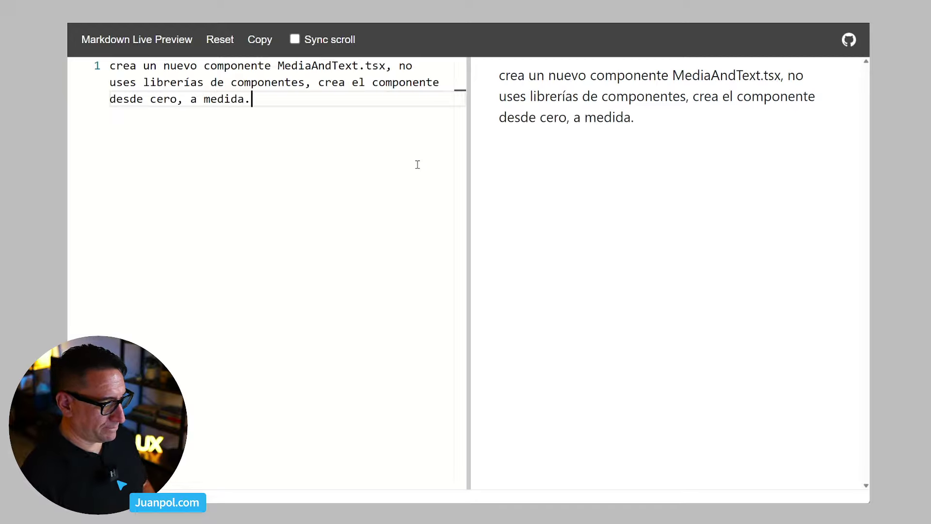
# Turn the MediaAndText.tsx instruction into a Markdown bullet by adding "- " at its beginning
pyautogui.press('Up')
pyautogui.press('Up')
pyautogui.press('Left')
pyautogui.press('Left')
pyautogui.press('Left')
pyautogui.press('Left')
pyautogui.press('Left')
pyautogui.press('Left')
pyautogui.press('Left')
pyautogui.press('Left')
pyautogui.press('Left')
pyautogui.press('Left')
pyautogui.press('Left')
pyautogui.press('Left')
pyautogui.press('Left')
pyautogui.press('Left')
pyautogui.press('Left')
pyautogui.press('Left')
pyautogui.press('Left')
pyautogui.press('Left')
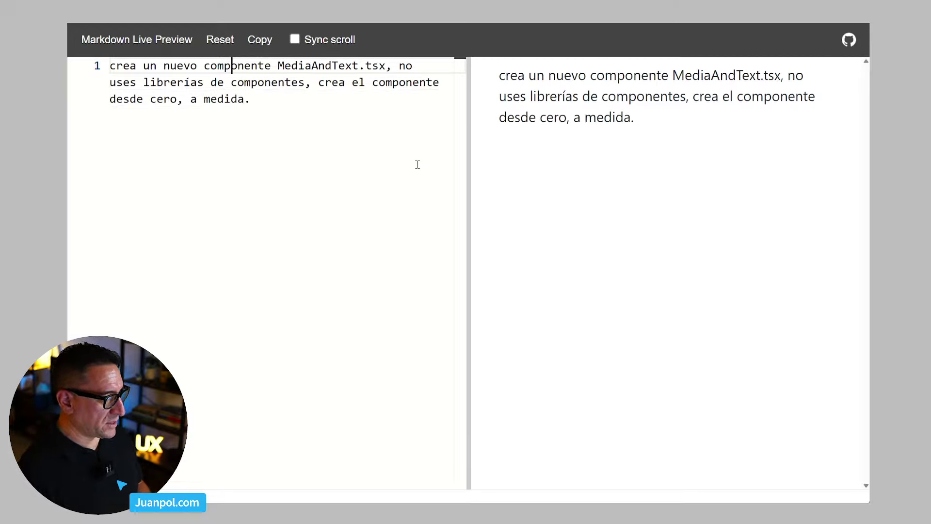
pyautogui.press('Left')
pyautogui.press('Left')
pyautogui.press('Left')
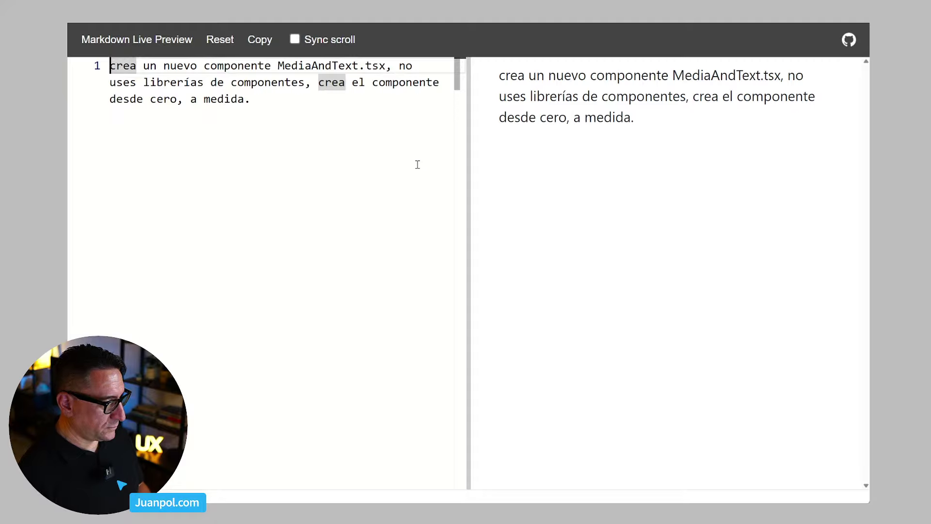
pyautogui.write('-')
pyautogui.press('End')
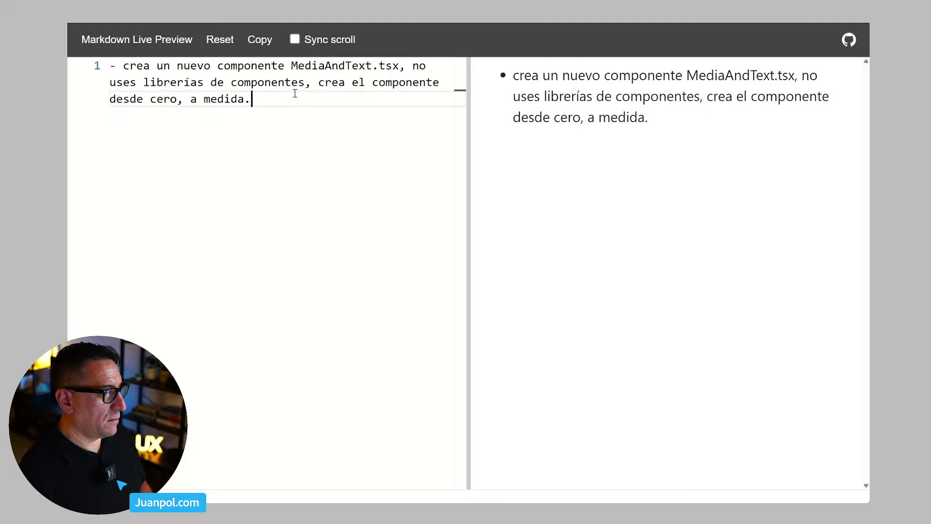
# Add a second bullet reading "prepáralo para que funcione en los breakpoints"
pyautogui.press('Return')
pyautogui.write('- pre')
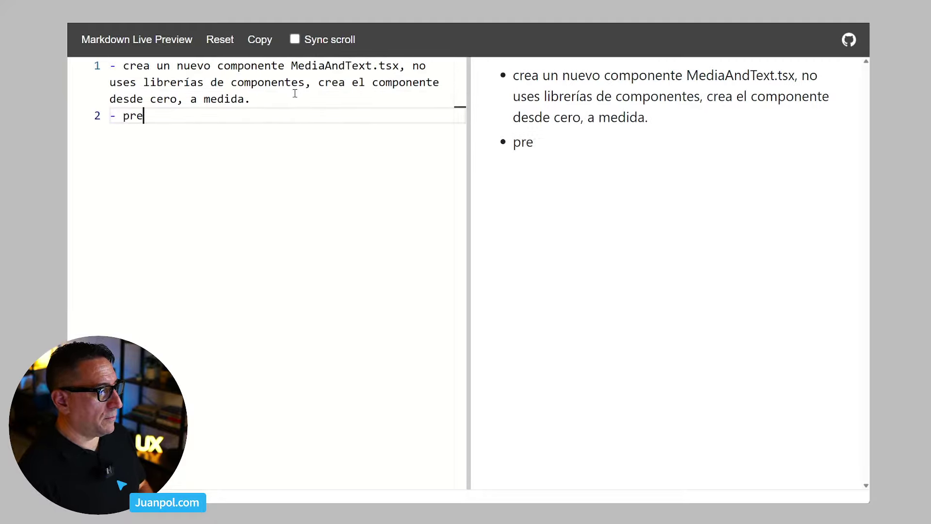
pyautogui.write('páralo para ')
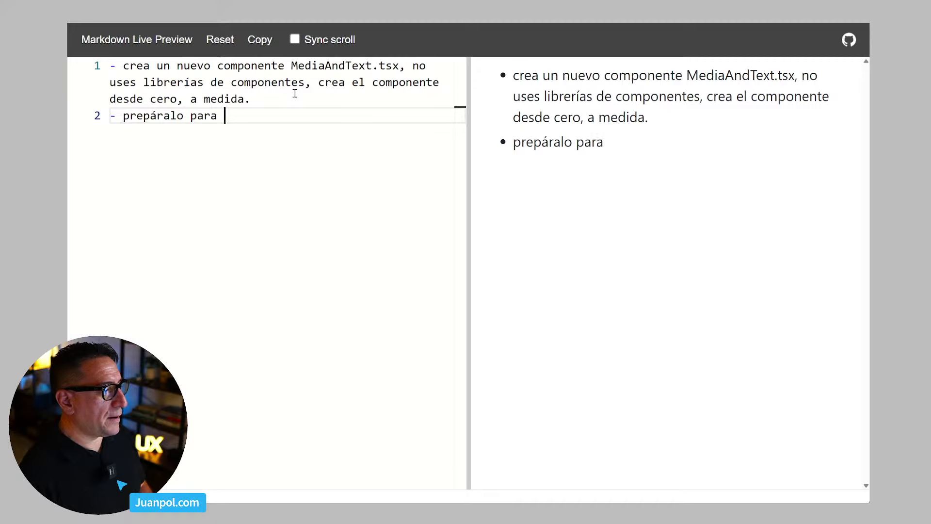
pyautogui.write('que funcione ')
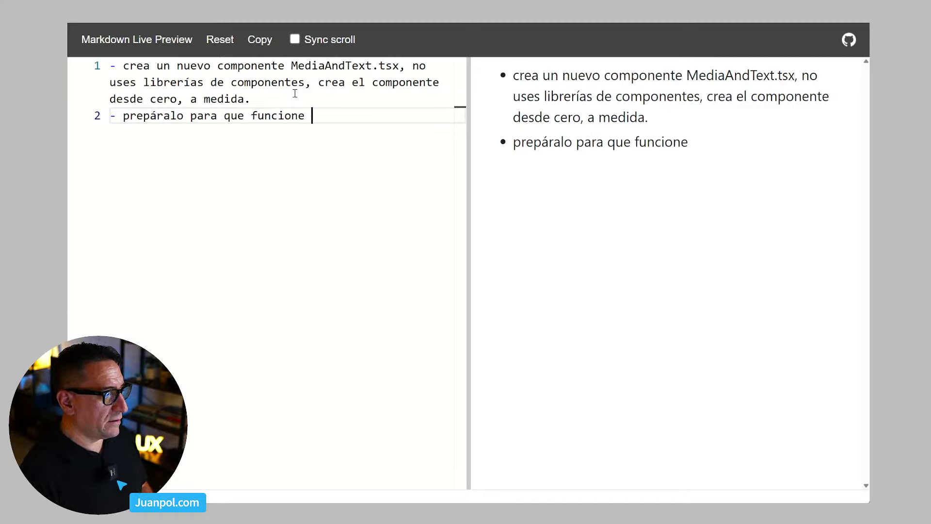
pyautogui.write('en los 4')
pyautogui.press('BackSpace')
pyautogui.write('5')
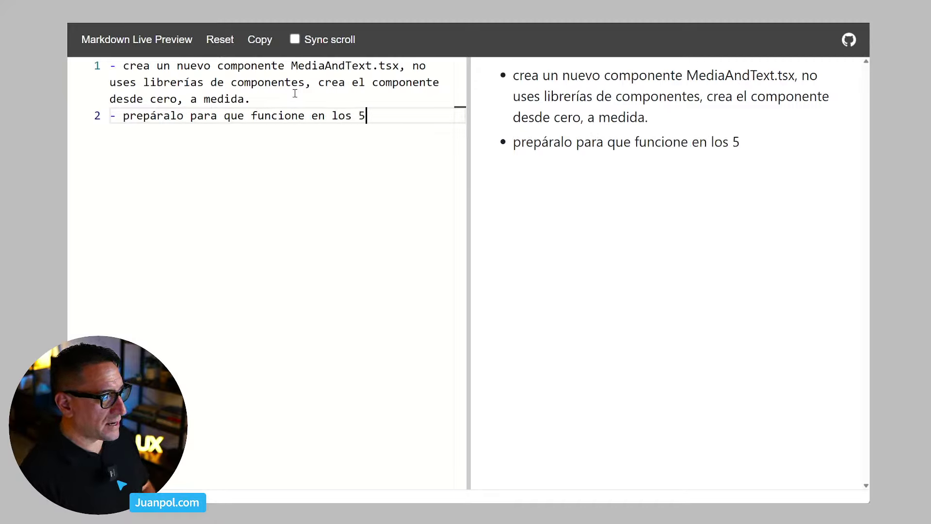
pyautogui.press('BackSpace')
pyautogui.write('6')
pyautogui.press('BackSpace')
pyautogui.write('lo')
pyautogui.press('BackSpace')
pyautogui.press('BackSpace')
pyautogui.write('bvr')
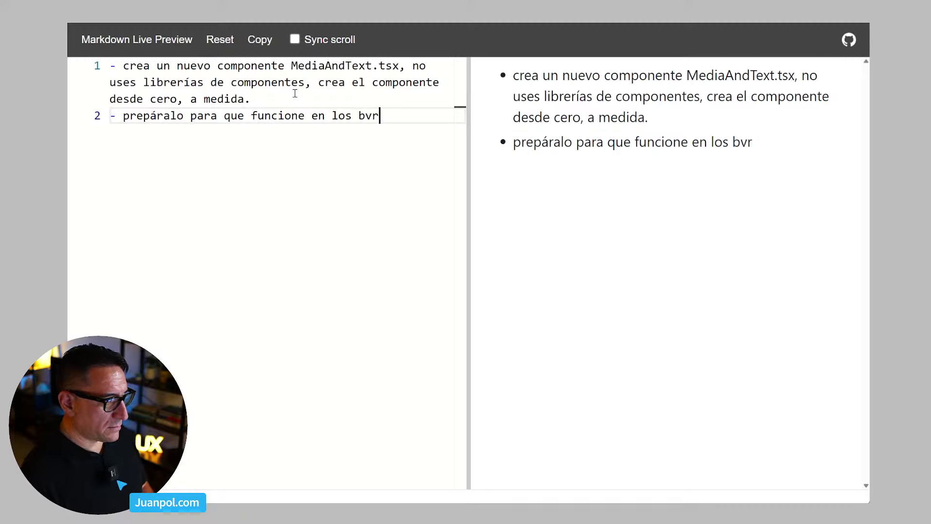
pyautogui.press('BackSpace')
pyautogui.press('BackSpace')
pyautogui.write('reakpoints de')
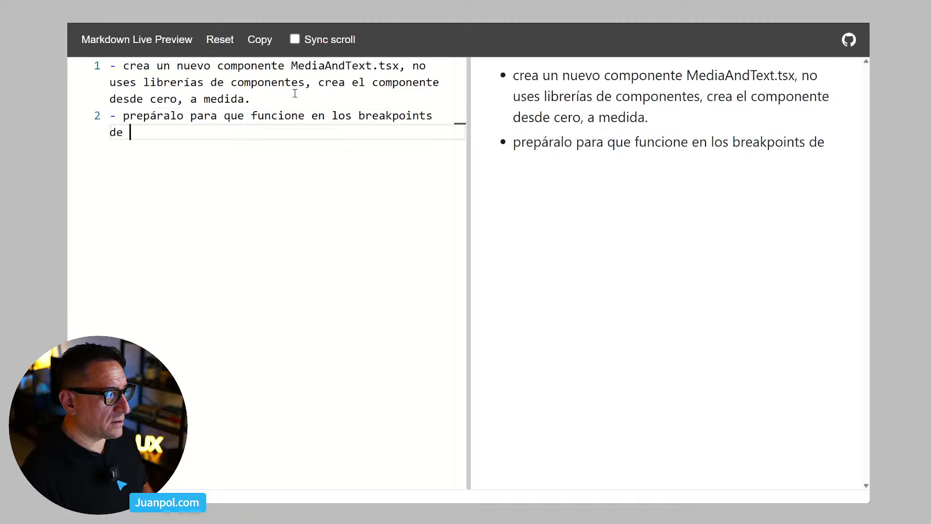
# Complete the second bullet with the breakpoint list "2x, xl, lg, md, sm y xs"
pyautogui.press('BackSpace')
pyautogui.press('BackSpace')
pyautogui.press('BackSpace')
pyautogui.write('2xl')
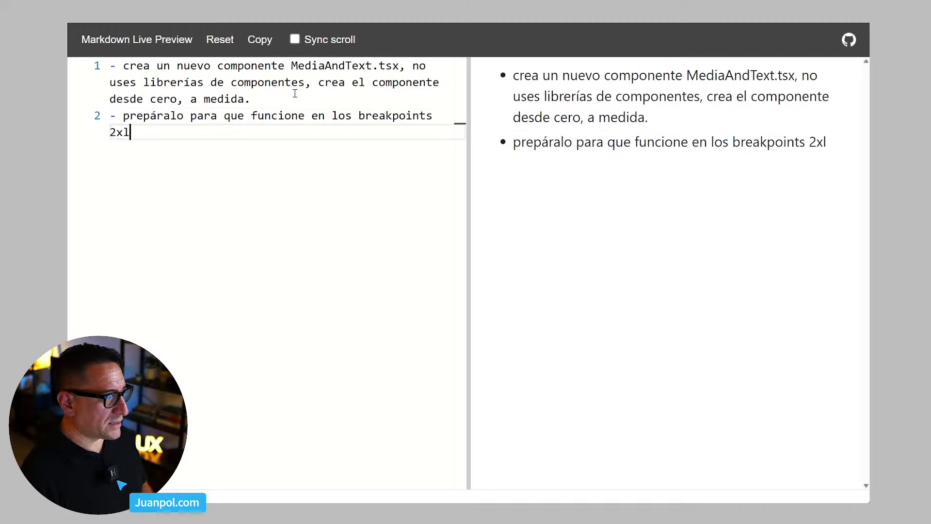
pyautogui.press('BackSpace')
pyautogui.write(', xl,')
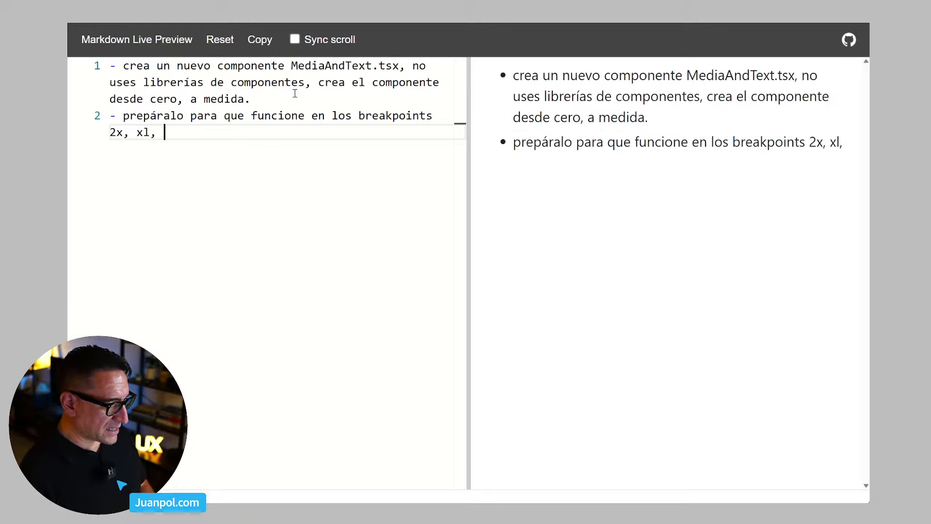
pyautogui.write('lg, ')
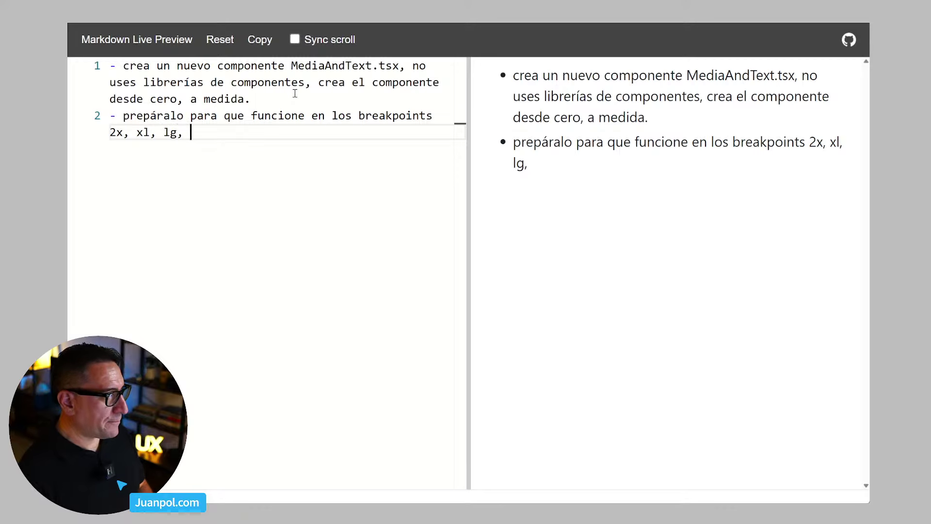
pyautogui.write('md, sm y xs')
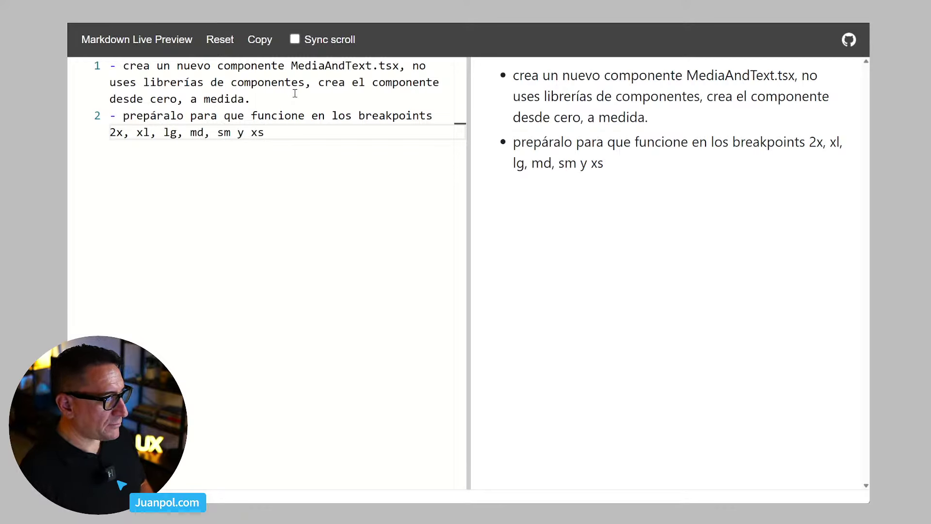
# Start a third bullet, look at the Portfolio UX - Components file in Figma, and begin the bullet's text with "crea na"
pyautogui.press('Return')
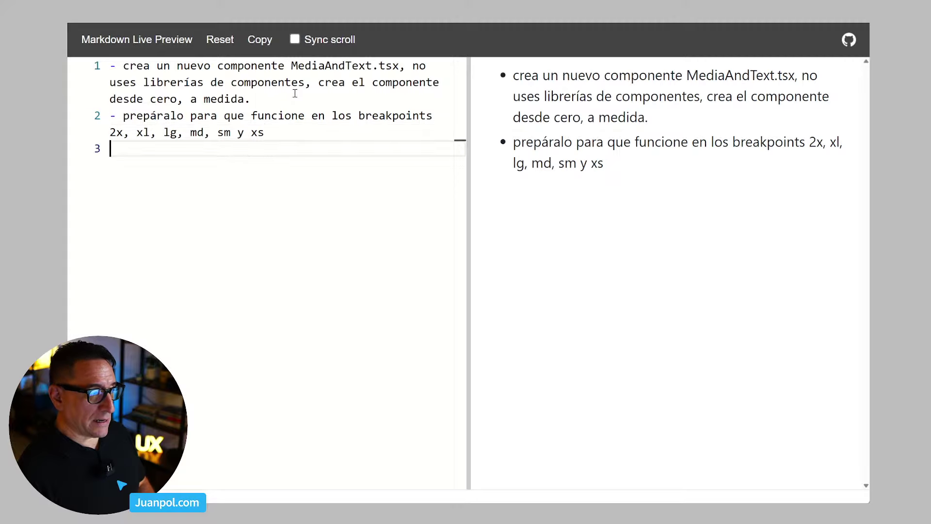
pyautogui.write('-')
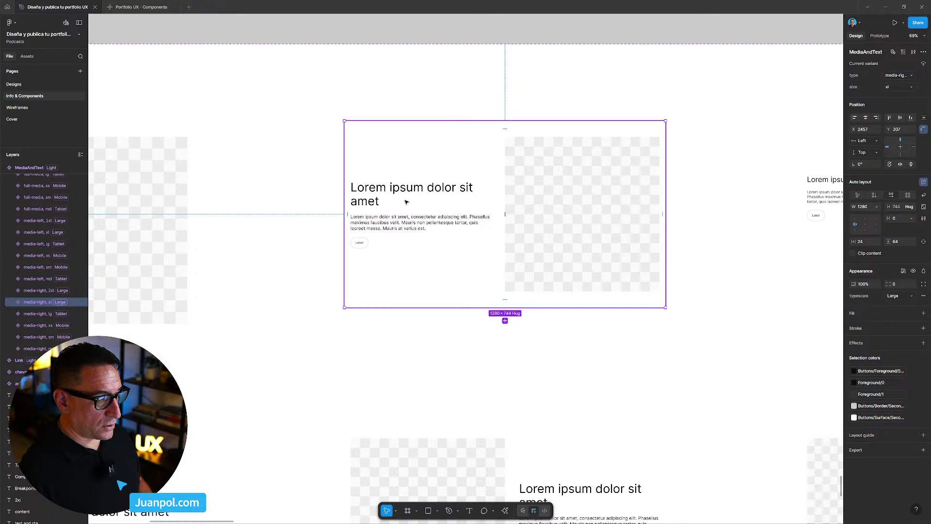
pyautogui.click(130, 8)
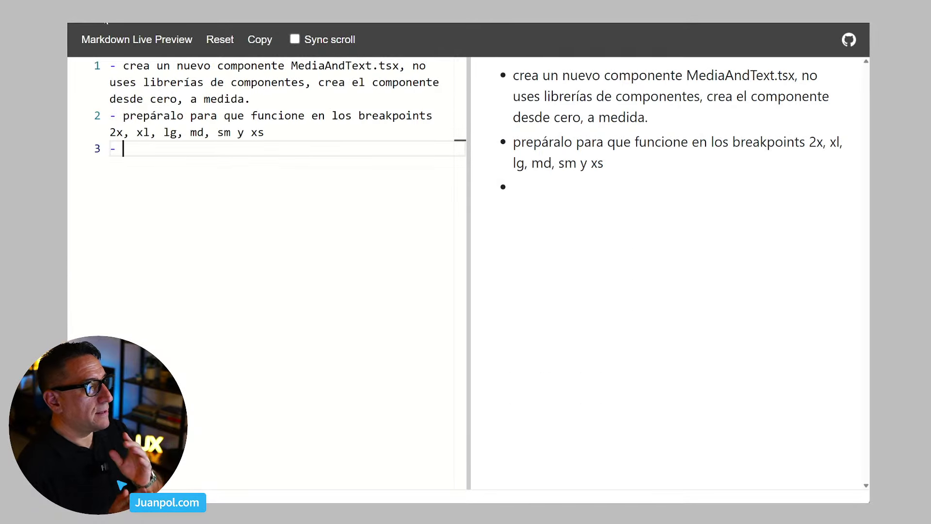
pyautogui.write('crea na')
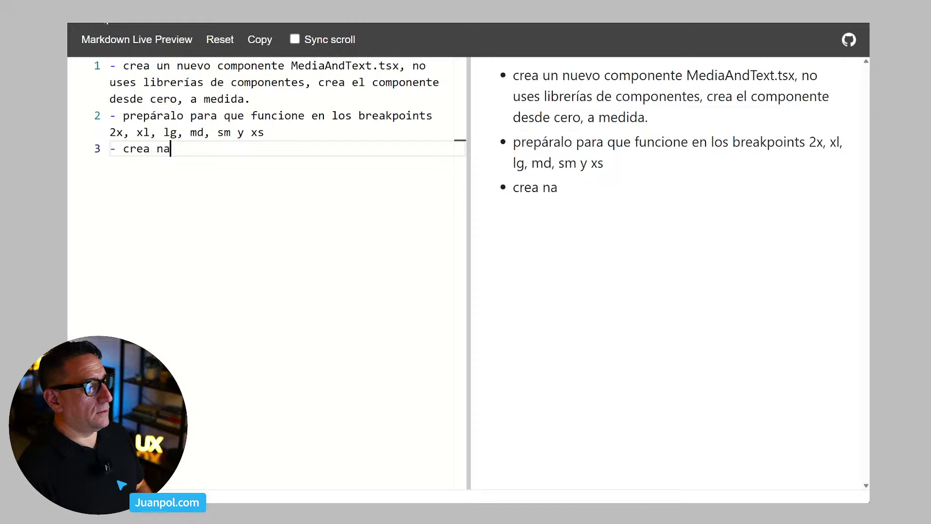
# Complete the third bullet so it reads "crea una variante con el contenido de texto a la derecha"
pyautogui.press('BackSpace')
pyautogui.press('BackSpace')
pyautogui.write('una')
pyautogui.write('rian')
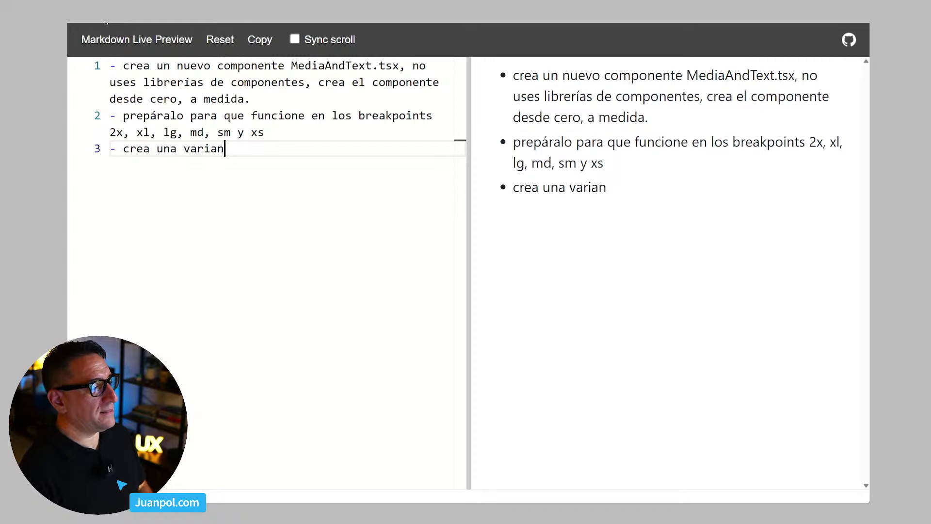
pyautogui.write('te conm')
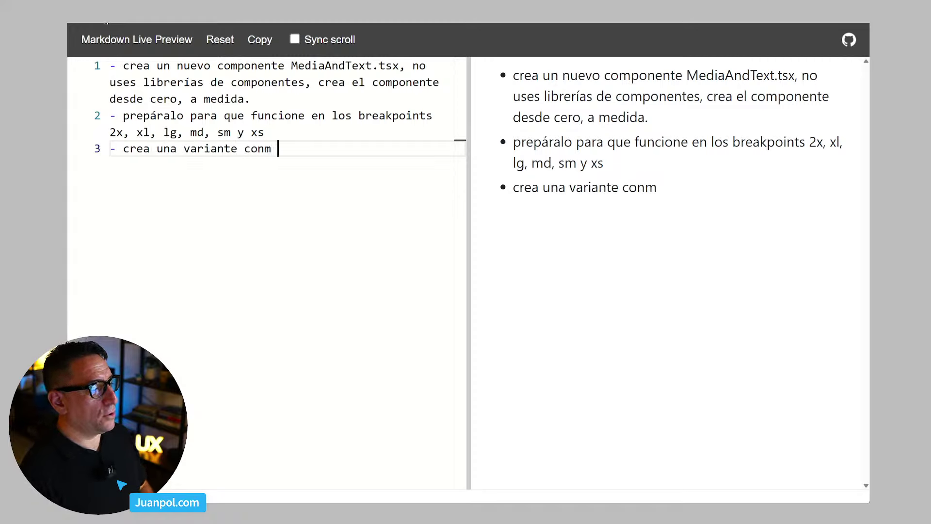
pyautogui.press('BackSpace')
pyautogui.press('BackSpace')
pyautogui.write('el contrenid')
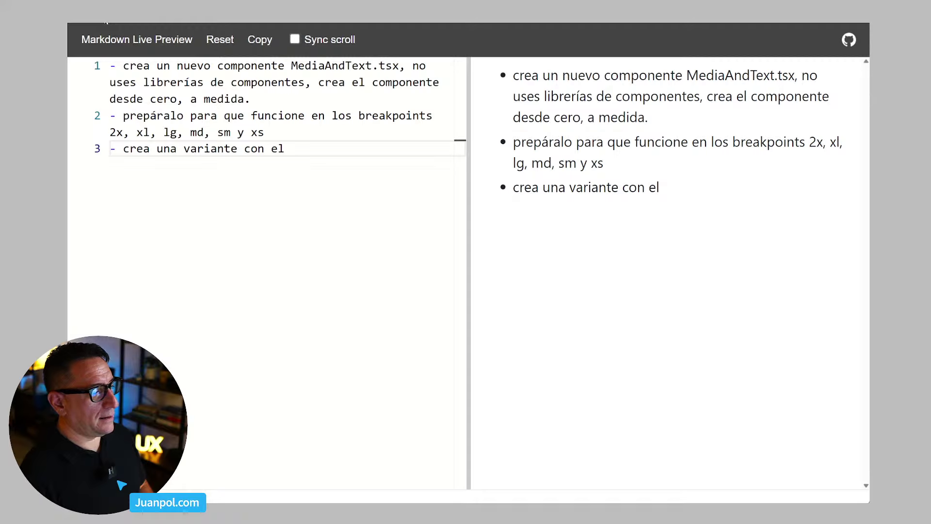
pyautogui.press('BackSpace')
pyautogui.press('BackSpace')
pyautogui.press('BackSpace')
pyautogui.press('BackSpace')
pyautogui.press('BackSpace')
pyautogui.write('eni')
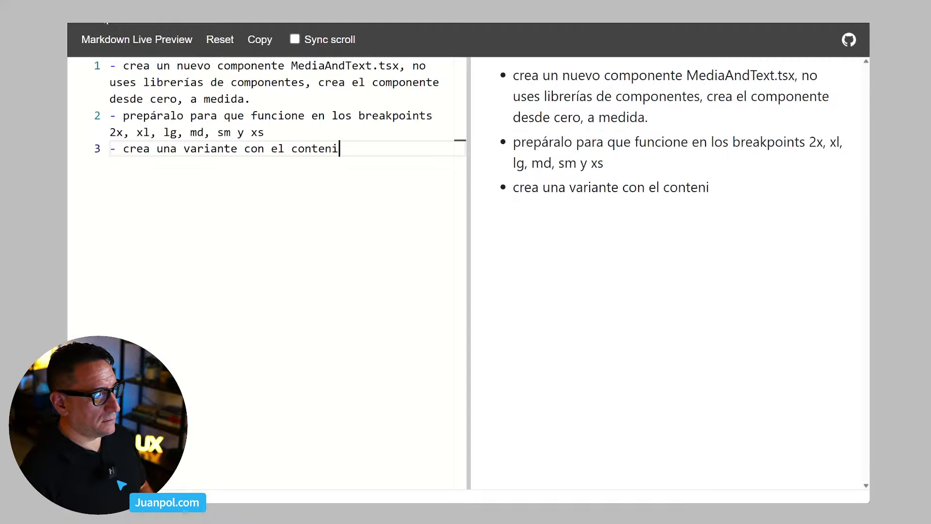
pyautogui.write('do de texto ')
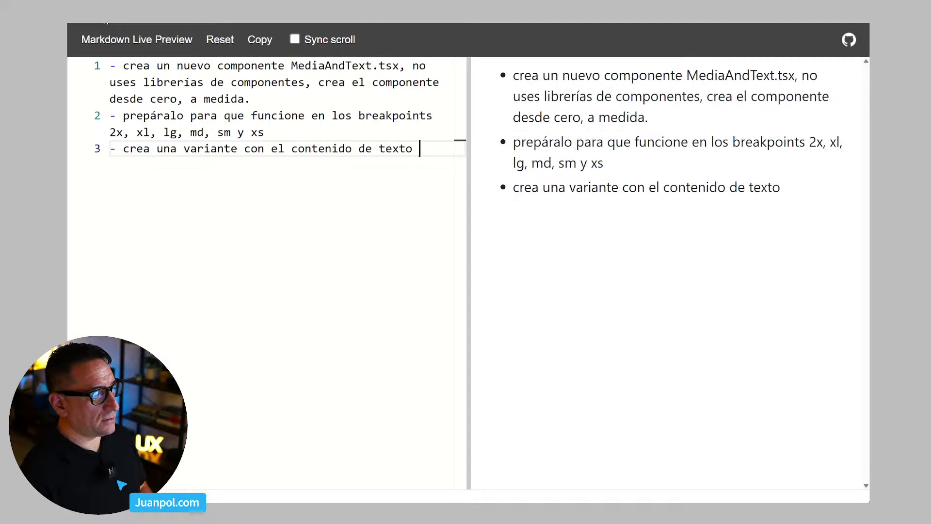
pyautogui.write('a la derecha')
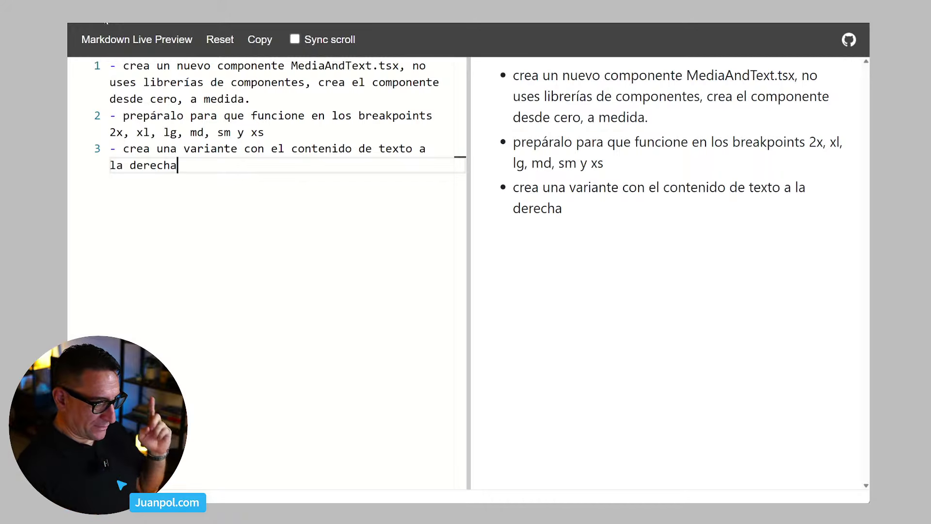
# Add a fourth bullet reading "añadelo en el apartado documentación"
pyautogui.press('Return')
pyautogui.write('- ')
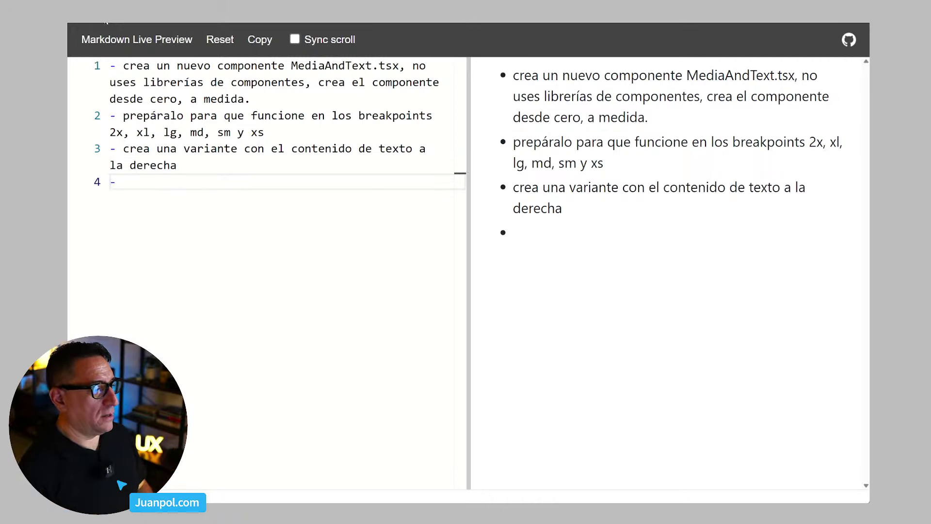
pyautogui.write('aña')
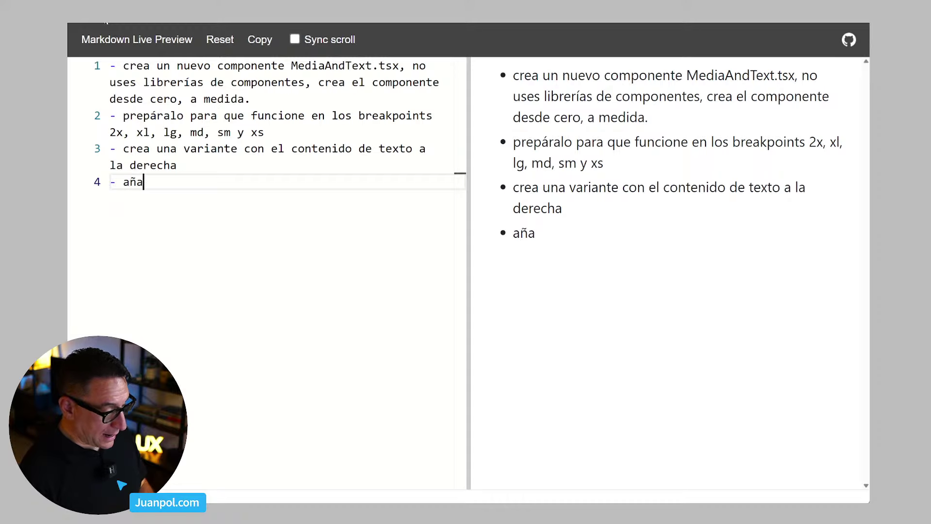
pyautogui.write('delo en')
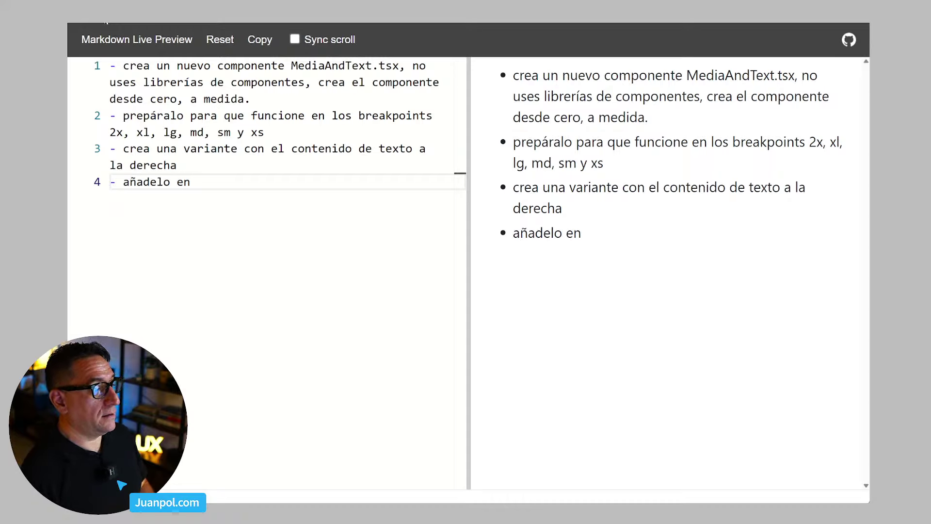
pyautogui.press('BackSpace')
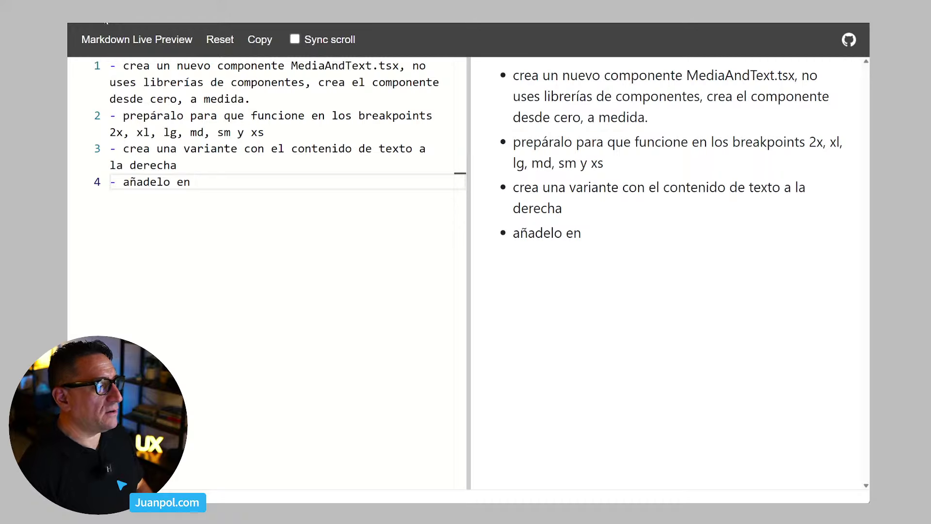
pyautogui.press('BackSpace')
pyautogui.press('BackSpace')
pyautogui.write('en el apar')
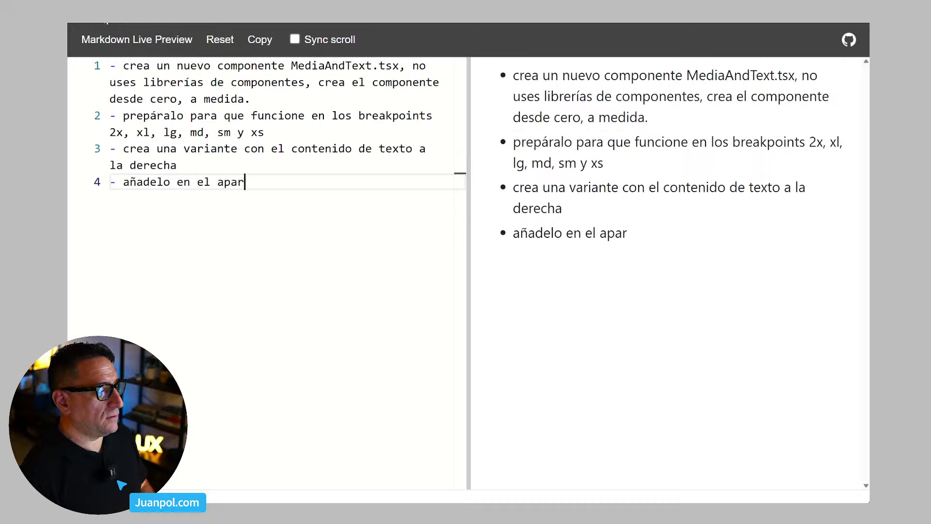
pyautogui.write('tado doc')
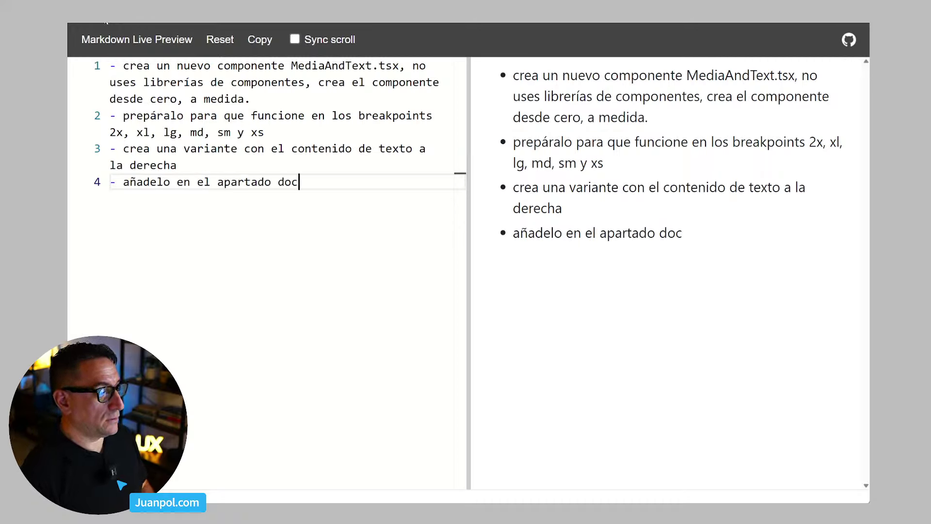
pyautogui.write('umentación')
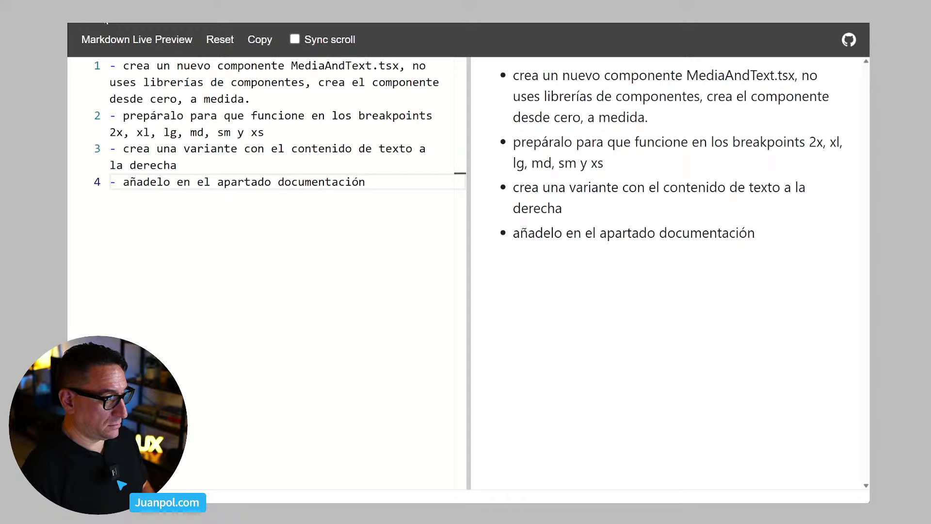
pyautogui.press('BackSpace')
pyautogui.press('BackSpace')
pyautogui.write('on.tsx')
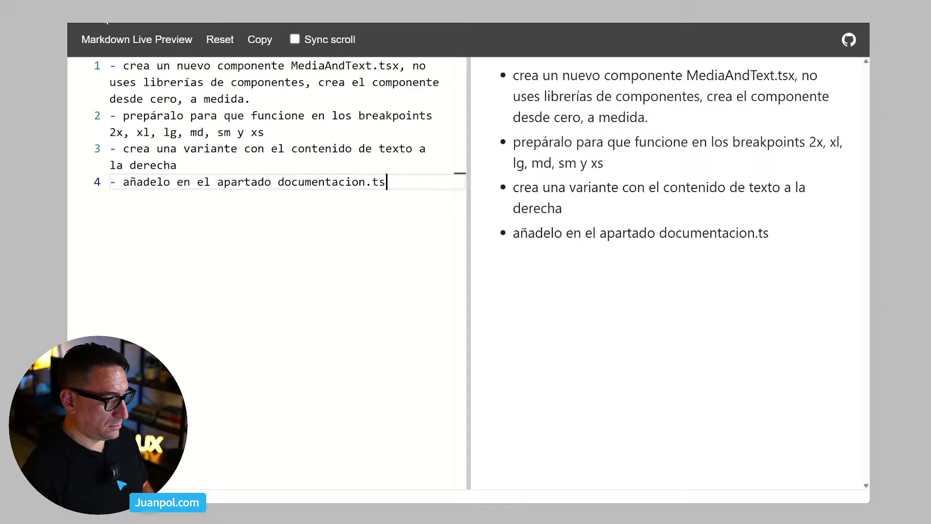
pyautogui.press('BackSpace')
pyautogui.press('BackSpace')
pyautogui.press('BackSpace')
pyautogui.press('BackSpace')
pyautogui.press('BackSpace')
pyautogui.press('BackSpace')
pyautogui.write('ón')
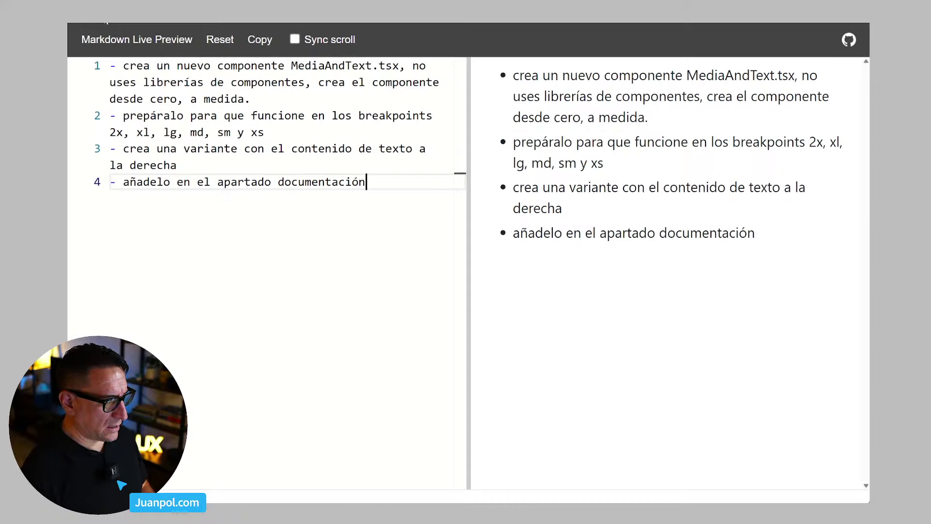
pyautogui.press('Return')
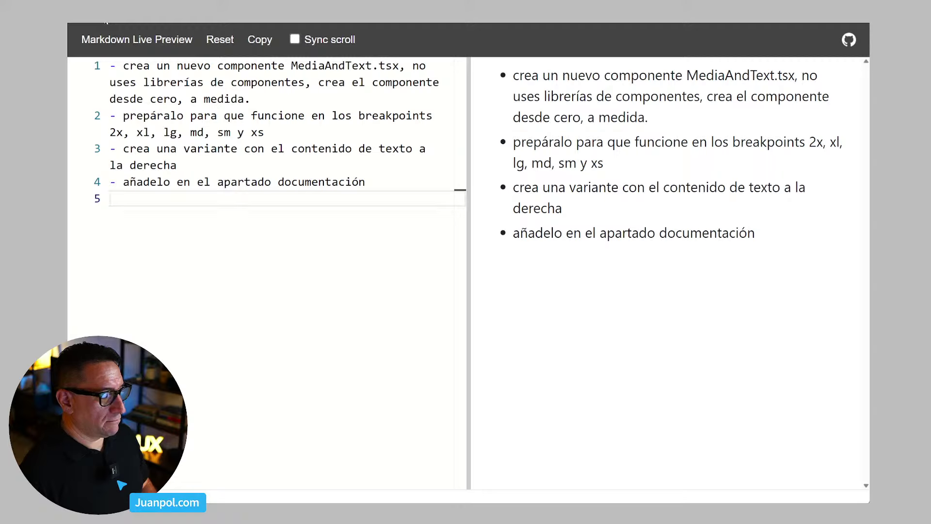
pyautogui.press('BackSpace')
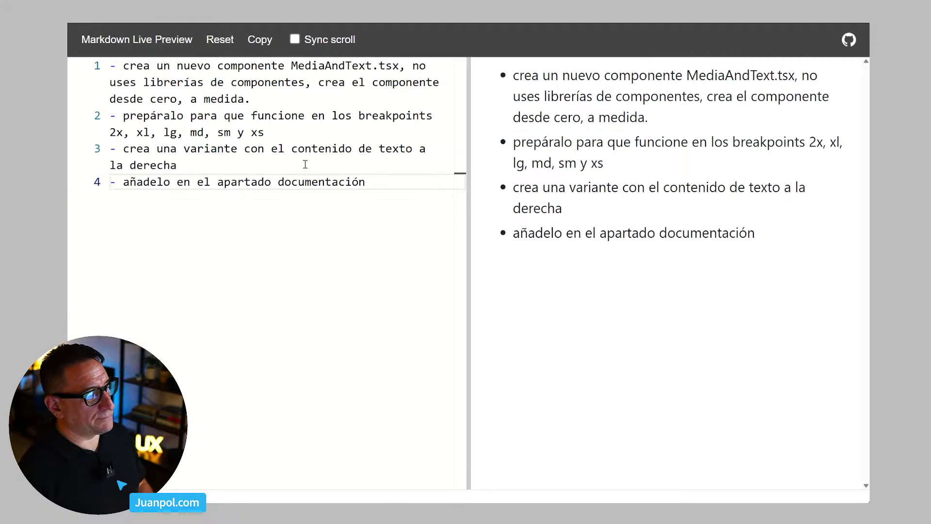
# Add a fifth bullet reading "haz que funcione bien en light mode y dark mode"
pyautogui.press('Return')
pyautogui.write('- ')
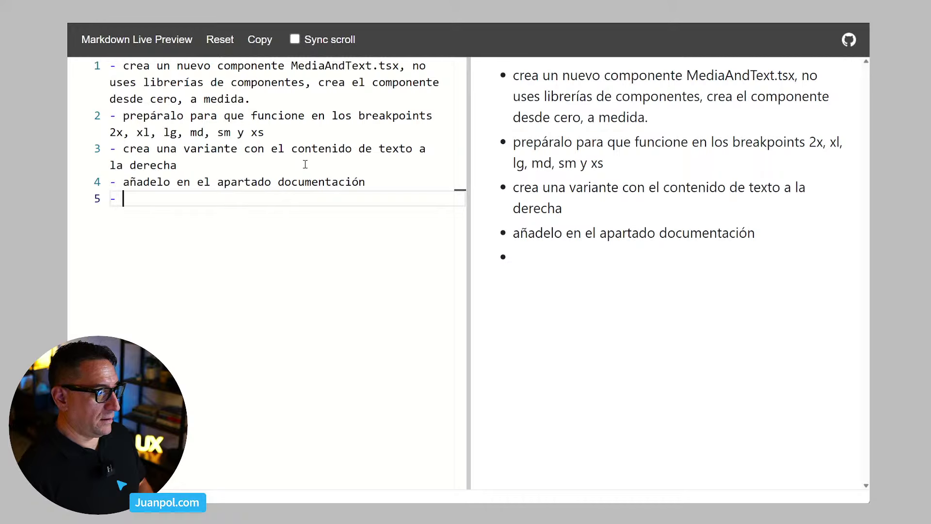
pyautogui.write('haz que funcio')
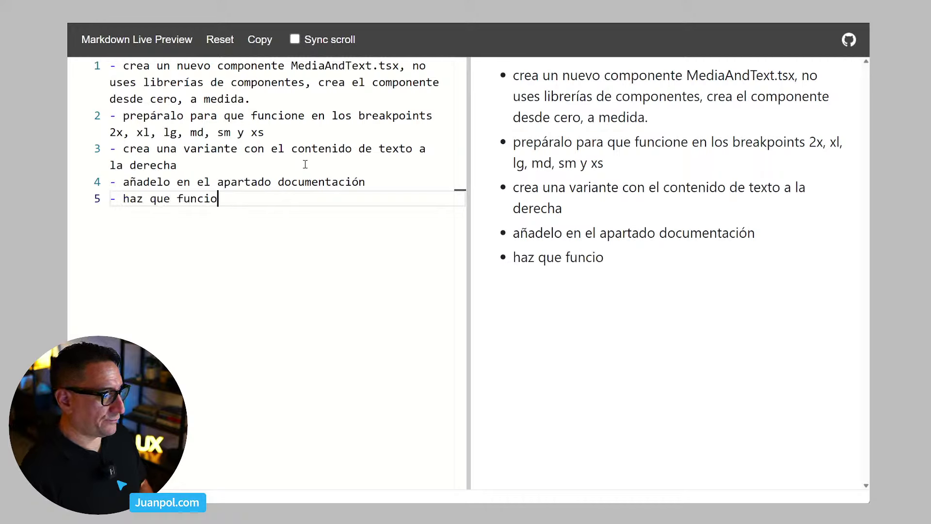
pyautogui.write('ne bien en lig')
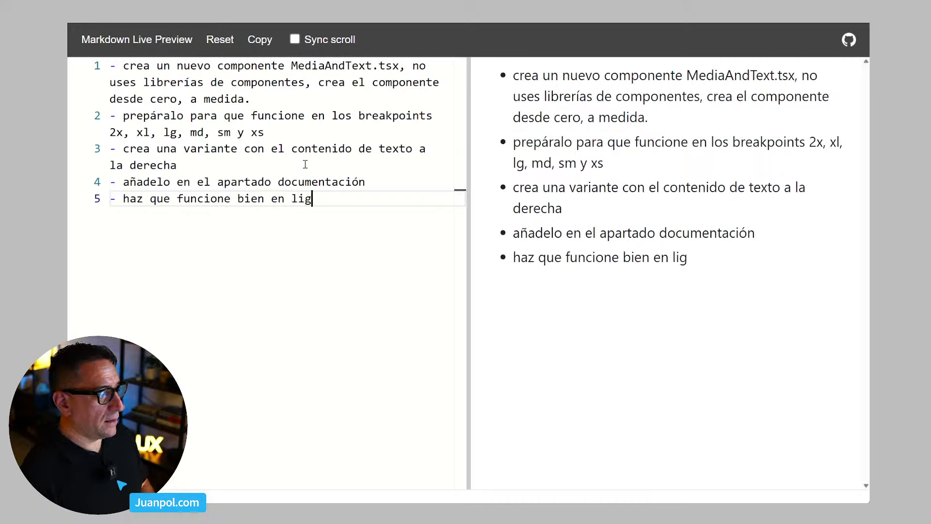
pyautogui.write('ht')
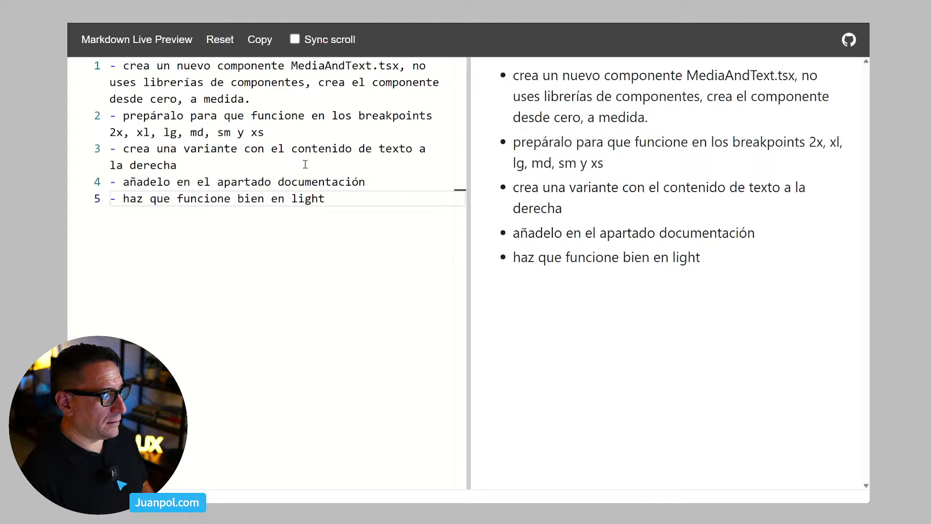
pyautogui.write(' mode y dark mode')
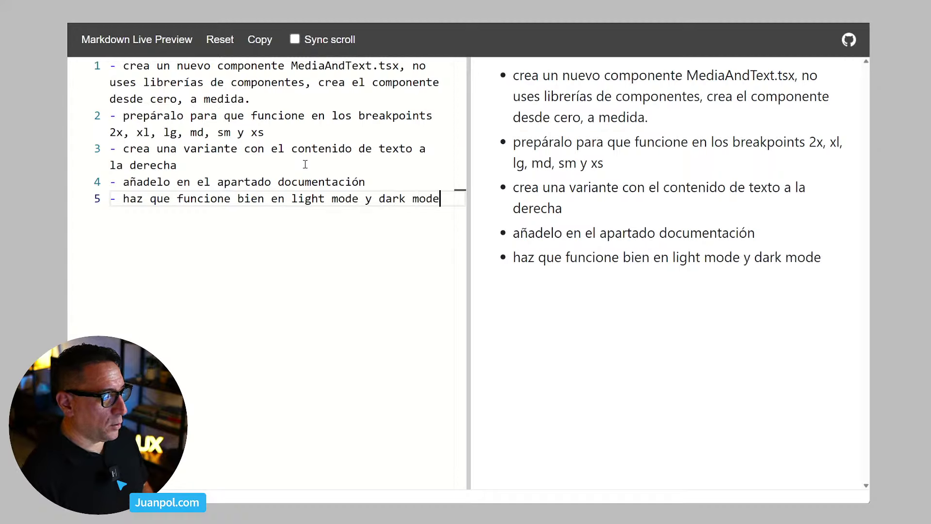
# Copy all five prompt bullets into the Figma Make chat of the Portfolio UX - Components file and submit them
pyautogui.moveTo(450, 202); pyautogui.dragTo(110, 65)
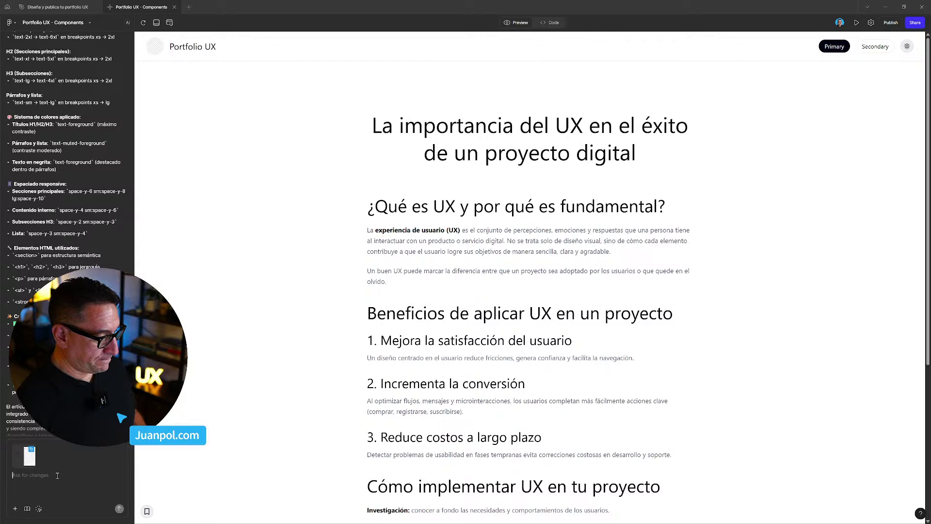
pyautogui.hotkey('ctrl', 'v')
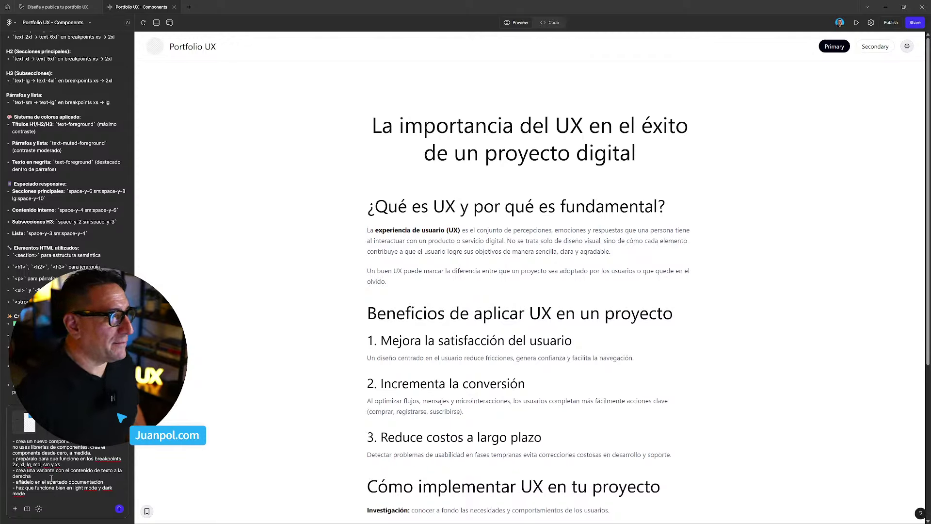
pyautogui.click(51, 478)
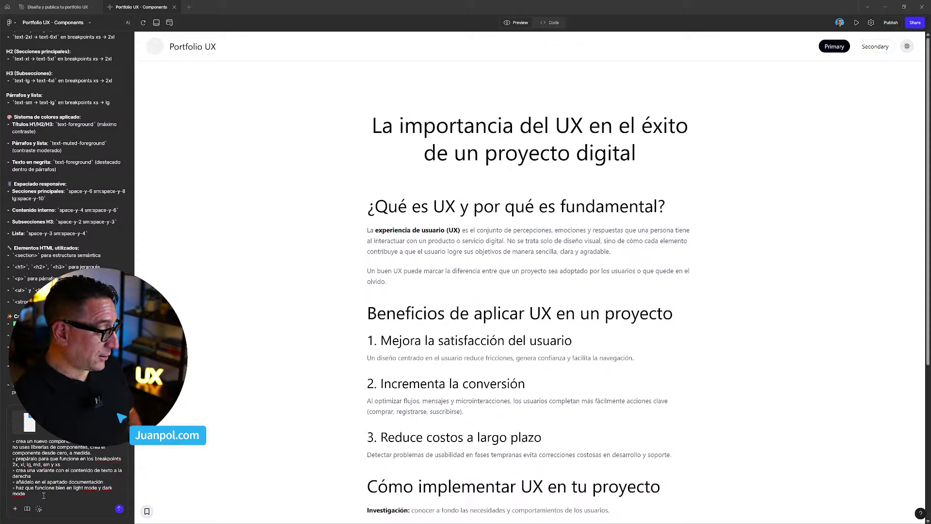
pyautogui.press('Return')
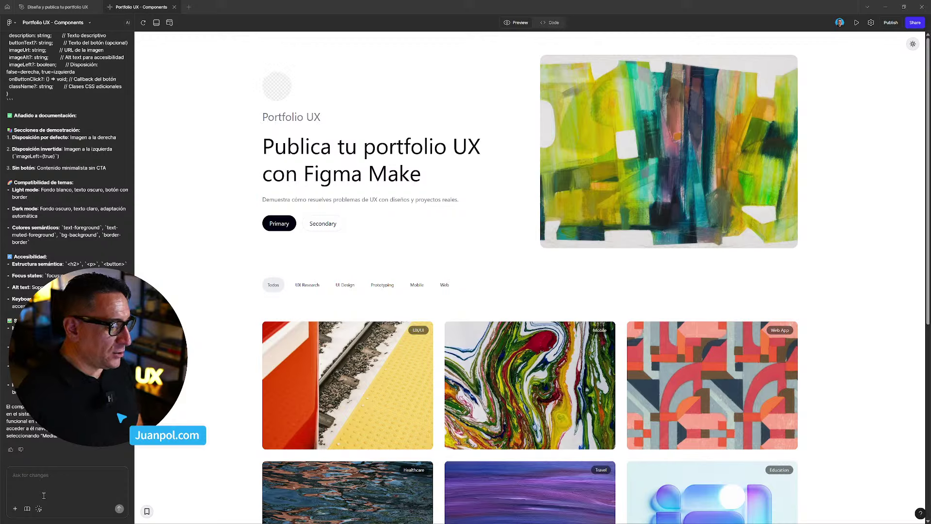
pyautogui.click(44, 495)
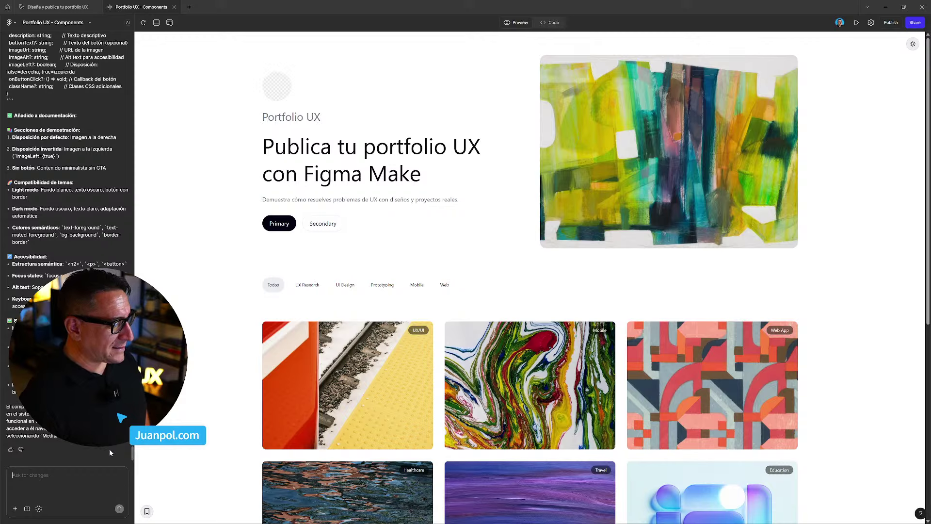
pyautogui.click(326, 224)
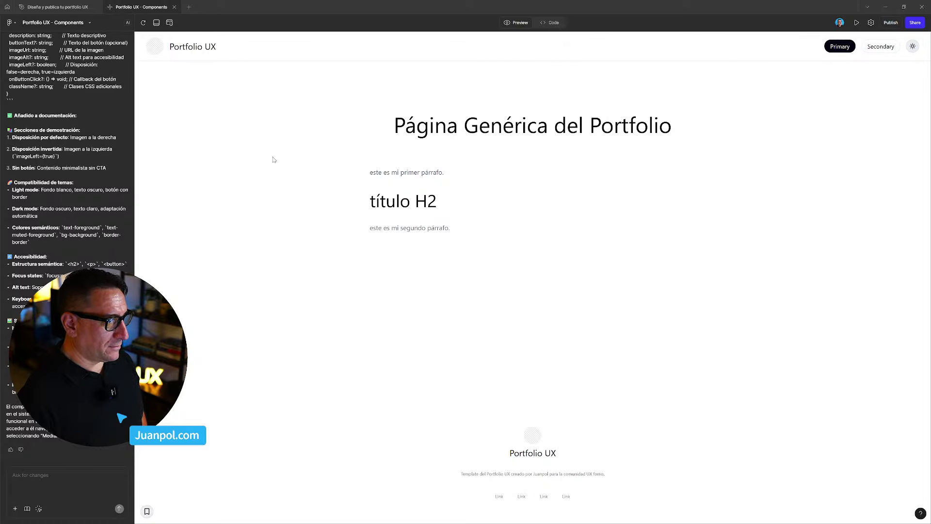
pyautogui.click(154, 46)
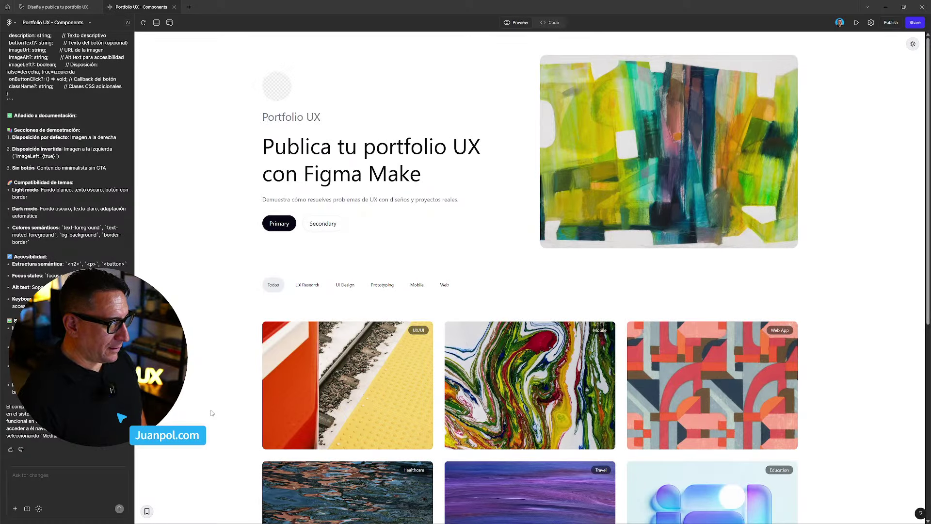
# Open the MediaAndText entry in the preview's component documentation and review its default, inverted and no-button layouts
pyautogui.scroll(-7, 211, 414)
pyautogui.click(148, 512)
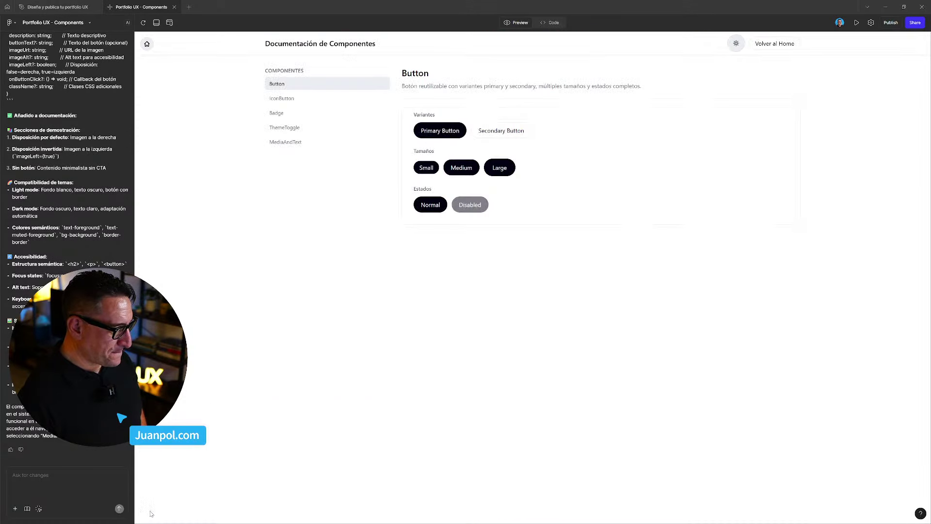
pyautogui.click(291, 142)
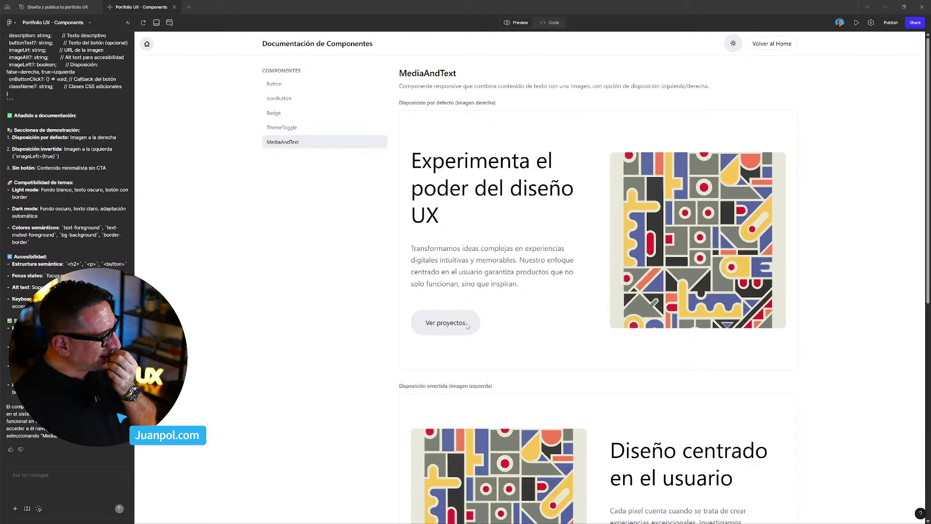
pyautogui.scroll(-1, 416, 321)
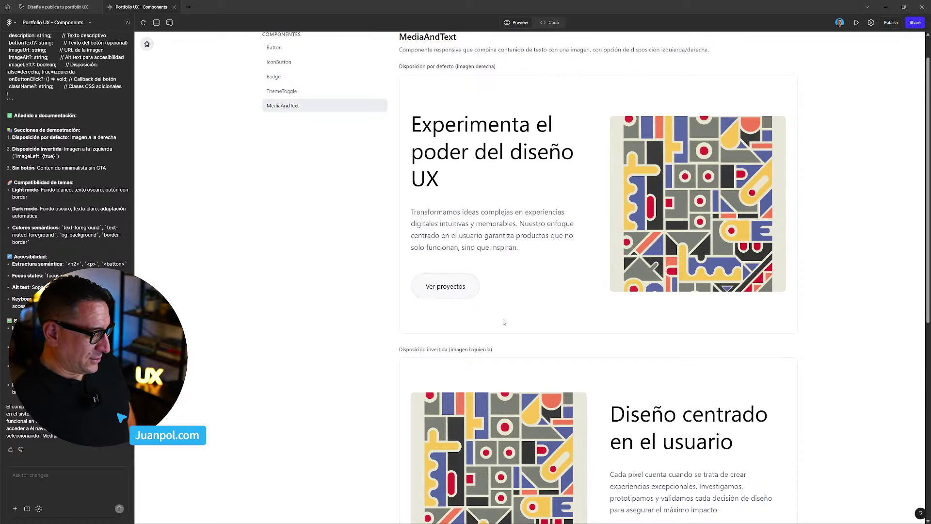
pyautogui.scroll(-5, 504, 323)
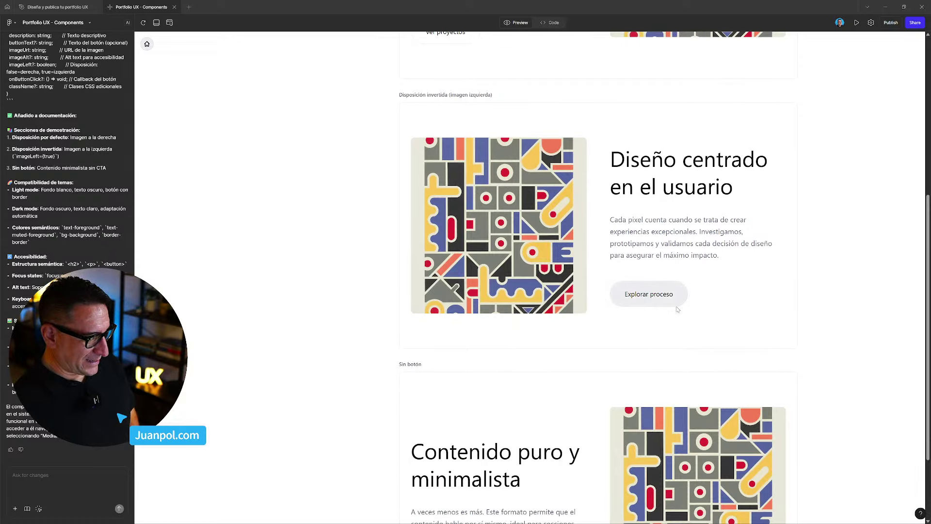
pyautogui.scroll(-2, 676, 308)
pyautogui.scroll(4, 596, 414)
pyautogui.scroll(-4, 596, 413)
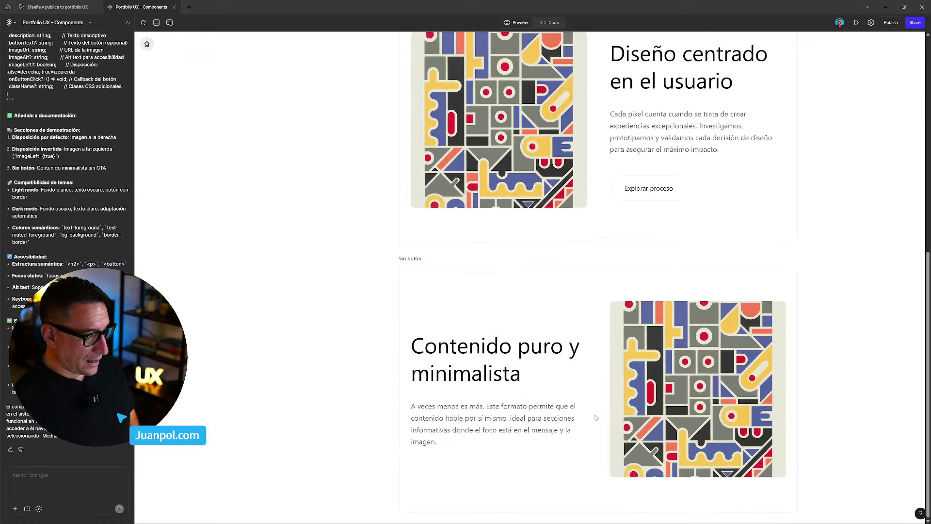
pyautogui.scroll(7, 469, 409)
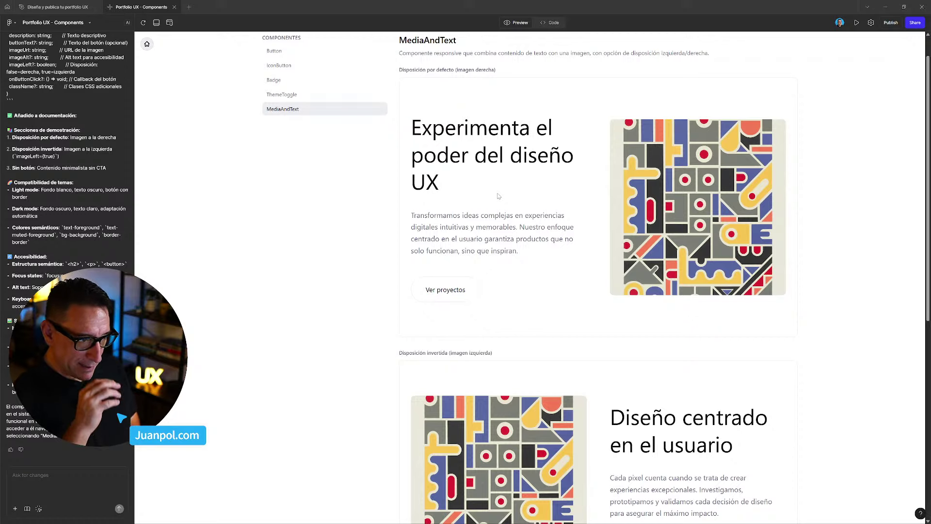
# Look through the inverted and no-button MediaAndText examples and return to the start of the documentation page
pyautogui.scroll(-3, 499, 196)
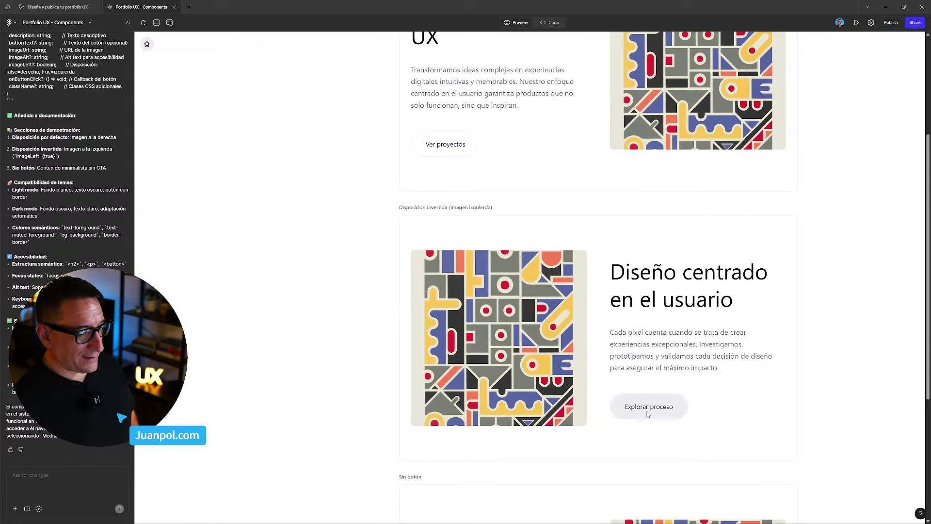
pyautogui.scroll(-4, 630, 408)
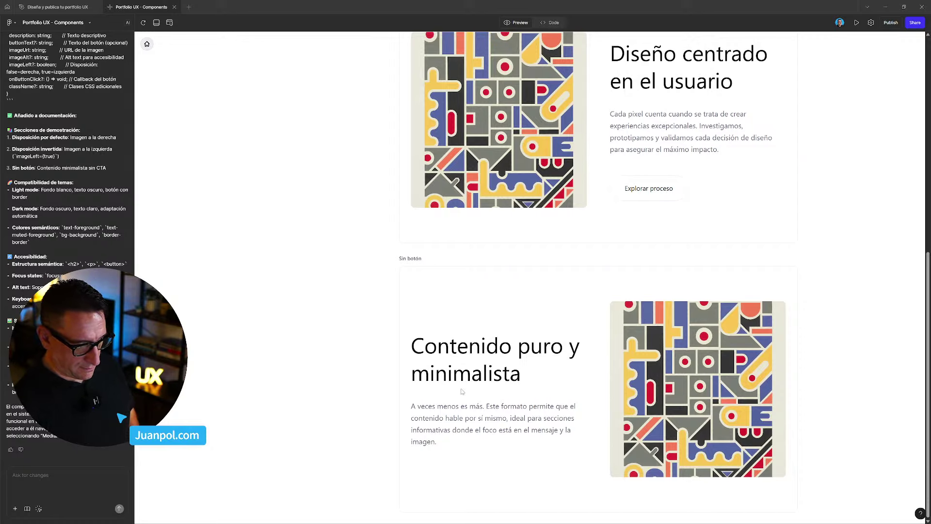
pyautogui.scroll(8, 367, 226)
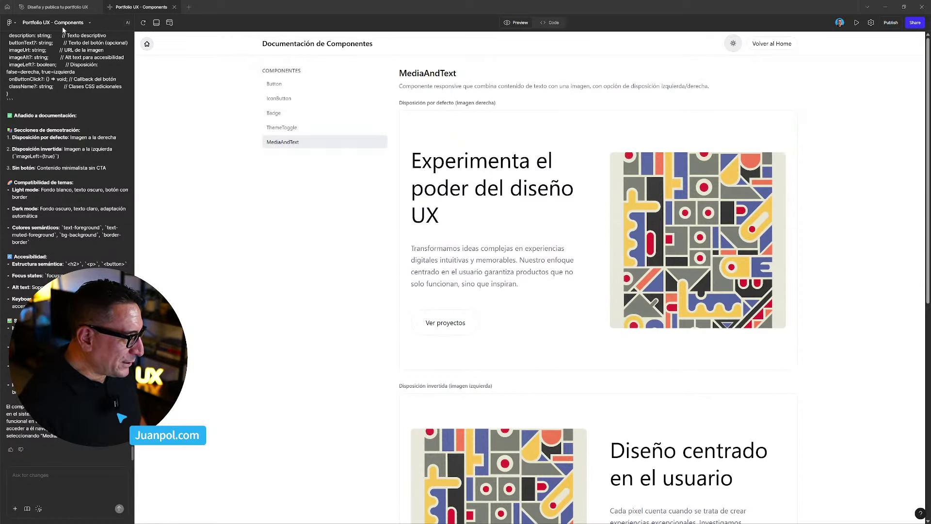
# In the "Diseña y publica tu portfolio UX" design file, inspect the properties of the button nested in the media-right xl variant
pyautogui.click(58, 8)
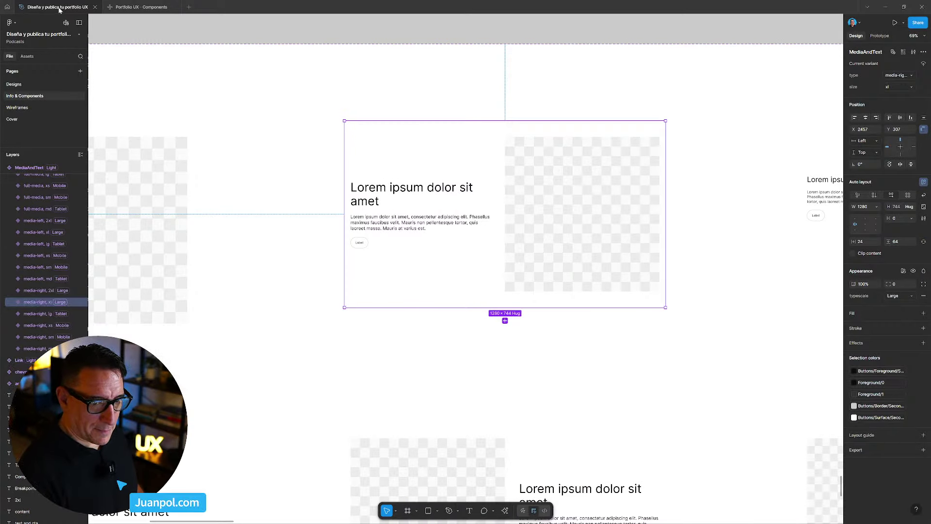
pyautogui.scroll(5, 363, 253)
pyautogui.doubleClick(363, 243)
pyautogui.doubleClick(363, 243)
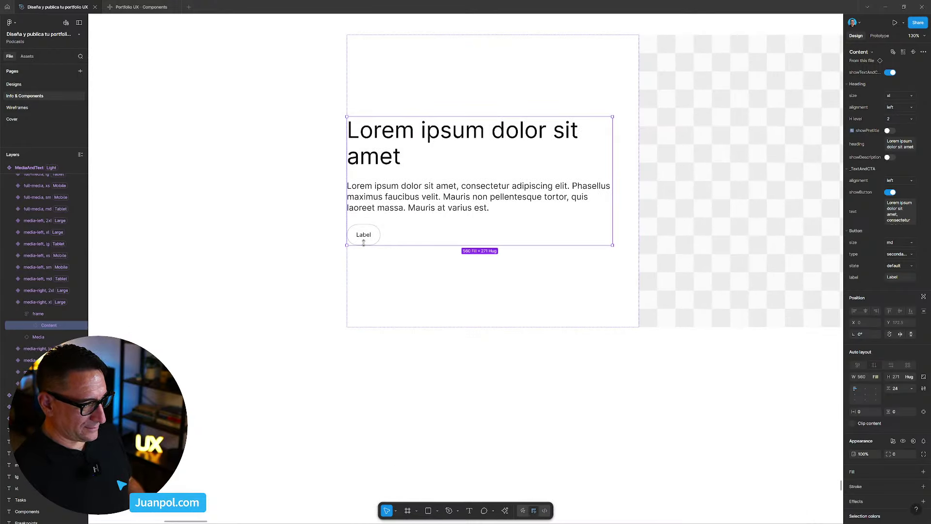
pyautogui.doubleClick(363, 242)
pyautogui.doubleClick(365, 242)
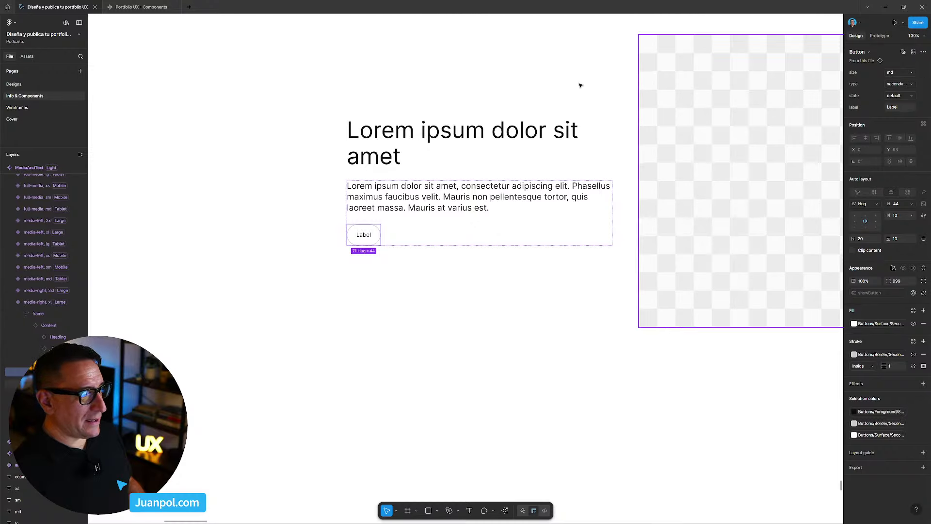
# Back in the Portfolio UX - Components file, check the Button documentation's variants and sizes and reopen the MediaAndText entry
pyautogui.click(137, 7)
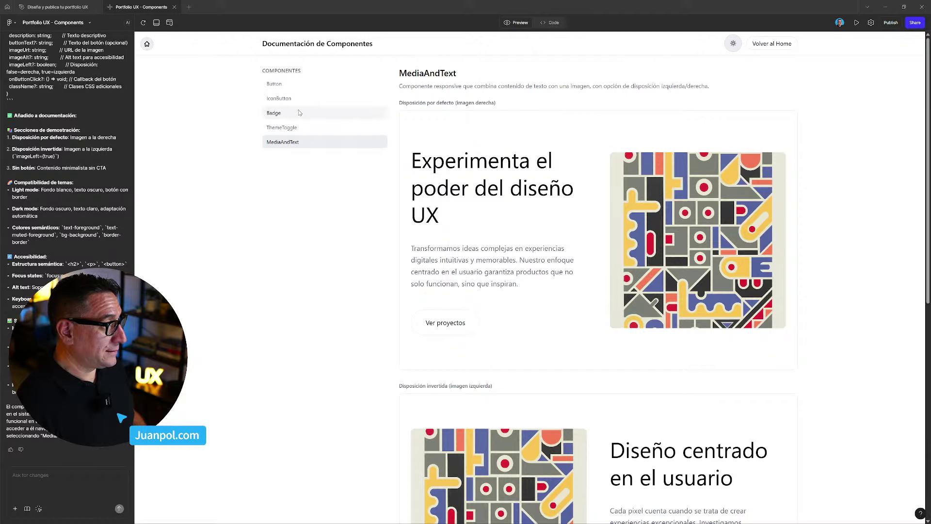
pyautogui.click(280, 85)
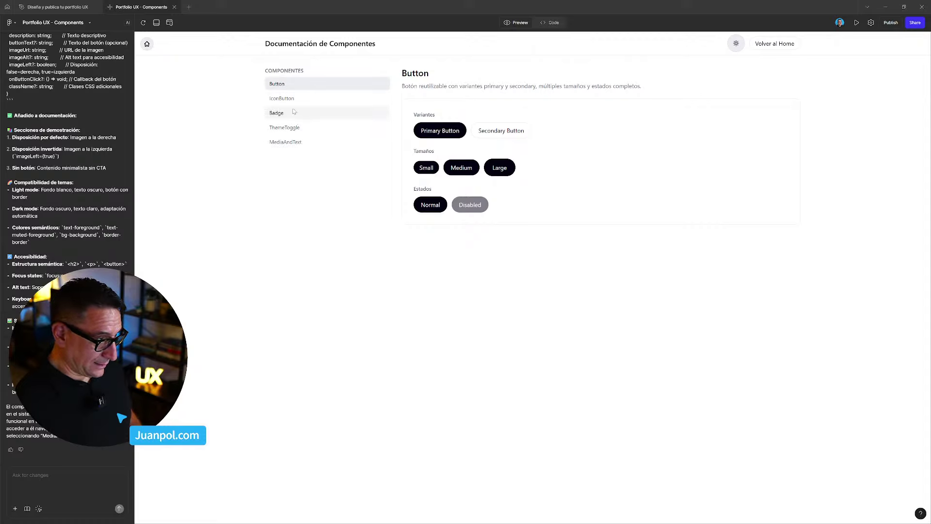
pyautogui.click(294, 144)
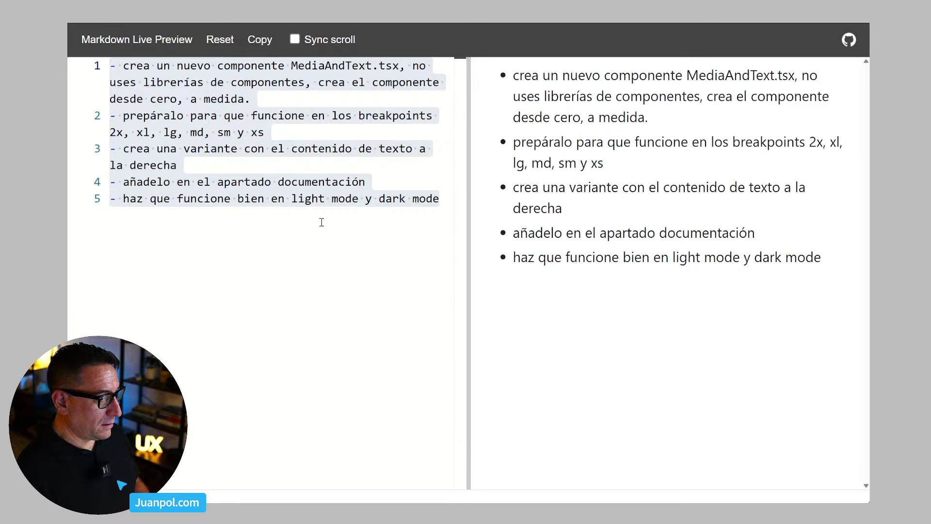
# In Markdown Live Preview, replace all five old prompt bullets with a single empty bullet
pyautogui.click(380, 200)
pyautogui.moveTo(443, 202); pyautogui.dragTo(82, 58)
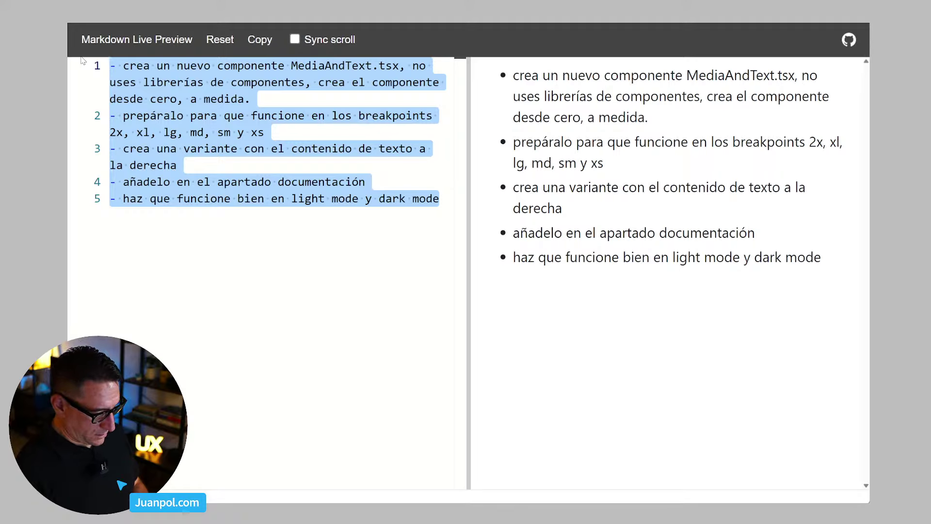
pyautogui.write('-')
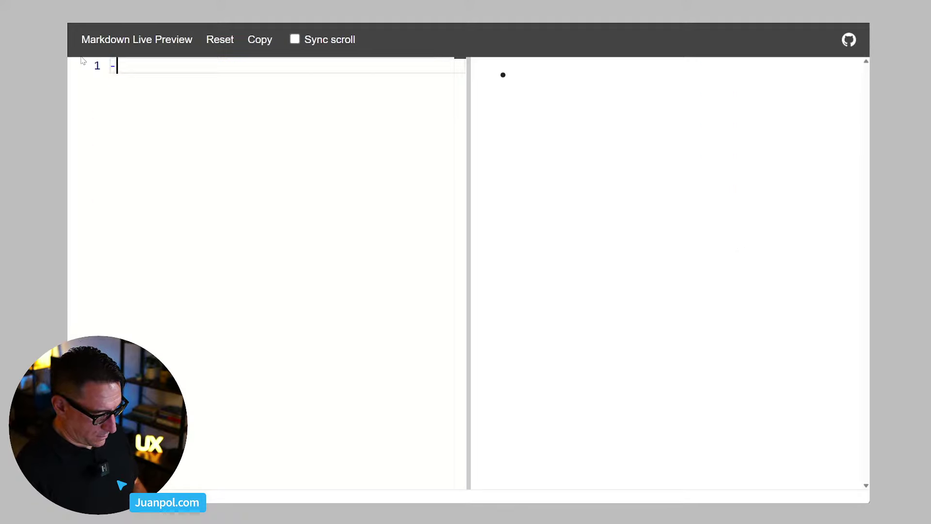
pyautogui.write(' ajustr')
pyautogui.press('BackSpace')
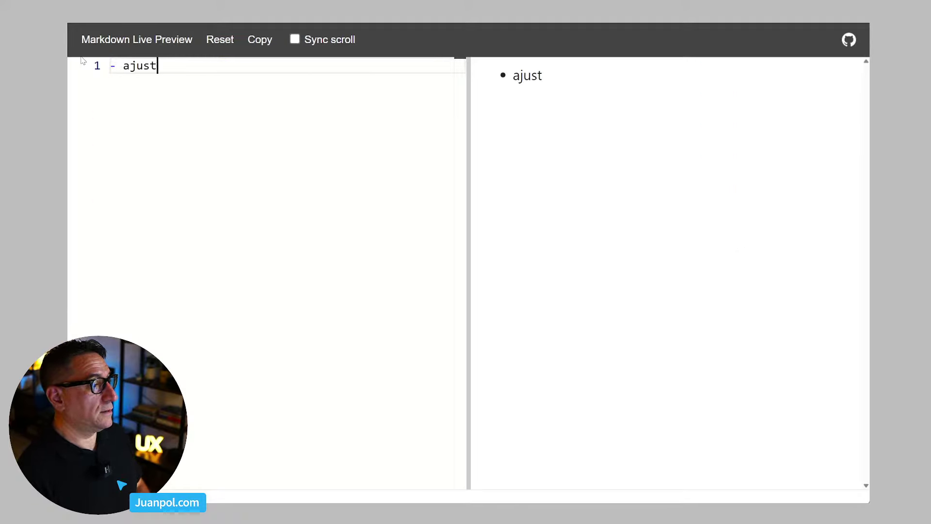
pyautogui.press('BackSpace')
pyautogui.write('ta el tamañ')
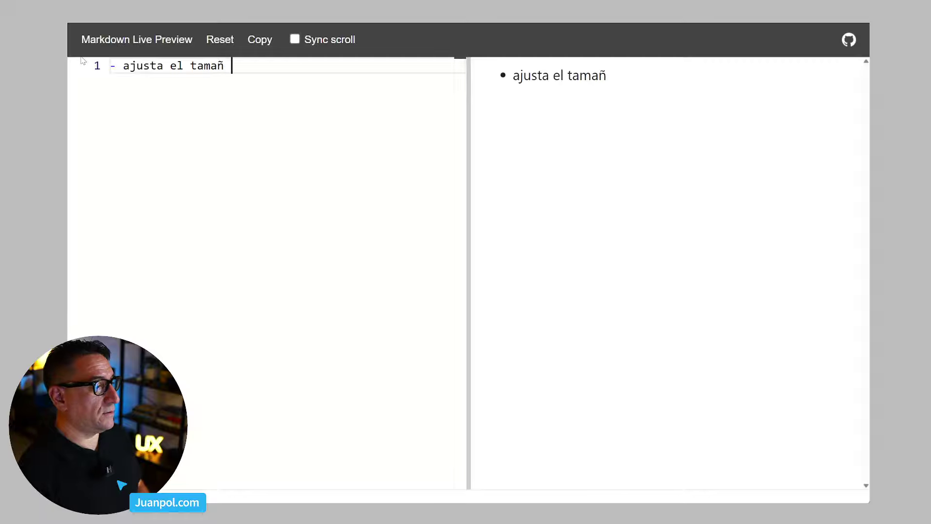
pyautogui.press('BackSpace')
pyautogui.press('BackSpace')
pyautogui.press('BackSpace')
pyautogui.press('BackSpace')
pyautogui.press('BackSpace')
pyautogui.press('BackSpace')
pyautogui.press('BackSpace')
pyautogui.press('BackSpace')
pyautogui.press('BackSpace')
pyautogui.press('BackSpace')
pyautogui.press('BackSpace')
pyautogui.press('BackSpace')
pyautogui.press('BackSpace')
pyautogui.press('BackSpace')
pyautogui.press('BackSpace')
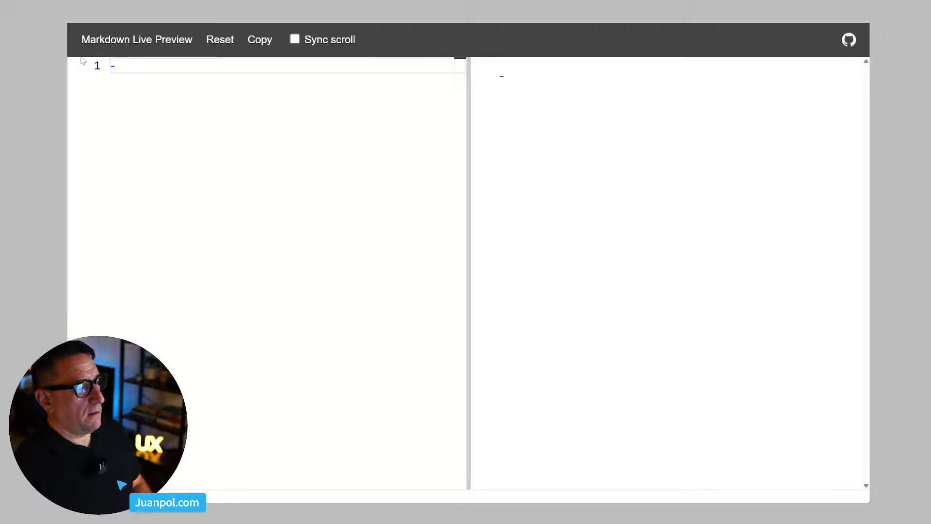
pyautogui.write('iut')
pyautogui.press('BackSpace')
pyautogui.press('BackSpace')
pyautogui.press('BackSpace')
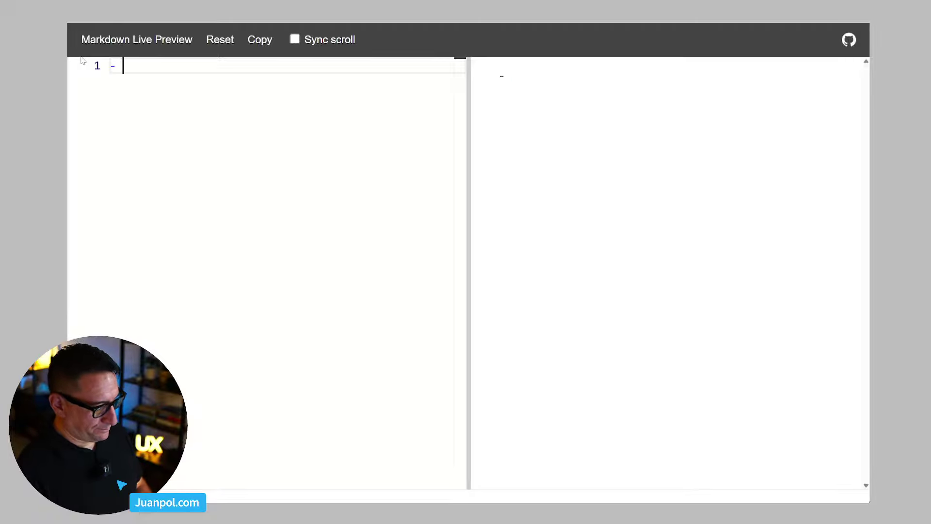
# Write the first bullet as "utiliza instancias del componente Button.tsx en el componente MediaAndText.tsx" and start a new line
pyautogui.write('utiulki')
pyautogui.press('BackSpace')
pyautogui.press('BackSpace')
pyautogui.press('BackSpace')
pyautogui.press('BackSpace')
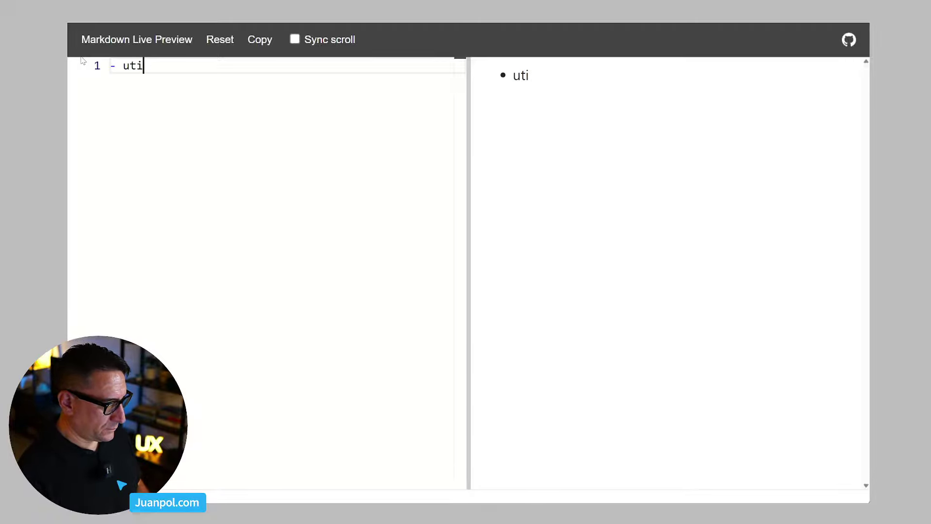
pyautogui.write('liza int')
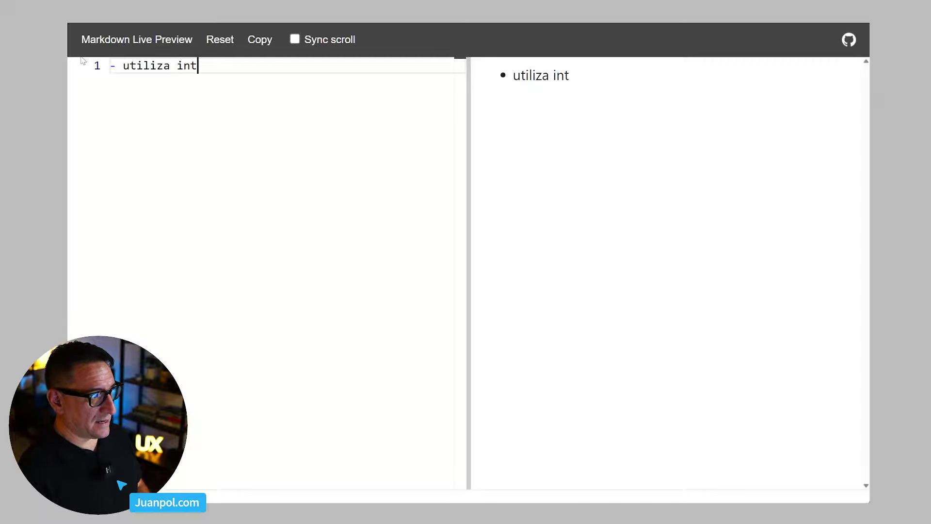
pyautogui.press('BackSpace')
pyautogui.write('stancias')
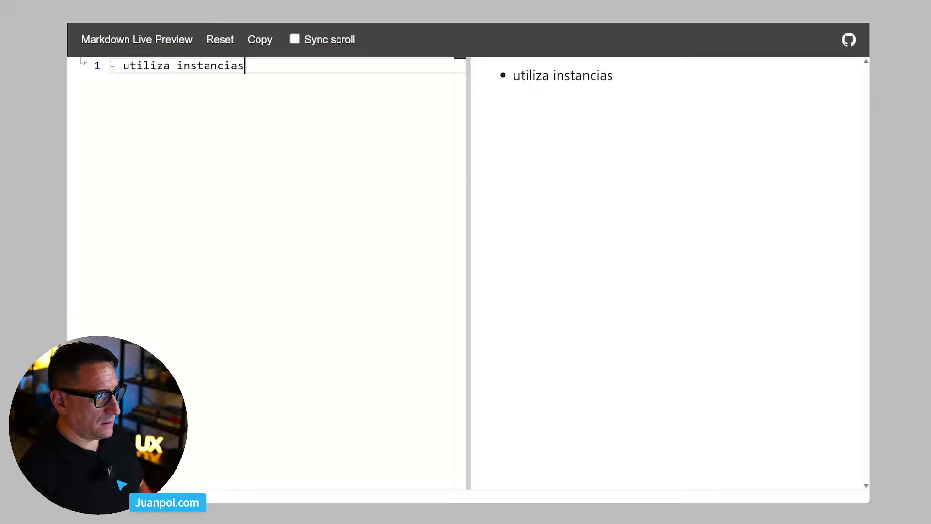
pyautogui.write(' del componente gut')
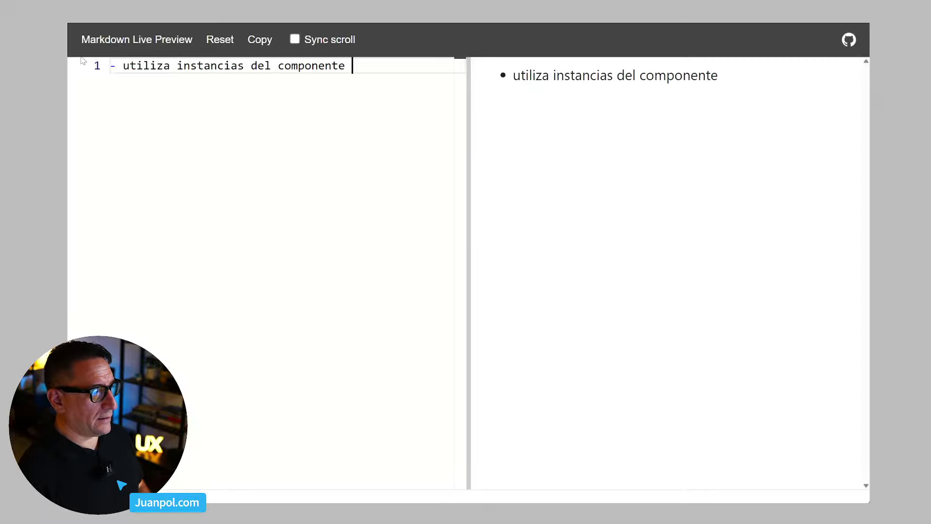
pyautogui.press('BackSpace')
pyautogui.press('BackSpace')
pyautogui.press('BackSpace')
pyautogui.write('Button')
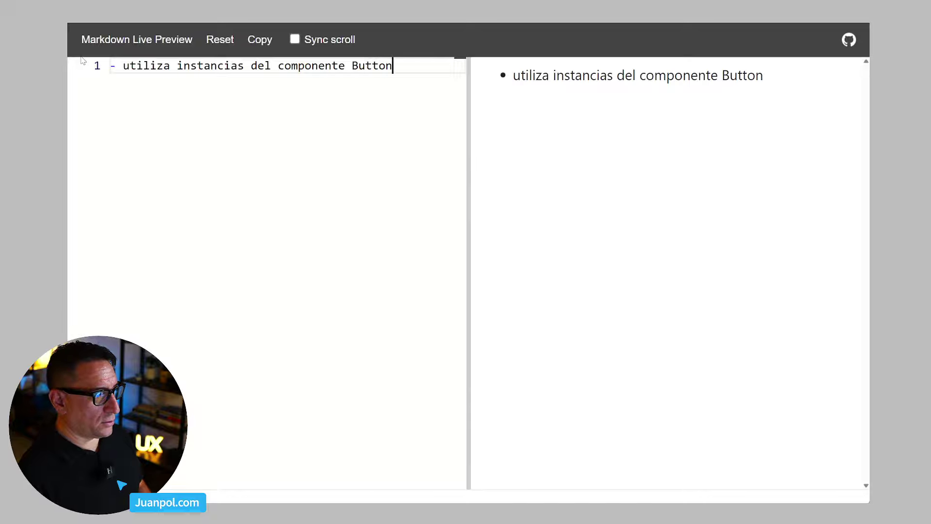
pyautogui.write('.tsx')
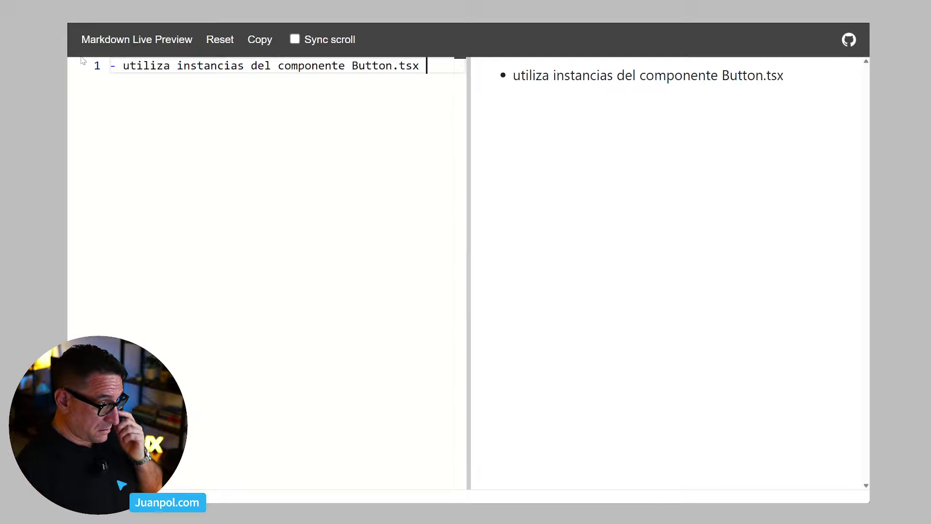
pyautogui.write('en ')
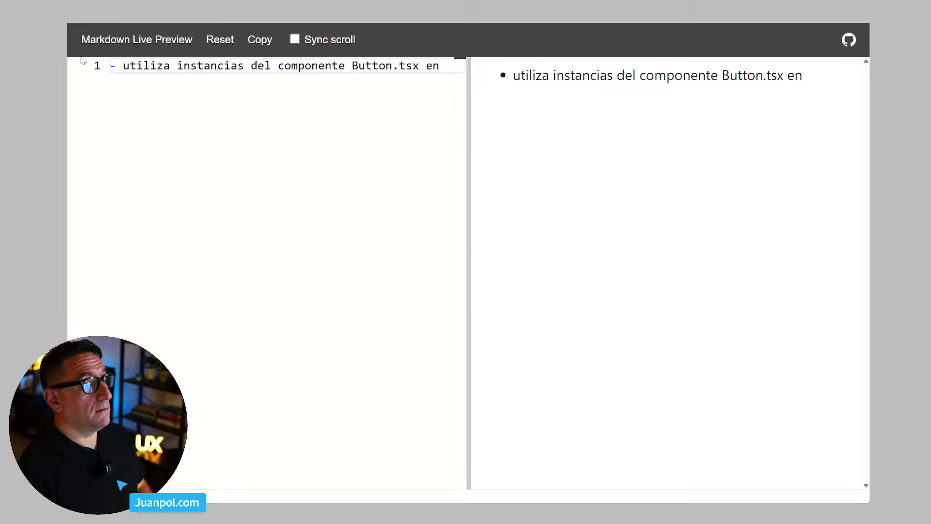
pyautogui.write('tod')
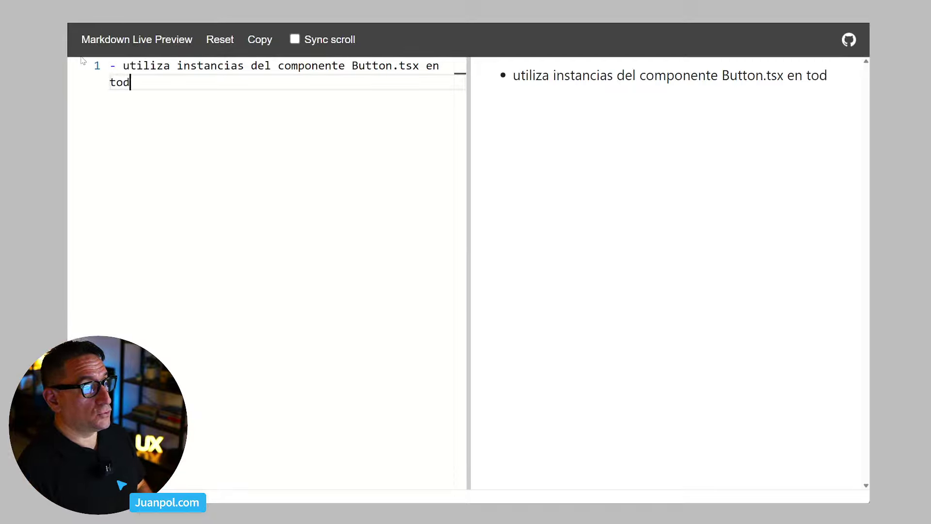
pyautogui.press('BackSpace')
pyautogui.press('BackSpace')
pyautogui.press('BackSpace')
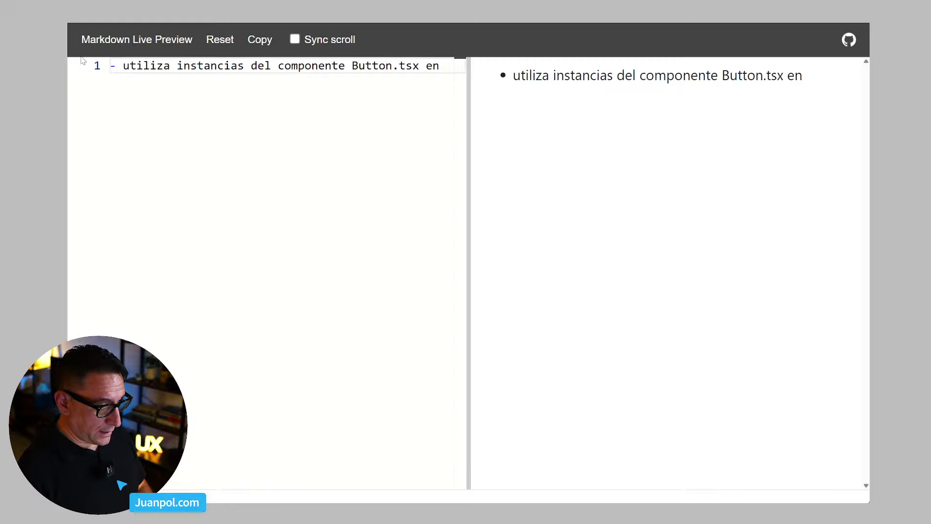
pyautogui.write('el copm,po')
pyautogui.press('BackSpace')
pyautogui.press('BackSpace')
pyautogui.press('BackSpace')
pyautogui.press('BackSpace')
pyautogui.press('BackSpace')
pyautogui.write('m')
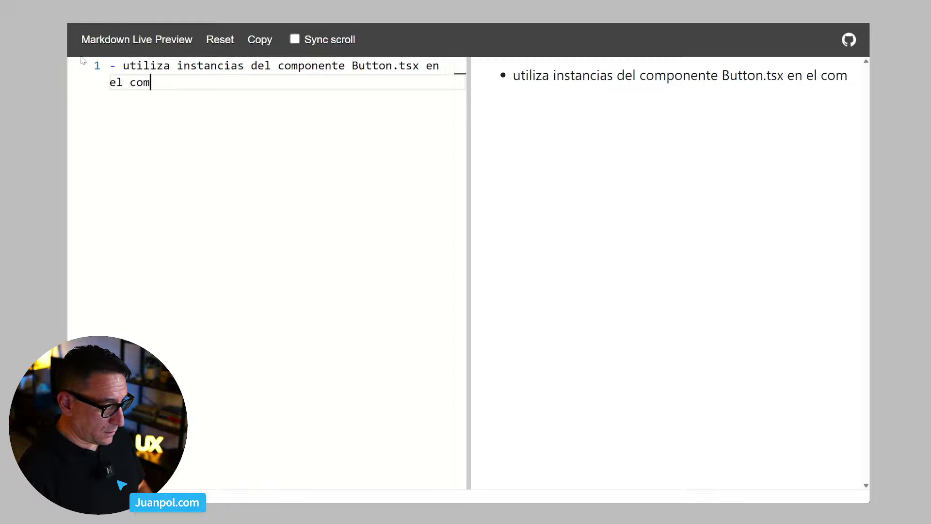
pyautogui.write('ponente ')
pyautogui.write('Med')
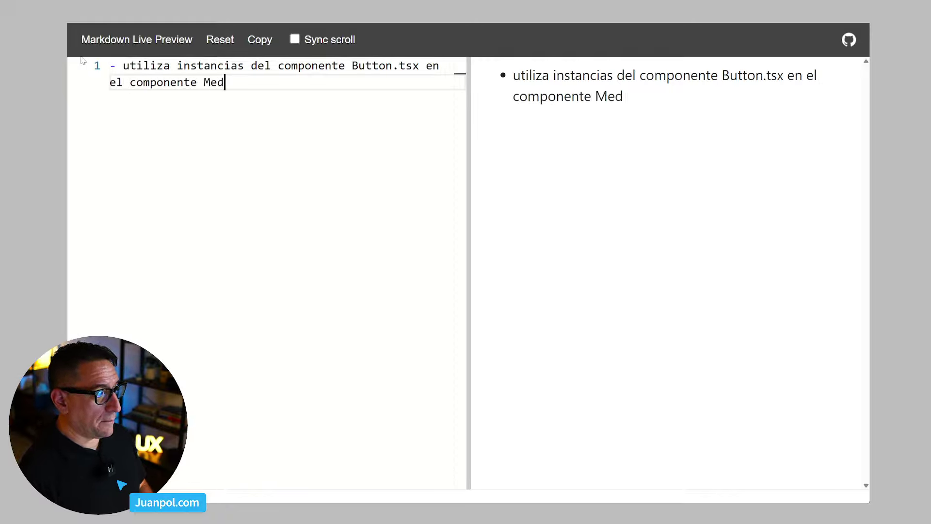
pyautogui.write('iaAndText')
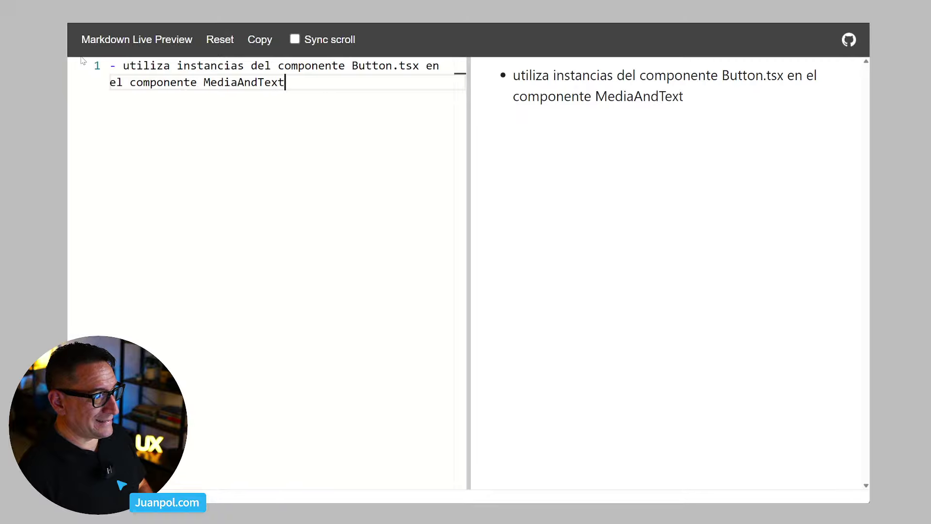
pyautogui.write('.tds')
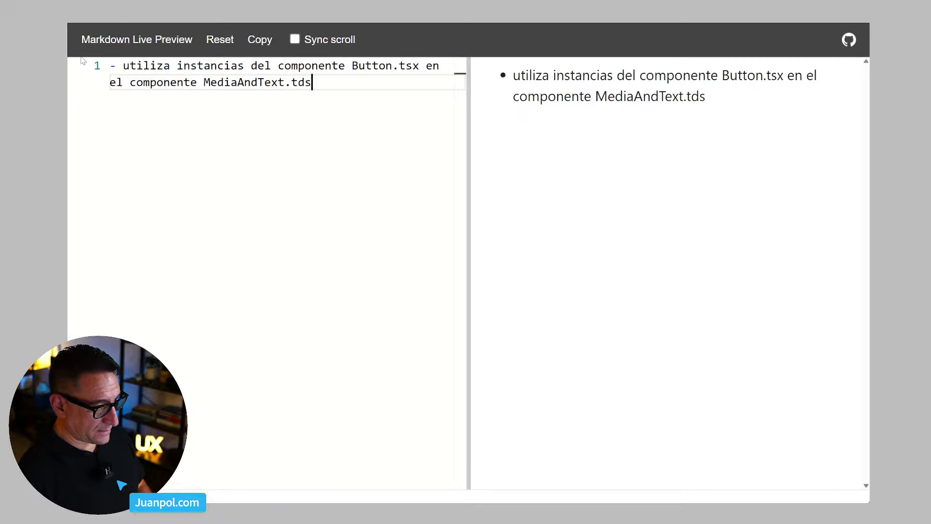
pyautogui.press('BackSpace')
pyautogui.press('BackSpace')
pyautogui.write('sx')
pyautogui.press('Return')
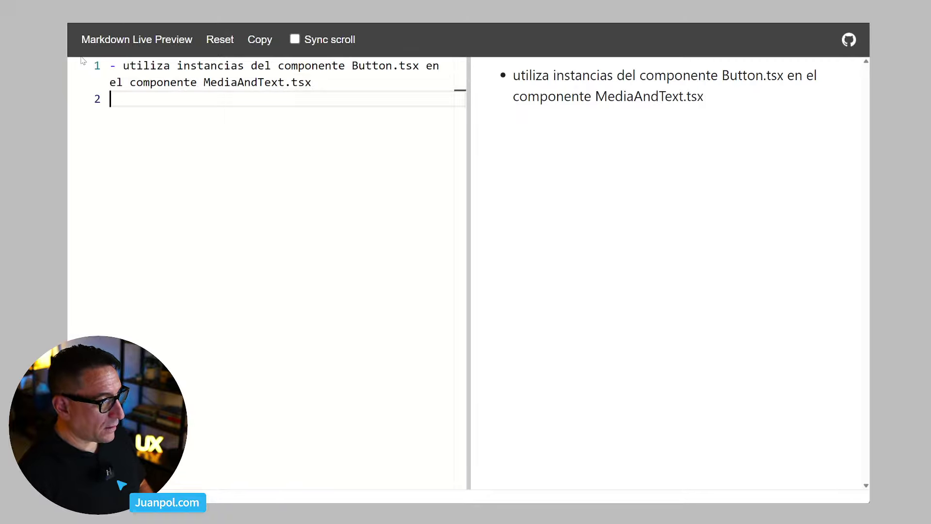
# Begin a second bullet with "usa los 3 tamaños disponi" below the Button.tsx bullet
pyautogui.write('-')
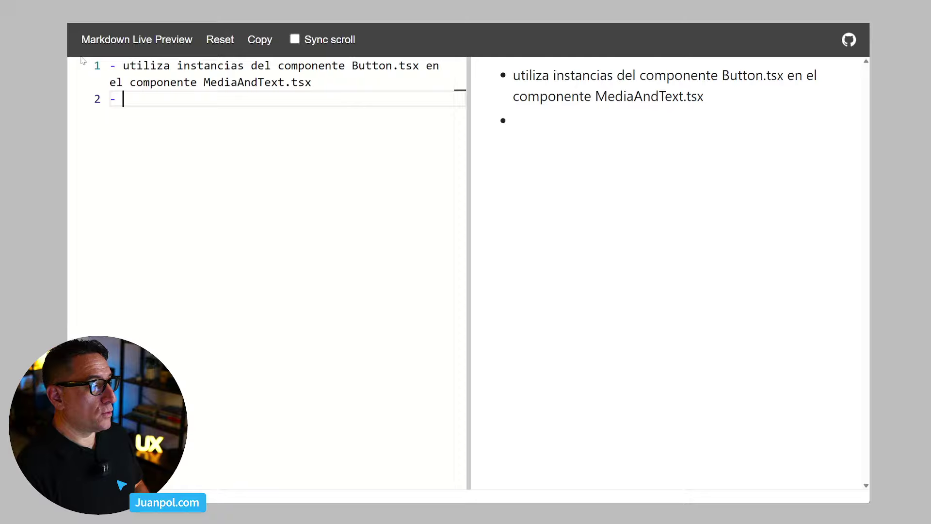
pyautogui.write('usa los')
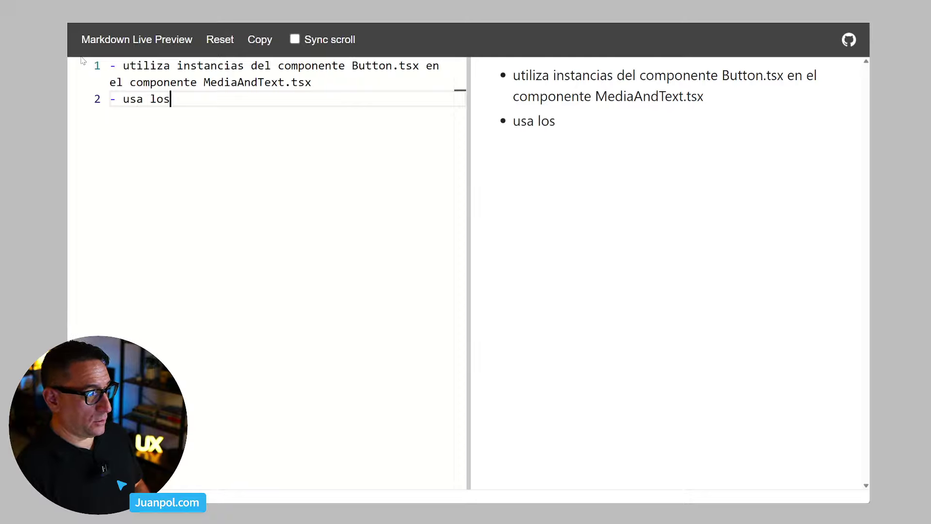
pyautogui.write(' di')
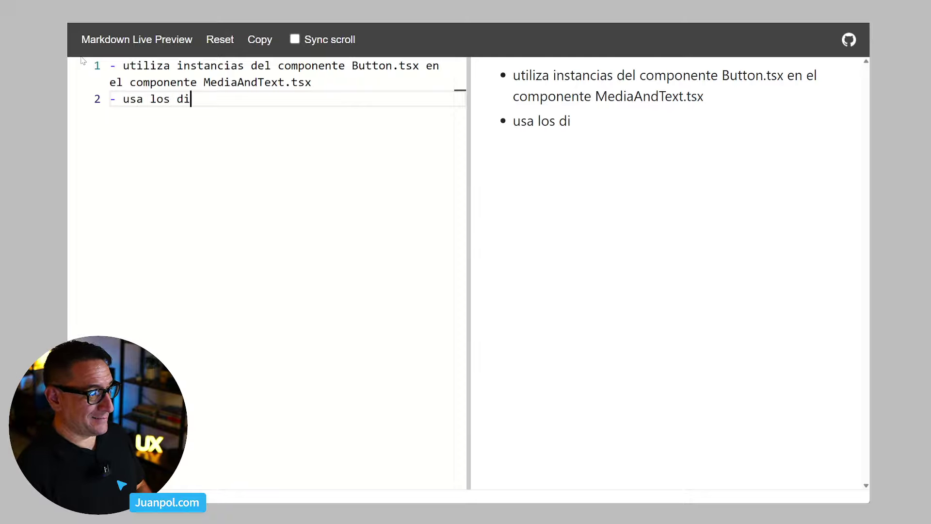
pyautogui.write('s')
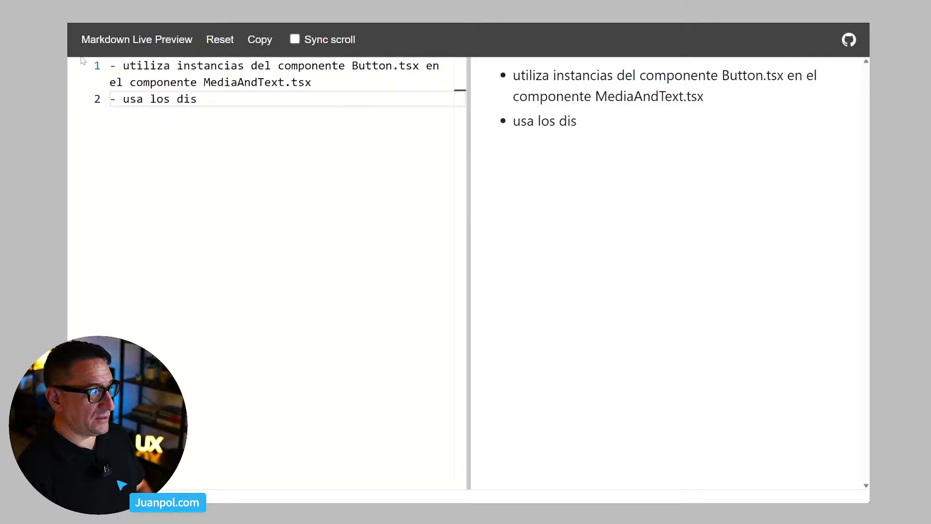
pyautogui.press('BackSpace')
pyautogui.press('BackSpace')
pyautogui.press('BackSpace')
pyautogui.write('3 tam,añ')
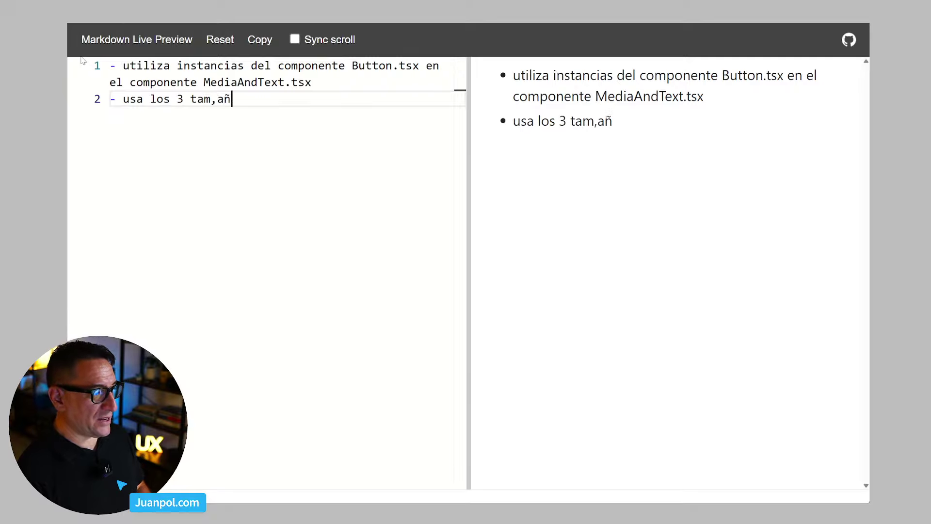
pyautogui.press('BackSpace')
pyautogui.press('BackSpace')
pyautogui.press('BackSpace')
pyautogui.write('años disponi')
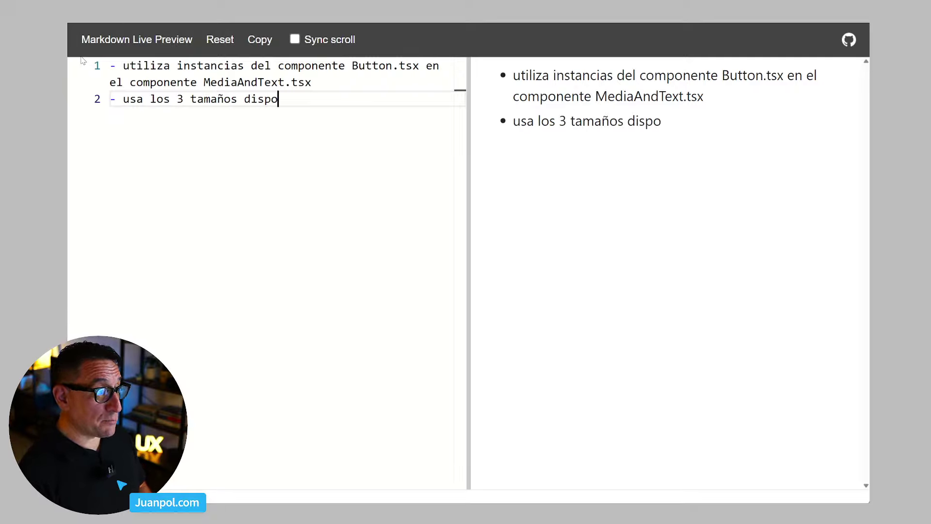
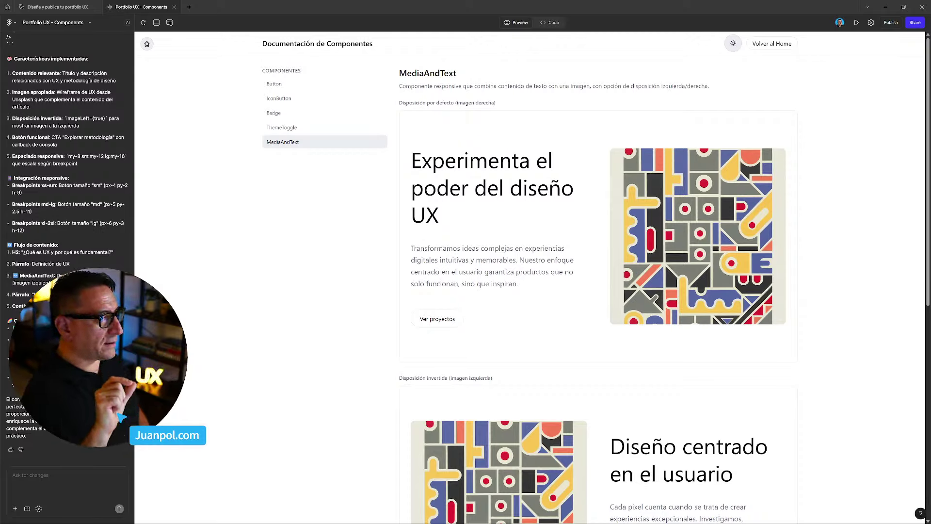
pyautogui.click(28, 483)
pyautogui.write('- elimina los padding-left y padding-right en todos los tamaños del componente MediaAndText usado en documentación - después actualiza la instancia usada en Project-2 con los cambios hechos en documentación')
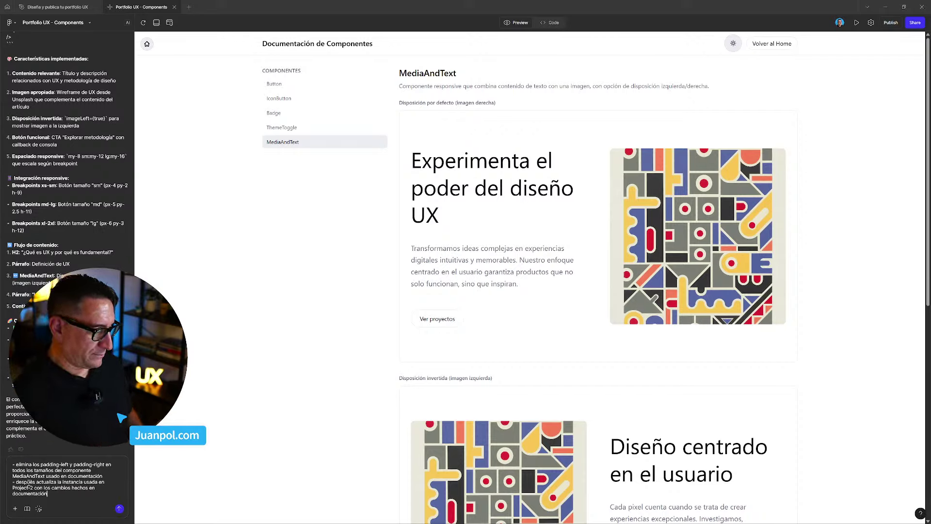
pyautogui.click(13, 464)
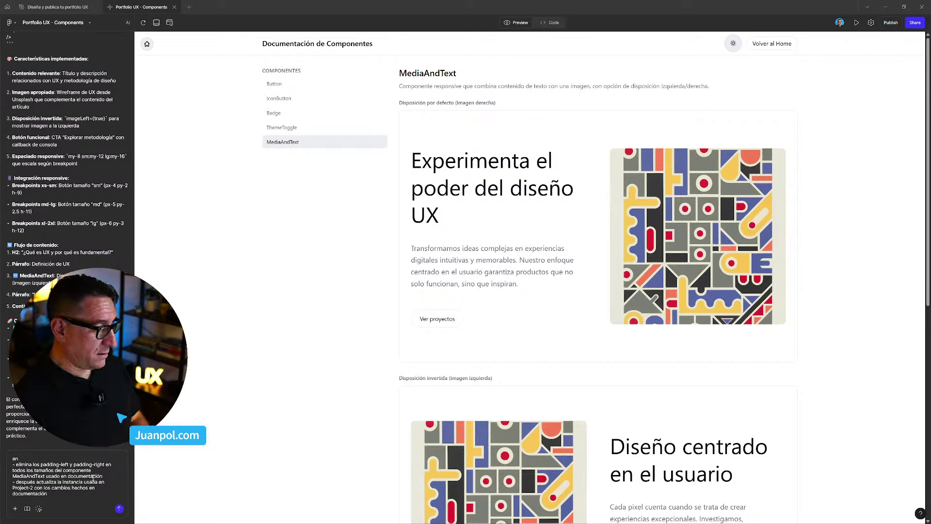
pyautogui.press('BackSpace')
pyautogui.press('BackSpace')
pyautogui.press('BackSpace')
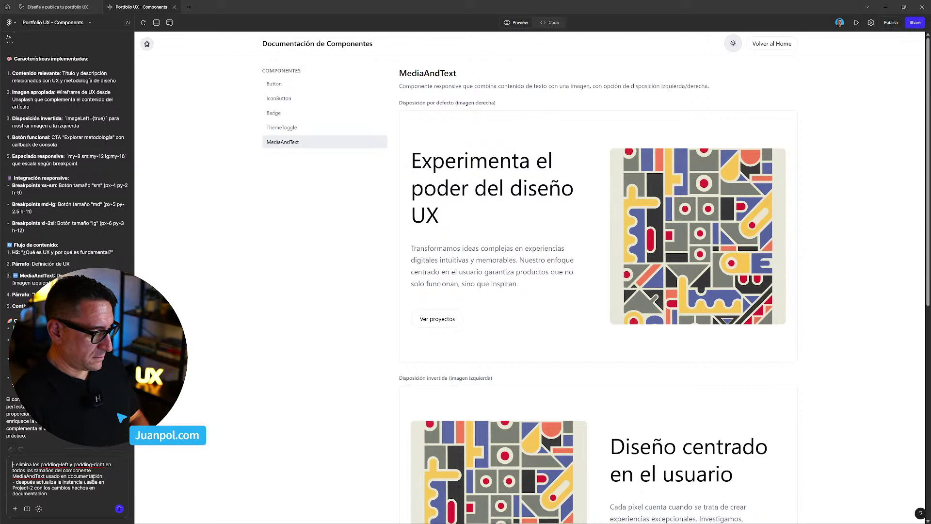
pyautogui.hotkey('ctrl', 'a')
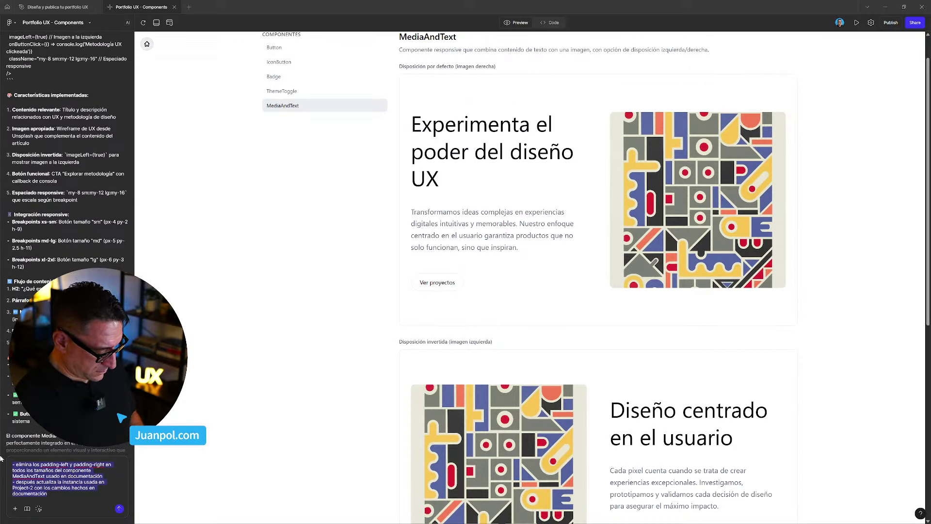
pyautogui.press('BackSpace')
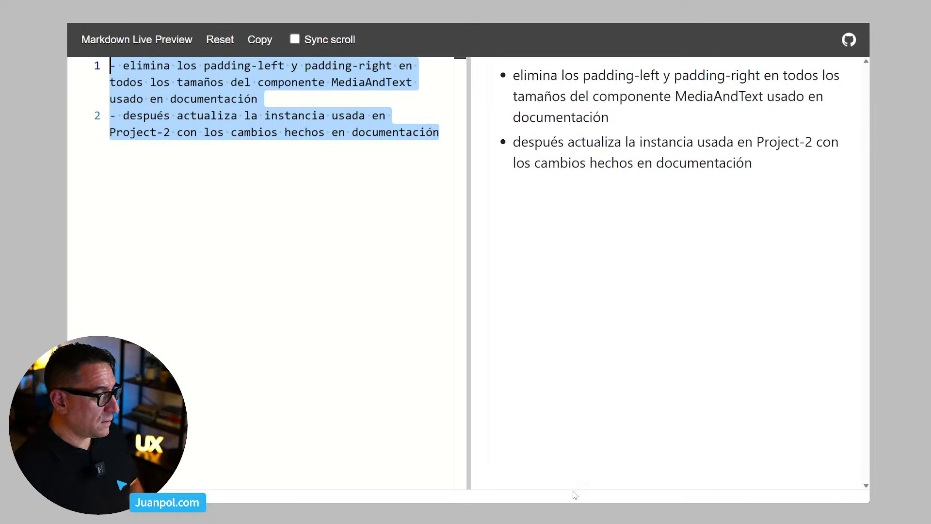
# In Markdown Live Preview, insert the intro "en MediaAndText de documentación:" before the prompt's first bullet
pyautogui.press('Left')
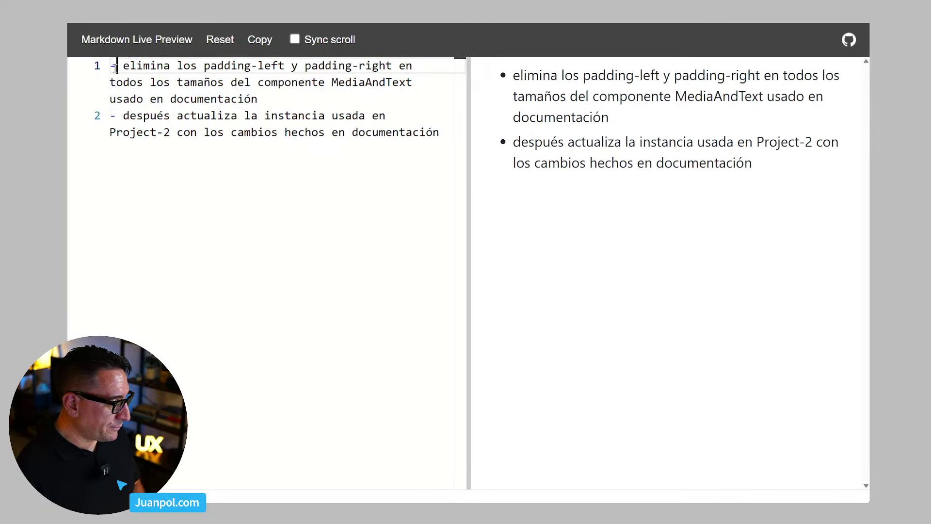
pyautogui.write('en Medita')
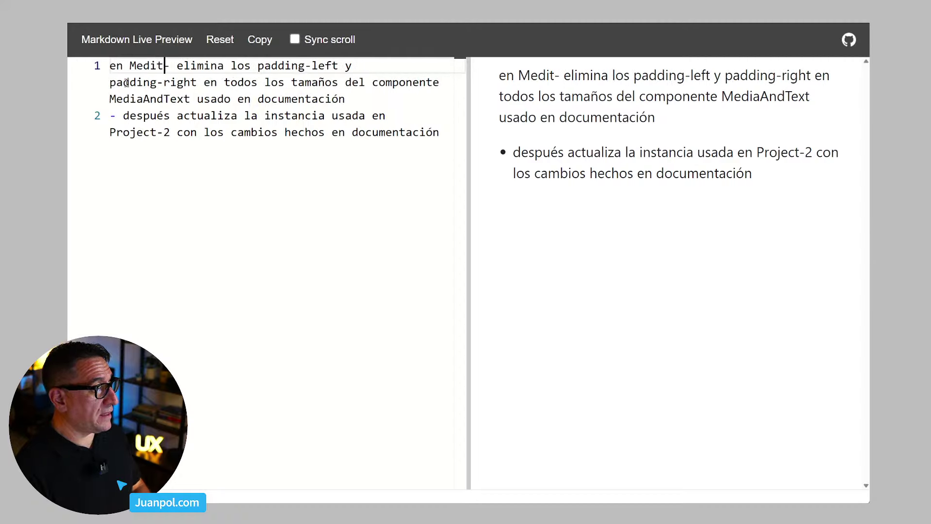
pyautogui.press('BackSpace')
pyautogui.press('BackSpace')
pyautogui.write('aAnd T')
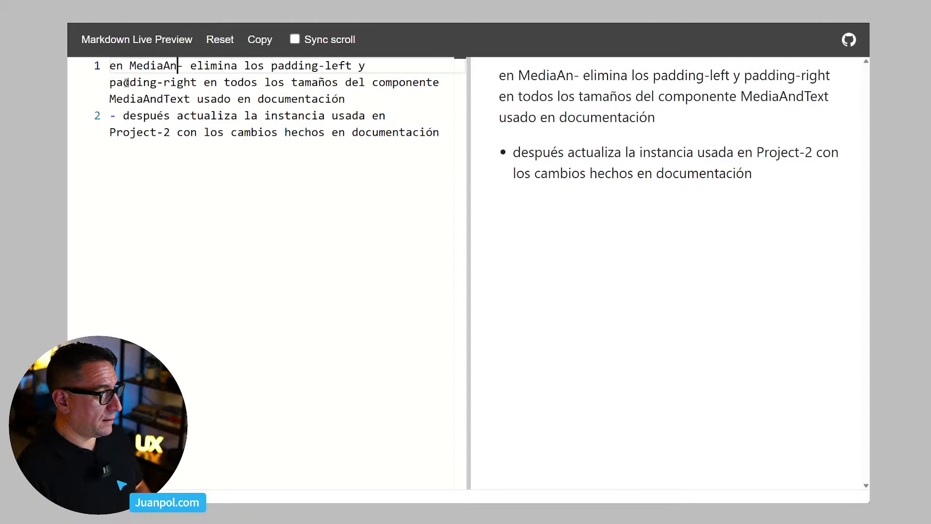
pyautogui.press('BackSpace')
pyautogui.press('BackSpace')
pyautogui.write('Text de dop')
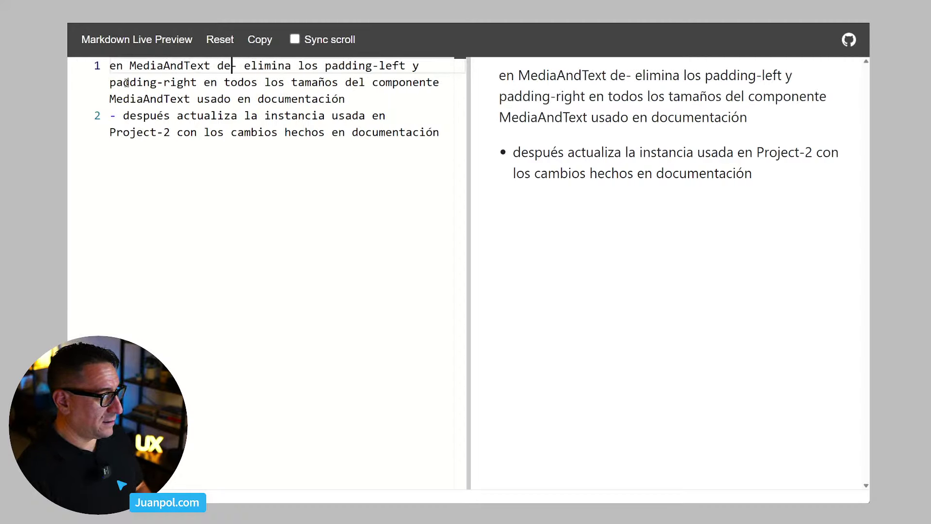
pyautogui.press('BackSpace')
pyautogui.write('cumen')
pyautogui.write('tación:')
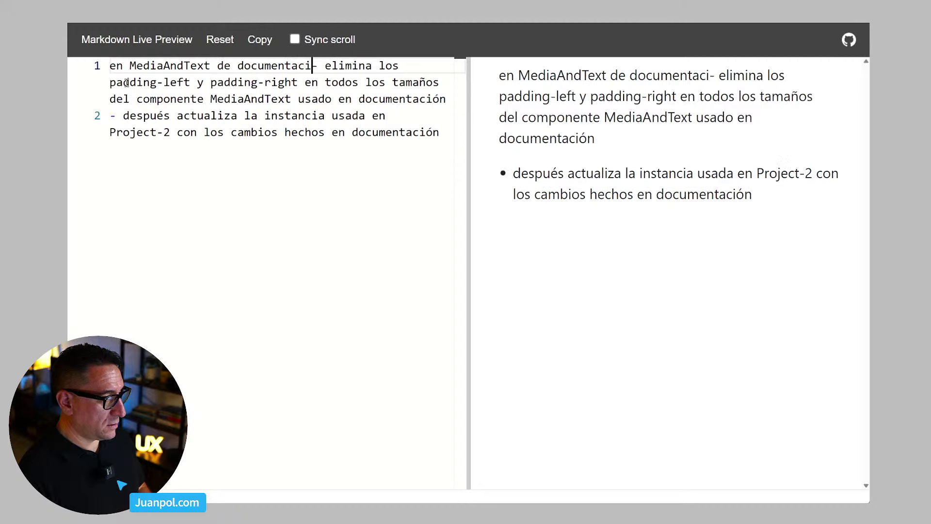
# Put the first bullet on its own line below the intro and delete its ending "MediaAndText usado en documentación"
pyautogui.press('Return')
pyautogui.write('-')
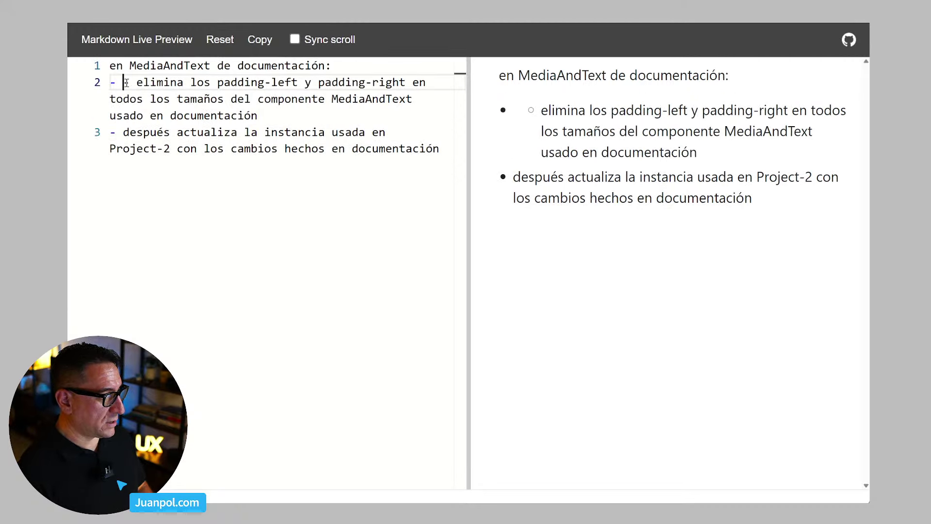
pyautogui.press('Delete')
pyautogui.press('Delete')
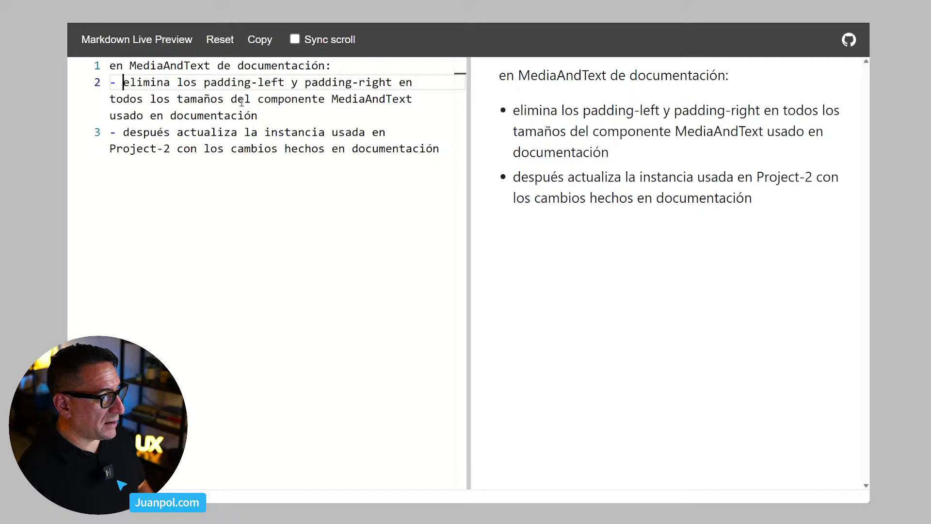
pyautogui.moveTo(326, 99); pyautogui.dragTo(347, 109)
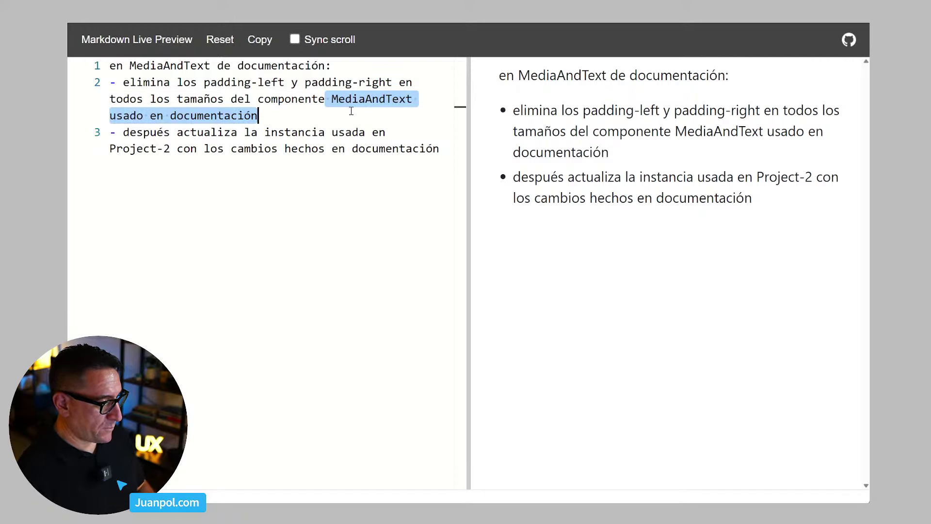
pyautogui.press('BackSpace')
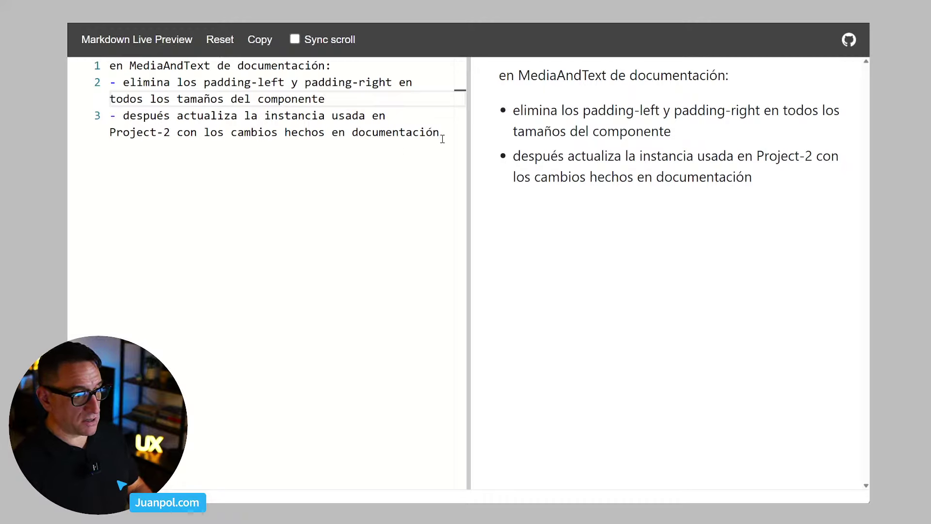
# Copy the whole prompt from Markdown Live Preview into the Figma Make chat of Portfolio UX - Components and send it
pyautogui.moveTo(442, 139); pyautogui.dragTo(97, 73)
pyautogui.hotkey('ctrl', 'c')
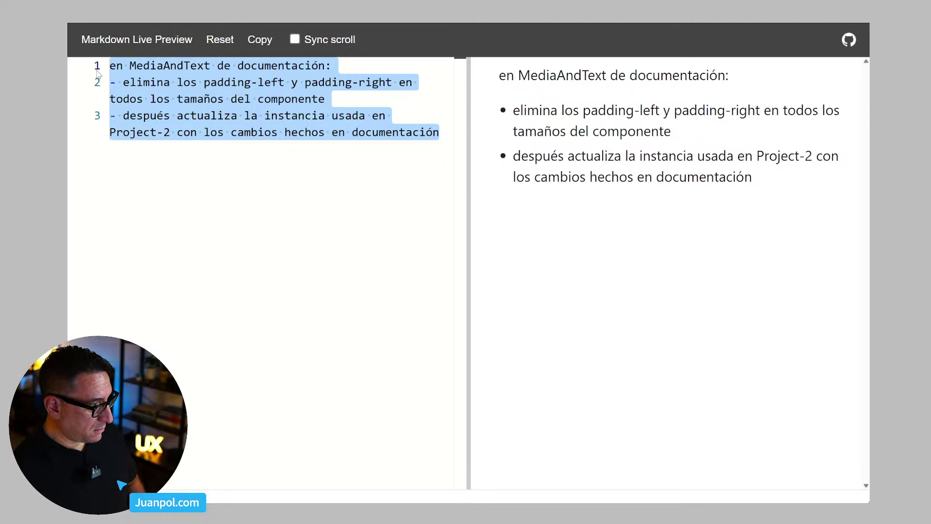
pyautogui.hotkey('alt', 'Tab')
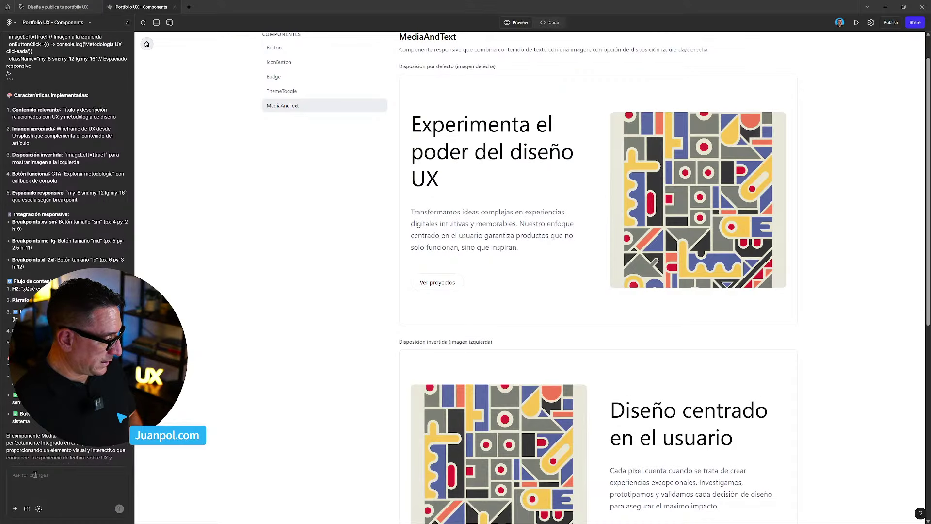
pyautogui.click(35, 475)
pyautogui.hotkey('ctrl', 'v')
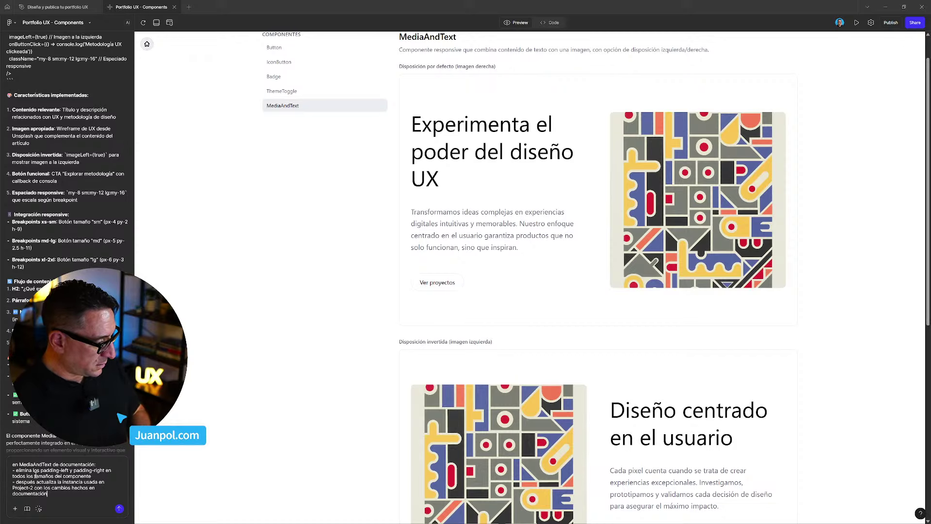
pyautogui.press('Return')
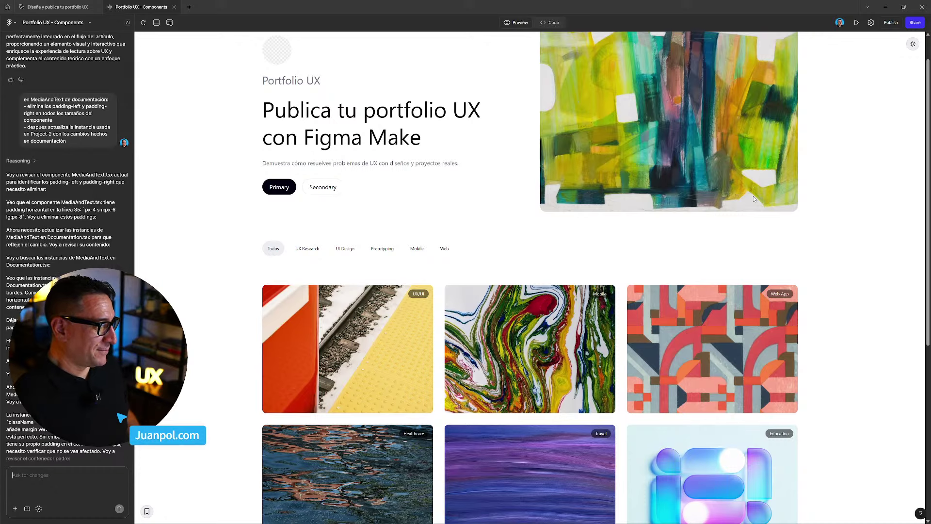
# Open the Project-2 article from the portfolio home page and examine the horizontal alignment of its MediaAndText section
pyautogui.scroll(-3, 383, 225)
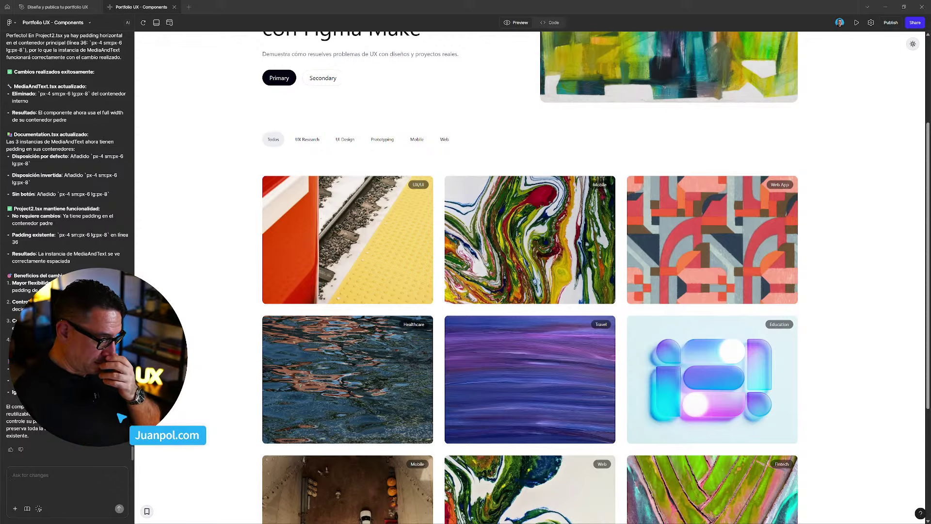
pyautogui.click(288, 81)
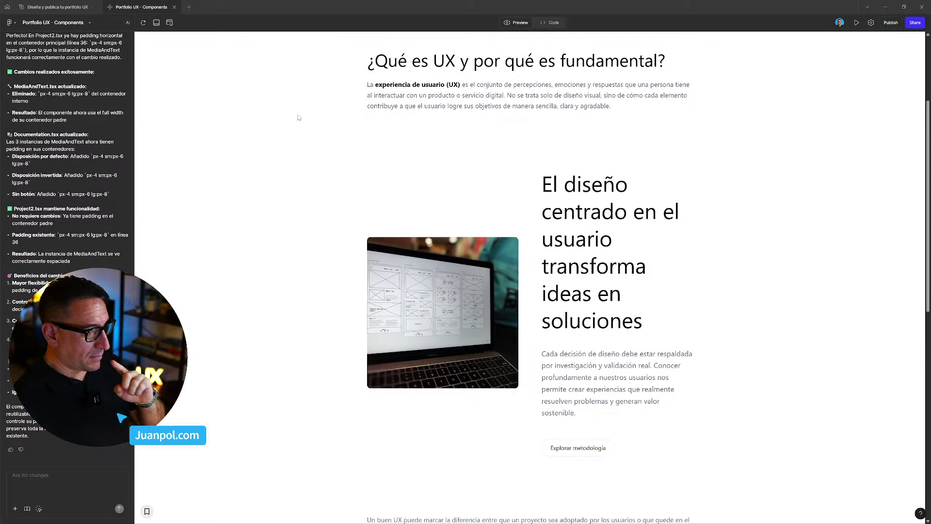
pyautogui.scroll(2, 298, 118)
pyautogui.scroll(-1, 427, 340)
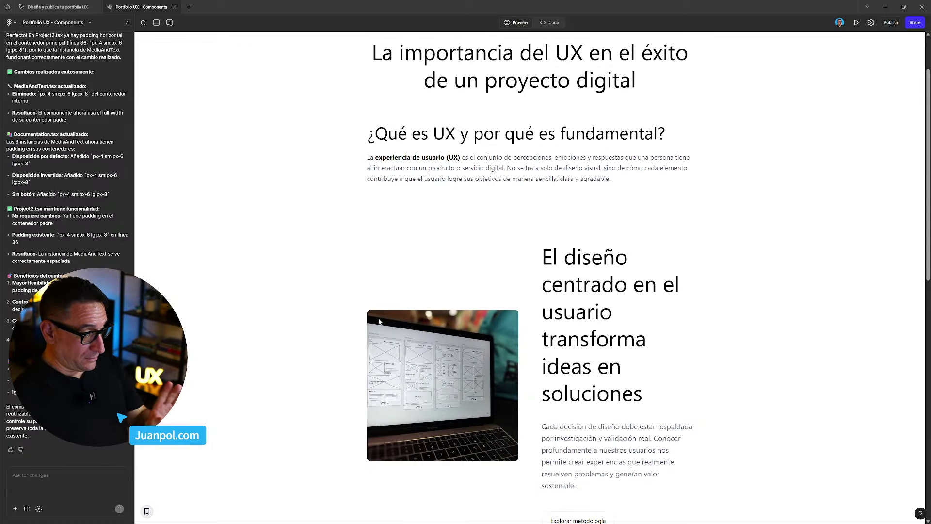
pyautogui.scroll(2, 367, 168)
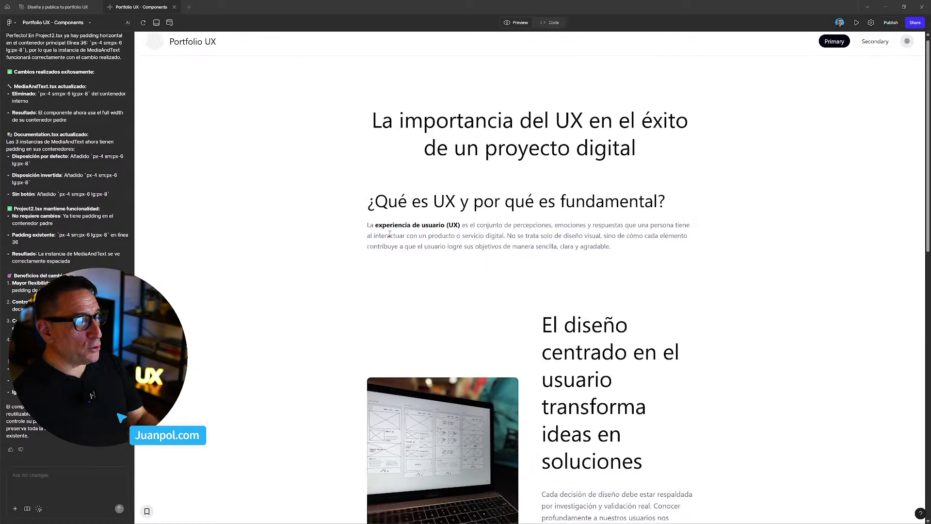
pyautogui.scroll(-4, 291, 388)
# Open the MediaAndText entry in the component documentation and examine the padding of its default and inverted layouts
pyautogui.click(147, 511)
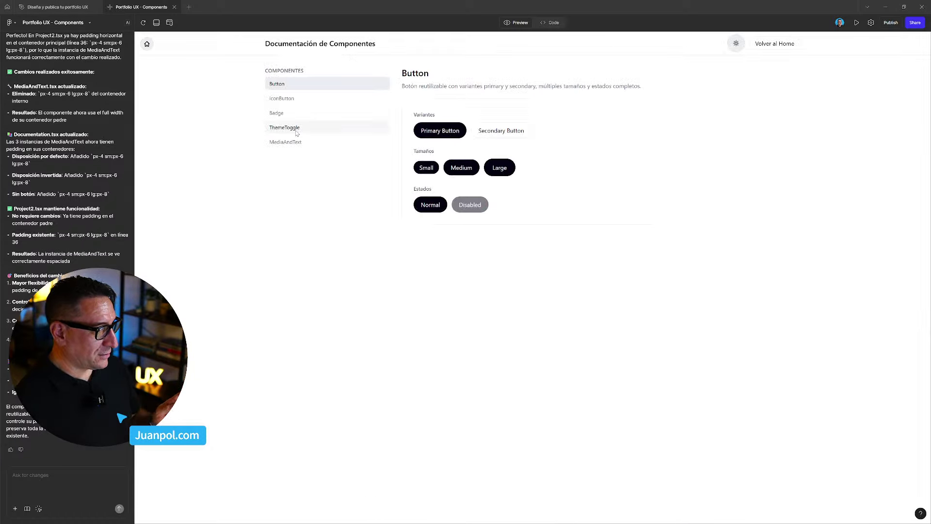
pyautogui.click(291, 142)
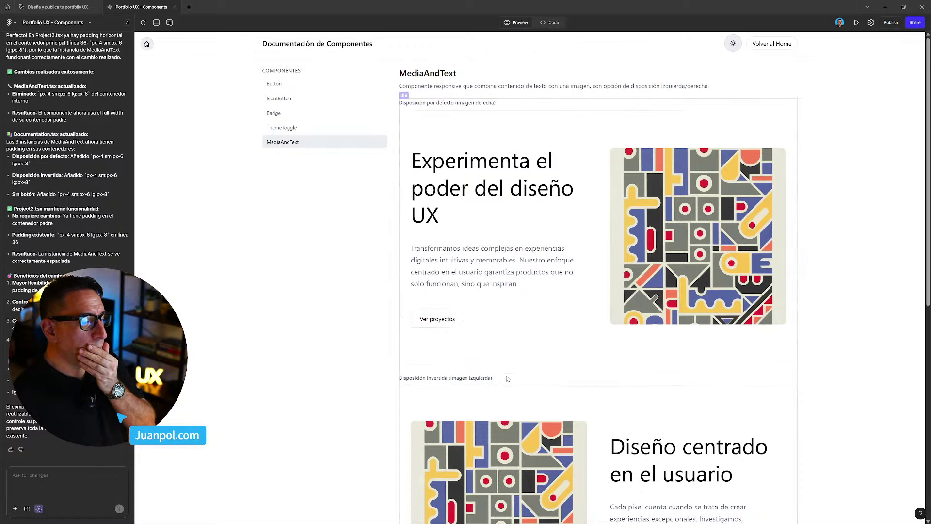
pyautogui.scroll(-3, 542, 411)
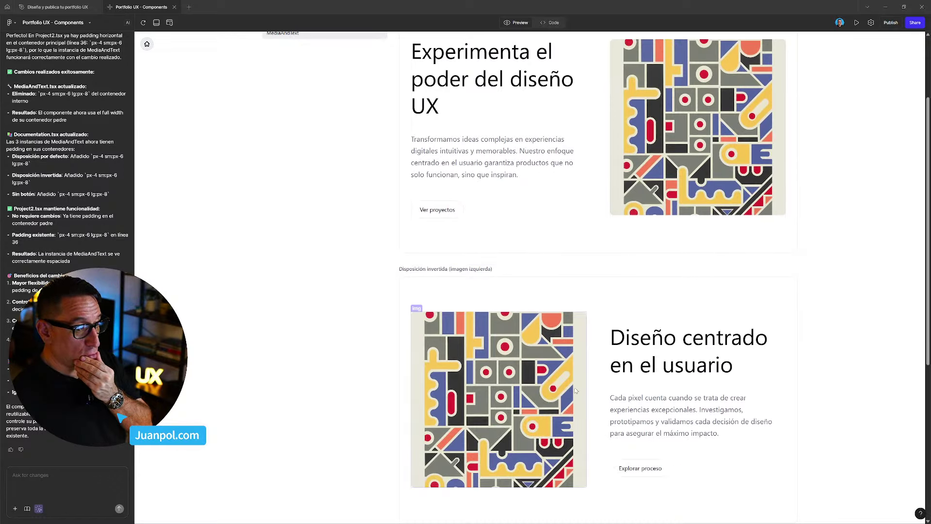
pyautogui.scroll(3, 514, 291)
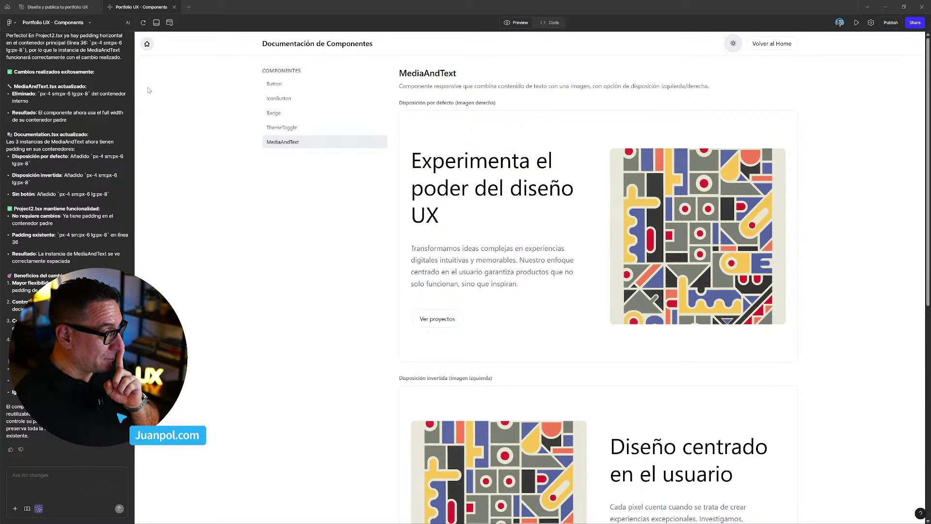
# Return to the portfolio home page and reopen the Project-2 article to recheck its MediaAndText section
pyautogui.click(146, 45)
pyautogui.click(285, 227)
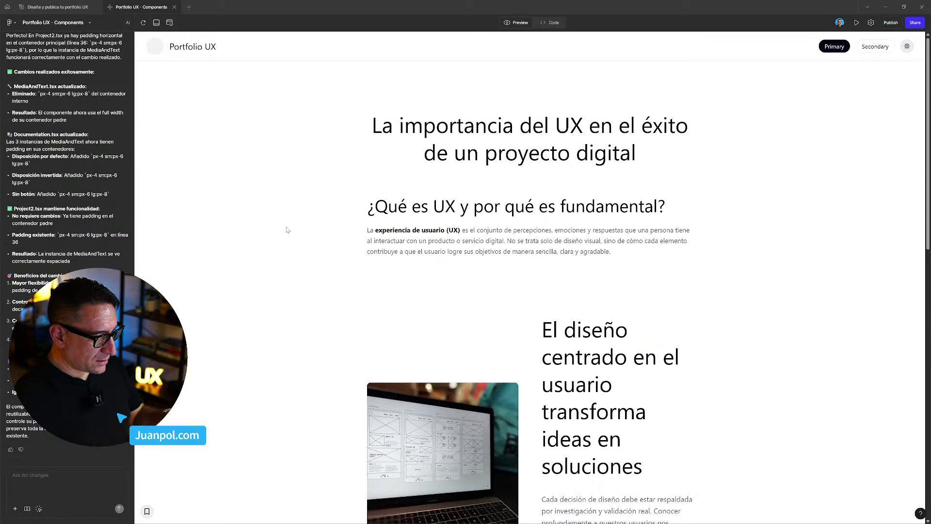
pyautogui.scroll(-3, 286, 230)
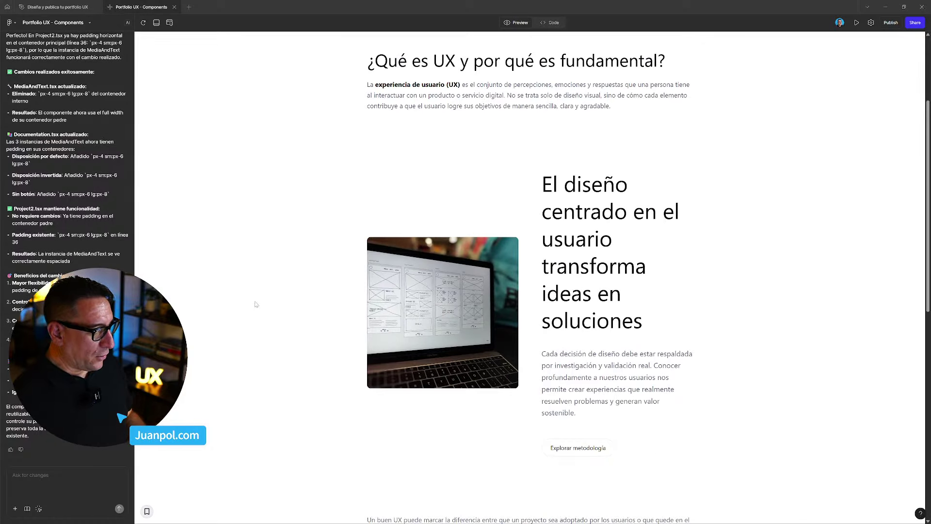
pyautogui.click(39, 509)
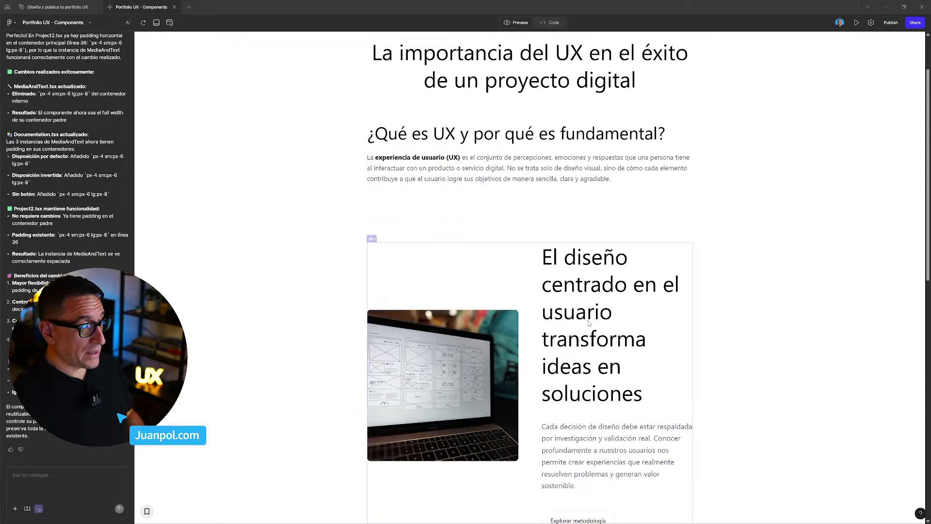
pyautogui.click(802, 364)
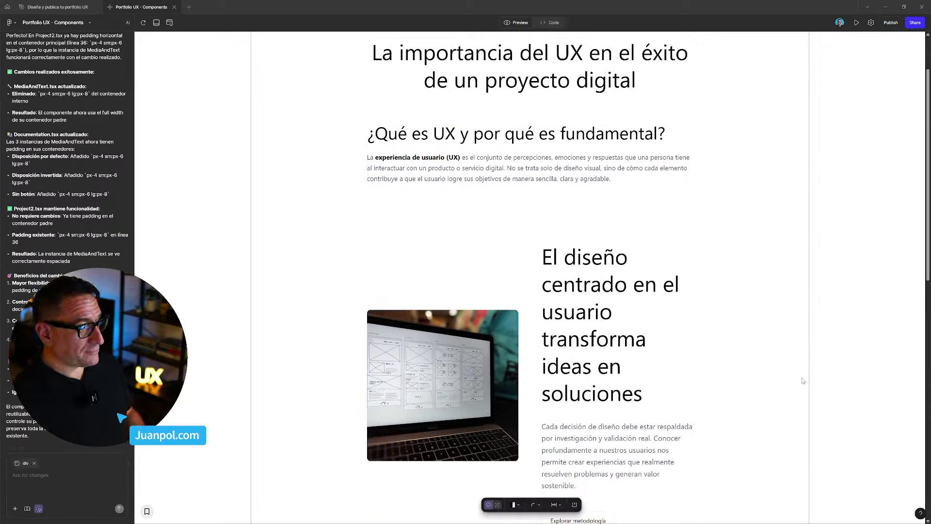
pyautogui.click(831, 379)
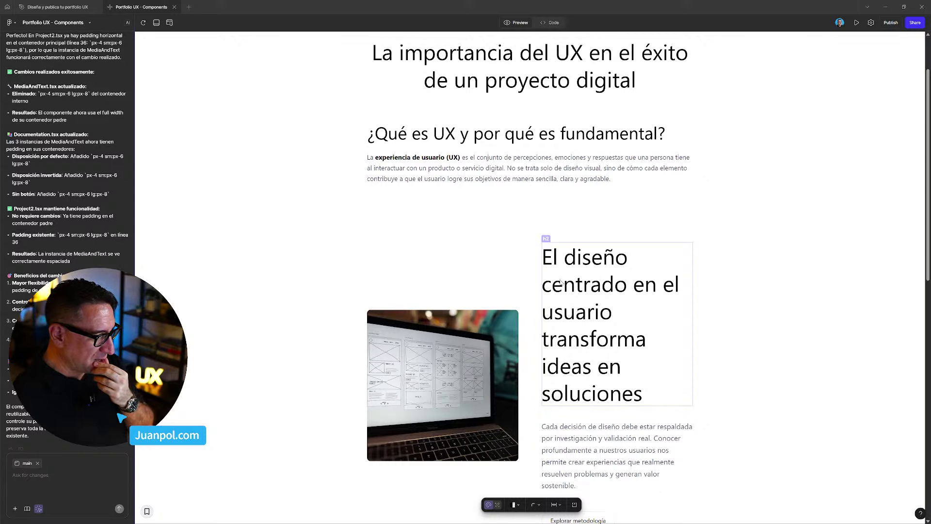
pyautogui.scroll(3, 561, 283)
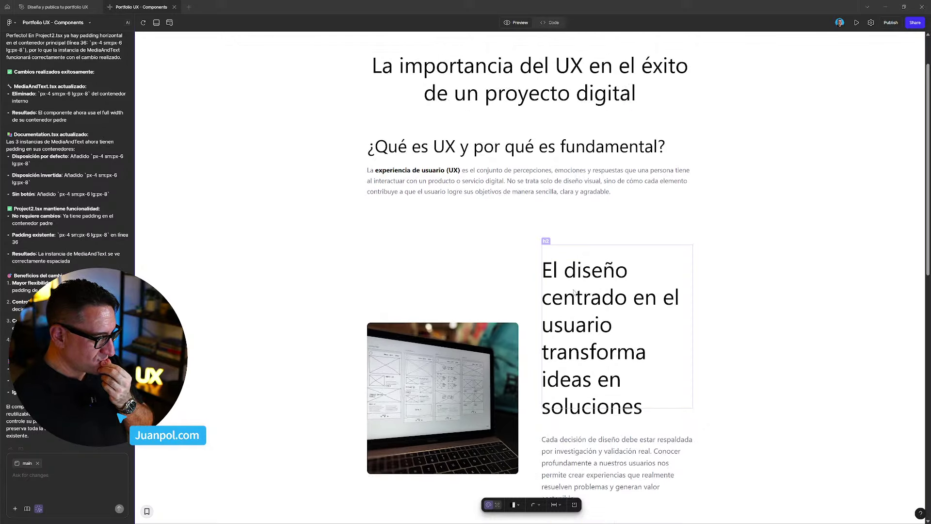
pyautogui.scroll(-4, 574, 293)
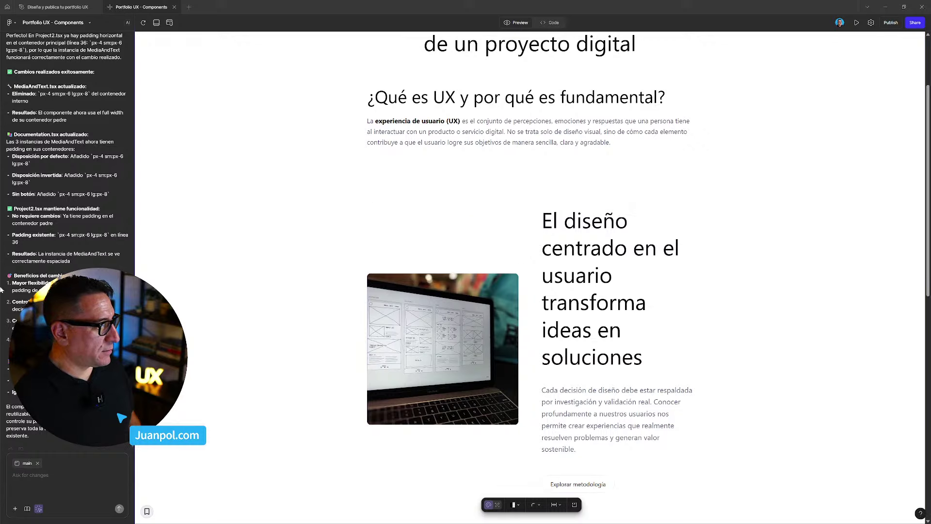
pyautogui.scroll(4, 186, 41)
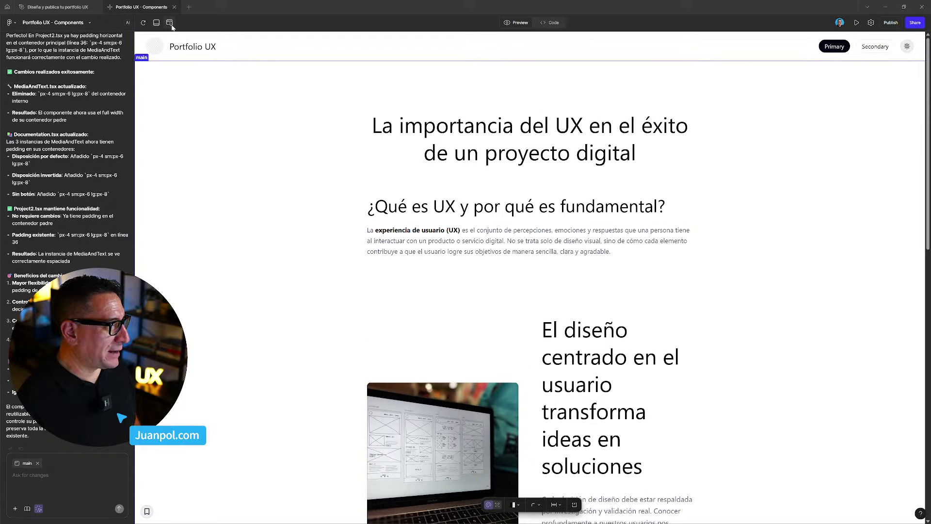
pyautogui.click(38, 509)
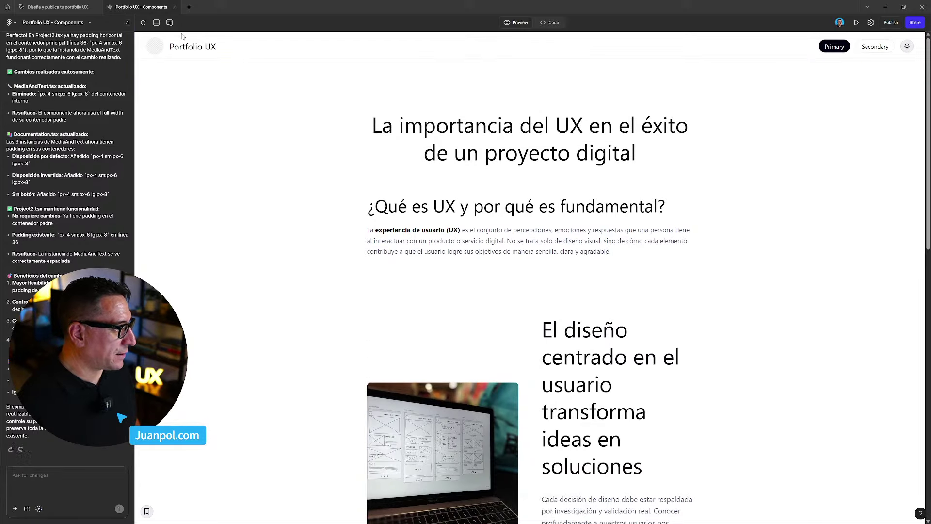
# Examine the Project-2 article in the resizable preview at about 427 and 1595 px wide, then return to the full-width preview
pyautogui.click(169, 22)
pyautogui.scroll(-5, 777, 320)
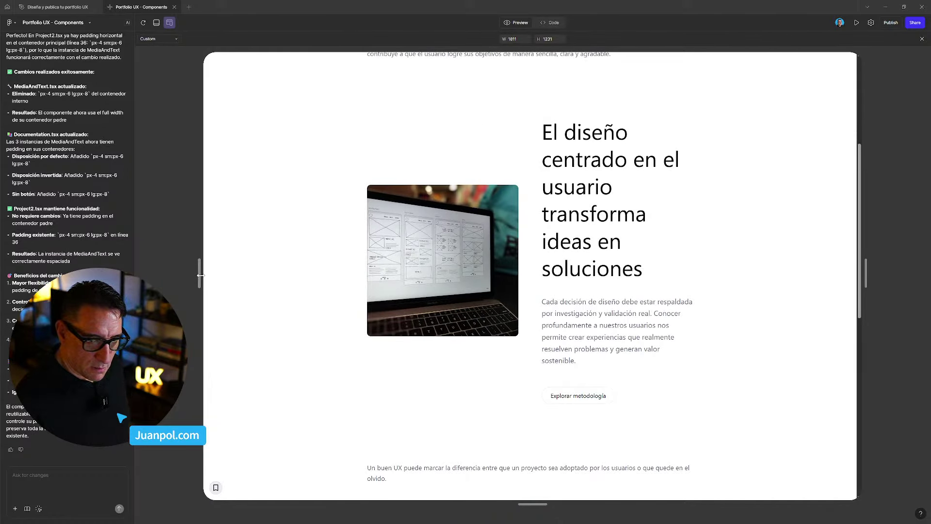
pyautogui.moveTo(200, 275); pyautogui.dragTo(454, 283)
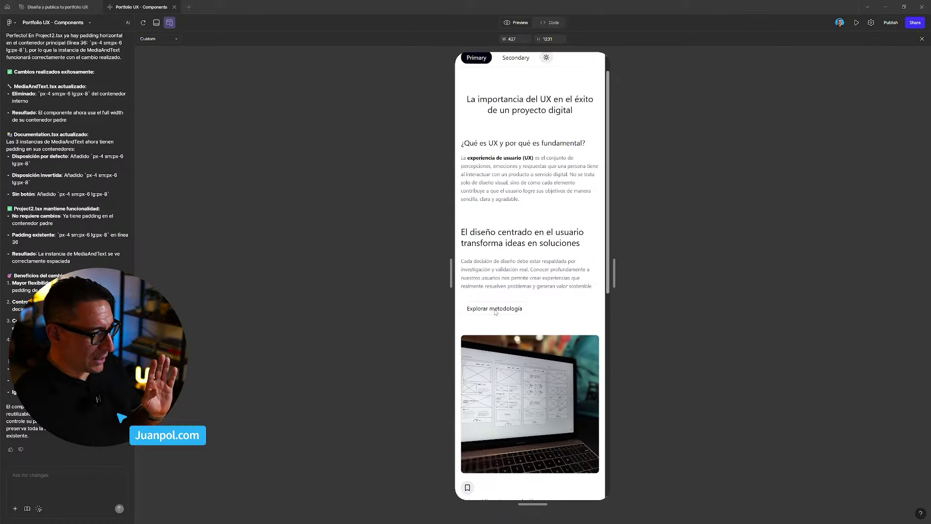
pyautogui.scroll(-3, 498, 316)
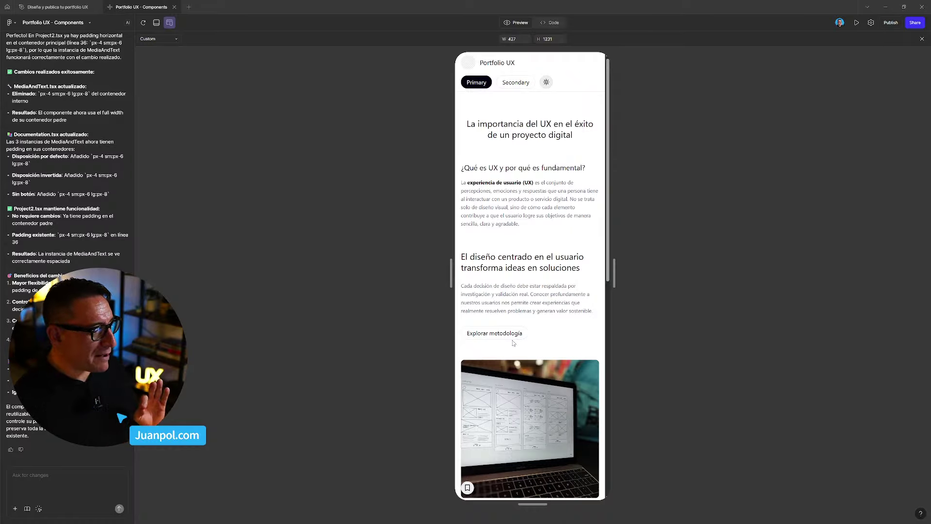
pyautogui.scroll(-6, 530, 345)
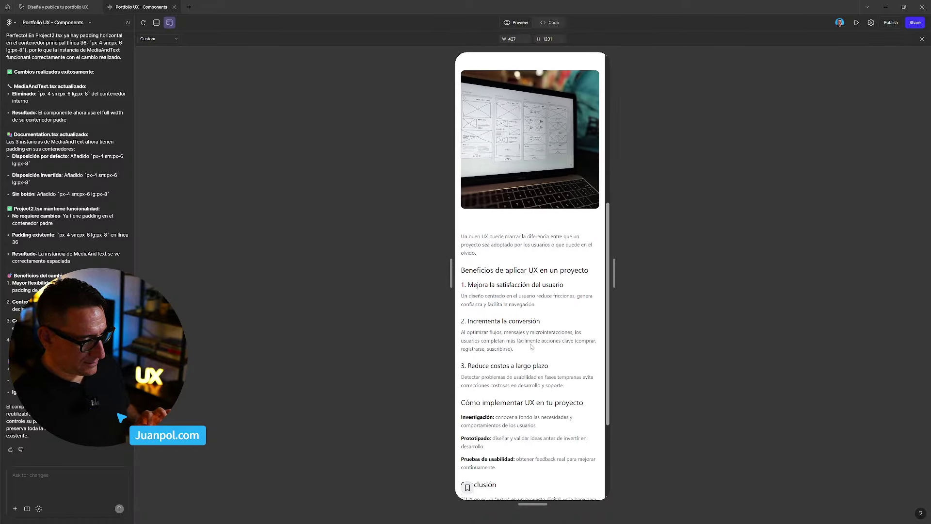
pyautogui.scroll(-2, 531, 346)
pyautogui.moveTo(458, 284); pyautogui.dragTo(239, 275)
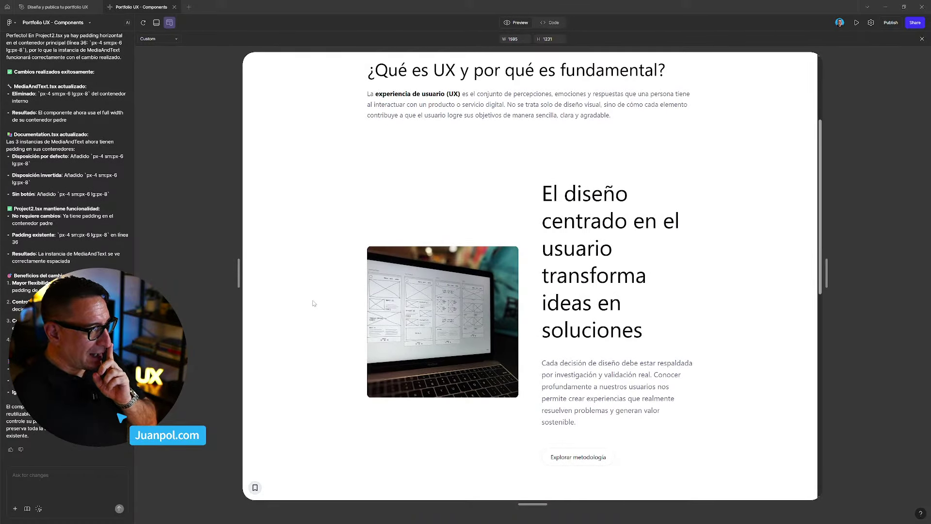
pyautogui.scroll(3, 337, 297)
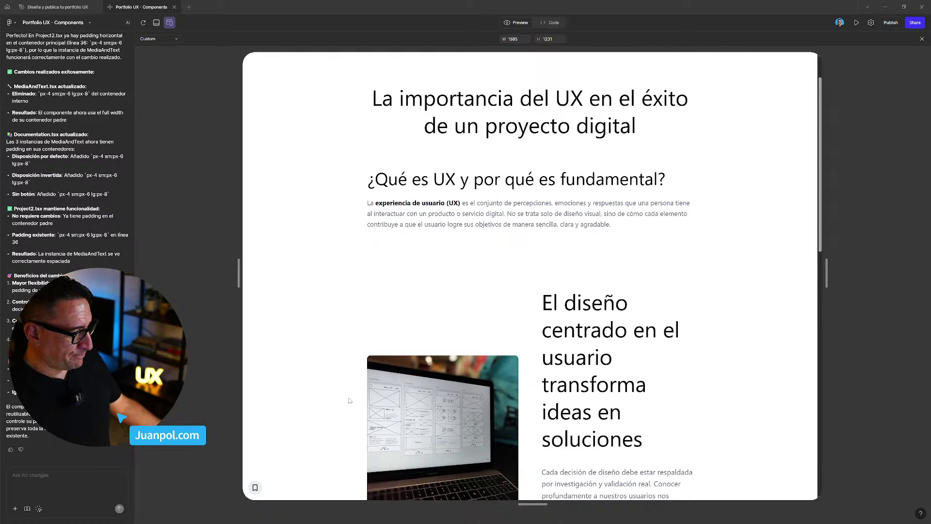
pyautogui.click(169, 23)
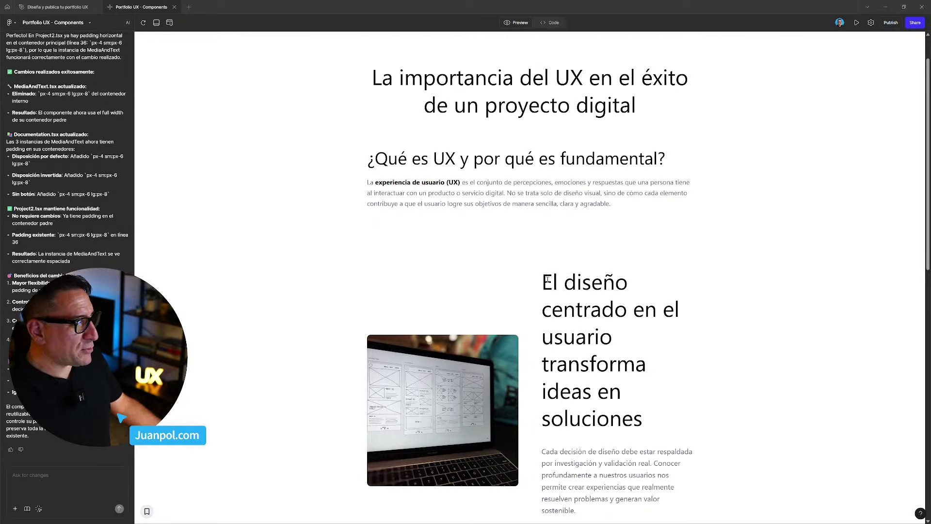
# Compare the size of the MediaAndText heading "El diseño centrado en el usuario transforma ideas en soluciones" with the article's other headings
pyautogui.moveTo(632, 403); pyautogui.dragTo(549, 287)
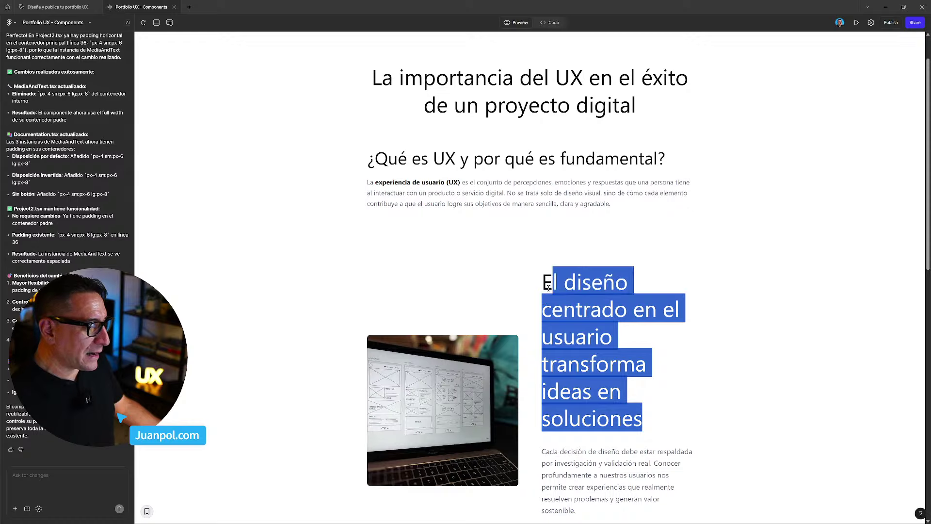
pyautogui.click(539, 350)
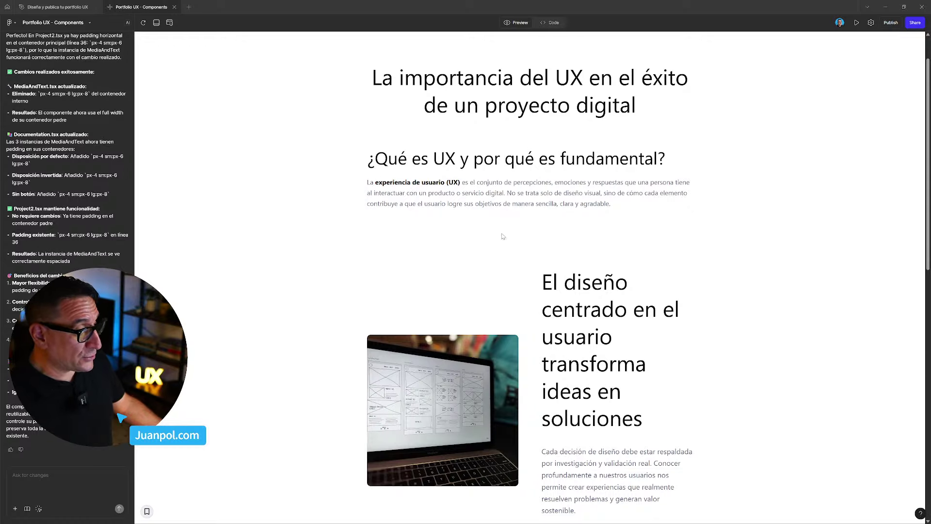
pyautogui.scroll(-3, 601, 218)
pyautogui.scroll(3, 485, 340)
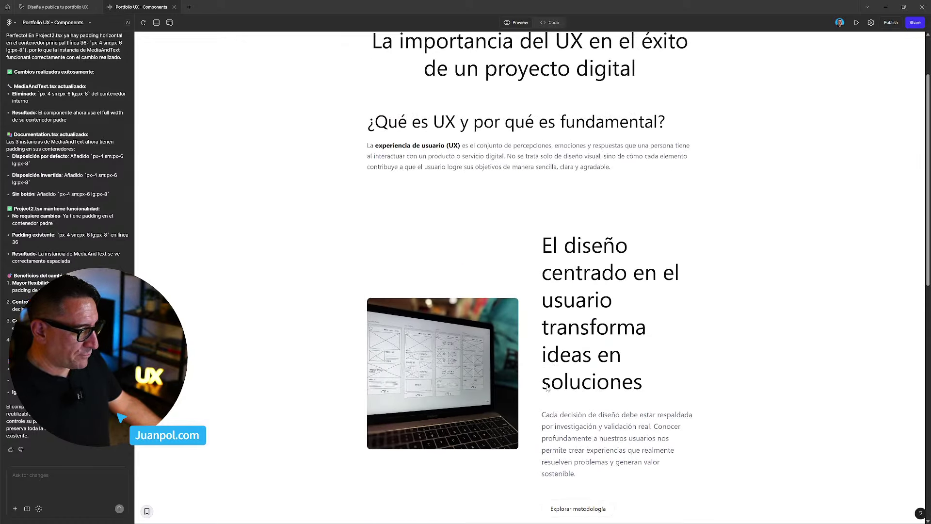
pyautogui.scroll(-3, 432, 440)
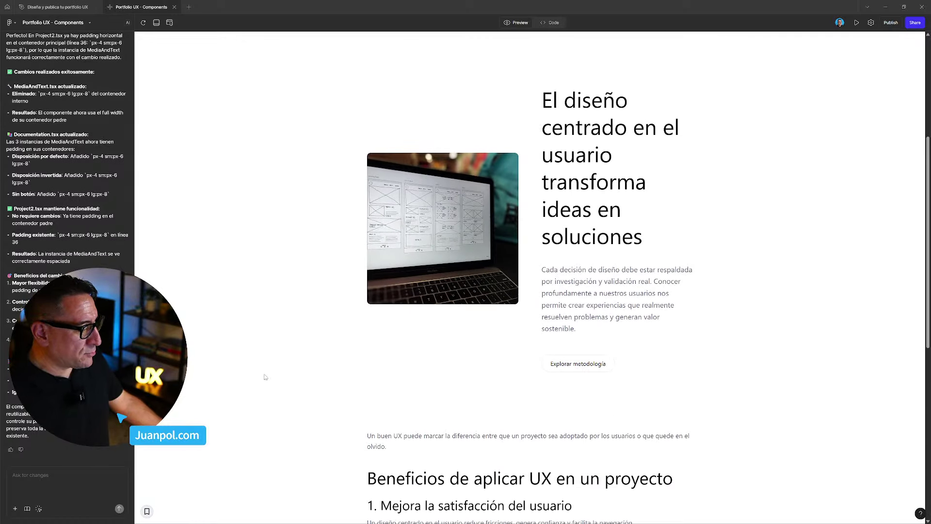
pyautogui.scroll(3, 283, 414)
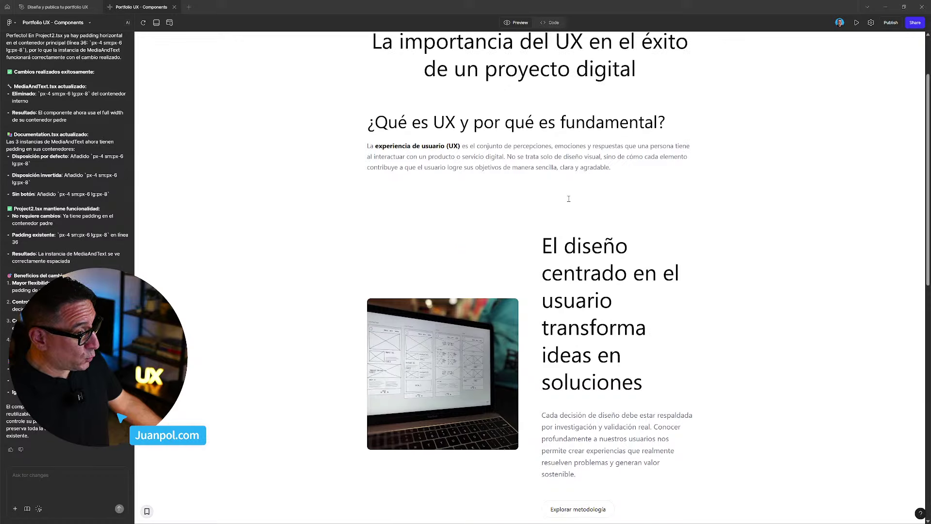
pyautogui.moveTo(367, 124); pyautogui.dragTo(511, 138)
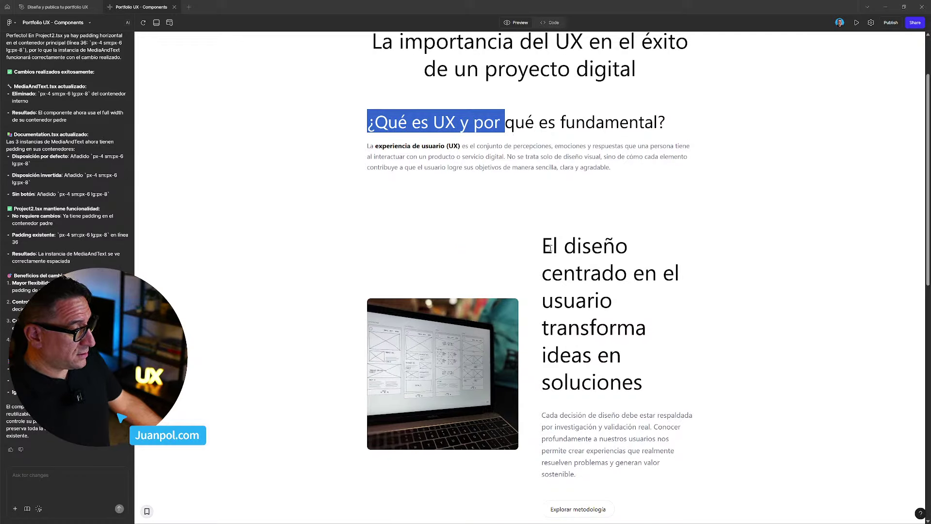
pyautogui.moveTo(549, 247); pyautogui.dragTo(607, 386)
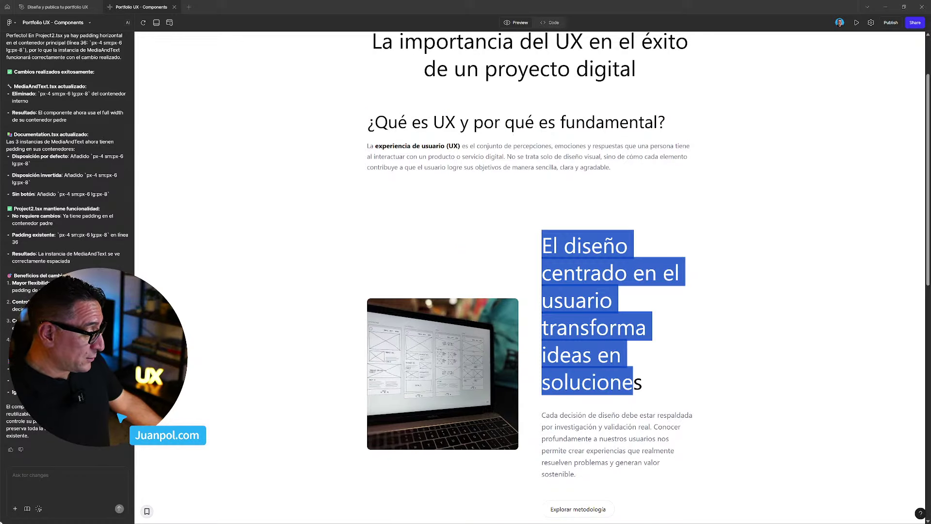
pyautogui.click(254, 435)
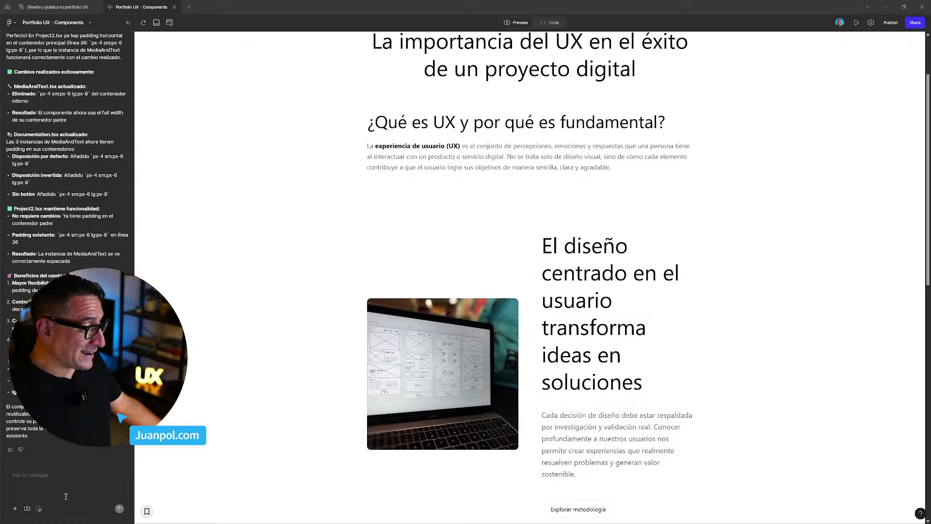
pyautogui.click(39, 508)
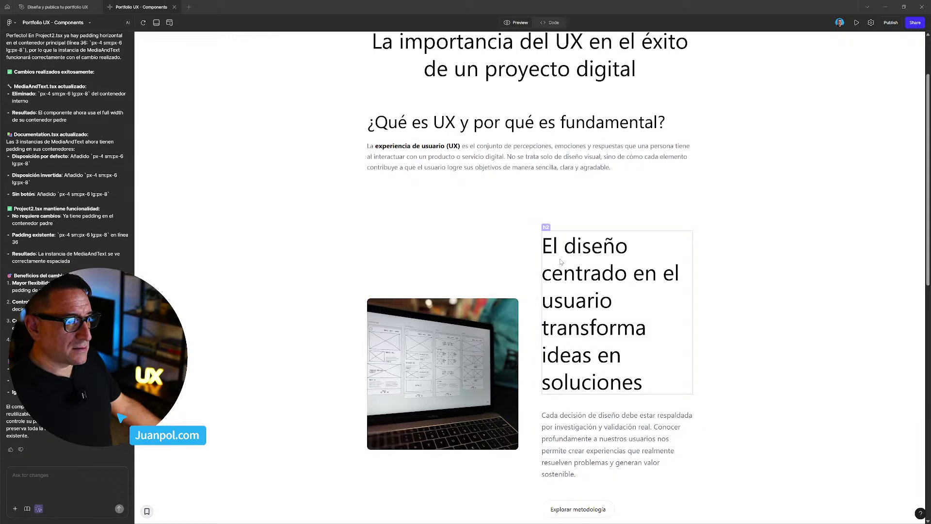
pyautogui.scroll(-5, 425, 168)
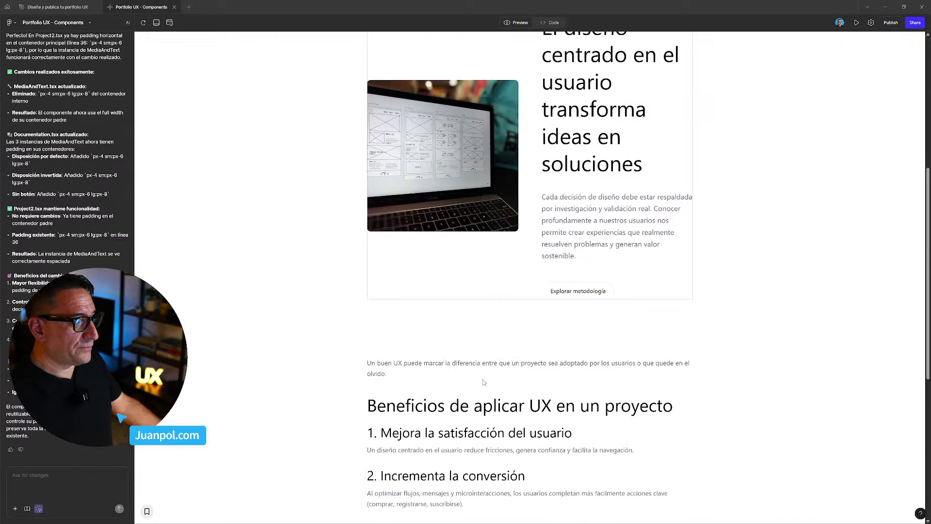
pyautogui.scroll(5, 474, 401)
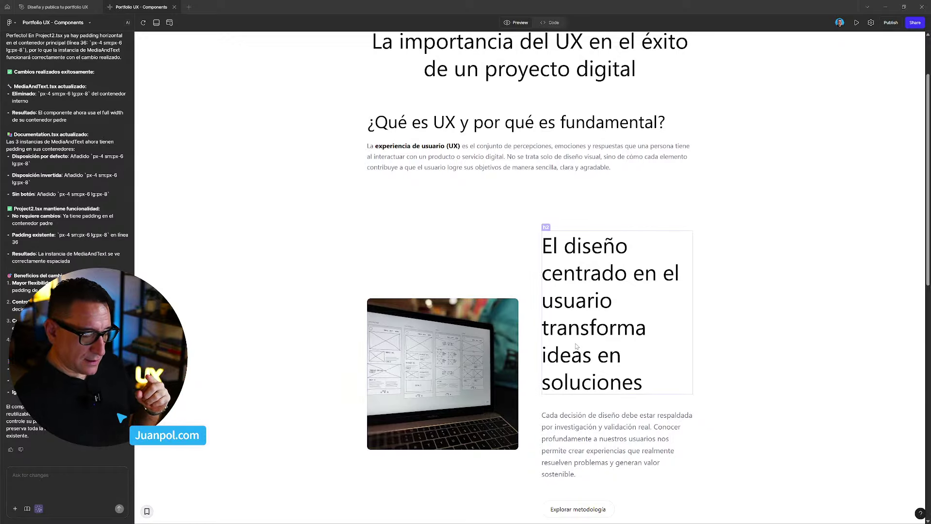
# Switch to the portfolio design file and inspect the media-right 2xl variant of MediaAndText and its nested Content
pyautogui.click(58, 7)
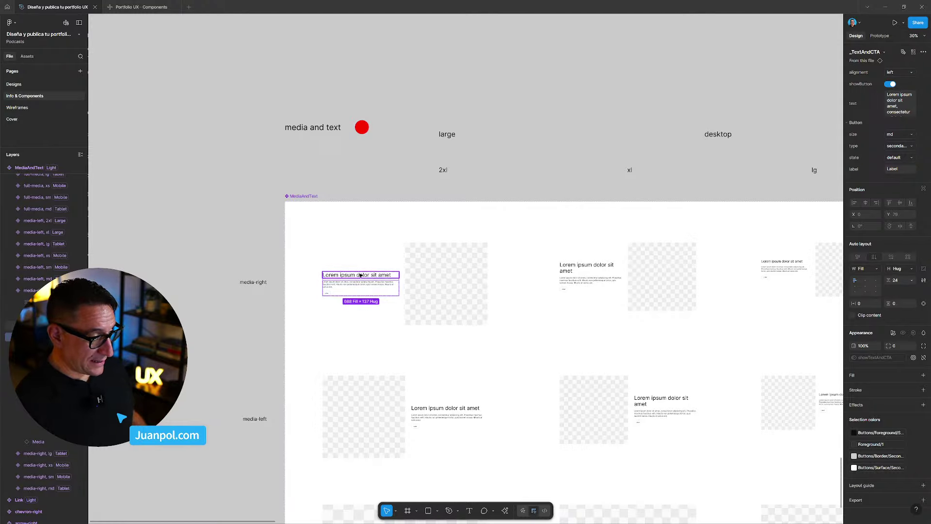
pyautogui.click(231, 284)
pyautogui.click(347, 284)
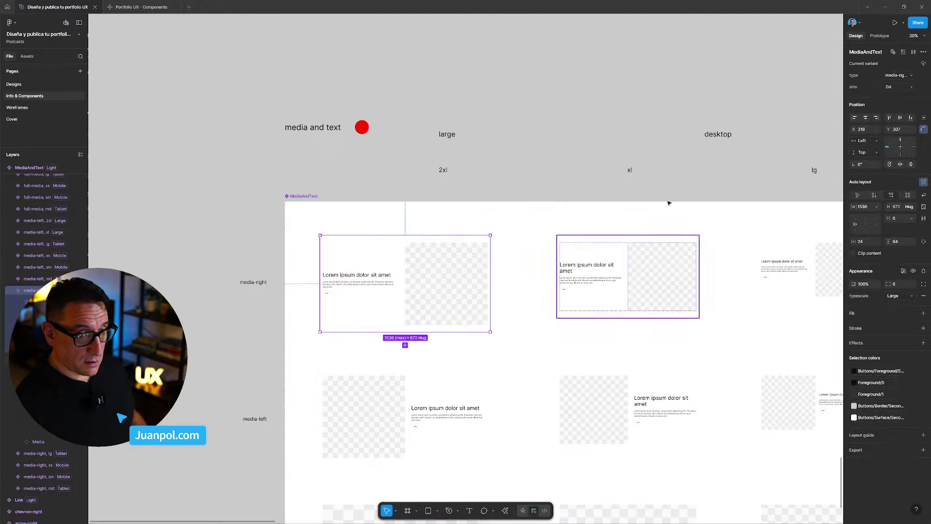
pyautogui.doubleClick(369, 274)
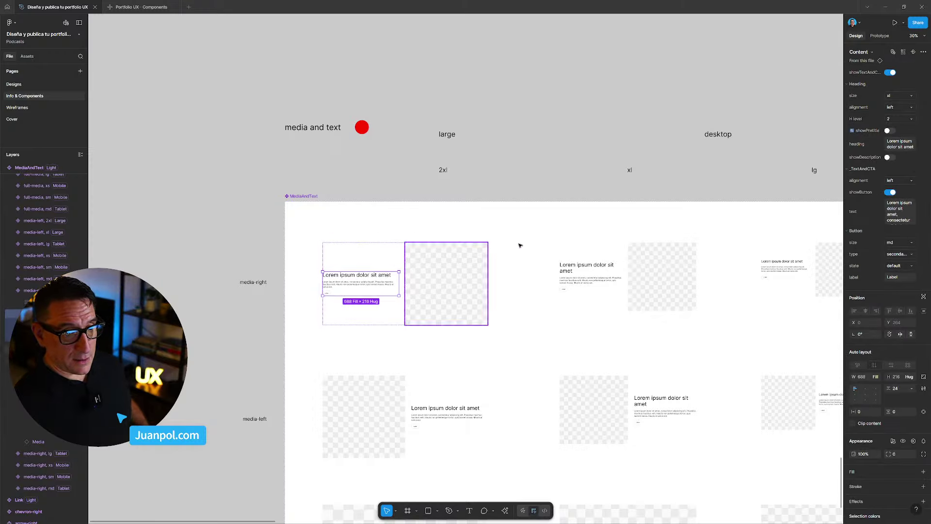
pyautogui.click(303, 327)
pyautogui.click(377, 309)
pyautogui.click(389, 140)
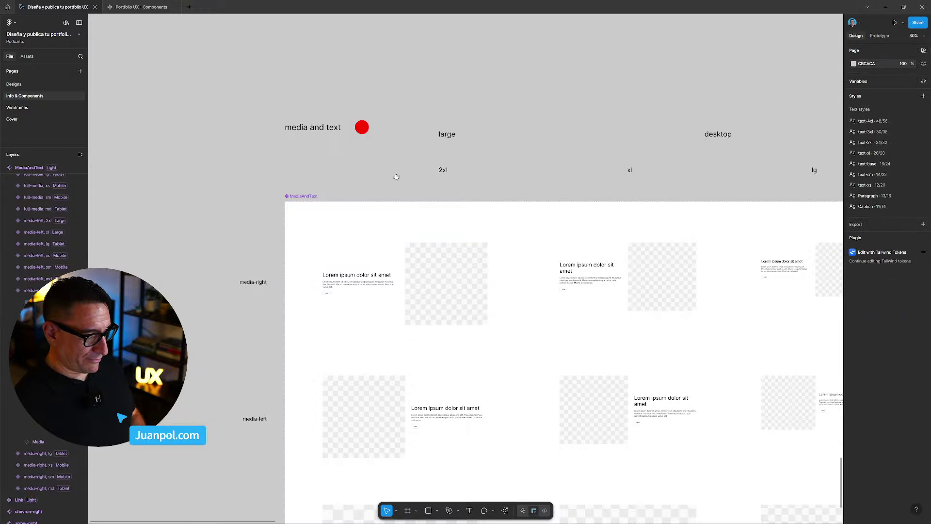
# Duplicate the media-right 2xl MediaAndText variant onto the empty canvas beside the component set
pyautogui.moveTo(396, 177); pyautogui.dragTo(604, 118)
pyautogui.click(636, 235)
pyautogui.moveTo(635, 235); pyautogui.dragTo(329, 218)
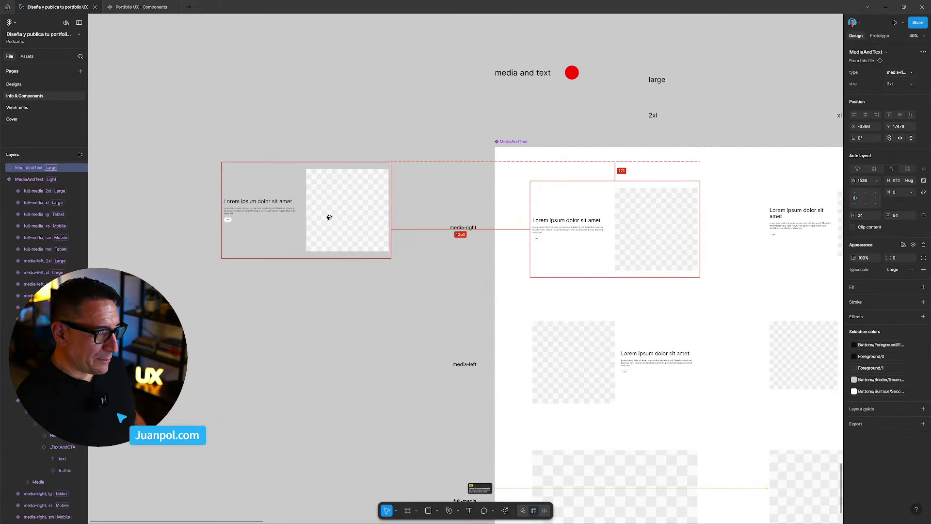
pyautogui.scroll(6, 242, 257)
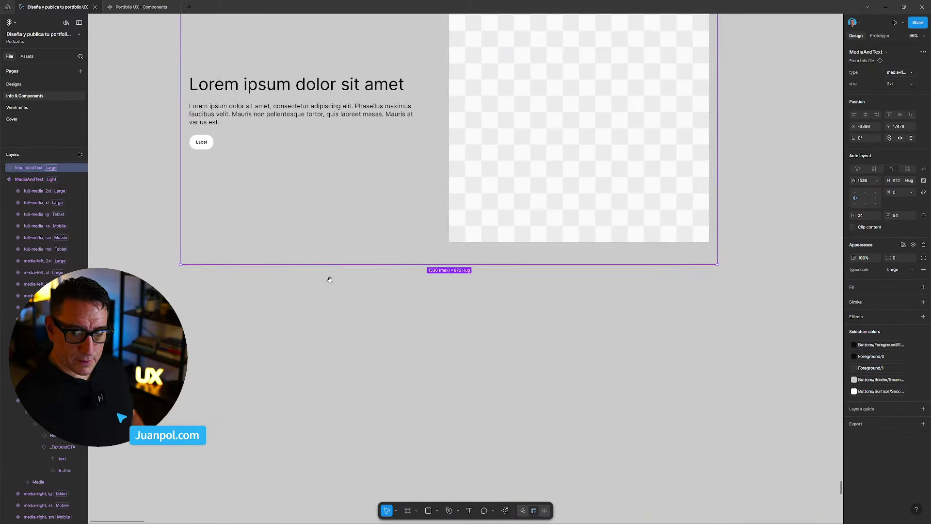
pyautogui.moveTo(329, 279); pyautogui.dragTo(393, 442)
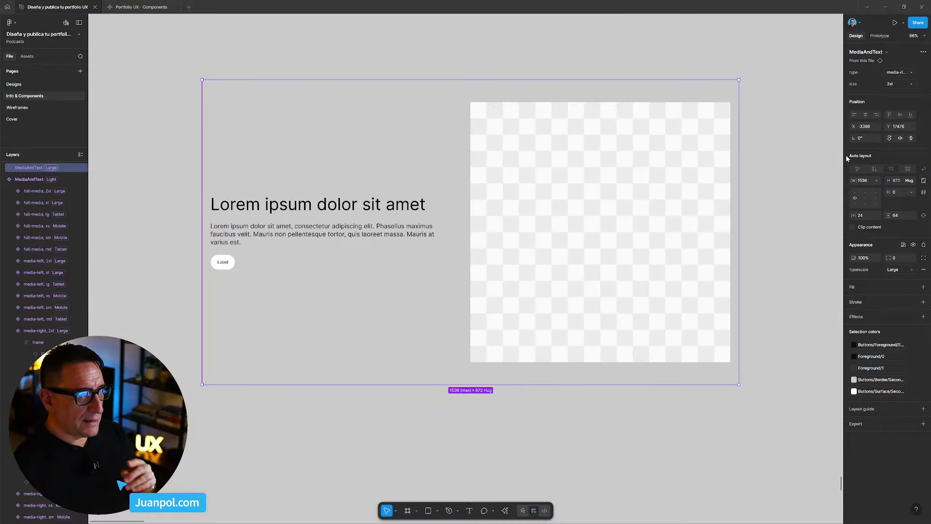
# Select the Content instance nested in the MediaAndText copy's text frame to inspect its heading properties
pyautogui.doubleClick(359, 220)
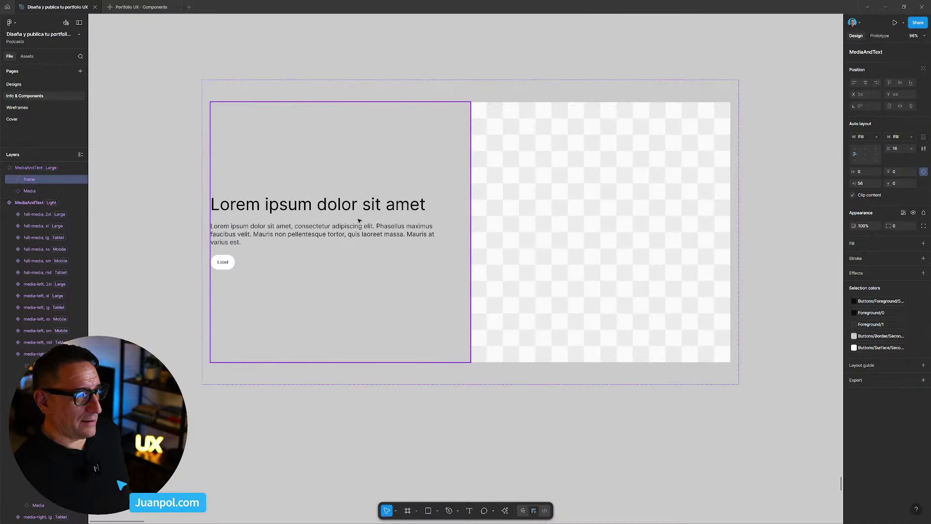
pyautogui.click(529, 36)
pyautogui.click(403, 220)
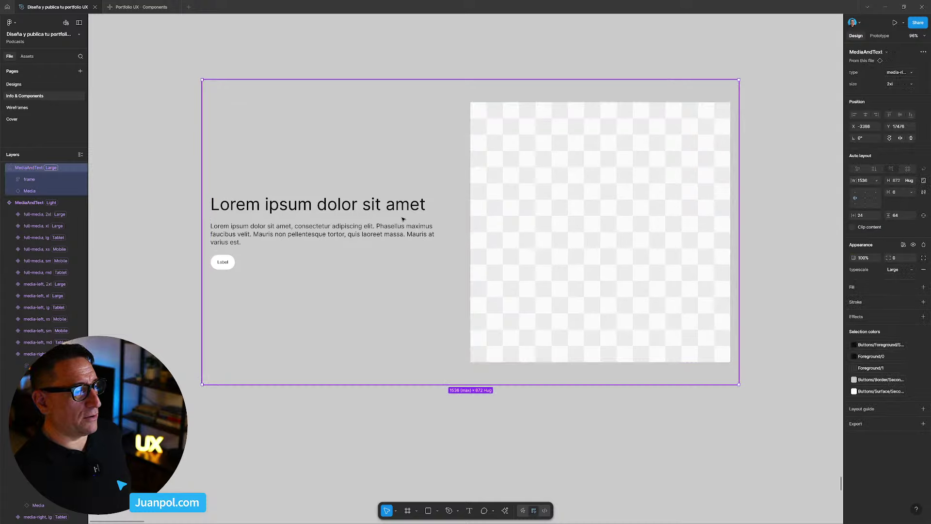
pyautogui.doubleClick(403, 219)
pyautogui.doubleClick(402, 220)
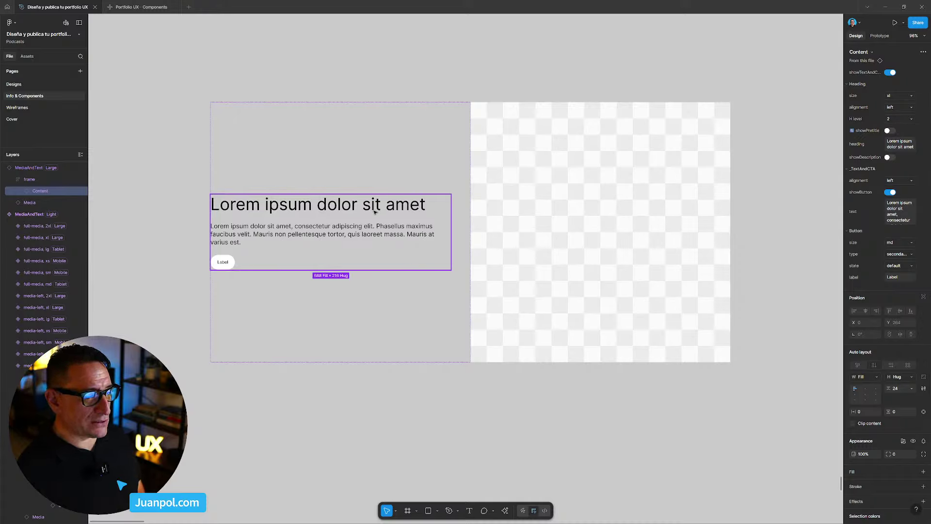
# Try heading levels 3 and 4 on the Content instance of the MediaAndText copy
pyautogui.click(914, 119)
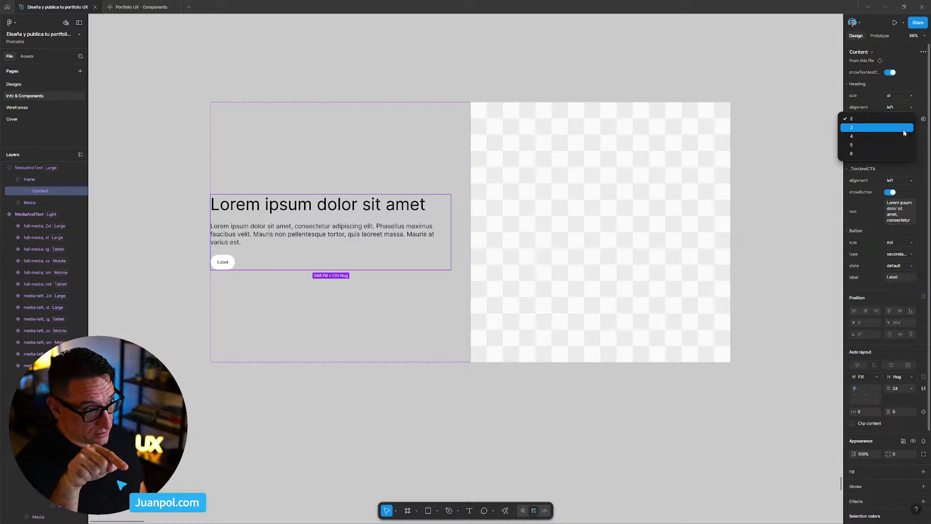
pyautogui.click(903, 128)
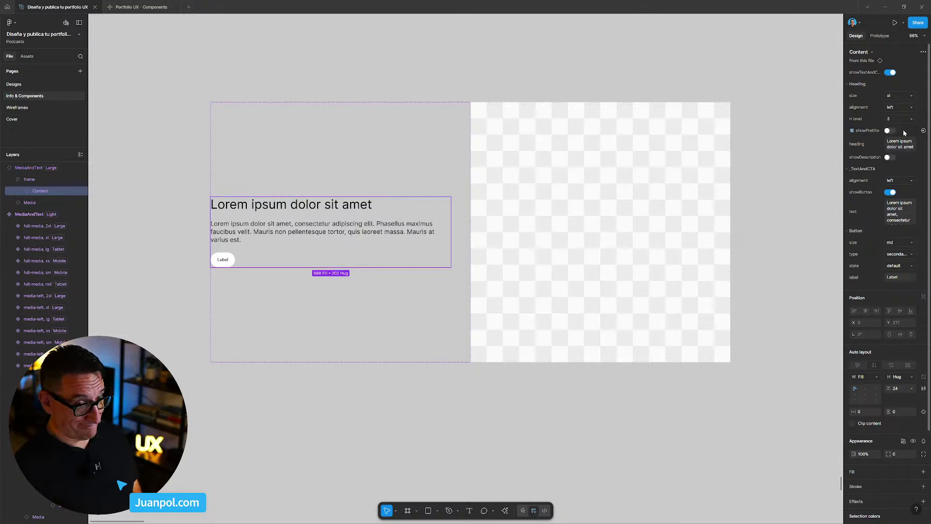
pyautogui.click(900, 119)
pyautogui.click(905, 129)
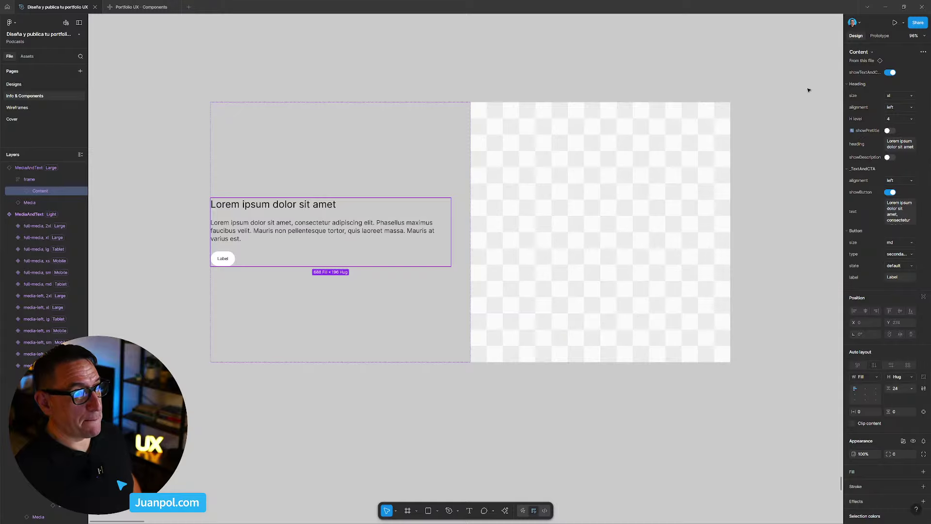
# Delete the duplicated MediaAndText copy from the Info & Components canvas
pyautogui.click(729, 144)
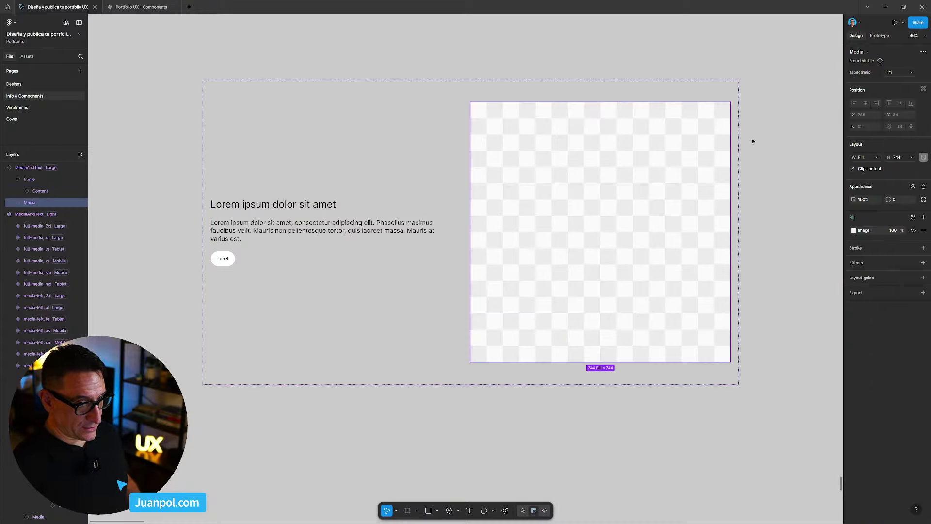
pyautogui.press('Escape')
pyautogui.press('Delete')
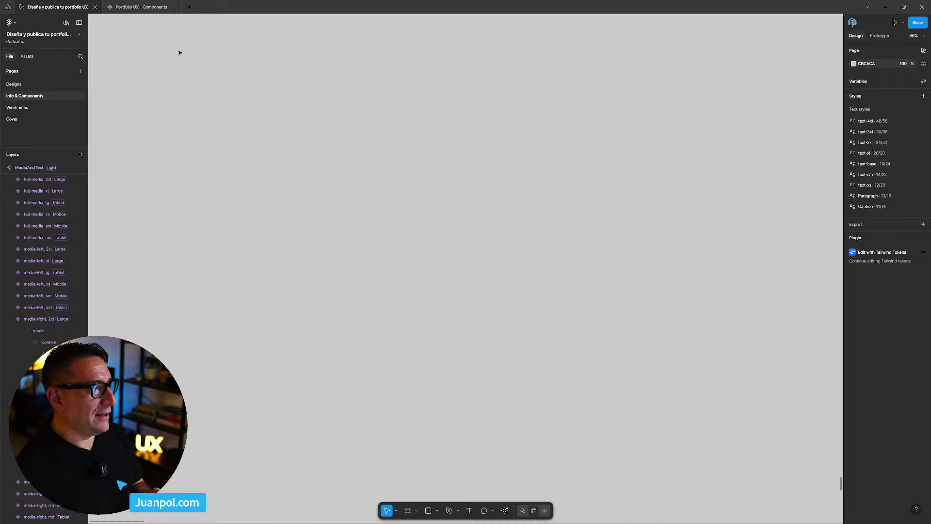
# Switch back to the Portfolio UX - Components file and review the MediaAndText heading and text within the article preview
pyautogui.click(130, 6)
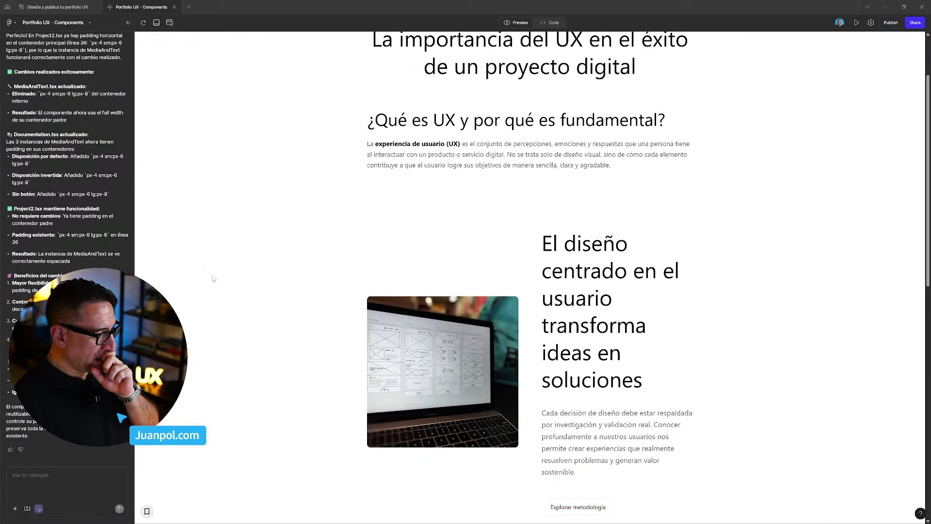
pyautogui.scroll(-2, 213, 278)
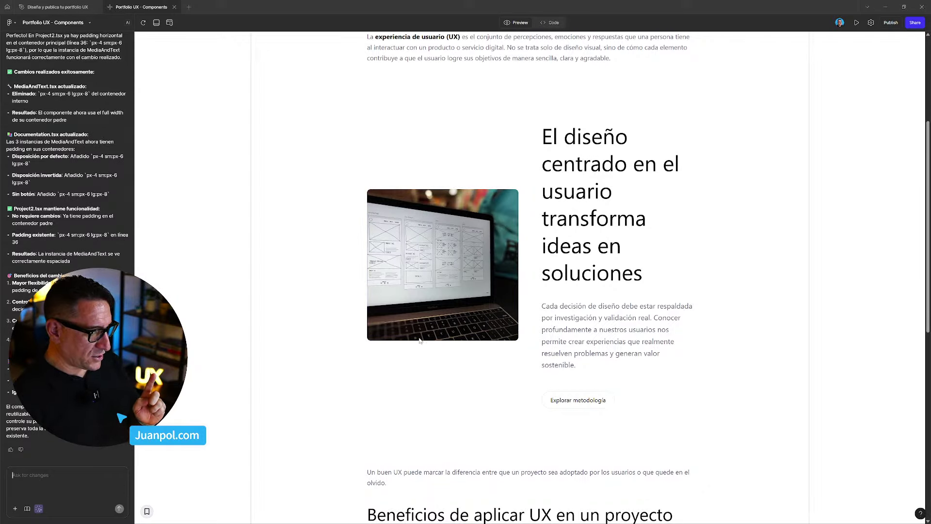
pyautogui.scroll(-1, 469, 299)
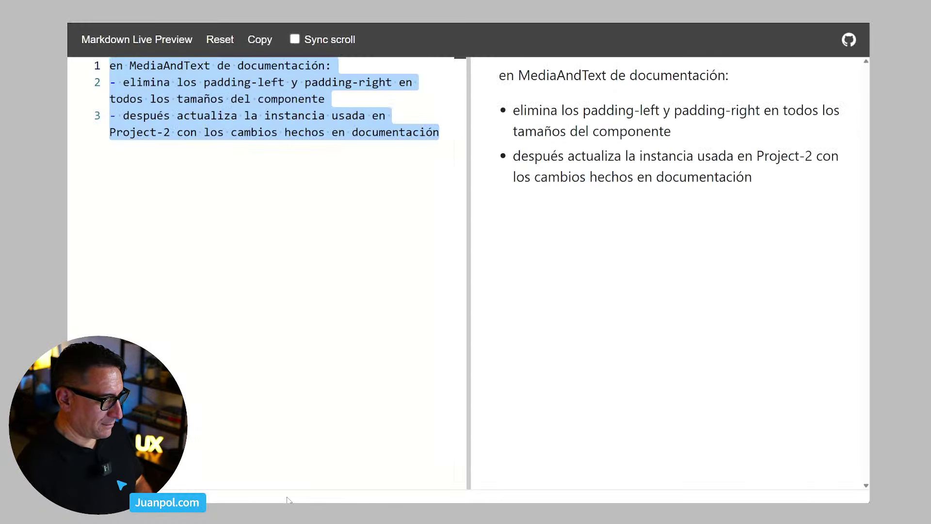
# In the Markdown Live Preview editor, reword the prompt's first line as "en el MediaAndText de project-2"
pyautogui.doubleClick(207, 116)
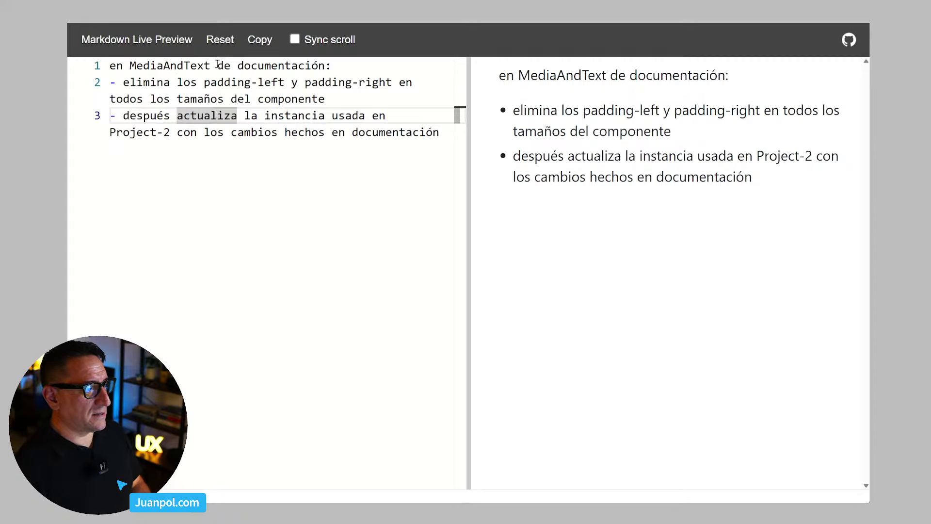
pyautogui.moveTo(218, 65); pyautogui.dragTo(409, 62)
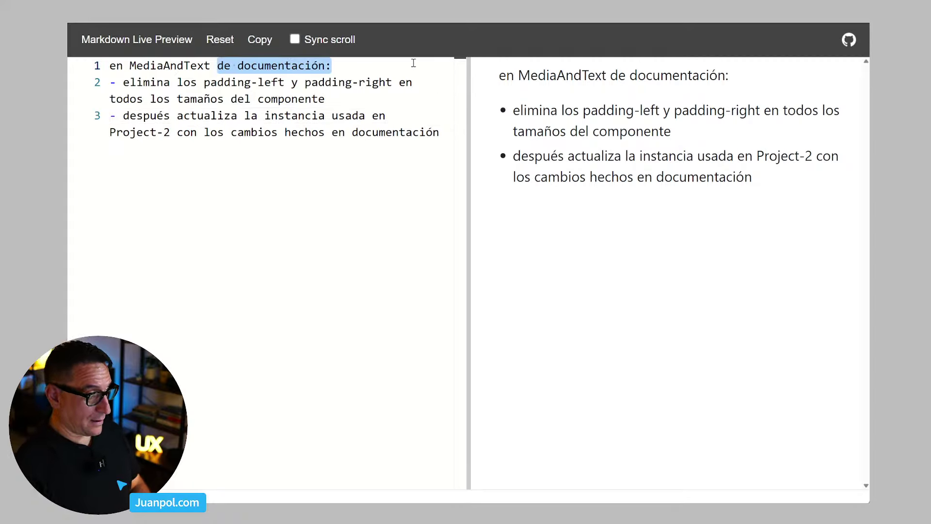
pyautogui.click(129, 66)
pyautogui.write('el')
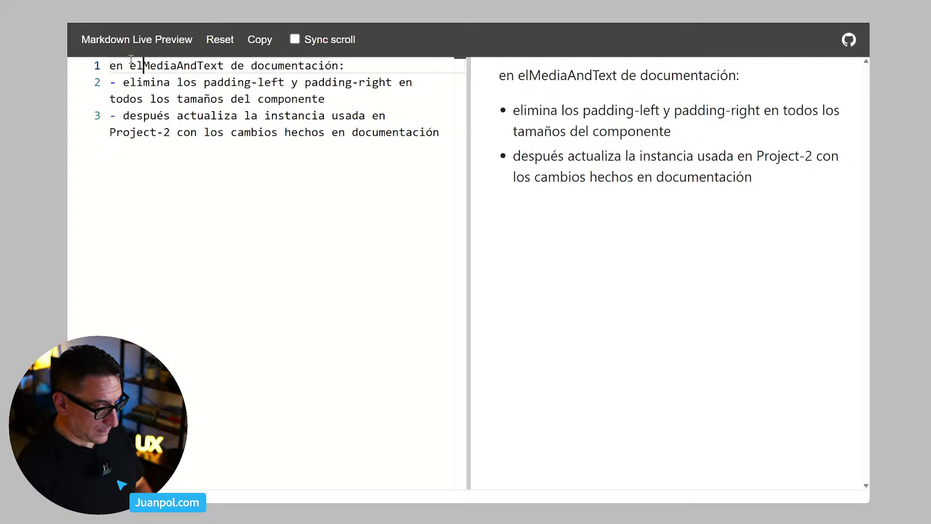
pyautogui.moveTo(238, 63); pyautogui.dragTo(473, 67)
pyautogui.write('de ')
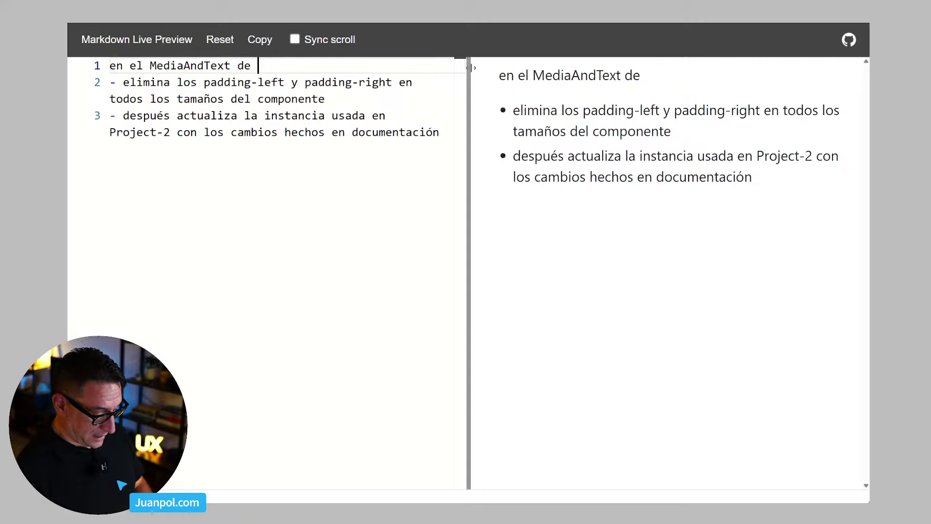
pyautogui.write('project-2')
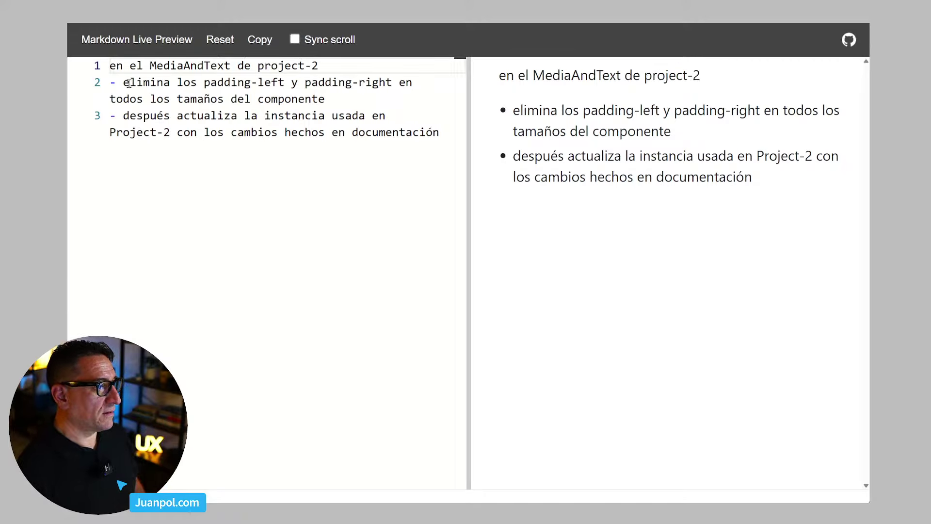
# Replace the prompt's first bullet about removing padding with "usa encabezado H3"
pyautogui.moveTo(123, 83); pyautogui.dragTo(394, 82)
pyautogui.click(429, 85)
pyautogui.moveTo(327, 99); pyautogui.dragTo(133, 84)
pyautogui.write('usa')
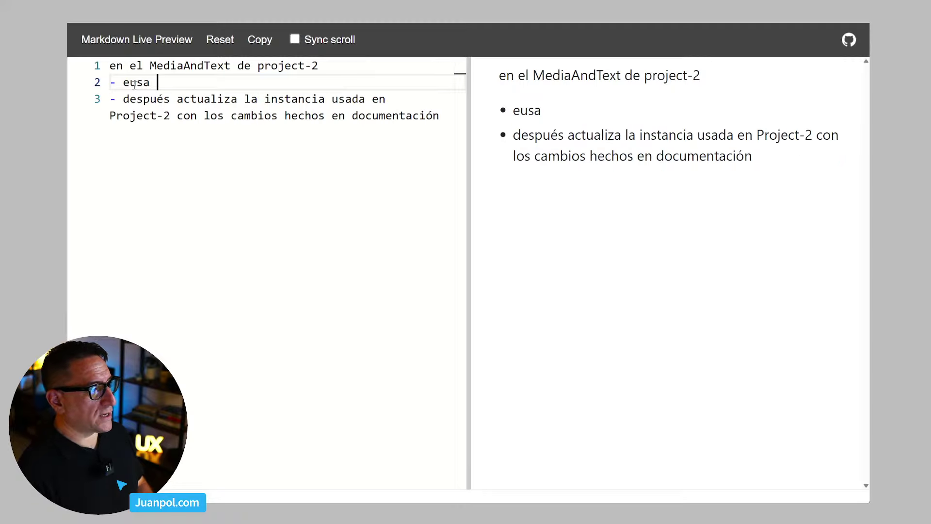
pyautogui.press('BackSpace')
pyautogui.press('BackSpace')
pyautogui.press('BackSpace')
pyautogui.press('BackSpace')
pyautogui.press('BackSpace')
pyautogui.write('u')
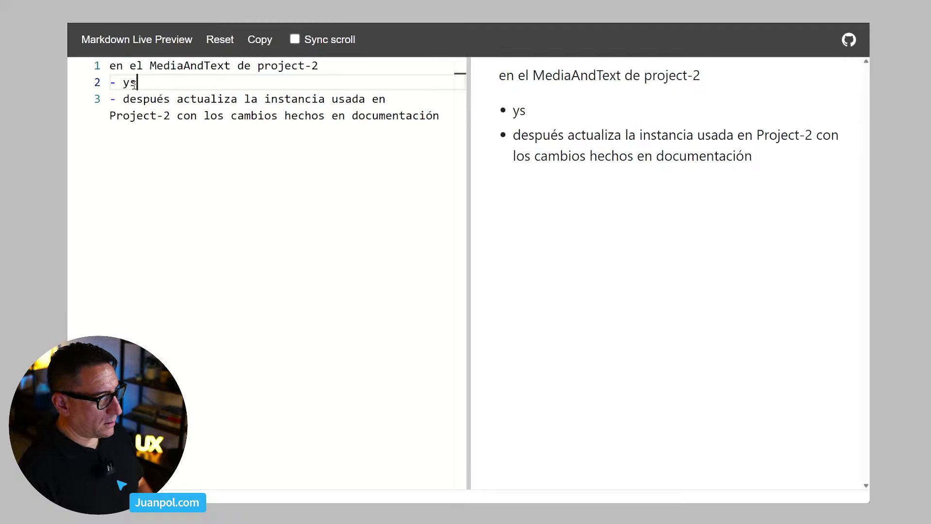
pyautogui.write('sa enca')
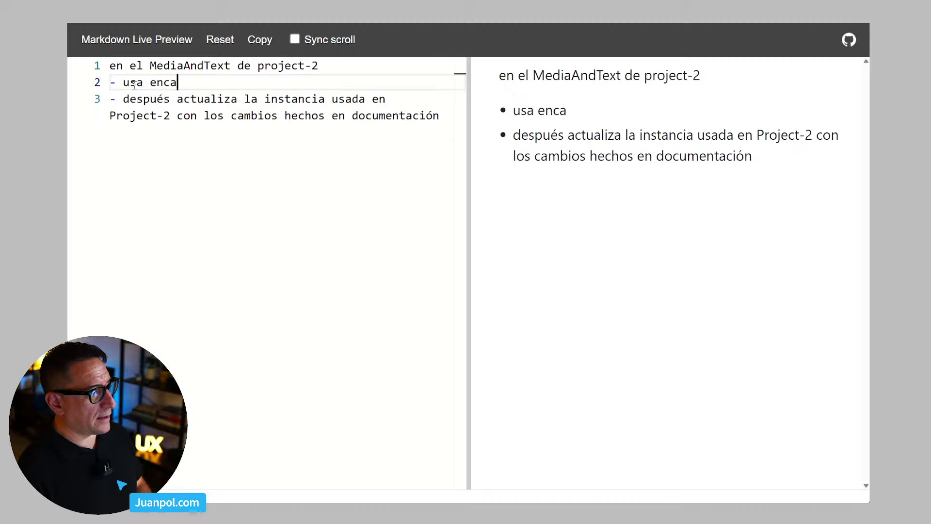
pyautogui.write('bezado H3')
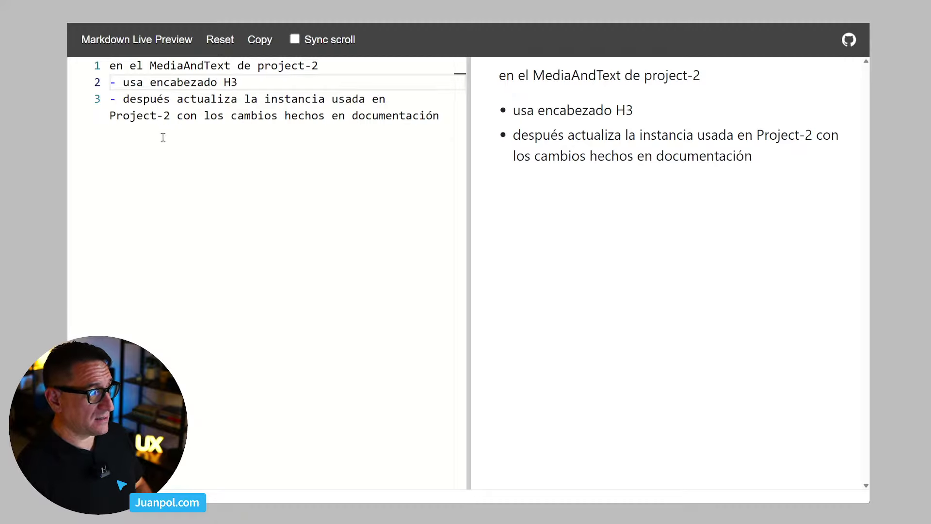
# Replace the prompt's second bullet about updating the Project-2 instance with "reduce su contenido a"
pyautogui.moveTo(122, 101); pyautogui.dragTo(476, 128)
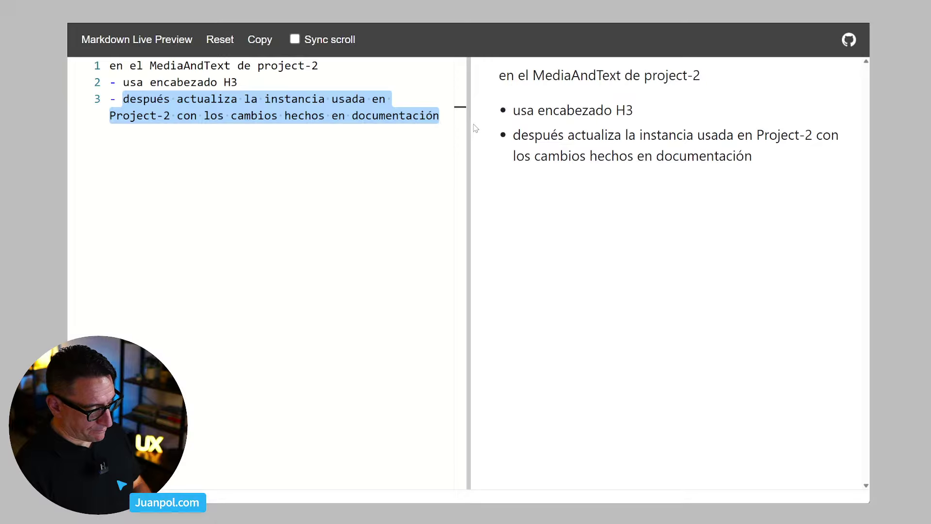
pyautogui.write('reduce el ')
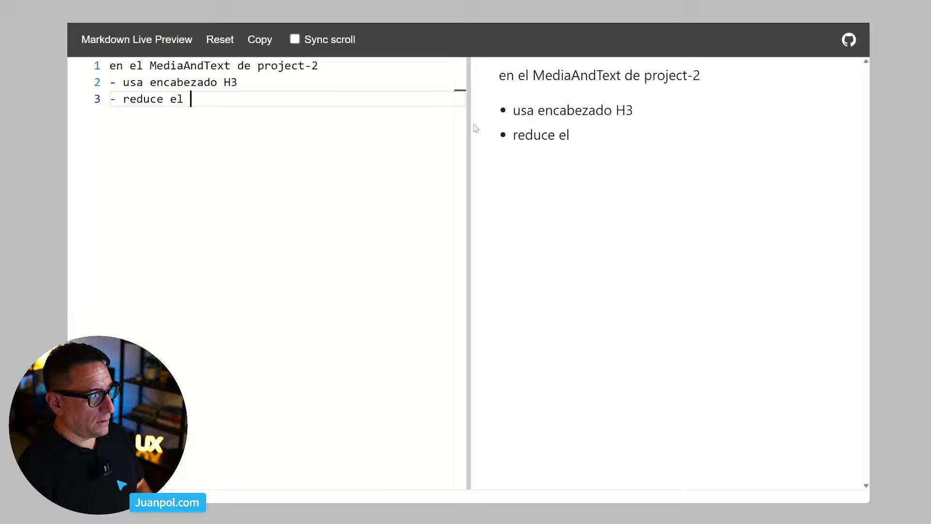
pyautogui.write('contrenido')
pyautogui.press('BackSpace')
pyautogui.press('BackSpace')
pyautogui.press('BackSpace')
pyautogui.press('BackSpace')
pyautogui.press('BackSpace')
pyautogui.press('BackSpace')
pyautogui.write('eni')
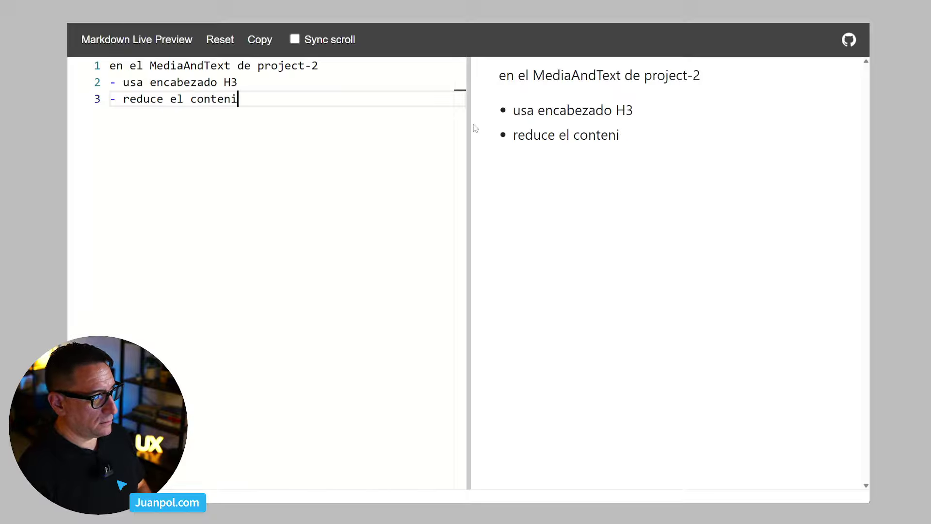
pyautogui.write('do')
pyautogui.press('BackSpace')
pyautogui.press('BackSpace')
pyautogui.press('BackSpace')
pyautogui.press('BackSpace')
pyautogui.press('BackSpace')
pyautogui.press('BackSpace')
pyautogui.press('BackSpace')
pyautogui.press('BackSpace')
pyautogui.press('BackSpace')
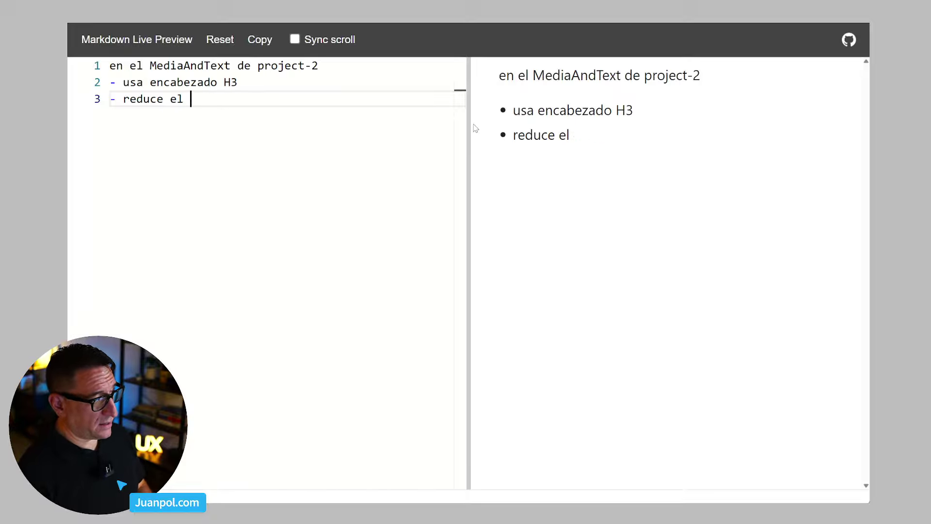
pyautogui.press('BackSpace')
pyautogui.press('BackSpace')
pyautogui.press('BackSpace')
pyautogui.write('su contenido ')
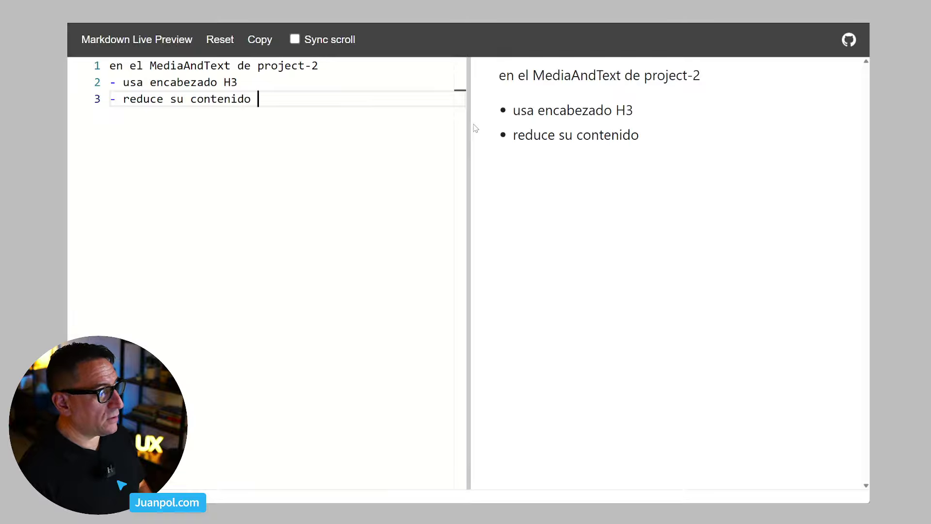
pyautogui.write('a')
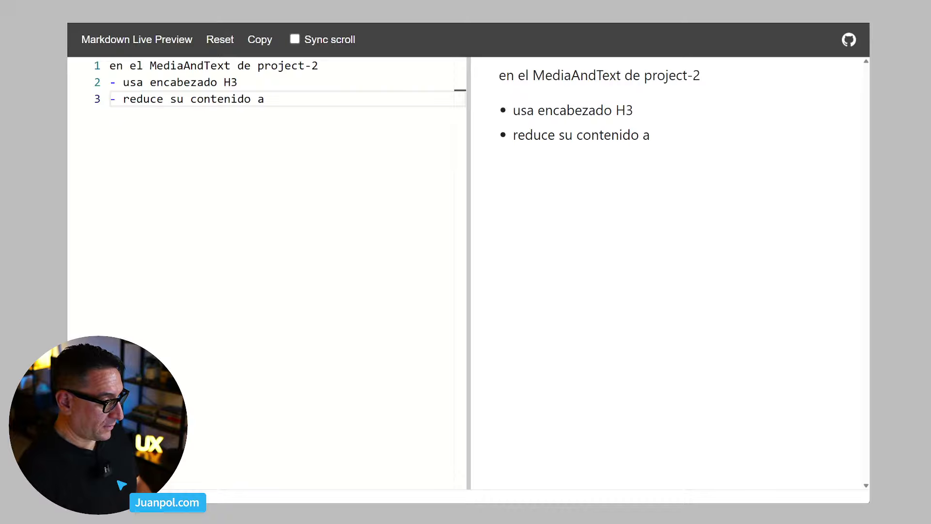
# Rewrite the prompt's second bullet as "resume su contenido a 4 palabras"
pyautogui.moveTo(123, 100); pyautogui.dragTo(314, 97)
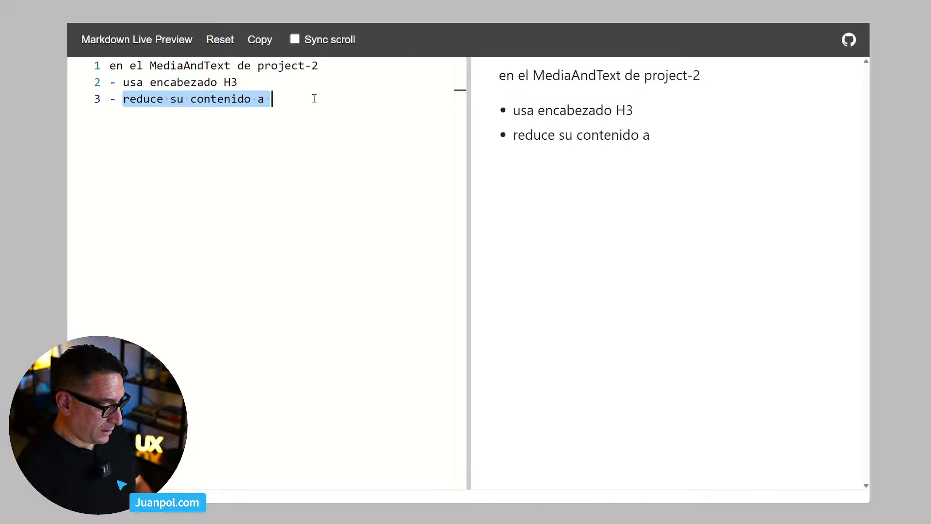
pyautogui.write('resume su contendo')
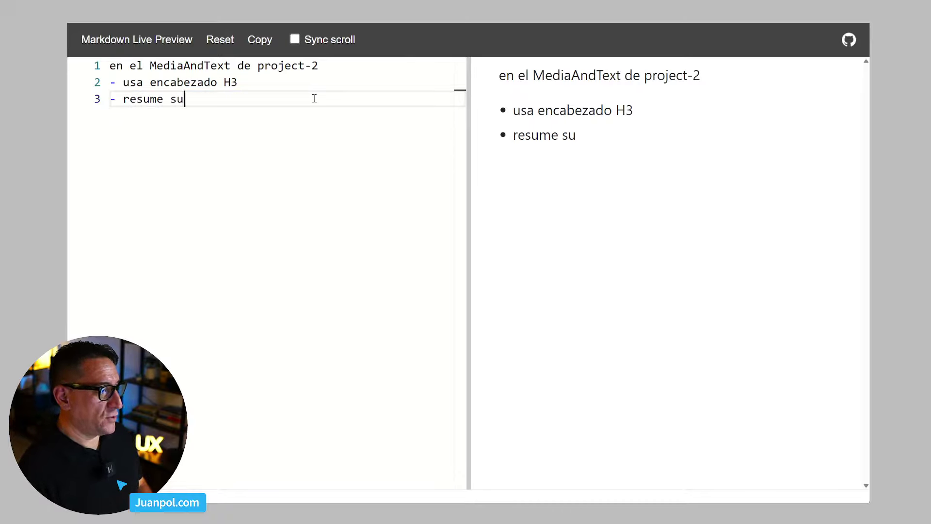
pyautogui.press('BackSpace')
pyautogui.press('BackSpace')
pyautogui.write('ido a ')
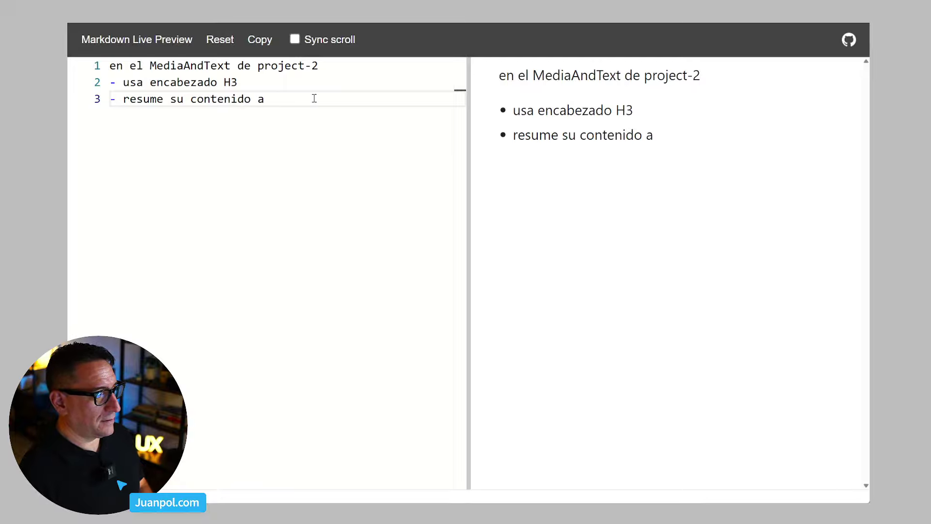
pyautogui.write('5')
pyautogui.press('BackSpace')
pyautogui.press('BackSpace')
pyautogui.write('4 pa')
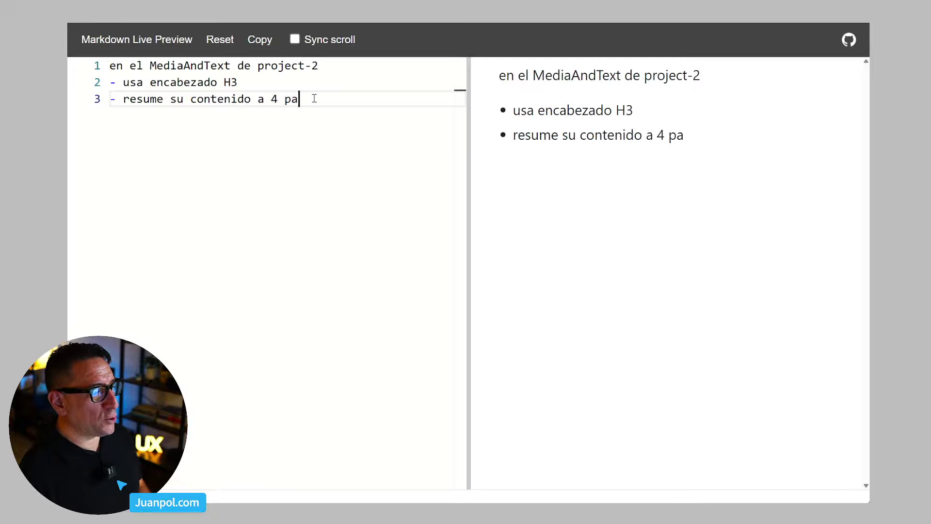
pyautogui.write('labras')
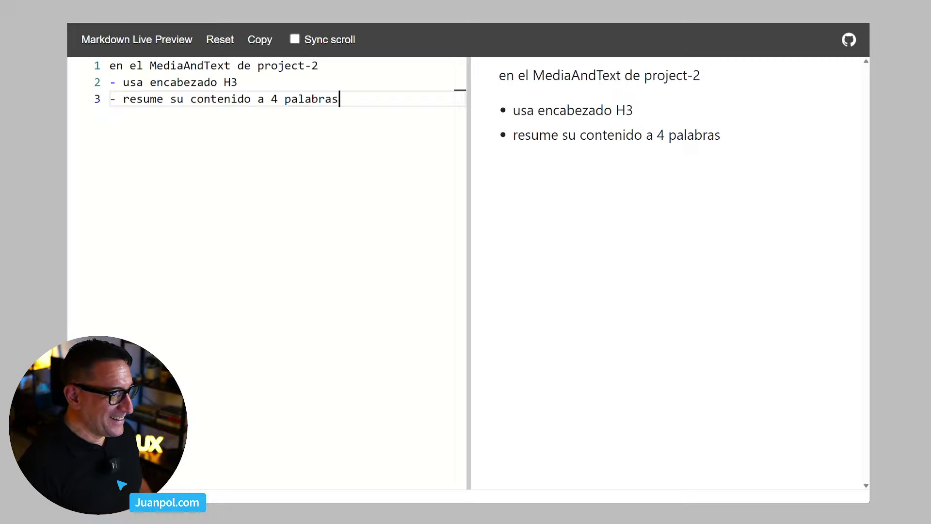
# Copy the full three-line prompt into the Figma Make chat and review the MediaAndText section in the preview
pyautogui.moveTo(360, 100); pyautogui.dragTo(92, 53)
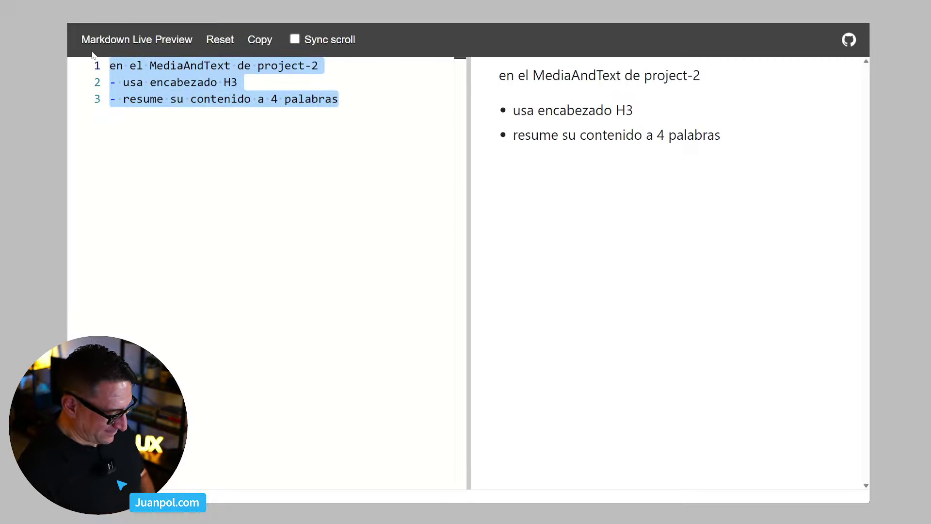
pyautogui.hotkey('ctrl', 'c')
pyautogui.hotkey('alt', 'Tab')
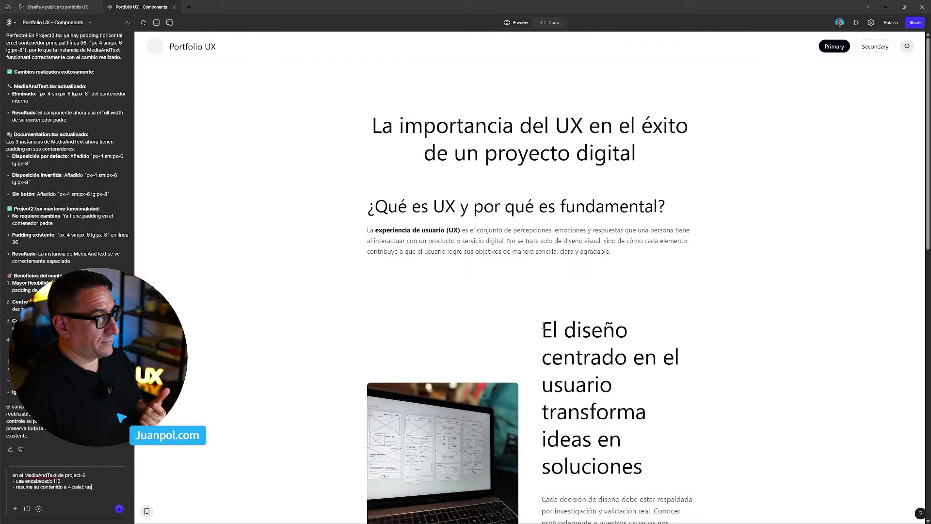
pyautogui.scroll(-2, 543, 326)
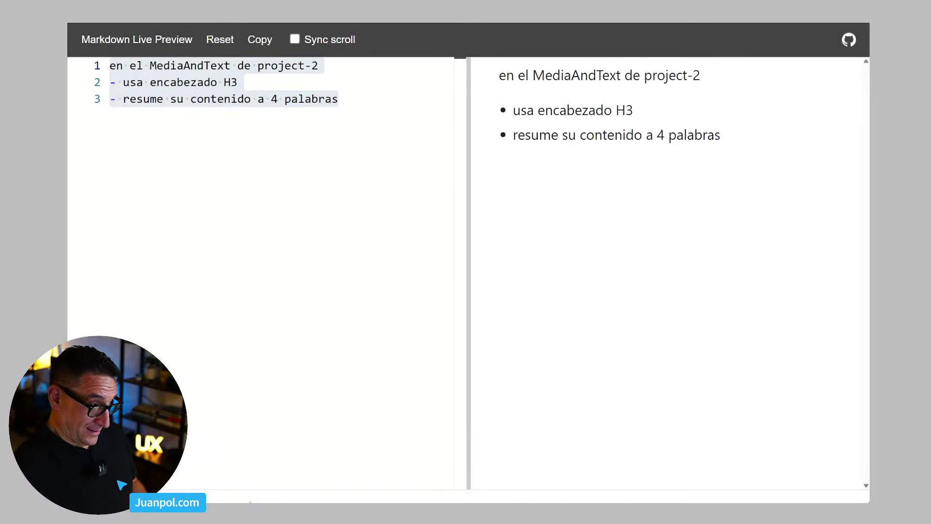
# Replace "su" in the prompt's second bullet with "el contenido del h3"
pyautogui.hotkey('ctrl', 'a')
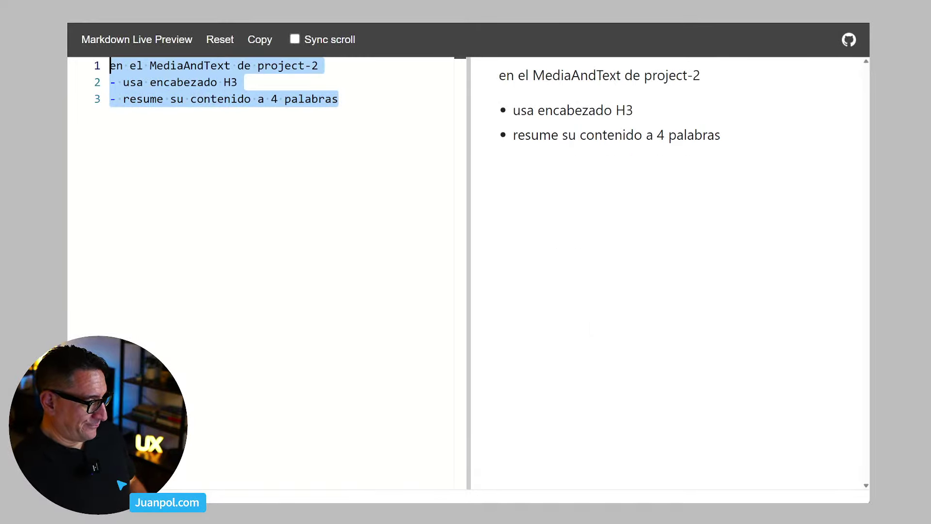
pyautogui.click(260, 142)
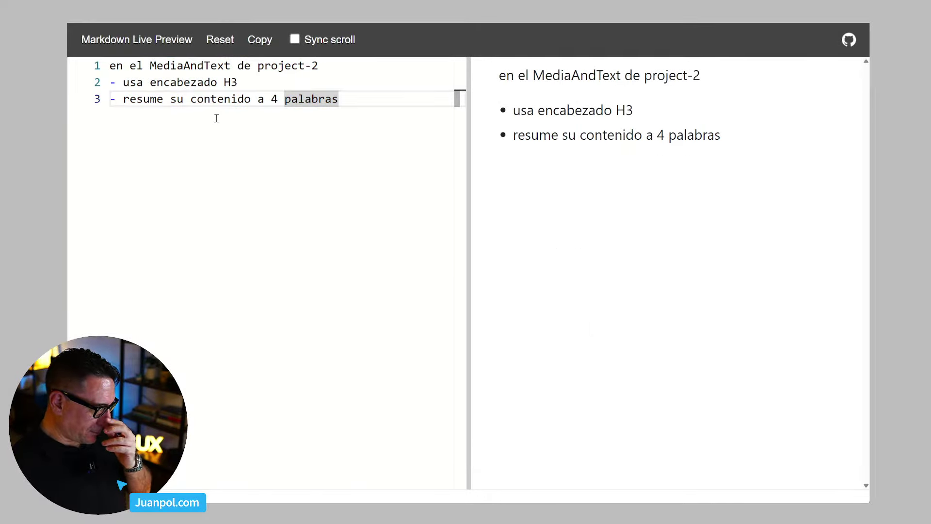
pyautogui.click(184, 100)
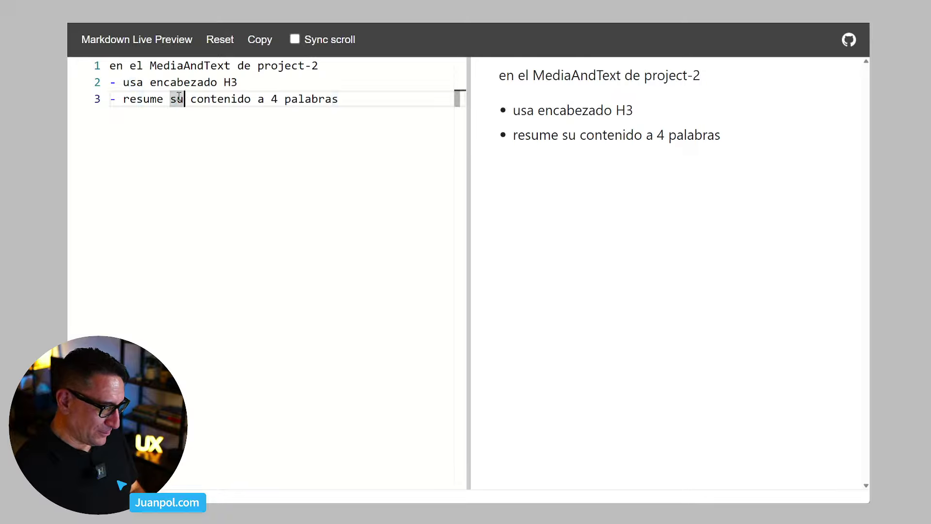
pyautogui.doubleClick(178, 99)
pyautogui.write('el contendo')
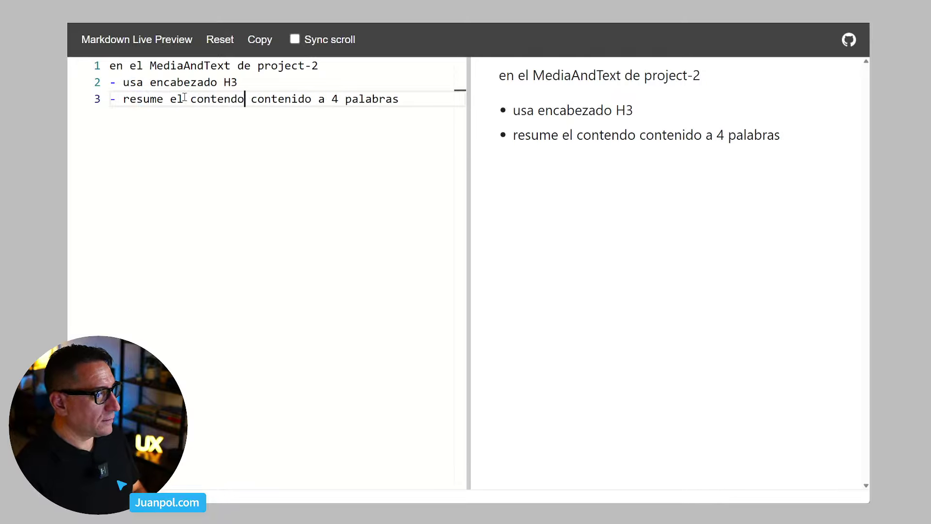
pyautogui.press('BackSpace')
pyautogui.press('BackSpace')
pyautogui.write('nido')
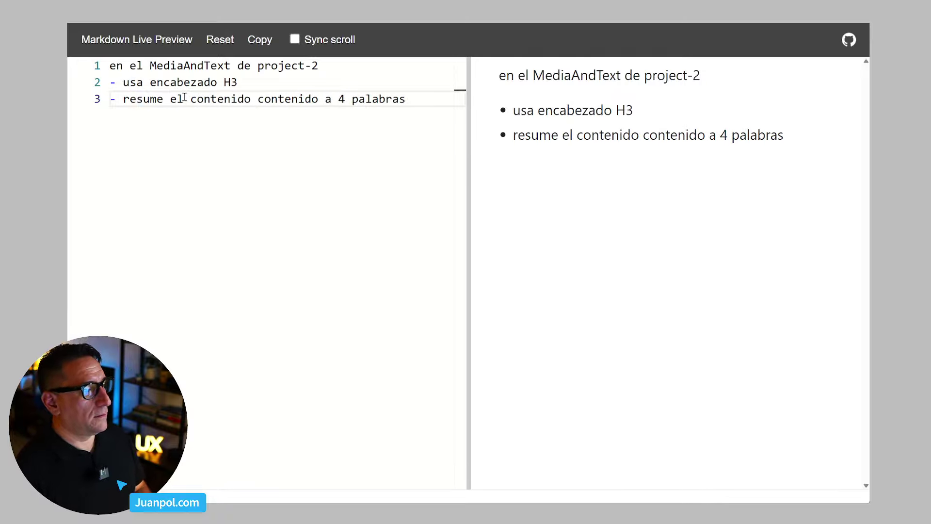
pyautogui.write(' delñ')
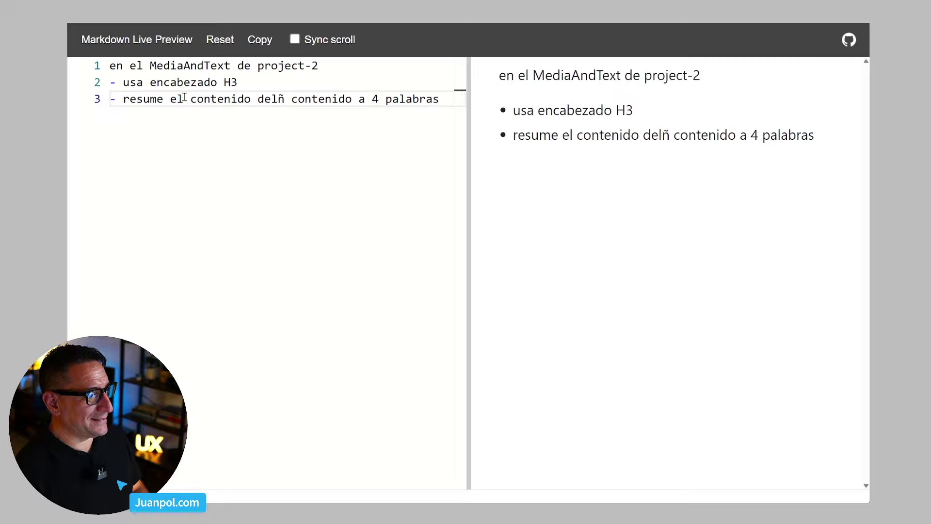
pyautogui.press('BackSpace')
pyautogui.write('h3')
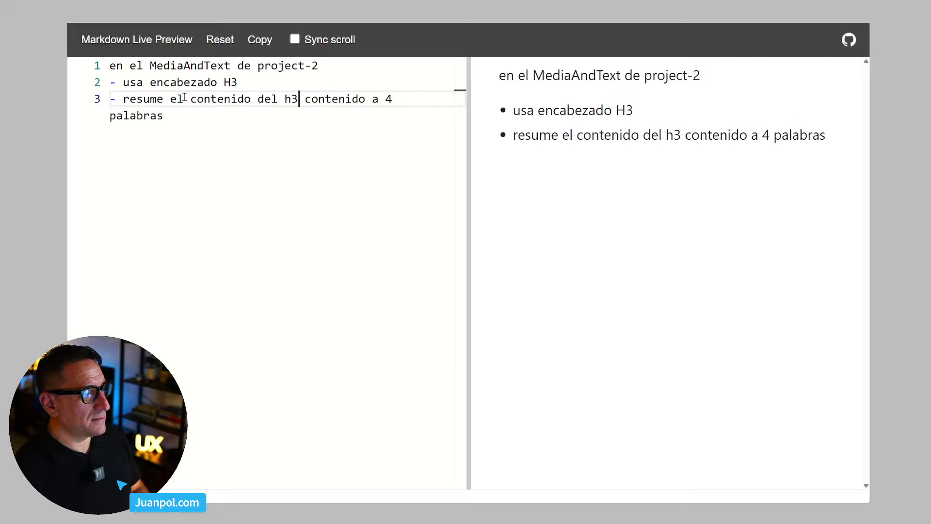
# Delete the leftover word "contenido" after "h3" so the second bullet reads "resume el contenido del h3 a 4 palabras"
pyautogui.press('Delete')
pyautogui.press('Delete')
pyautogui.press('Delete')
pyautogui.press('Delete')
pyautogui.press('Delete')
pyautogui.press('Delete')
pyautogui.press('Delete')
pyautogui.press('Delete')
pyautogui.press('Delete')
pyautogui.press('Delete')
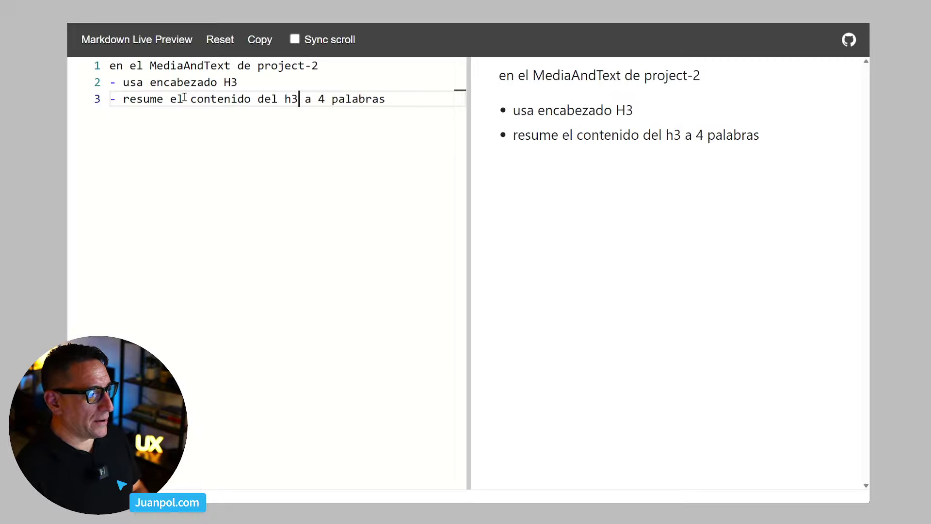
# Copy the full three-line prompt into the Figma Make chat and submit it
pyautogui.moveTo(404, 102); pyautogui.dragTo(109, 66)
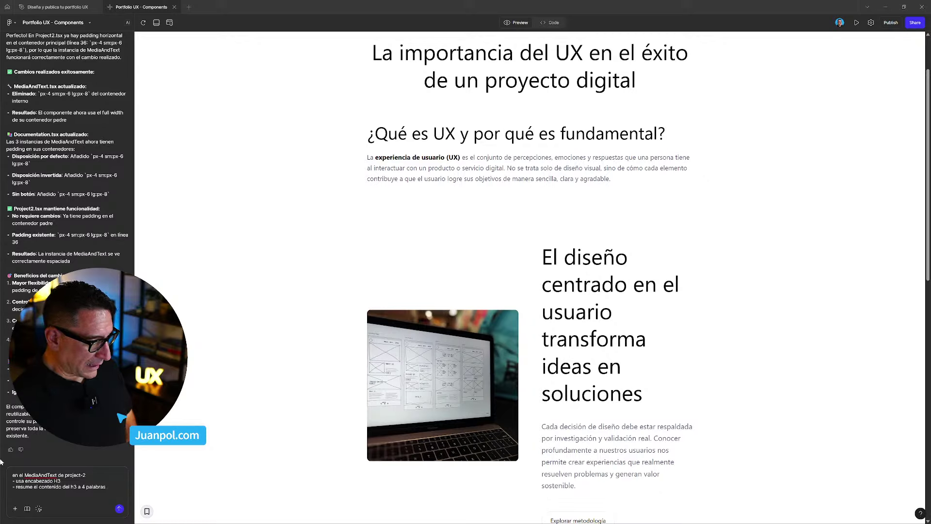
pyautogui.press('Return')
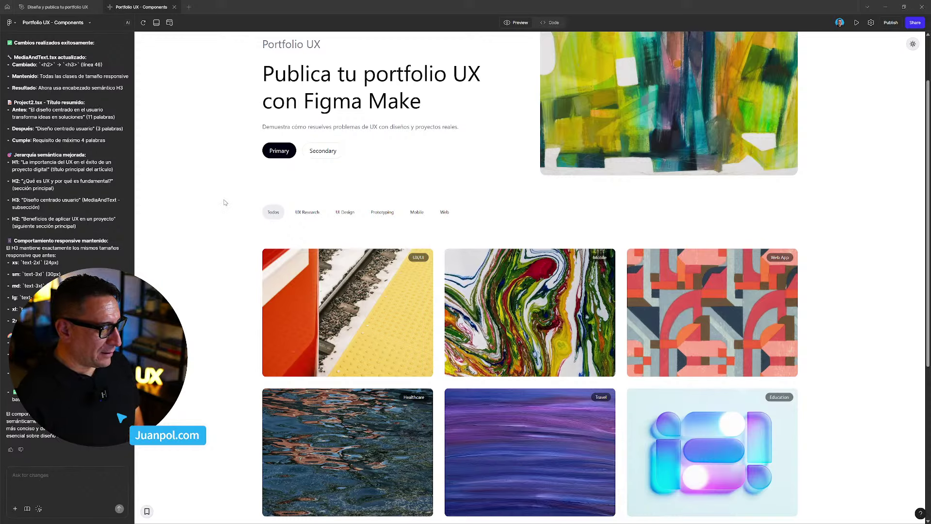
# Open the Project-2 page from the preview's home page and review the MediaAndText section's heading
pyautogui.scroll(2, 272, 208)
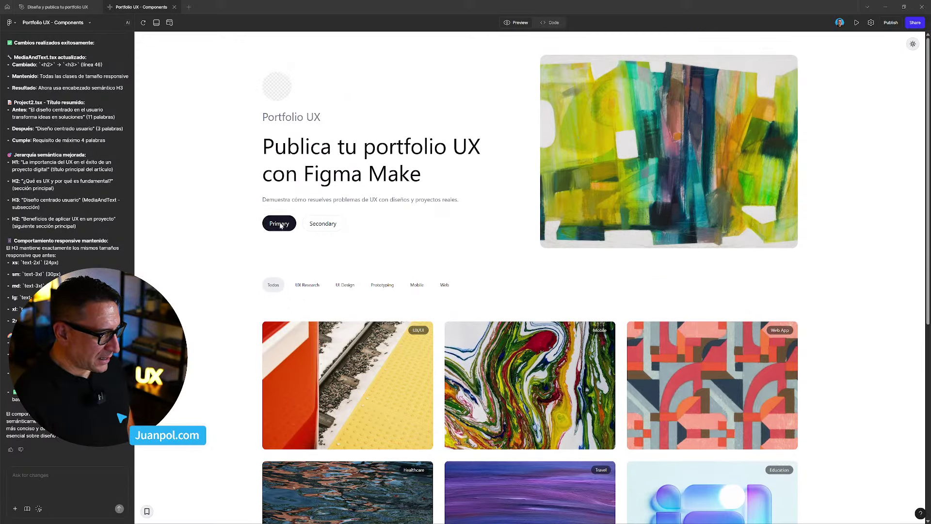
pyautogui.click(280, 224)
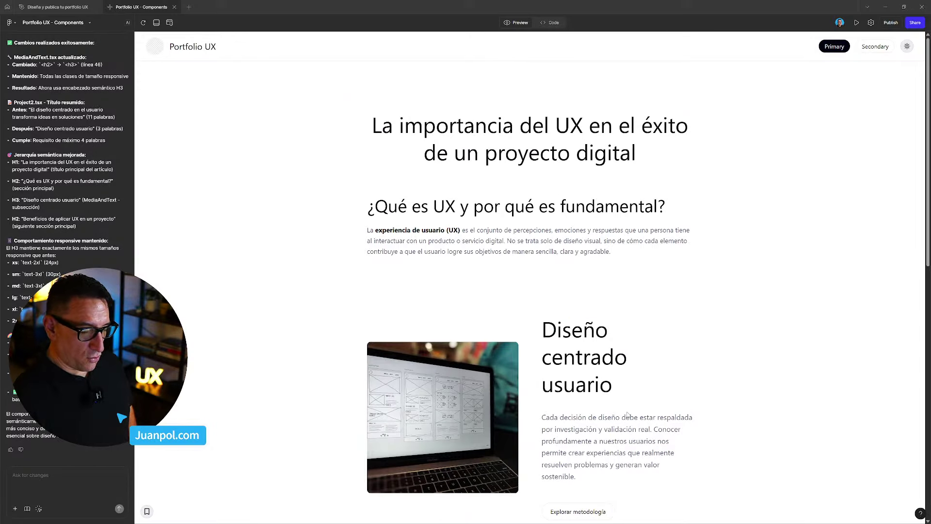
pyautogui.scroll(-3, 637, 411)
pyautogui.scroll(-1, 636, 411)
pyautogui.scroll(5, 563, 382)
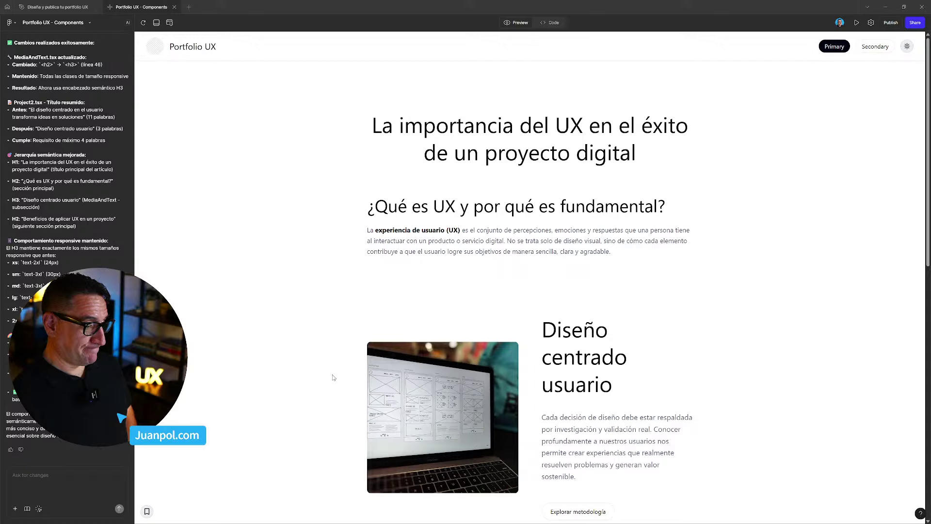
pyautogui.moveTo(542, 330); pyautogui.dragTo(605, 366)
pyautogui.click(605, 366)
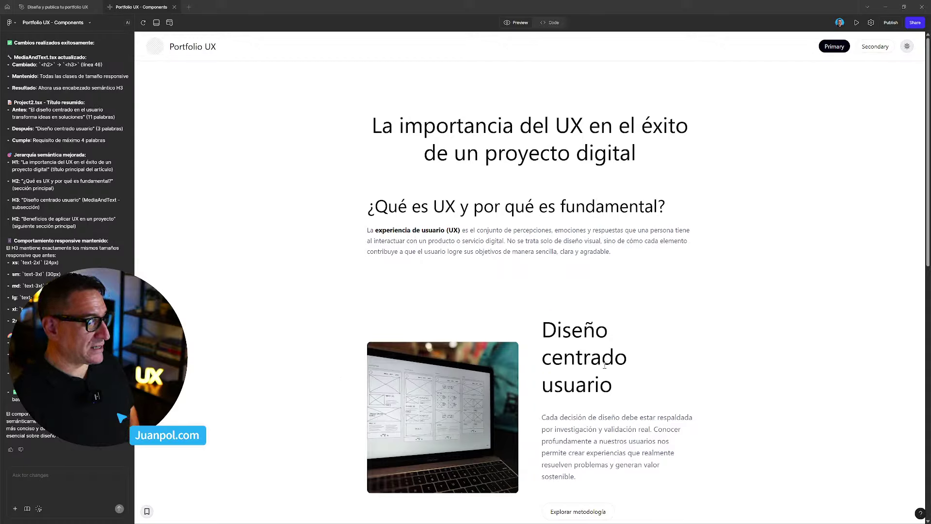
# Inspect the heading tags of the MediaAndText title and the main article title by selecting each element in the preview
pyautogui.click(37, 509)
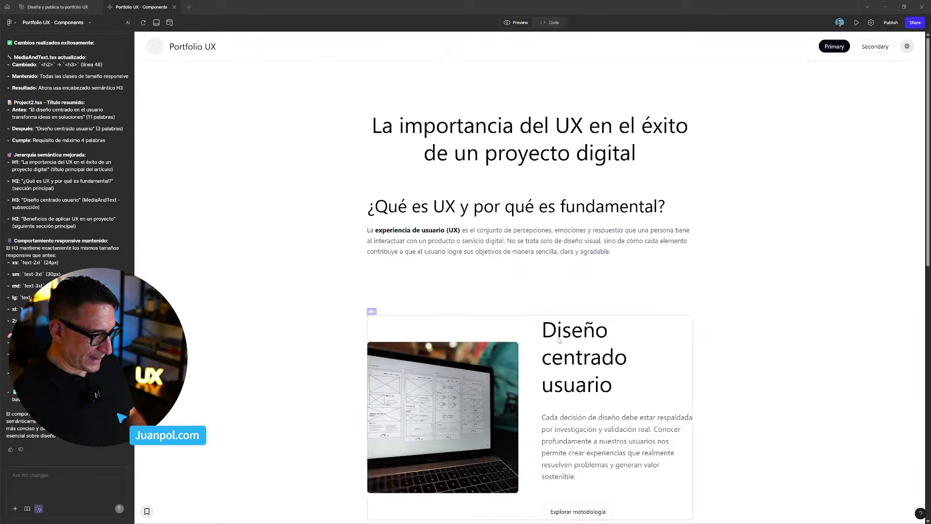
pyautogui.click(591, 334)
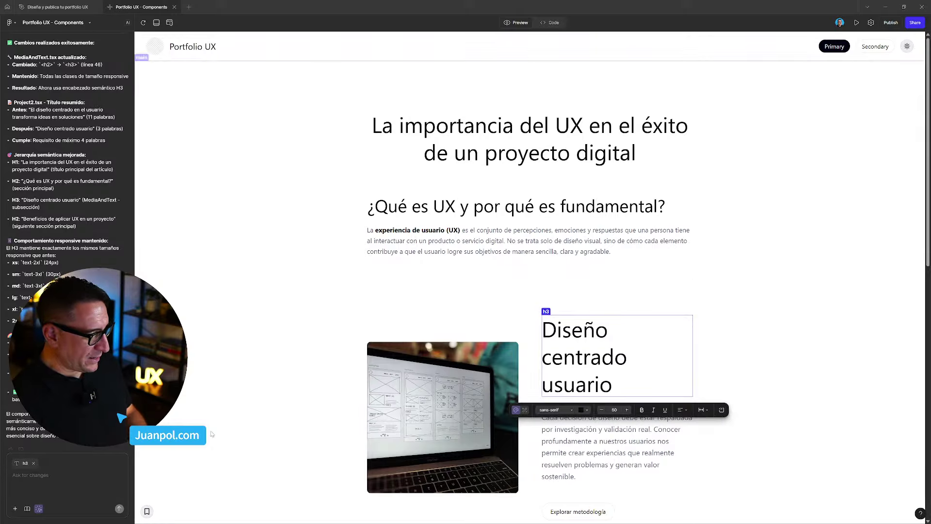
pyautogui.click(495, 136)
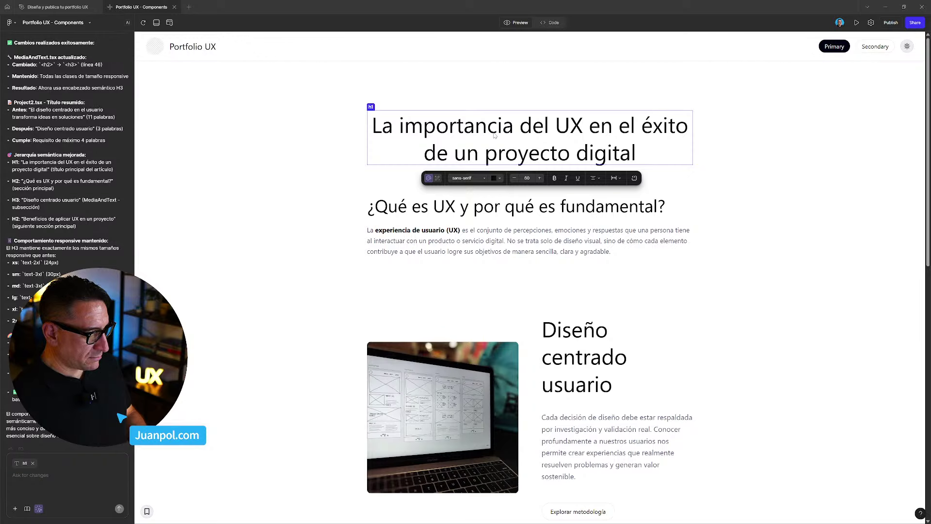
# Open the source code of the "¿Qué es UX y por qué es fundamental?" heading and examine its responsive text-size classes
pyautogui.click(602, 207)
pyautogui.click(635, 229)
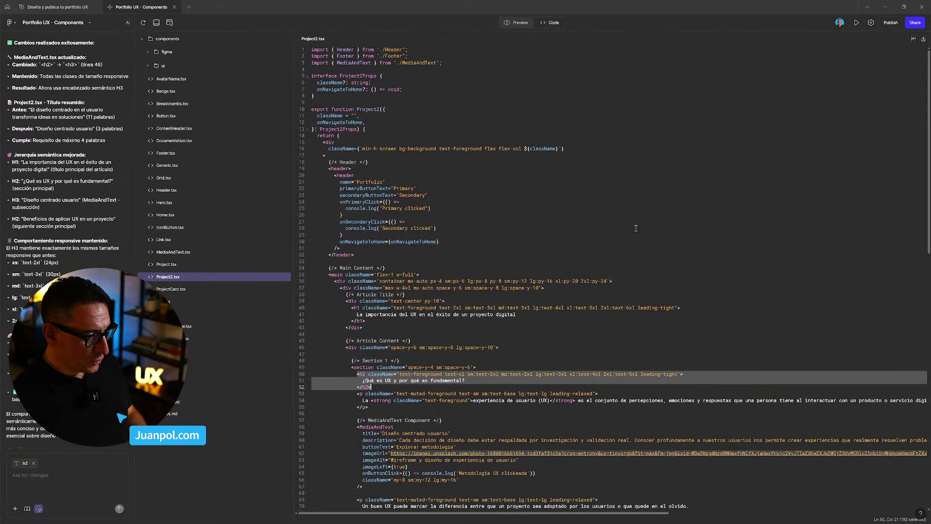
pyautogui.click(481, 377)
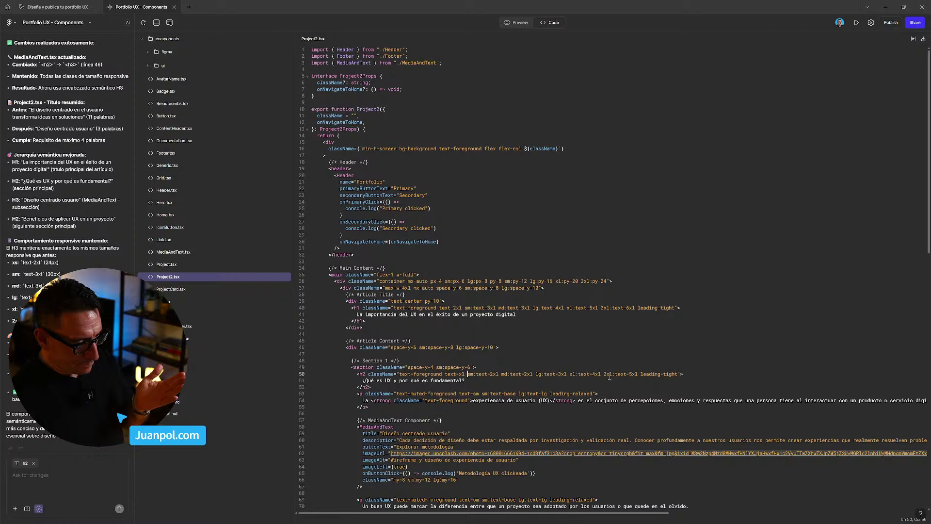
pyautogui.moveTo(640, 374); pyautogui.dragTo(467, 377)
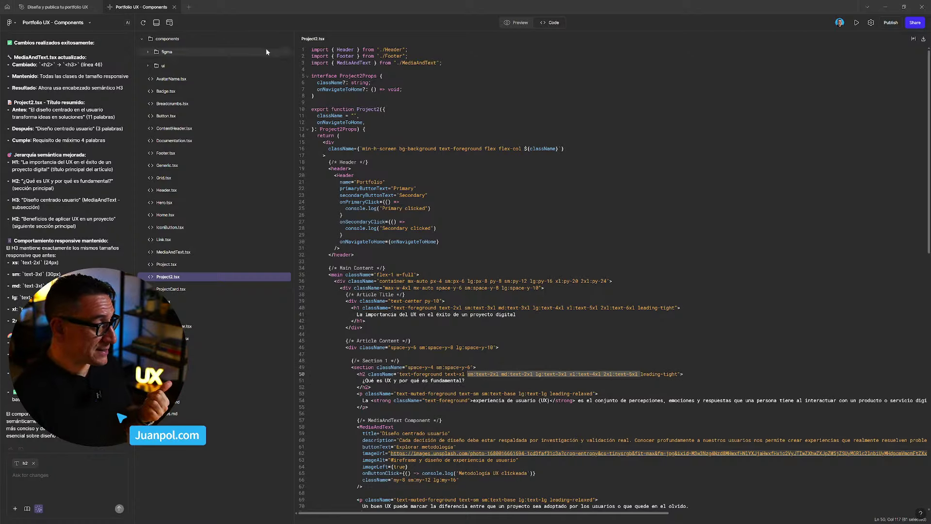
# Return to the preview and open the MediaAndText heading's source code to examine its text-size classes
pyautogui.click(516, 22)
pyautogui.click(596, 387)
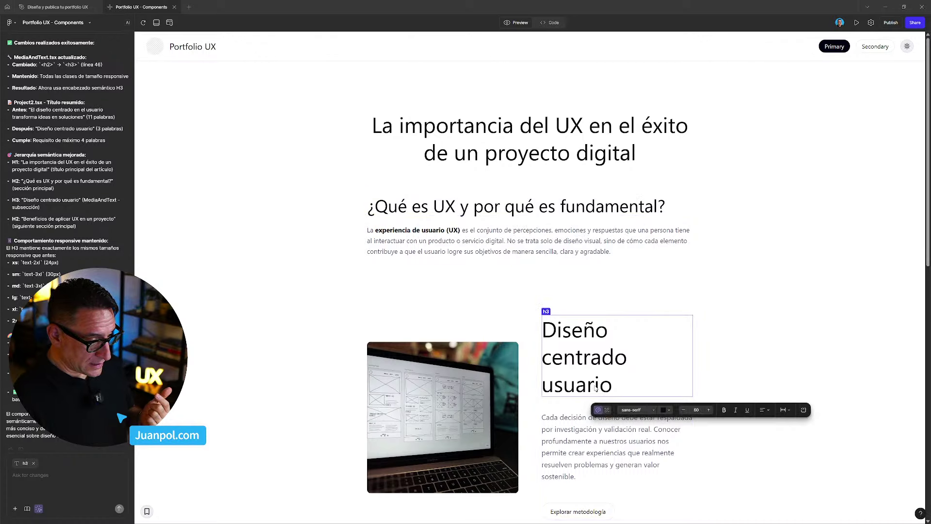
pyautogui.click(720, 409)
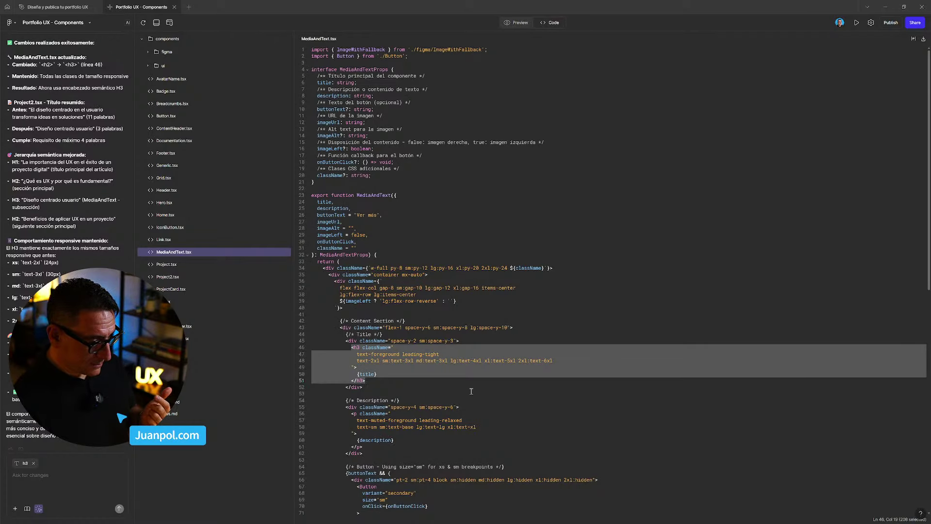
pyautogui.click(365, 366)
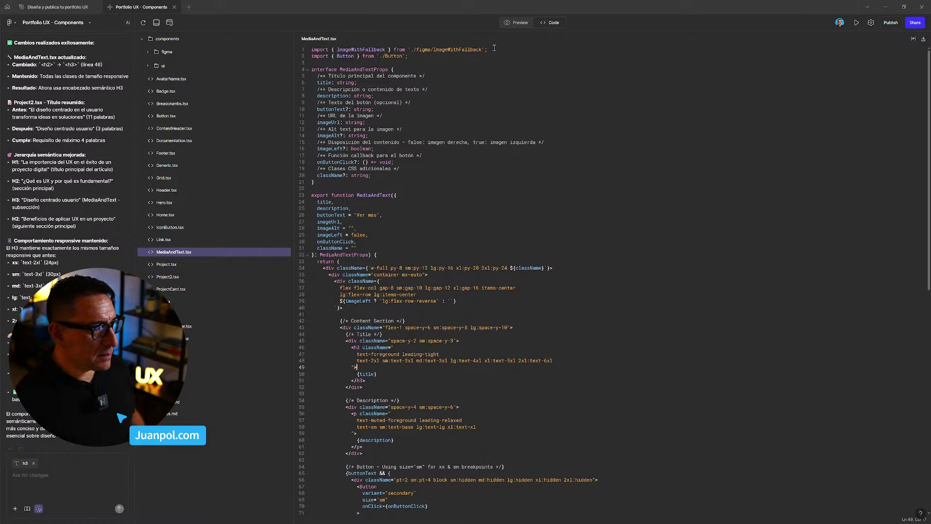
# Restore Version 165, "Update MediaAndText Padding", from the chat history and check the MediaAndText section on the Project-2 page
pyautogui.click(516, 23)
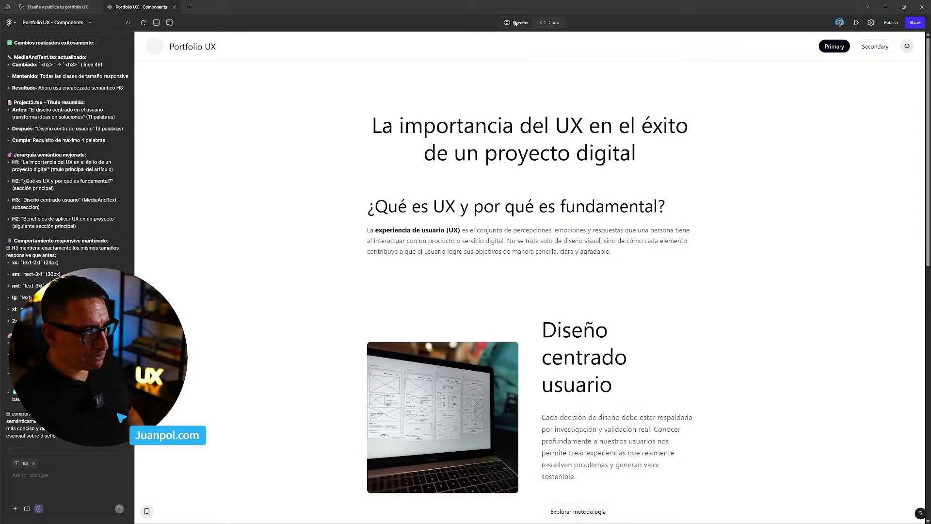
pyautogui.click(752, 359)
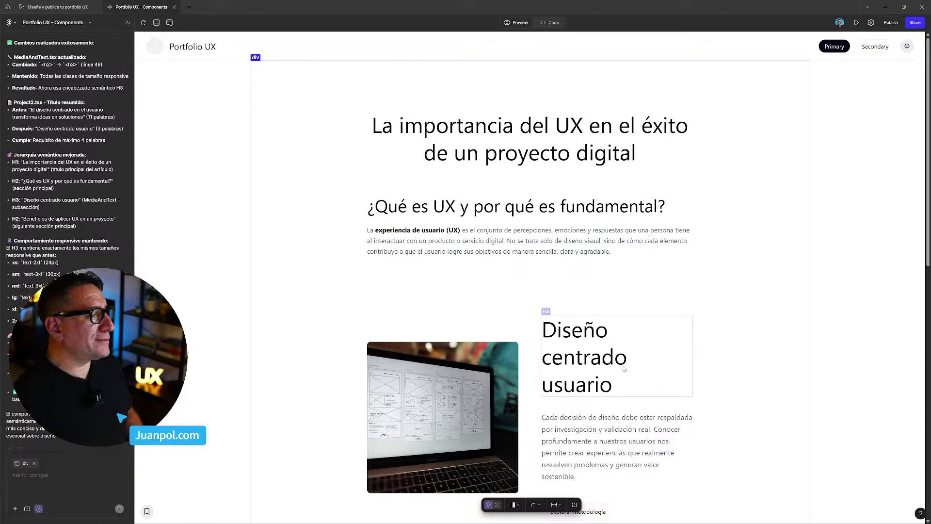
pyautogui.scroll(3, 68, 146)
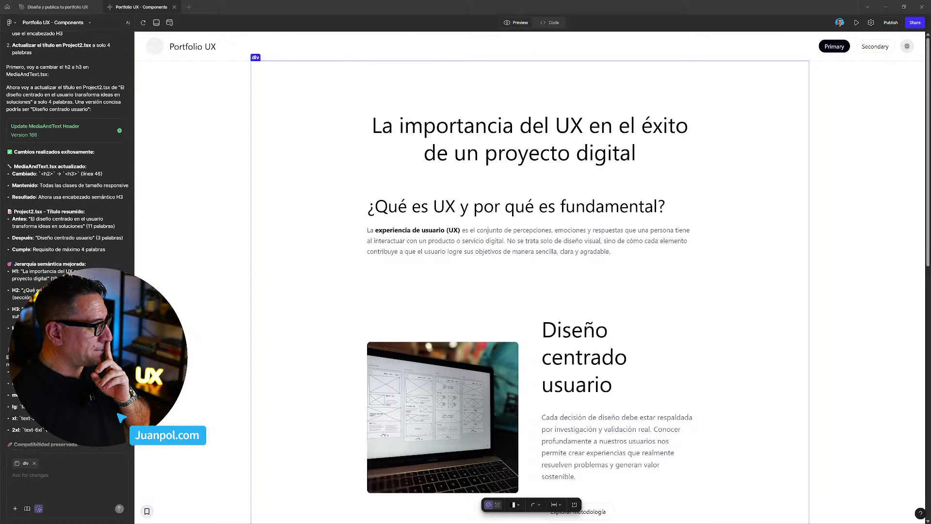
pyautogui.scroll(8, 68, 194)
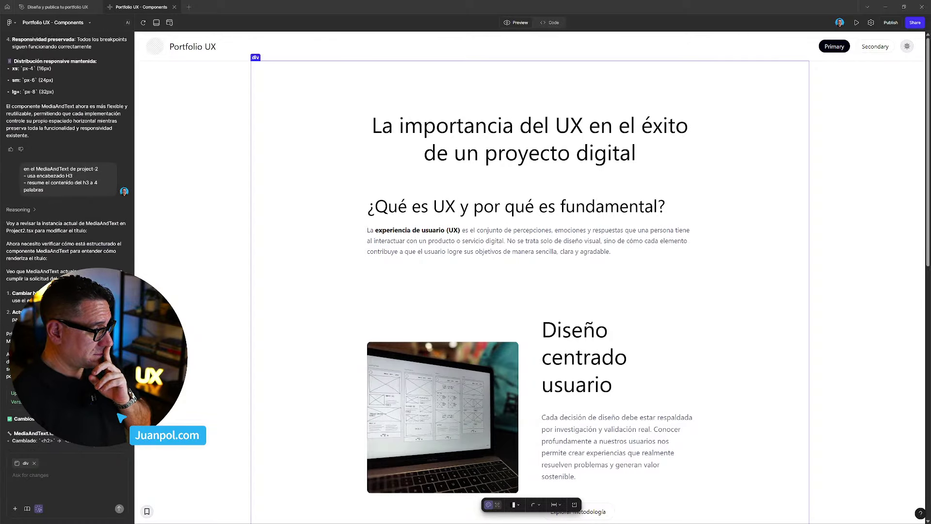
pyautogui.scroll(5, 95, 225)
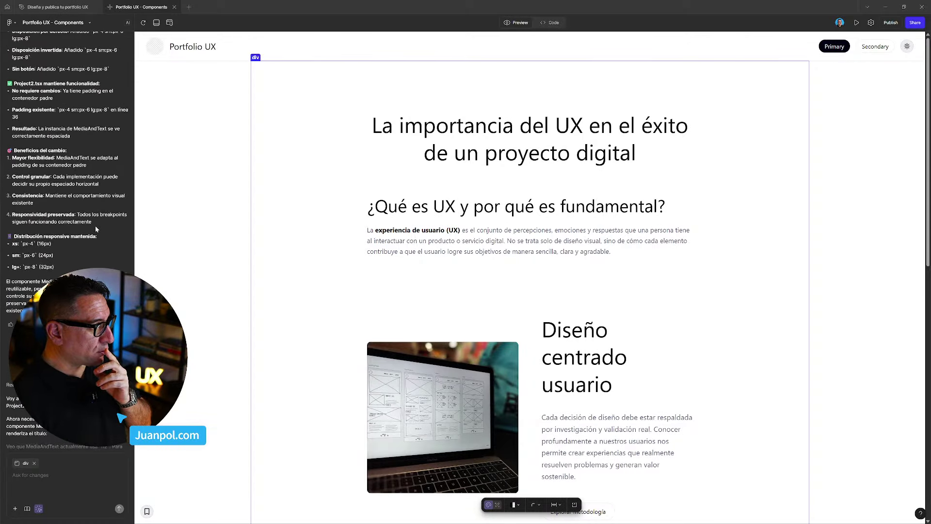
pyautogui.scroll(5, 95, 226)
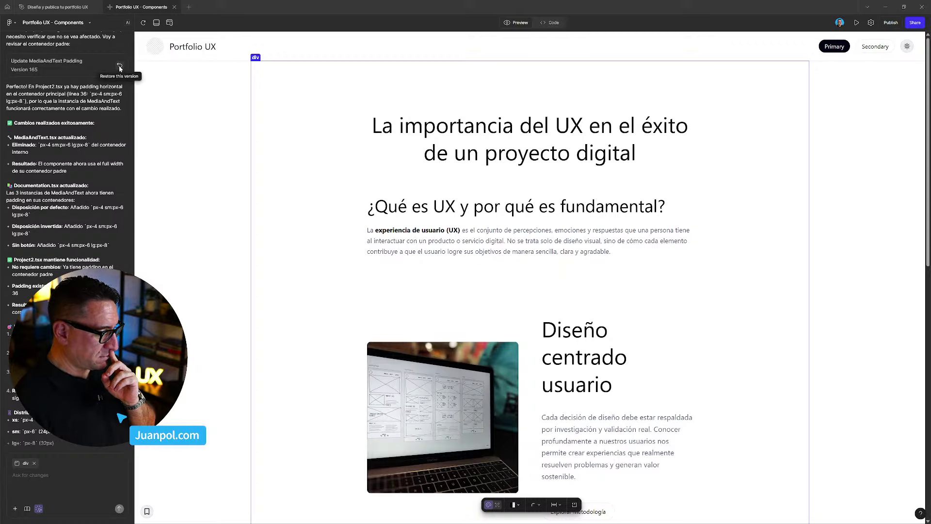
pyautogui.click(120, 66)
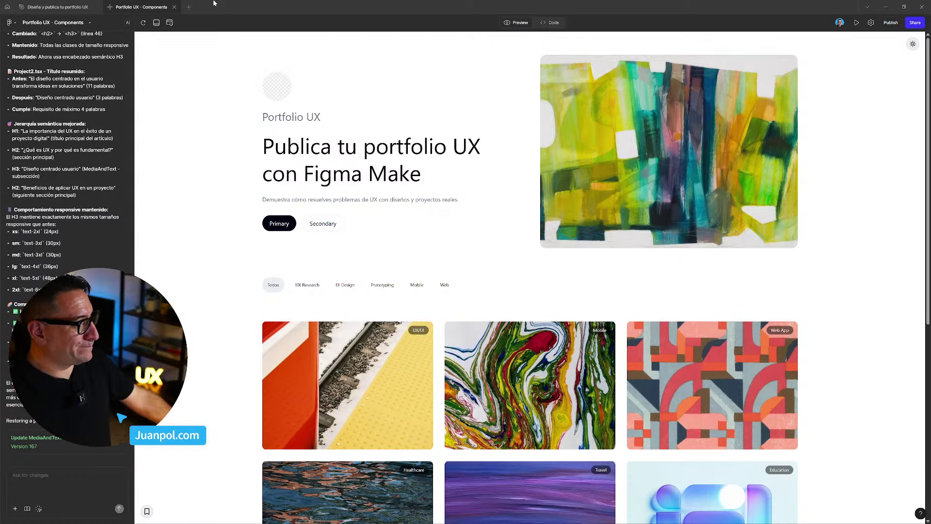
pyautogui.click(295, 223)
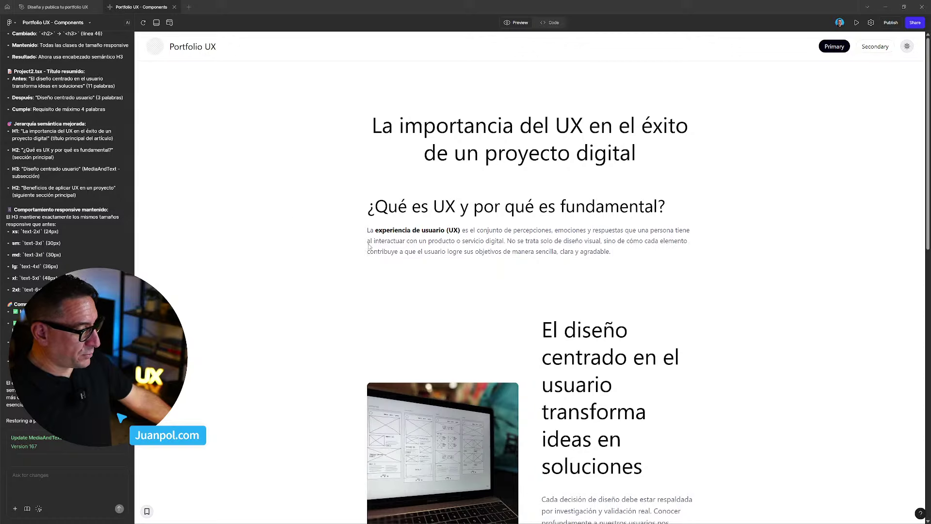
pyautogui.scroll(-3, 258, 473)
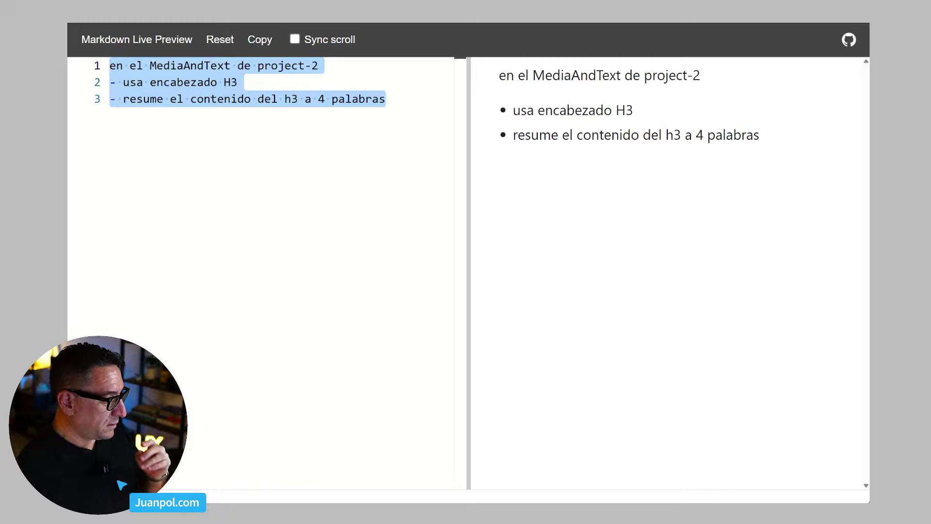
# Reword the second line of the prompt draft as "reemplaza el h2 por un H3"
pyautogui.click(192, 81)
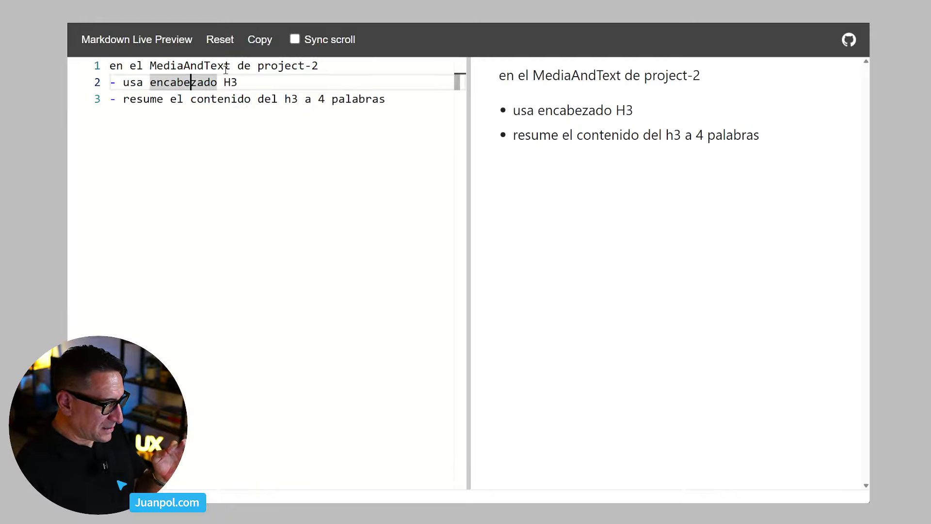
pyautogui.click(251, 66)
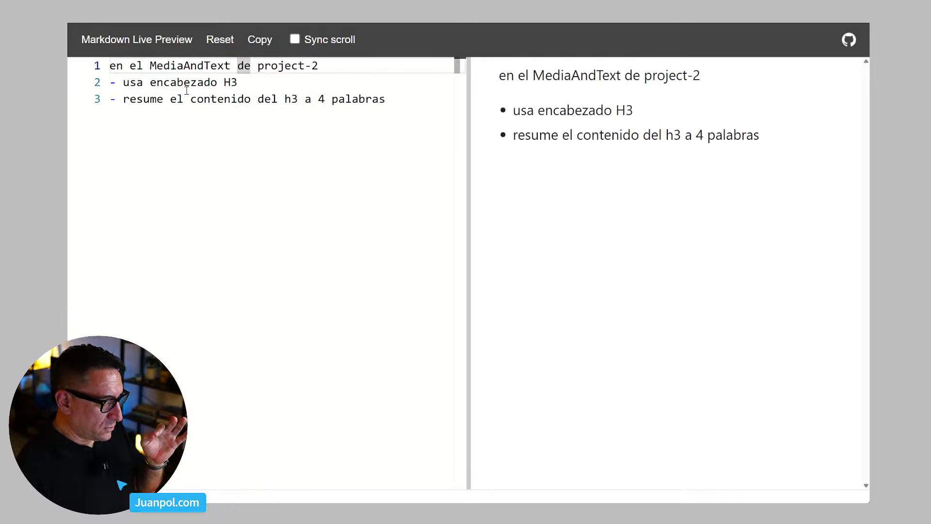
pyautogui.click(149, 83)
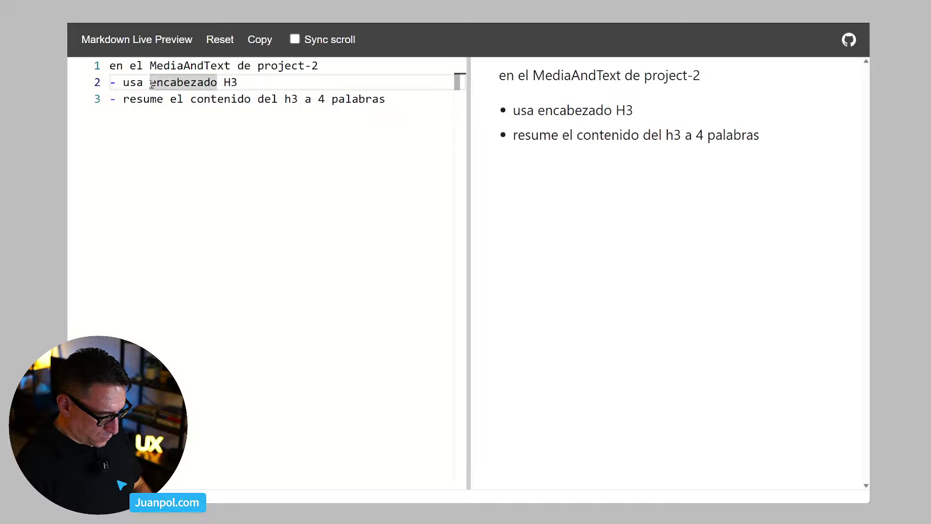
pyautogui.write('un')
pyautogui.moveTo(170, 82); pyautogui.dragTo(126, 85)
pyautogui.write('reemplza')
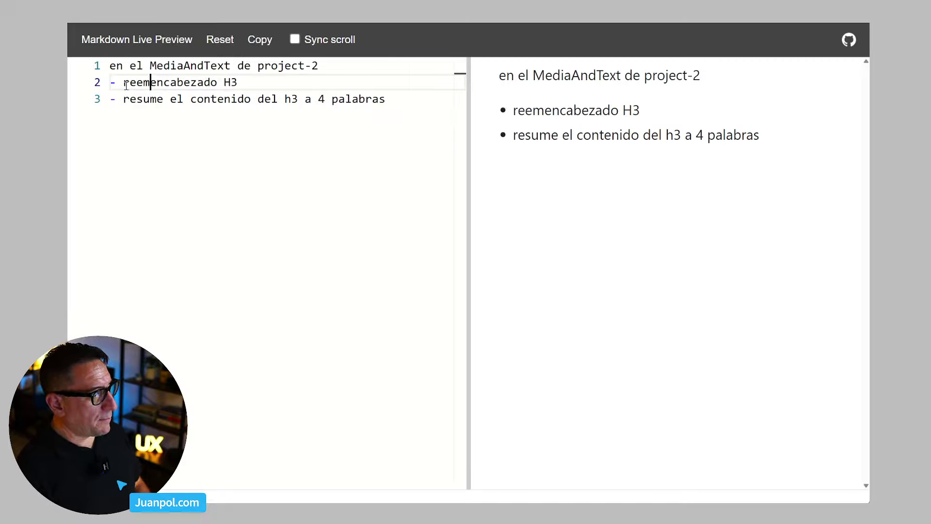
pyautogui.press('BackSpace')
pyautogui.press('BackSpace')
pyautogui.press('BackSpace')
pyautogui.write('aza el h')
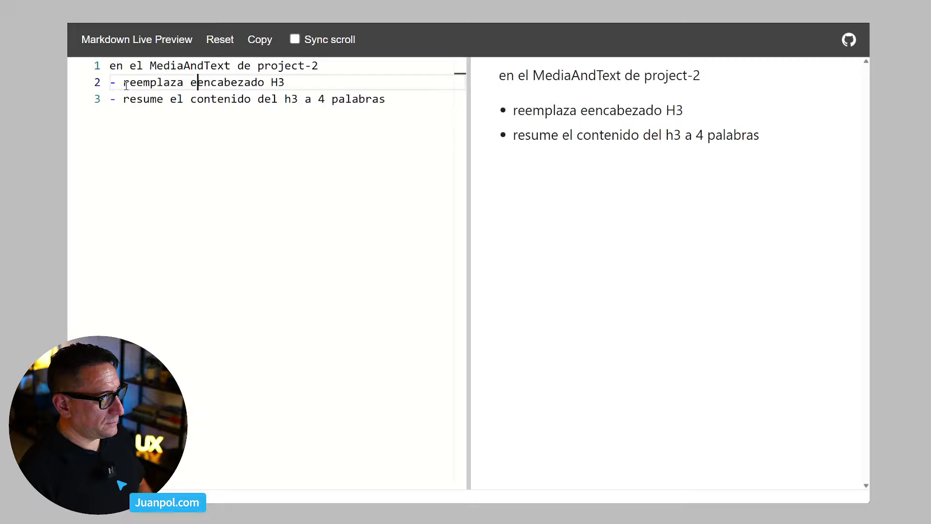
pyautogui.write('2 por un')
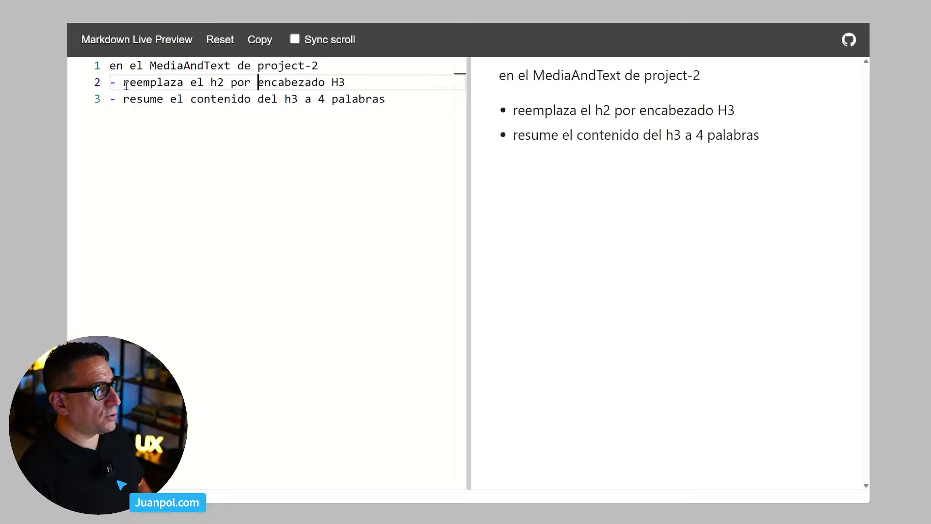
pyautogui.press('Delete')
pyautogui.press('Delete')
pyautogui.press('Delete')
pyautogui.press('Delete')
pyautogui.press('Delete')
pyautogui.press('Delete')
pyautogui.press('Delete')
pyautogui.press('Delete')
pyautogui.press('Delete')
pyautogui.press('Delete')
pyautogui.press('Delete')
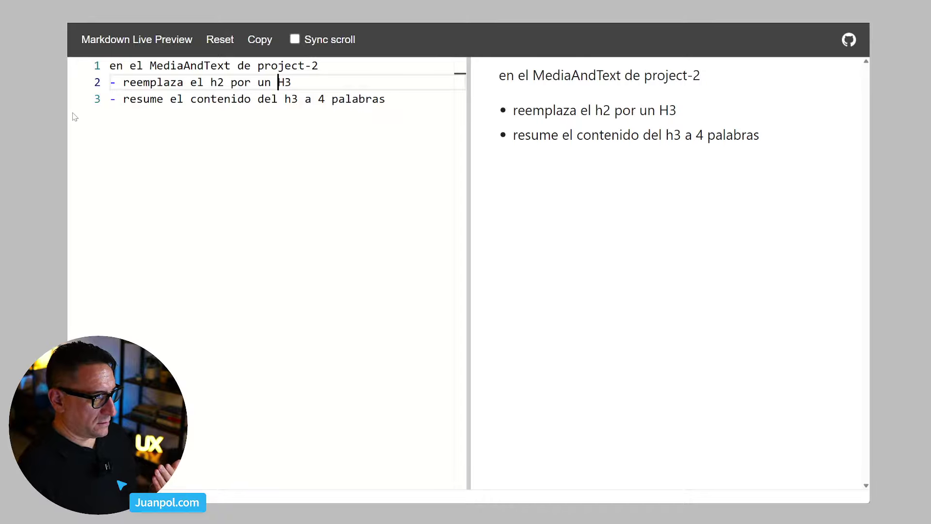
# Place the insertion point at the end of the prompt's third line, after "palabras"
pyautogui.doubleClick(291, 99)
pyautogui.doubleClick(178, 101)
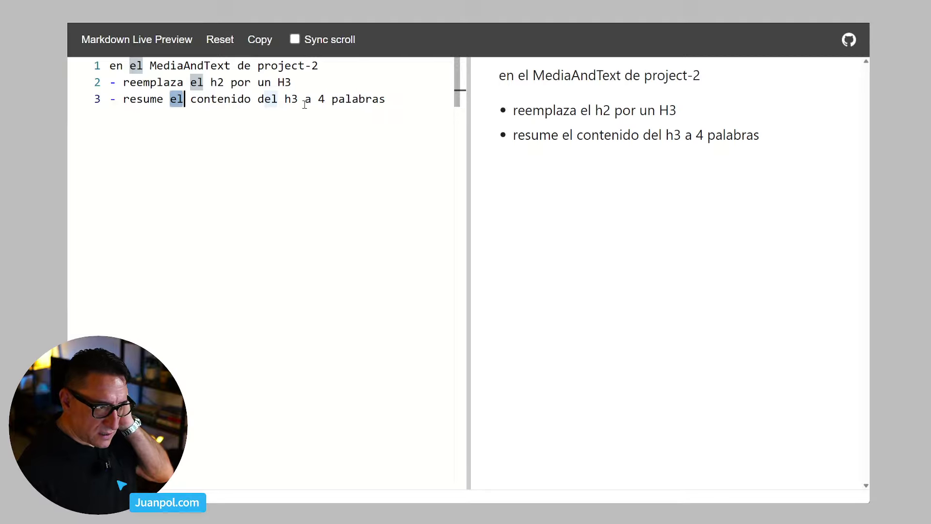
pyautogui.click(389, 101)
pyautogui.doubleClick(390, 102)
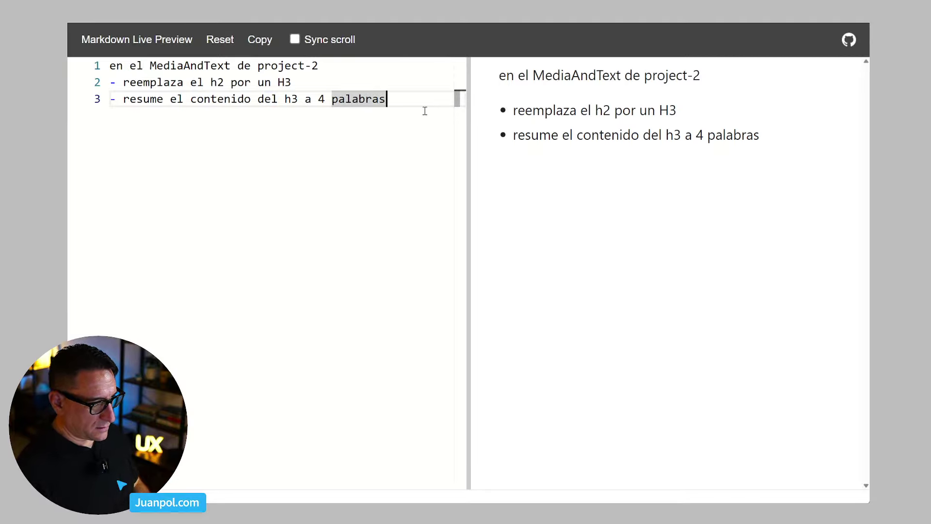
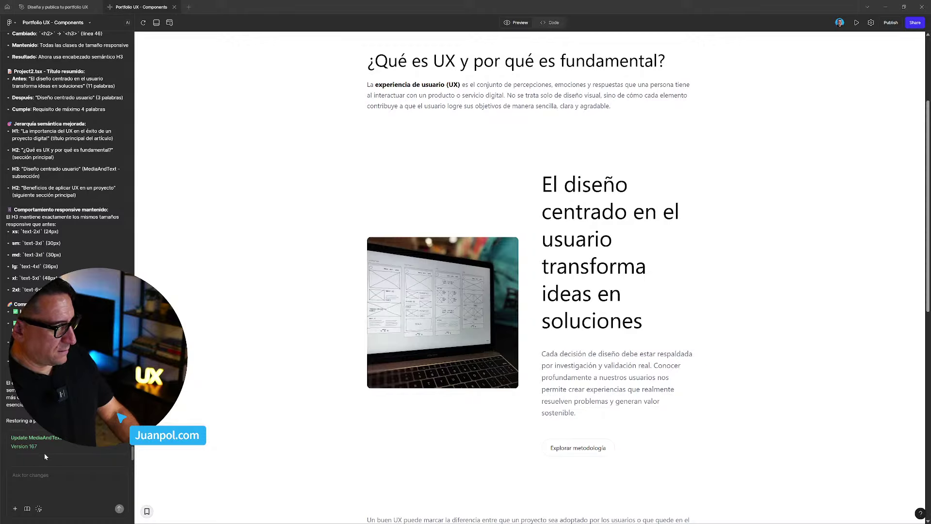
# Send Figma Make the drafted prompt: replace the h2 with H3, summarise it in 4 clear words, keep its size across the 6 Tailwind breakpoints
pyautogui.click(51, 483)
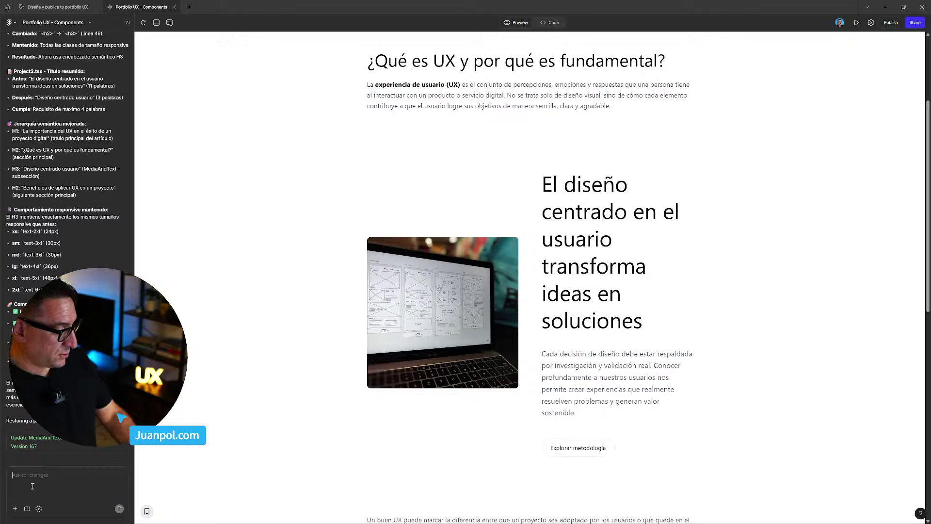
pyautogui.write('en el MediaAndText de project-2 - reemplaza el h2 por un H3 - resume el contenido del h3 a 4 palabras que el usuario entienda bien - mantén el tamaño en el h3 usando en los 6 breakpoint de tailwind')
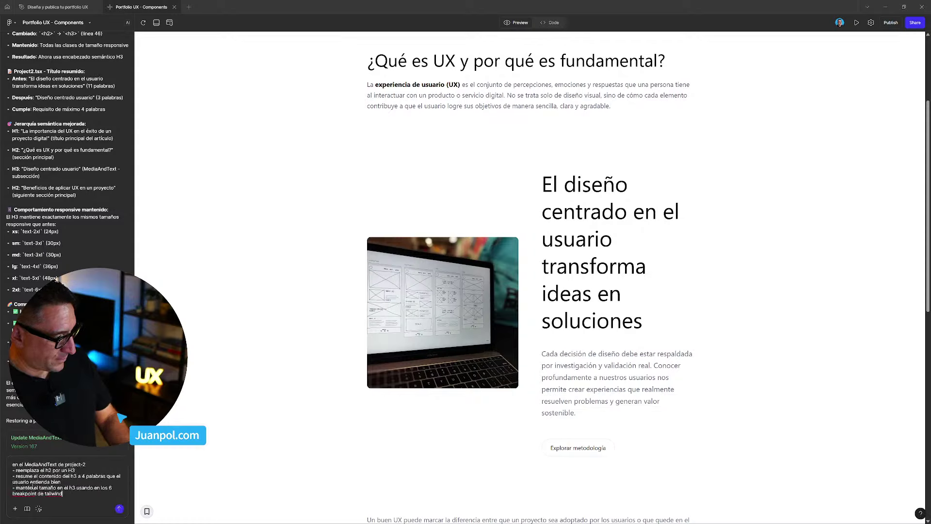
pyautogui.press('Return')
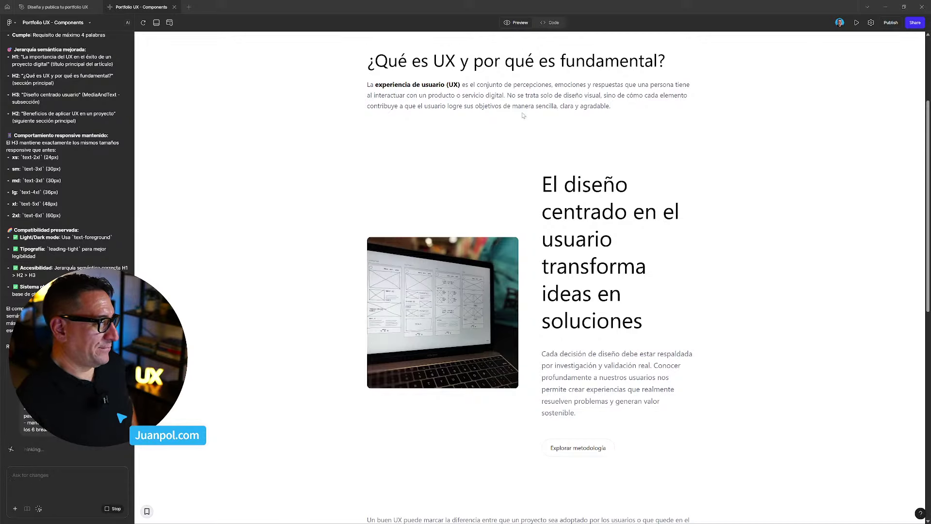
# Look over the Project-2 article and the portfolio home page in the Figma Make preview
pyautogui.scroll(3, 566, 151)
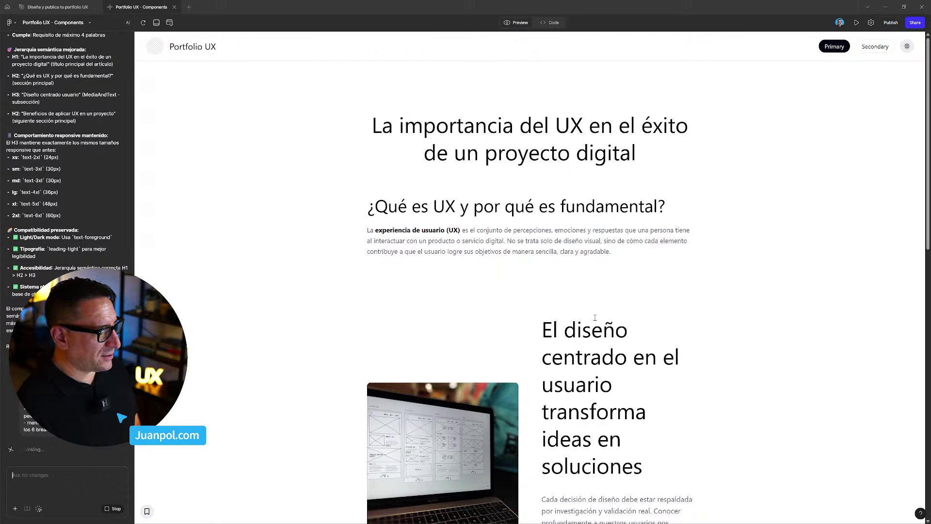
pyautogui.scroll(-3, 600, 324)
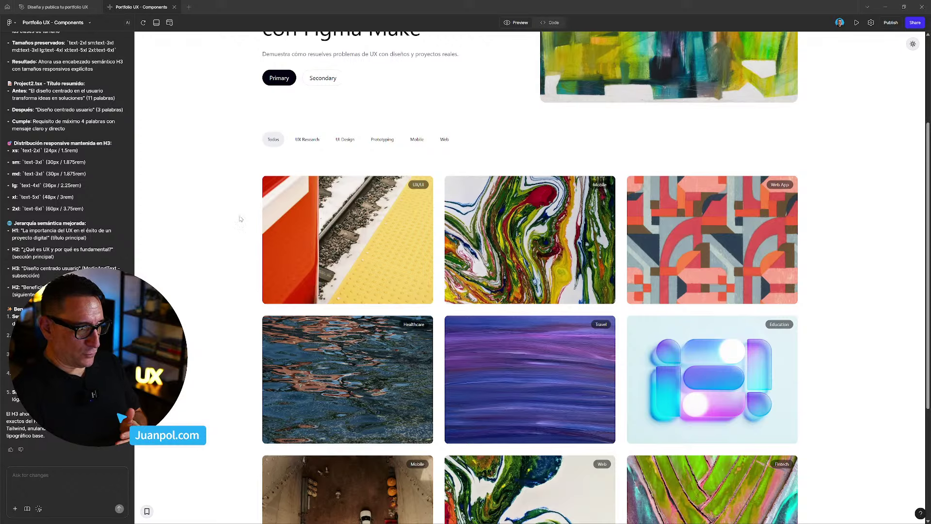
pyautogui.scroll(3, 241, 219)
pyautogui.click(285, 226)
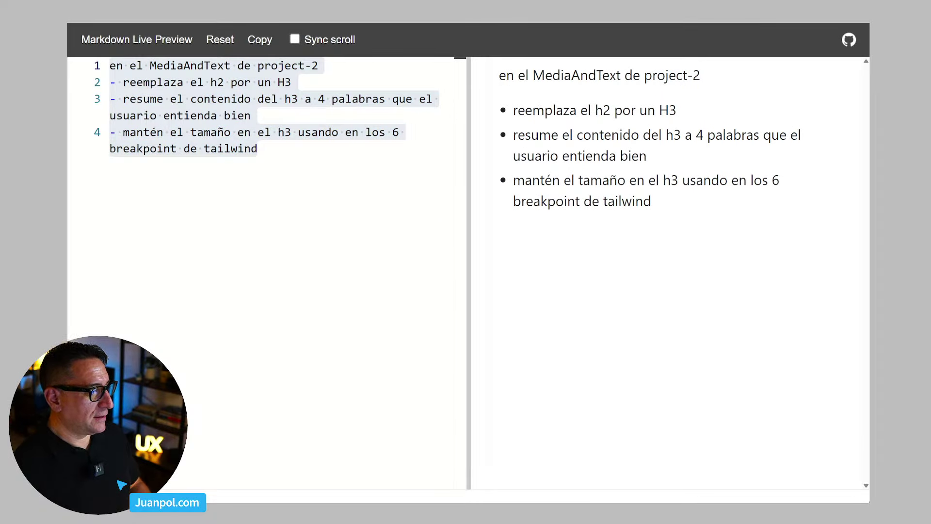
# Clear the whole previous prompt from the Markdown Live Preview editor
pyautogui.click(333, 152)
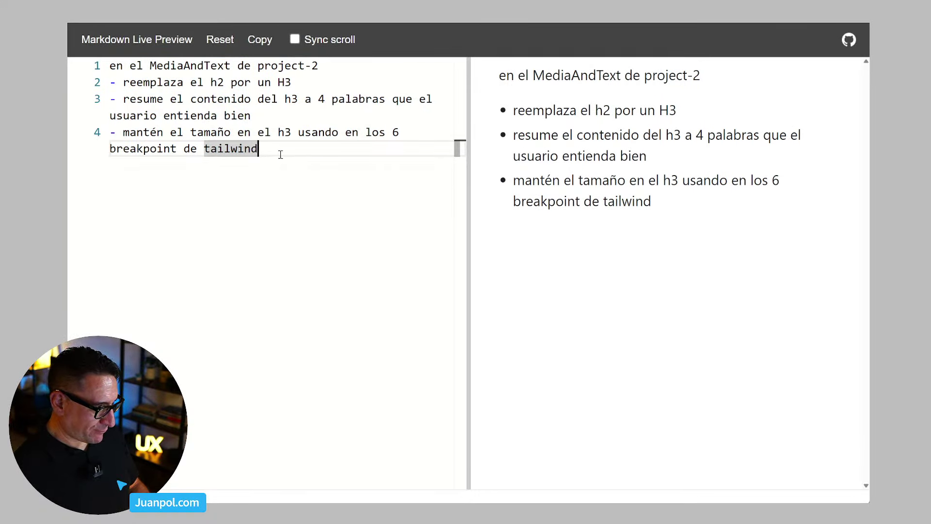
pyautogui.moveTo(278, 154); pyautogui.dragTo(107, 66)
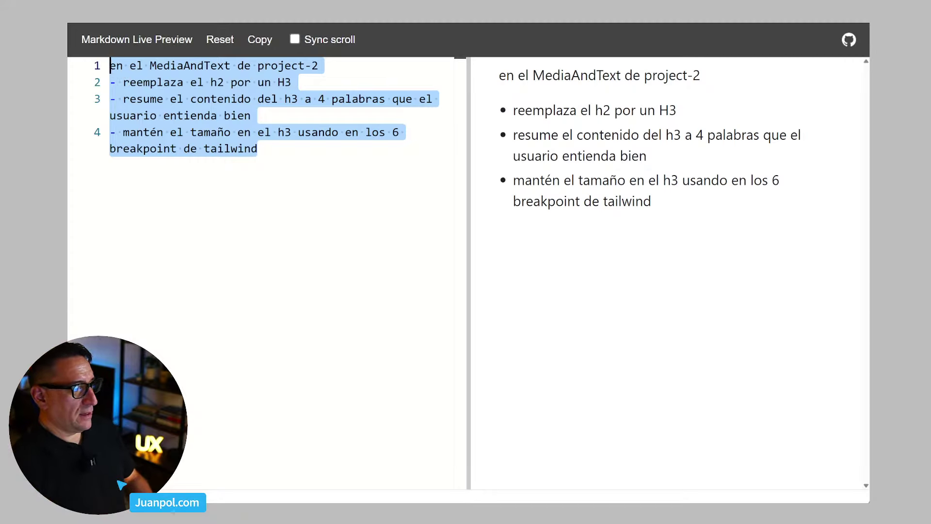
pyautogui.write('en realid')
pyautogui.press('BackSpace')
pyautogui.press('BackSpace')
pyautogui.press('BackSpace')
pyautogui.press('BackSpace')
pyautogui.press('BackSpace')
pyautogui.press('BackSpace')
pyautogui.press('BackSpace')
pyautogui.press('BackSpace')
pyautogui.press('BackSpace')
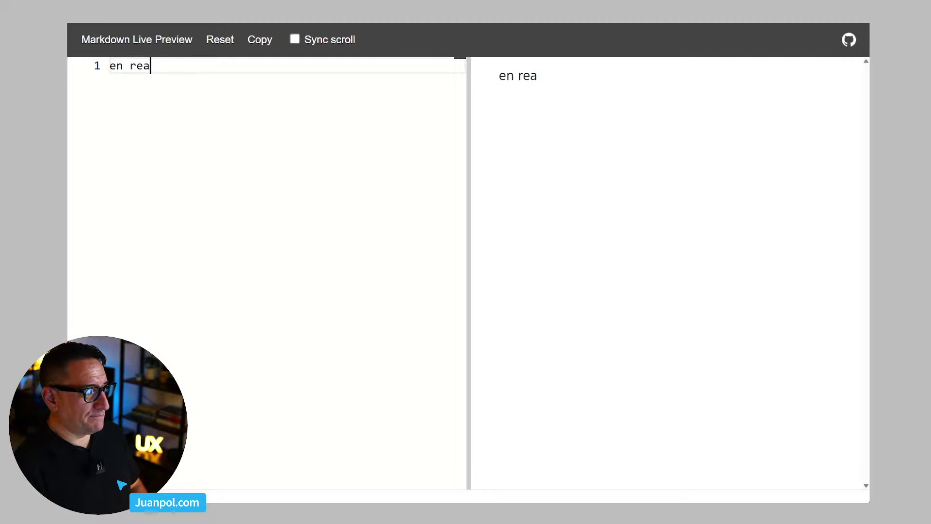
# Begin a new prompt with "lo que tienes que hacer es aplicar tamaños de H3 en el"
pyautogui.write('lo que tiene')
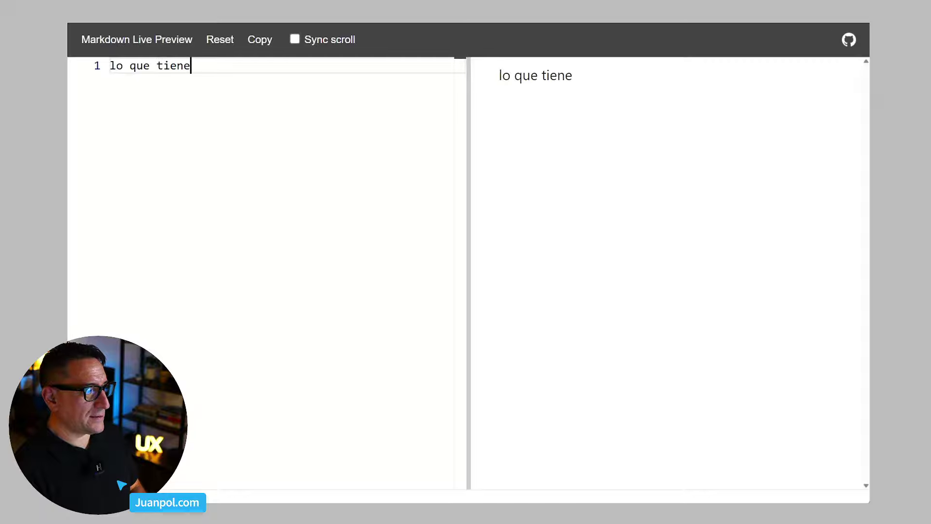
pyautogui.write('s que hacer es ')
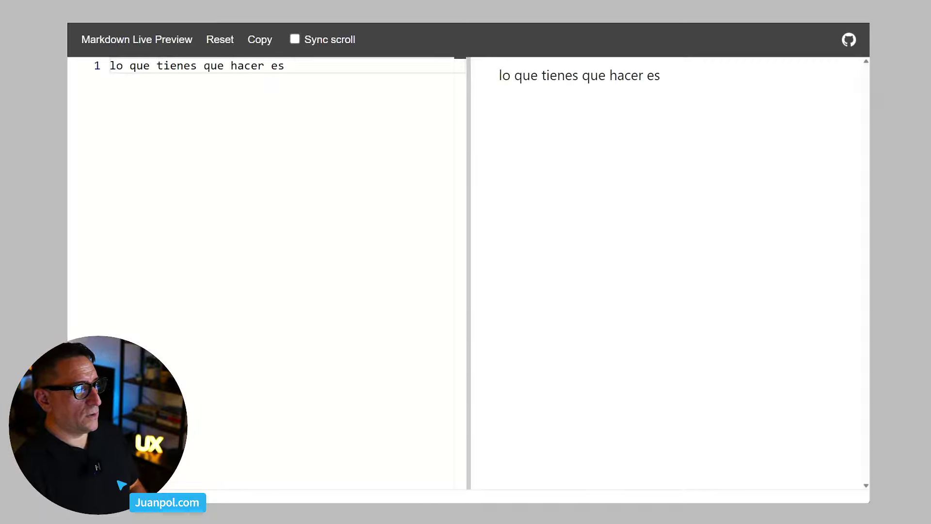
pyautogui.write('aplioca')
pyautogui.press('BackSpace')
pyautogui.press('BackSpace')
pyautogui.press('BackSpace')
pyautogui.write('car ')
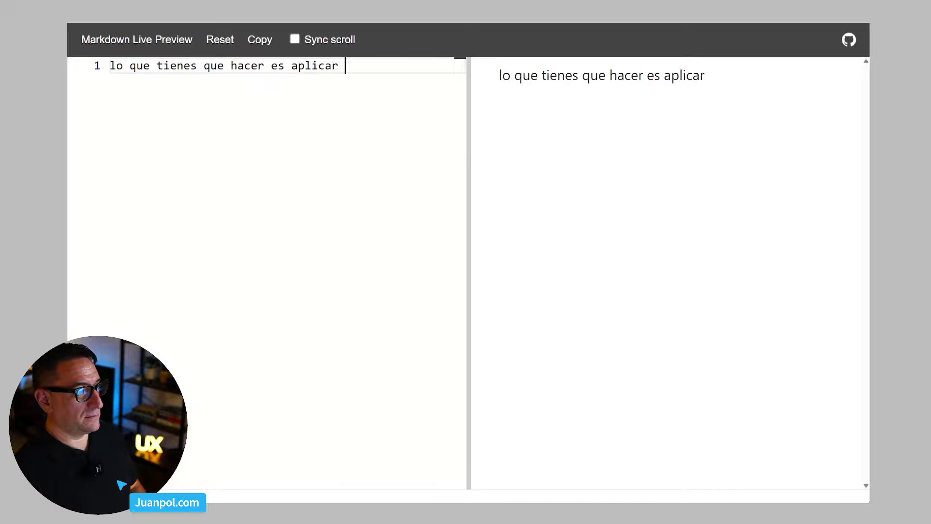
pyautogui.write('tamaños ')
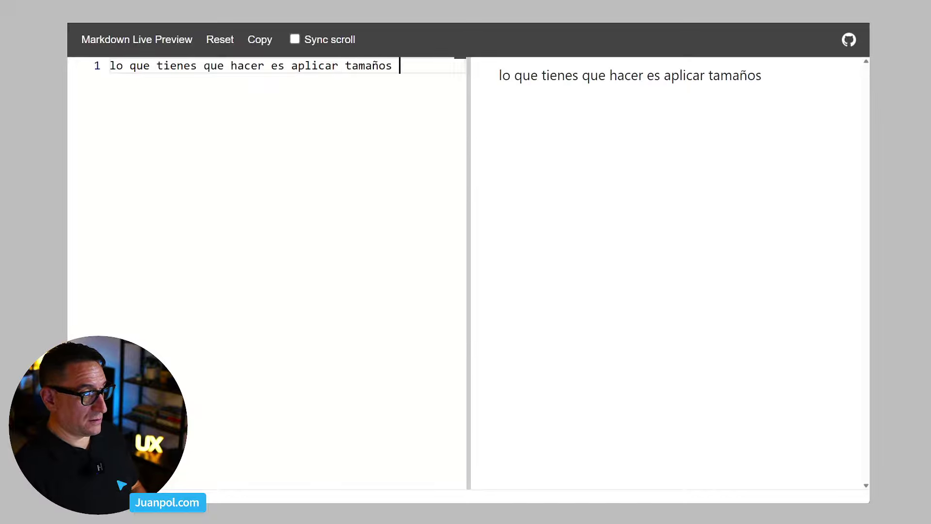
pyautogui.write('de H3 en el ')
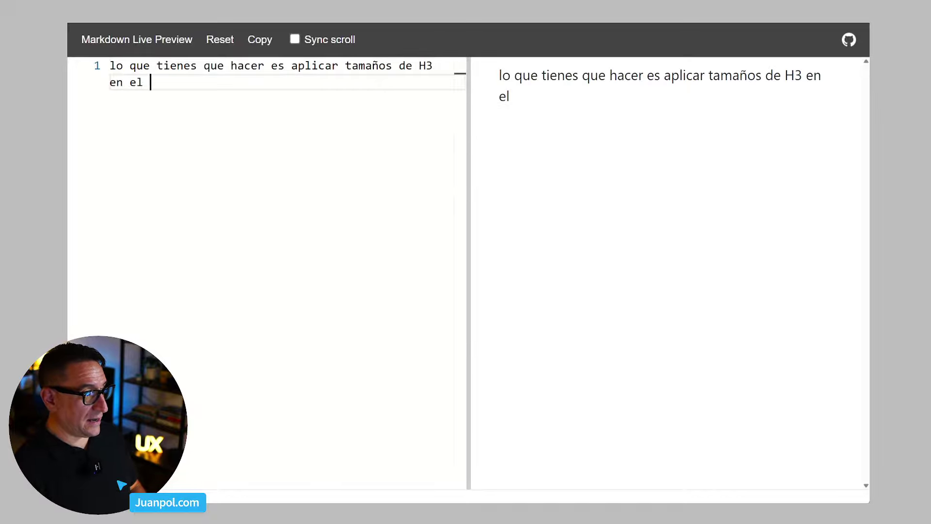
# Continue the new prompt's sentence with "encabezado H3"
pyautogui.write('nuevo')
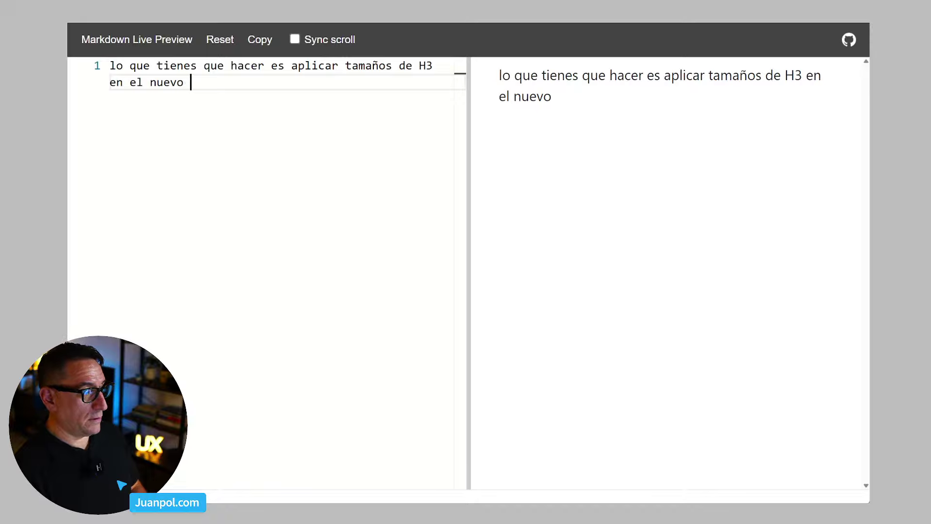
pyautogui.press('BackSpace')
pyautogui.press('BackSpace')
pyautogui.press('BackSpace')
pyautogui.press('BackSpace')
pyautogui.press('BackSpace')
pyautogui.press('BackSpace')
pyautogui.write('enc')
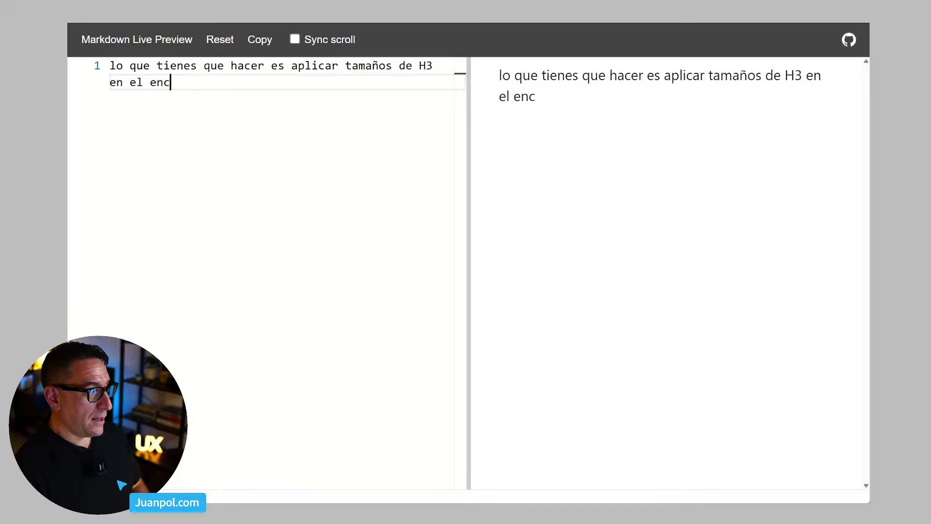
pyautogui.write('abezado H3 ')
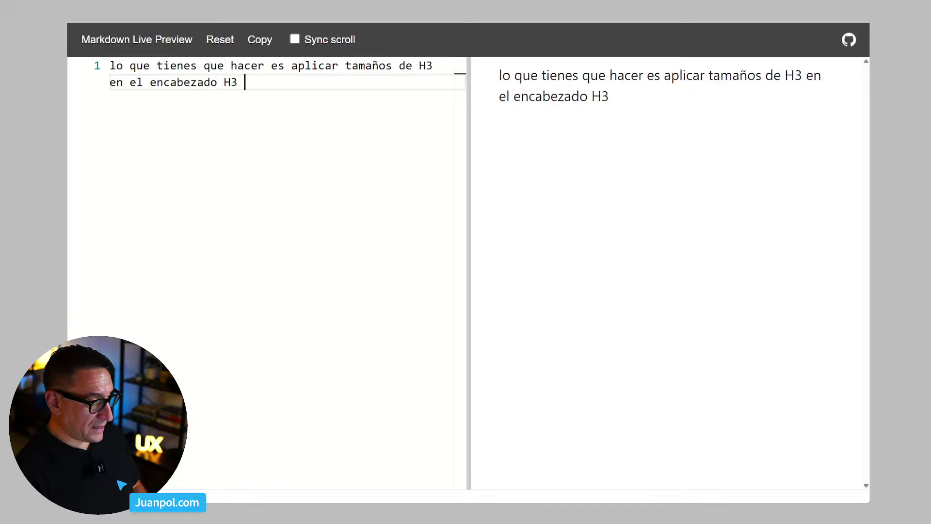
pyautogui.write('de la sinta')
pyautogui.press('BackSpace')
pyautogui.press('BackSpace')
pyautogui.press('BackSpace')
pyautogui.press('BackSpace')
pyautogui.press('BackSpace')
pyautogui.press('BackSpace')
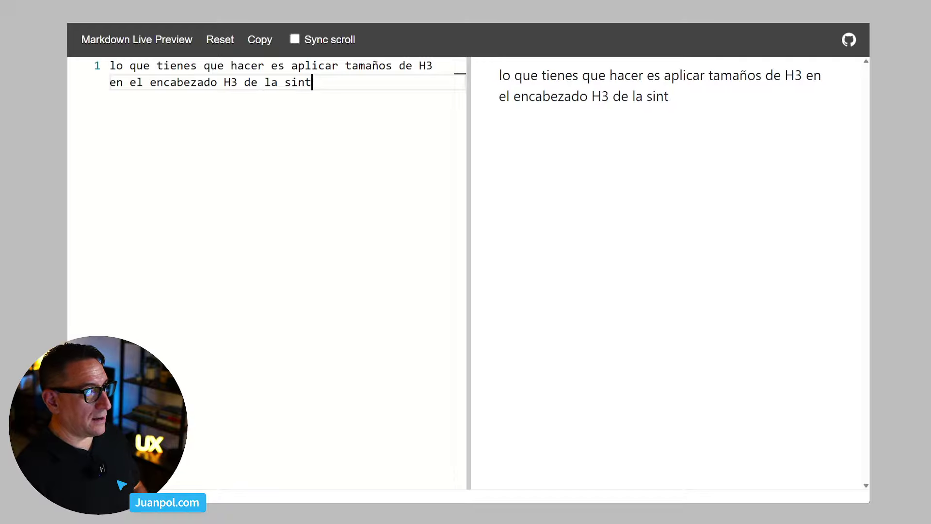
pyautogui.press('BackSpace')
pyautogui.press('BackSpace')
pyautogui.press('BackSpace')
pyautogui.press('BackSpace')
pyautogui.press('BackSpace')
pyautogui.press('BackSpace')
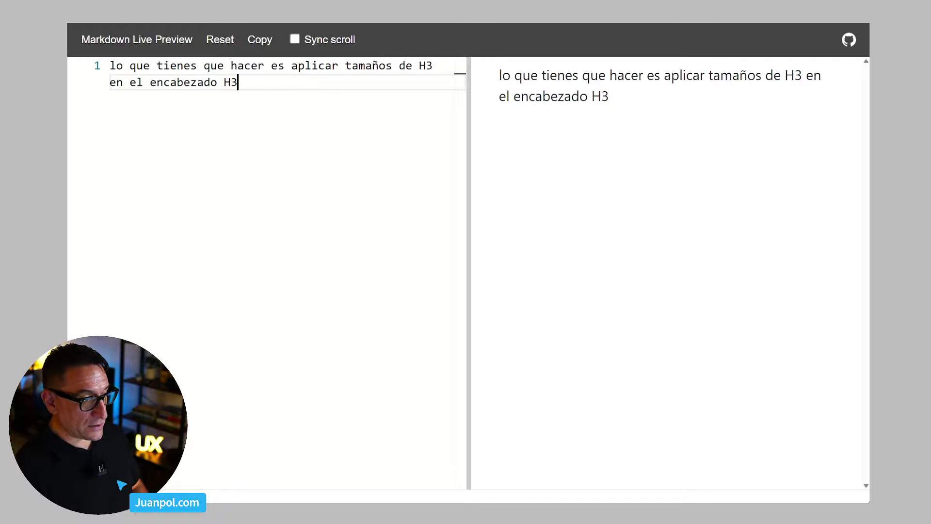
pyautogui.write('uis¡')
pyautogui.press('BackSpace')
pyautogui.press('BackSpace')
pyautogui.press('BackSpace')
pyautogui.press('BackSpace')
# Finish the prompt's sentence with "aplicado a la instancia del MediaAndText de Project-2"
pyautogui.write('aplic')
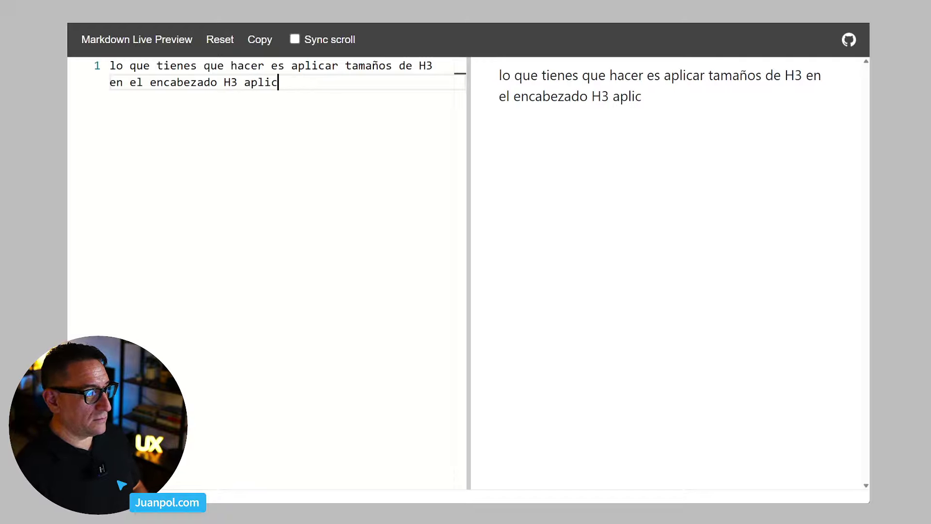
pyautogui.write('ado a la inst')
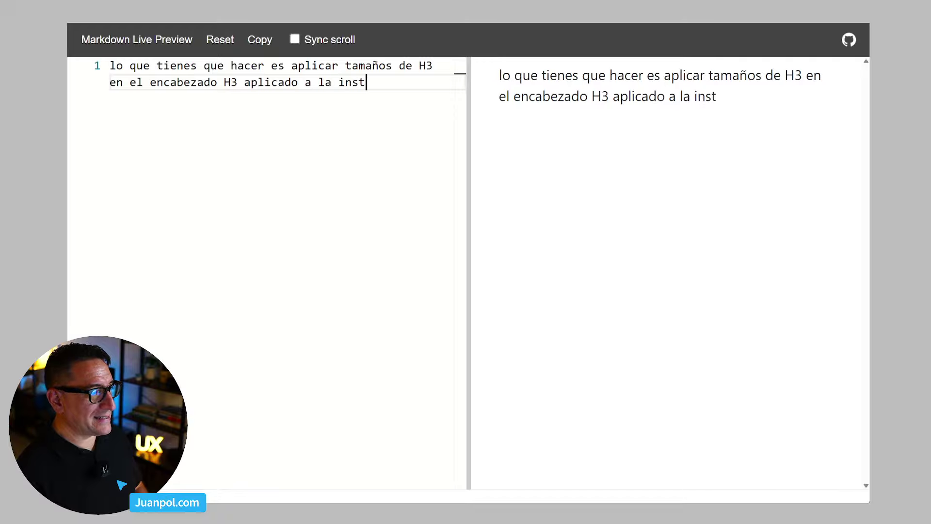
pyautogui.write('ancia del MediaN')
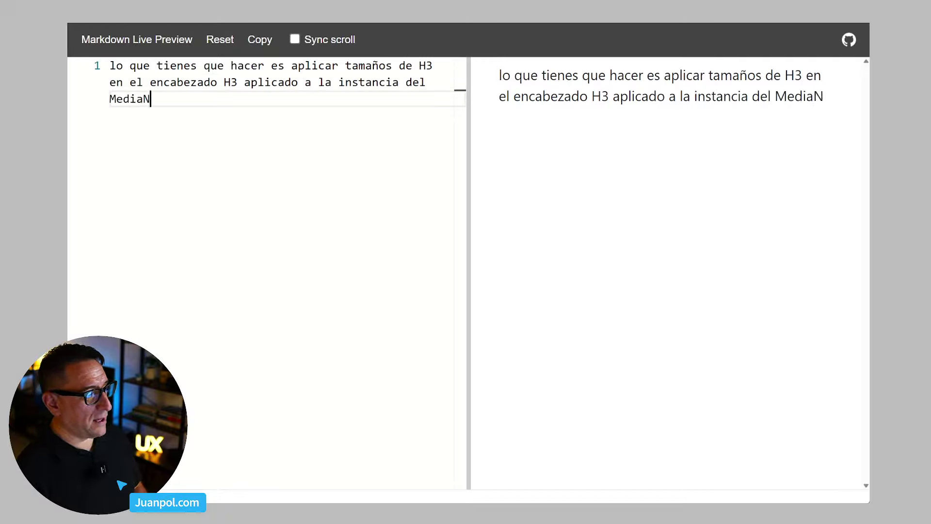
pyautogui.press('BackSpace')
pyautogui.write('AndM')
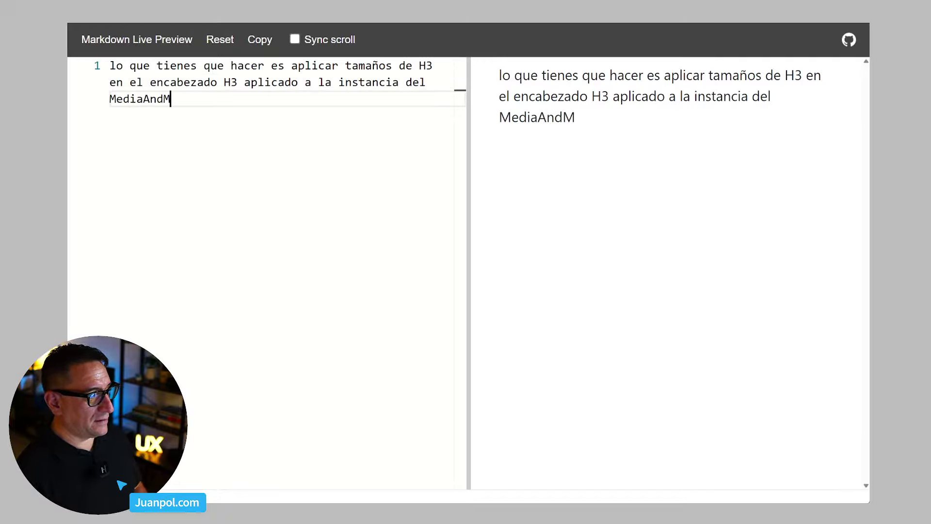
pyautogui.press('BackSpace')
pyautogui.write('Texx')
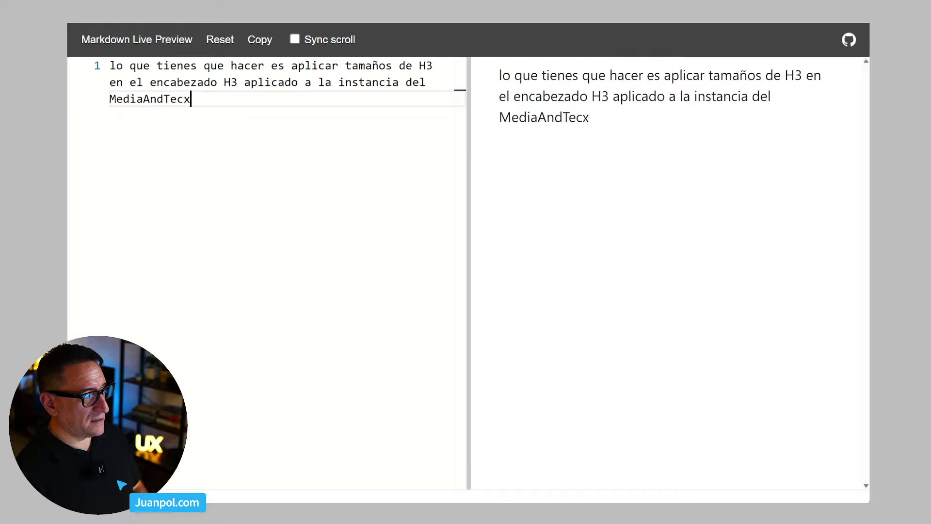
pyautogui.press('BackSpace')
pyautogui.write('t de ')
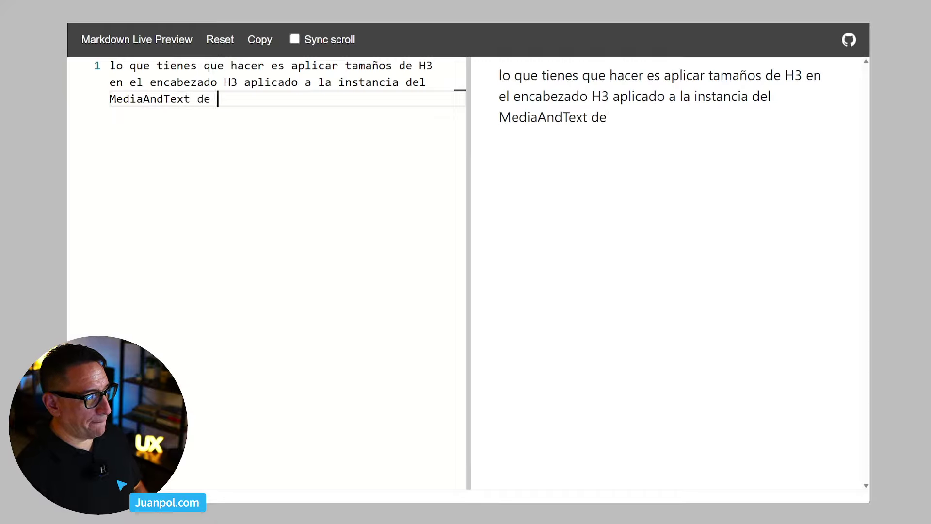
pyautogui.write('Project-2')
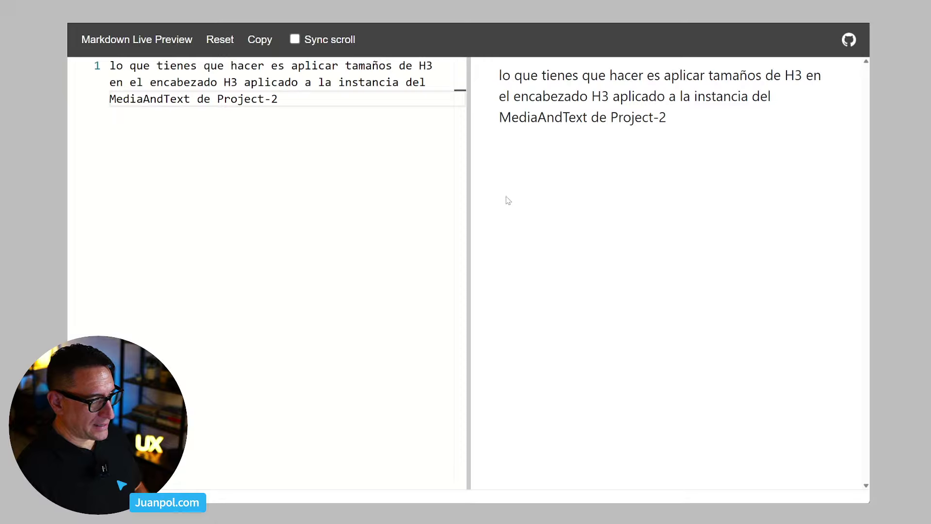
# Copy the whole H3 size prompt, switch to Figma Make and paste it into the request for changes
pyautogui.moveTo(378, 115); pyautogui.dragTo(109, 64)
pyautogui.hotkey('ctrl', 'c')
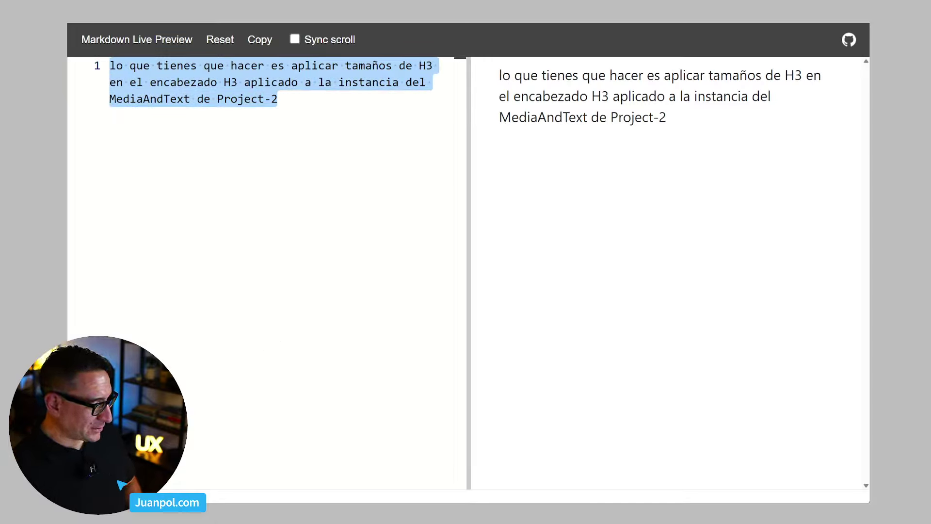
pyautogui.hotkey('alt', 'Tab')
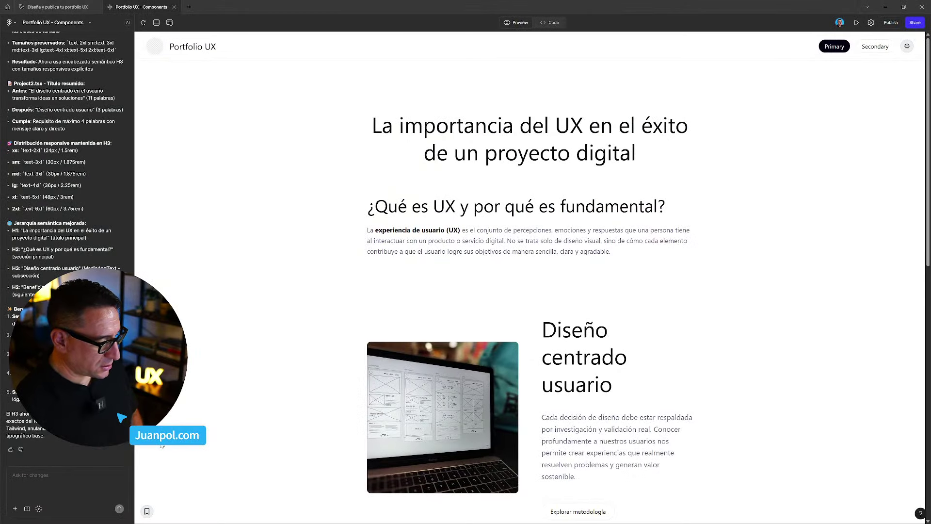
pyautogui.click(70, 495)
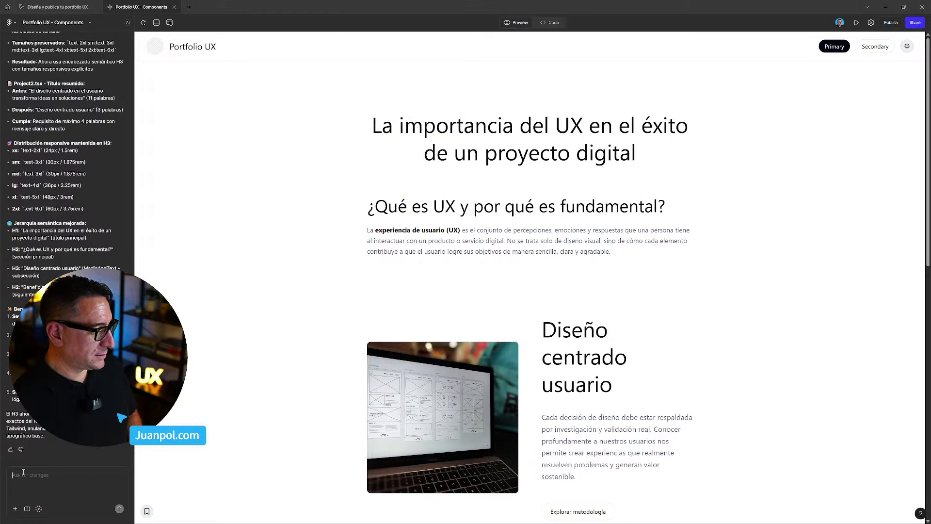
pyautogui.hotkey('ctrl', 'v')
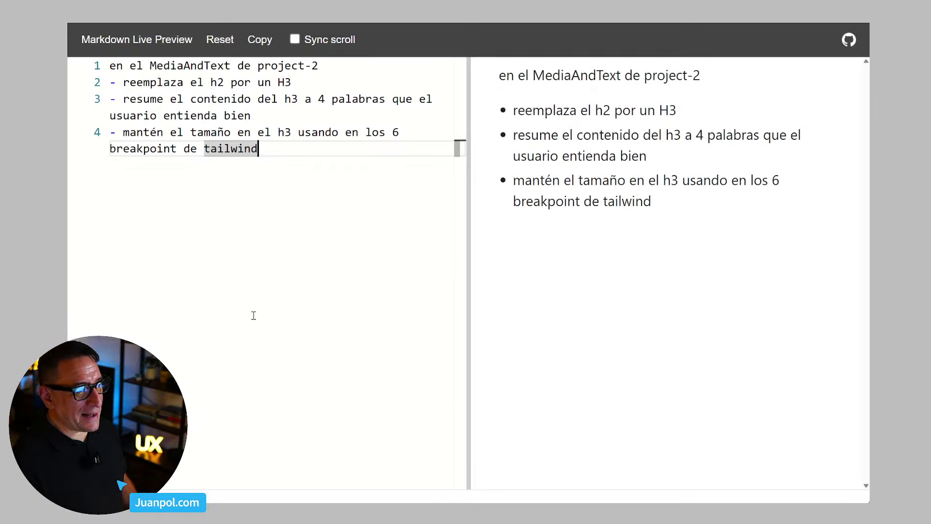
# Correct "usando" to "usado" in the fourth line of the MediaAndText prompt in Markdown Live Preview
pyautogui.click(325, 132)
pyautogui.press('BackSpace')
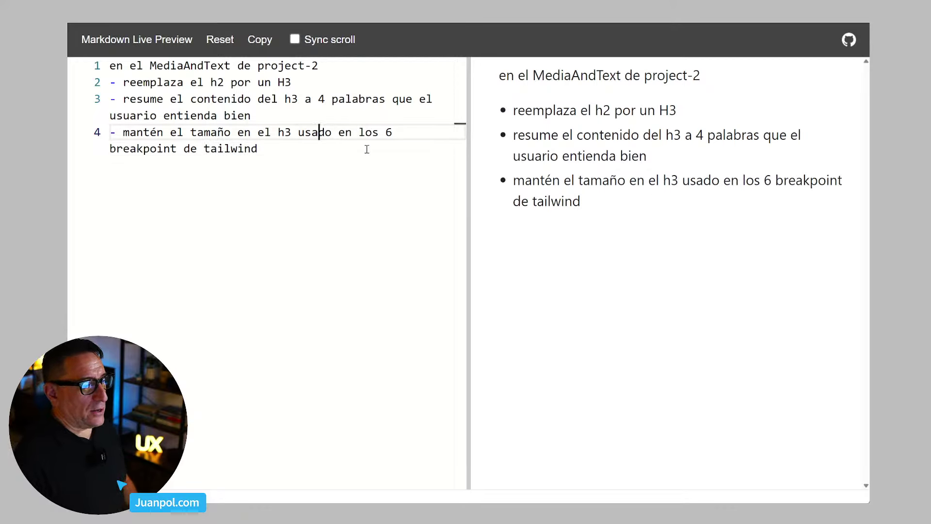
pyautogui.click(314, 150)
pyautogui.doubleClick(320, 150)
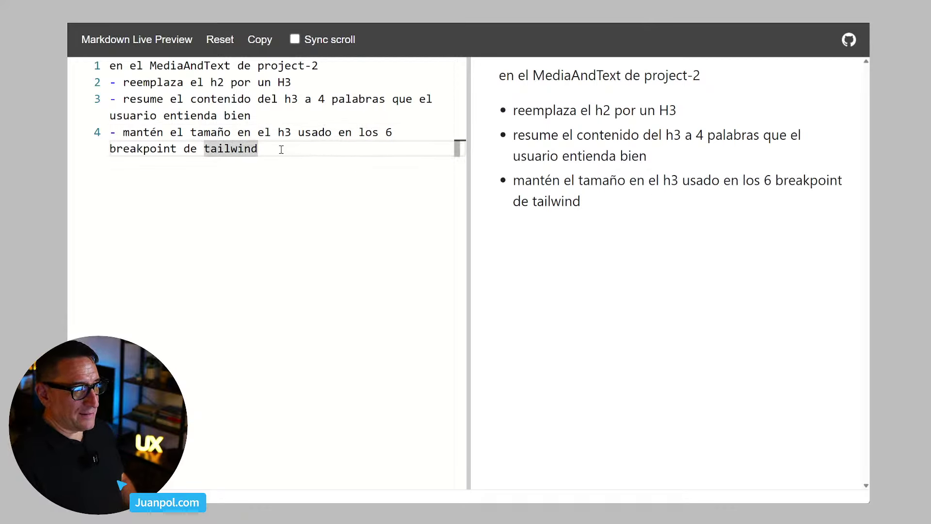
pyautogui.rightClick(206, 115)
pyautogui.click(176, 132)
pyautogui.click(181, 148)
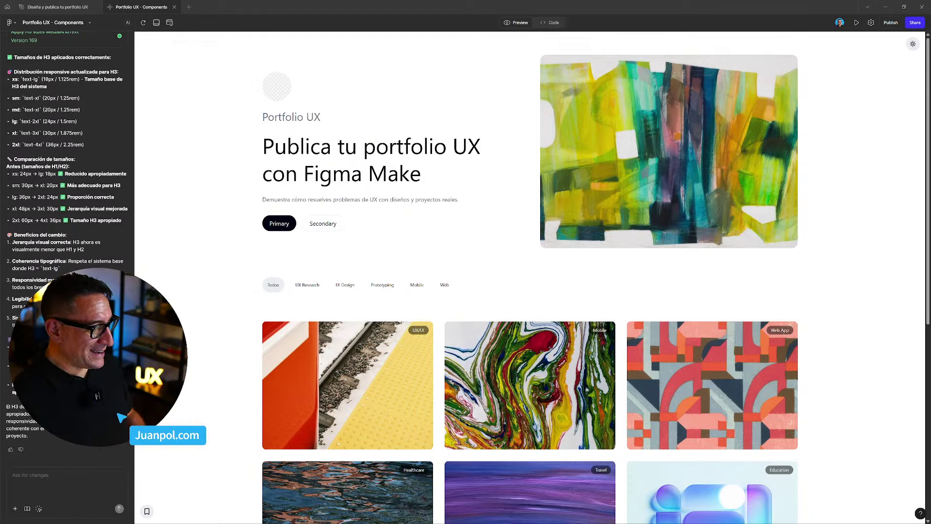
# Open the UX article in the Figma Make preview and check its layout at custom widths of 977 and 1651
pyautogui.click(280, 223)
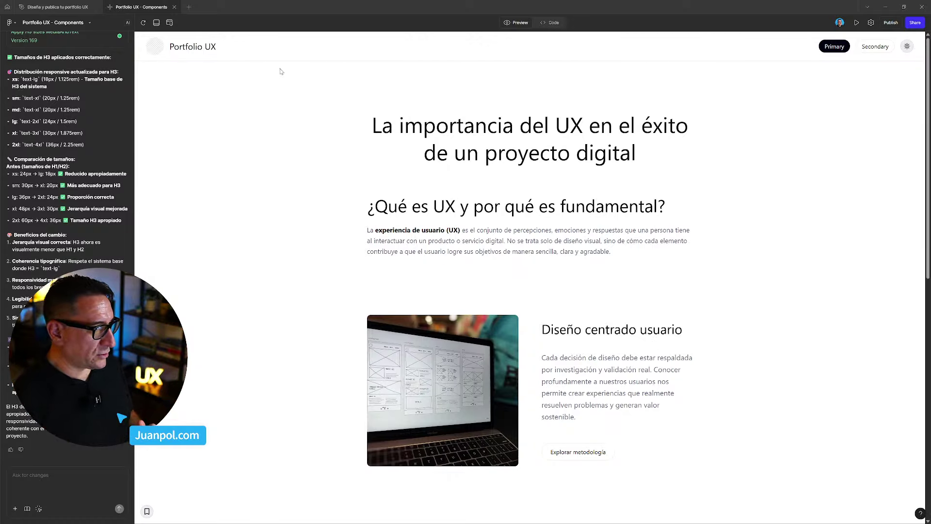
pyautogui.click(168, 22)
pyautogui.scroll(-3, 752, 352)
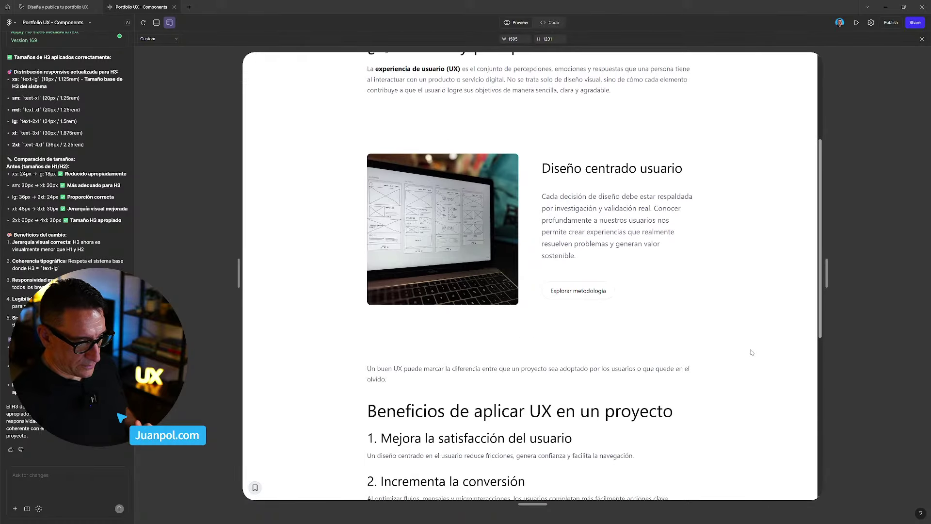
pyautogui.moveTo(827, 281); pyautogui.dragTo(713, 280)
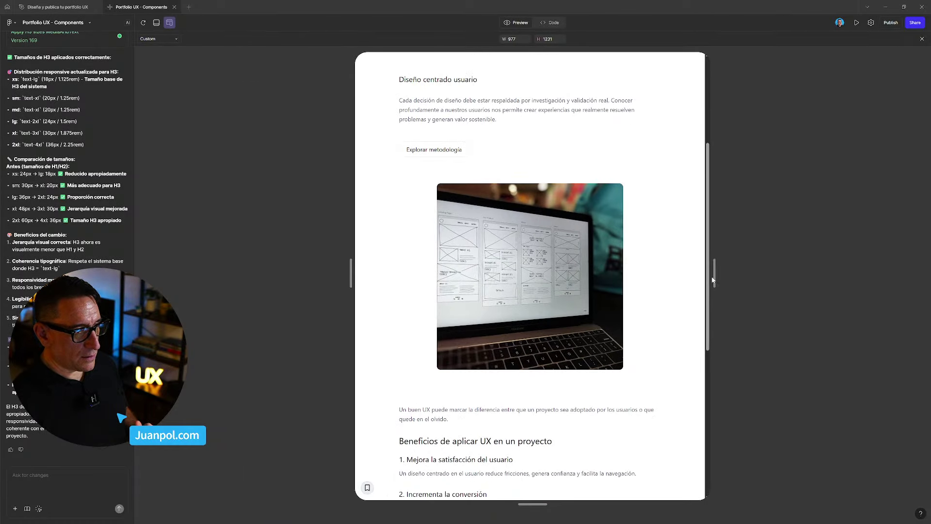
pyautogui.scroll(-3, 689, 313)
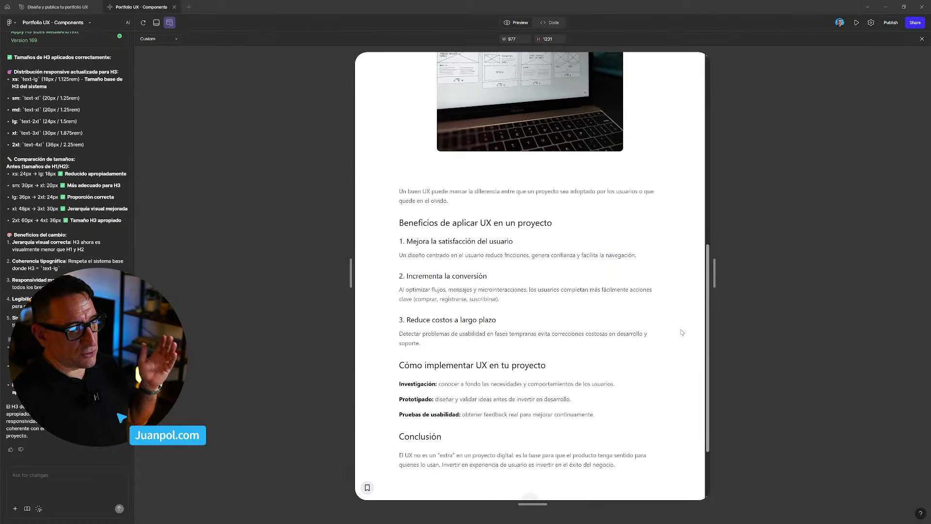
pyautogui.moveTo(714, 275); pyautogui.dragTo(836, 273)
pyautogui.scroll(5, 797, 280)
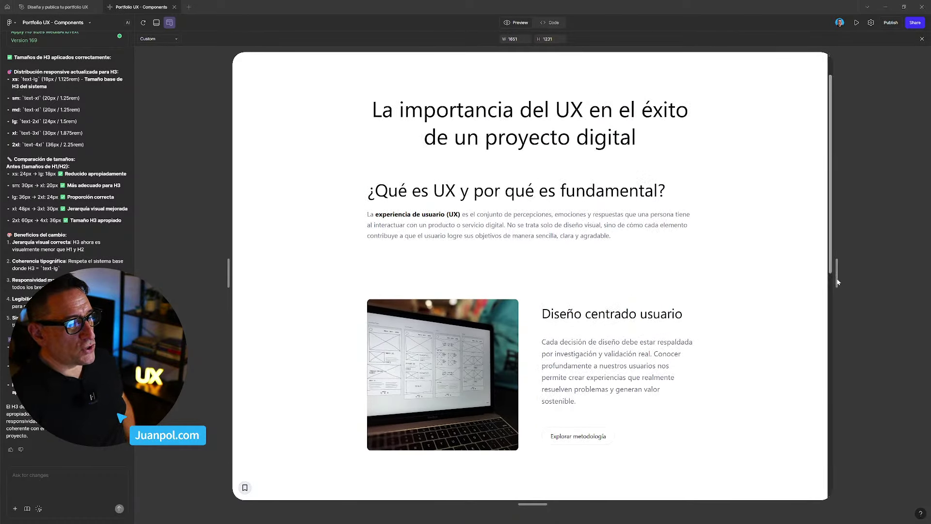
# Compare the article's heading sizes down to the footer and back, and leave the custom-size preview
pyautogui.scroll(-5, 810, 327)
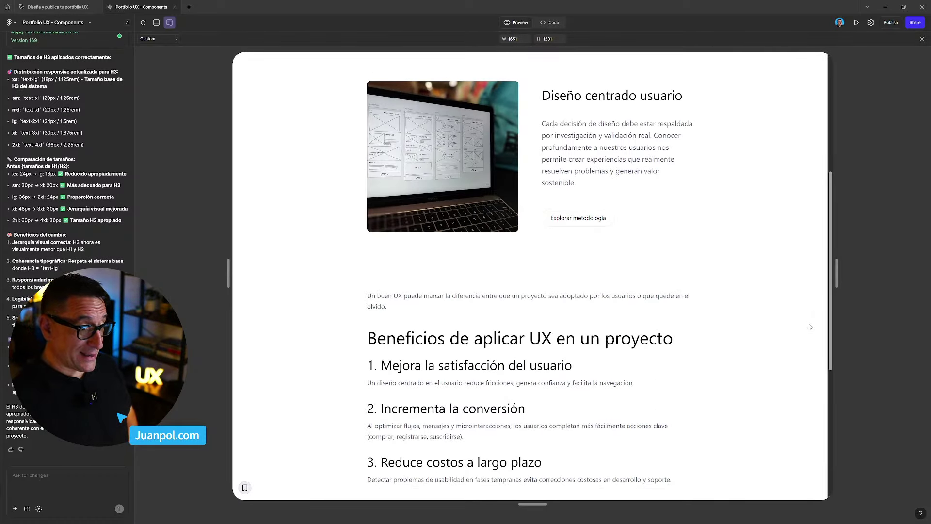
pyautogui.scroll(-5, 782, 318)
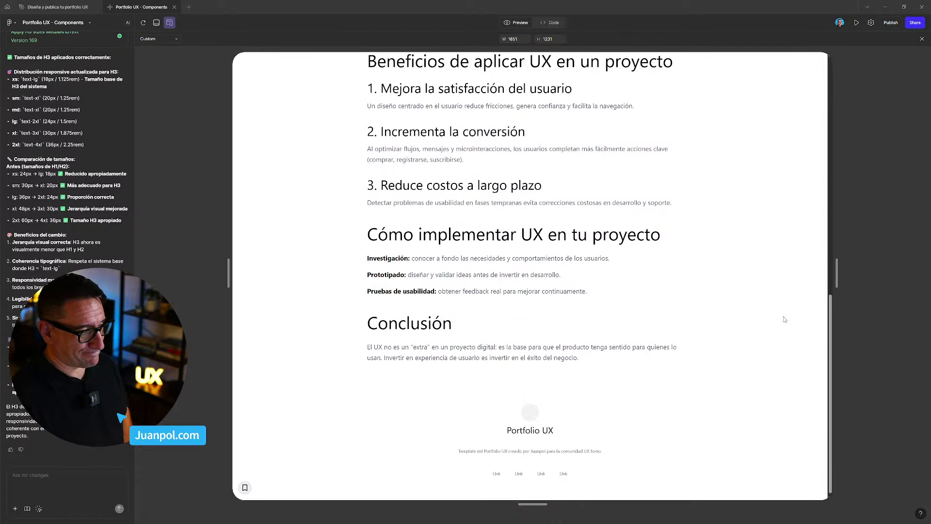
pyautogui.scroll(5, 785, 319)
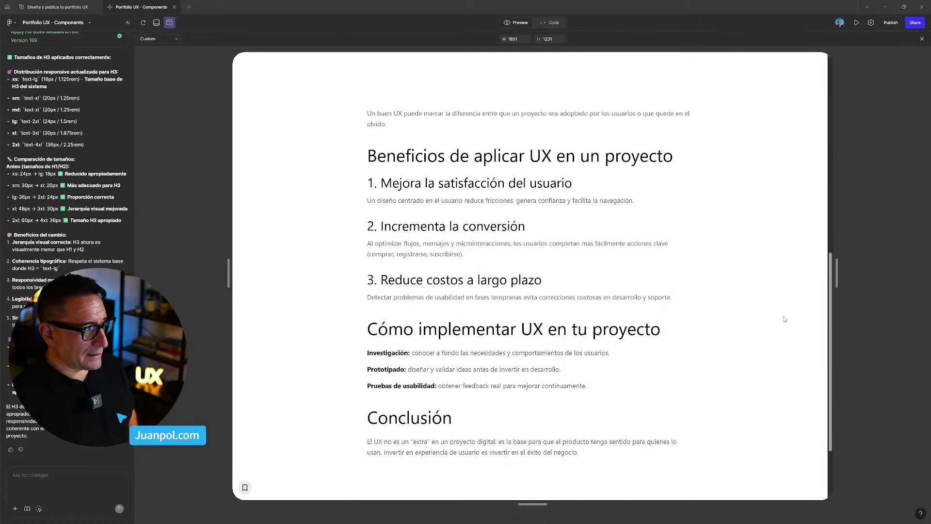
pyautogui.scroll(1, 785, 319)
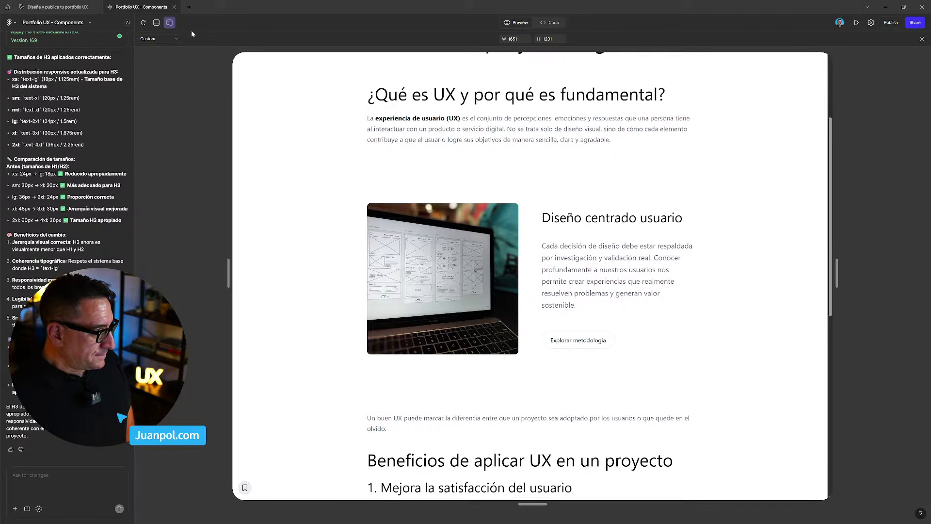
pyautogui.click(169, 22)
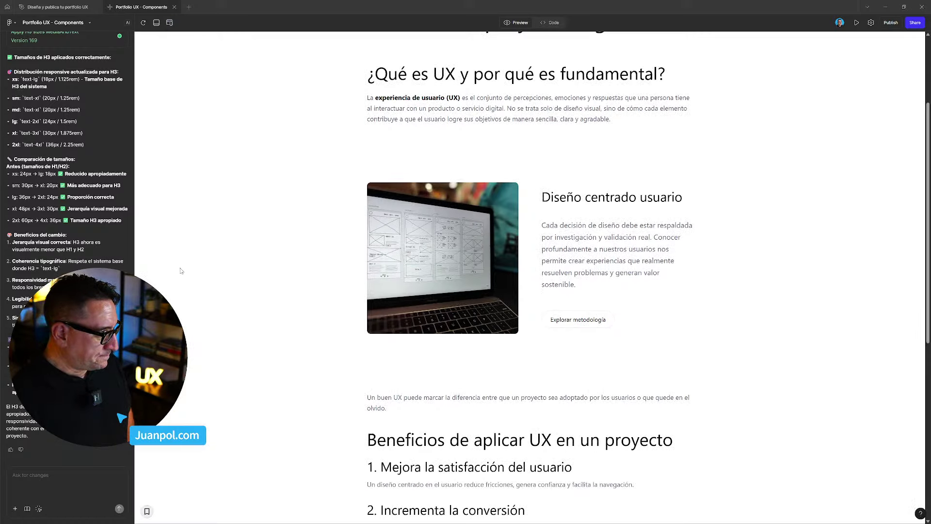
pyautogui.click(39, 509)
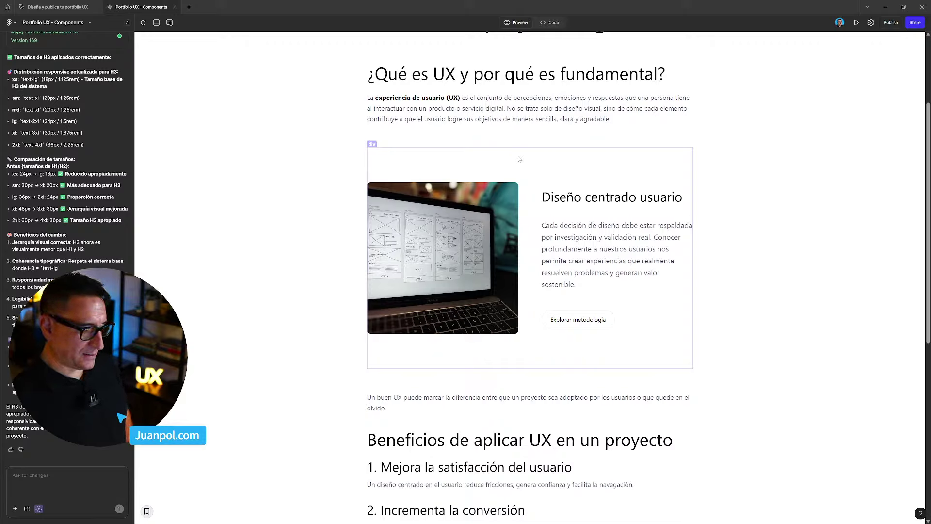
pyautogui.click(483, 170)
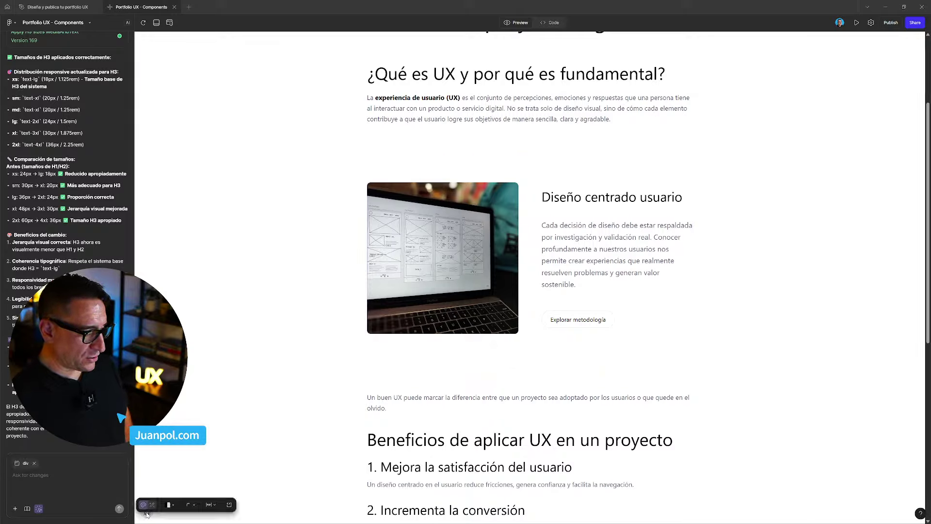
pyautogui.click(147, 513)
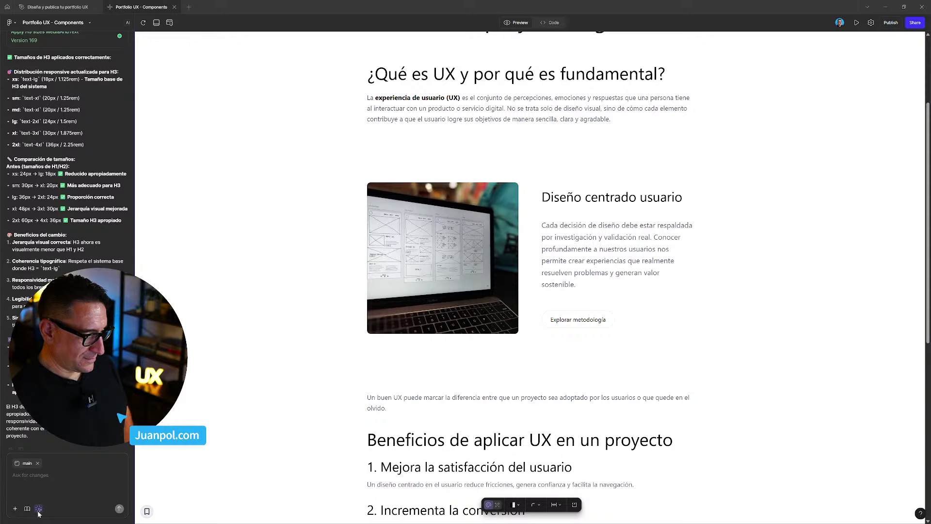
pyautogui.click(38, 510)
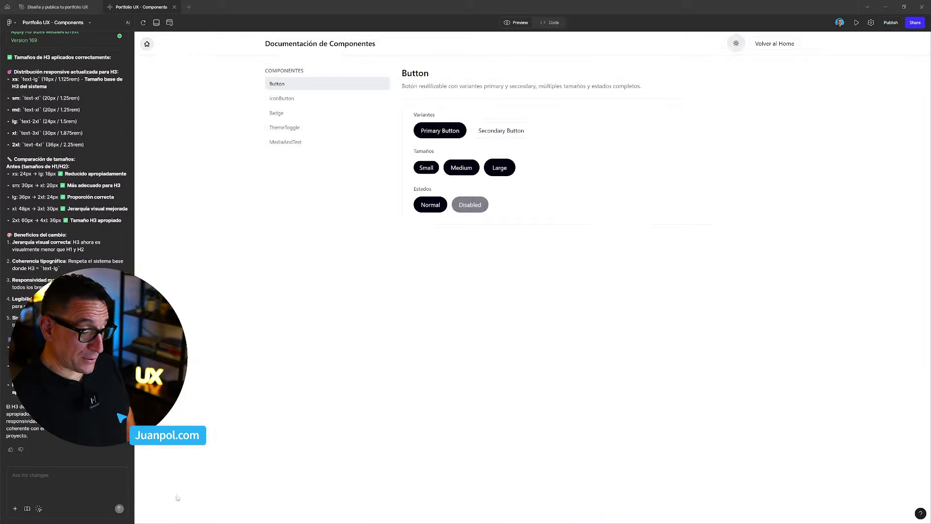
# Show the MediaAndText component in the component documentation, turn on element selection and place the cursor in the change request
pyautogui.click(284, 146)
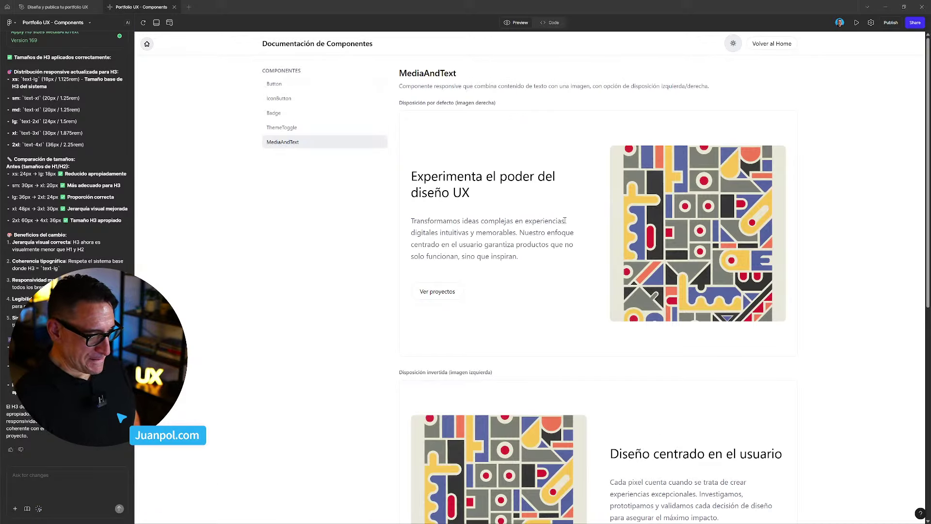
pyautogui.click(39, 508)
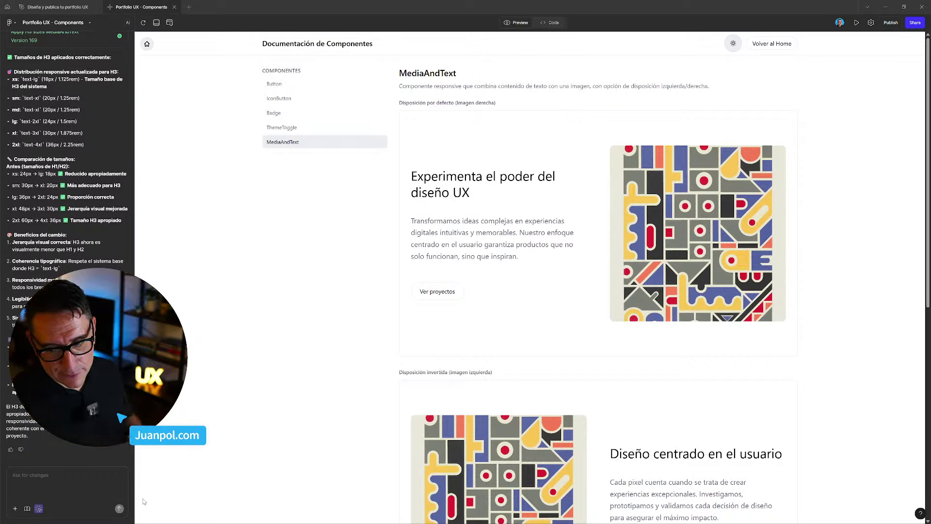
pyautogui.click(56, 484)
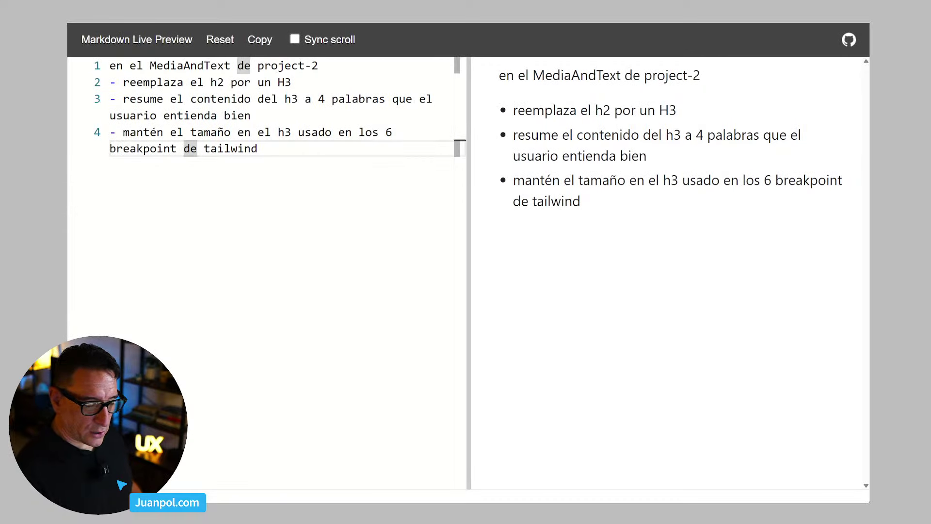
# In Markdown Live Preview, reword the prompt's first line to "en el MediaAndText de documentación"
pyautogui.click(291, 161)
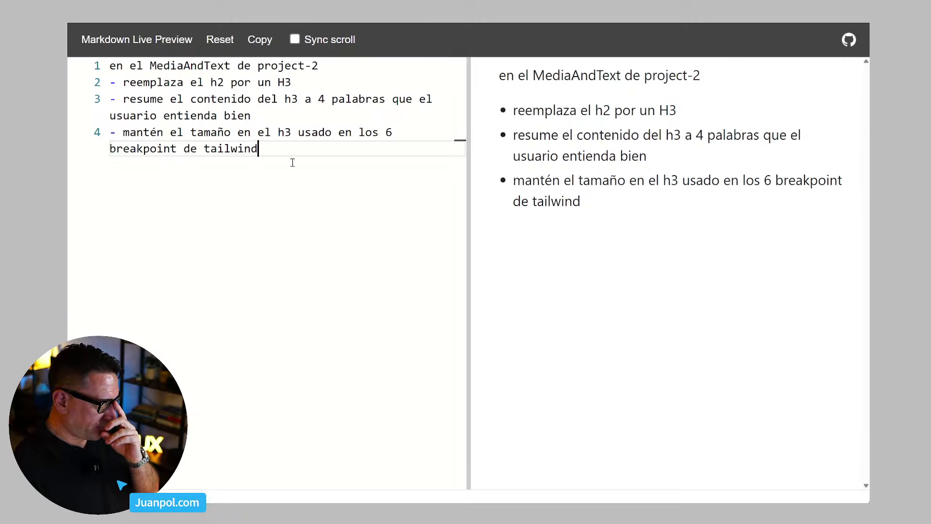
pyautogui.doubleClick(231, 148)
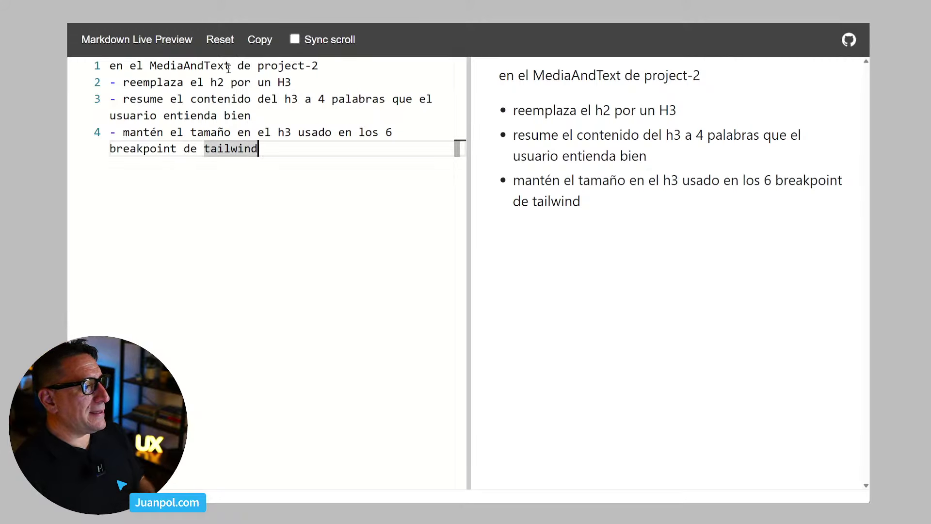
pyautogui.moveTo(237, 66); pyautogui.dragTo(330, 64)
pyautogui.write('de docum')
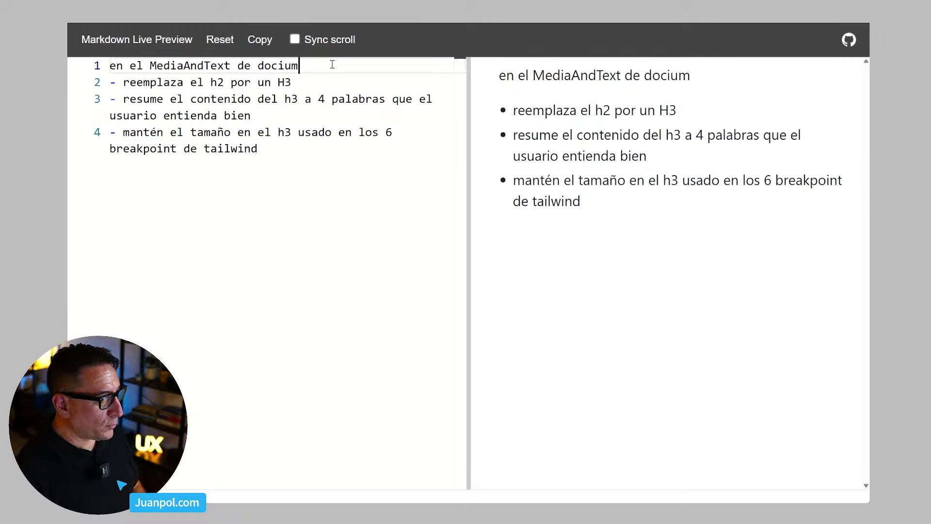
pyautogui.press('BackSpace')
pyautogui.press('BackSpace')
pyautogui.write('i')
pyautogui.press('BackSpace')
pyautogui.write('m')
pyautogui.press('BackSpace')
pyautogui.write('umnt')
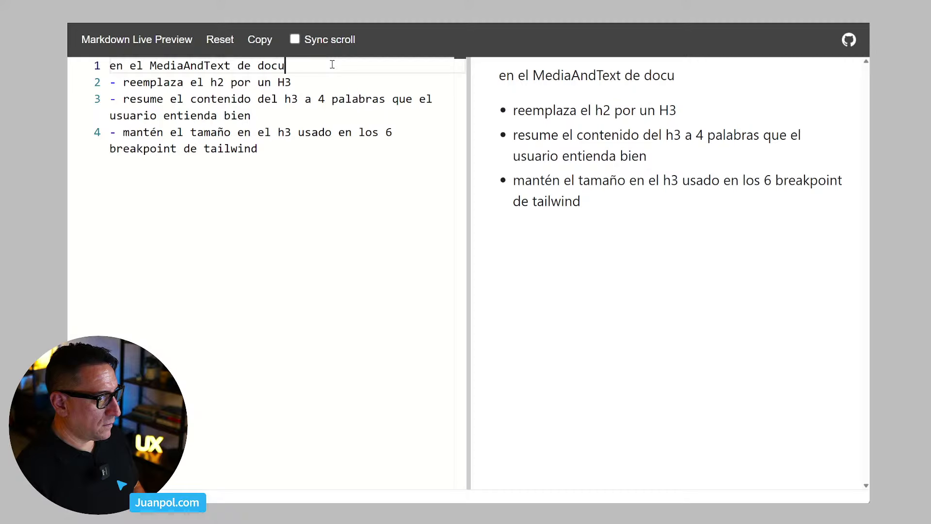
pyautogui.press('BackSpace')
pyautogui.press('BackSpace')
pyautogui.write('entaci')
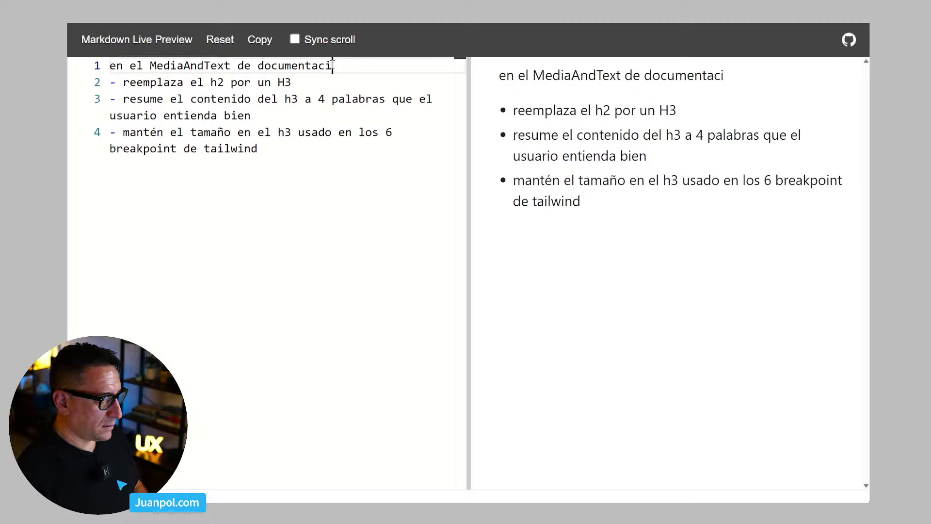
pyautogui.write('ón')
# Replace all the bullet instructions under the first line with the single bullet "aplica padding-top y padding-bottom de 0"
pyautogui.moveTo(123, 82); pyautogui.dragTo(364, 167)
pyautogui.write('aplioca')
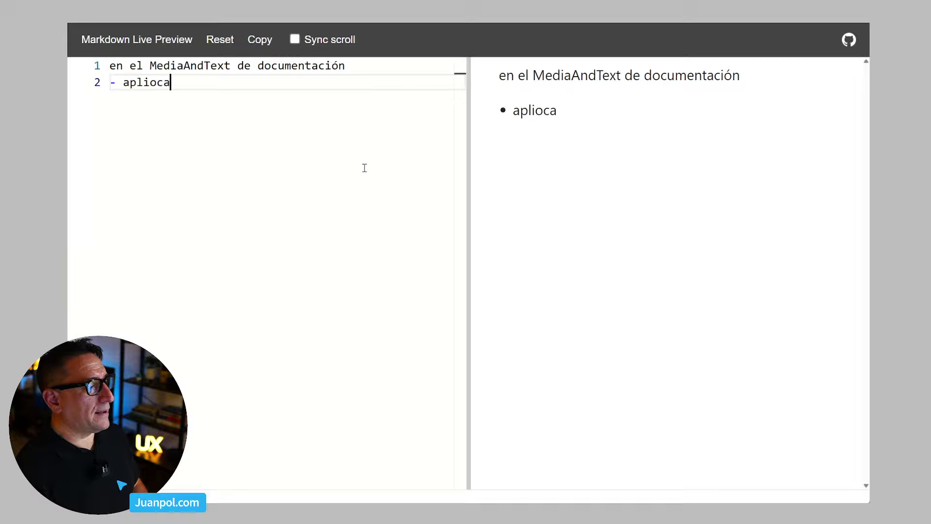
pyautogui.press('BackSpace')
pyautogui.press('BackSpace')
pyautogui.press('BackSpace')
pyautogui.write('ca padding-op')
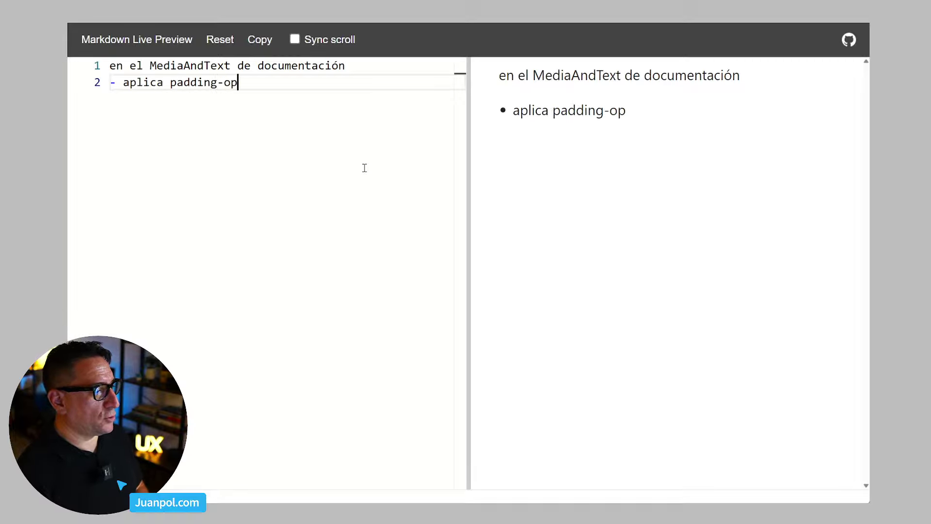
pyautogui.press('BackSpace')
pyautogui.press('BackSpace')
pyautogui.write('top y p')
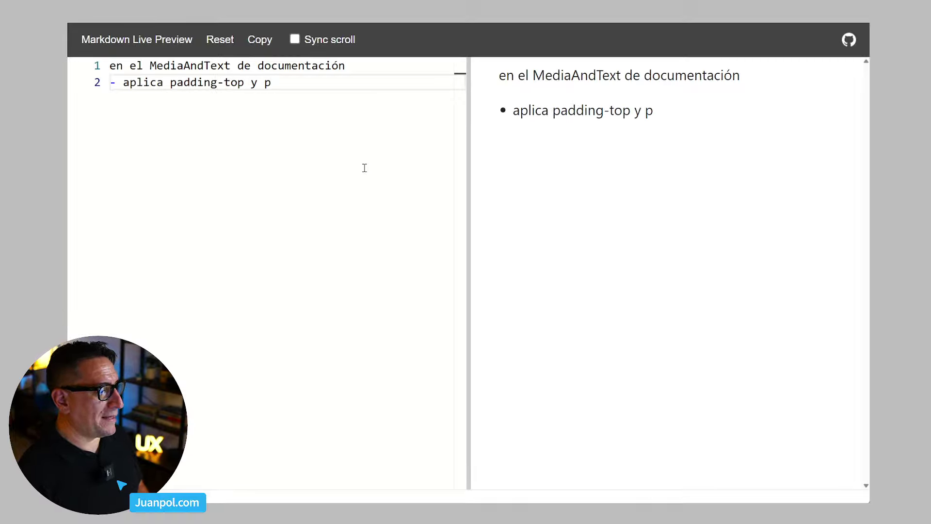
pyautogui.write('adding-')
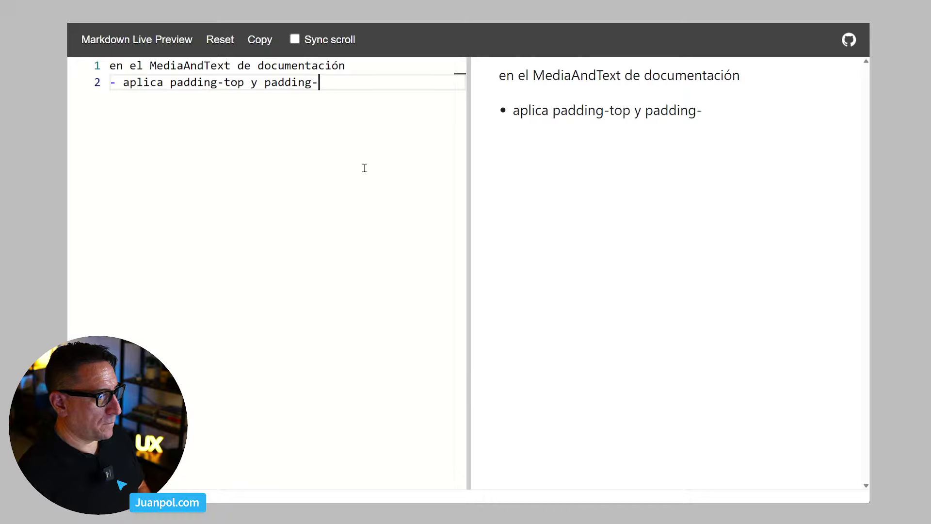
pyautogui.write('bottom de 0')
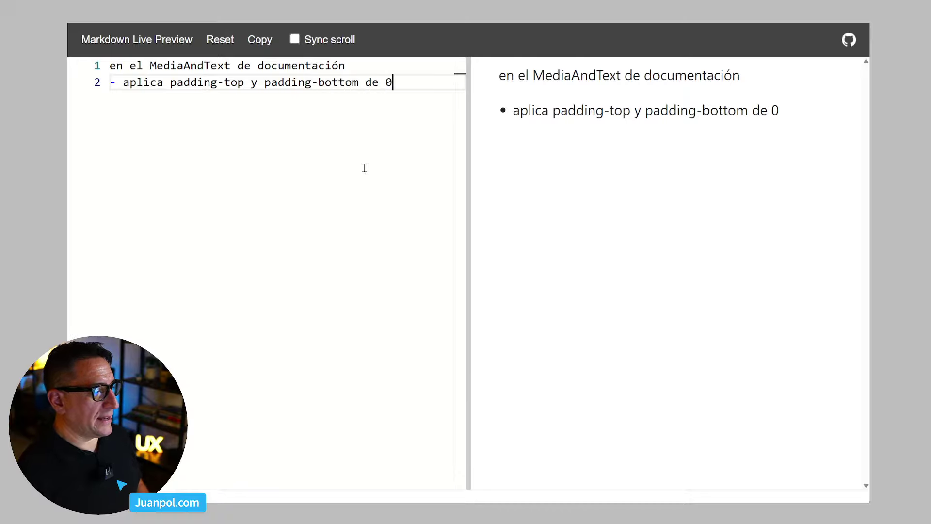
# Complete the padding bullet so it continues with "px en todos los tamaños usados en los 6 breakpoints."
pyautogui.write('px en ')
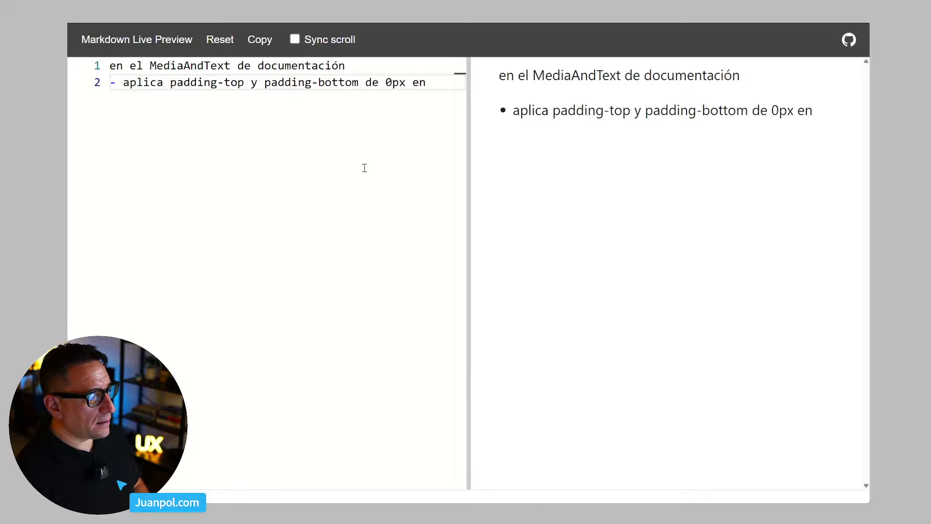
pyautogui.write('tod')
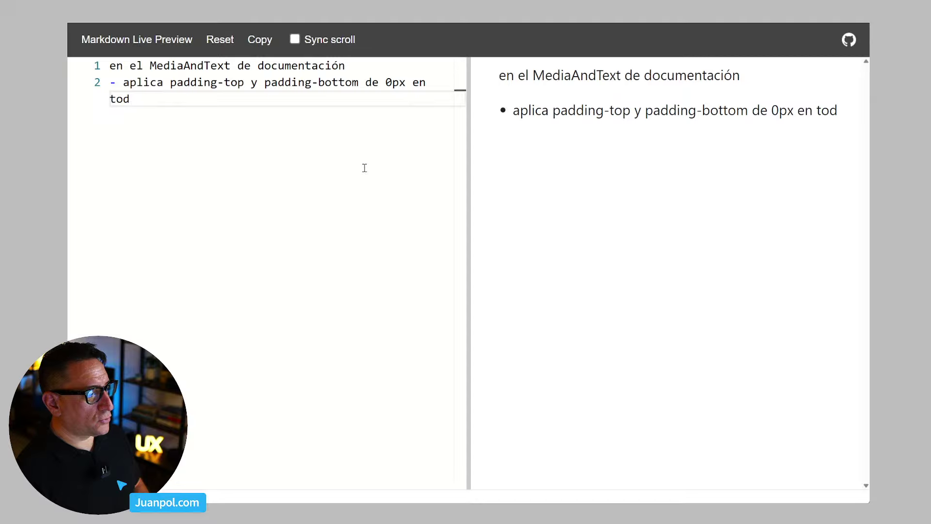
pyautogui.write('os ')
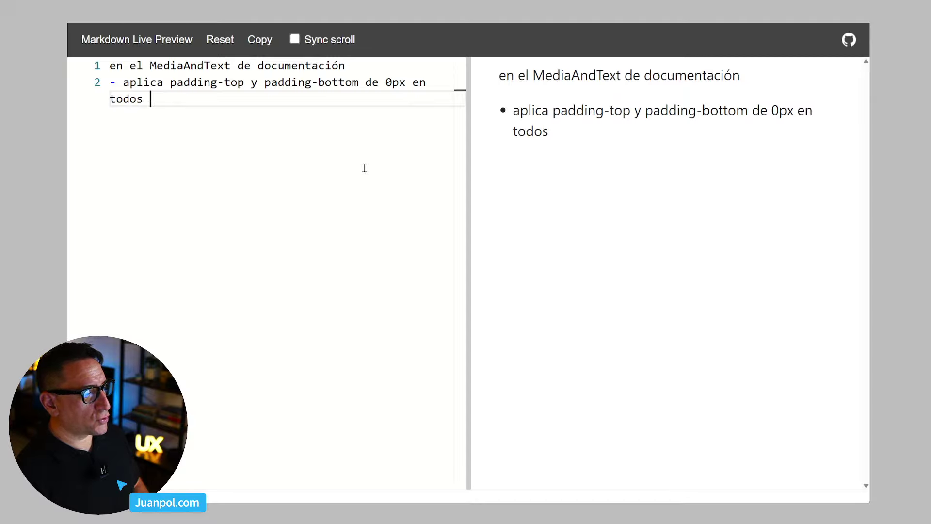
pyautogui.write('los tamaños us')
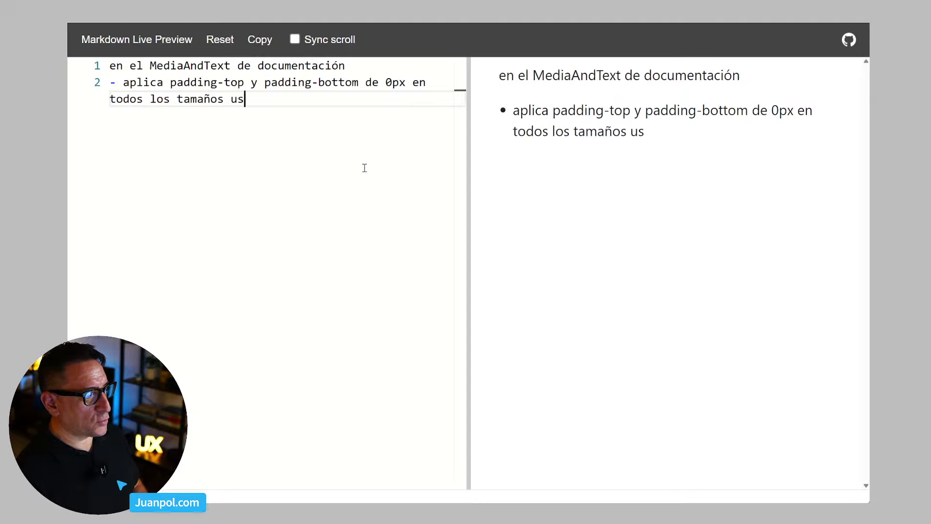
pyautogui.write('ando')
pyautogui.press('BackSpace')
pyautogui.write('os')
pyautogui.press('BackSpace')
pyautogui.press('BackSpace')
pyautogui.press('BackSpace')
pyautogui.press('BackSpace')
pyautogui.write('d')
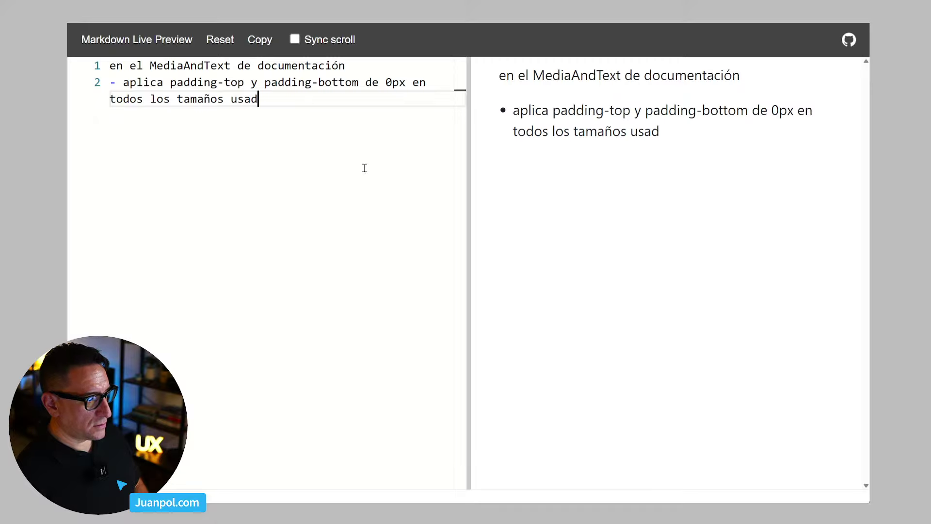
pyautogui.write('os en los 6 ')
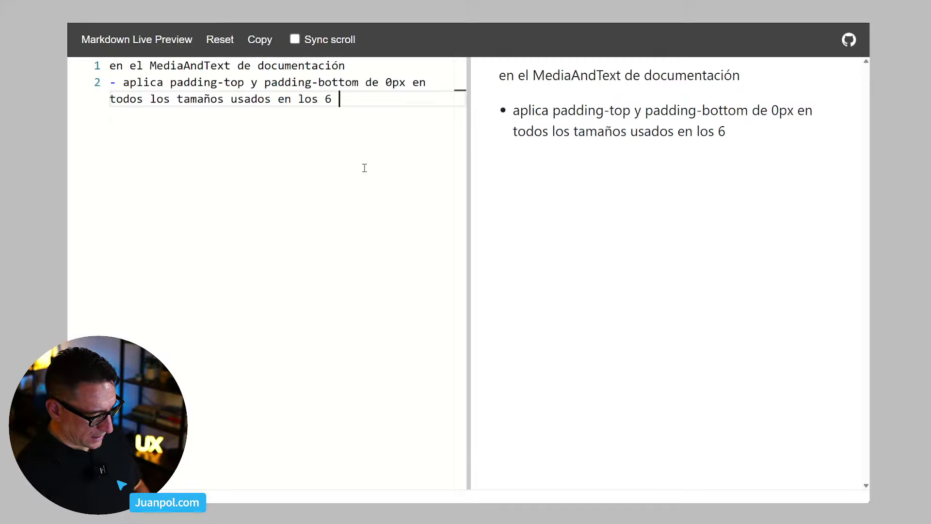
pyautogui.write('breakpoints.')
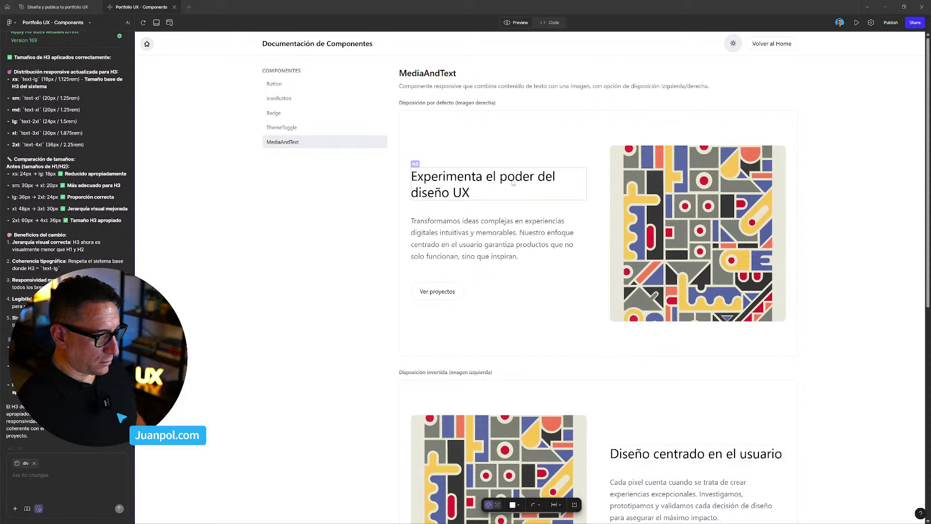
# Switch to Figma Make and examine the vertical padding around the MediaAndText examples
pyautogui.scroll(-3, 528, 197)
pyautogui.scroll(1, 505, 145)
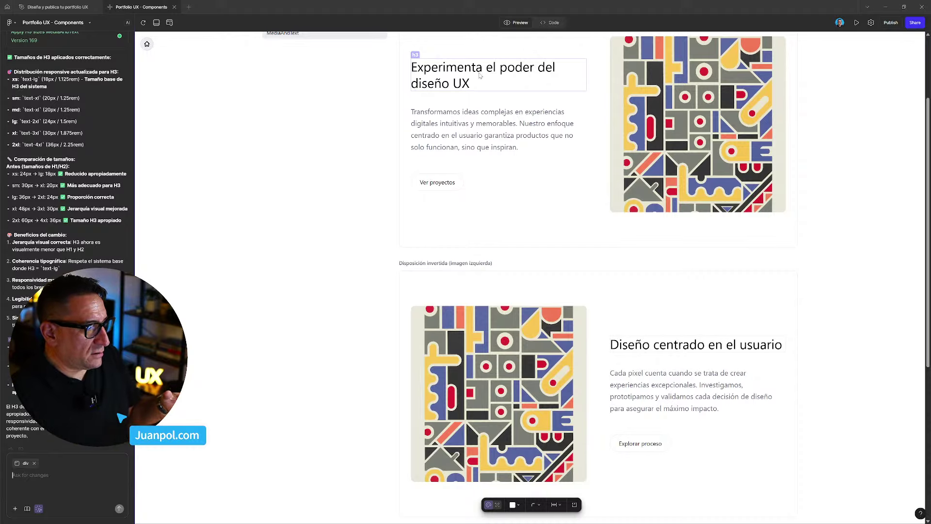
pyautogui.scroll(3, 504, 145)
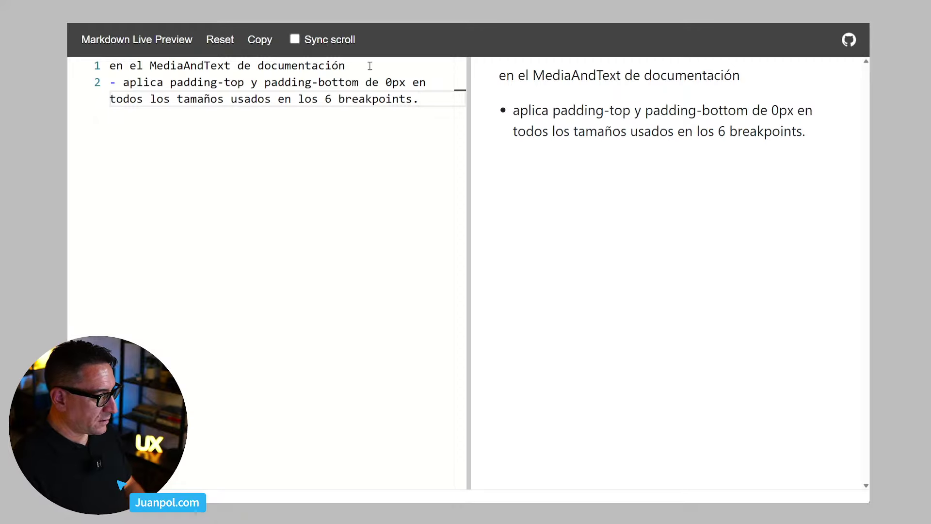
# In the Markdown editor, add a second bullet reading "aplica los cambios a la instancia de MediaAndText usada en Project-2"
pyautogui.moveTo(432, 98); pyautogui.dragTo(110, 65)
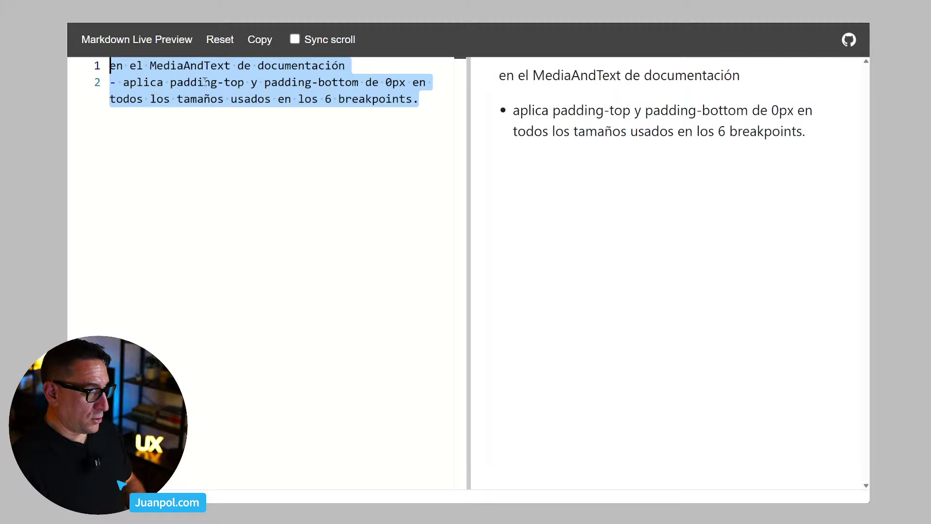
pyautogui.click(433, 97)
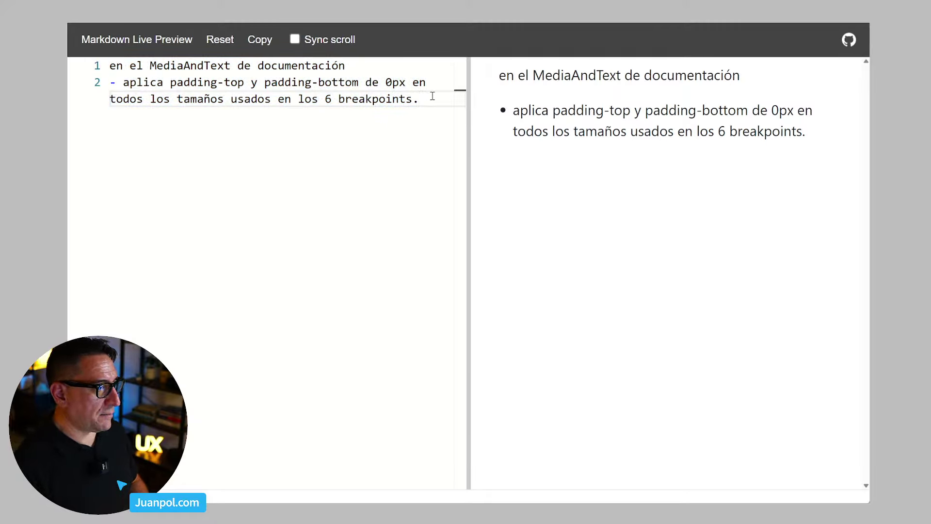
pyautogui.press('Return')
pyautogui.write('- aplic')
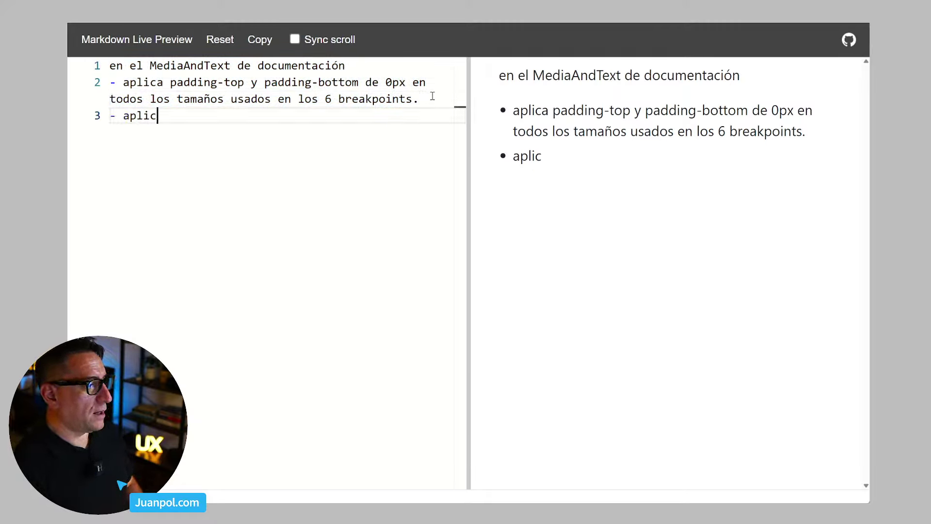
pyautogui.write('a los cambvios')
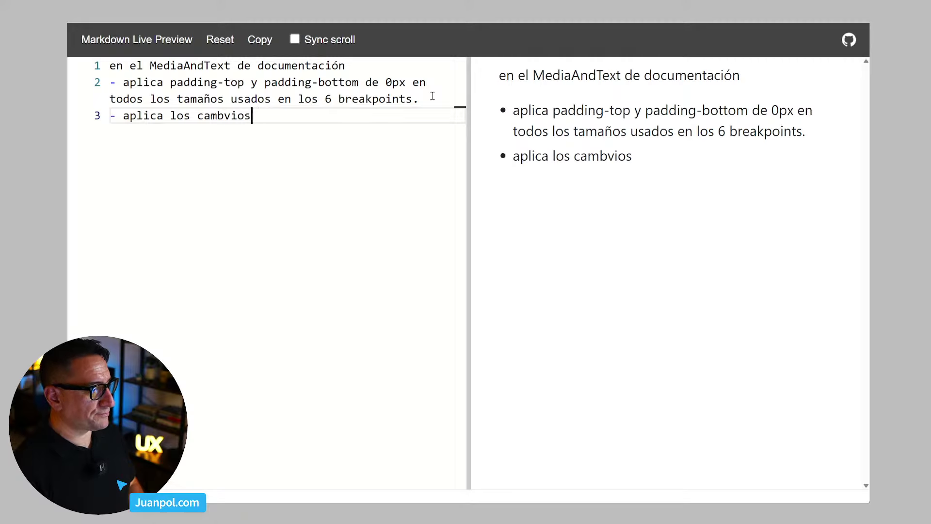
pyautogui.press('BackSpace')
pyautogui.press('BackSpace')
pyautogui.press('BackSpace')
pyautogui.press('BackSpace')
pyautogui.write('ios a la i')
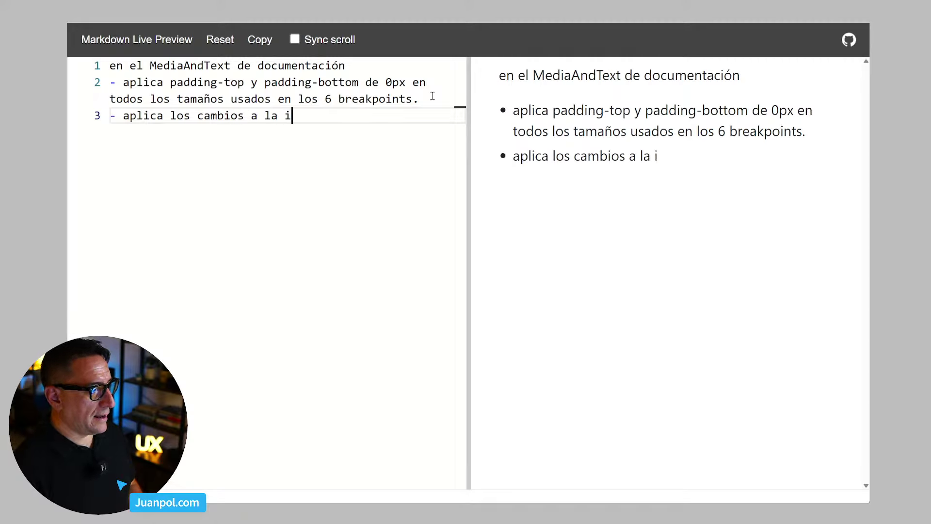
pyautogui.write('nstan')
pyautogui.press('BackSpace')
pyautogui.press('BackSpace')
pyautogui.write('tancia ')
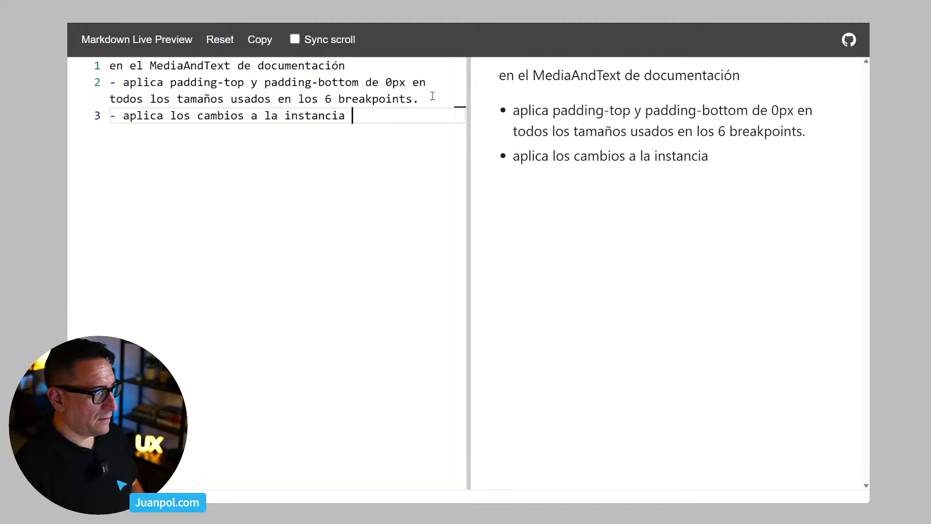
pyautogui.write('de MediaAn')
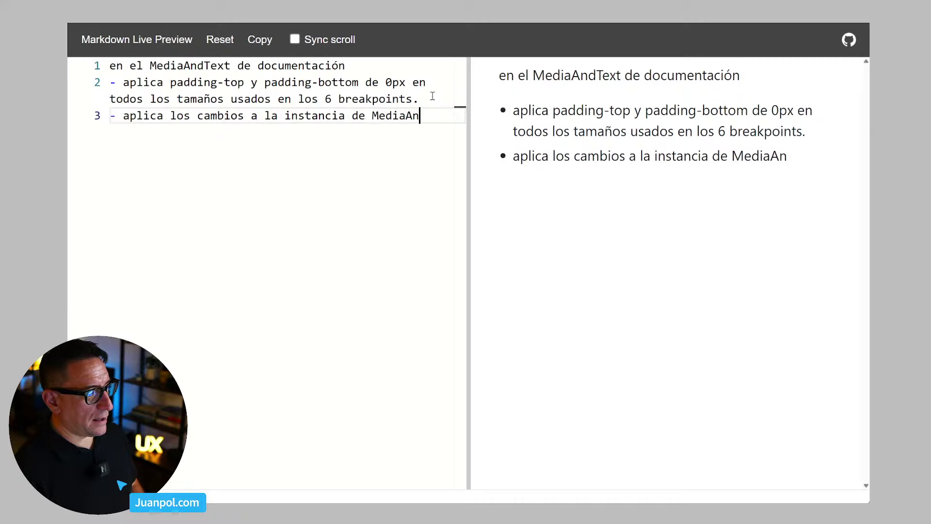
pyautogui.write('dText usa')
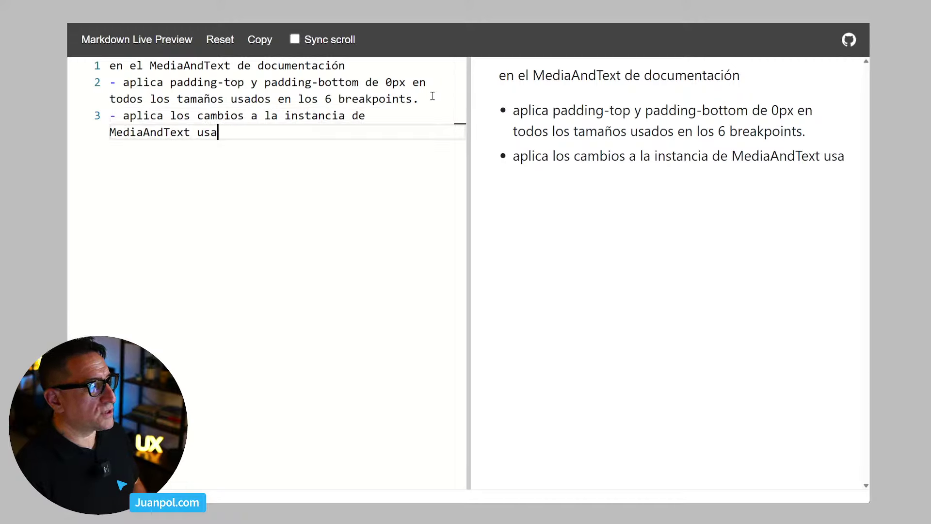
pyautogui.write('da en ¡P')
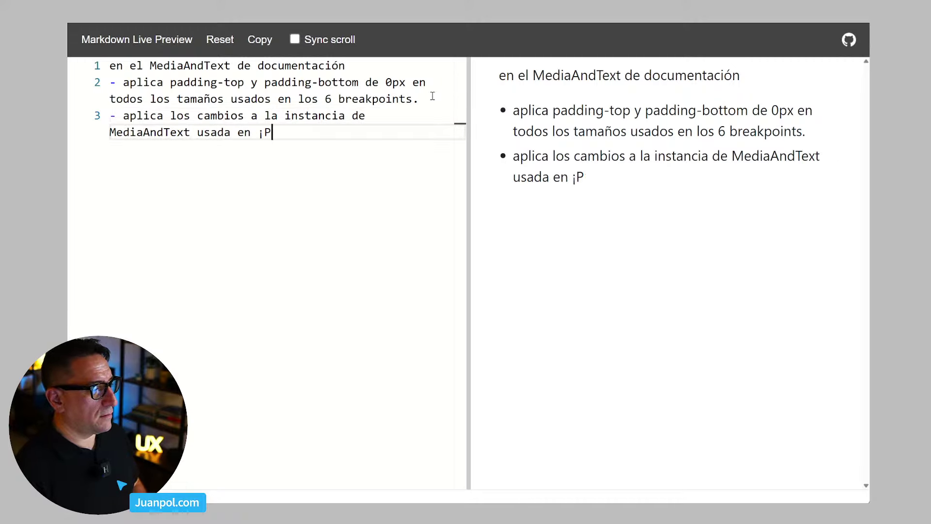
pyautogui.press('BackSpace')
pyautogui.press('BackSpace')
pyautogui.write('Project-2')
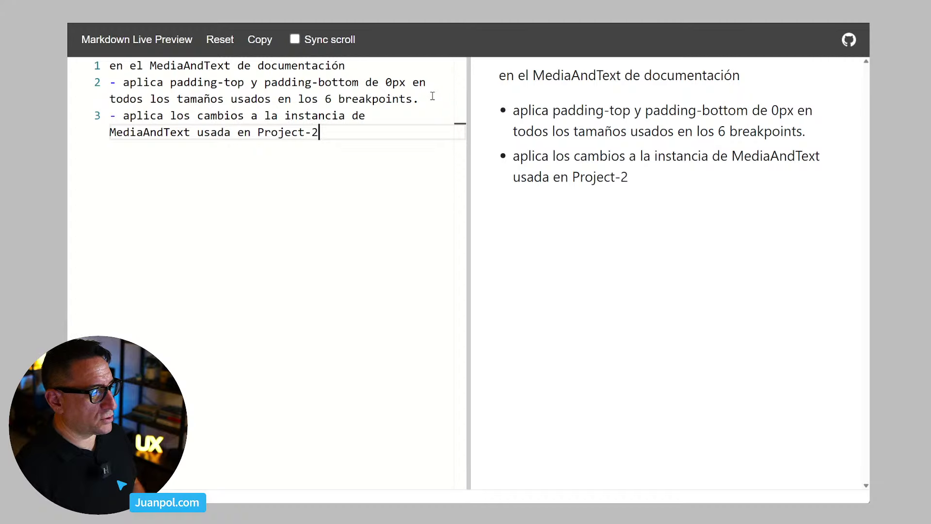
# Copy the entire prompt and, in Figma Make, return the preview to the portfolio home page's project grid
pyautogui.moveTo(332, 140); pyautogui.dragTo(100, 57)
pyautogui.hotkey('ctrl', 'c')
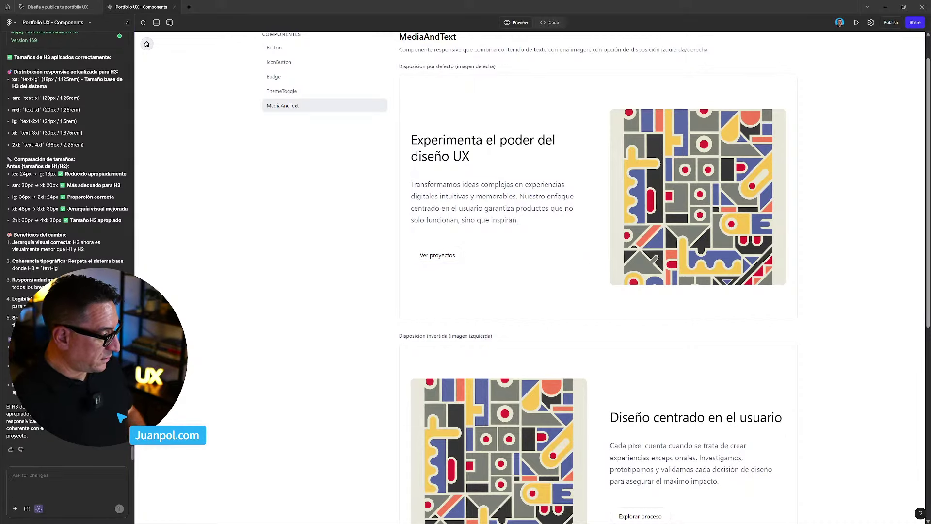
pyautogui.scroll(-5, 361, 373)
pyautogui.scroll(6, 349, 329)
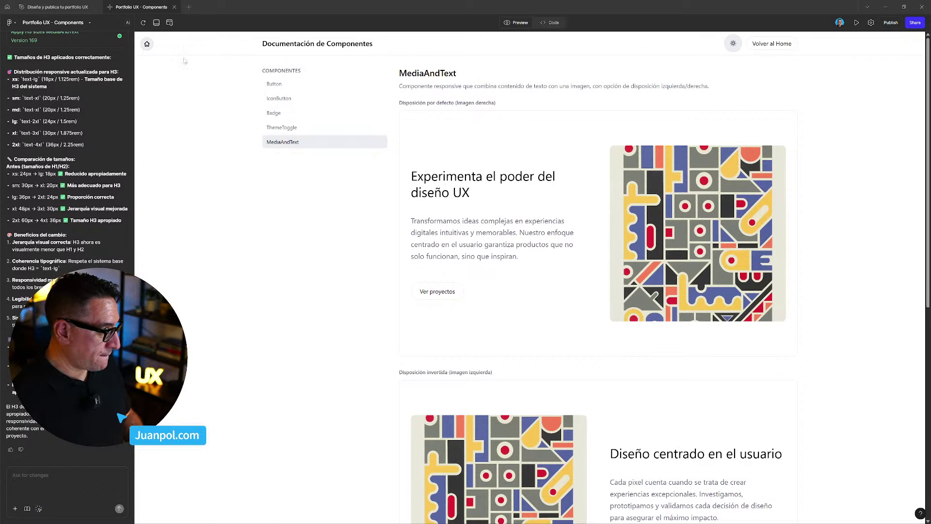
pyautogui.click(147, 44)
pyautogui.scroll(-1, 255, 242)
pyautogui.scroll(-2, 255, 241)
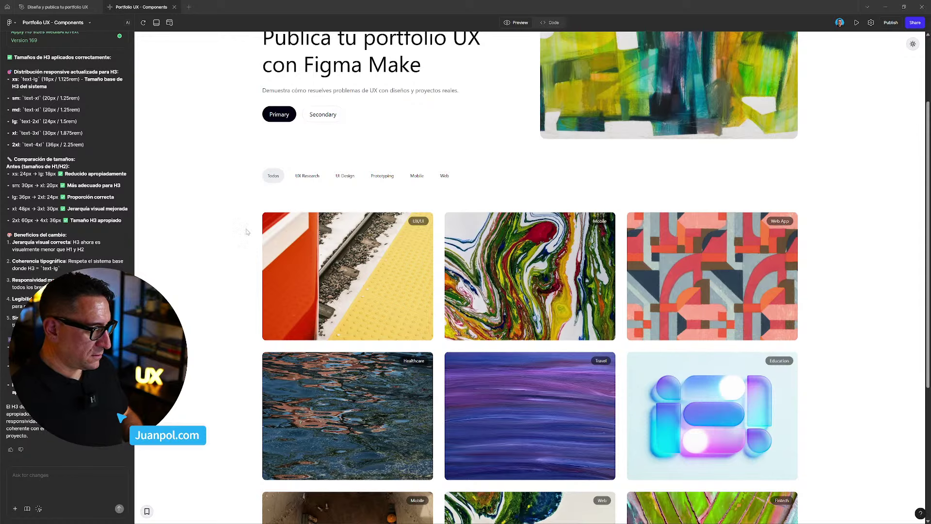
pyautogui.scroll(-3, 246, 236)
# Paste the copied MediaAndText padding prompt into the Figma Make chat and send it
pyautogui.click(94, 480)
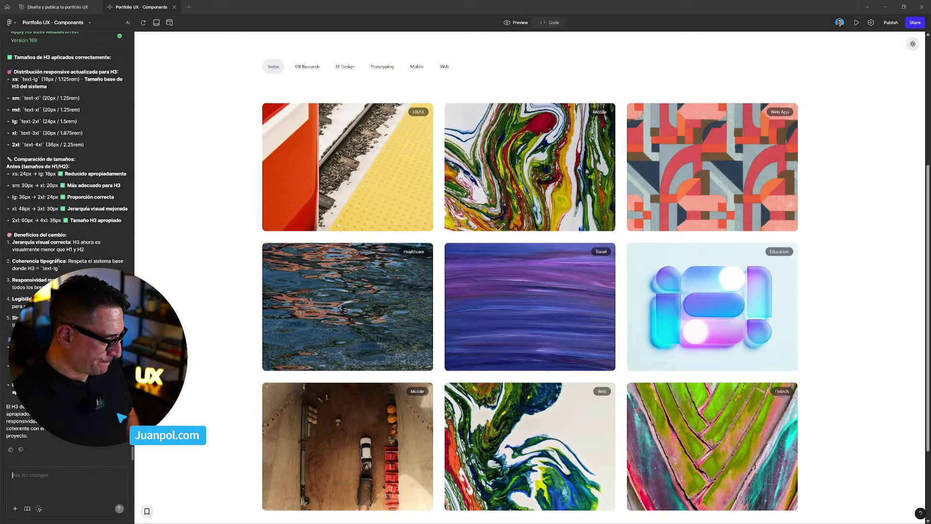
pyautogui.hotkey('ctrl', 'v')
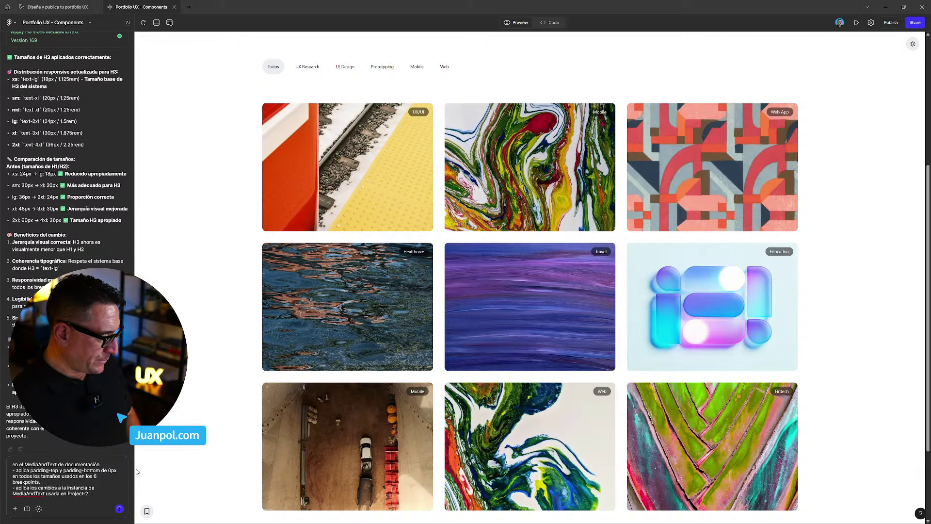
pyautogui.scroll(6, 157, 451)
pyautogui.scroll(-5, 164, 446)
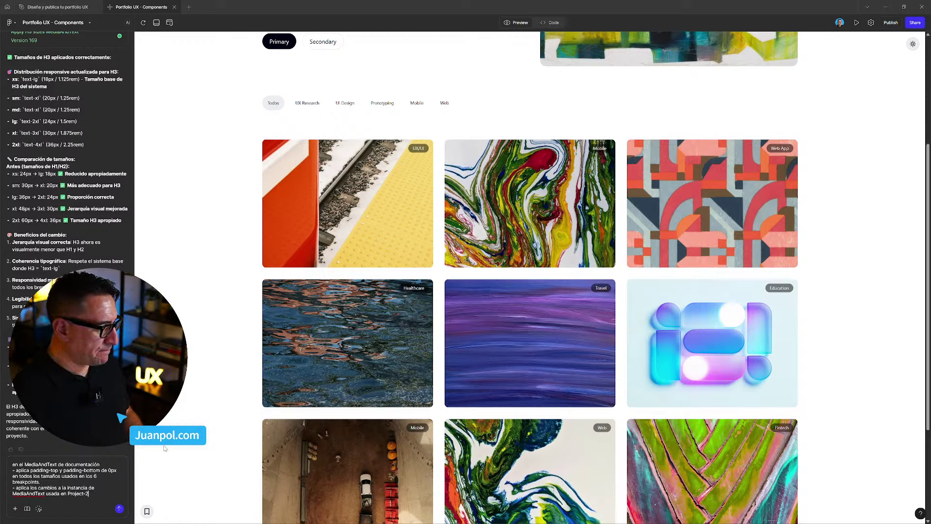
pyautogui.press('Return')
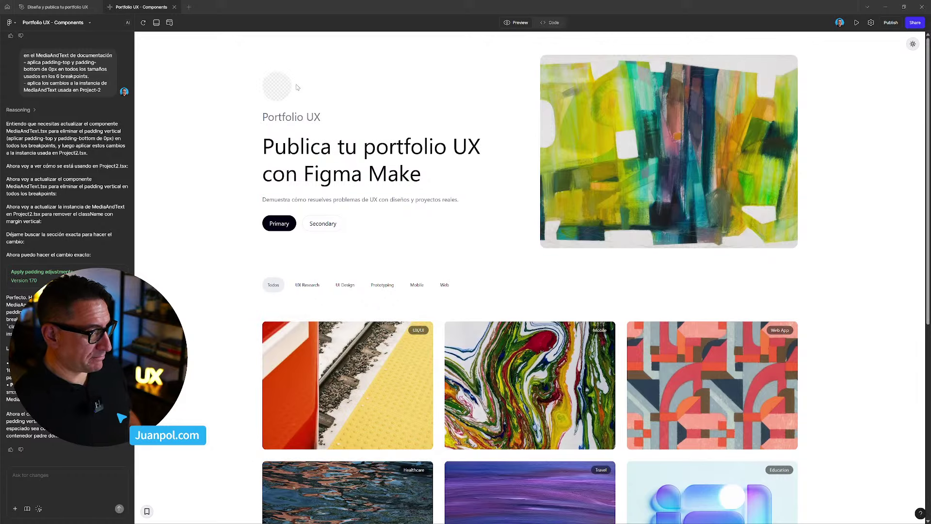
# Open the component documentation and check the padding in all the MediaAndText examples
pyautogui.click(147, 511)
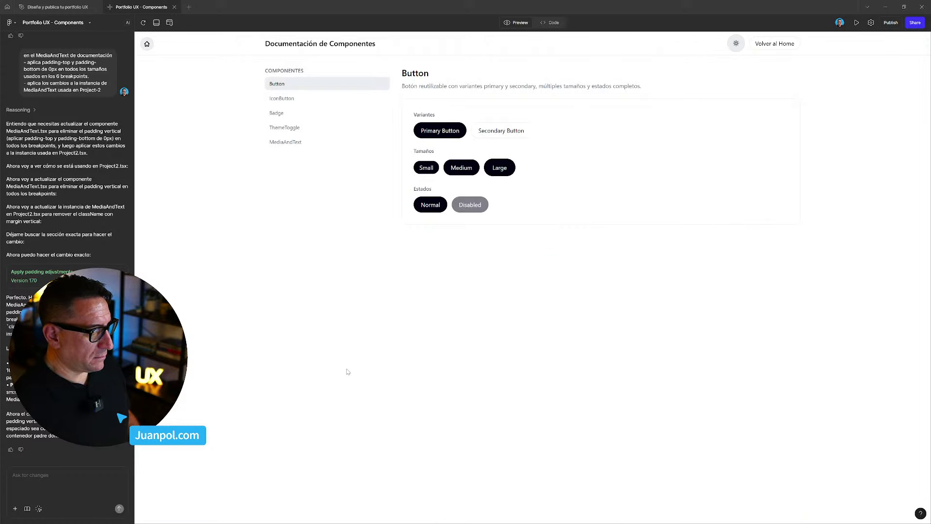
pyautogui.click(298, 148)
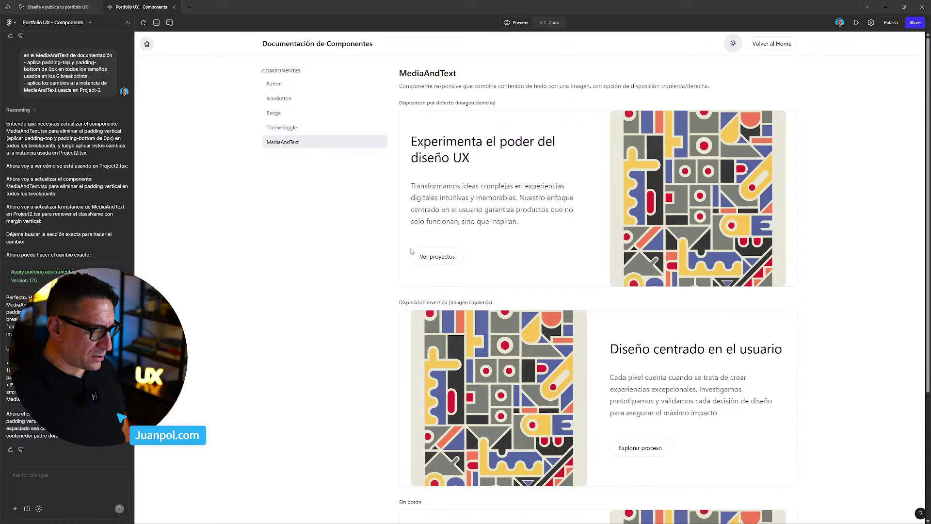
pyautogui.scroll(-3, 503, 268)
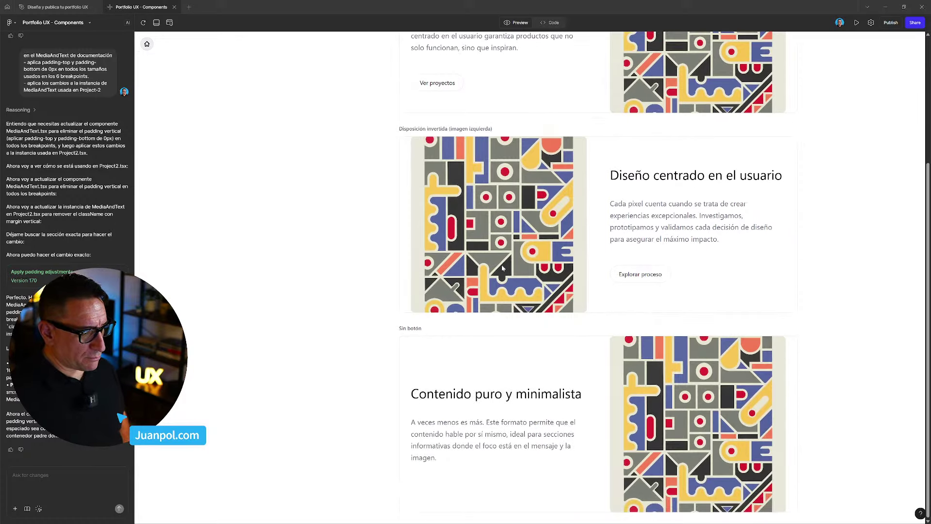
pyautogui.scroll(3, 440, 260)
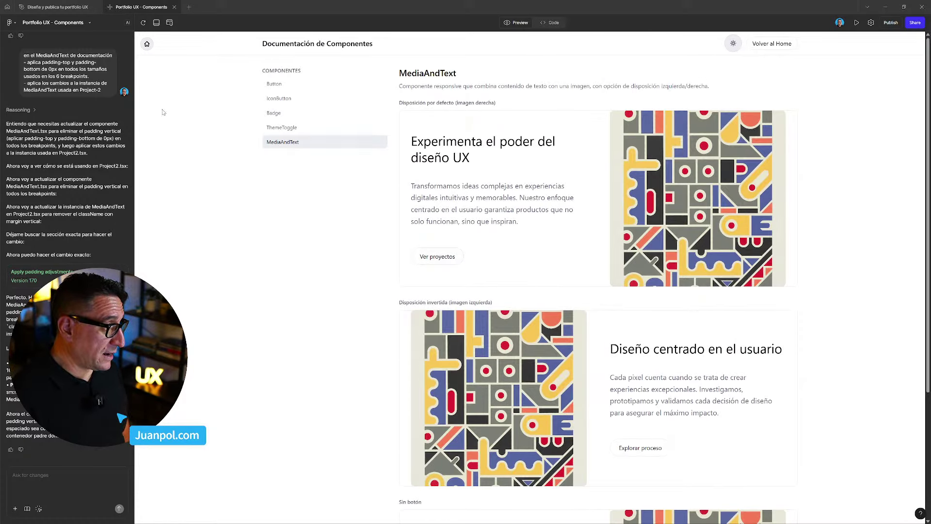
# Go back to the home page and open the Primary link's article page to examine its MediaAndText block
pyautogui.click(147, 43)
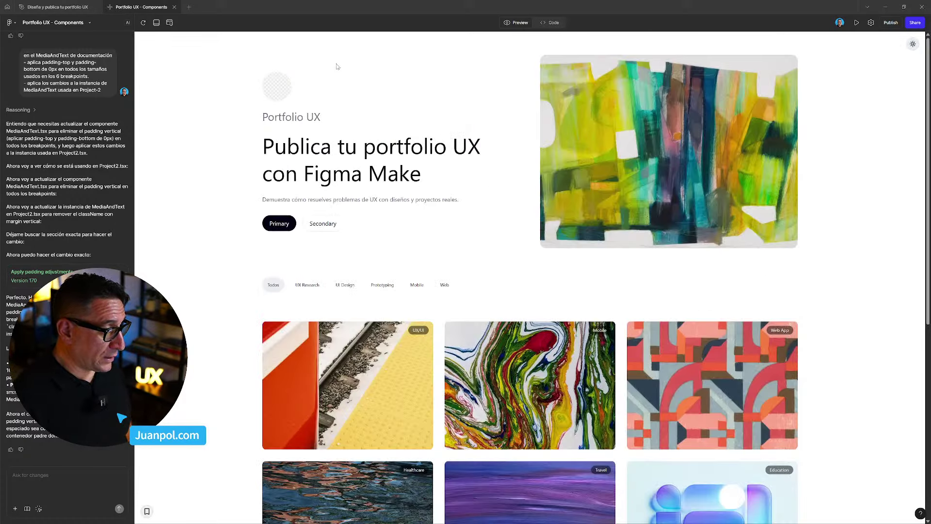
pyautogui.click(286, 225)
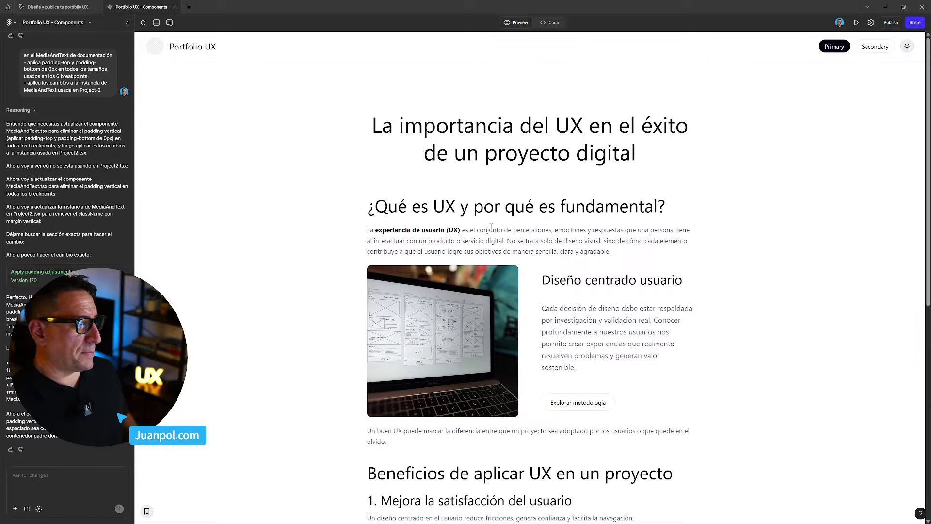
pyautogui.scroll(-4, 491, 227)
pyautogui.scroll(3, 568, 294)
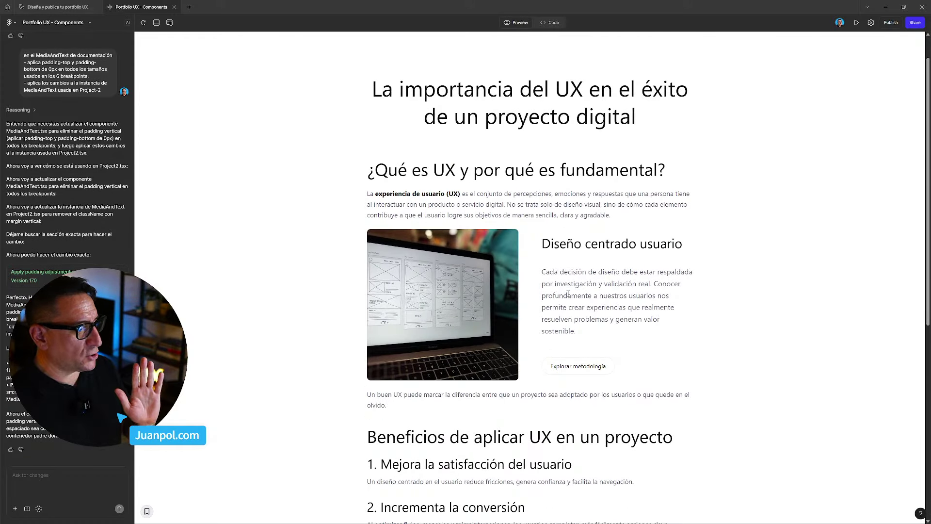
# Turn on the resizable preview and narrow it to 841 px wide to check the responsive layout
pyautogui.click(169, 23)
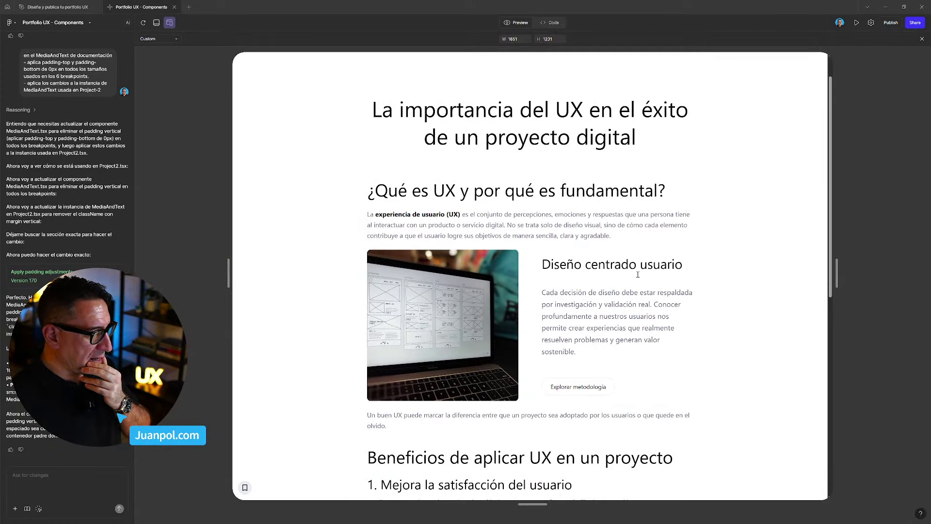
pyautogui.moveTo(228, 274); pyautogui.dragTo(376, 280)
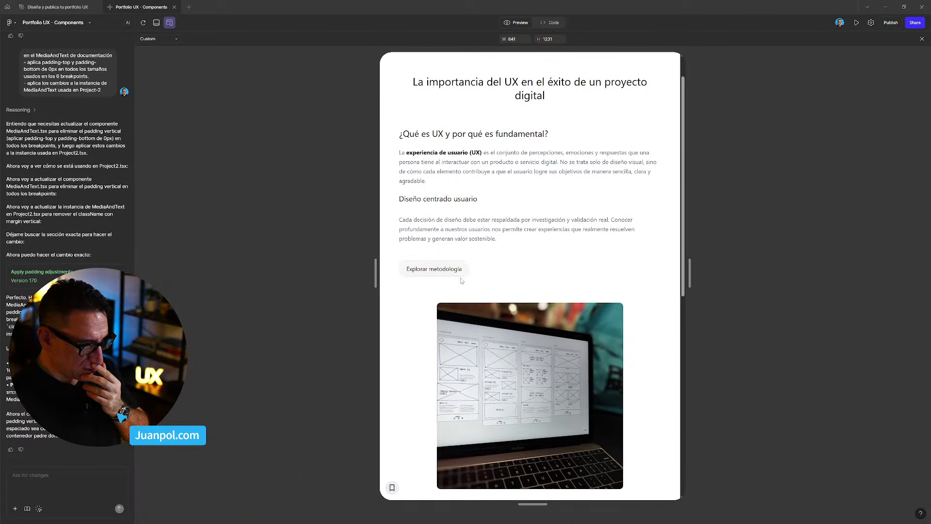
# Widen the resizable preview to 955 px and to 1845 px, checking the MediaAndText block's layout and spacing at each width
pyautogui.scroll(-4, 388, 277)
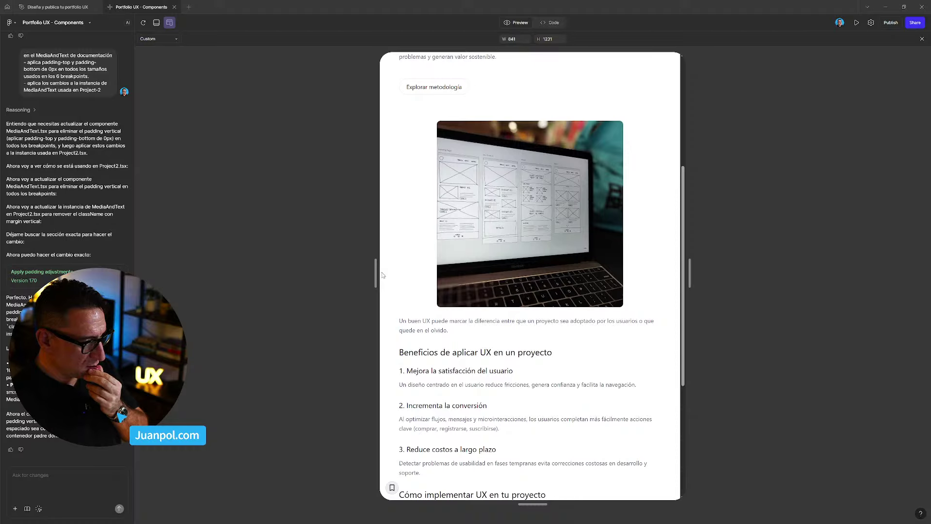
pyautogui.moveTo(376, 274); pyautogui.dragTo(355, 274)
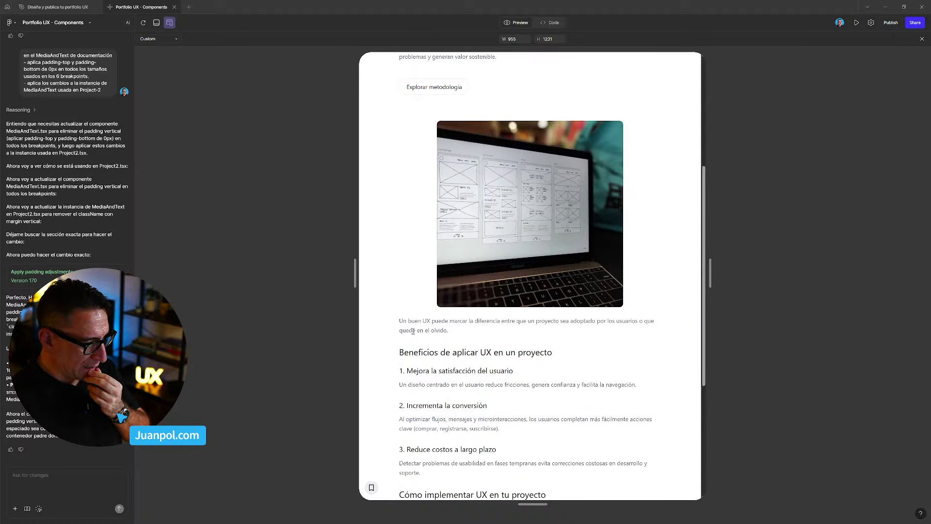
pyautogui.scroll(5, 413, 330)
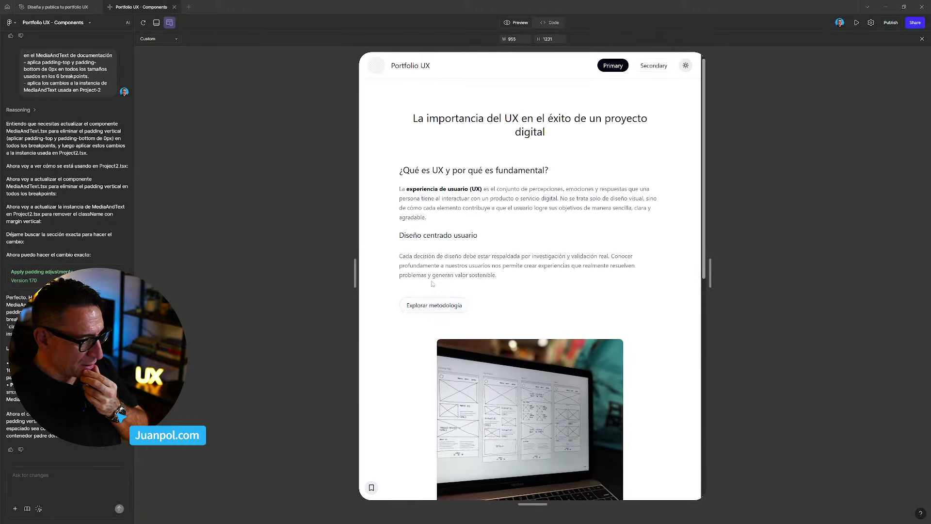
pyautogui.scroll(-4, 430, 291)
pyautogui.scroll(2, 427, 306)
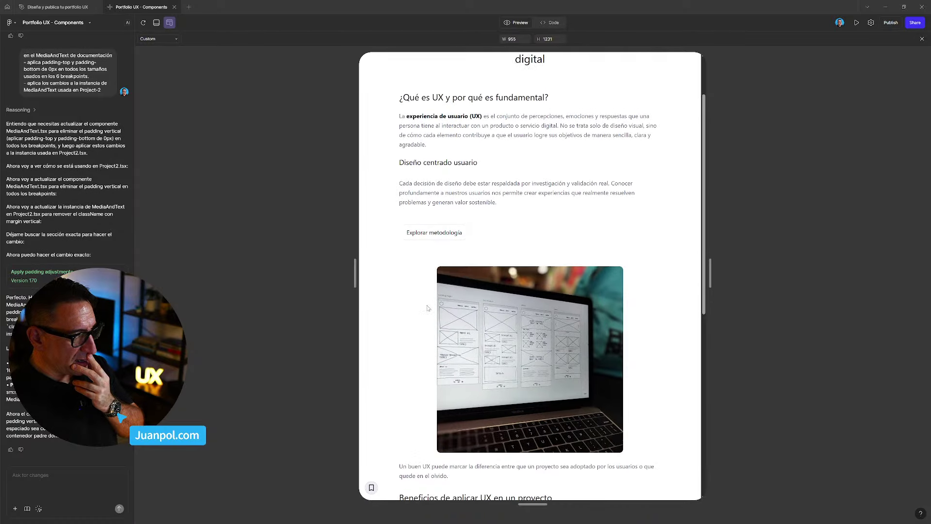
pyautogui.moveTo(355, 274); pyautogui.dragTo(194, 281)
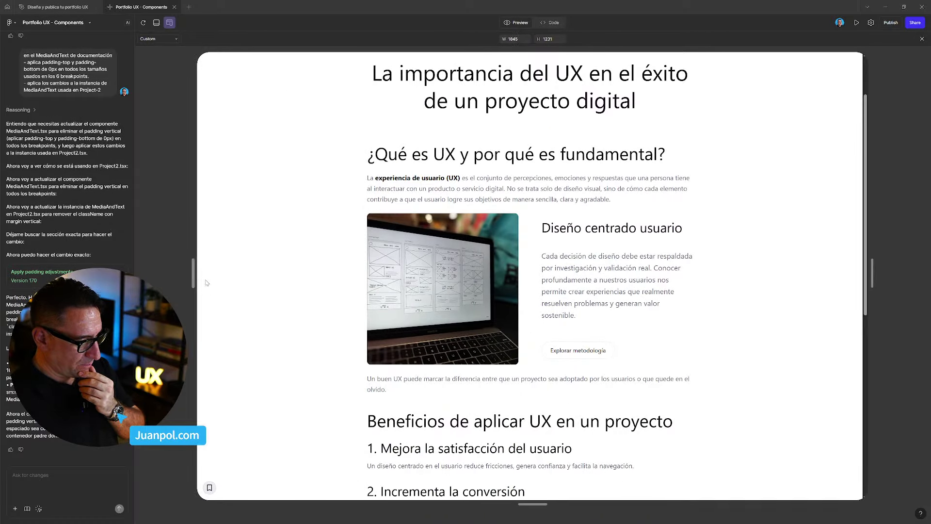
pyautogui.scroll(-3, 206, 282)
pyautogui.scroll(2, 228, 330)
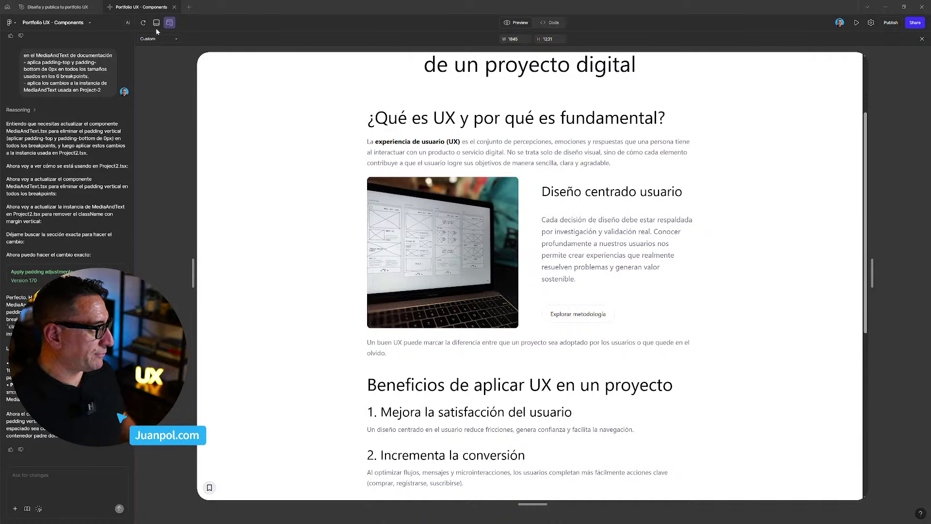
# Turn off the resizable preview and review the article's spacing from the MediaAndText block to the conclusion
pyautogui.click(169, 22)
pyautogui.scroll(-3, 275, 336)
pyautogui.scroll(-2, 262, 359)
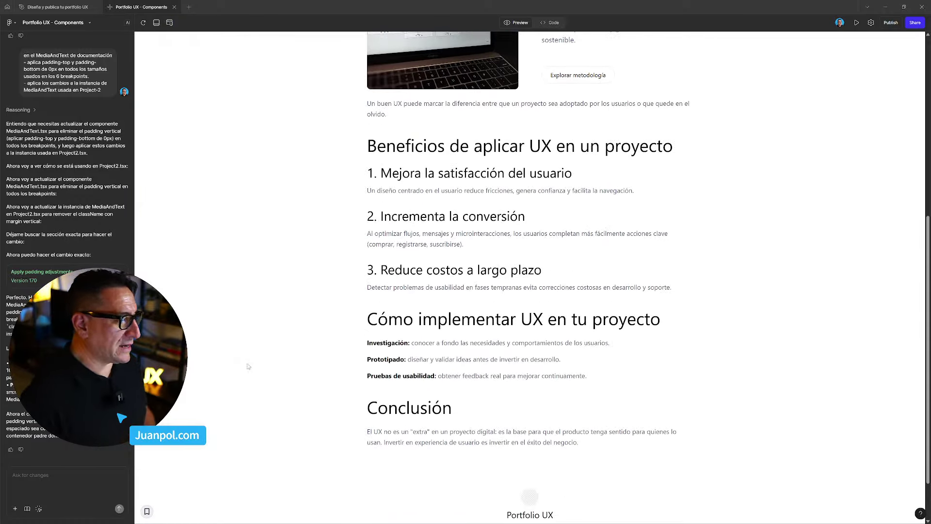
pyautogui.scroll(2, 228, 373)
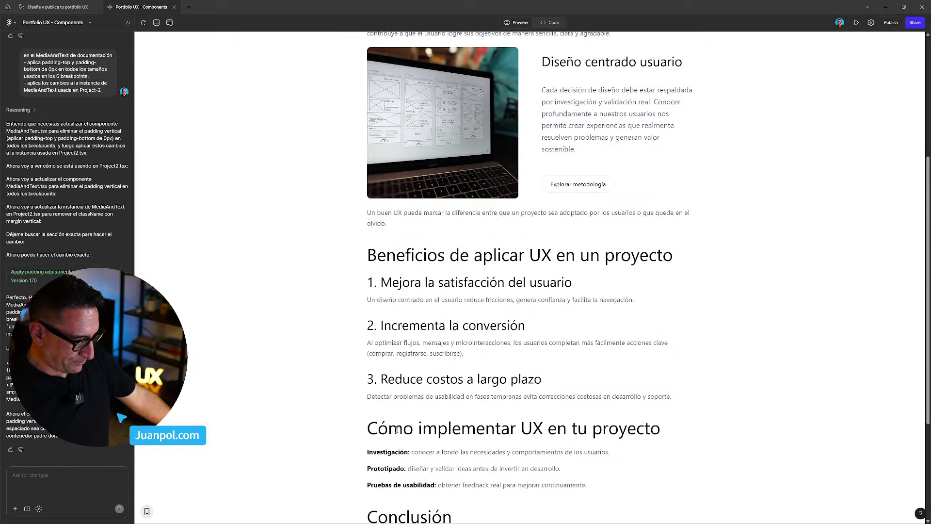
pyautogui.scroll(-1, 483, 390)
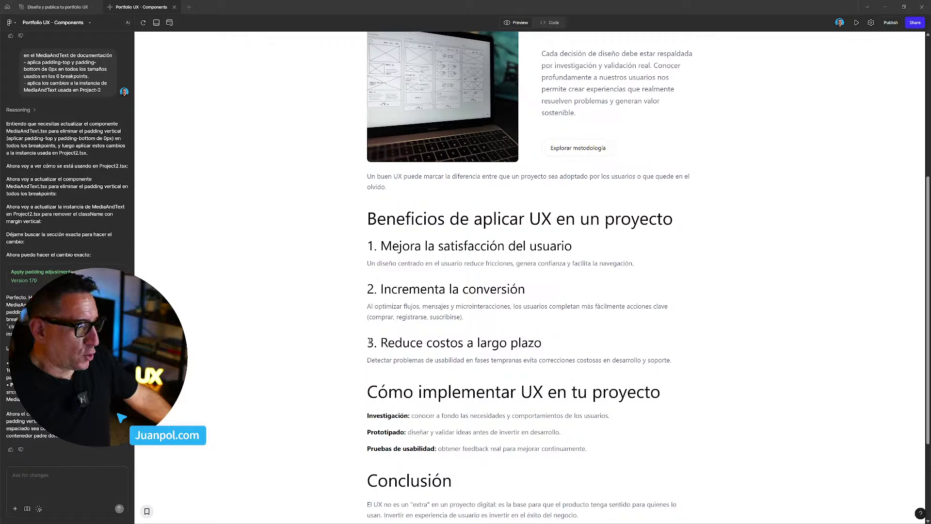
pyautogui.moveTo(370, 342); pyautogui.dragTo(675, 359)
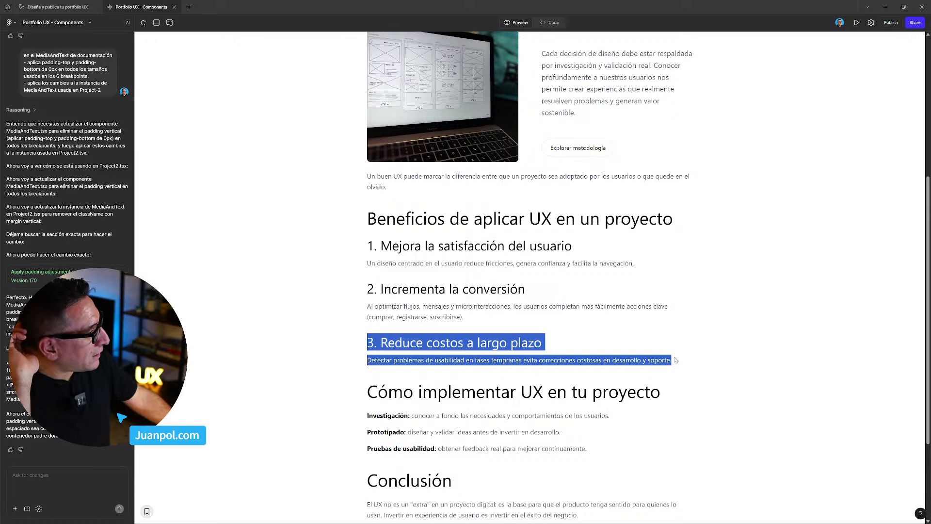
pyautogui.click(742, 137)
pyautogui.scroll(2, 713, 137)
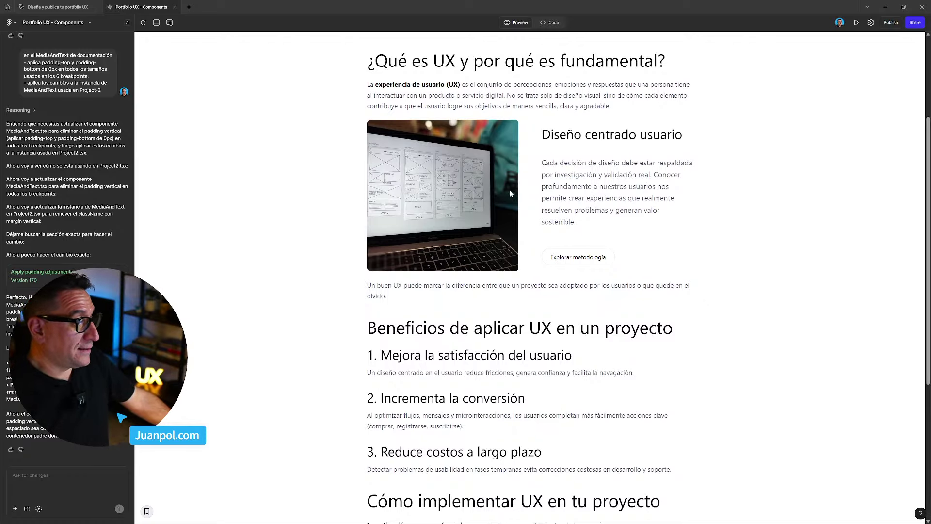
pyautogui.scroll(2, 510, 192)
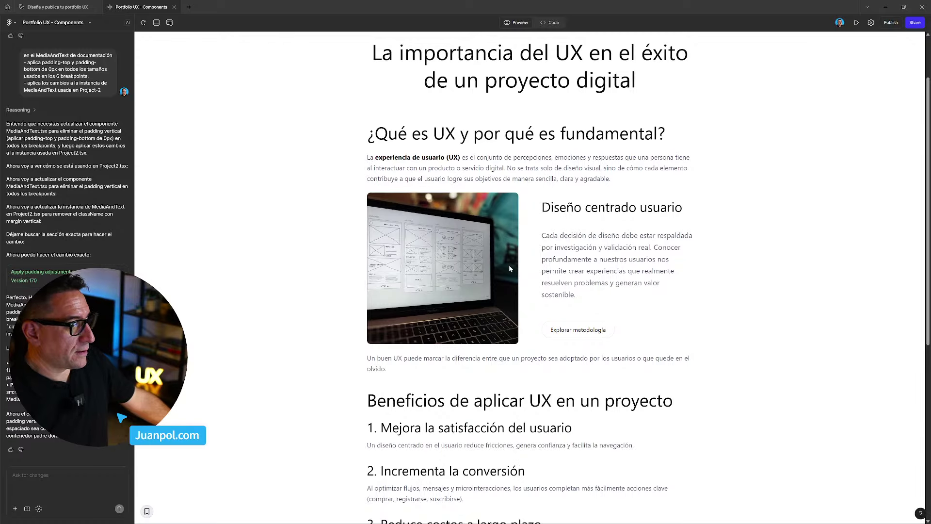
pyautogui.scroll(-3, 509, 268)
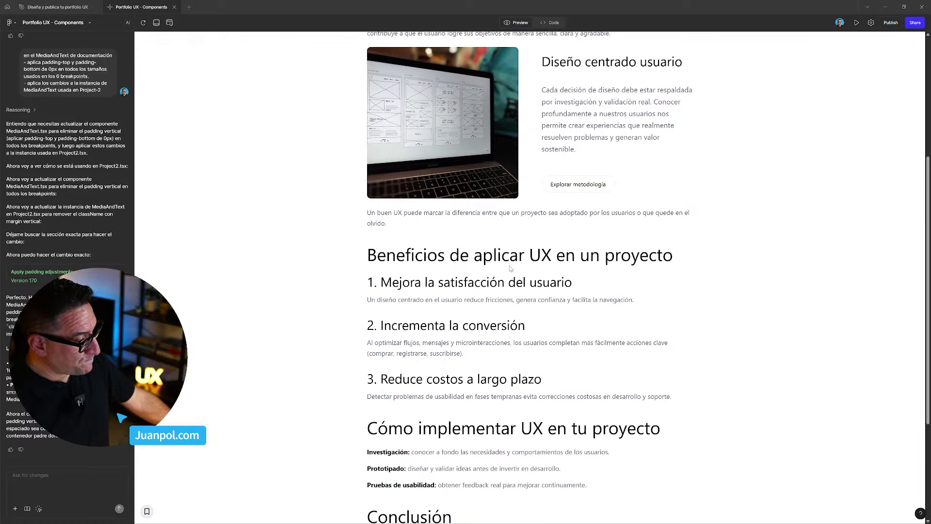
pyautogui.scroll(-2, 510, 268)
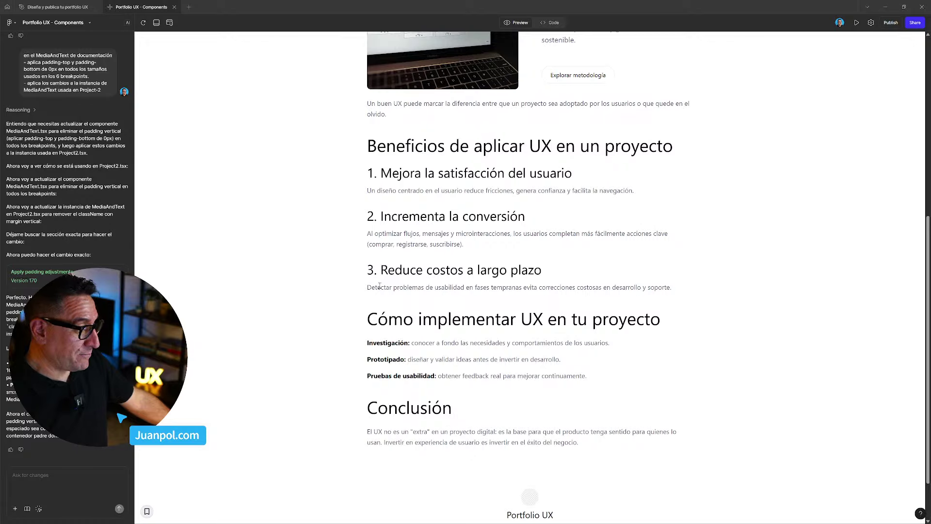
# Select the "3. Reduce costos a largo plazo" heading together with its paragraph in the article
pyautogui.moveTo(371, 270); pyautogui.dragTo(527, 273)
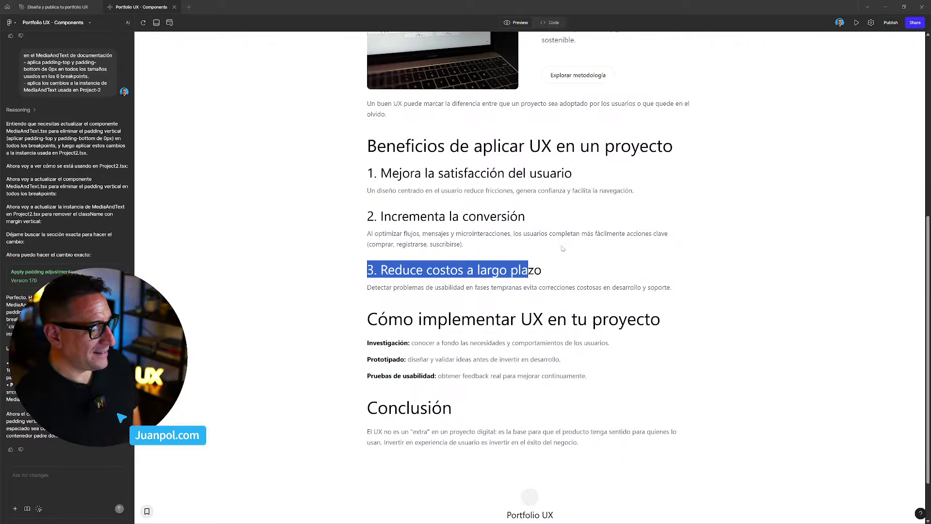
pyautogui.click(533, 290)
pyautogui.moveTo(674, 290); pyautogui.dragTo(370, 265)
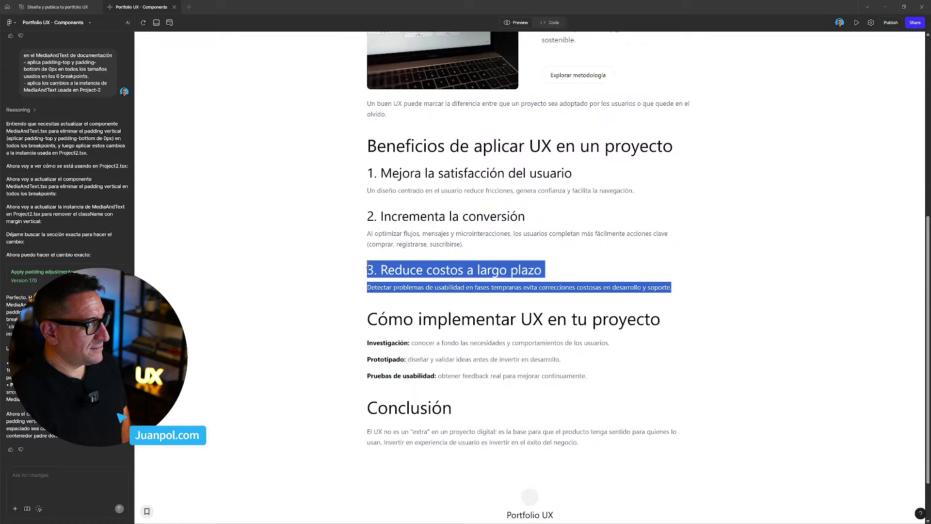
pyautogui.scroll(3, 368, 264)
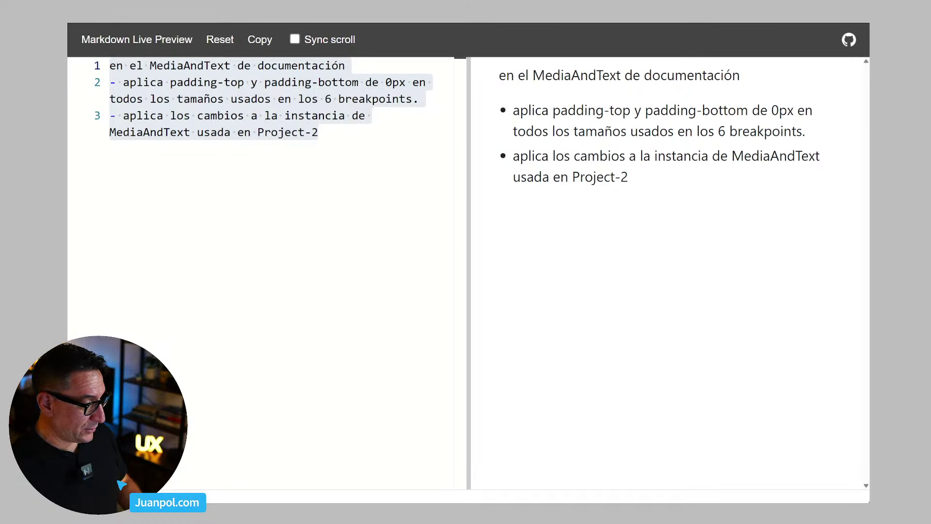
# Switch to Markdown Live Preview and replace the old prompt with the line "en Project-2:" and an empty bullet below it
pyautogui.click(203, 133)
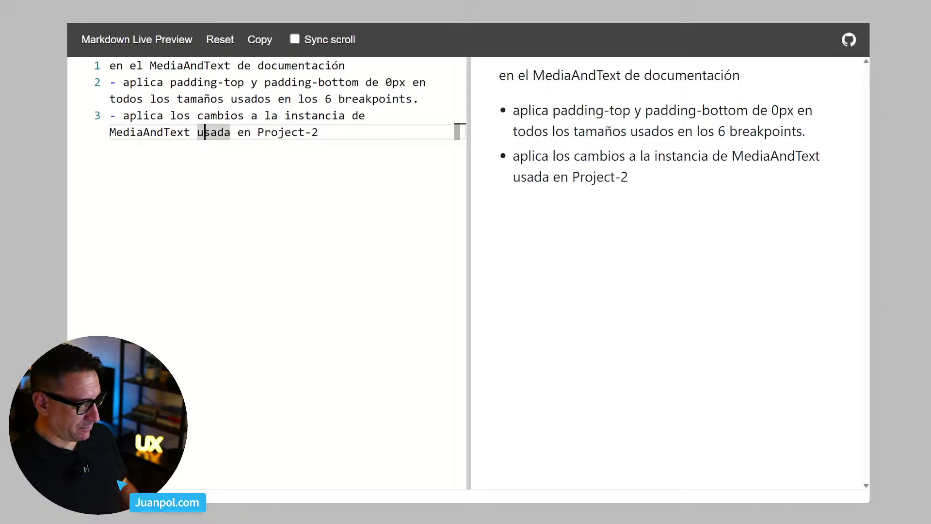
pyautogui.press('End')
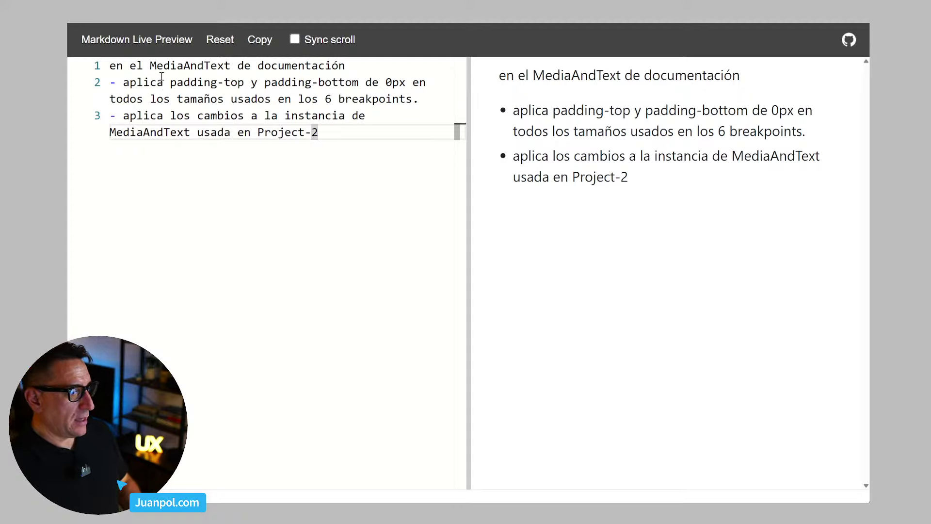
pyautogui.moveTo(131, 65); pyautogui.dragTo(441, 173)
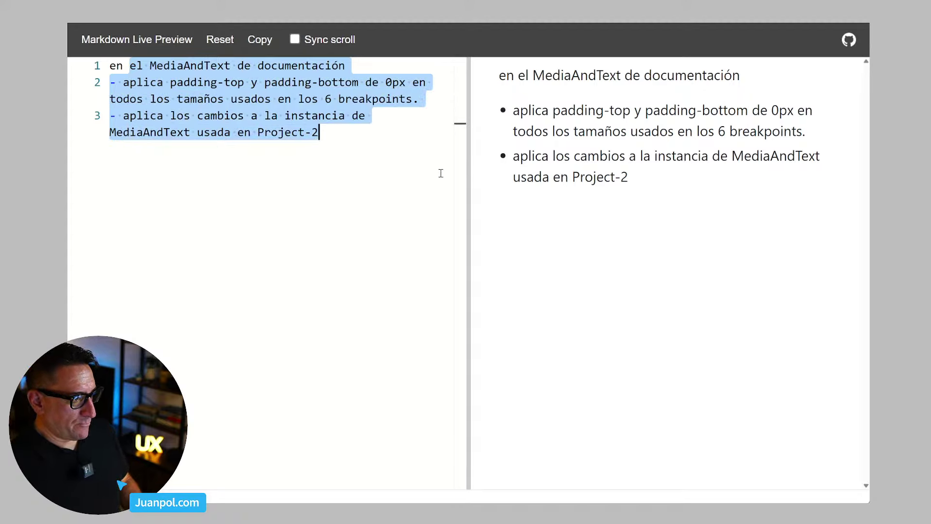
pyautogui.write('P')
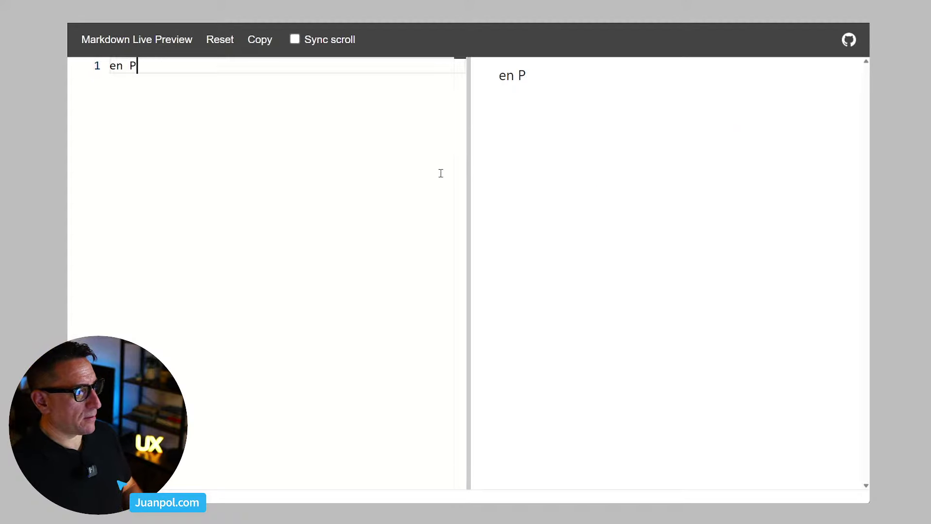
pyautogui.write('rojke')
pyautogui.press('BackSpace')
pyautogui.press('BackSpace')
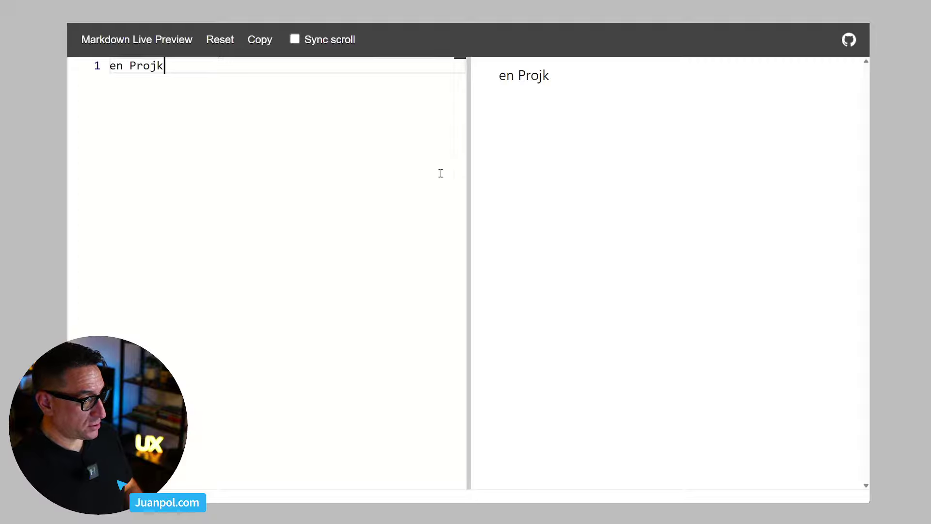
pyautogui.write('ext')
pyautogui.press('BackSpace')
pyautogui.press('BackSpace')
pyautogui.write('ct-2:')
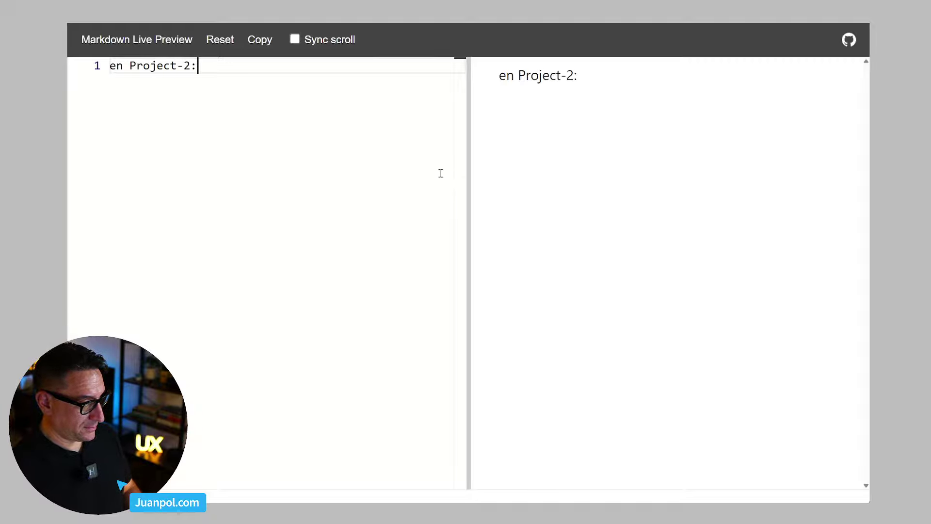
pyautogui.press('Return')
pyautogui.write('-')
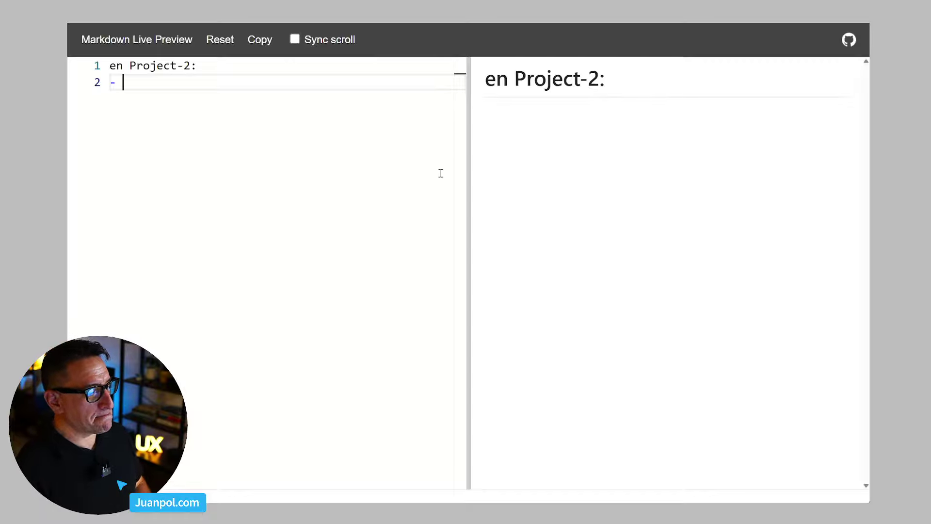
pyautogui.write('crea una ')
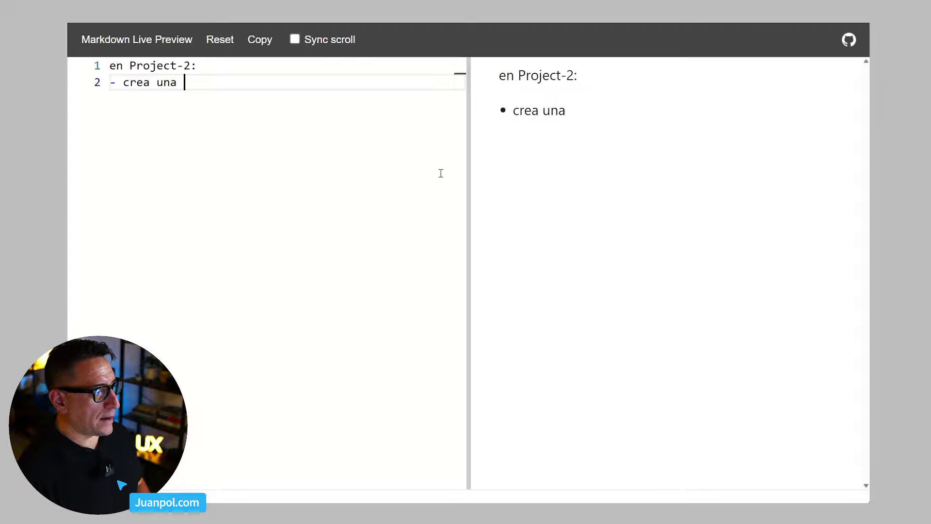
pyautogui.write('instan')
pyautogui.press('BackSpace')
pyautogui.press('BackSpace')
pyautogui.write('tancia')
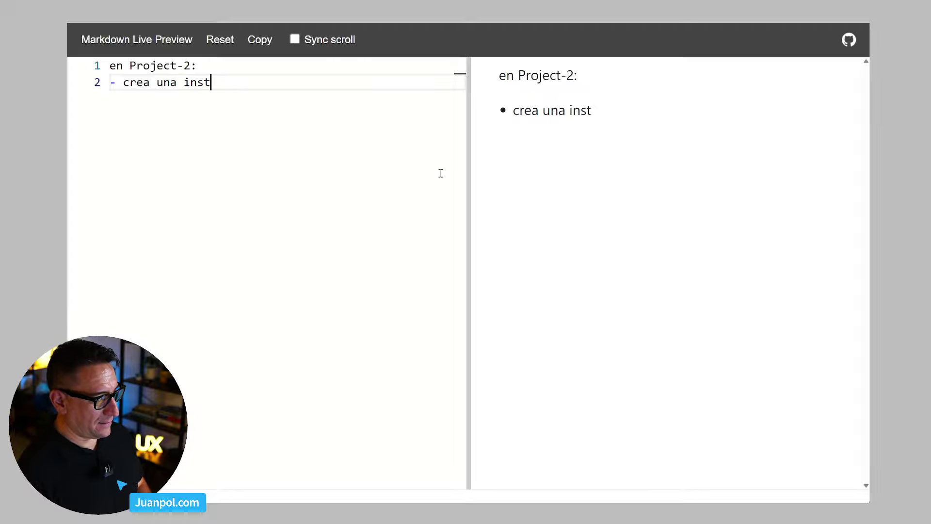
pyautogui.press('BackSpace')
pyautogui.press('BackSpace')
pyautogui.press('BackSpace')
pyautogui.press('BackSpace')
pyautogui.press('BackSpace')
pyautogui.press('BackSpace')
pyautogui.press('BackSpace')
pyautogui.press('BackSpace')
pyautogui.press('BackSpace')
pyautogui.press('BackSpace')
pyautogui.press('BackSpace')
pyautogui.press('BackSpace')
pyautogui.press('BackSpace')
pyautogui.press('BackSpace')
pyautogui.press('BackSpace')
pyautogui.press('BackSpace')
pyautogui.press('BackSpace')
pyautogui.press('BackSpace')
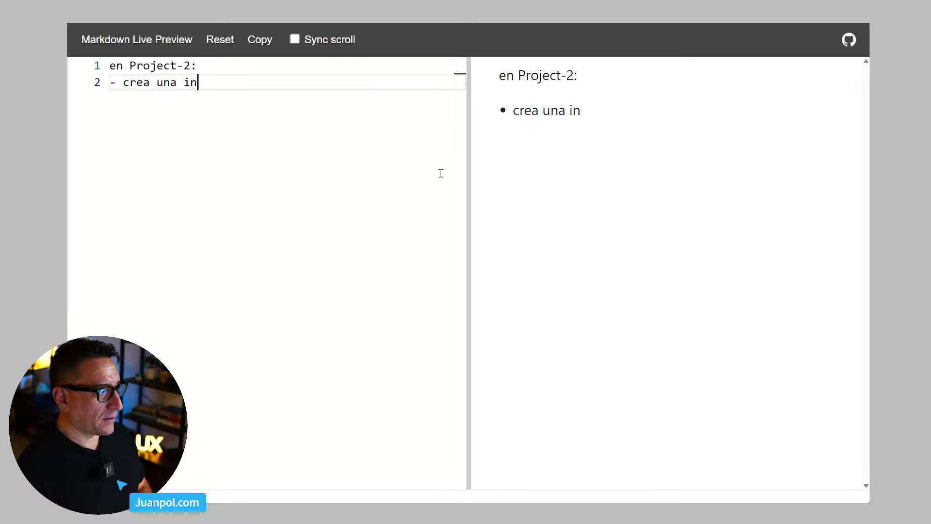
pyautogui.write('reemplaza')
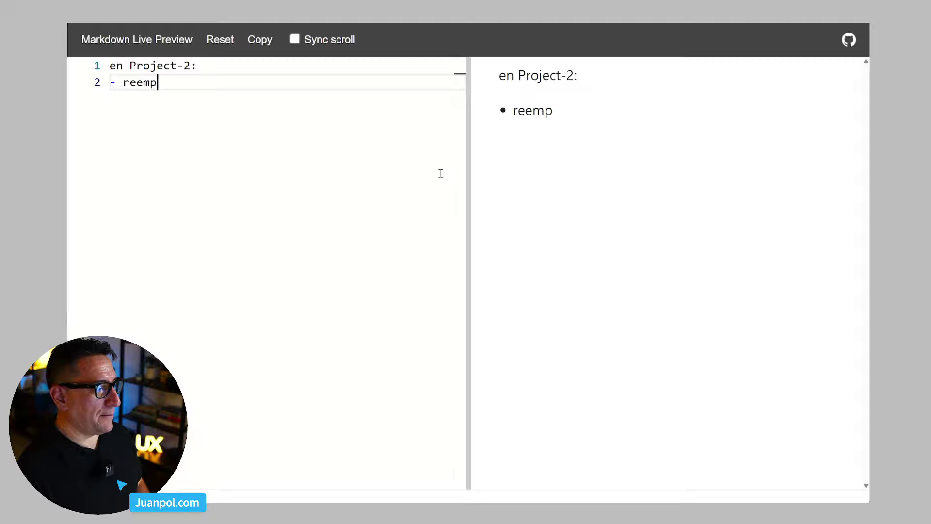
pyautogui.press('BackSpace')
pyautogui.press('BackSpace')
pyautogui.press('BackSpace')
pyautogui.press('BackSpace')
pyautogui.press('BackSpace')
pyautogui.press('BackSpace')
pyautogui.press('BackSpace')
pyautogui.press('BackSpace')
pyautogui.press('BackSpace')
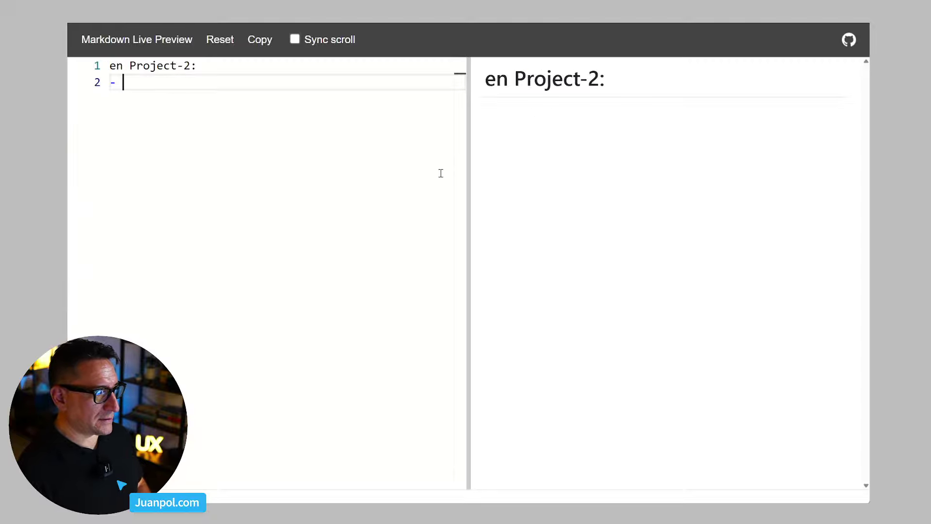
# Begin the Project-2 bullet with the instruction "introduce el H3 y el P:" and an opening quotation mark
pyautogui.write('introdu')
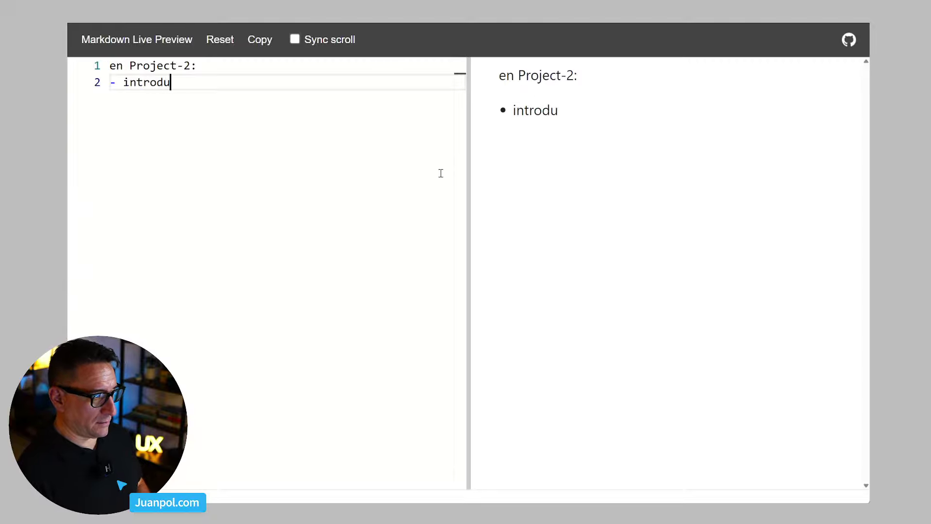
pyautogui.write('ce el')
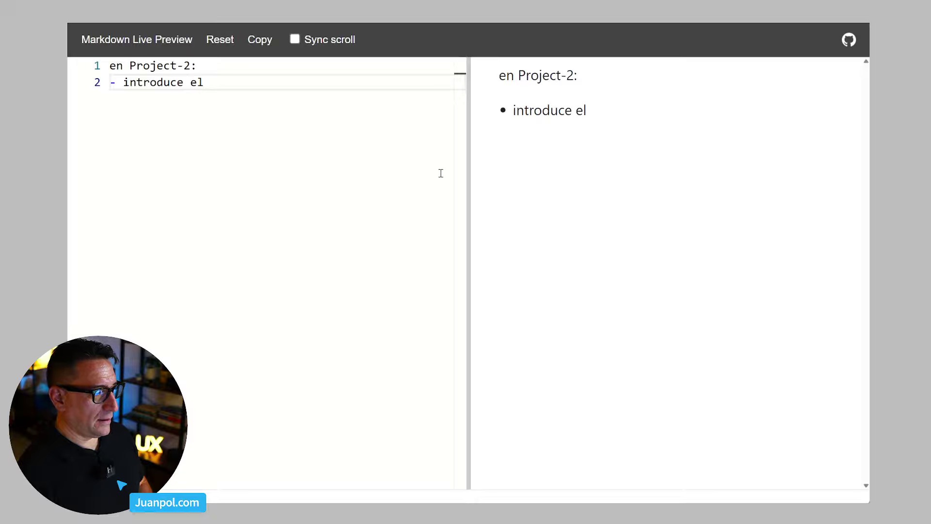
pyautogui.write(' encabeza y')
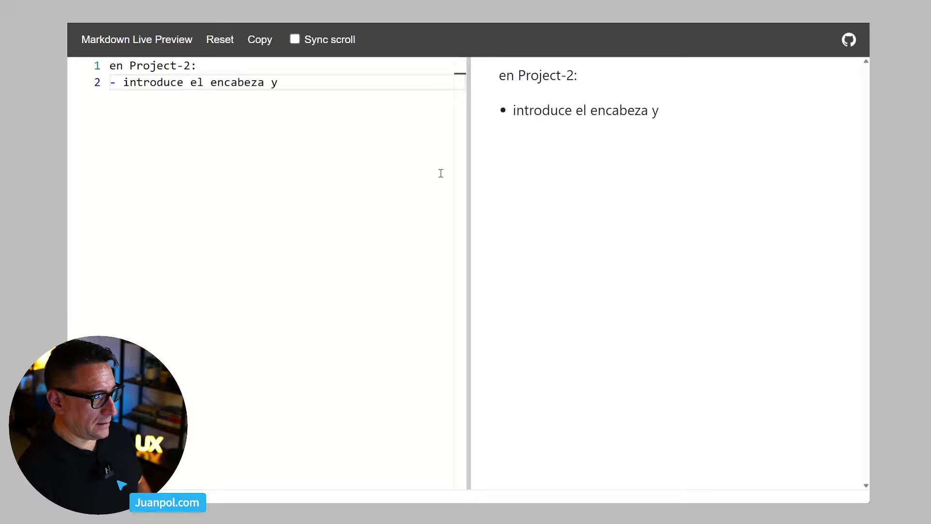
pyautogui.press('BackSpace')
pyautogui.press('BackSpace')
pyautogui.press('BackSpace')
pyautogui.press('BackSpace')
pyautogui.press('BackSpace')
pyautogui.press('BackSpace')
pyautogui.press('BackSpace')
pyautogui.press('BackSpace')
pyautogui.press('BackSpace')
pyautogui.press('BackSpace')
pyautogui.press('BackSpace')
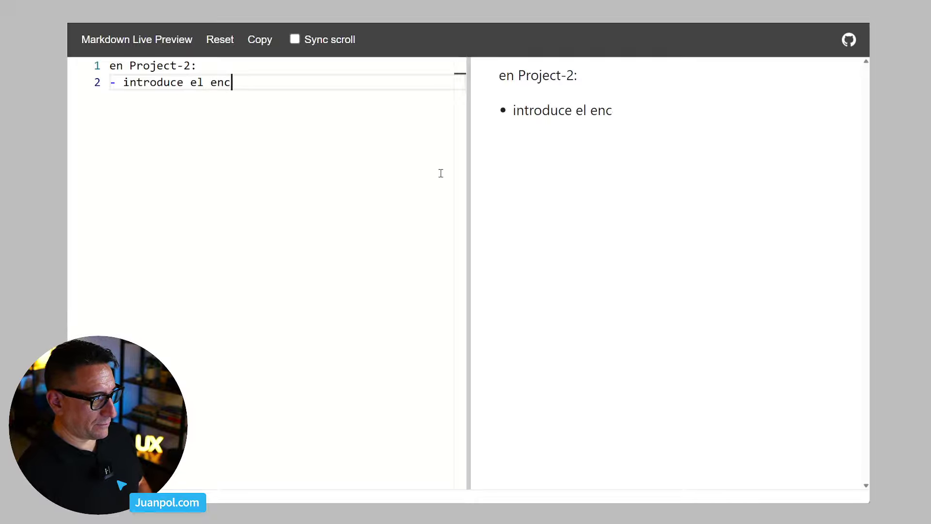
pyautogui.write('H3 ')
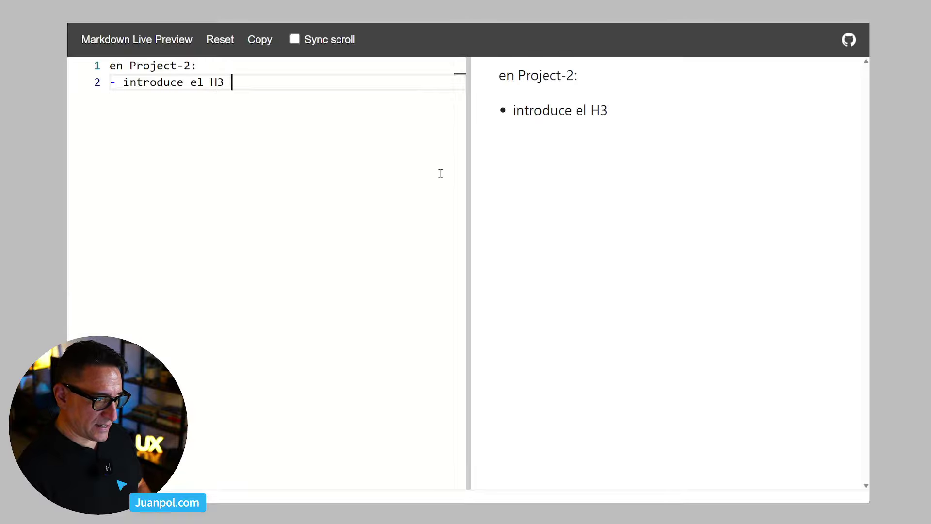
pyautogui.write('y el P: "')
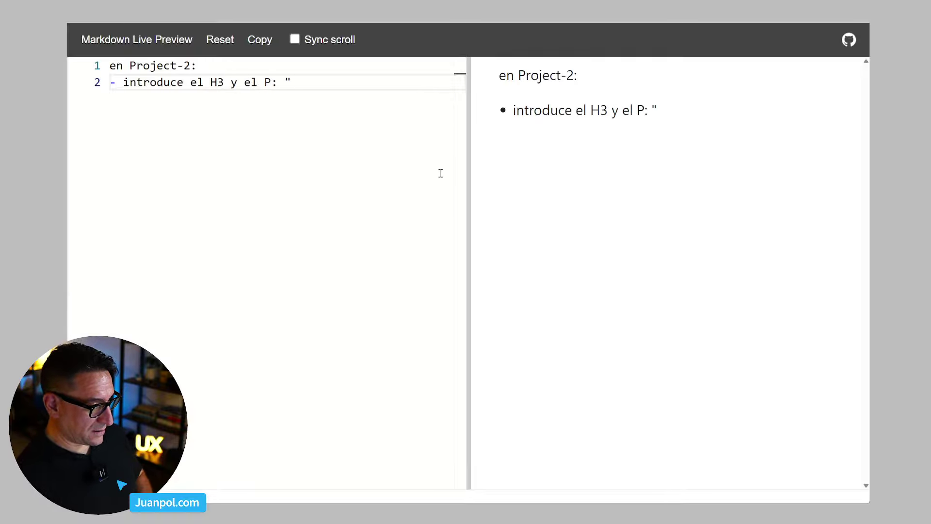
# Insert the "3. Reduce costos a largo plazo" heading and its paragraph, close the quotation, and continue with "en una instancia de MediaAndText"
pyautogui.write('3. Reduce costos a largo plazo Detectar problemas de usabilidad en fases tempranas evita correcciones costosas en desarrollo y soporte.')
pyautogui.write('"')
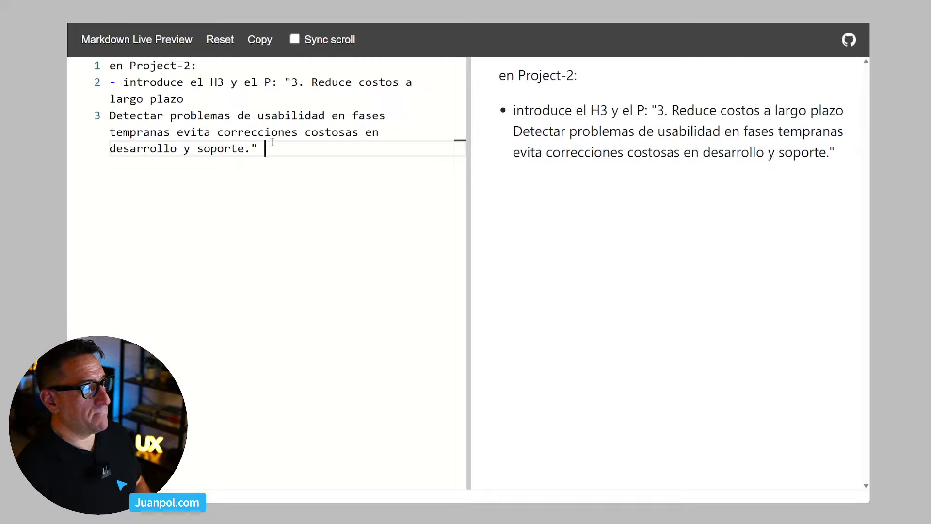
pyautogui.write('en una instanci')
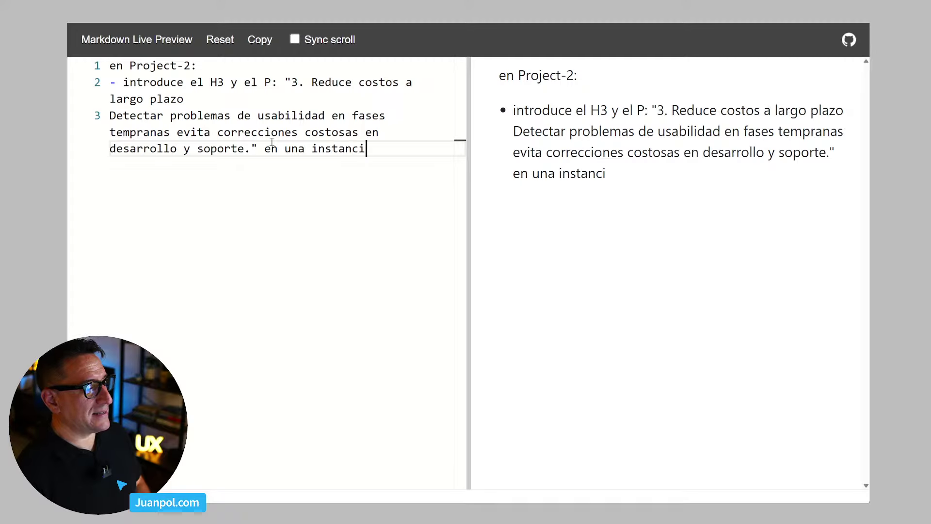
pyautogui.write('a de ')
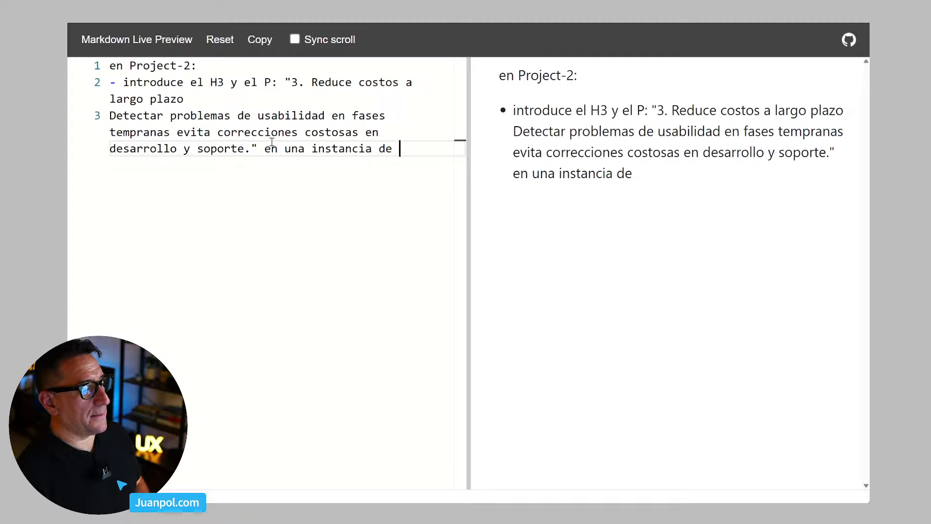
pyautogui.write('MediaAndT')
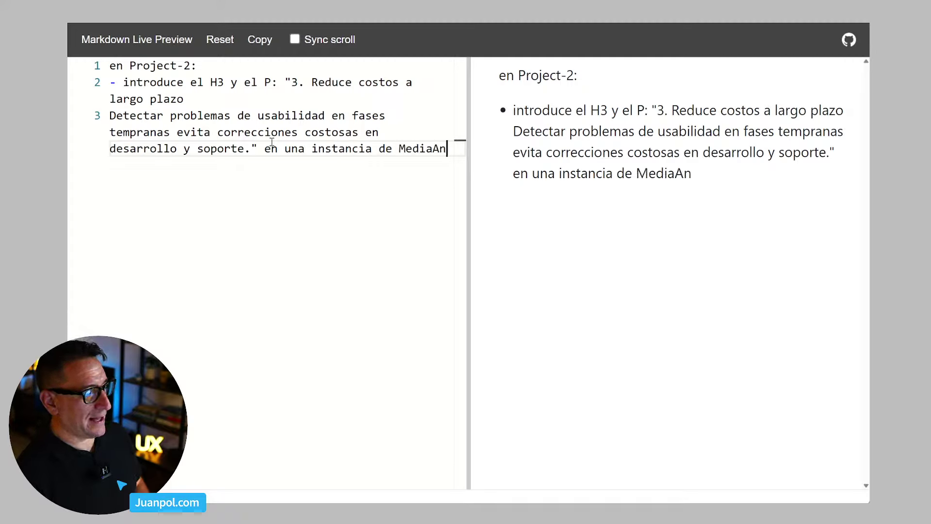
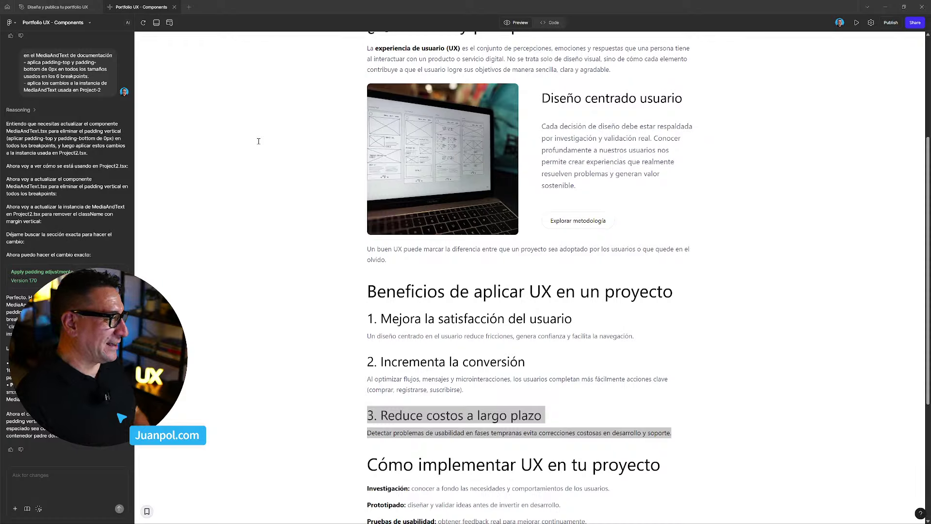
# Switch to Figma Make and submit the Project-2 prompt placing the H3 and P in a MediaAndText instance "con el texto alineado a la izquierda"
pyautogui.click(267, 188)
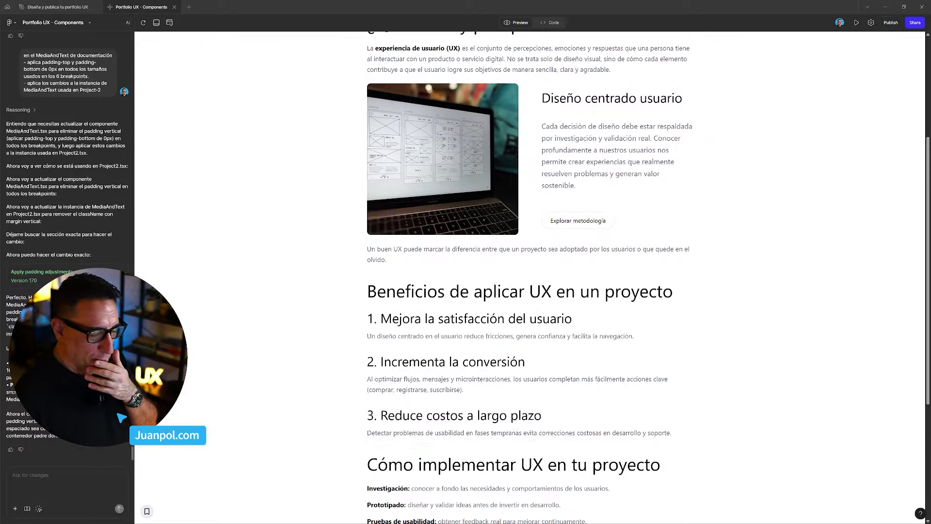
pyautogui.scroll(-3, 280, 367)
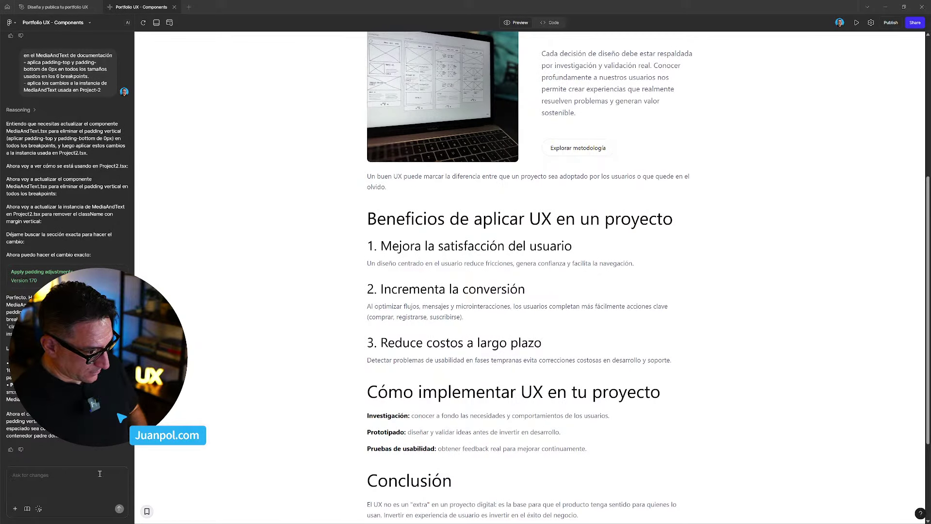
pyautogui.write('en Project-2: - introduce el H3 y el P: "3. Reduce costos a largo plazo Detectar problemas de usabilidad en fases tempranas evita correcciones costosas en desarrollo y soporte." en una instancia de MediaAndText con el texto alineado a la izquierda.')
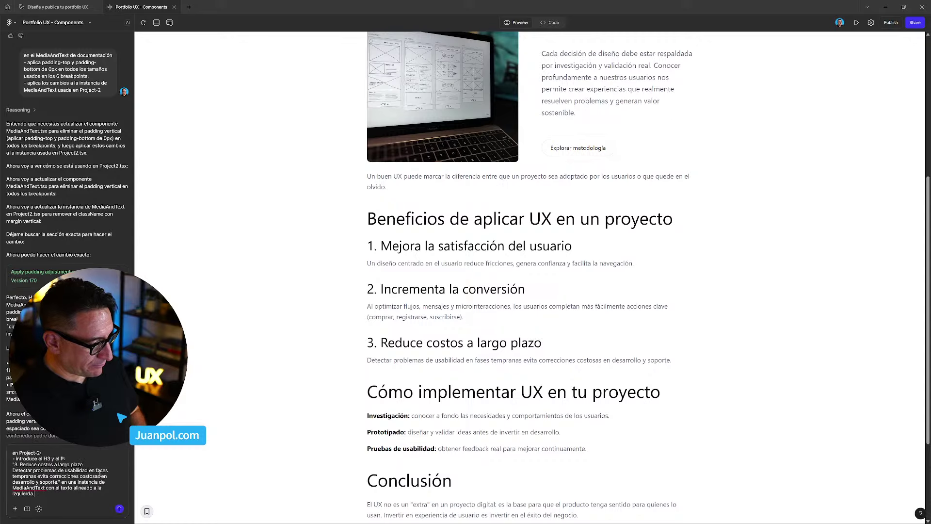
pyautogui.press('Return')
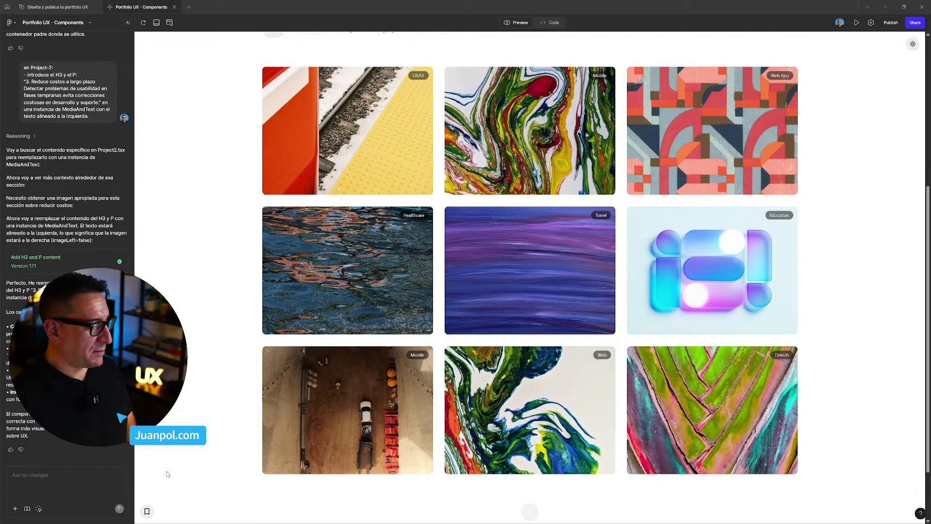
# Check the MediaAndText page in the component documentation and return to the portfolio home page
pyautogui.scroll(-2, 169, 475)
pyautogui.click(147, 512)
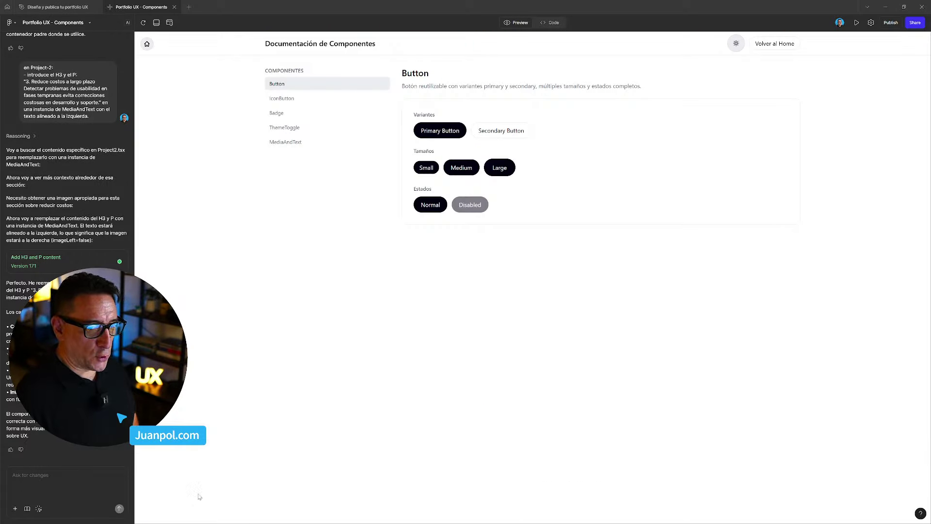
pyautogui.click(291, 141)
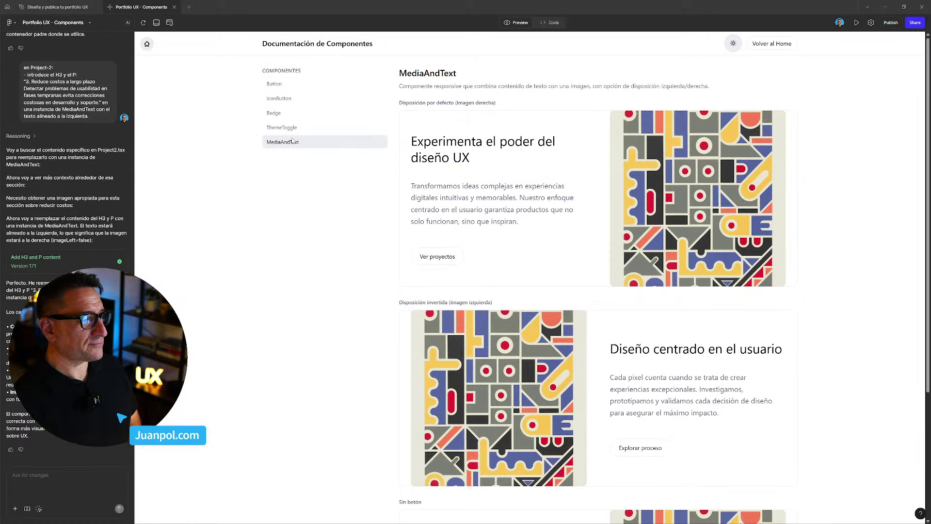
pyautogui.click(147, 44)
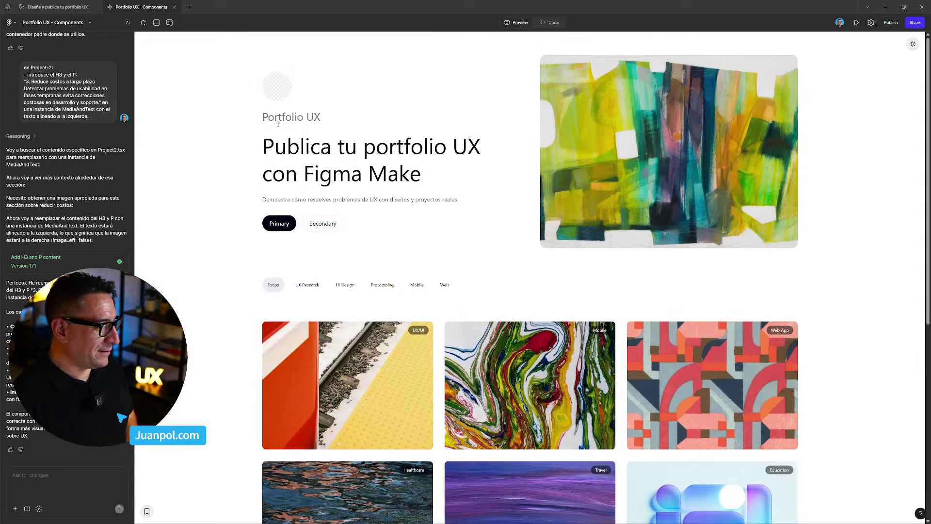
# Open the UX article and examine the new "3. Reduce costos a largo plazo" MediaAndText block within the benefits section
pyautogui.scroll(-3, 243, 278)
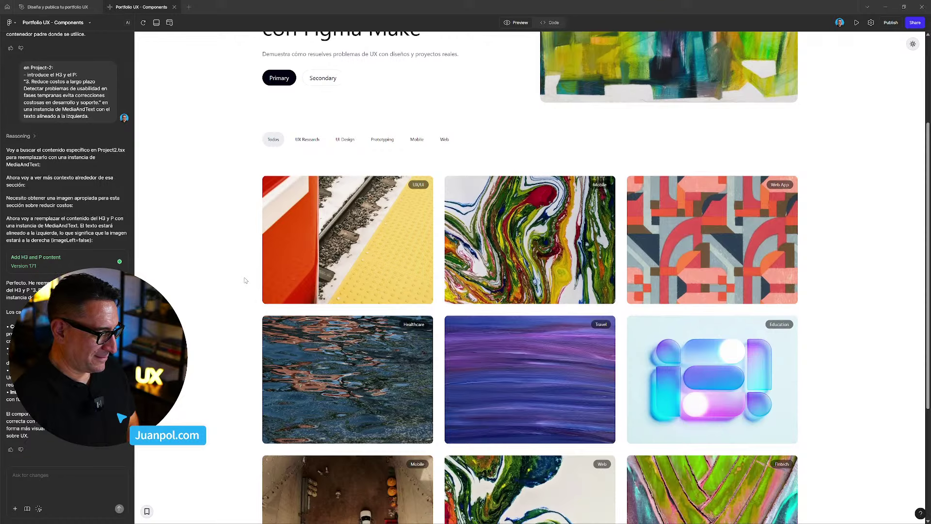
pyautogui.scroll(3, 262, 271)
pyautogui.click(274, 228)
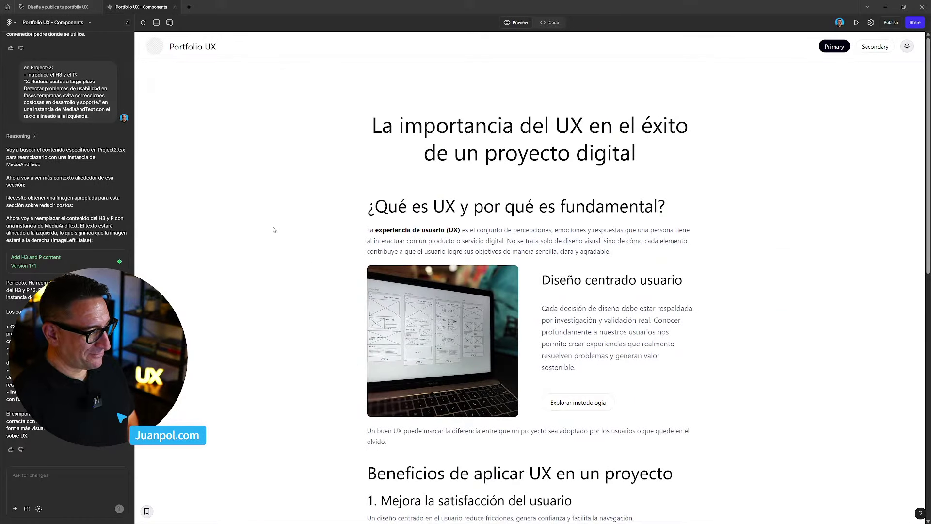
pyautogui.scroll(-1, 274, 230)
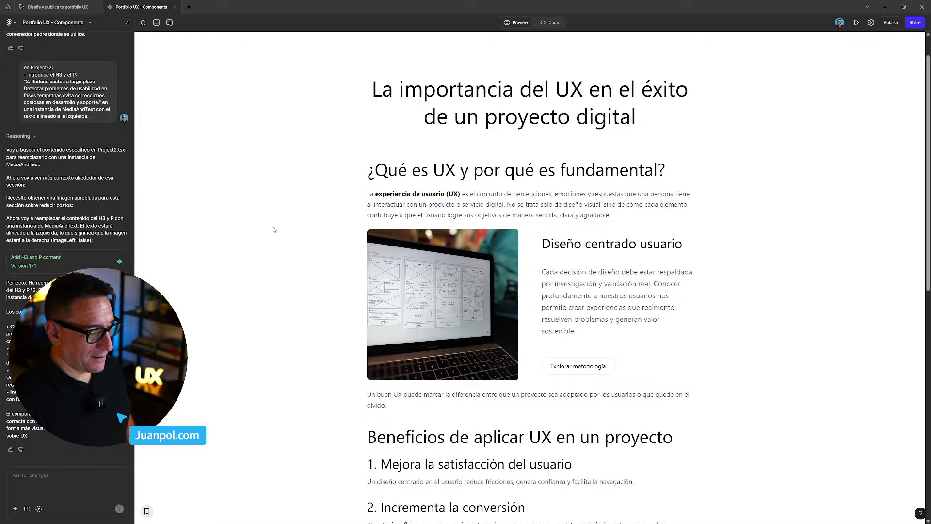
pyautogui.scroll(-2, 274, 229)
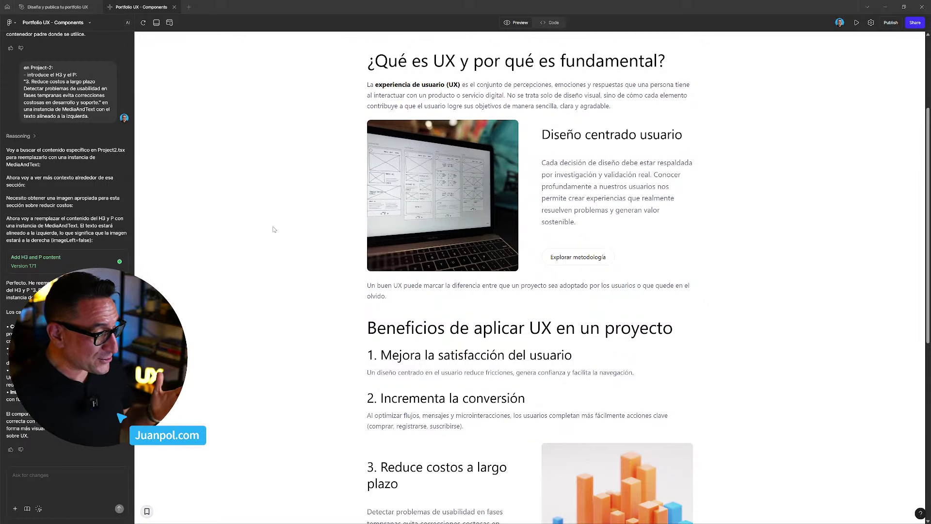
pyautogui.scroll(-1, 276, 240)
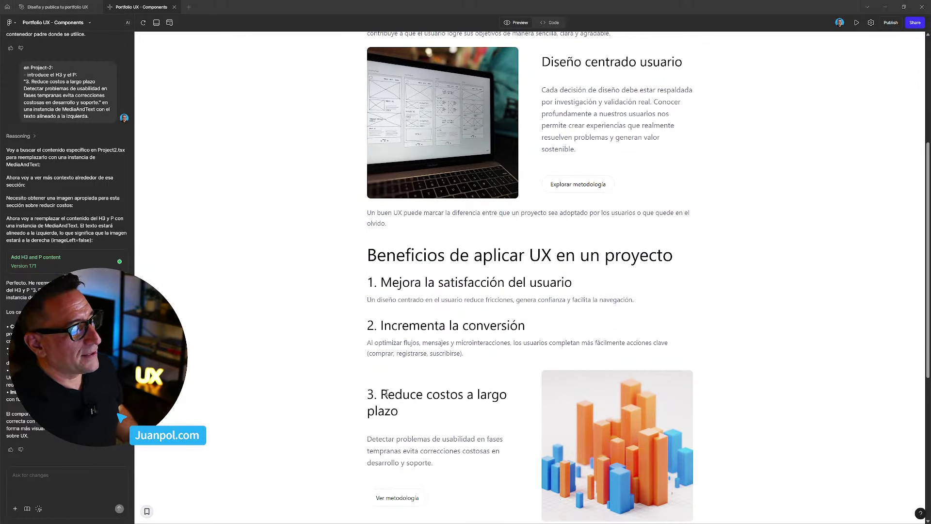
# Pick the "3. Reduce costos a largo plazo" heading as the edit target in the preview and open its source code
pyautogui.moveTo(382, 393); pyautogui.dragTo(366, 395)
pyautogui.click(474, 400)
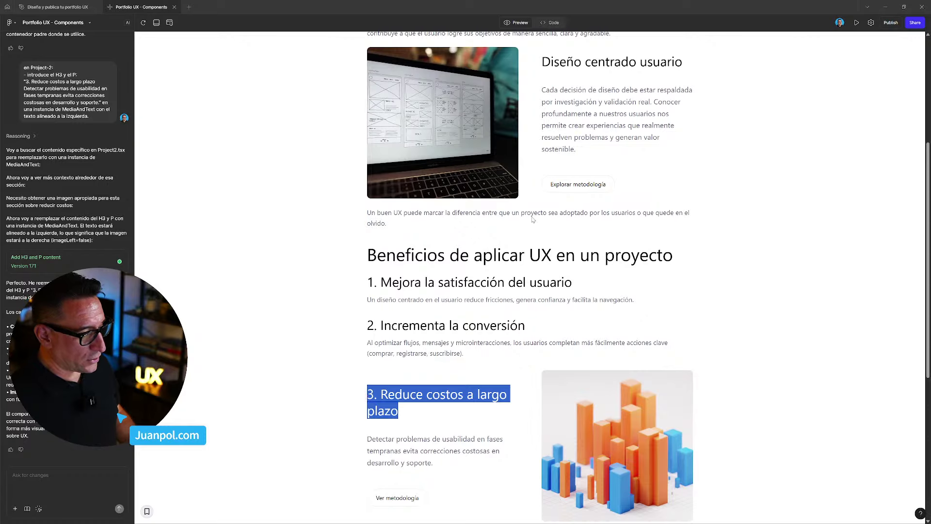
pyautogui.click(38, 509)
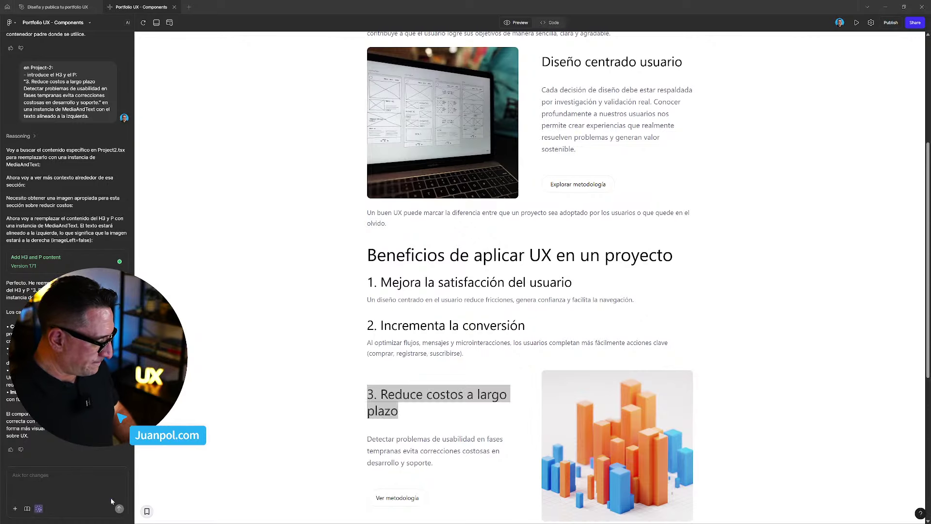
pyautogui.click(484, 416)
pyautogui.click(547, 431)
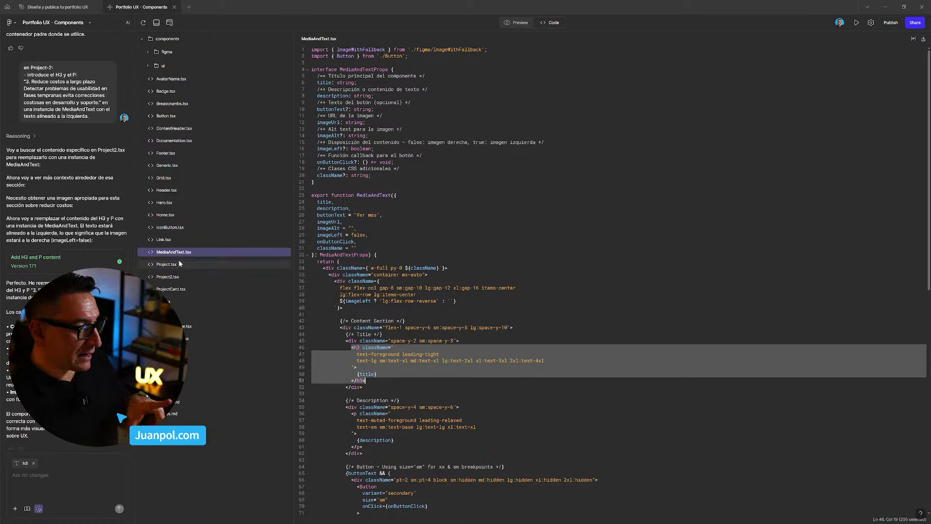
# Remove the "3. " prefix from the second MediaAndText instance's title in Project2.tsx, leaving "Reduce costos a largo plazo"
pyautogui.click(171, 278)
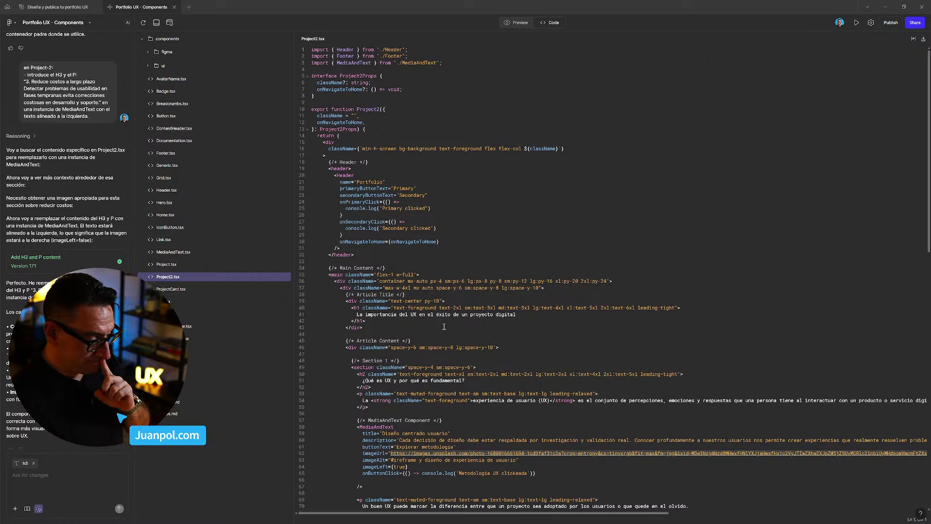
pyautogui.scroll(-5, 416, 401)
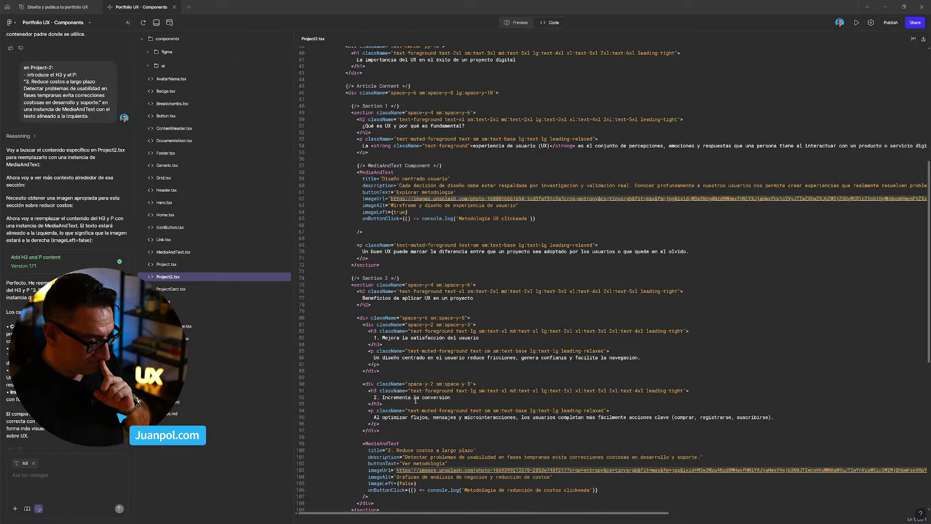
pyautogui.scroll(-1, 415, 401)
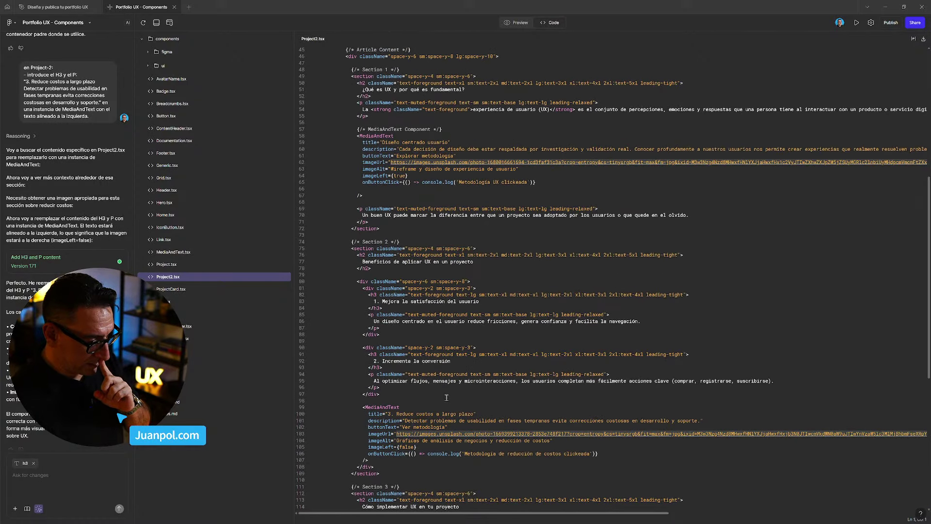
pyautogui.click(389, 414)
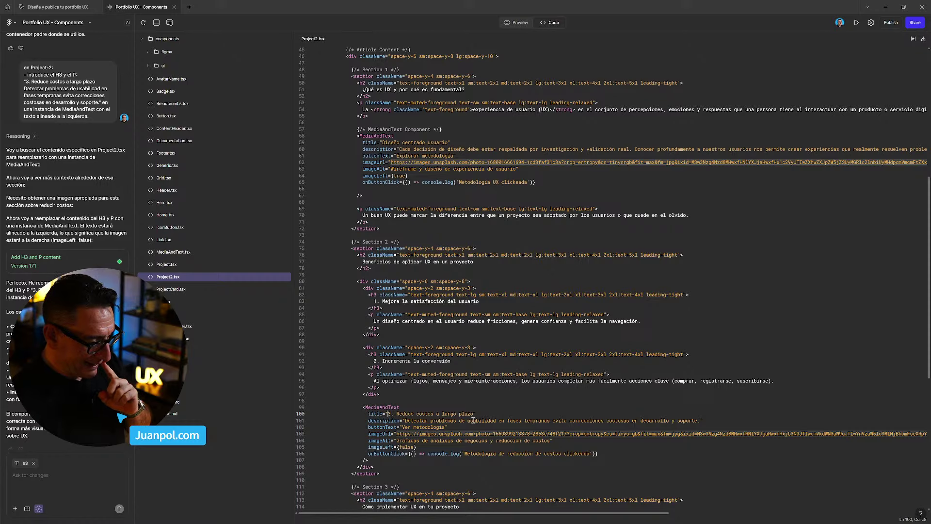
pyautogui.press('Delete')
pyautogui.press('Delete')
pyautogui.press('Delete')
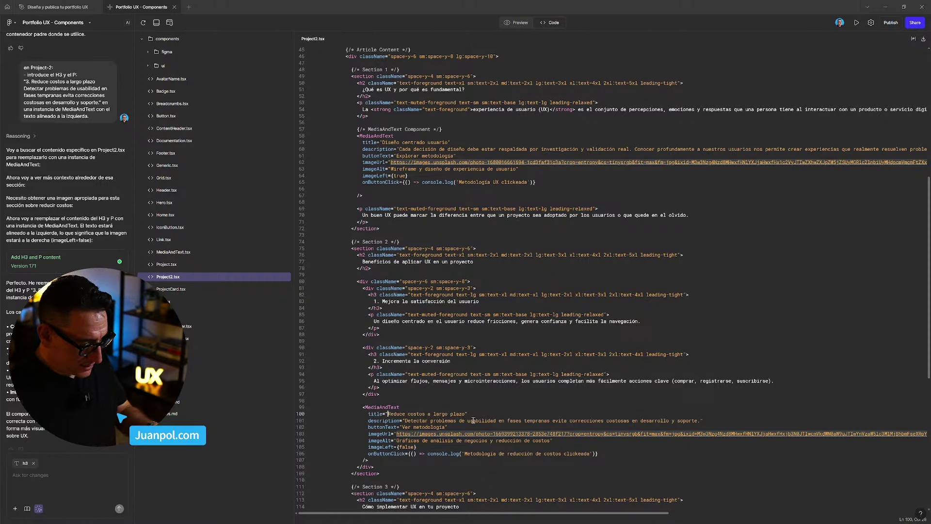
# Return to the preview and check the "Reduce costos a largo plazo" block and the spacing around it in the article
pyautogui.click(520, 23)
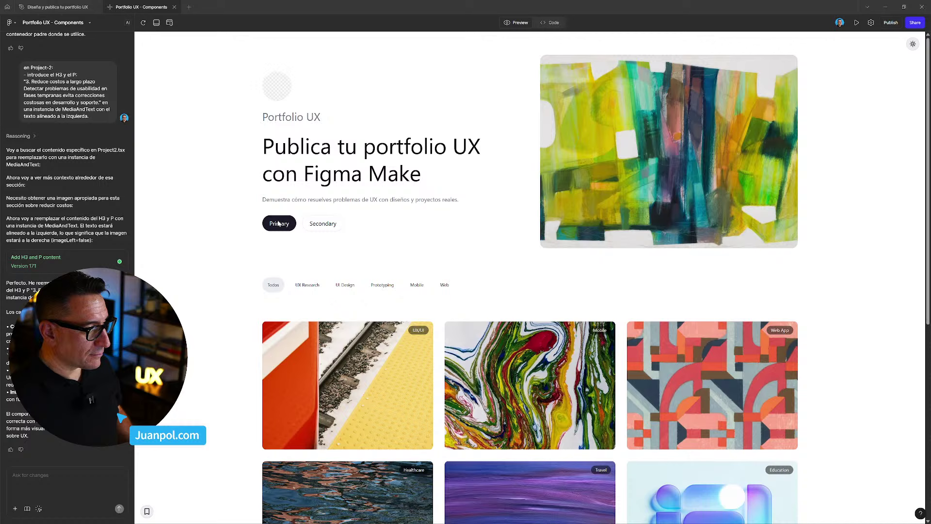
pyautogui.click(278, 222)
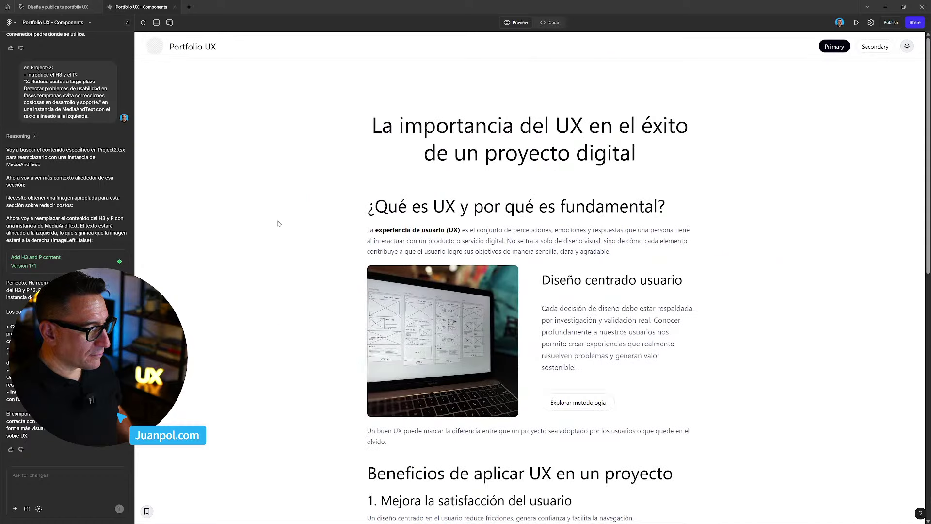
pyautogui.scroll(-8, 279, 223)
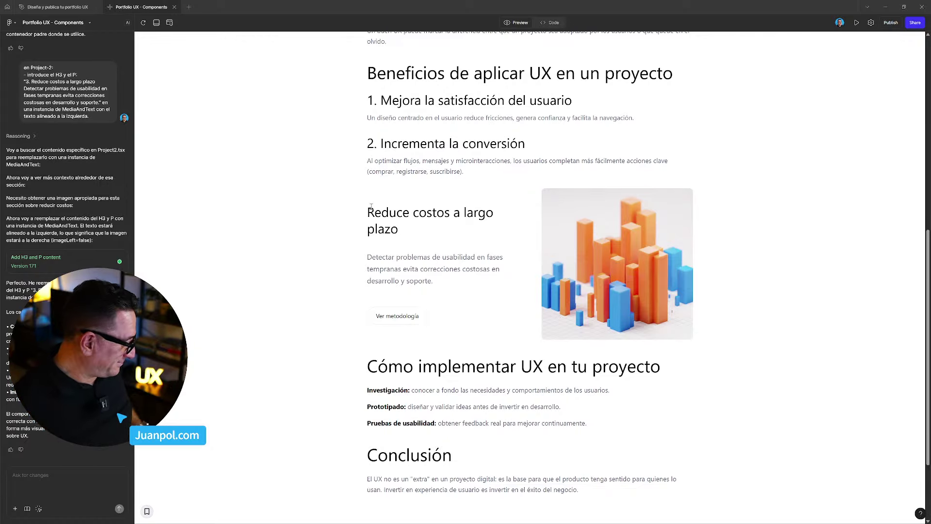
pyautogui.scroll(-1, 372, 207)
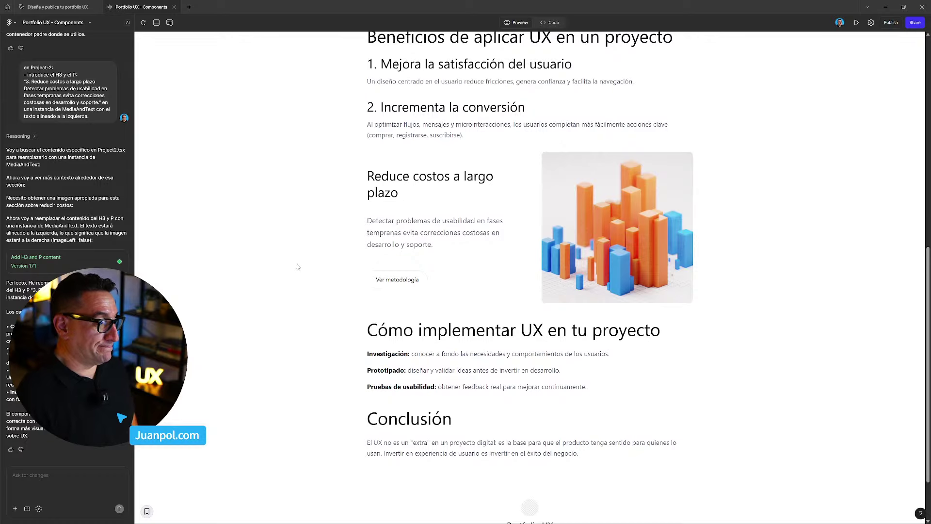
# Check how the "Reduce costos a largo plazo" section adapts in the responsive preview at widths of 1549 and 1723
pyautogui.click(169, 22)
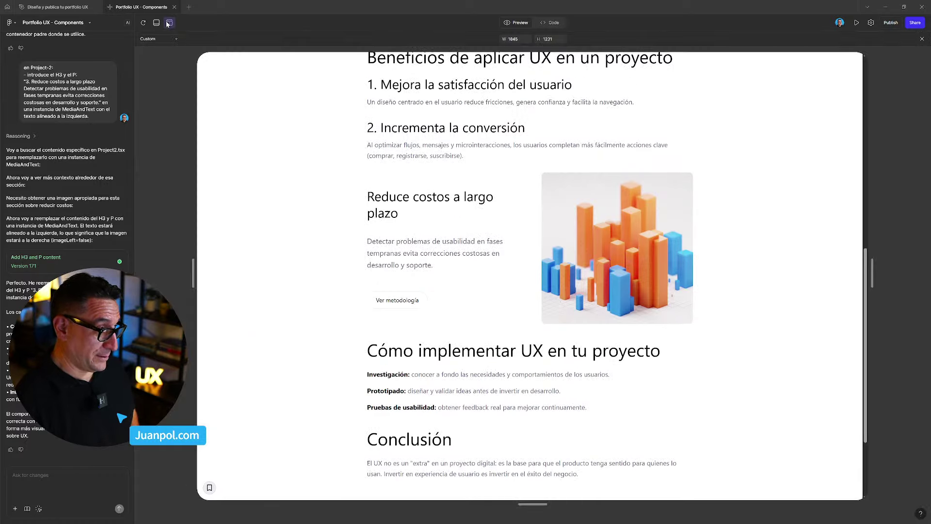
pyautogui.moveTo(193, 275); pyautogui.dragTo(247, 278)
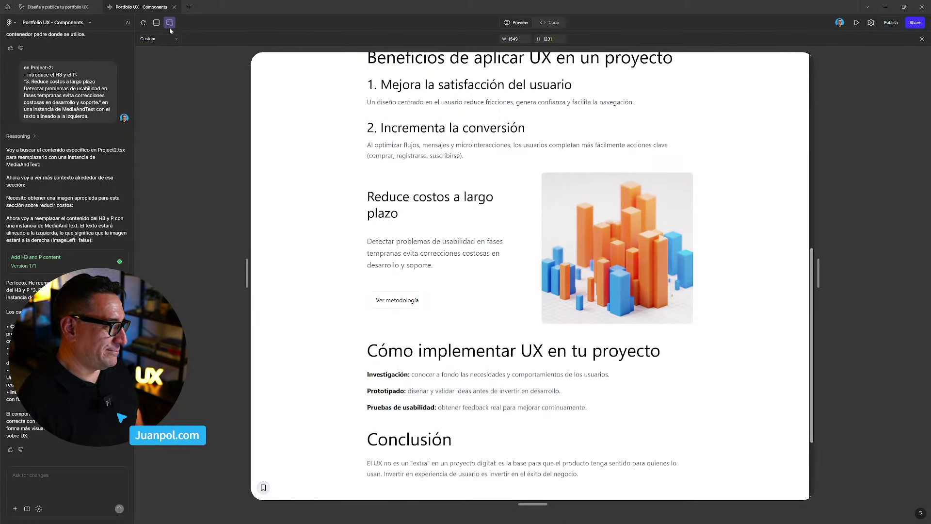
pyautogui.click(169, 27)
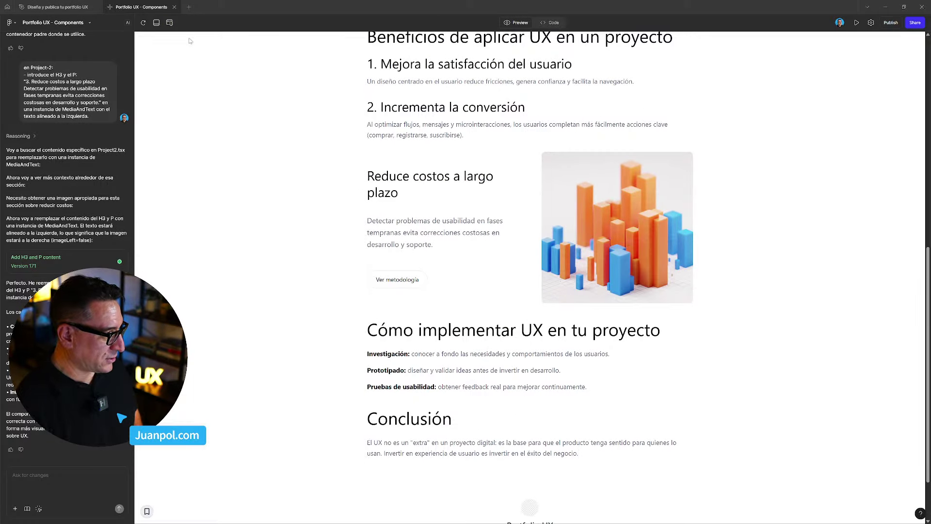
pyautogui.click(170, 23)
pyautogui.moveTo(247, 273); pyautogui.dragTo(216, 281)
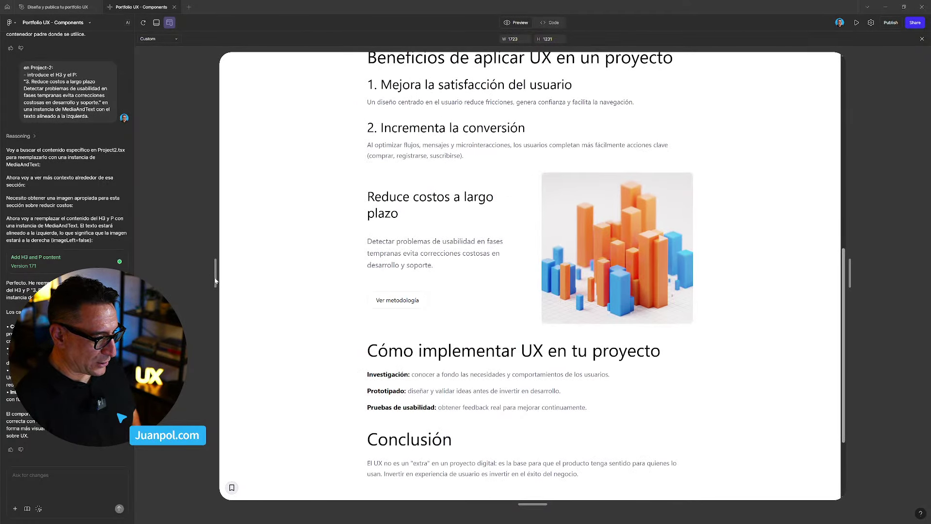
pyautogui.click(169, 22)
pyautogui.scroll(3, 363, 213)
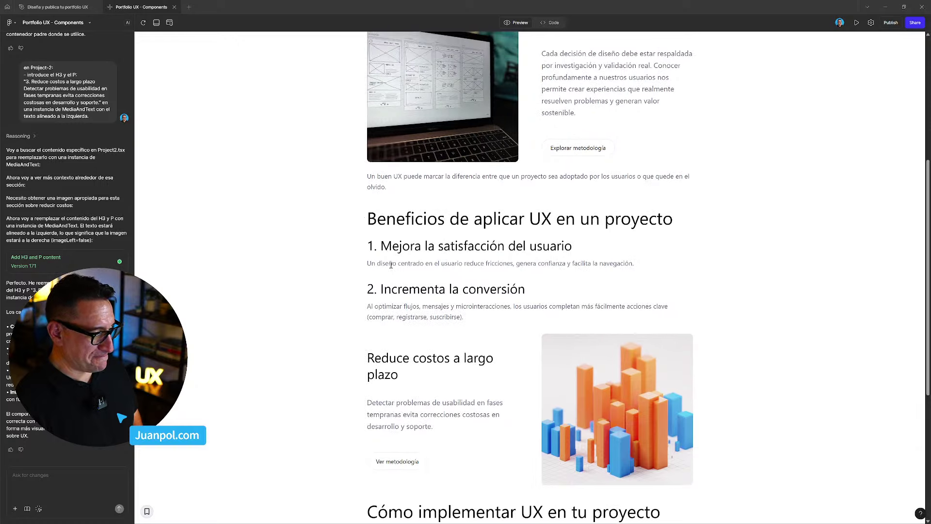
pyautogui.scroll(-2, 390, 269)
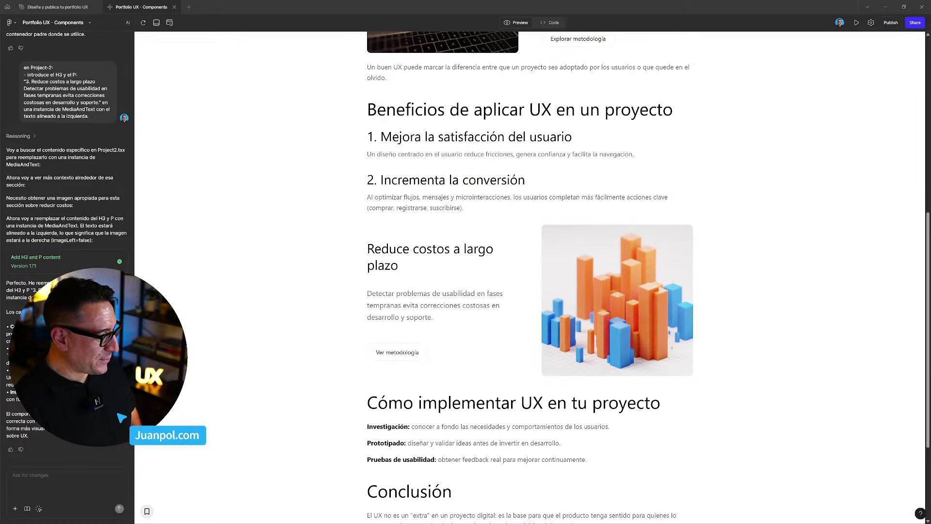
# Check the article's stacked layout at a preview width of 593, widen it to 1671, and return to the full preview
pyautogui.click(170, 22)
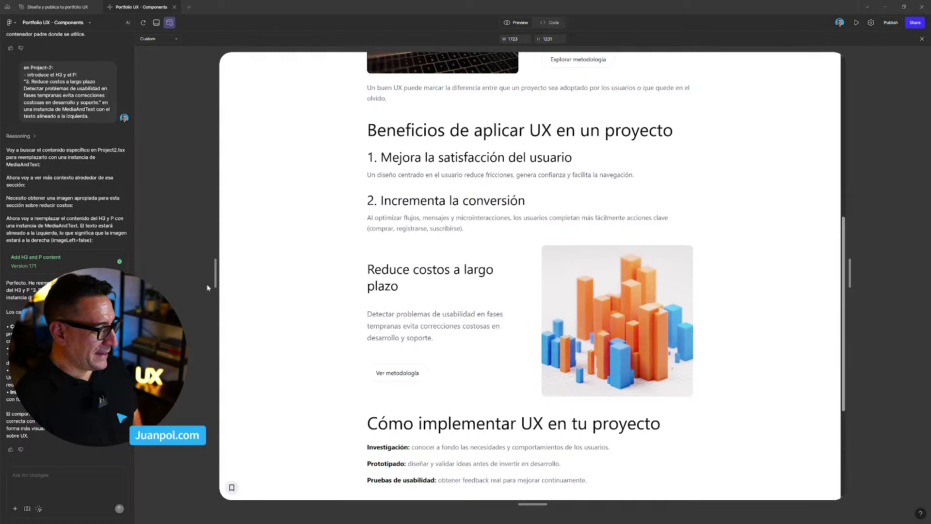
pyautogui.moveTo(215, 286); pyautogui.dragTo(421, 318)
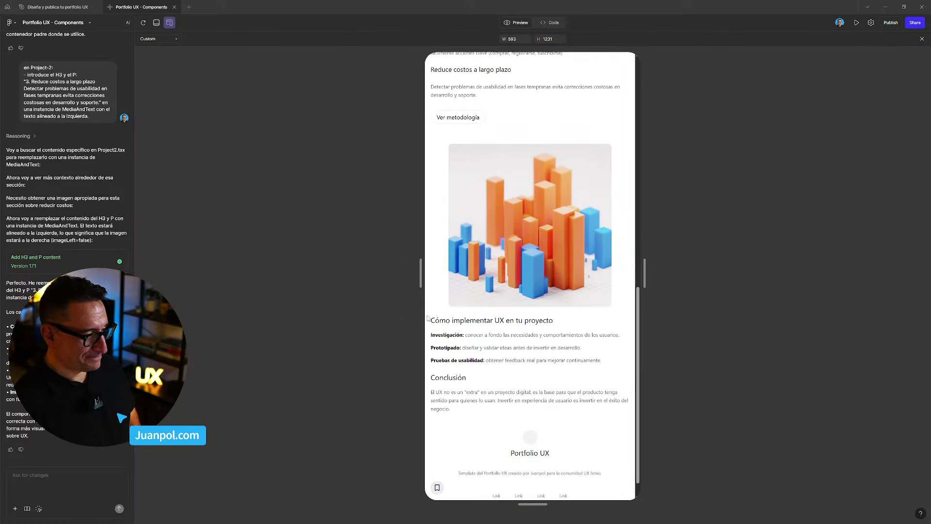
pyautogui.scroll(3, 428, 318)
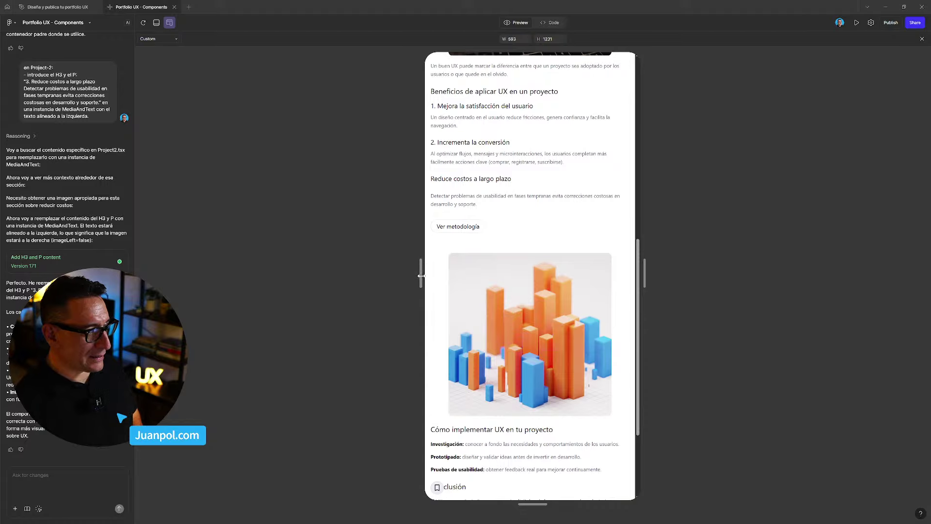
pyautogui.moveTo(421, 284); pyautogui.dragTo(223, 273)
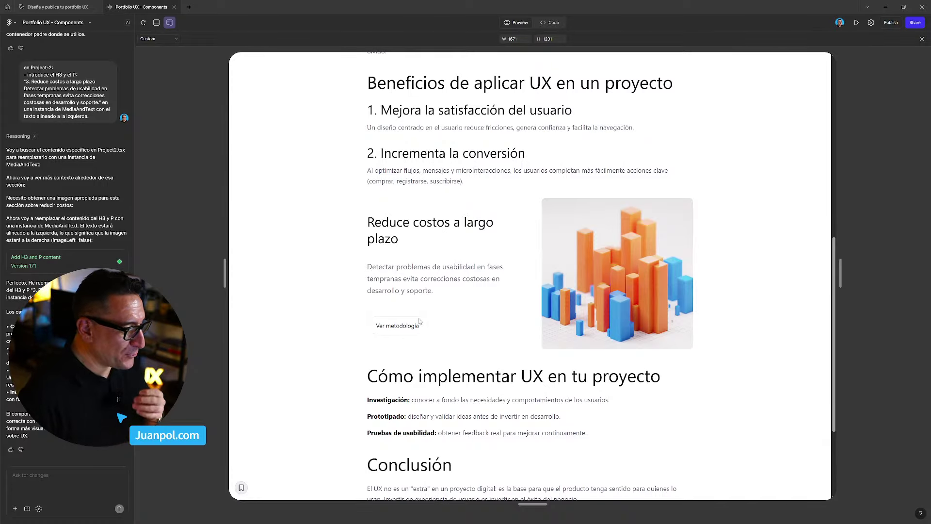
pyautogui.scroll(10, 418, 326)
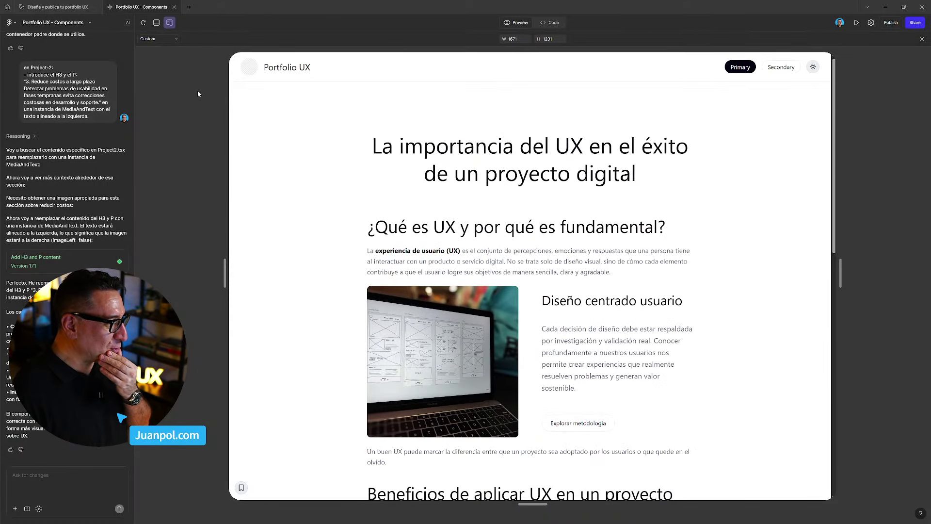
pyautogui.click(170, 22)
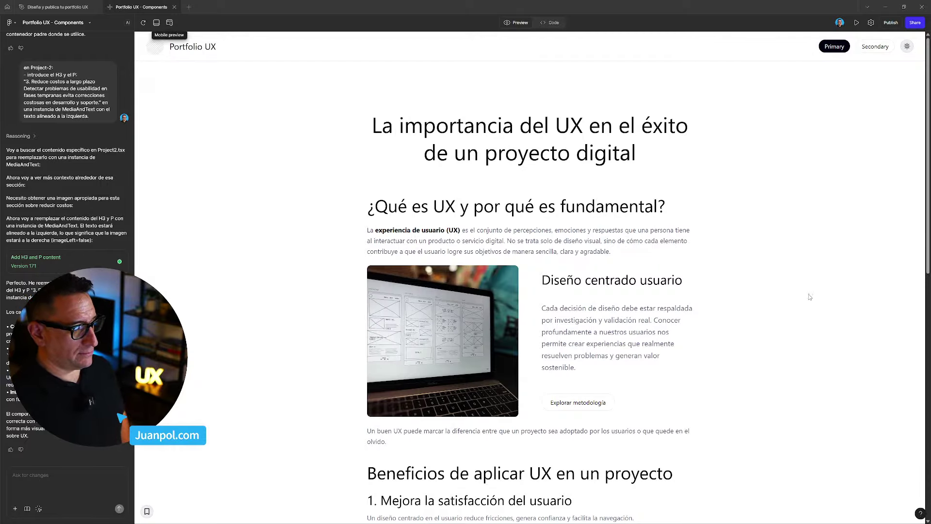
# Review both MediaAndText blocks in the full-width article and open the floating bookmark shortcut over the preview
pyautogui.scroll(-5, 714, 344)
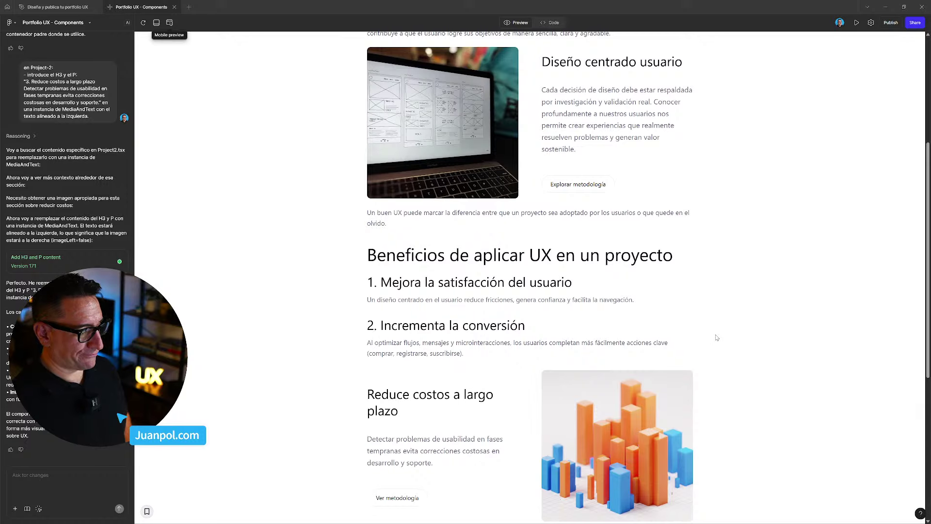
pyautogui.scroll(1, 713, 336)
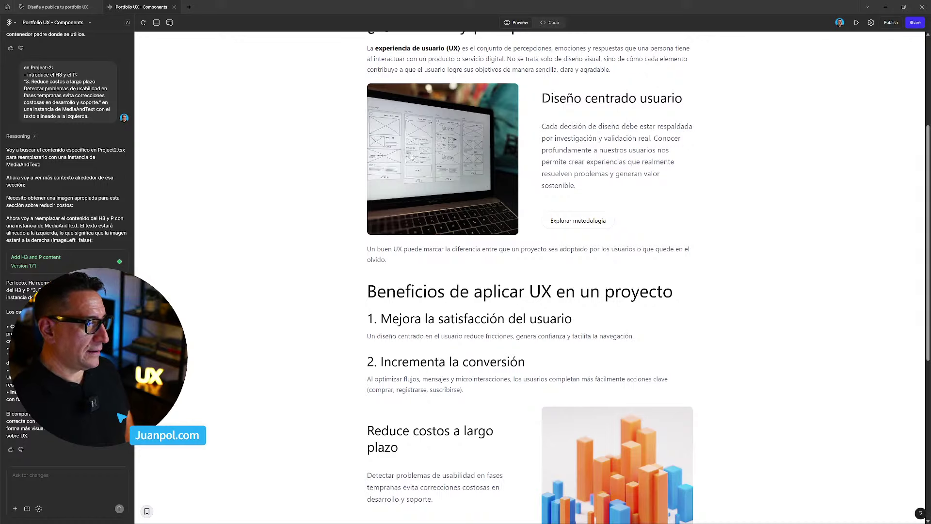
pyautogui.scroll(5, 412, 158)
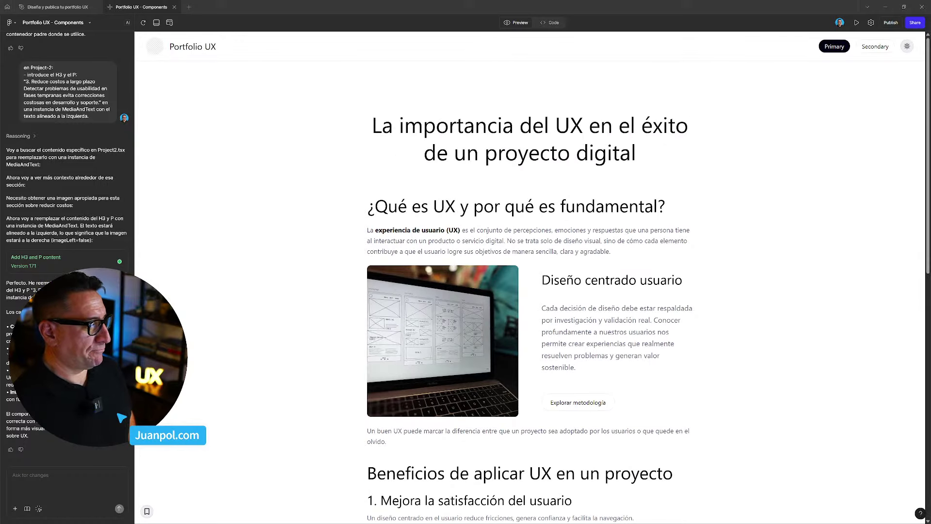
pyautogui.click(146, 513)
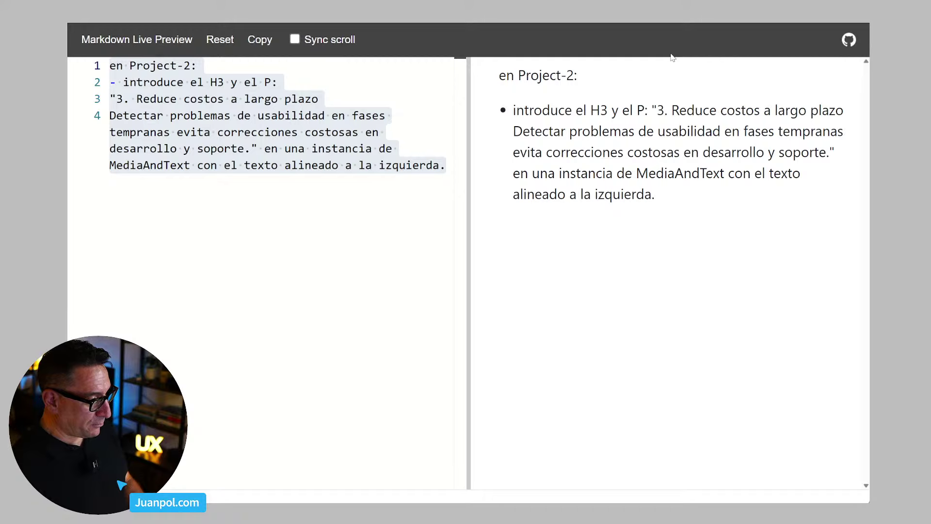
# Switch to Markdown Live Preview and replace the old prompt with "en documentación ahora no se ven todos los componentes"
pyautogui.click(230, 116)
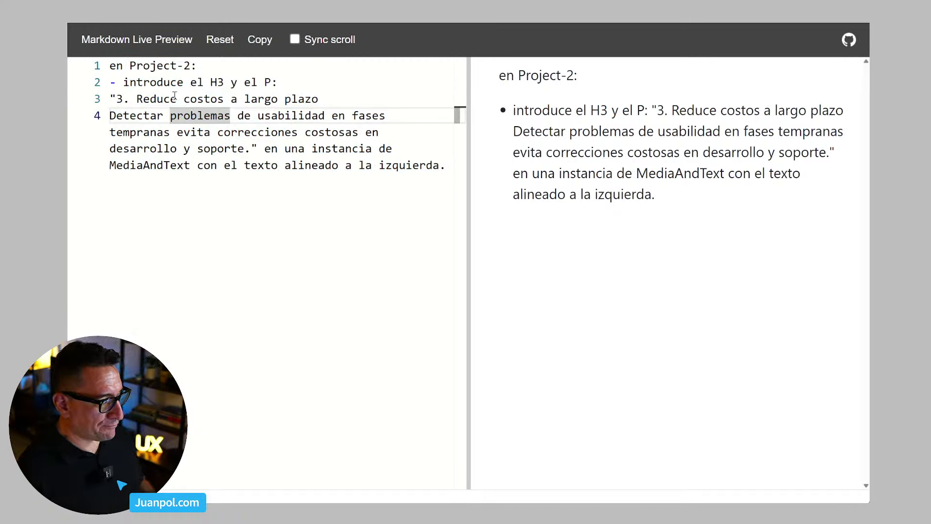
pyautogui.moveTo(109, 66); pyautogui.dragTo(539, 196)
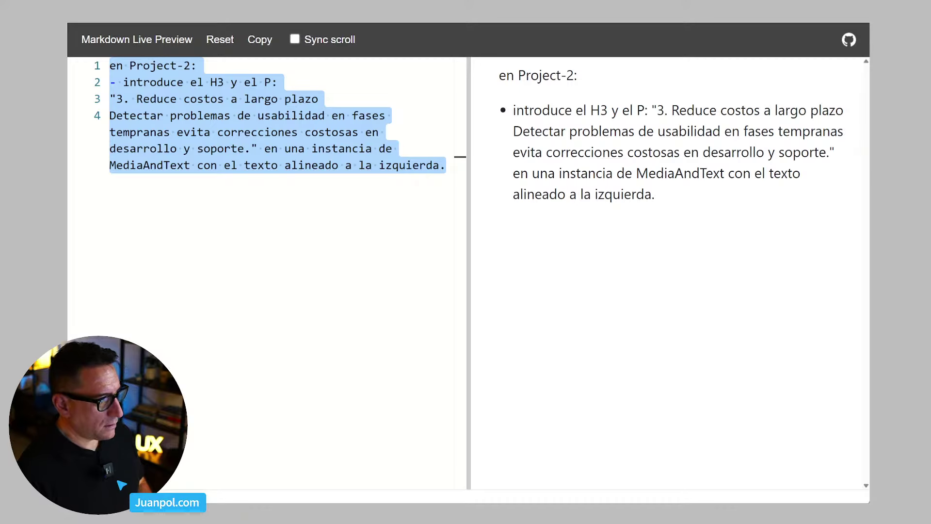
pyautogui.write('veo')
pyautogui.press('BackSpace')
pyautogui.press('BackSpace')
pyautogui.press('BackSpace')
pyautogui.press('BackSpace')
pyautogui.write('en dopcu')
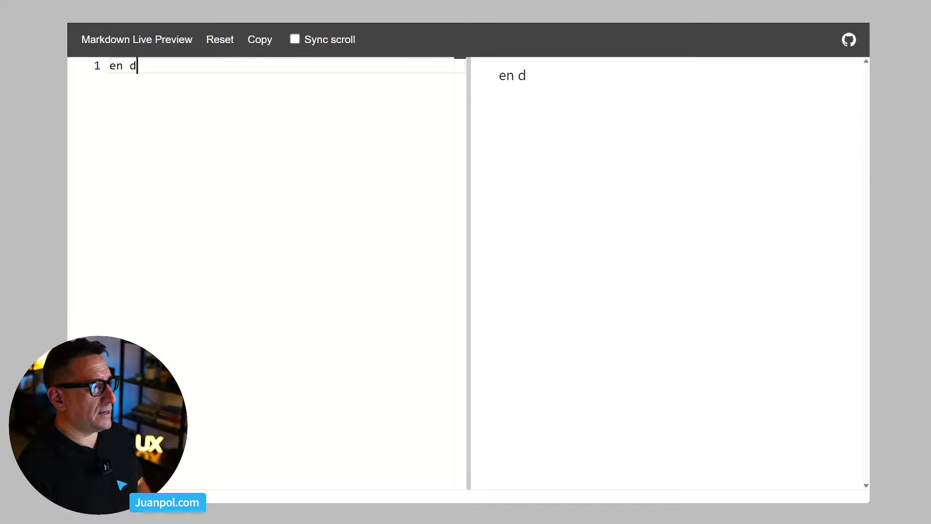
pyautogui.press('BackSpace')
pyautogui.press('BackSpace')
pyautogui.press('BackSpace')
pyautogui.write('cu')
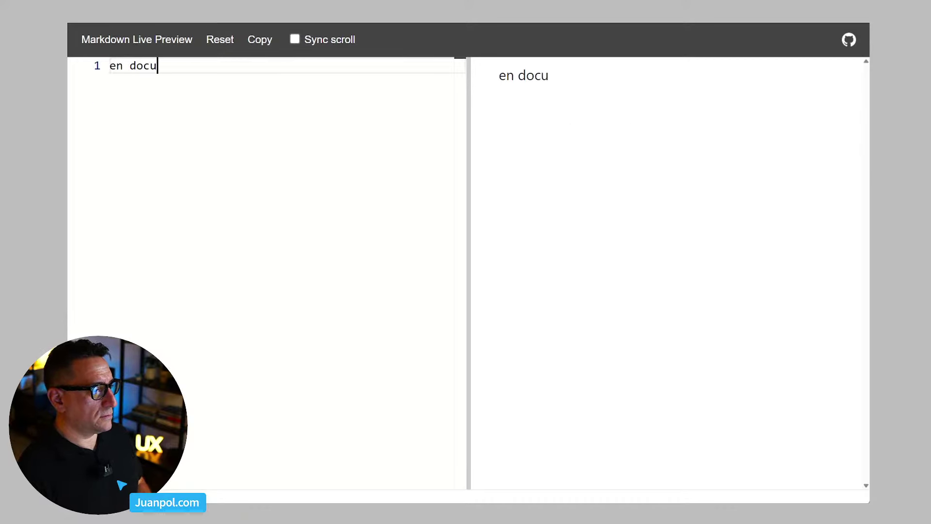
pyautogui.write('mentación fgal')
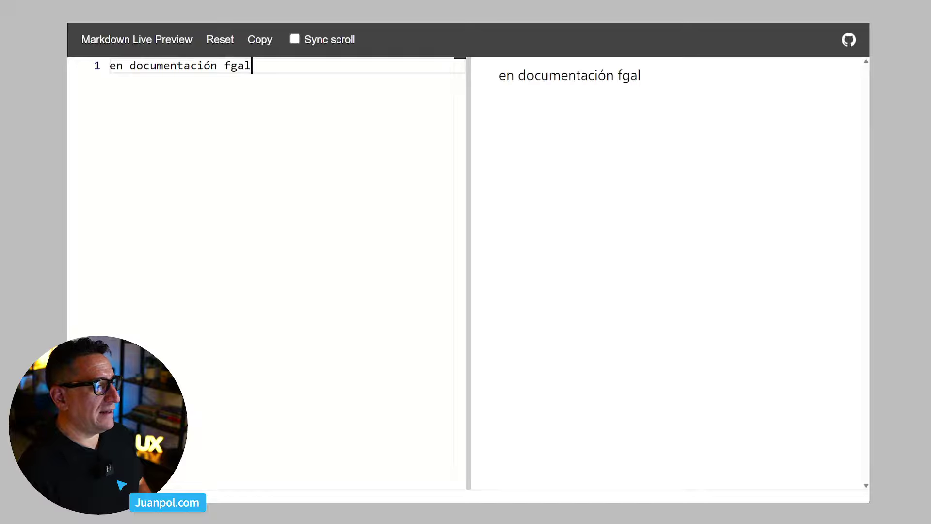
pyautogui.press('BackSpace')
pyautogui.press('BackSpace')
pyautogui.press('BackSpace')
pyautogui.press('BackSpace')
pyautogui.write('ahor')
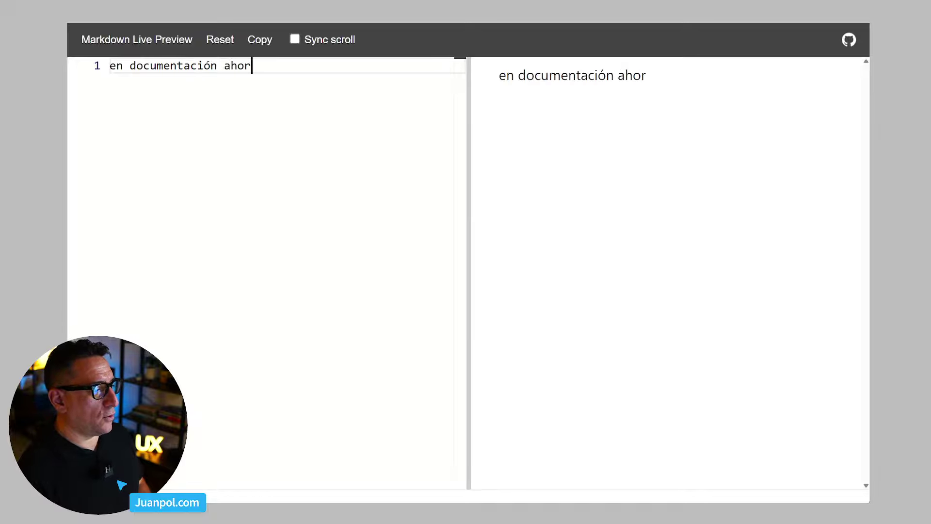
pyautogui.write('a no se ven todos los compone')
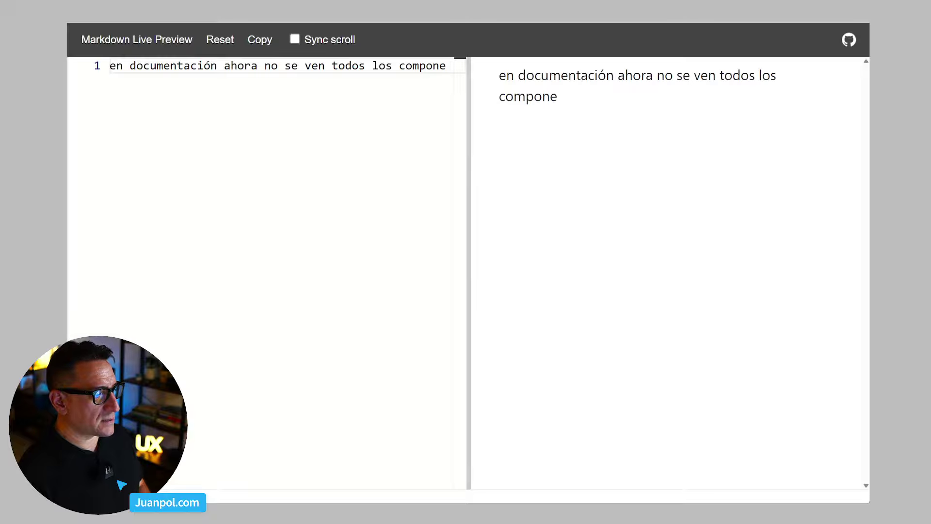
pyautogui.write('ntes qu te')
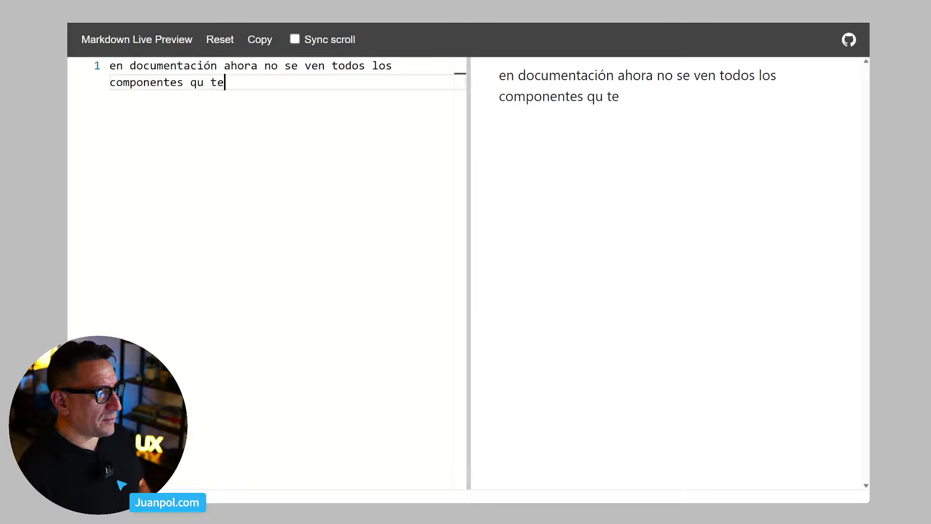
# Complete the prompt's opening sentence with "que hemos creado en el proyecto:"
pyautogui.press('BackSpace')
pyautogui.press('BackSpace')
pyautogui.press('BackSpace')
pyautogui.write('e ')
pyautogui.write('tenemos crad')
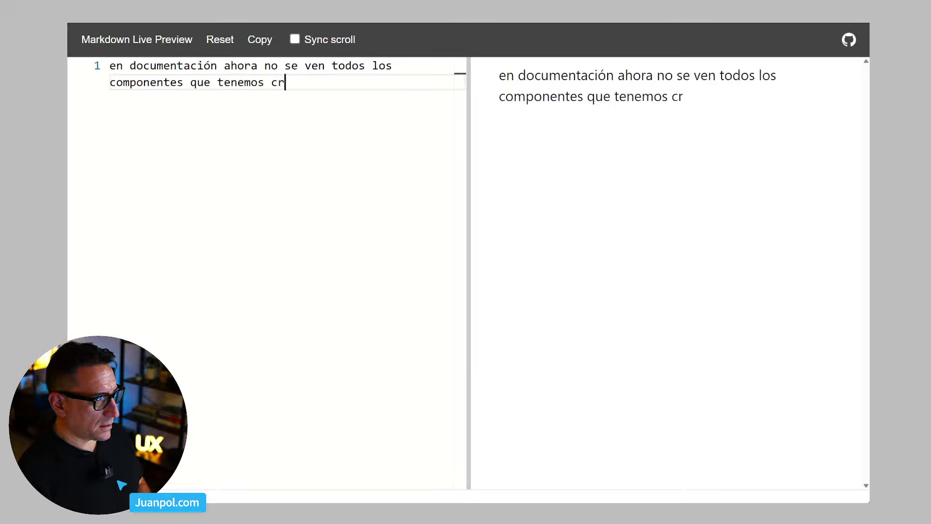
pyautogui.press('BackSpace')
pyautogui.press('BackSpace')
pyautogui.press('BackSpace')
pyautogui.press('BackSpace')
pyautogui.press('BackSpace')
pyautogui.press('BackSpace')
pyautogui.press('BackSpace')
pyautogui.press('BackSpace')
pyautogui.press('BackSpace')
pyautogui.press('BackSpace')
pyautogui.press('BackSpace')
pyautogui.press('BackSpace')
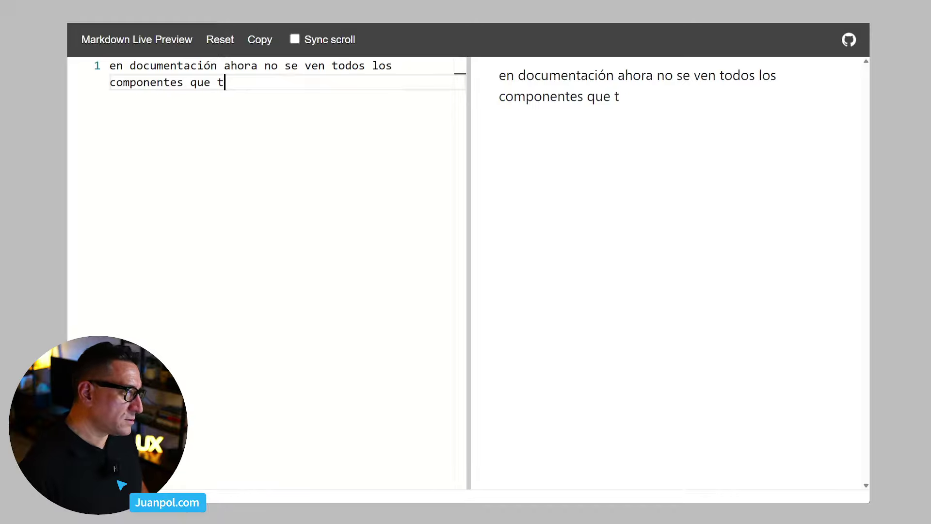
pyautogui.write('hemos creado ene l pru')
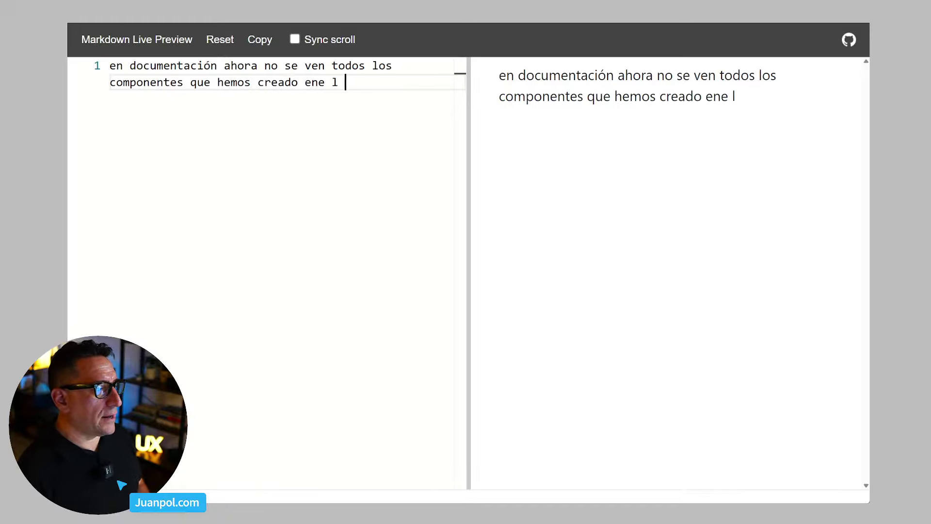
pyautogui.press('BackSpace')
pyautogui.press('BackSpace')
pyautogui.press('BackSpace')
pyautogui.press('BackSpace')
pyautogui.press('BackSpace')
pyautogui.press('BackSpace')
pyautogui.press('BackSpace')
pyautogui.write('el proyecto')
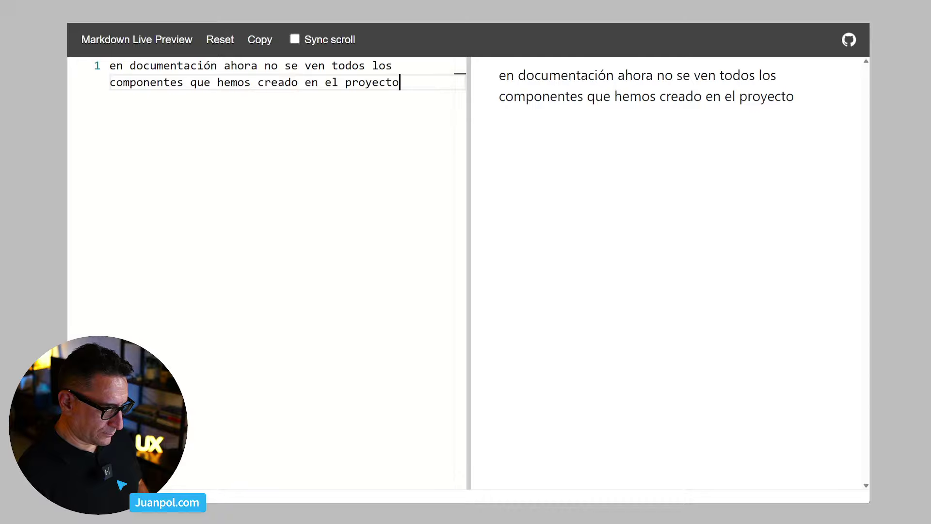
pyautogui.write(':')
# Start a bullet list below the prompt's opening sentence, with "añádelo" as the first item's opening word
pyautogui.press('Return')
pyautogui.write('- ')
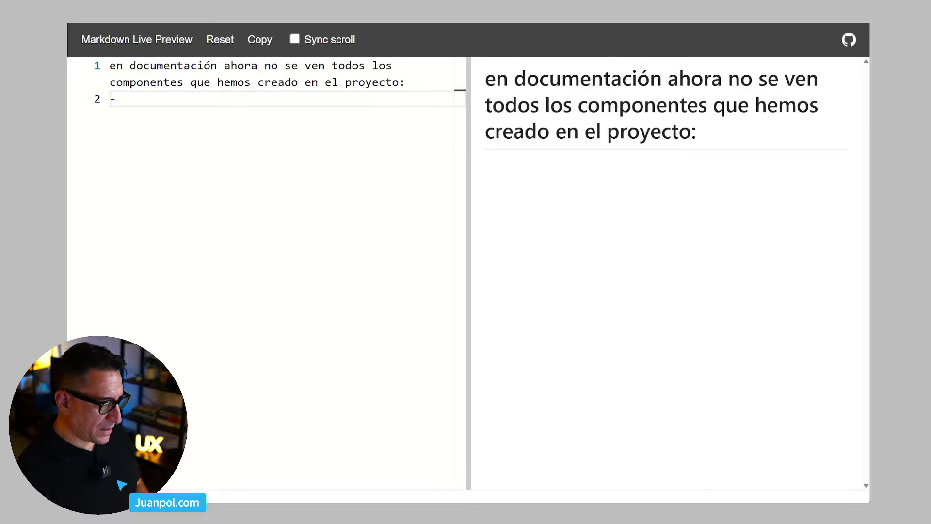
pyautogui.write('añ')
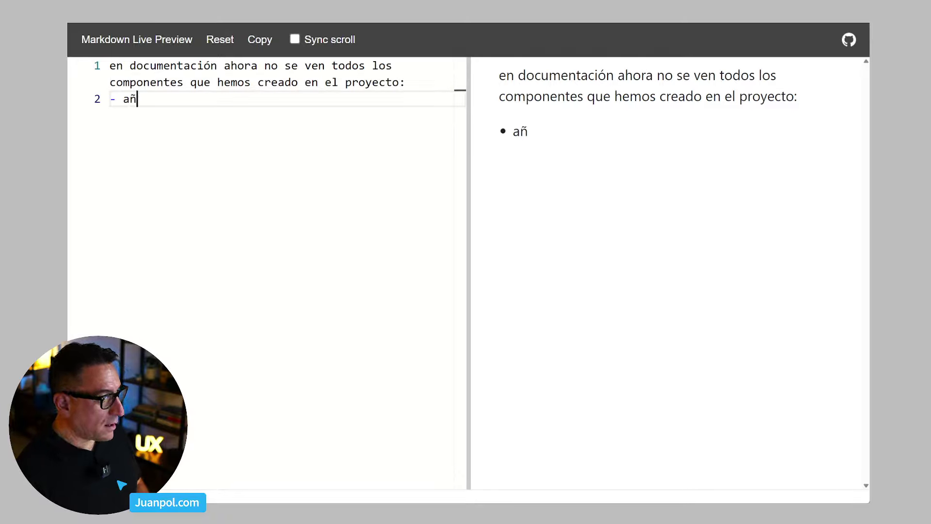
pyautogui.write('ádelo a')
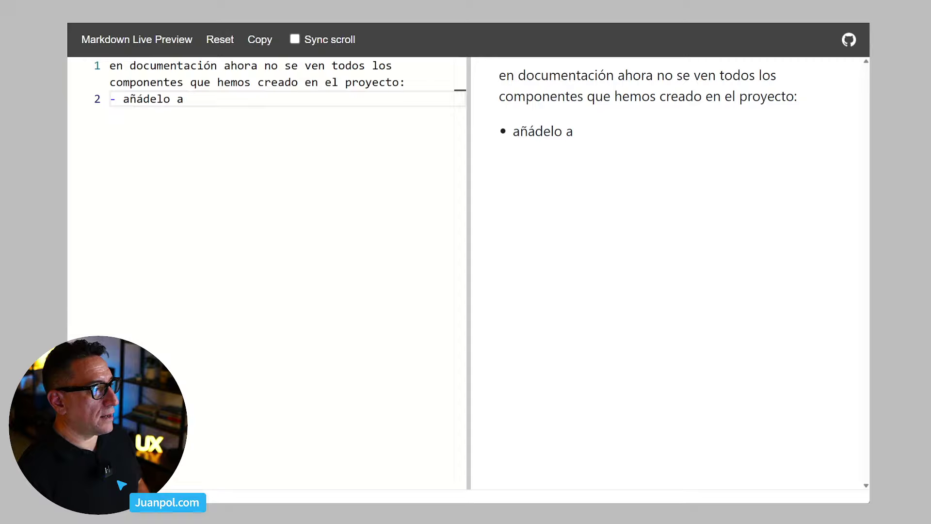
pyautogui.write('l sidebar')
pyautogui.press('BackSpace')
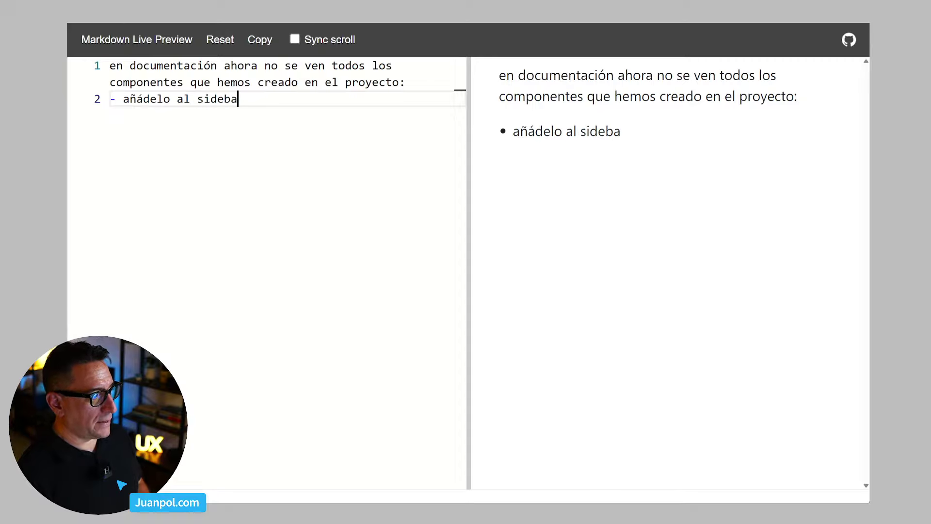
pyautogui.press('BackSpace')
pyautogui.press('BackSpace')
pyautogui.press('BackSpace')
pyautogui.press('BackSpace')
pyautogui.press('BackSpace')
pyautogui.press('BackSpace')
pyautogui.press('BackSpace')
pyautogui.press('BackSpace')
pyautogui.press('BackSpace')
# Complete the first bullet with "en el sidebar de documentación"
pyautogui.write('en sl')
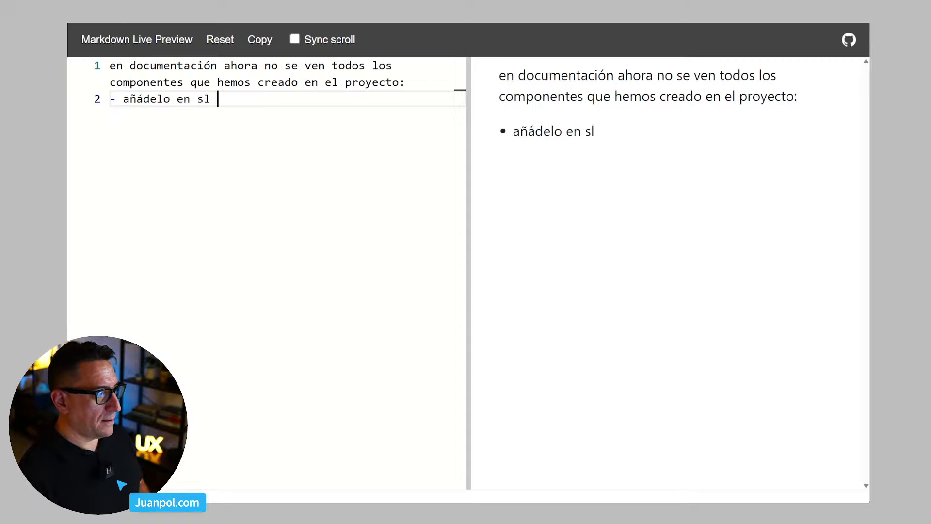
pyautogui.press('BackSpace')
pyautogui.press('BackSpace')
pyautogui.press('BackSpace')
pyautogui.write('el sideba')
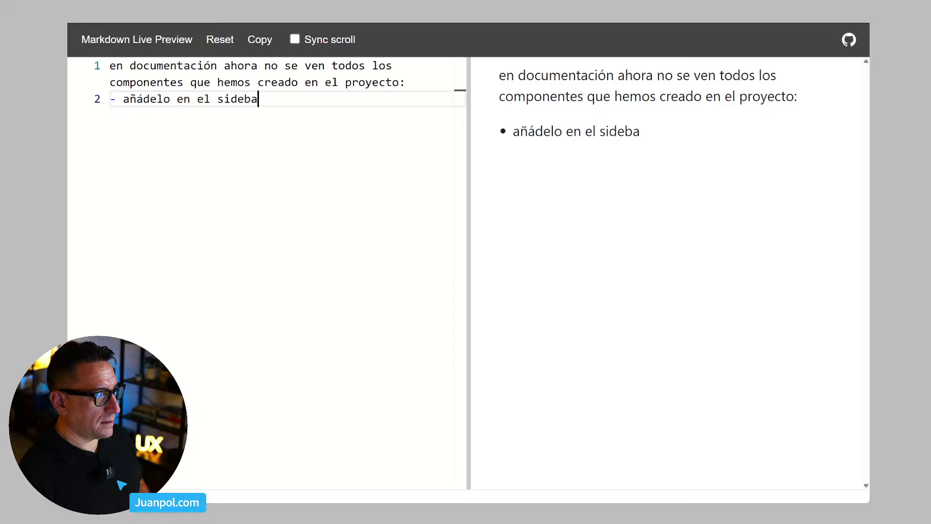
pyautogui.write('r de document')
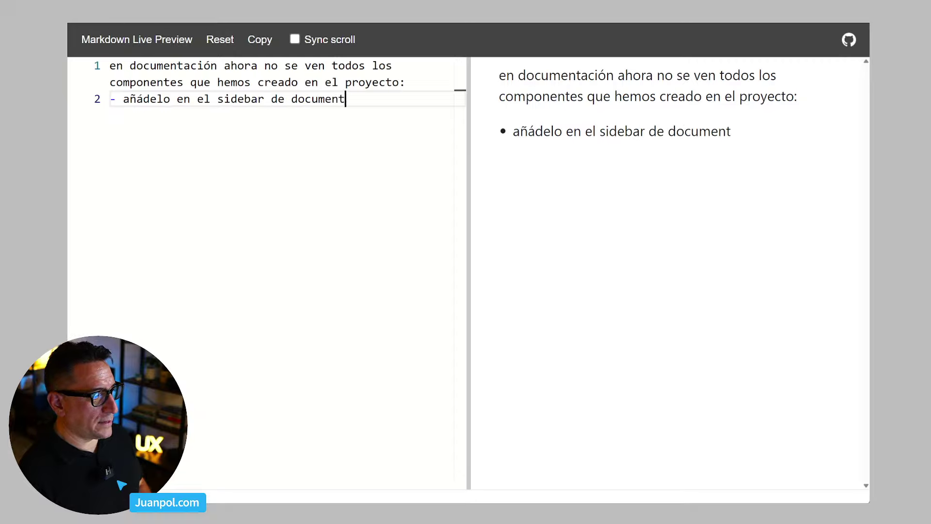
pyautogui.write('ación')
pyautogui.press('Return')
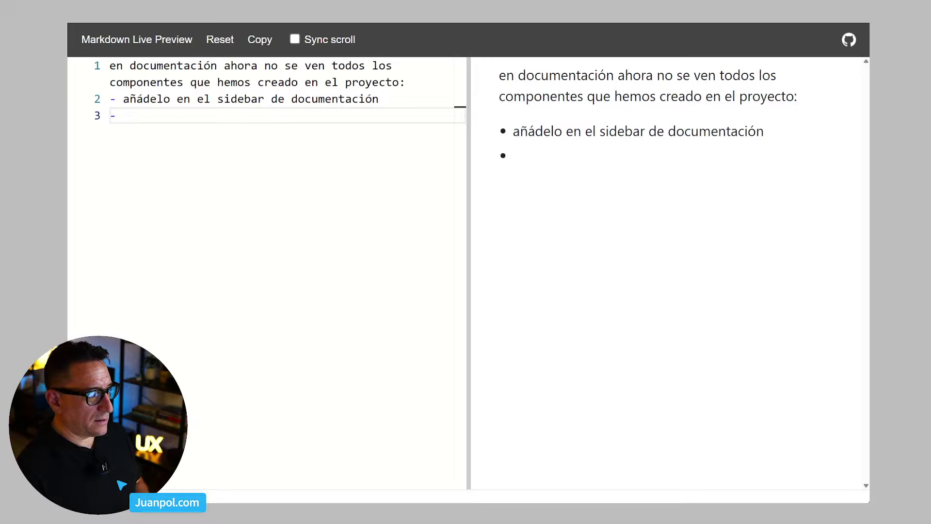
pyautogui.write('no ')
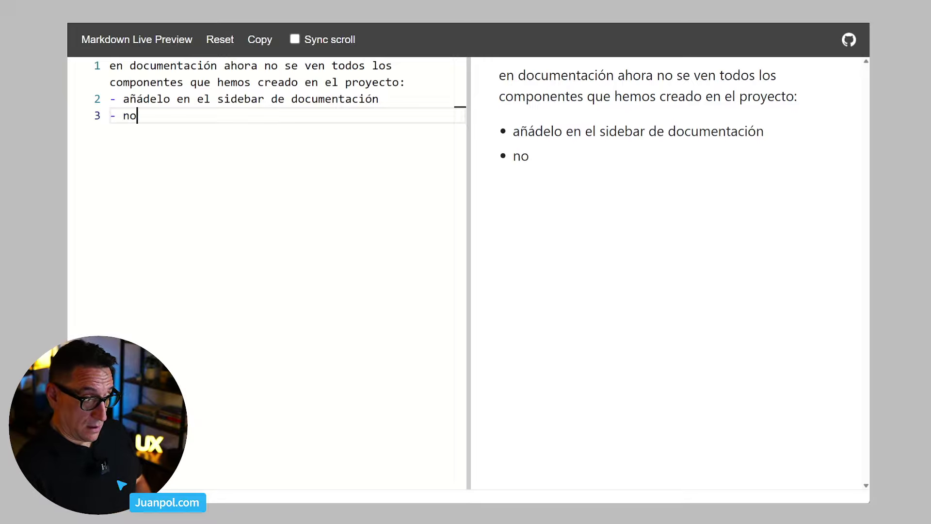
pyautogui.write('ha')
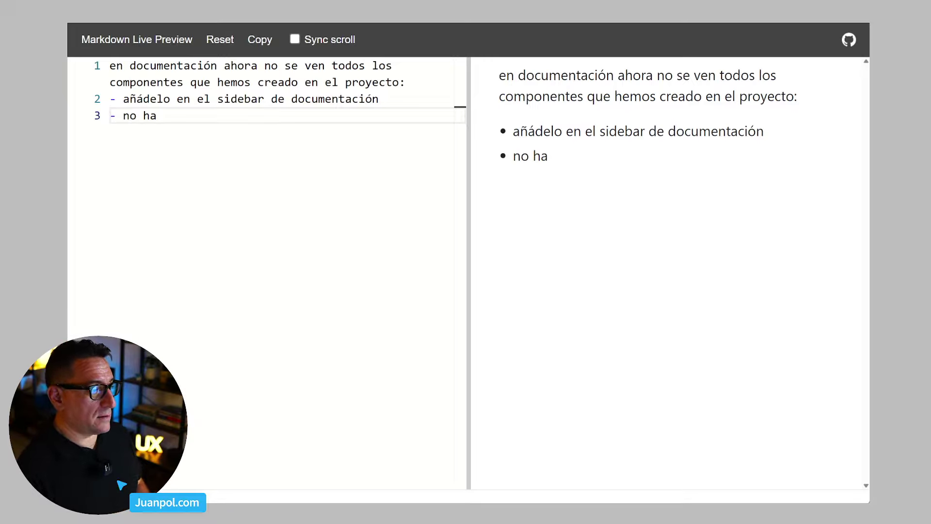
pyautogui.write('gas')
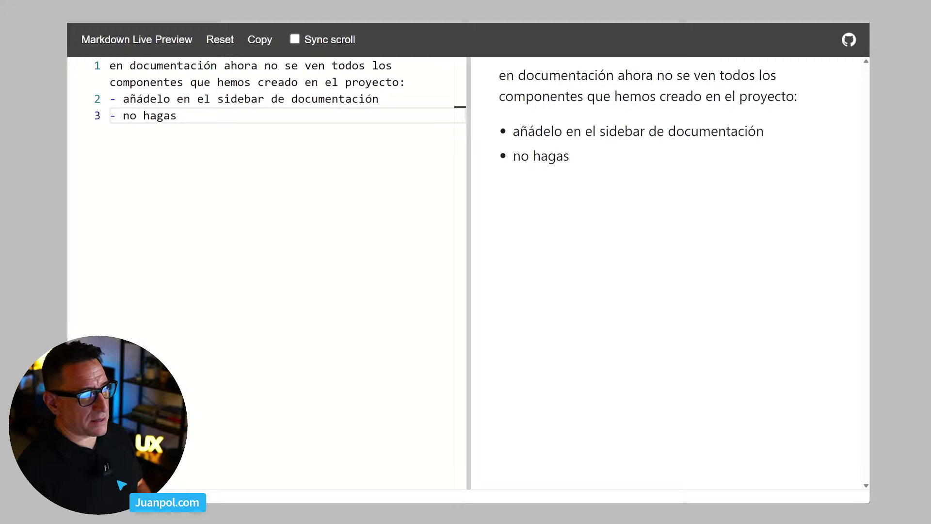
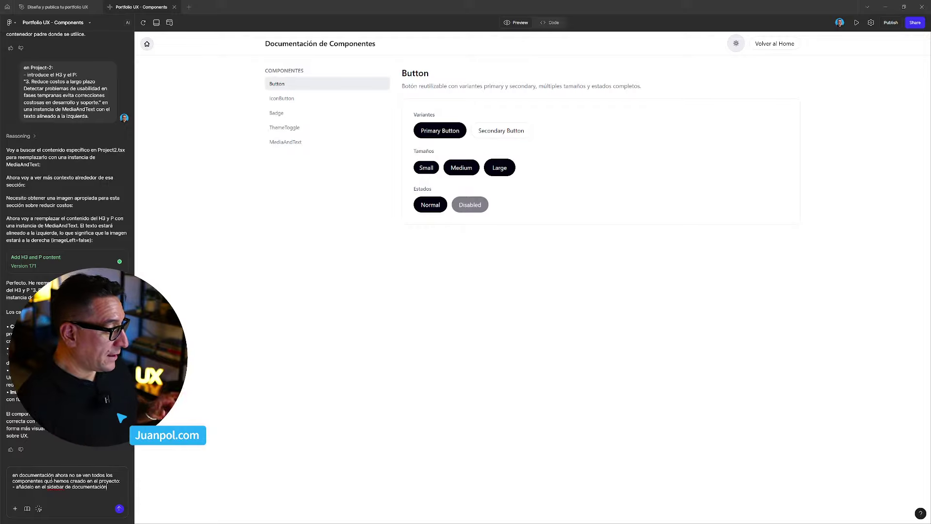
# Submit the prompt about adding the missing components to the documentation sidebar in the Figma Make chat
pyautogui.press('Return')
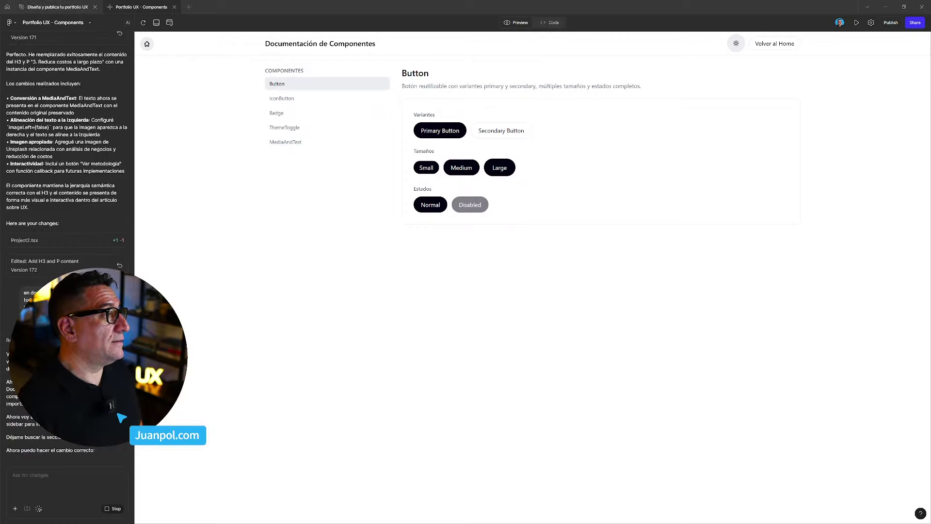
pyautogui.moveTo(57, 6)
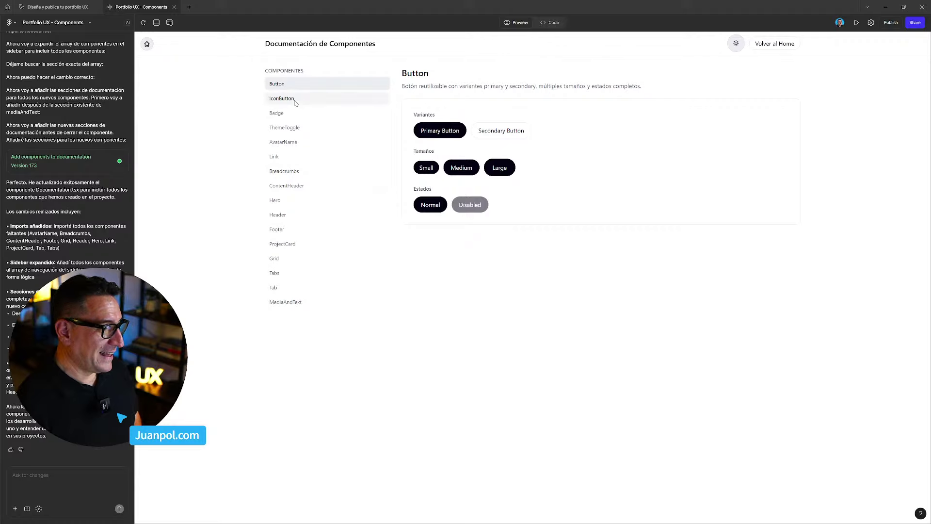
# Review the documentation pages for IconButton, Badge, ThemeToggle, AvatarName, Link, Breadcrumbs and ContentHeader
pyautogui.click(291, 98)
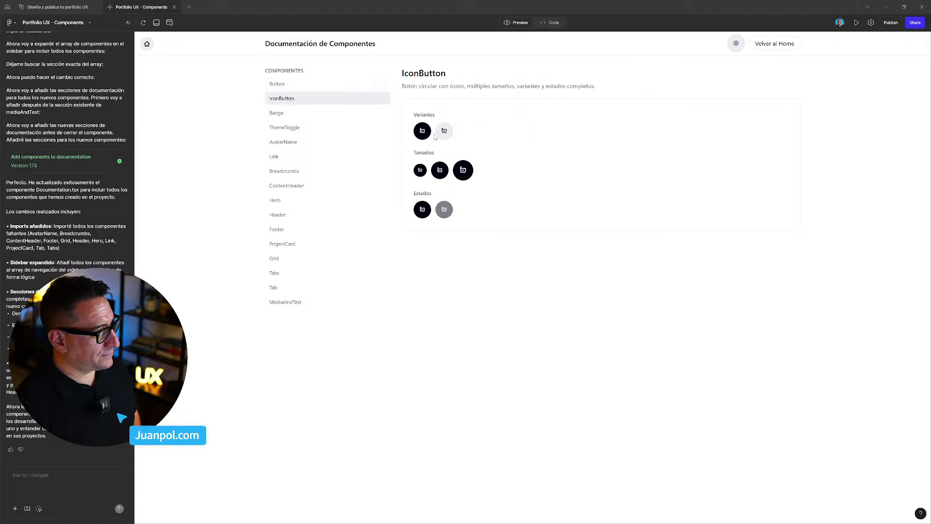
pyautogui.click(301, 115)
pyautogui.click(302, 129)
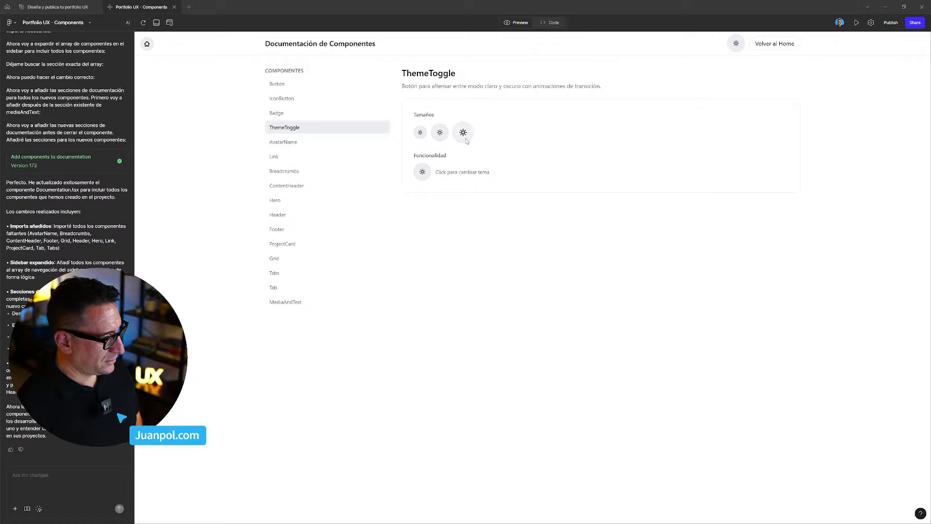
pyautogui.click(289, 143)
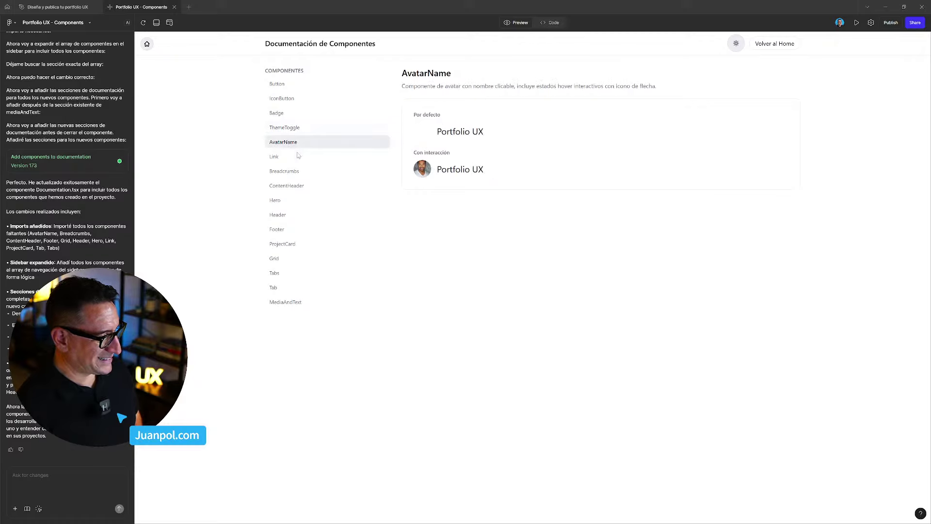
pyautogui.click(295, 159)
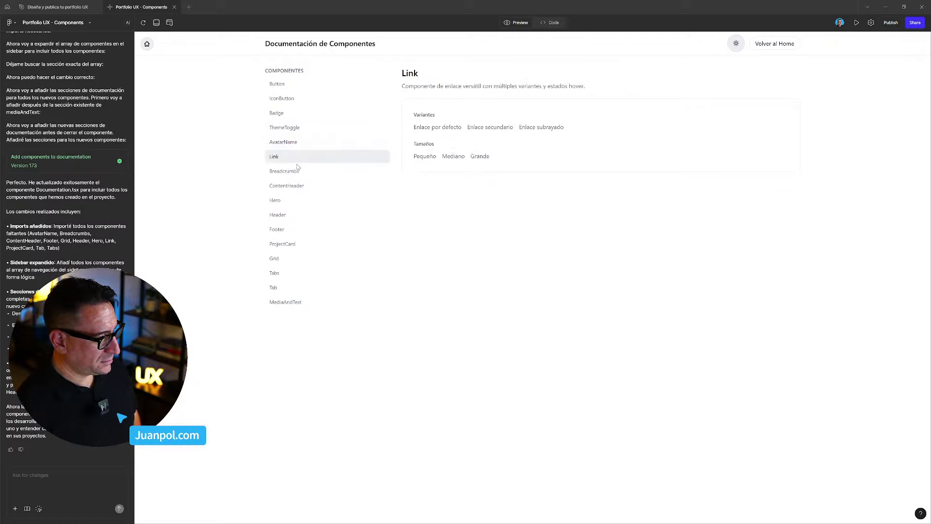
pyautogui.click(296, 171)
pyautogui.click(345, 185)
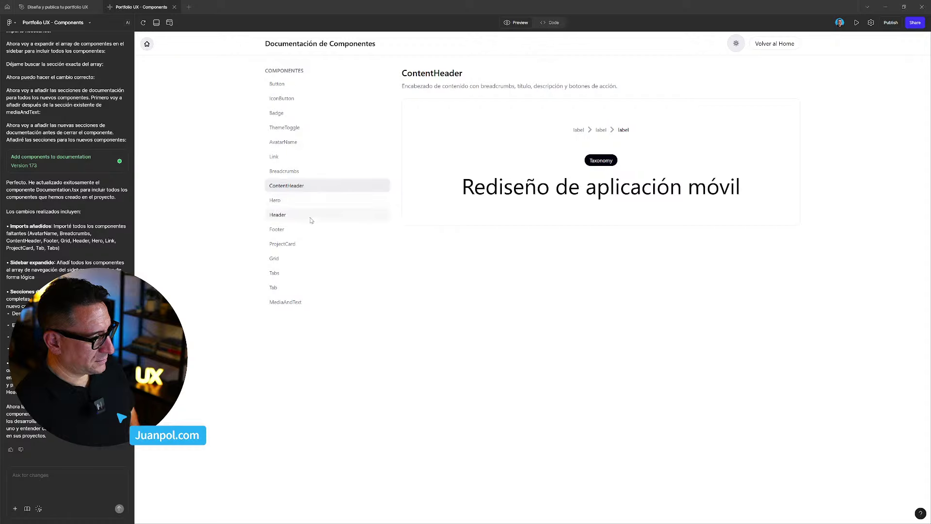
# Review the documentation pages for the Hero, Header and Footer components
pyautogui.click(293, 202)
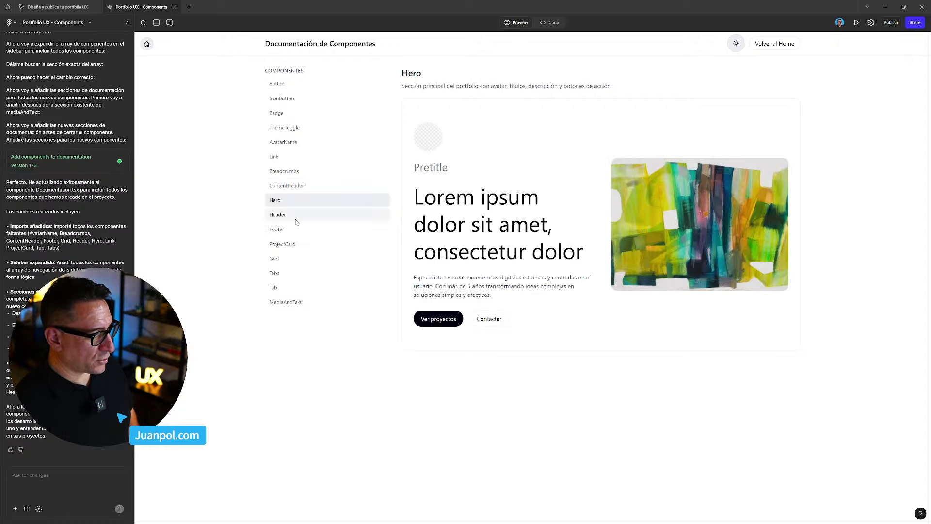
pyautogui.click(297, 219)
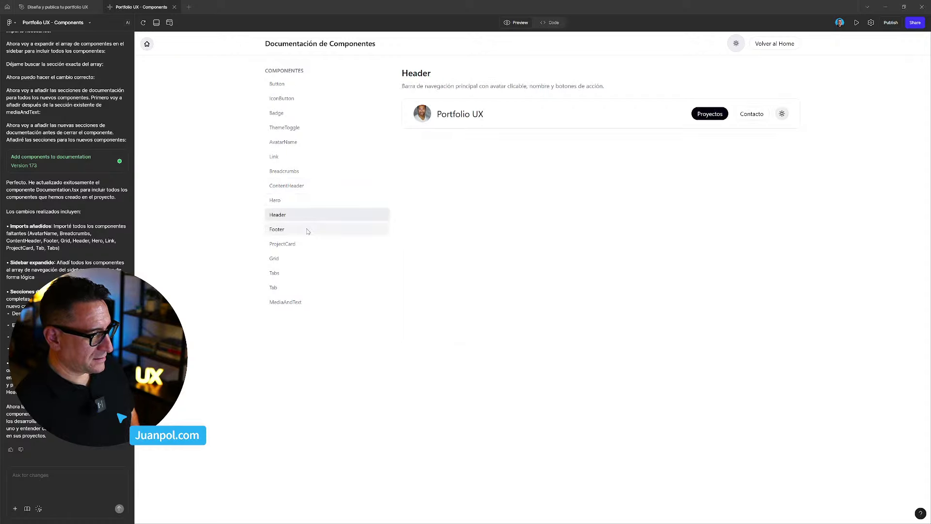
pyautogui.click(307, 231)
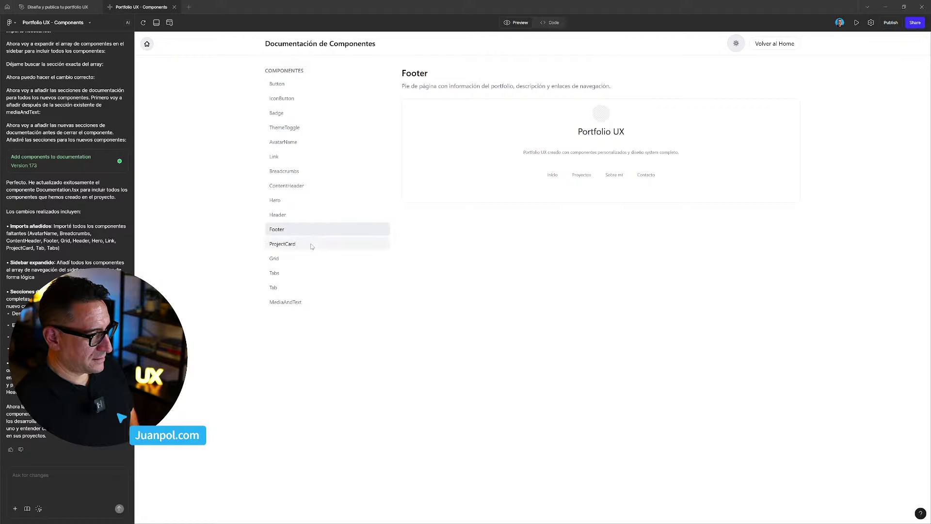
# Check the ProjectCard and Grid documentation pages in both the light and dark themes
pyautogui.click(312, 245)
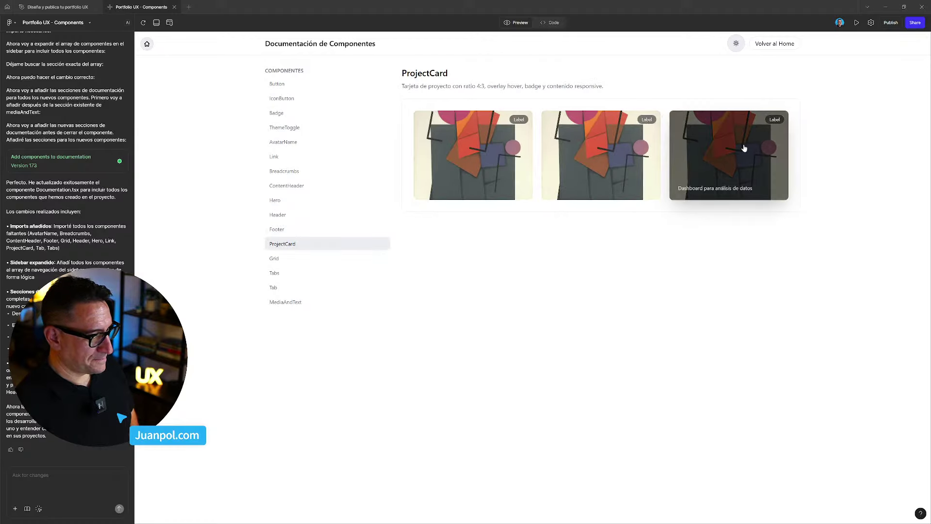
pyautogui.click(740, 42)
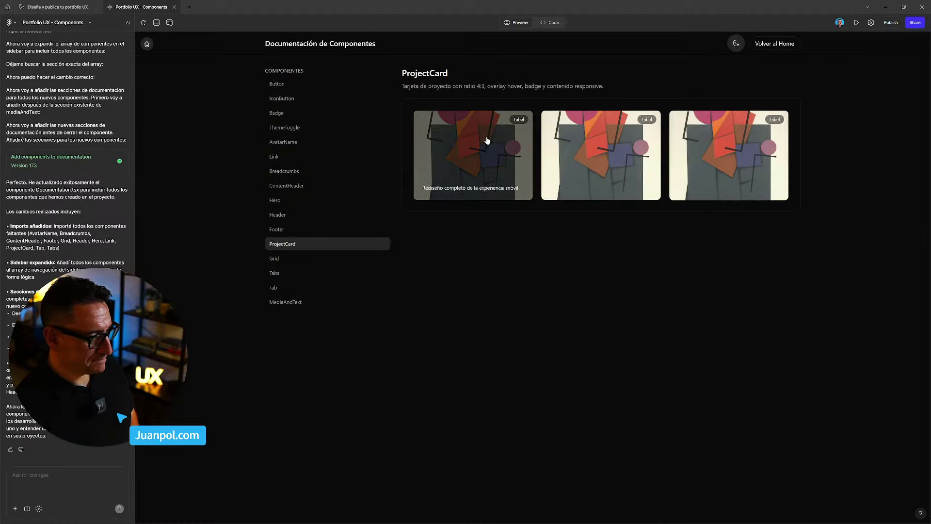
pyautogui.click(736, 43)
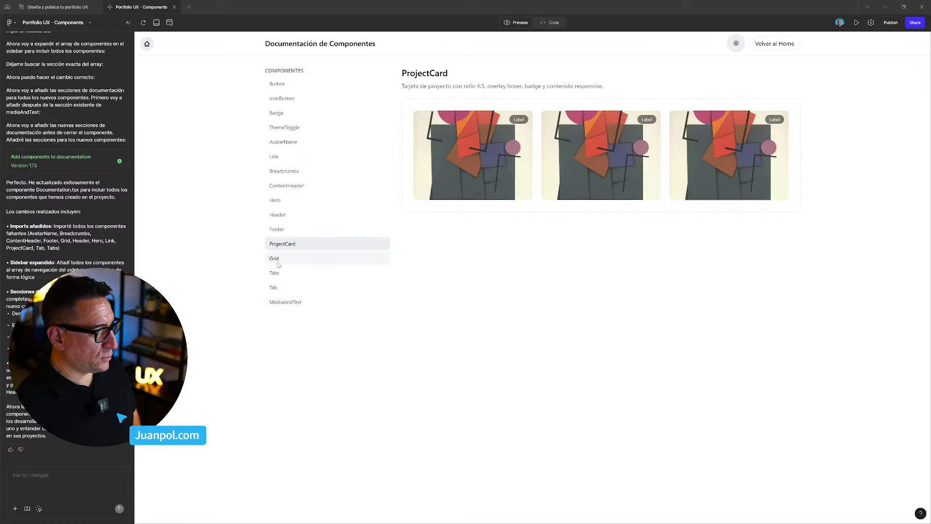
pyautogui.click(330, 259)
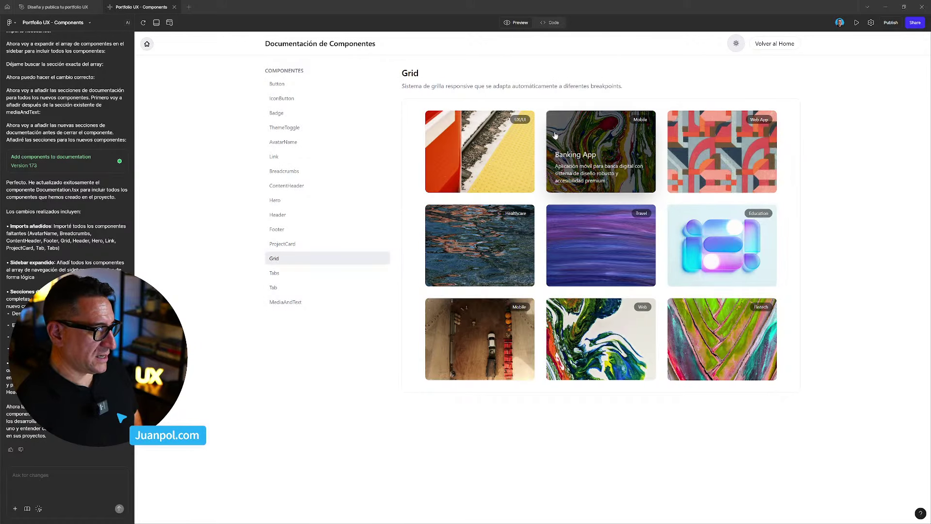
pyautogui.click(737, 43)
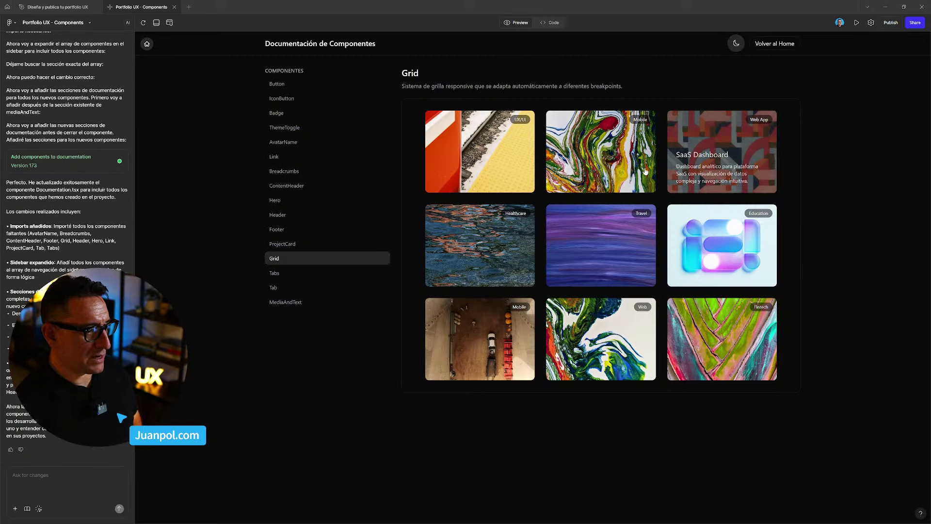
# Check the Tabs documentation in both themes, ending in light, and highlight the code example on the Tab page
pyautogui.click(300, 272)
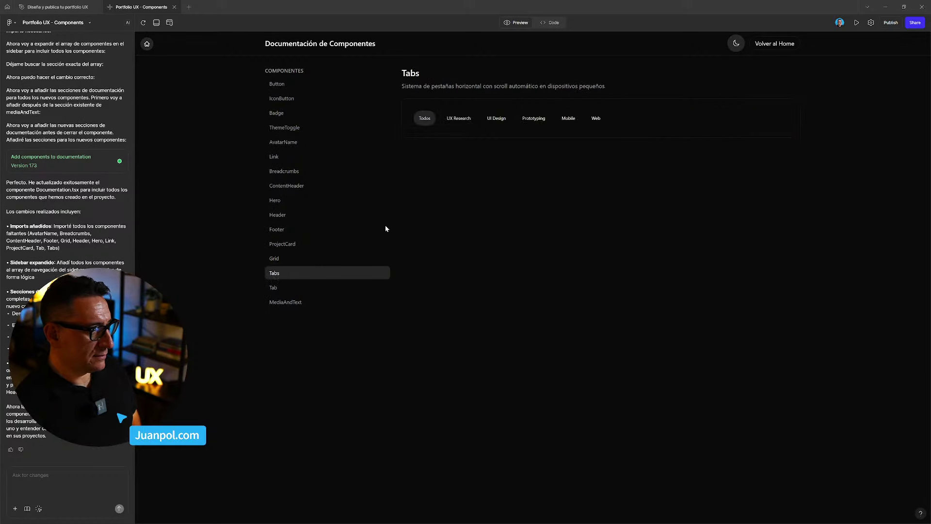
pyautogui.click(736, 43)
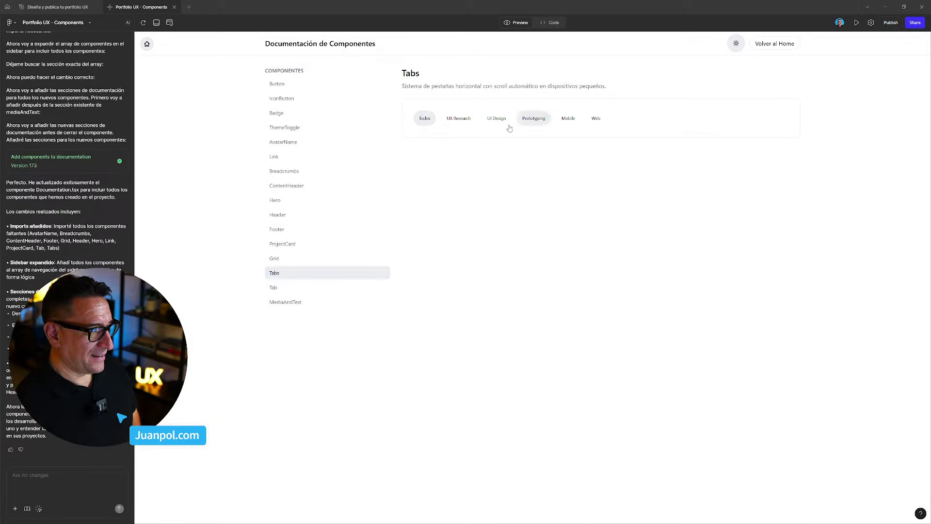
pyautogui.click(289, 288)
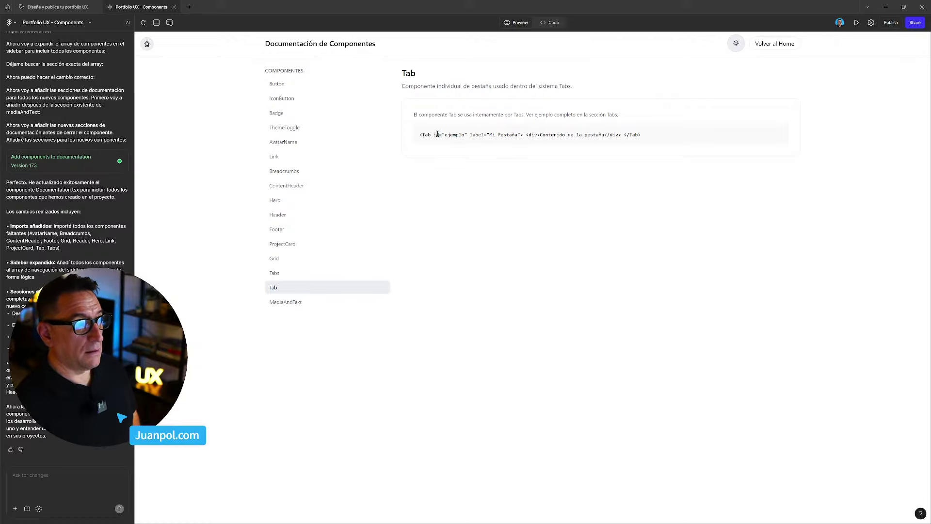
pyautogui.moveTo(420, 139); pyautogui.dragTo(577, 135)
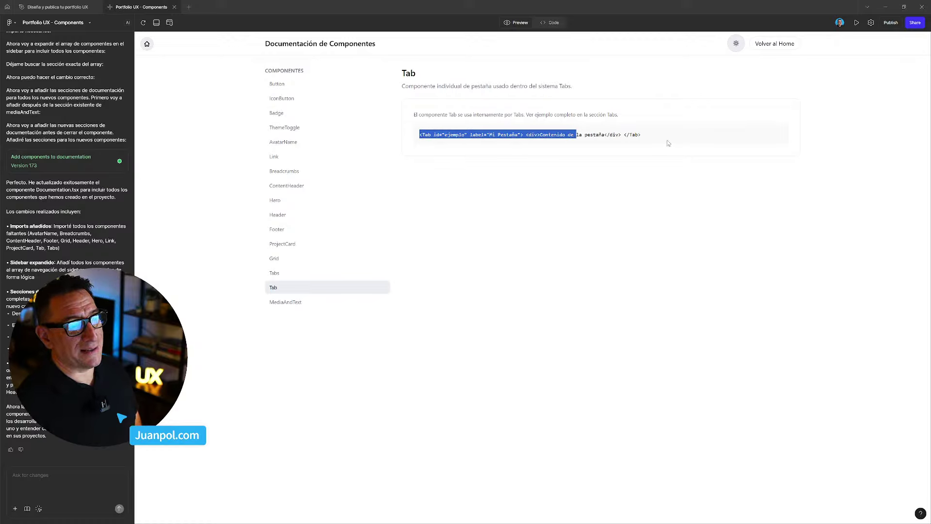
pyautogui.moveTo(642, 136); pyautogui.dragTo(422, 129)
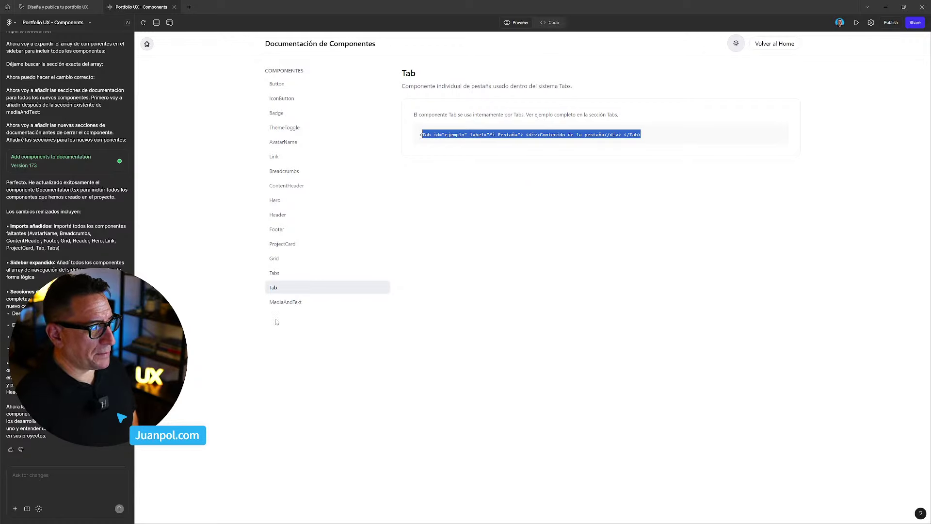
# Review the layout variants on the MediaAndText documentation page
pyautogui.click(288, 303)
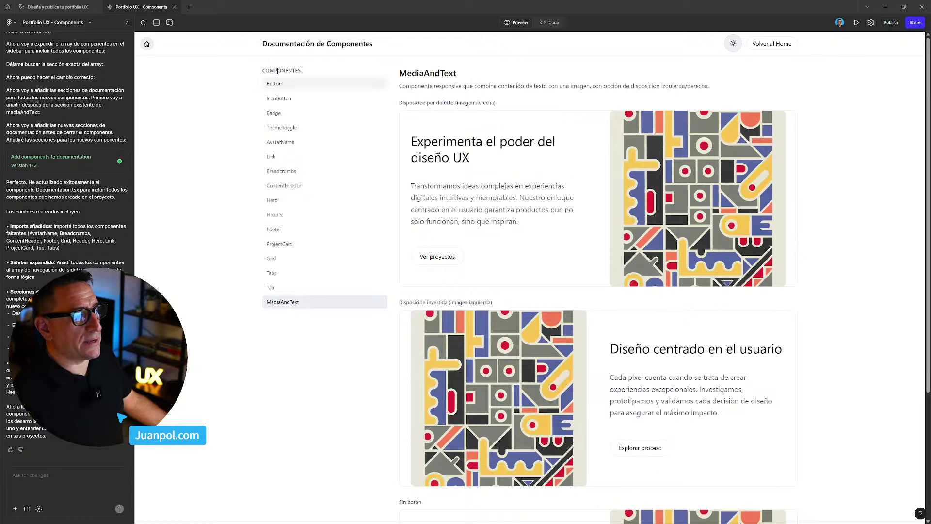
pyautogui.scroll(-1, 257, 219)
pyautogui.scroll(1, 318, 126)
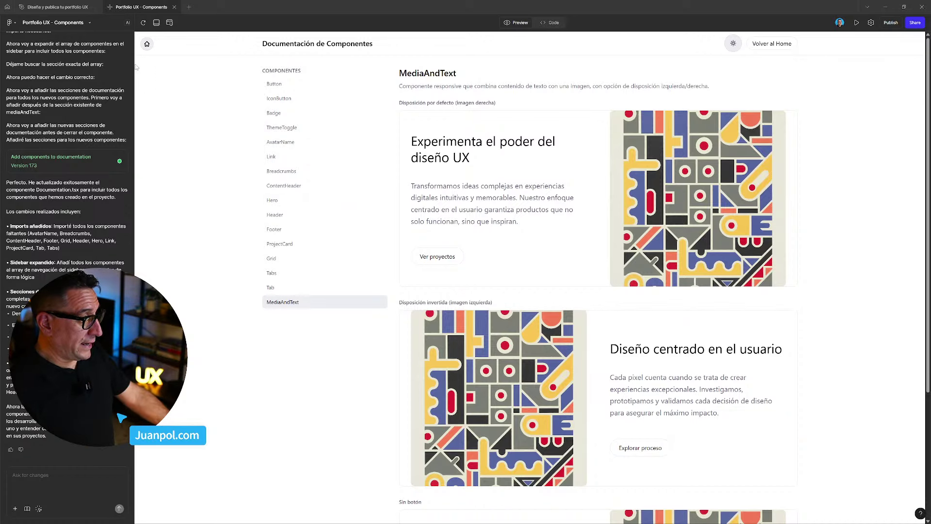
# Return to the portfolio home page and view its grid of project cards
pyautogui.click(147, 44)
pyautogui.scroll(-2, 300, 335)
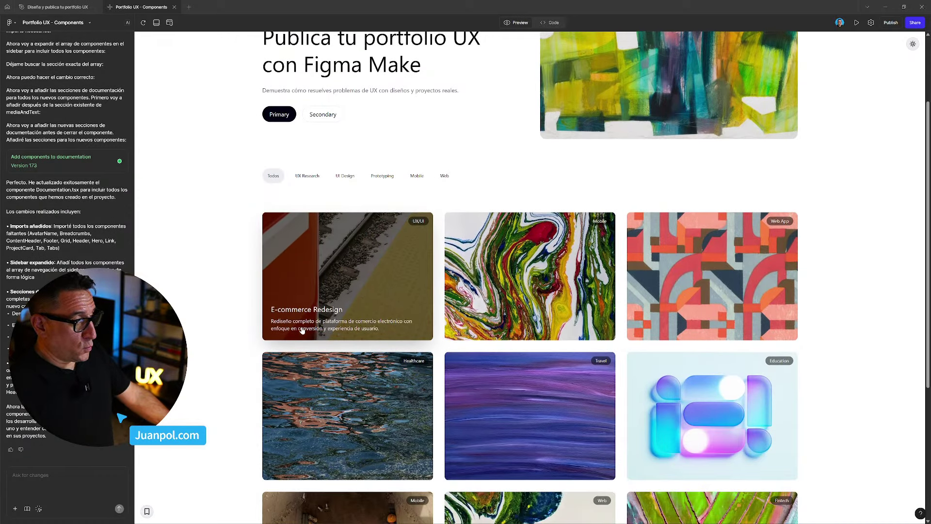
# Try the portfolio home page in the resizable responsive preview at a width of 1679, then return to the full preview
pyautogui.scroll(2, 291, 243)
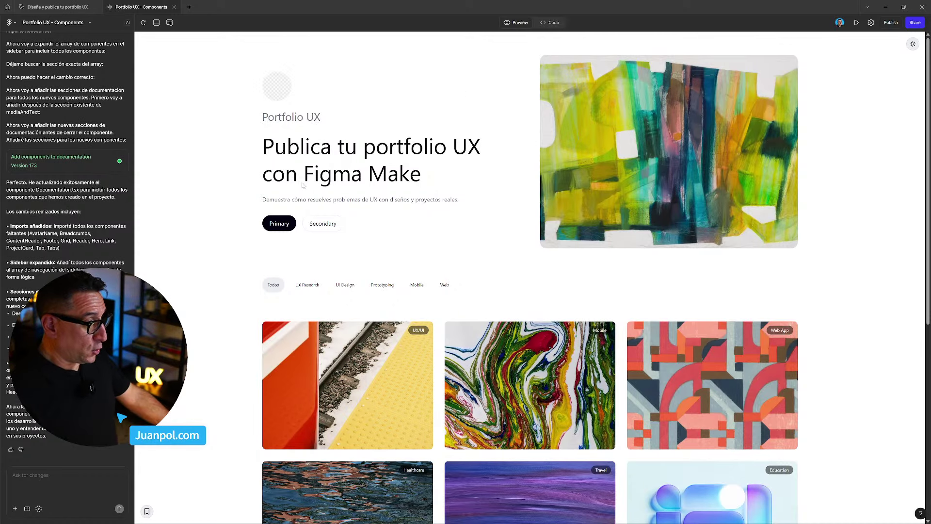
pyautogui.click(169, 22)
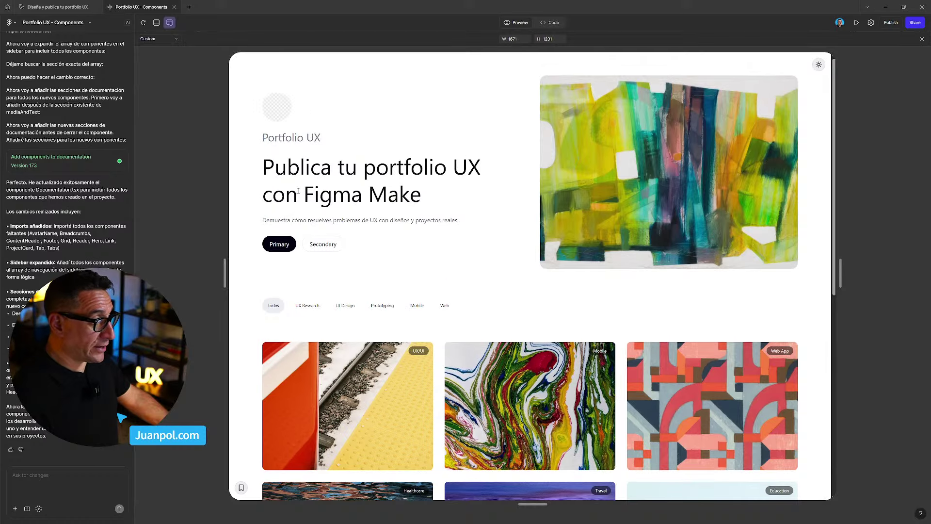
pyautogui.moveTo(224, 271)
pyautogui.mouseDown()
pyautogui.moveTo(291, 268)
pyautogui.moveTo(199, 267)
pyautogui.moveTo(277, 270)
pyautogui.moveTo(224, 265)
pyautogui.mouseUp()
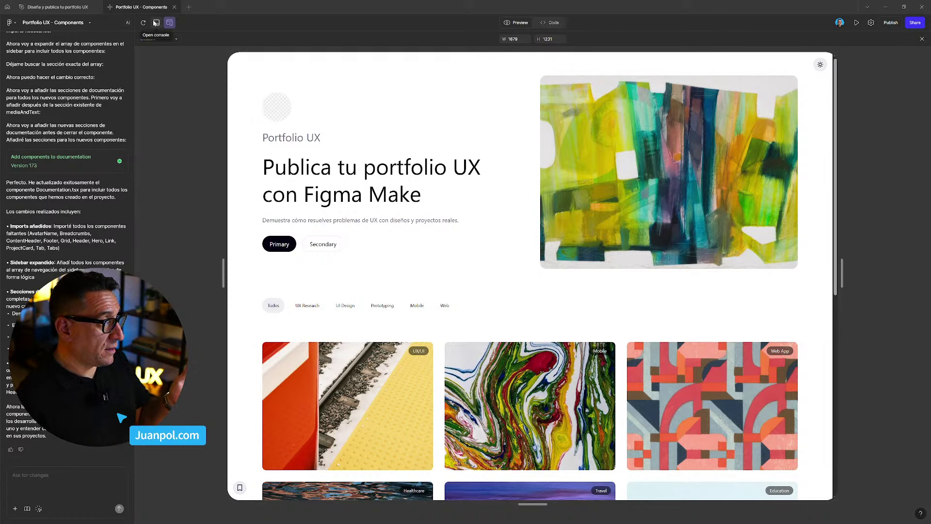
pyautogui.click(169, 23)
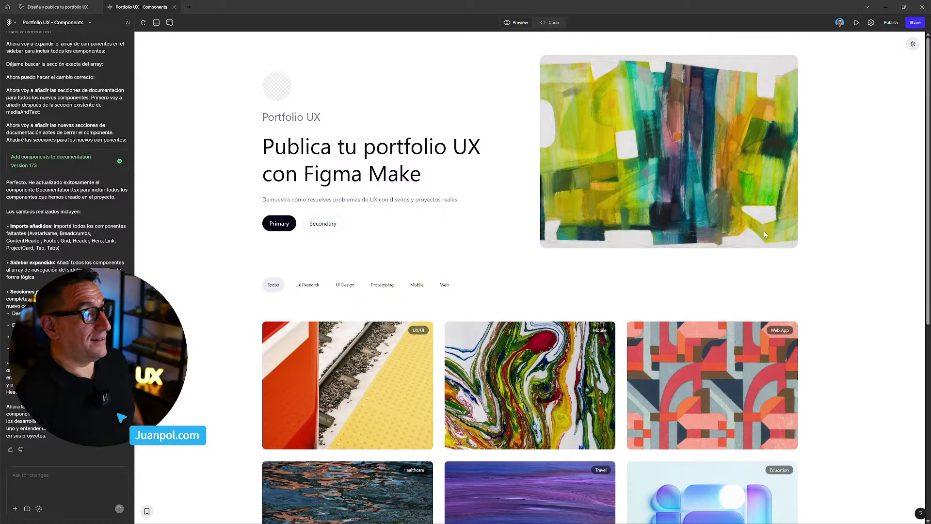
# Review the home page's hero and project grid, and highlight the title "Publica tu portfolio UX con Figma Make" for reading
pyautogui.scroll(-4, 764, 231)
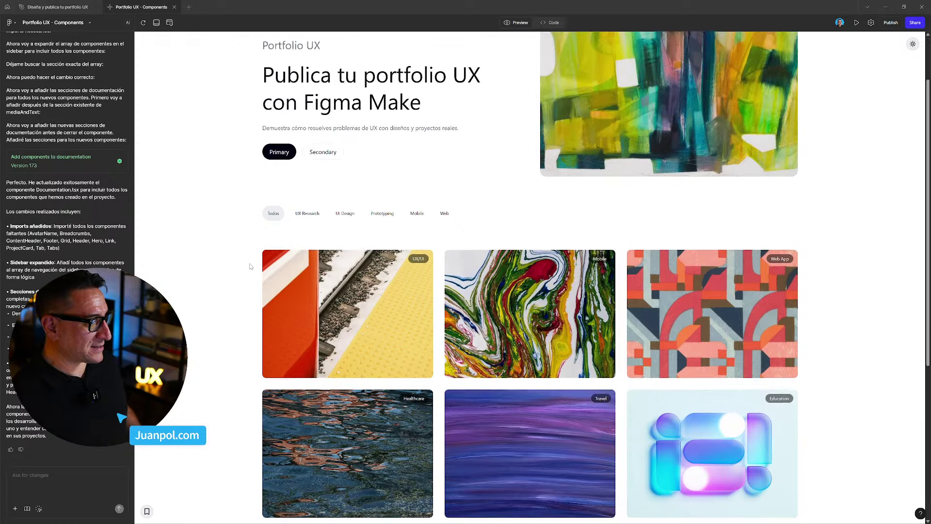
pyautogui.scroll(3, 251, 266)
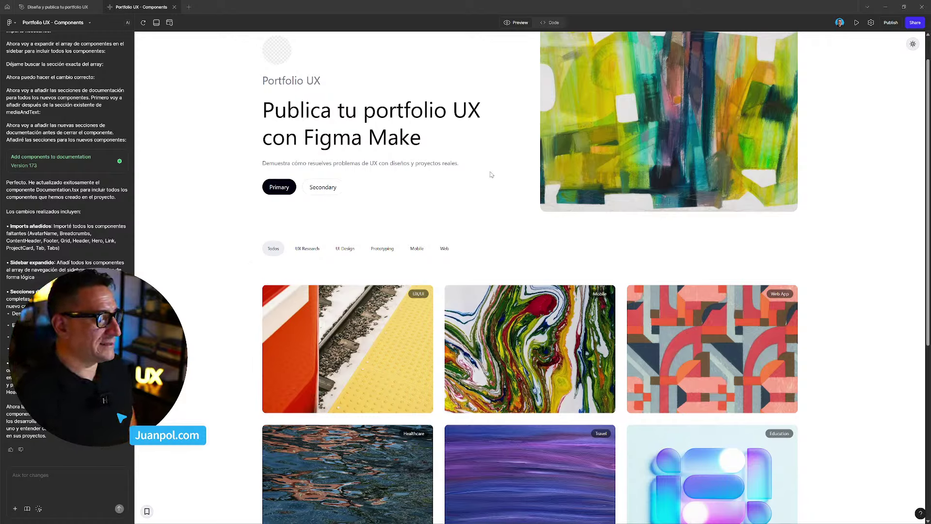
pyautogui.scroll(1, 509, 178)
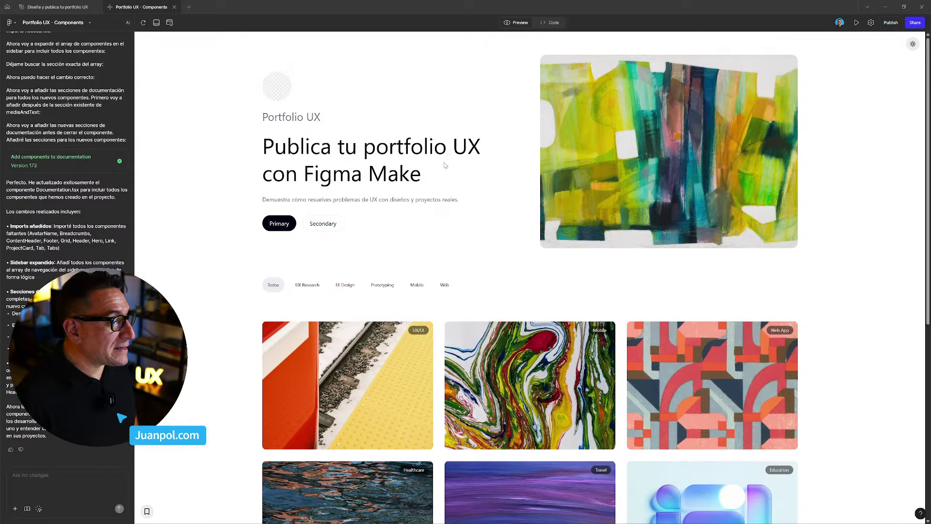
pyautogui.moveTo(421, 176); pyautogui.dragTo(262, 152)
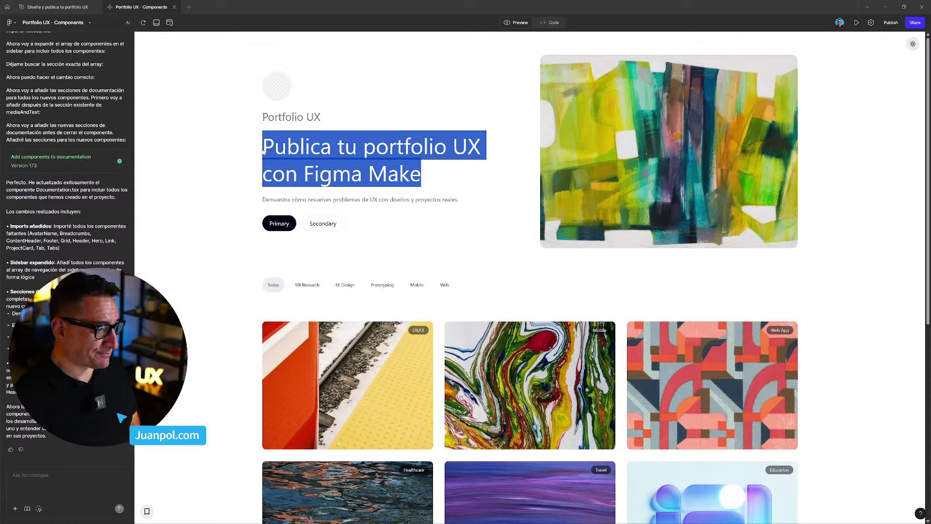
pyautogui.click(480, 130)
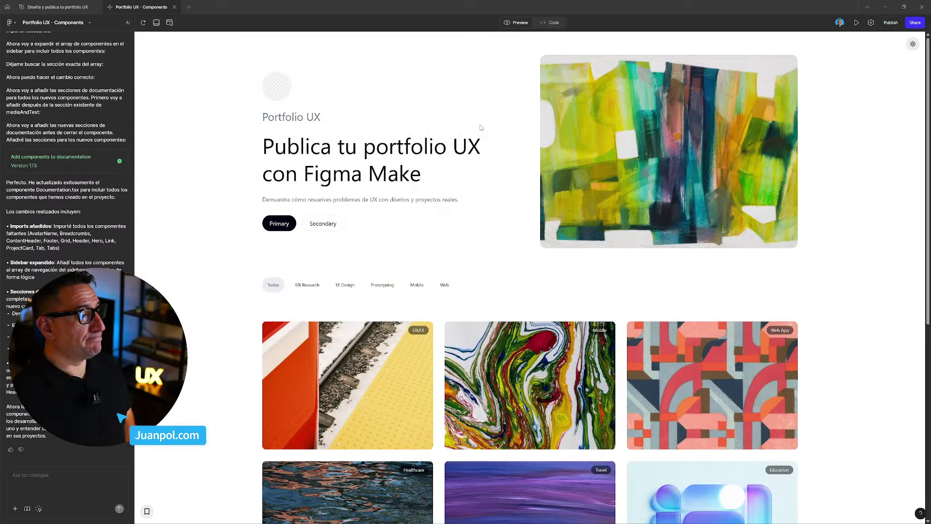
# Check the IconButton and Badge pages in the component documentation, and return to the portfolio home page
pyautogui.click(147, 512)
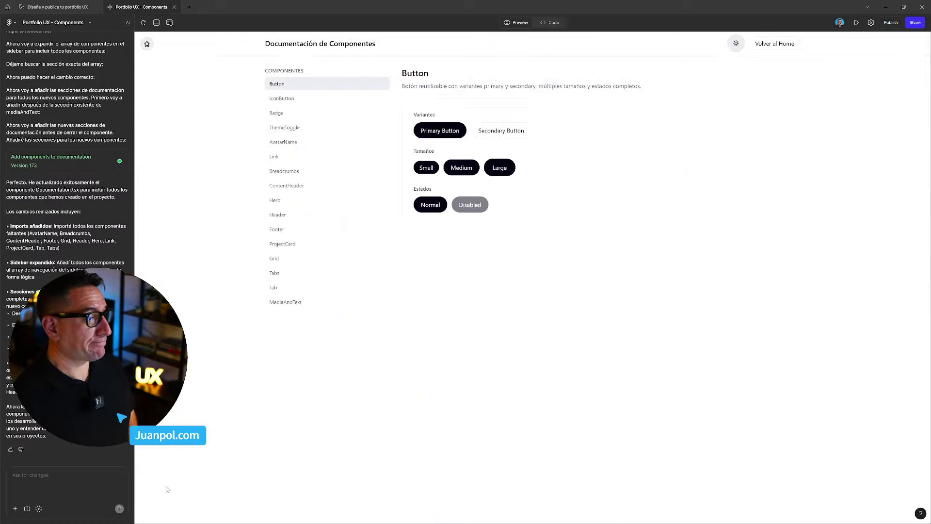
pyautogui.click(321, 100)
pyautogui.click(318, 112)
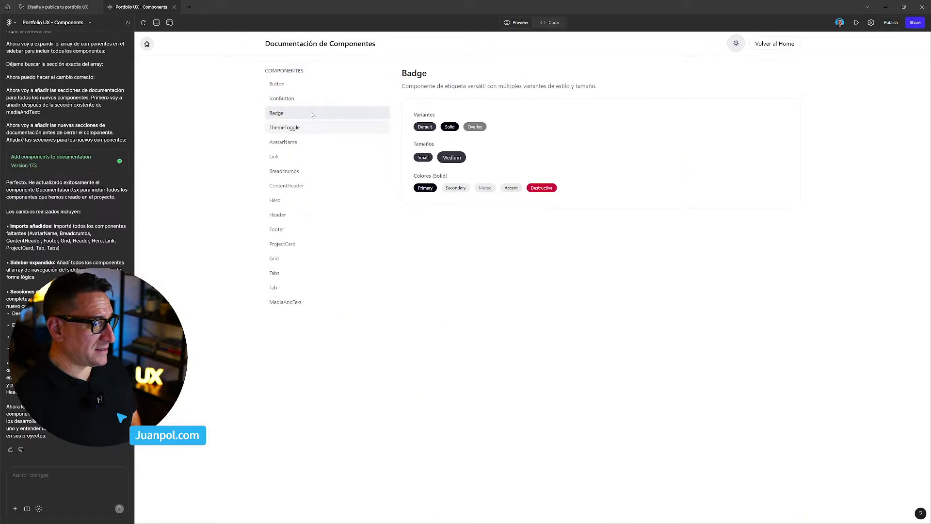
pyautogui.click(291, 99)
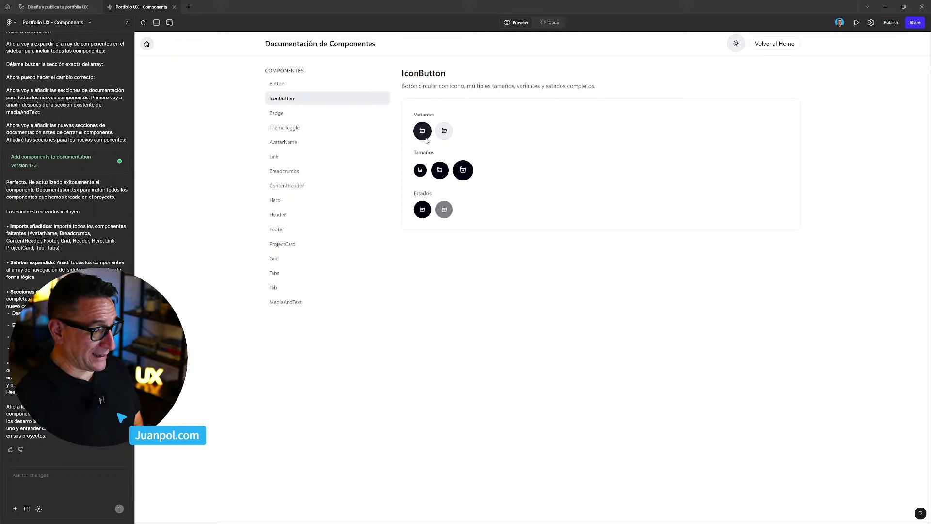
pyautogui.click(148, 45)
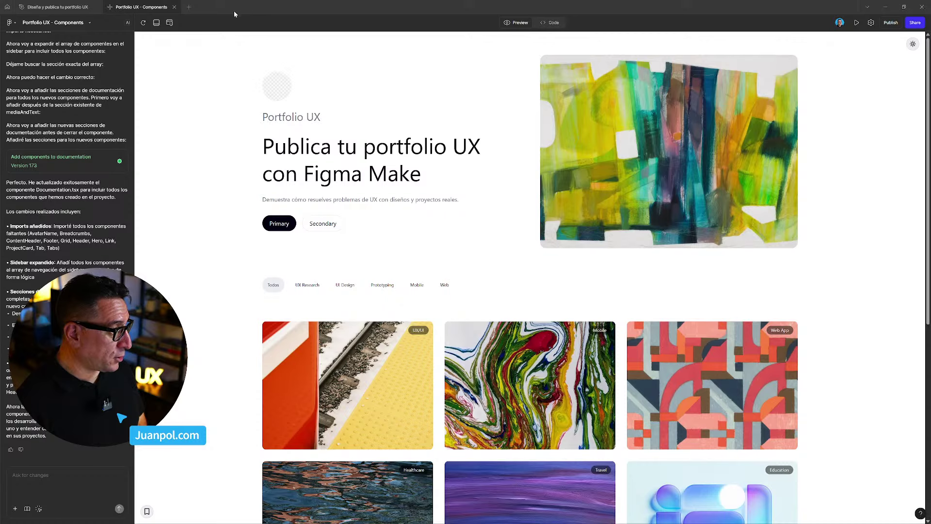
# Open the generic portfolio page in the responsive preview and compare its layout at widths of 1807 and 567
pyautogui.click(171, 22)
pyautogui.moveTo(223, 274); pyautogui.dragTo(205, 263)
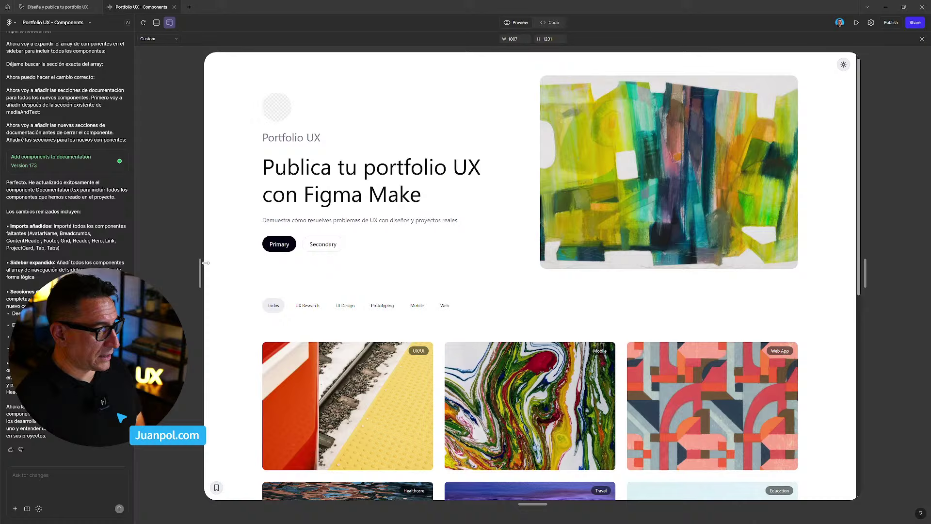
pyautogui.click(337, 249)
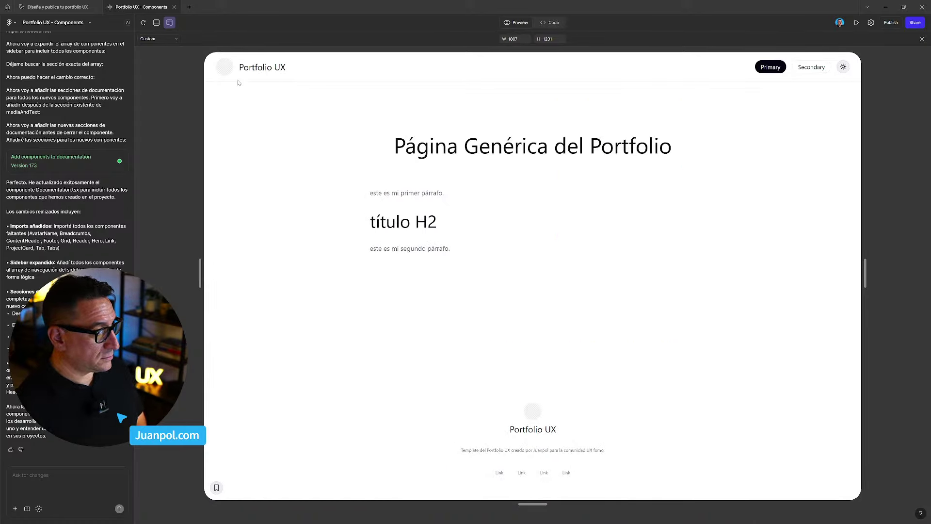
pyautogui.moveTo(200, 287); pyautogui.dragTo(430, 308)
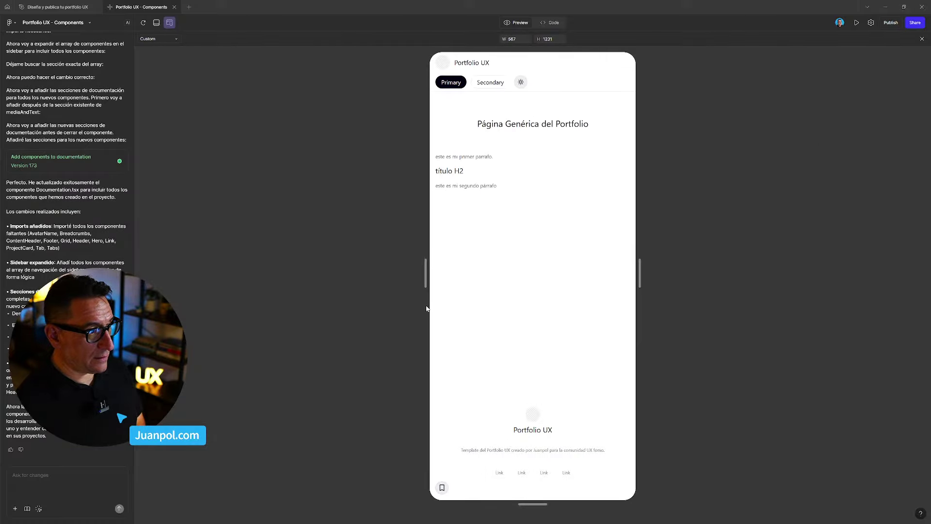
# Open the first project from the home page at mobile width and review its article from header to footer
pyautogui.click(445, 64)
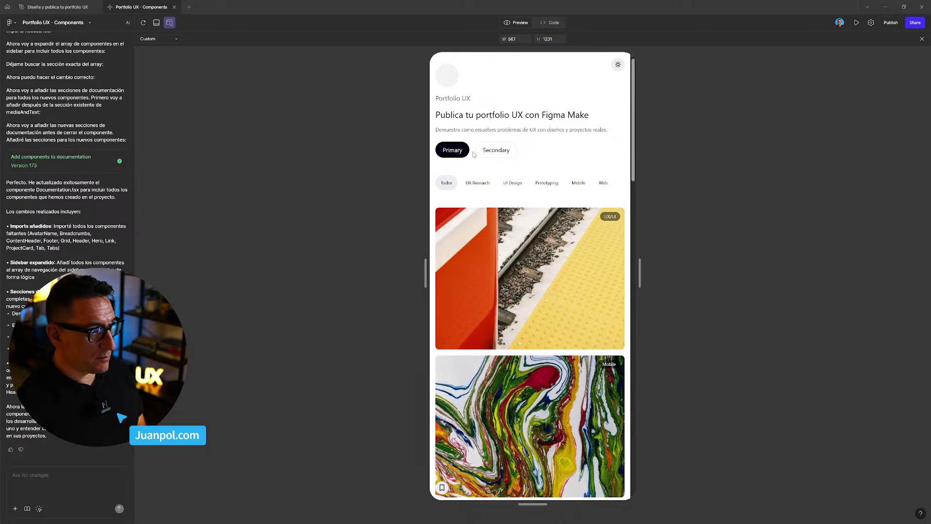
pyautogui.click(484, 244)
pyautogui.scroll(-3, 483, 244)
pyautogui.scroll(-10, 484, 244)
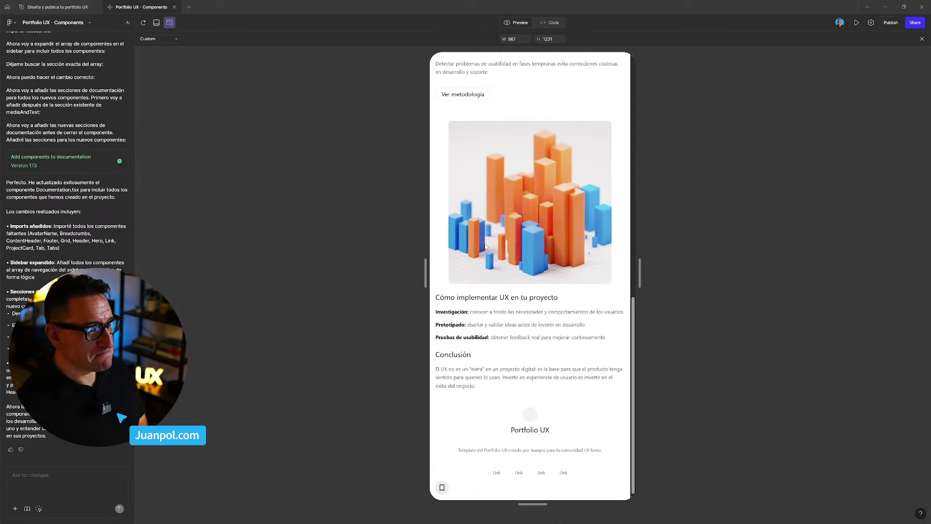
pyautogui.scroll(15, 485, 245)
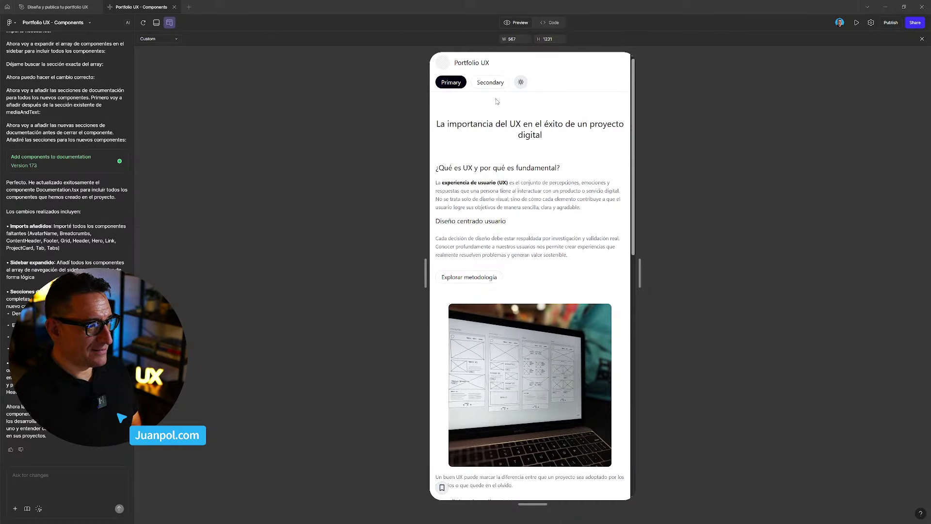
# Return to the home page, widen the responsive preview to 1725, and go back to the full preview
pyautogui.click(444, 64)
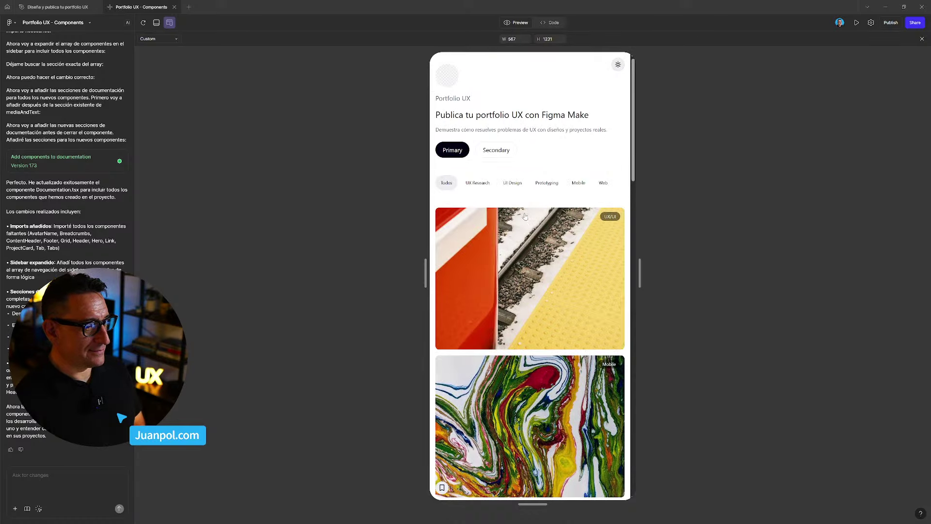
pyautogui.moveTo(647, 284); pyautogui.dragTo(853, 299)
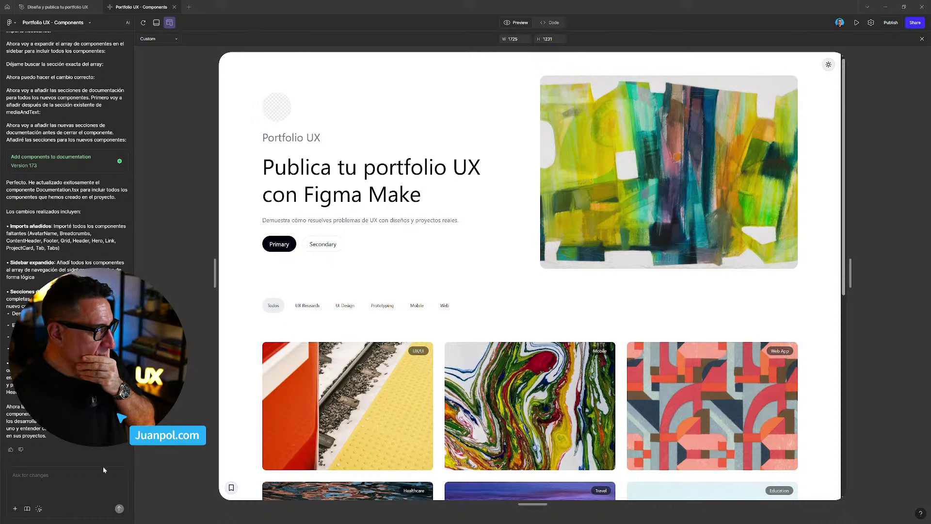
pyautogui.click(170, 22)
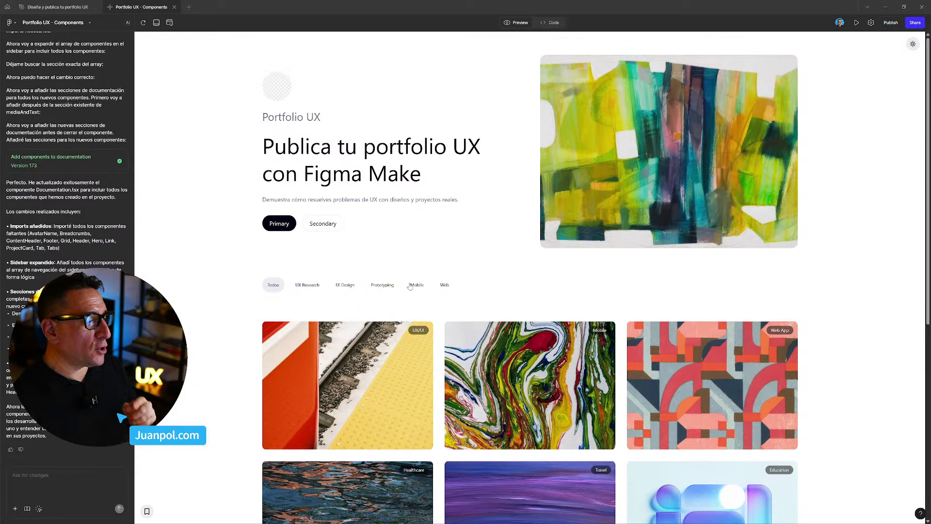
# Read the article "La importancia del UX en el éxito de un proyecto digital" at desktop width, highlighting its headings and key text
pyautogui.click(285, 222)
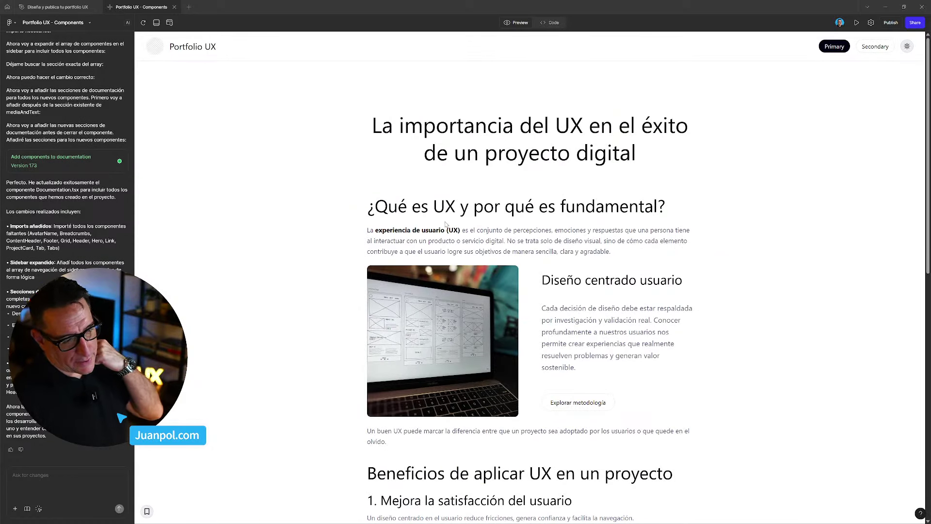
pyautogui.moveTo(375, 206); pyautogui.dragTo(555, 221)
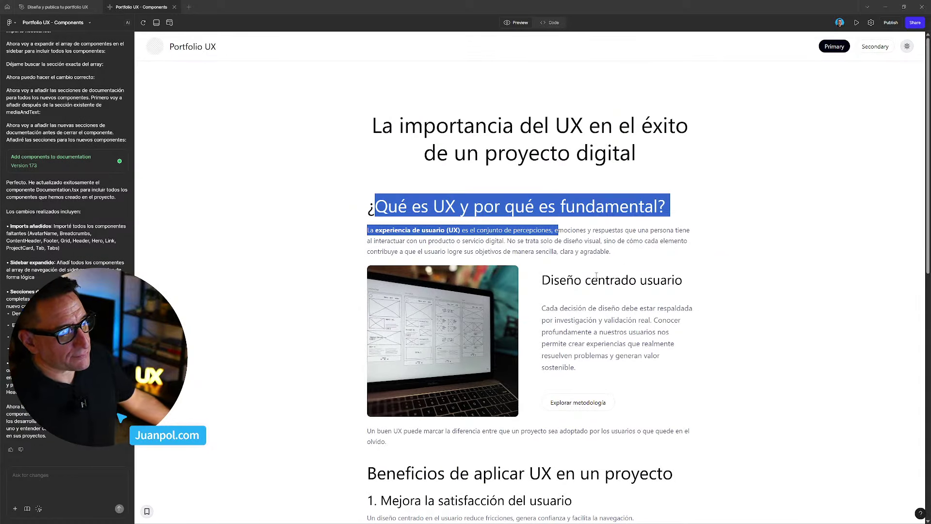
pyautogui.moveTo(541, 276); pyautogui.dragTo(620, 280)
pyautogui.scroll(-7, 388, 405)
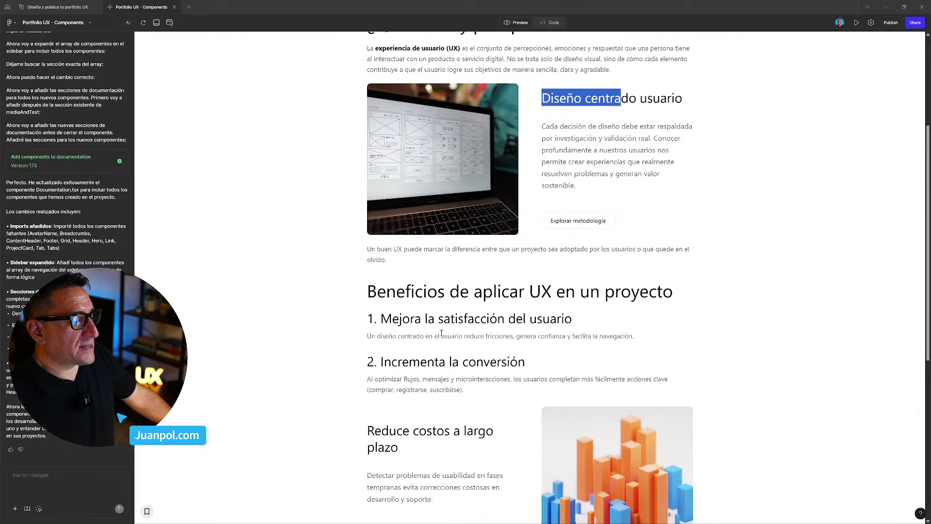
pyautogui.scroll(-4, 388, 405)
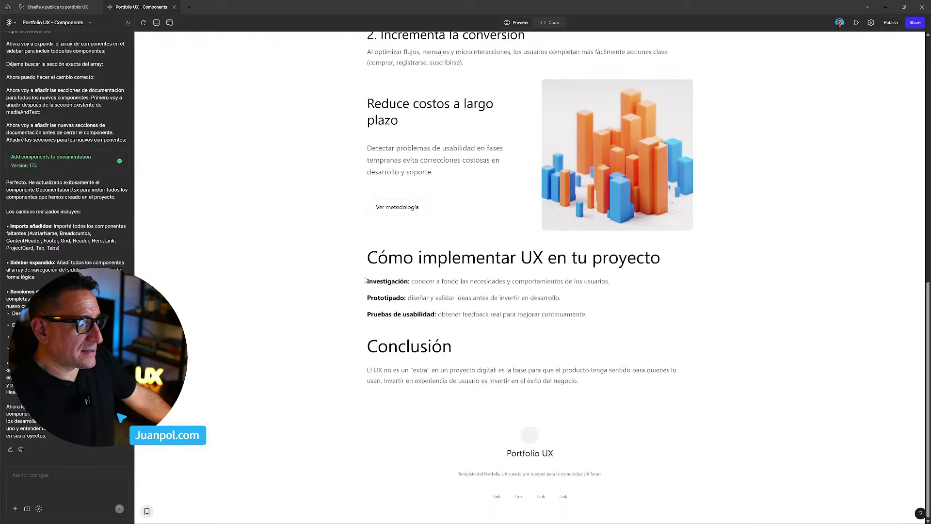
pyautogui.moveTo(365, 280); pyautogui.dragTo(508, 315)
pyautogui.click(513, 314)
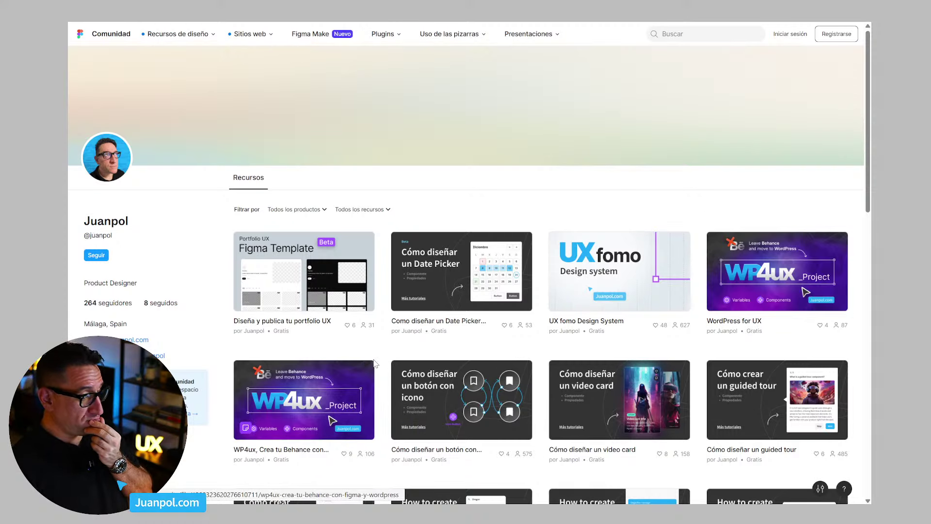
# Open the "Diseña y publica tu portfolio UX" template from the Figma Community profile and read its usage licence
pyautogui.scroll(-2, 371, 364)
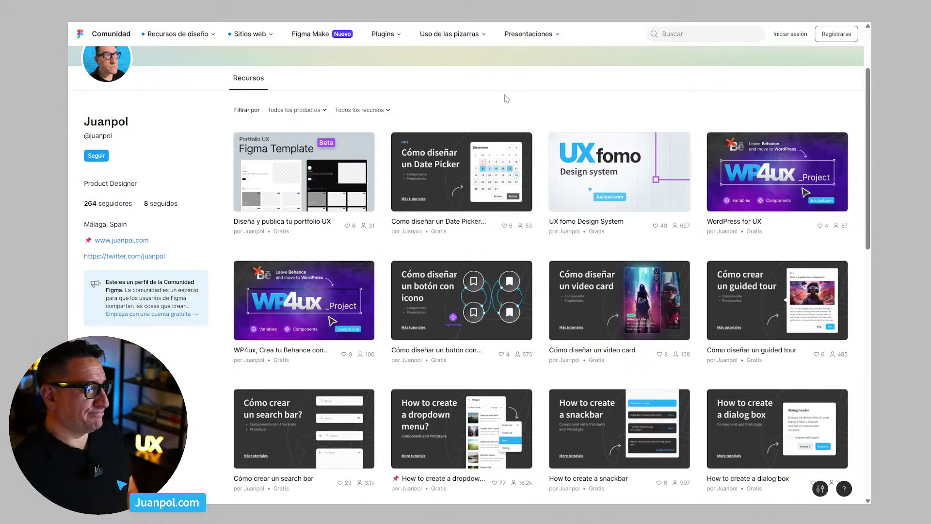
pyautogui.click(299, 196)
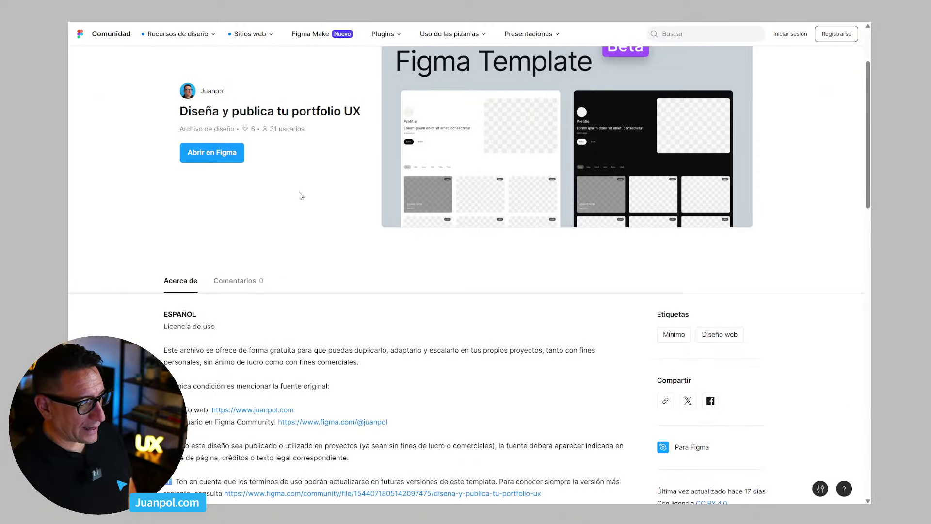
pyautogui.scroll(-4, 328, 214)
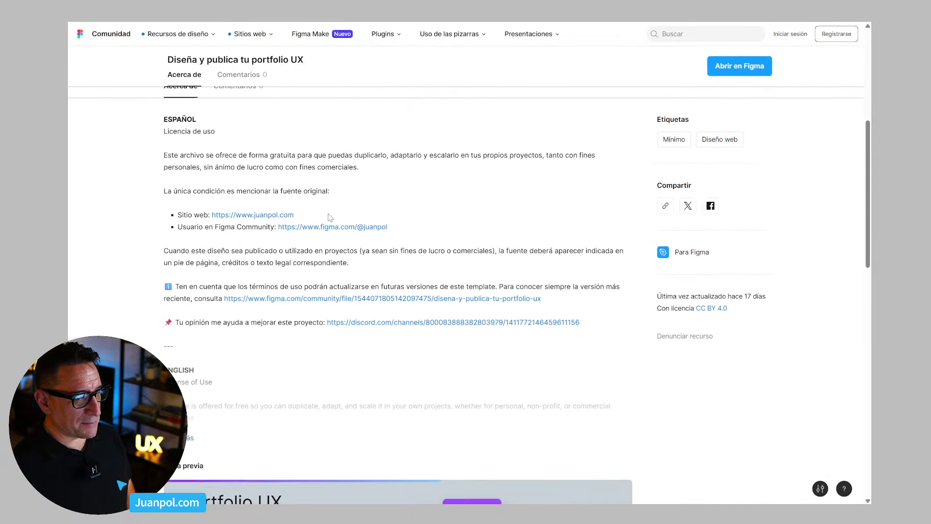
pyautogui.scroll(-4, 329, 216)
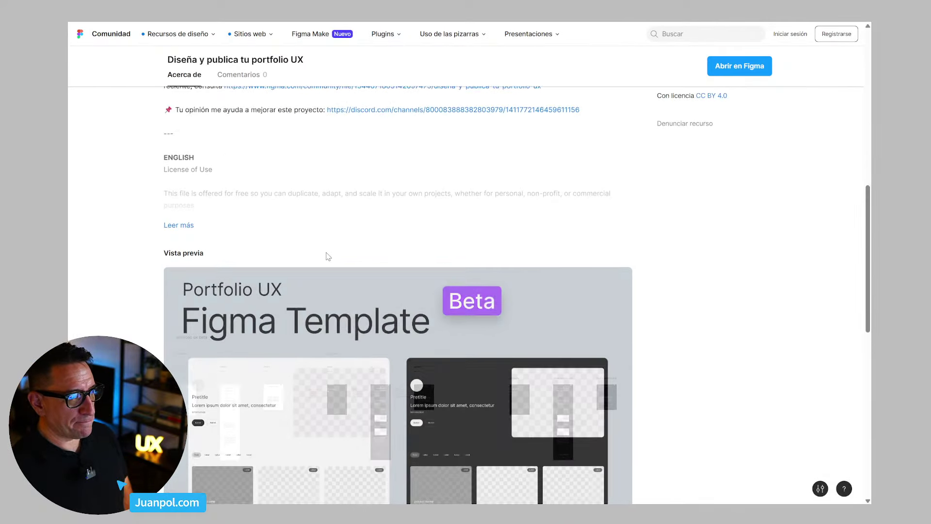
pyautogui.scroll(6, 328, 257)
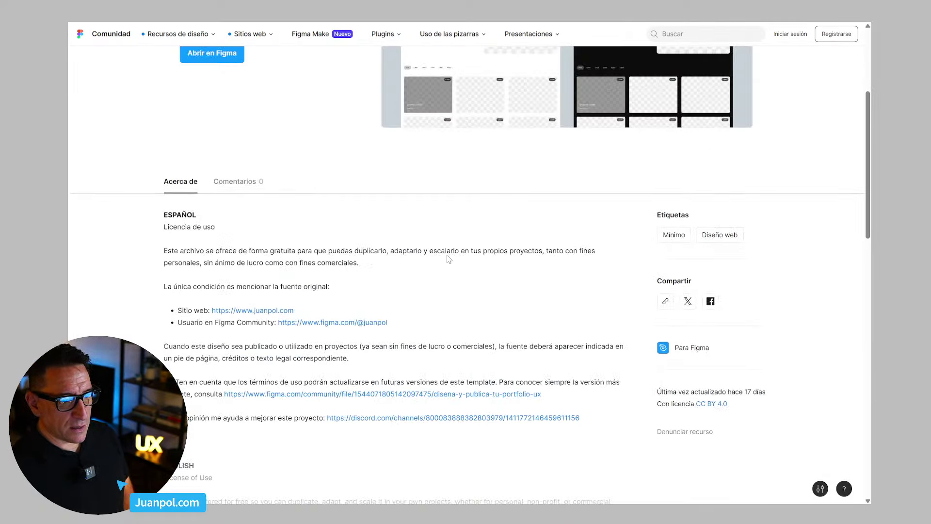
# Copy the template's share link and examine the design preview on its community page
pyautogui.click(667, 302)
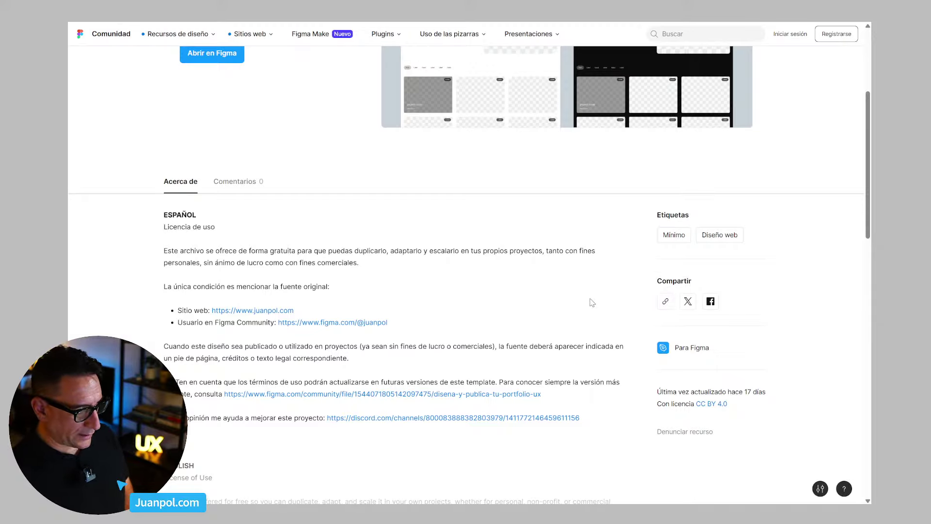
pyautogui.scroll(-2, 592, 303)
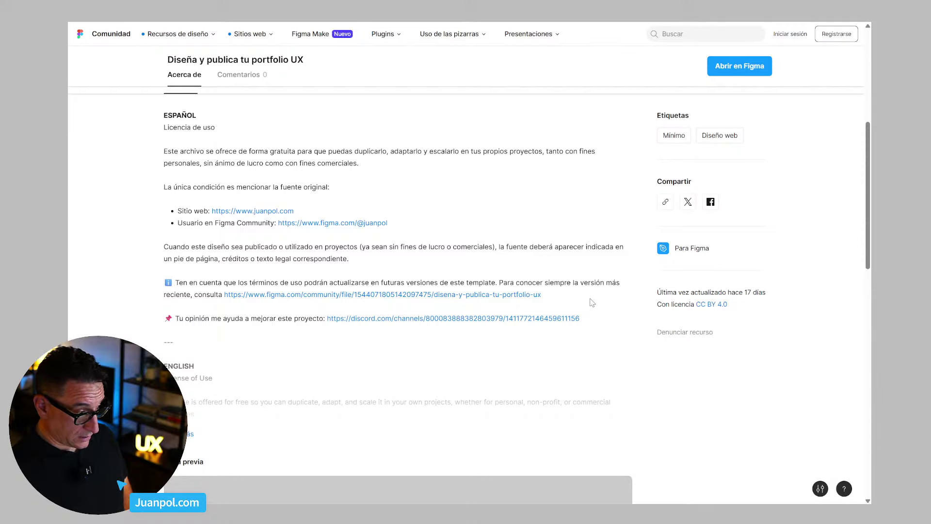
pyautogui.scroll(-5, 592, 303)
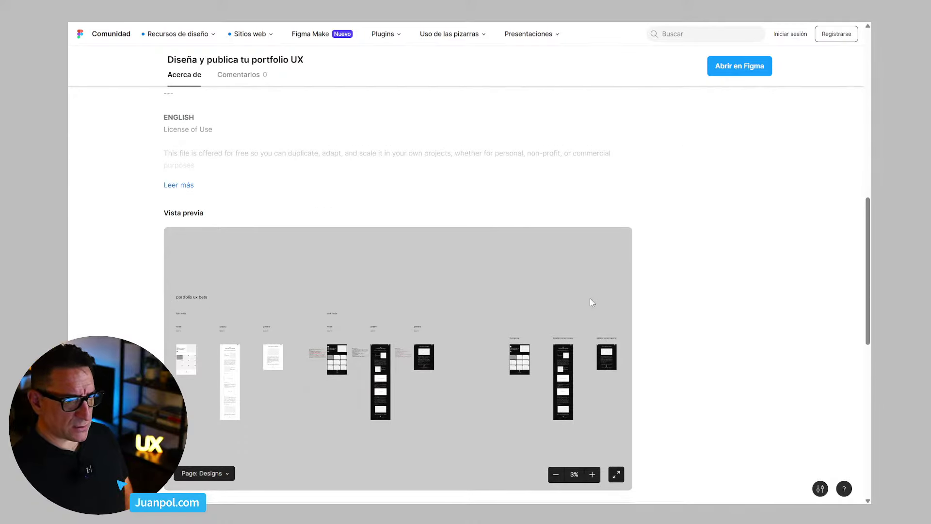
# Expand and read the template's full usage licence, and review the design preview and the creator's other files on the community page
pyautogui.scroll(8, 590, 302)
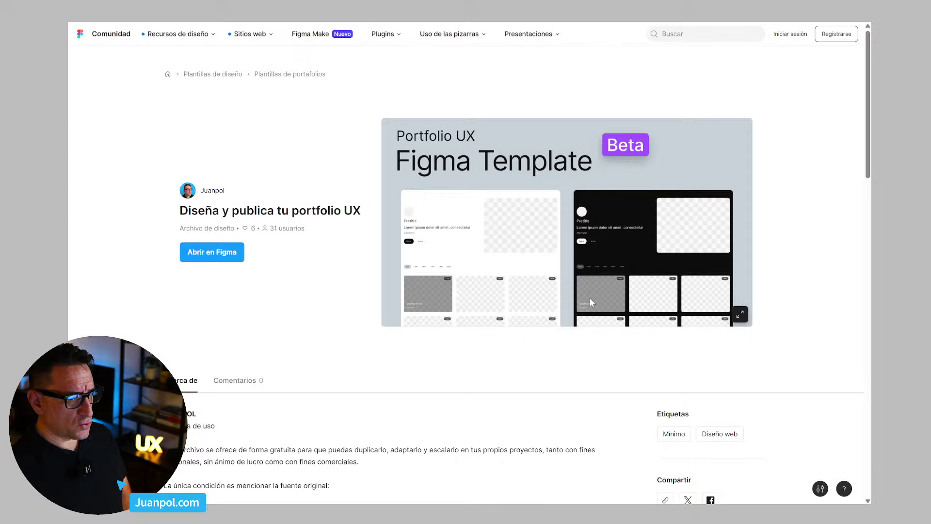
pyautogui.scroll(-4, 655, 388)
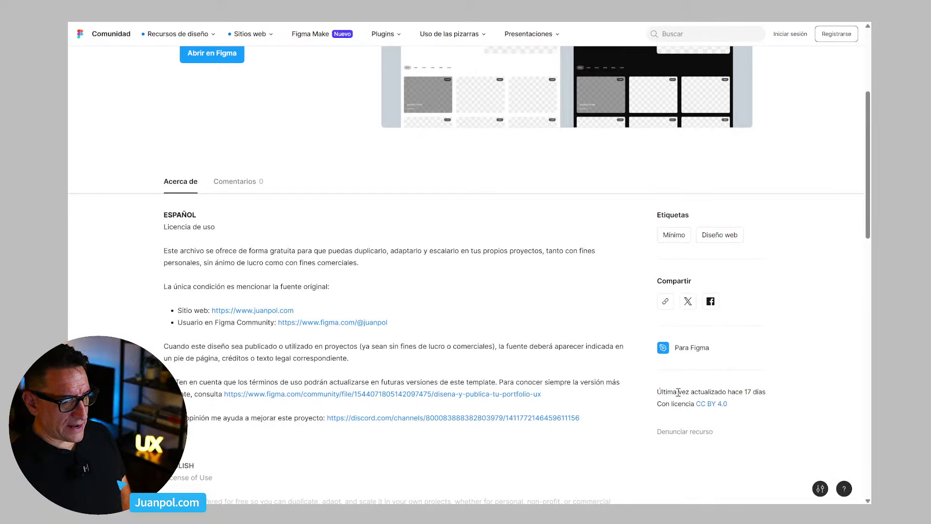
pyautogui.scroll(-3, 610, 429)
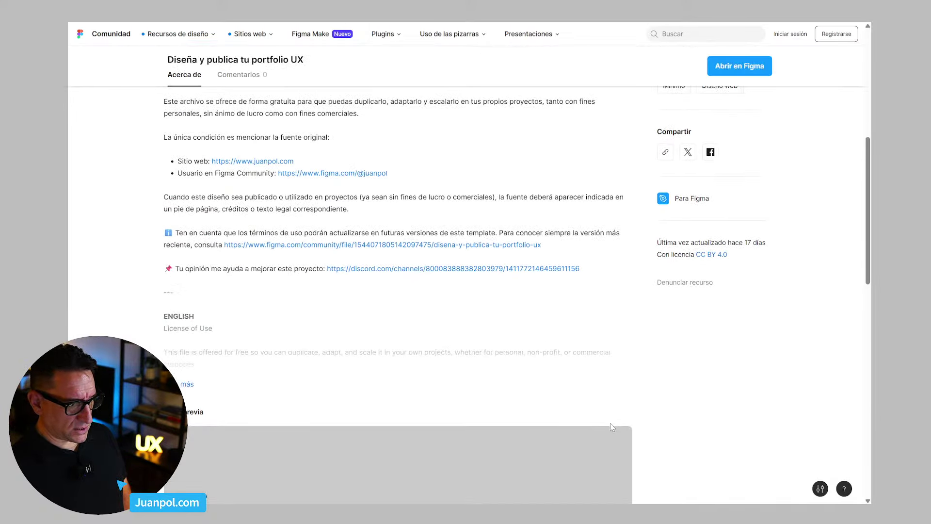
pyautogui.click(185, 384)
pyautogui.scroll(-4, 249, 384)
pyautogui.scroll(-6, 249, 385)
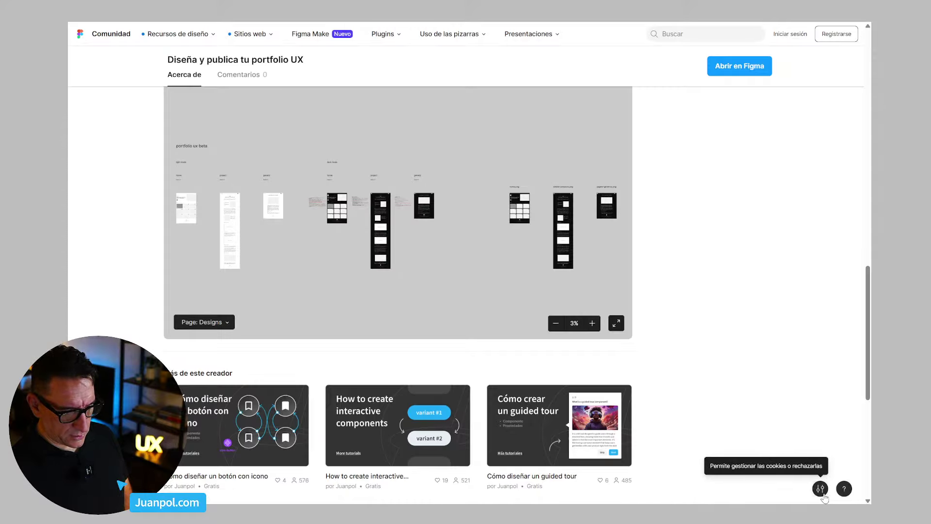
pyautogui.scroll(12, 774, 428)
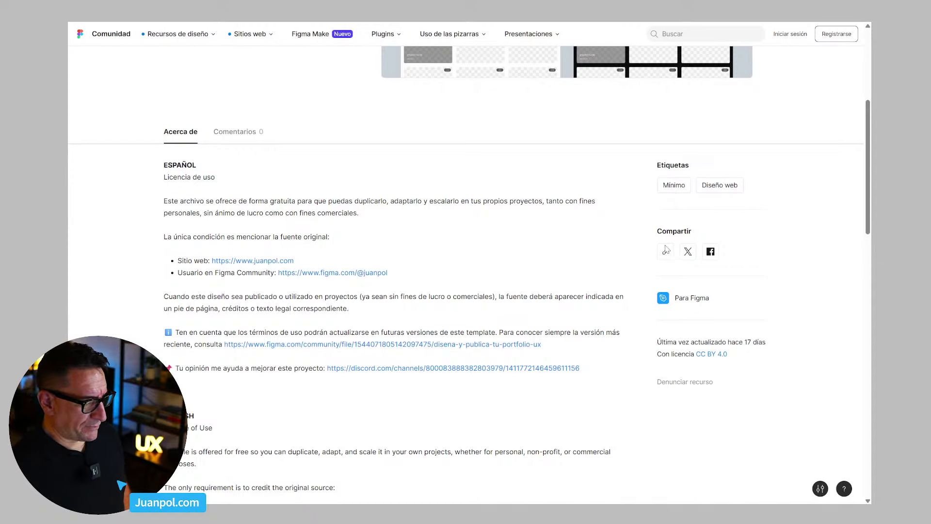
pyautogui.scroll(4, 380, 221)
# Switch to Markdown Live Preview, replace the old note with the 560 × 315 YouTube iframe embed code, and cut that code for reuse
pyautogui.moveTo(435, 197)
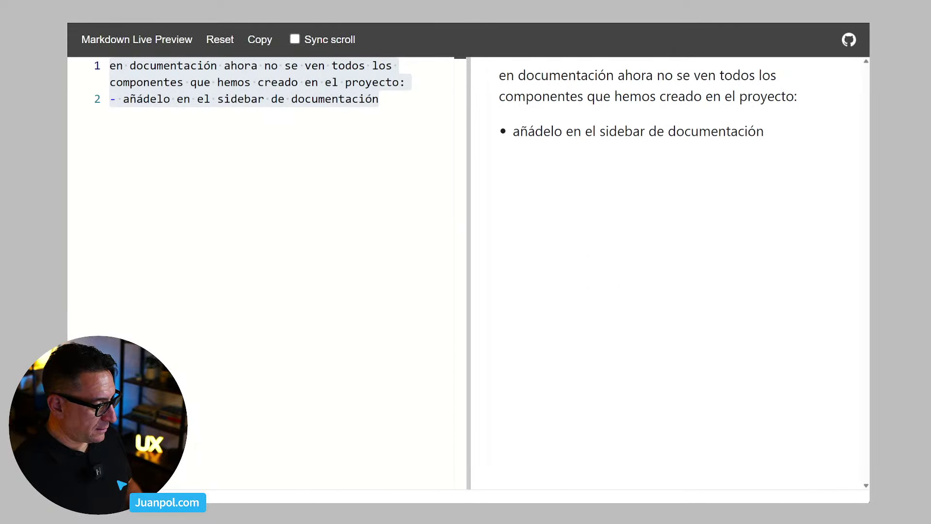
pyautogui.moveTo(380, 98); pyautogui.dragTo(110, 65)
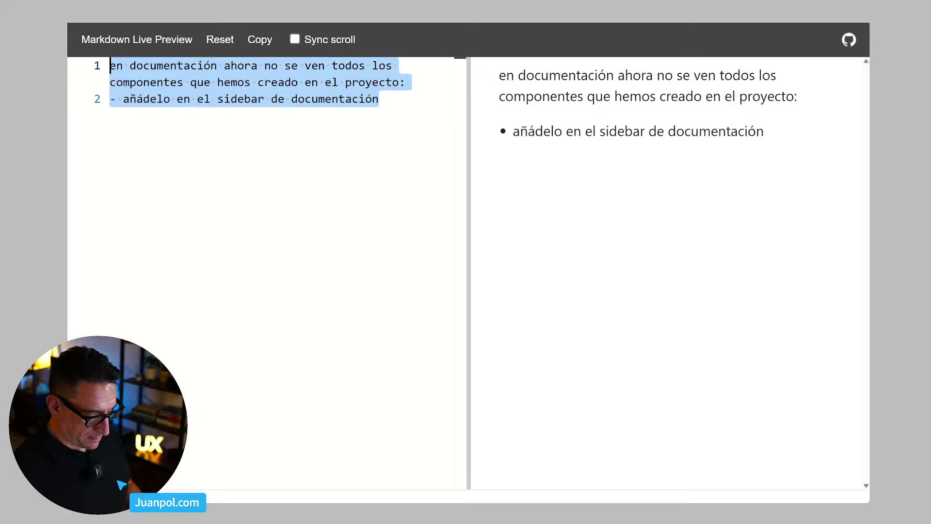
pyautogui.press('BackSpace')
pyautogui.write('<iframe width="560" height="315" src="https://www.youtube.com/embed/dYOtdl5RIXM?si=oFB2jYmePa8mDTSu" title="YouTube video player" frameborder="0" allow="accelerometer; autoplay; clipboard-write; encrypted-media; gyroscope; picture-in-picture; web-share" referrerpolicy="strict-origin-when-cross-origin" allowfullscreen></iframe>')
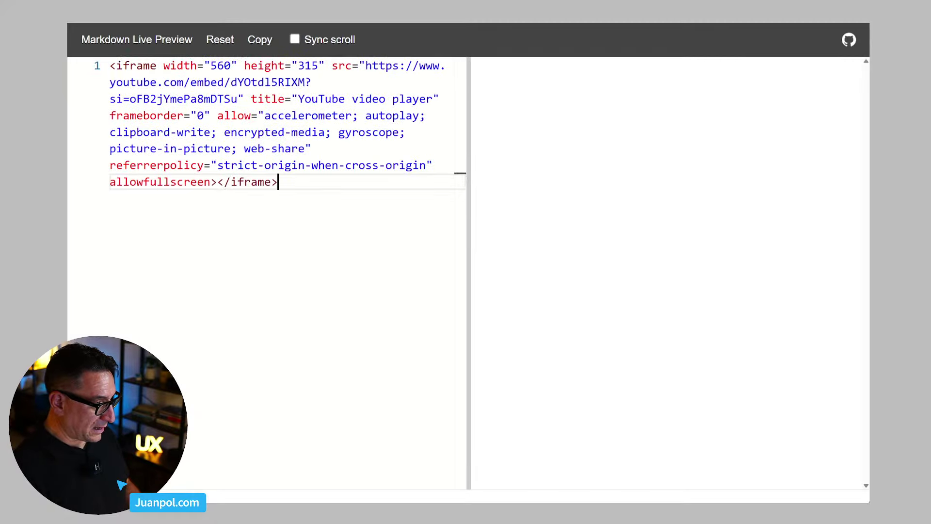
pyautogui.moveTo(302, 208); pyautogui.dragTo(96, 66)
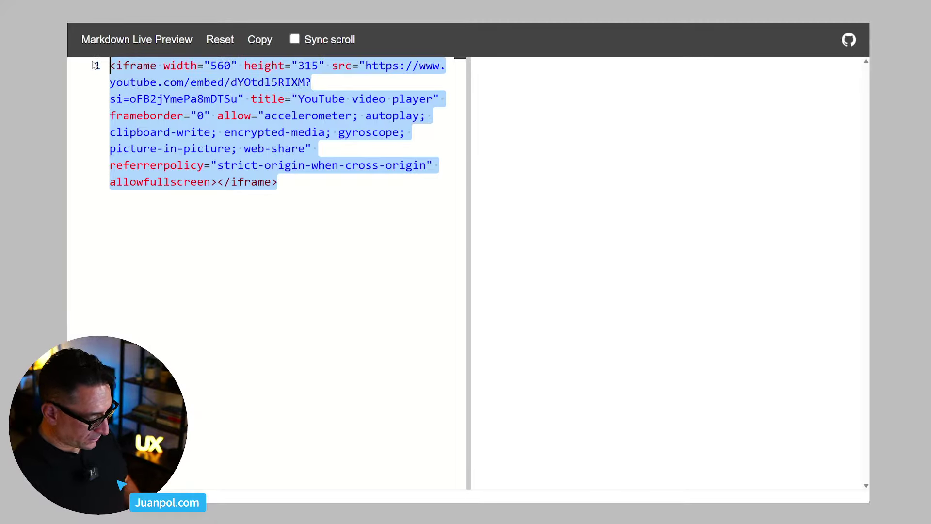
pyautogui.hotkey('ctrl', 'x')
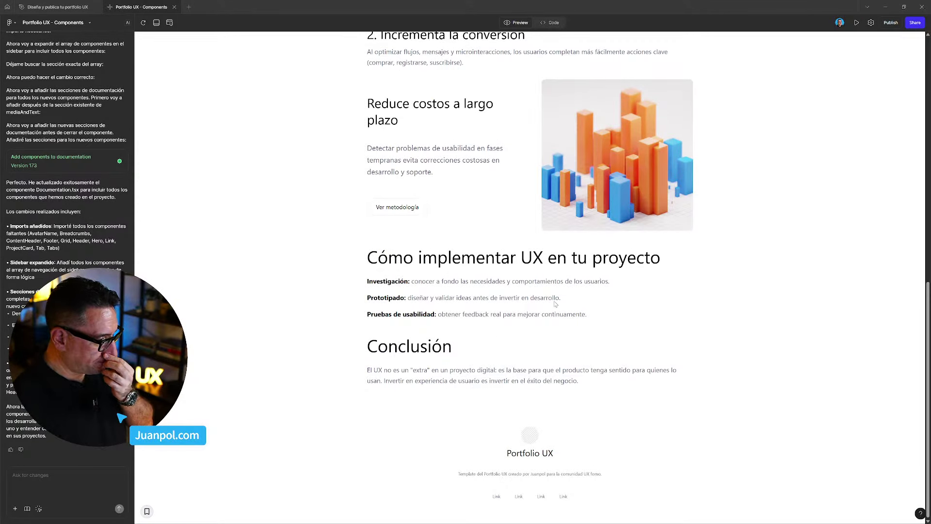
# Switch to Figma Make, review the article's sections down to the end, and highlight the "Conclusión" heading
pyautogui.scroll(6, 569, 233)
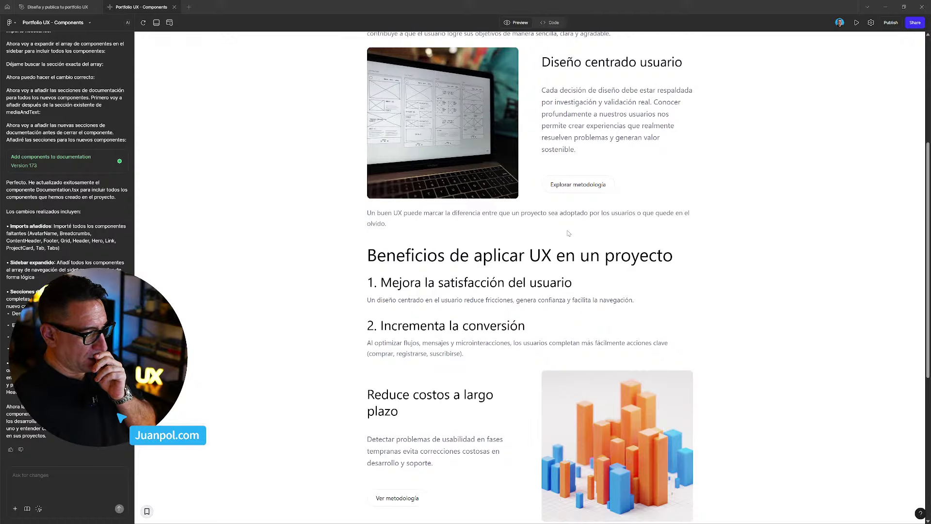
pyautogui.scroll(4, 569, 233)
pyautogui.scroll(-6, 574, 241)
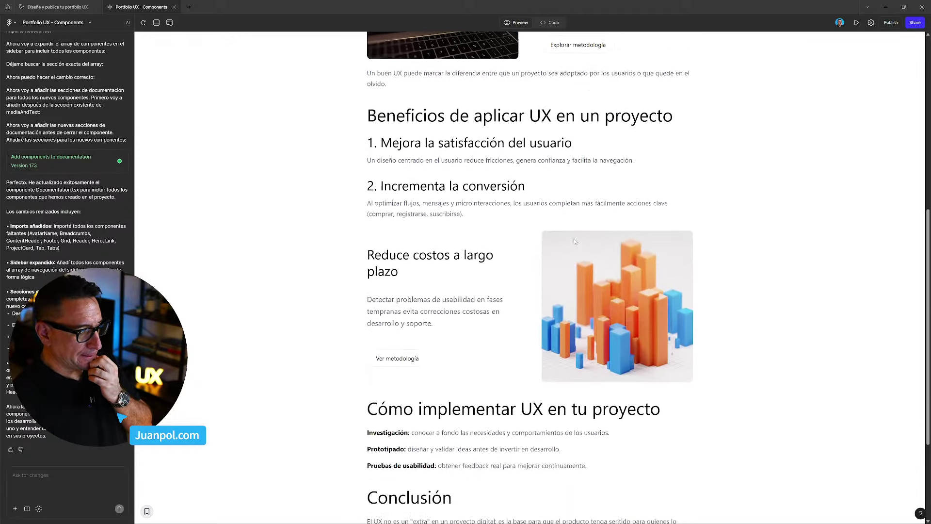
pyautogui.scroll(-3, 575, 241)
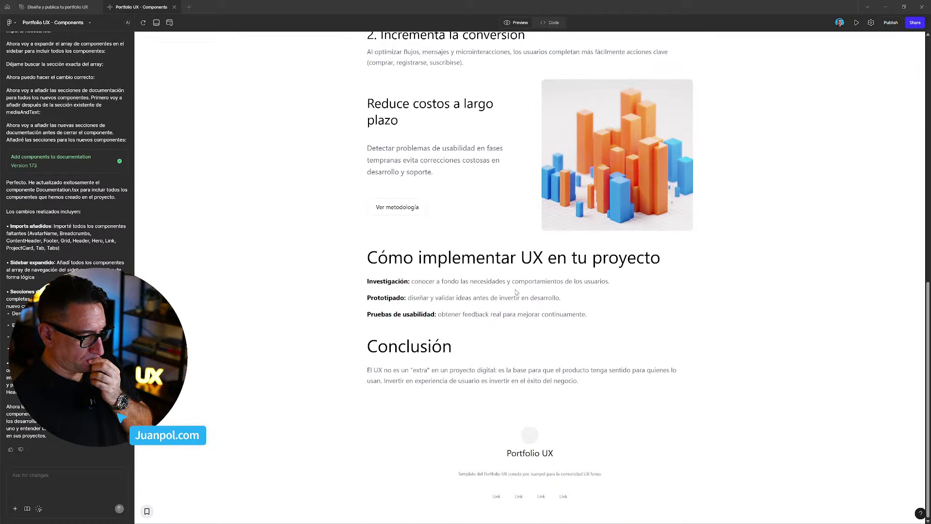
pyautogui.moveTo(458, 349); pyautogui.dragTo(352, 347)
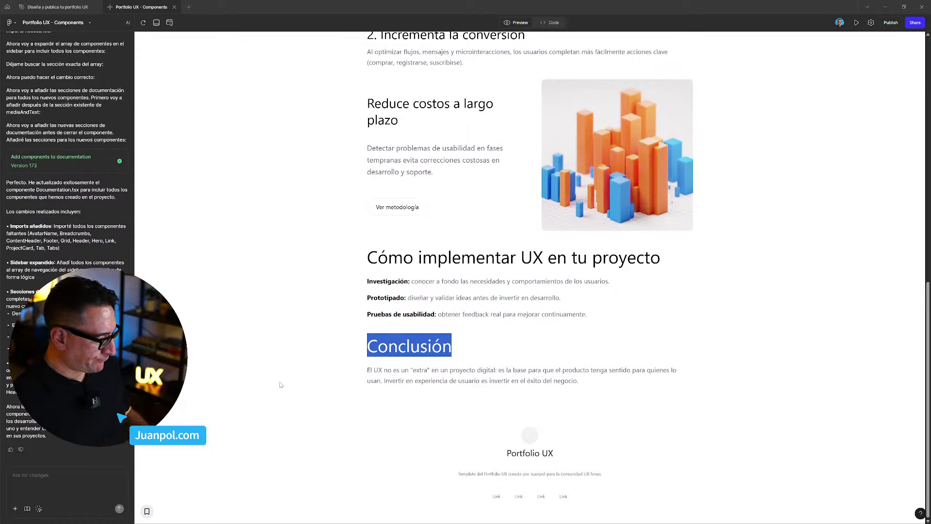
# Draft the AI prompt "introduce este código debajo del H2 "conclusión"" and insert the YouTube iframe embed code below that sentence
pyautogui.click(66, 491)
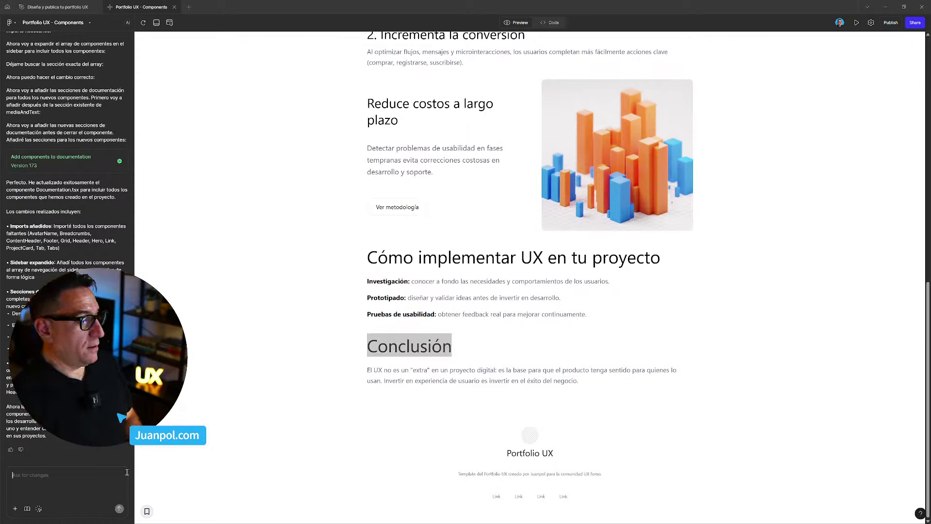
pyautogui.write('introduce')
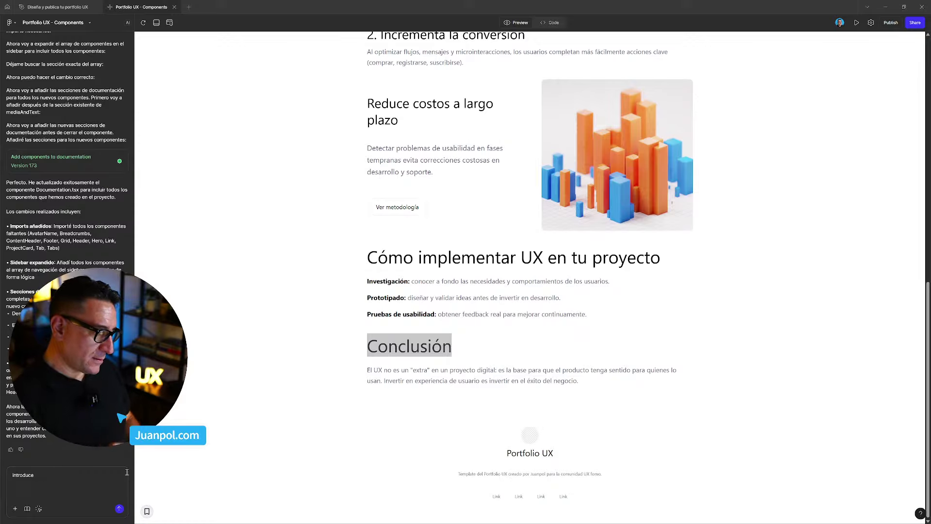
pyautogui.write(' este c')
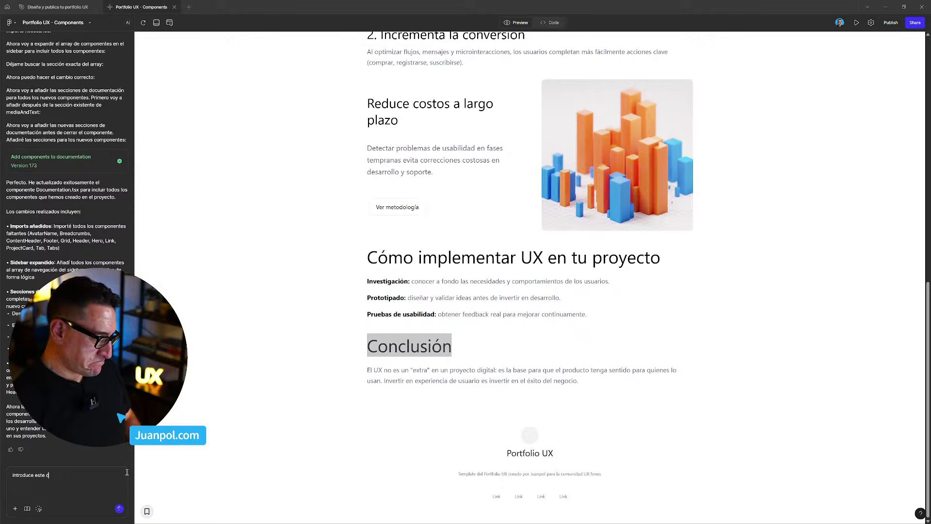
pyautogui.write('ódigo dea')
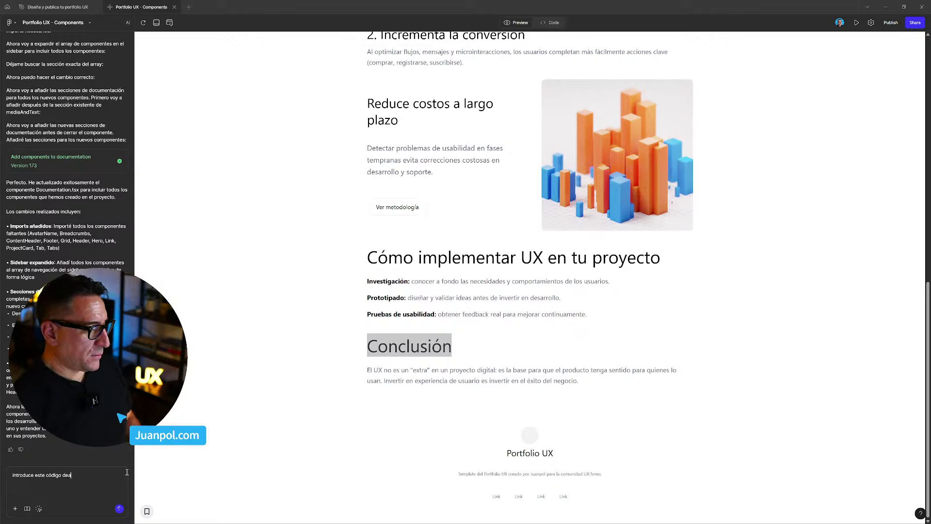
pyautogui.write('ah')
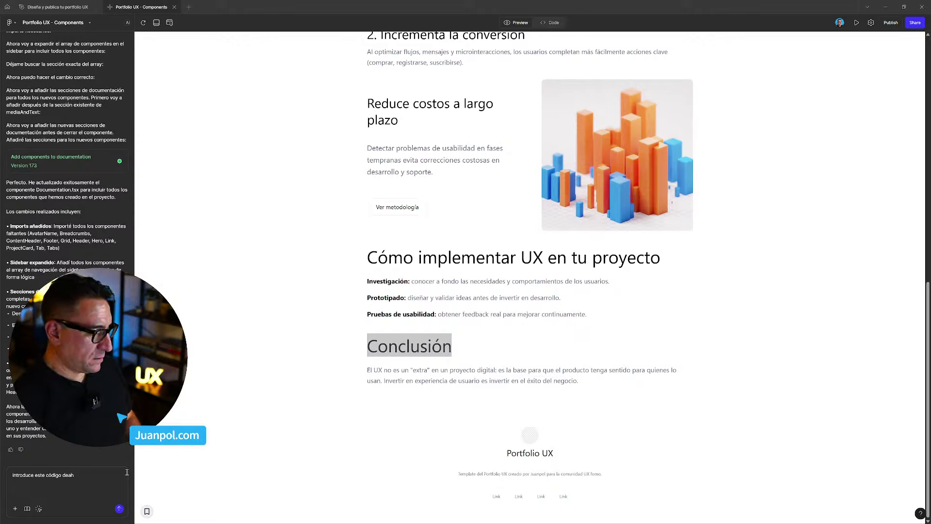
pyautogui.press('BackSpace')
pyautogui.press('BackSpace')
pyautogui.write('bajo del')
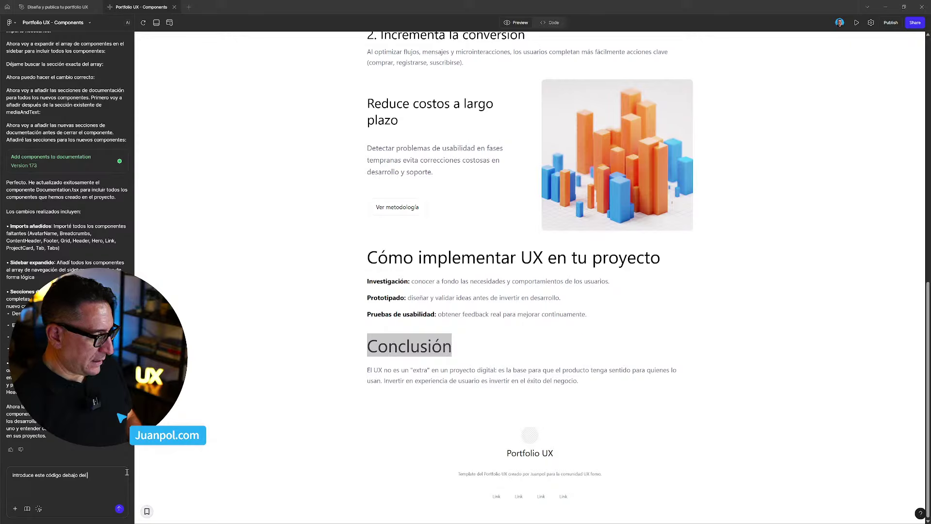
pyautogui.write(' HJ2')
pyautogui.write('2')
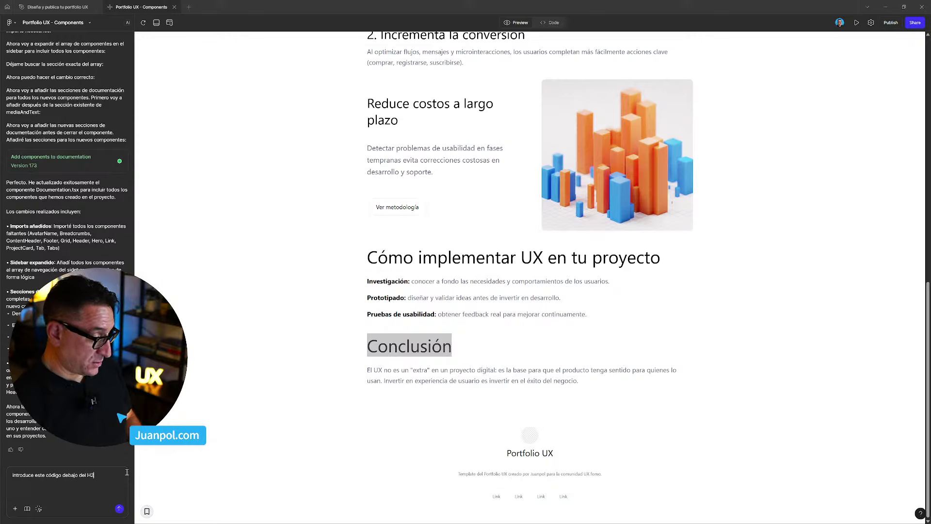
pyautogui.click(39, 508)
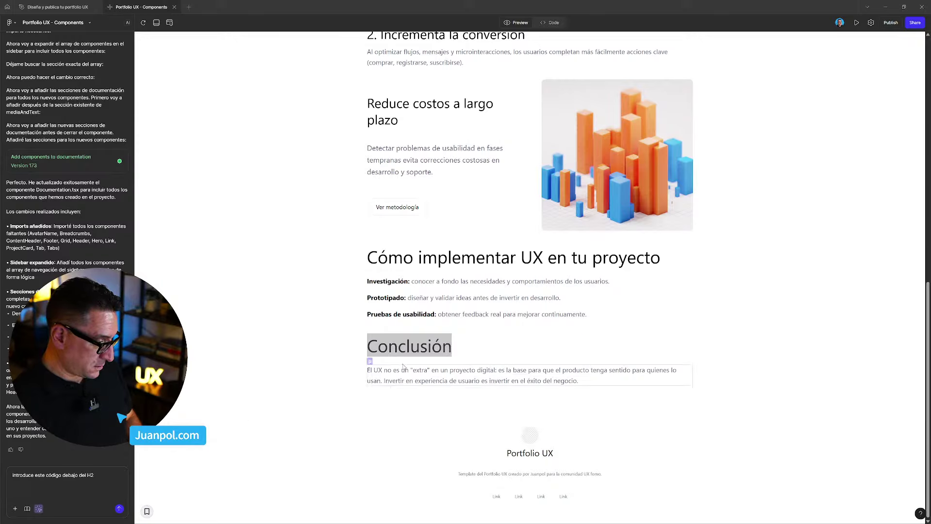
pyautogui.write('"con')
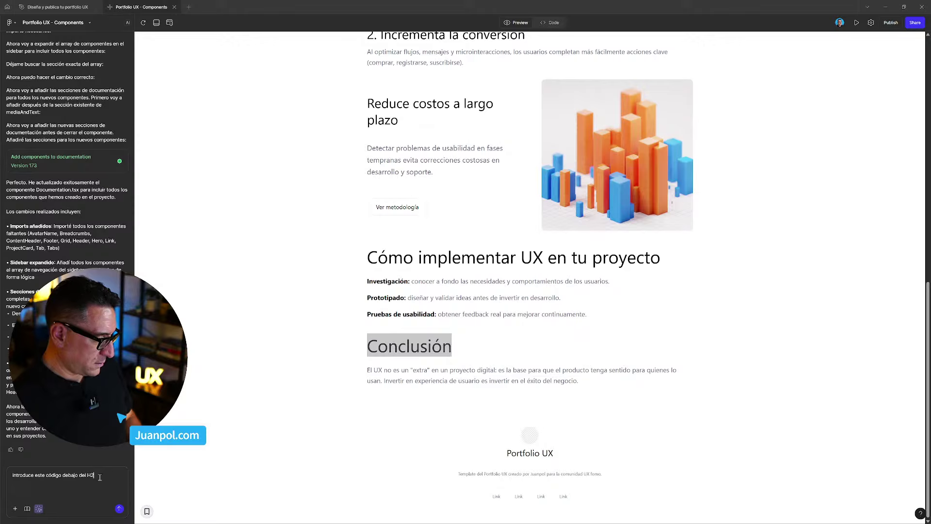
pyautogui.write('clusión"')
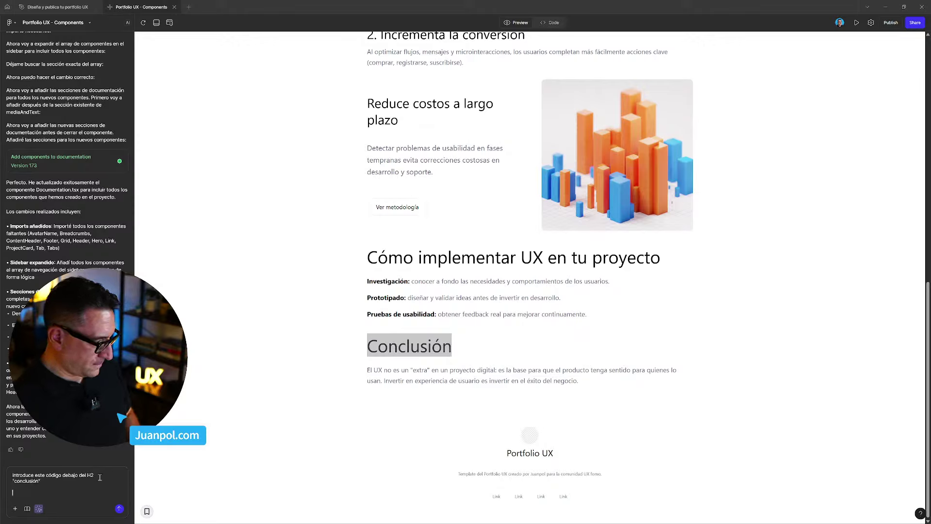
pyautogui.hotkey('ctrl', 'v')
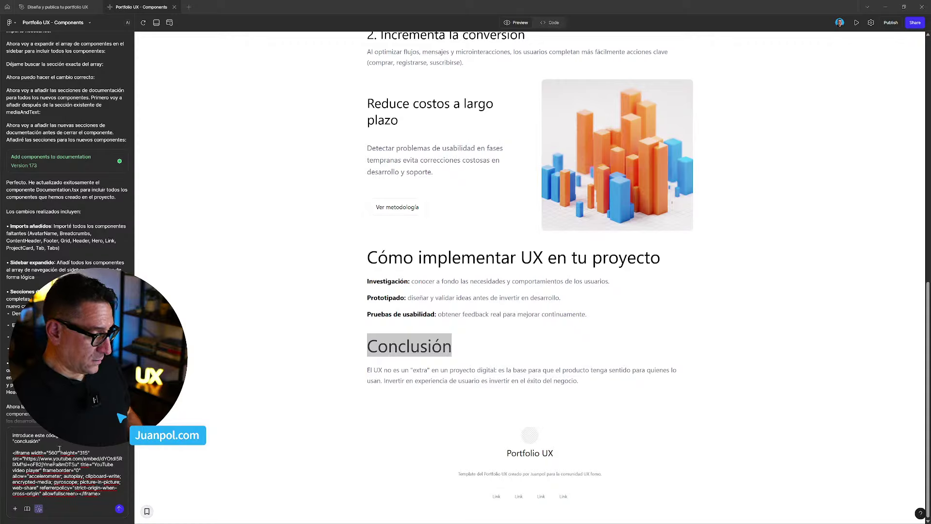
pyautogui.hotkey('shift', 'Return')
pyautogui.hotkey('shift', 'Return')
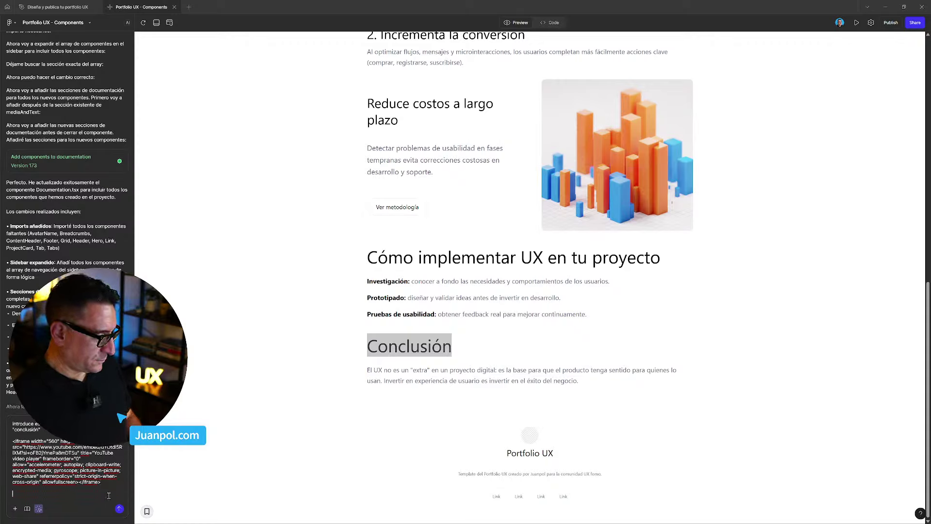
# Add the instruction "haz que funcione correctamente en todos los breakpints" below the embed code and submit the prompt
pyautogui.write('haz que')
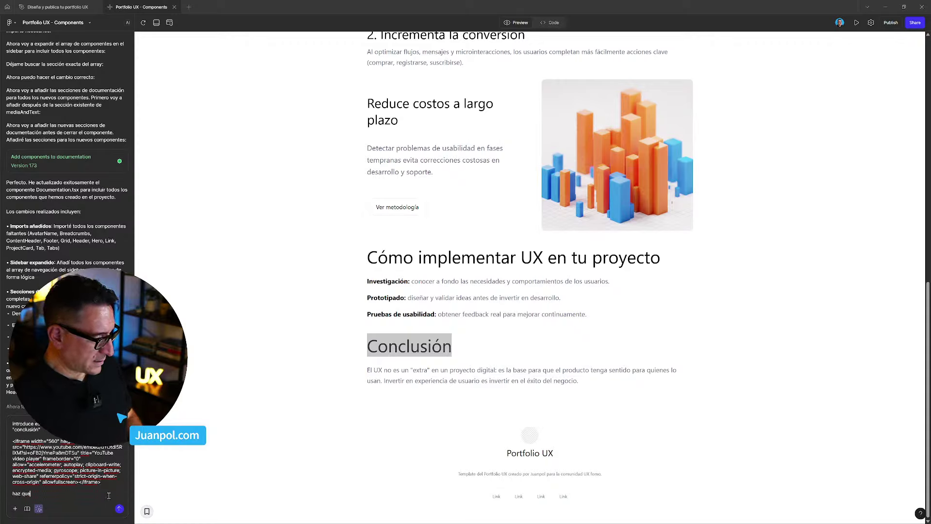
pyautogui.write(' funcione')
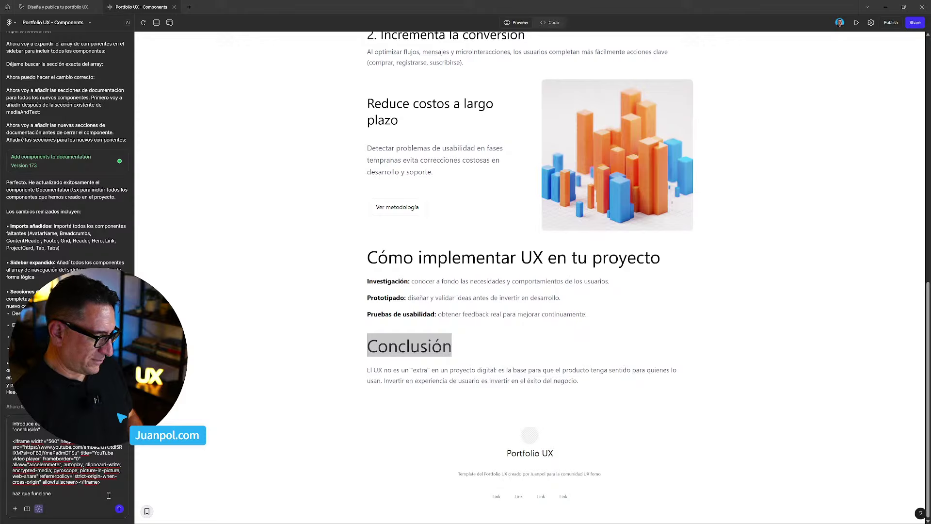
pyautogui.write(' corretamente todo')
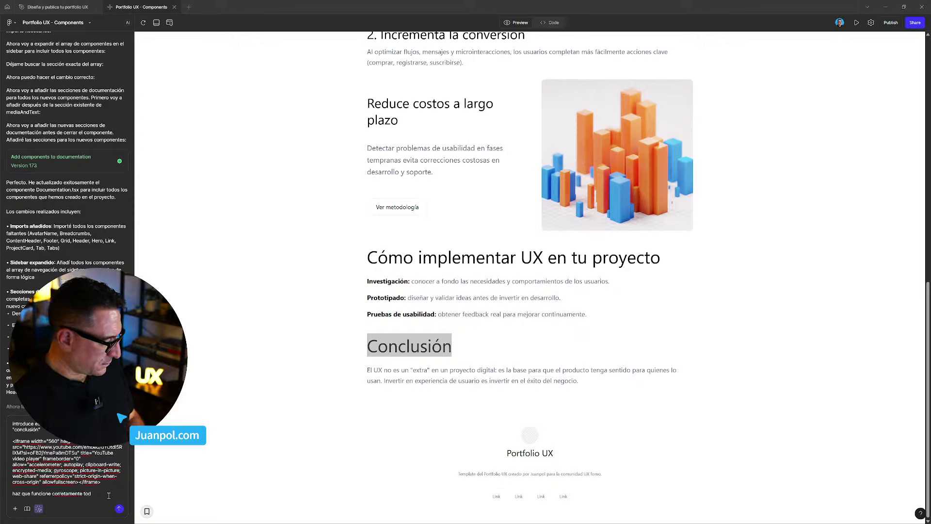
pyautogui.press('BackSpace')
pyautogui.press('BackSpace')
pyautogui.press('BackSpace')
pyautogui.press('BackSpace')
pyautogui.press('BackSpace')
pyautogui.press('BackSpace')
pyautogui.press('BackSpace')
pyautogui.press('BackSpace')
pyautogui.press('BackSpace')
pyautogui.press('BackSpace')
pyautogui.press('BackSpace')
pyautogui.press('BackSpace')
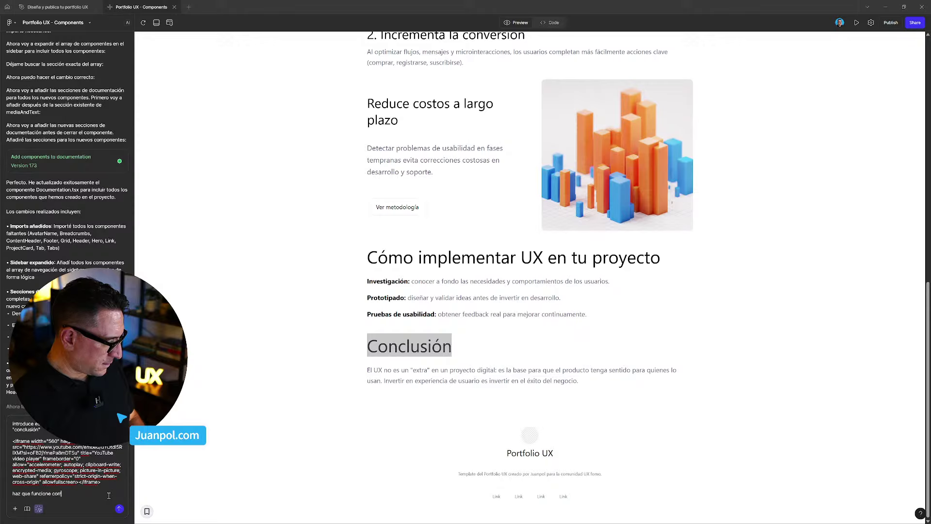
pyautogui.write('ectamente en to')
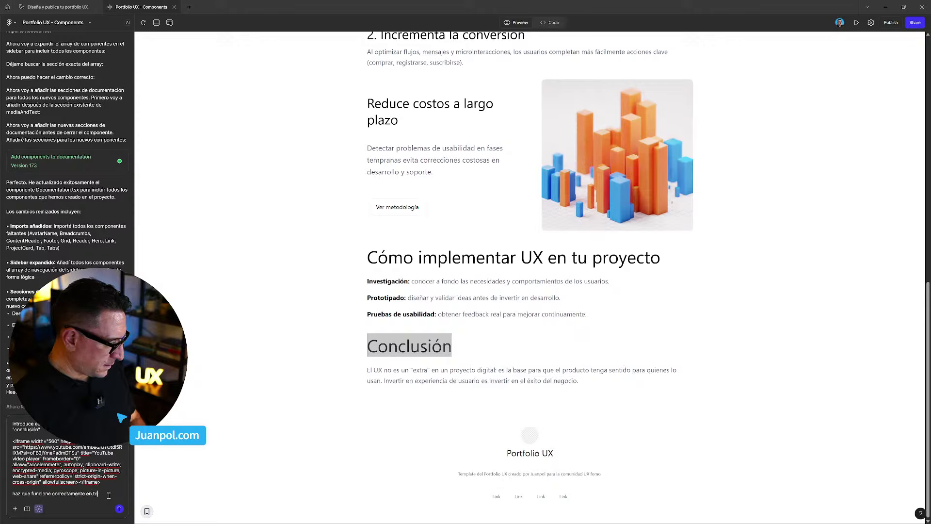
pyautogui.write('dos los brea')
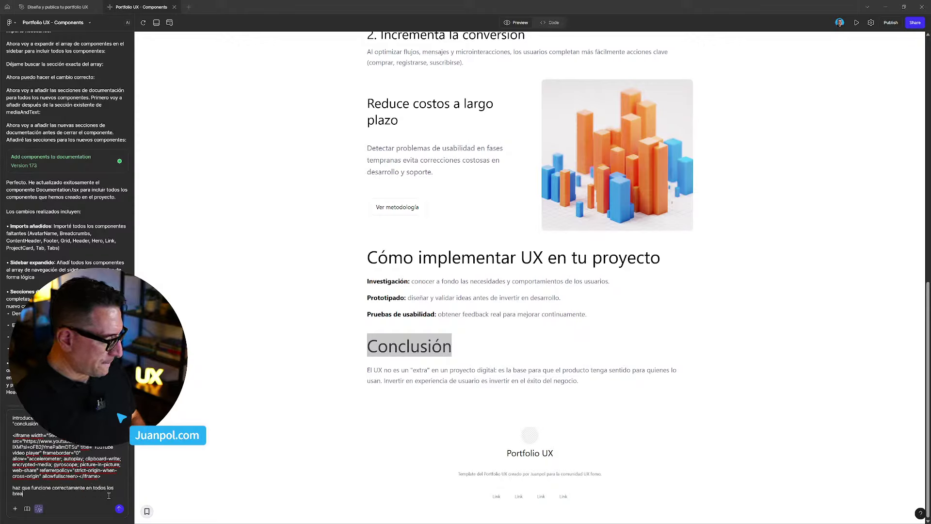
pyautogui.write('kpints')
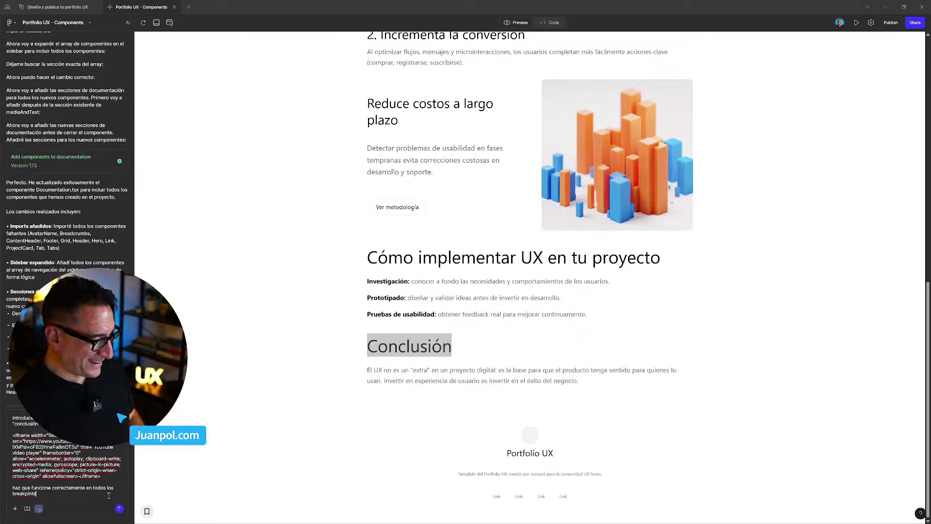
pyautogui.press('Return')
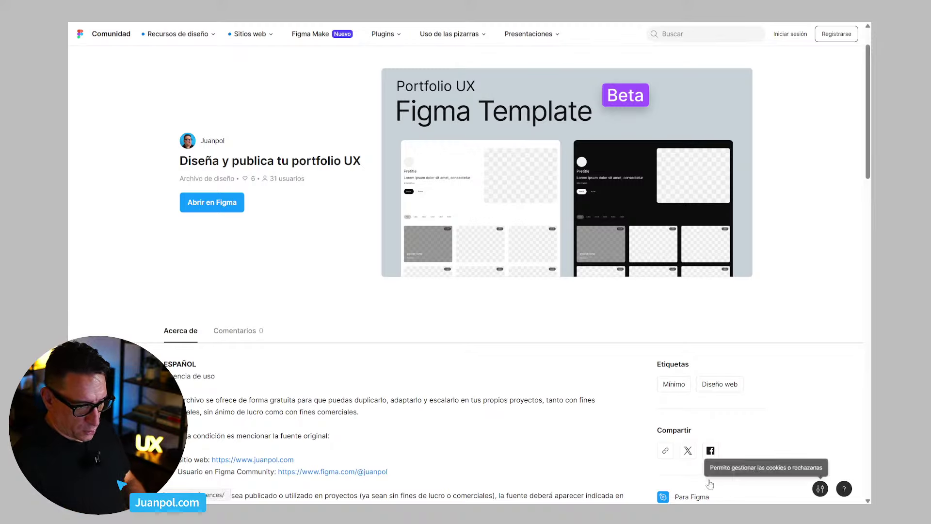
# Switch to the template's Figma Community page and copy its share link
pyautogui.click(665, 452)
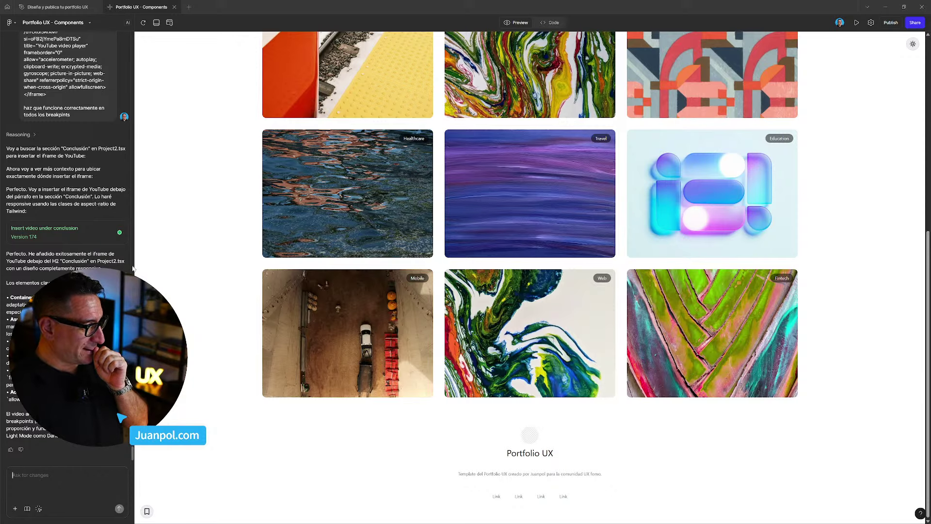
# Open the article from the portfolio's hero and highlight the paragraph under the "Conclusión" heading to check the video's placement
pyautogui.scroll(6, 184, 266)
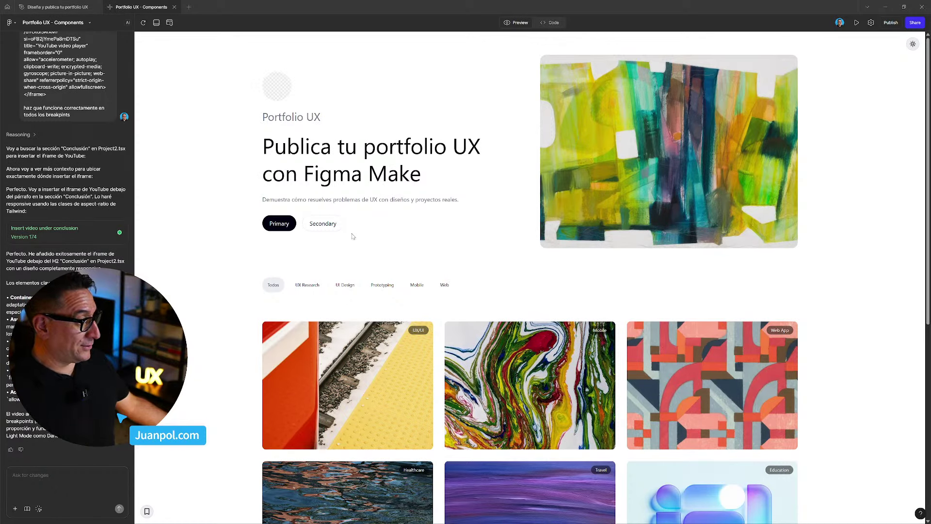
pyautogui.click(284, 223)
pyautogui.scroll(-10, 297, 318)
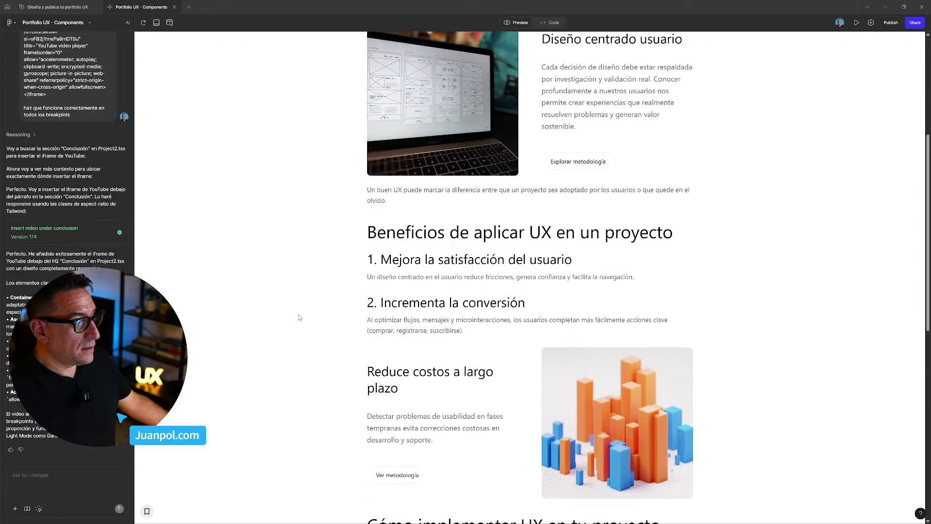
pyautogui.scroll(-3, 299, 317)
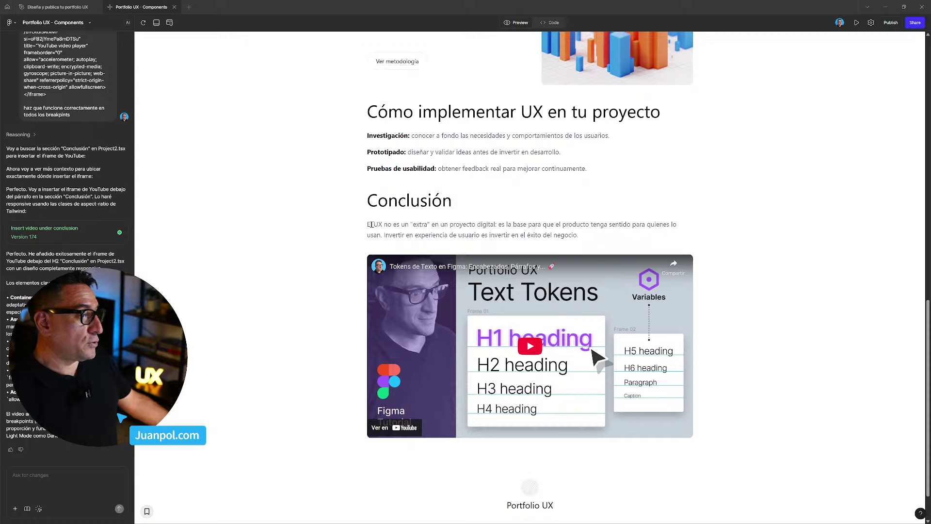
pyautogui.moveTo(371, 225); pyautogui.dragTo(587, 238)
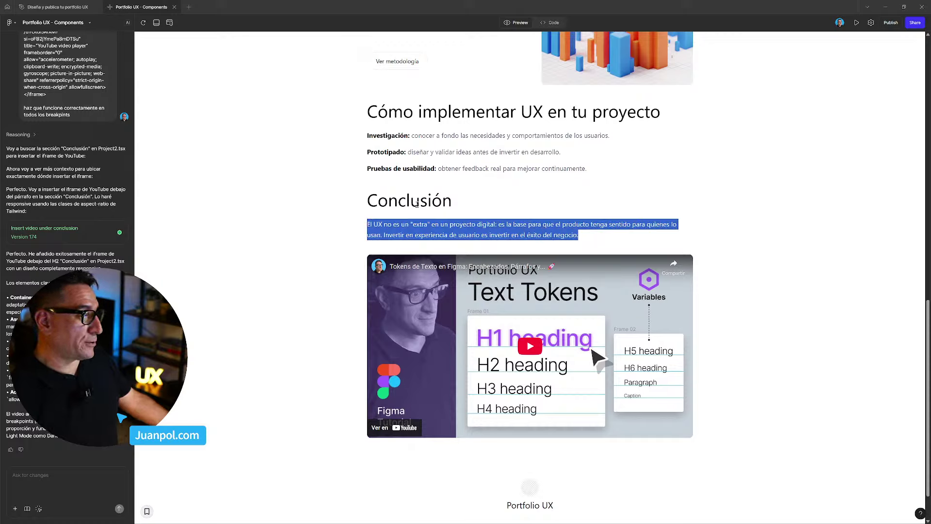
pyautogui.click(434, 223)
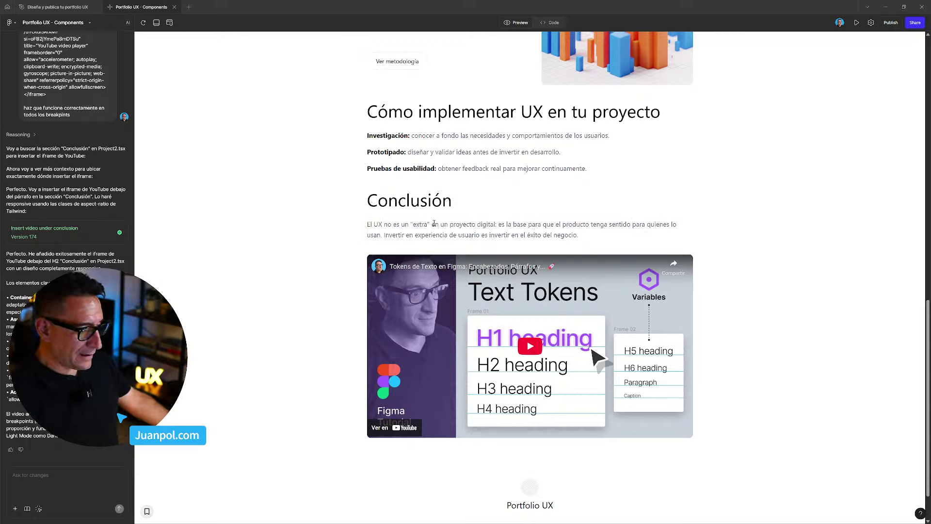
# Test playback of the YouTube video embedded under "Conclusión" by playing it briefly and pausing it
pyautogui.click(528, 352)
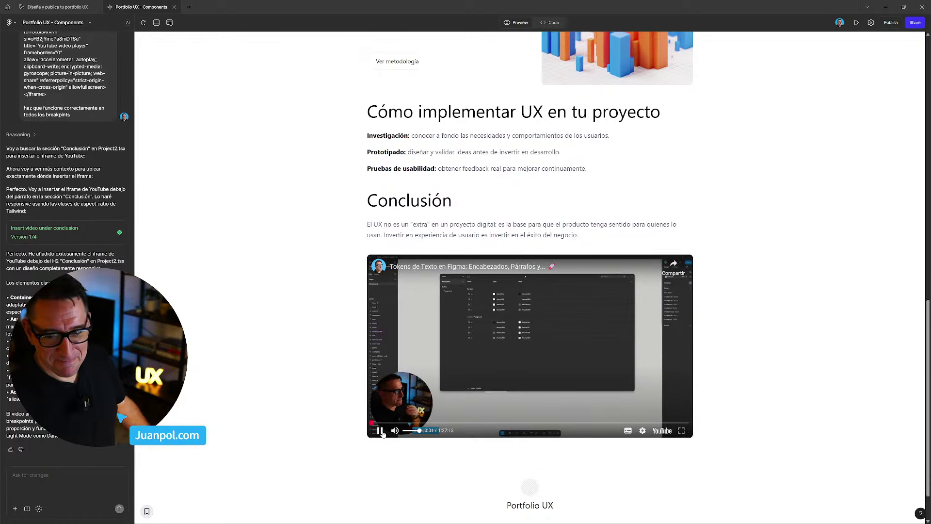
pyautogui.click(381, 431)
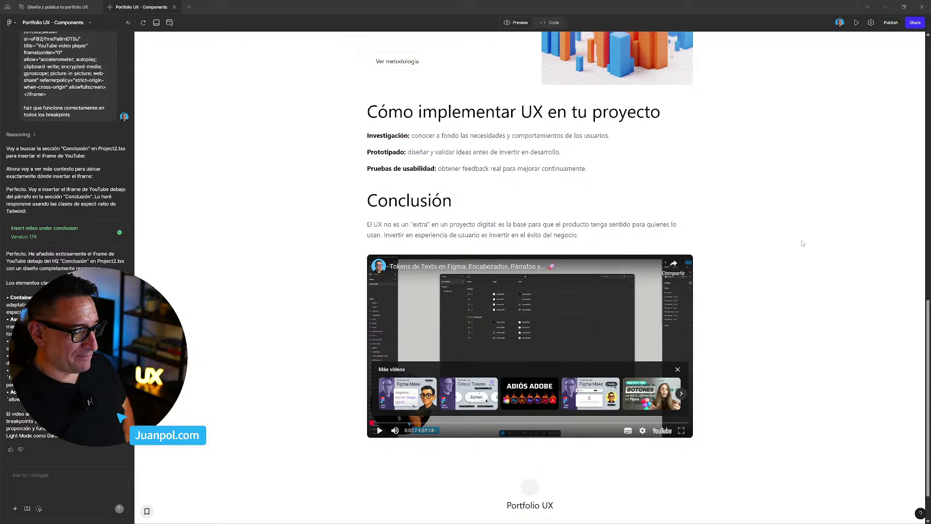
pyautogui.scroll(6, 782, 212)
pyautogui.scroll(-6, 781, 216)
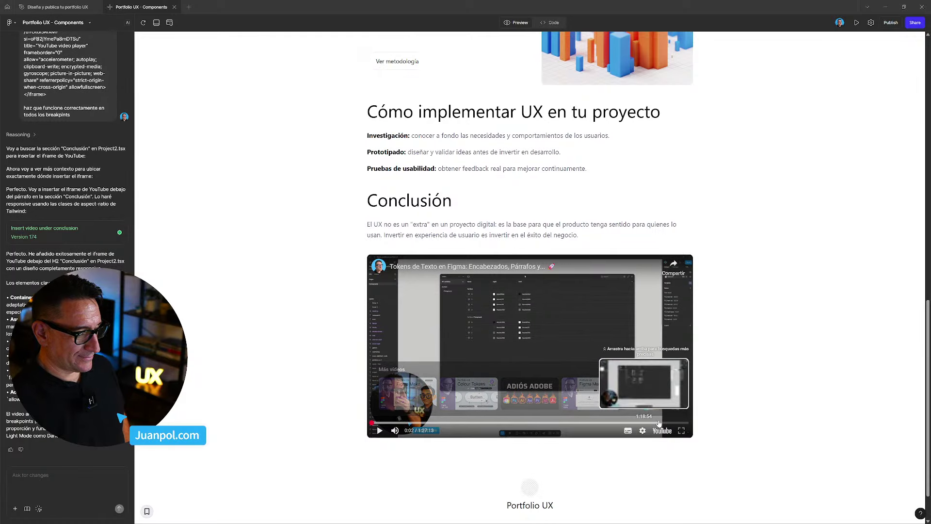
# Reload the preview and reopen the article to check the embedded video under "Conclusión"
pyautogui.click(142, 23)
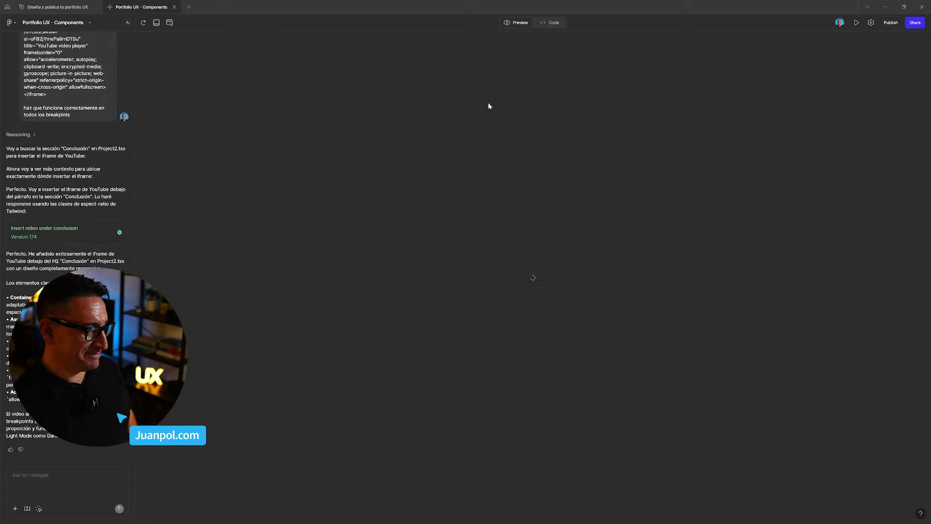
pyautogui.scroll(-7, 485, 198)
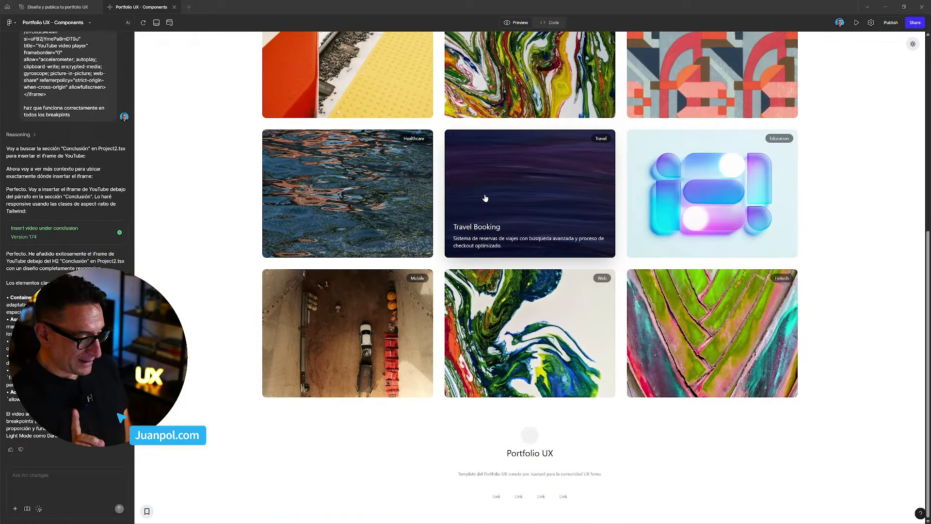
pyautogui.scroll(10, 485, 198)
pyautogui.click(277, 183)
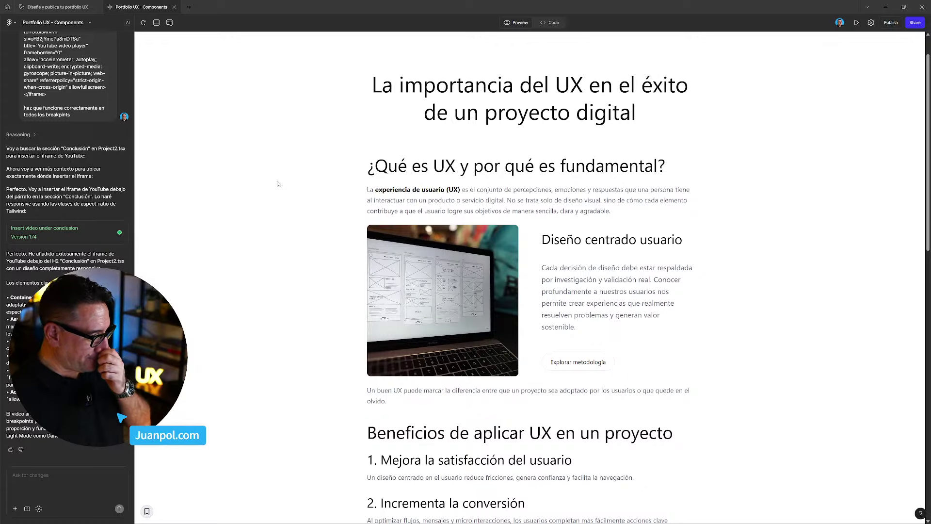
pyautogui.scroll(-4, 347, 177)
pyautogui.scroll(-10, 347, 177)
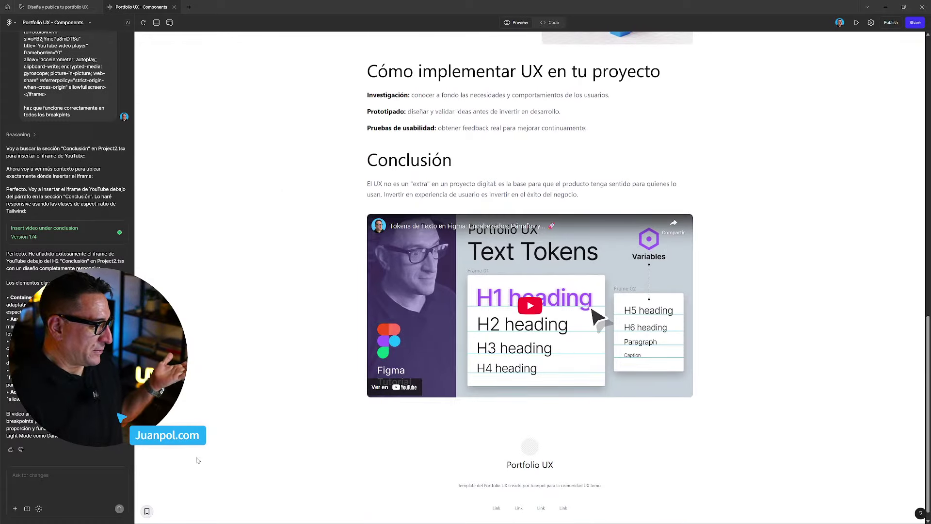
# Check the embedded video in the responsive preview at a custom width of 1499, and return to the full-width preview
pyautogui.click(170, 23)
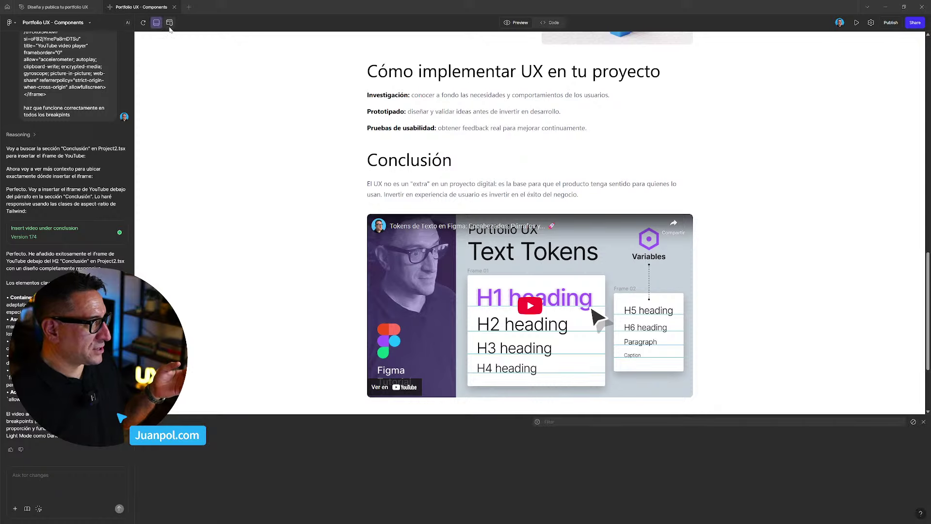
pyautogui.click(923, 422)
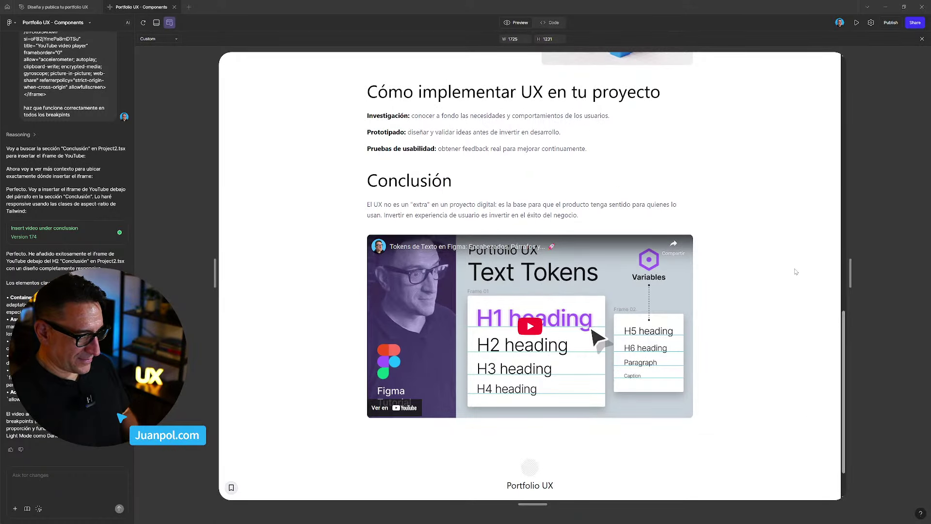
pyautogui.scroll(-1, 796, 272)
pyautogui.moveTo(850, 275); pyautogui.dragTo(811, 280)
pyautogui.scroll(-3, 700, 291)
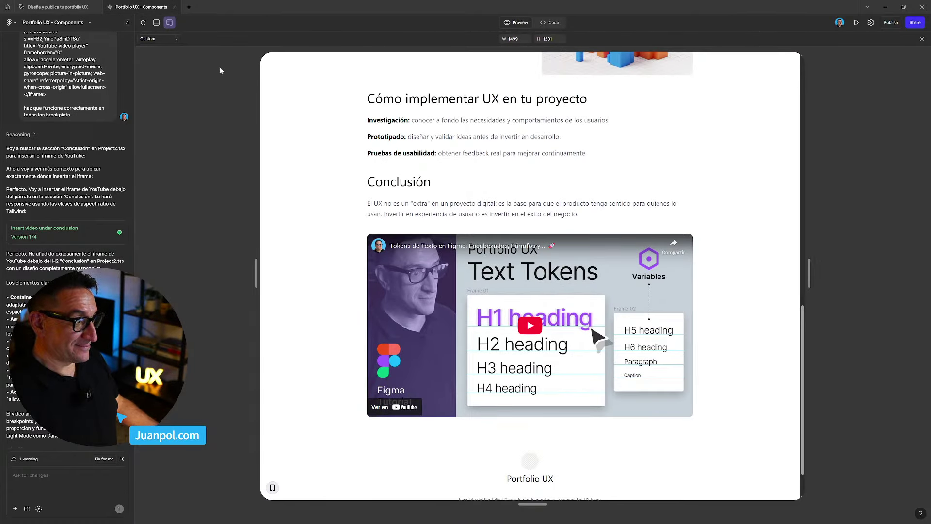
pyautogui.click(170, 25)
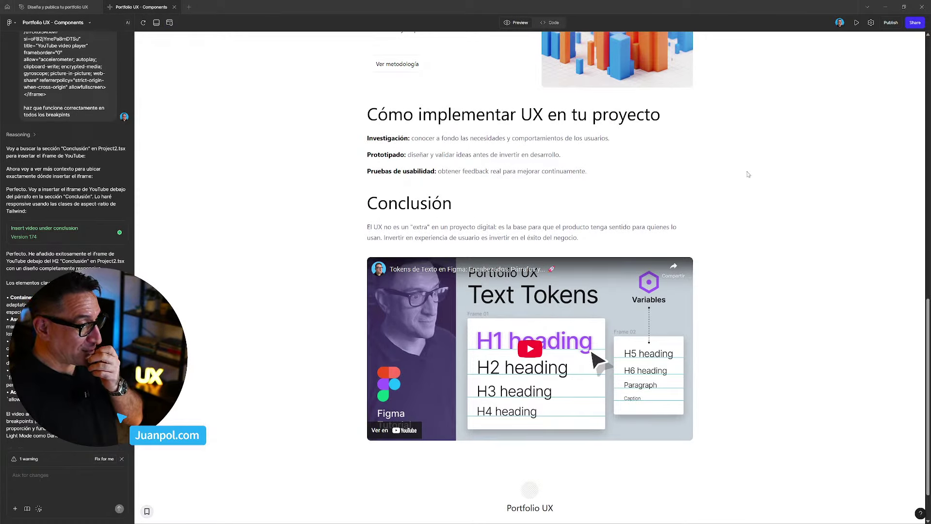
# Review the article from its title down to the embedded video and return to the portfolio home page
pyautogui.scroll(7, 756, 173)
pyautogui.scroll(6, 756, 174)
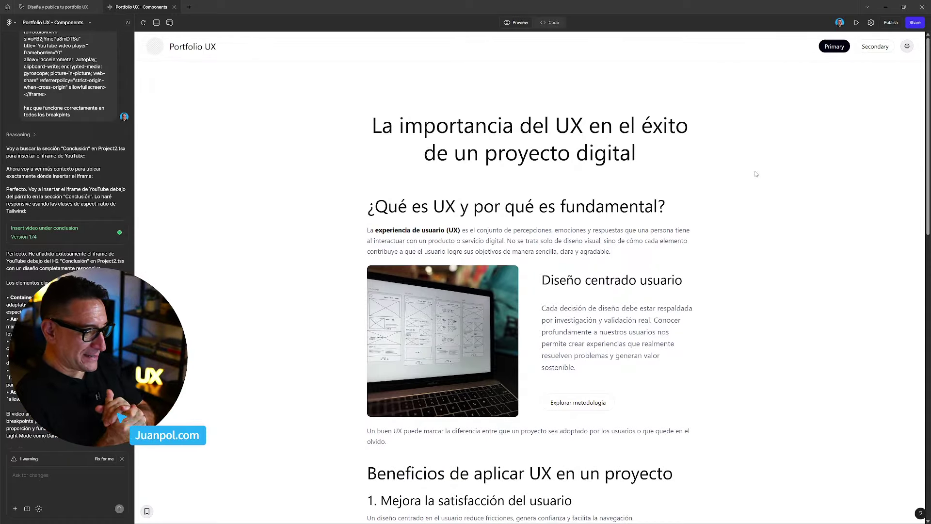
pyautogui.scroll(-10, 742, 185)
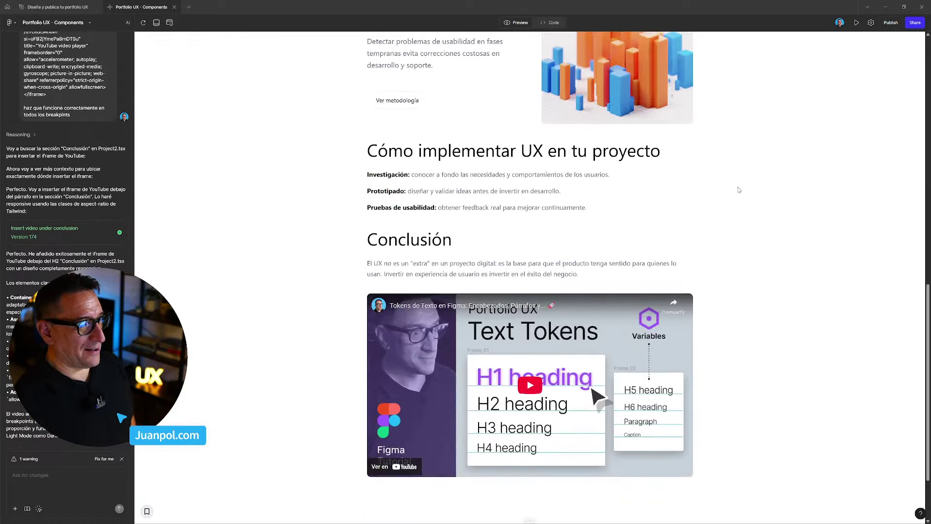
pyautogui.scroll(4, 738, 189)
pyautogui.scroll(-5, 743, 194)
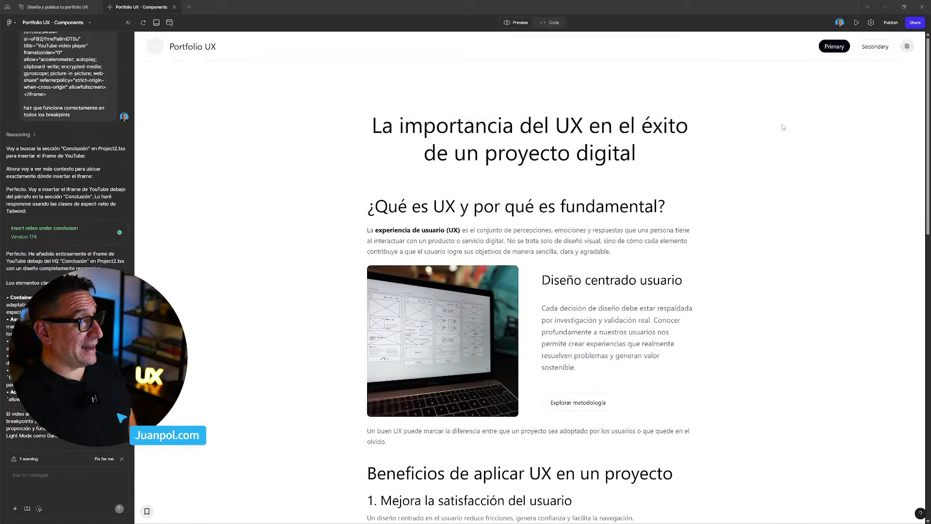
pyautogui.click(154, 51)
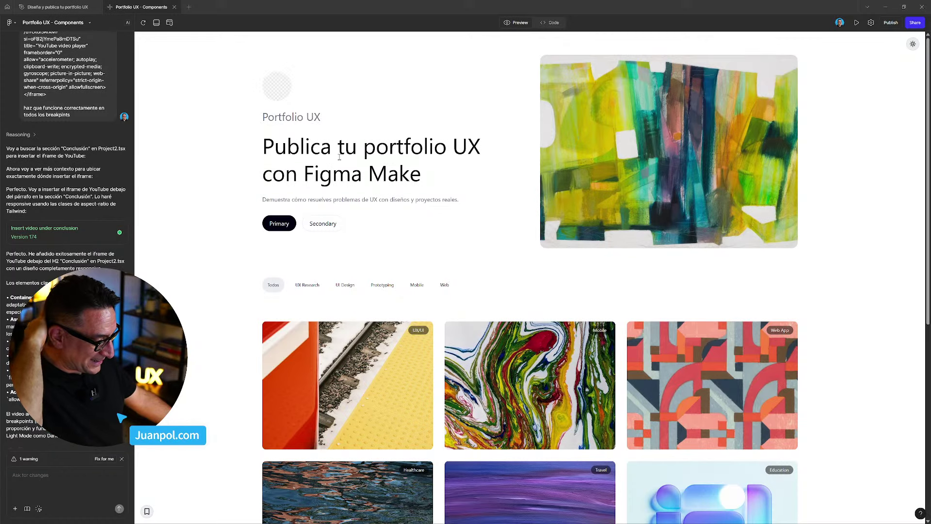
# Review the home page's project grid and the article linked from the hero, ending back on the home page
pyautogui.scroll(-3, 655, 280)
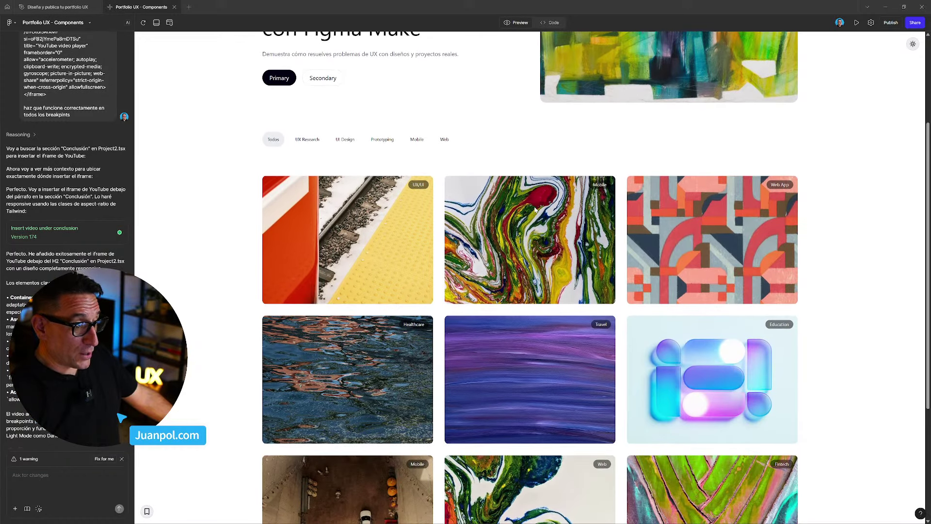
pyautogui.scroll(-4, 654, 280)
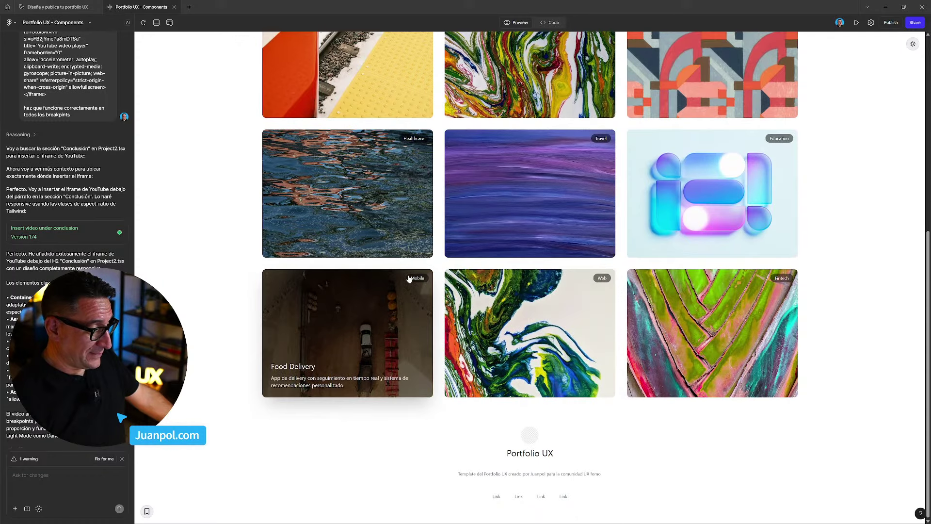
pyautogui.scroll(7, 409, 279)
pyautogui.click(290, 228)
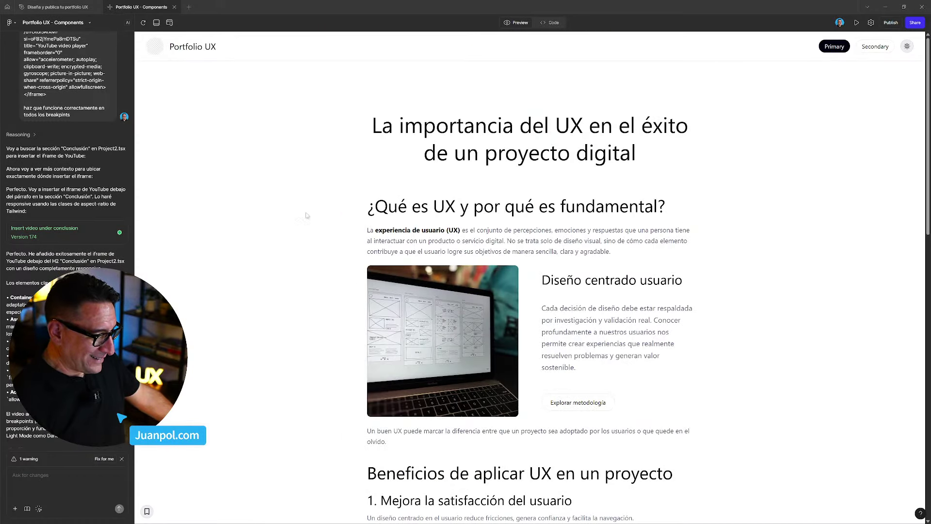
pyautogui.scroll(-1, 380, 241)
pyautogui.scroll(-12, 379, 241)
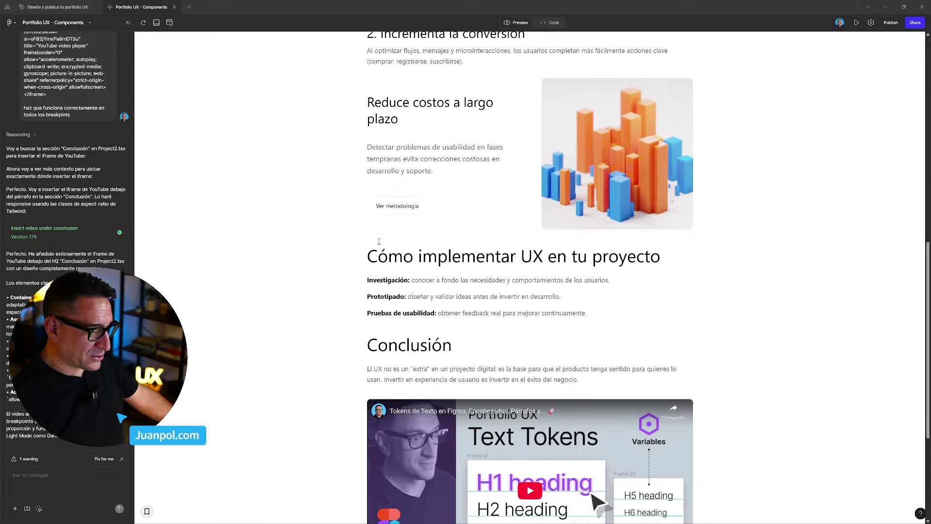
pyautogui.scroll(15, 426, 237)
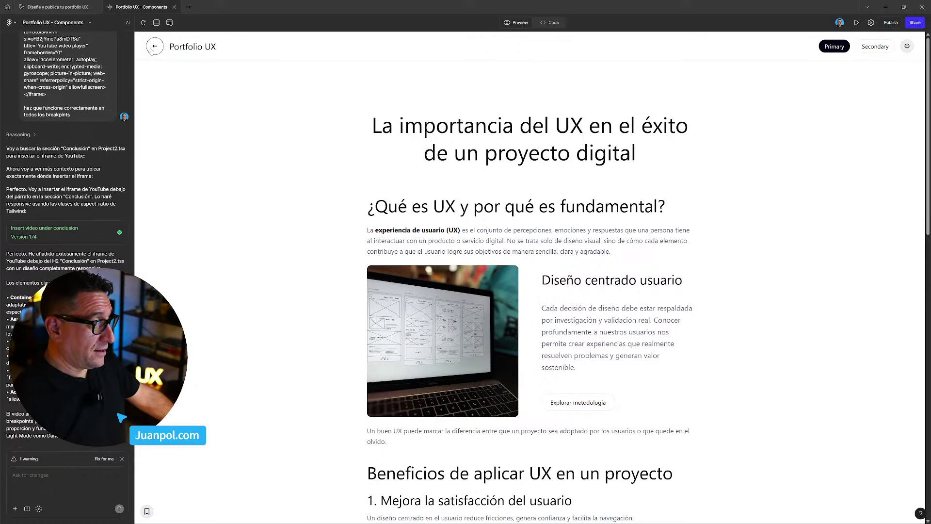
pyautogui.click(149, 52)
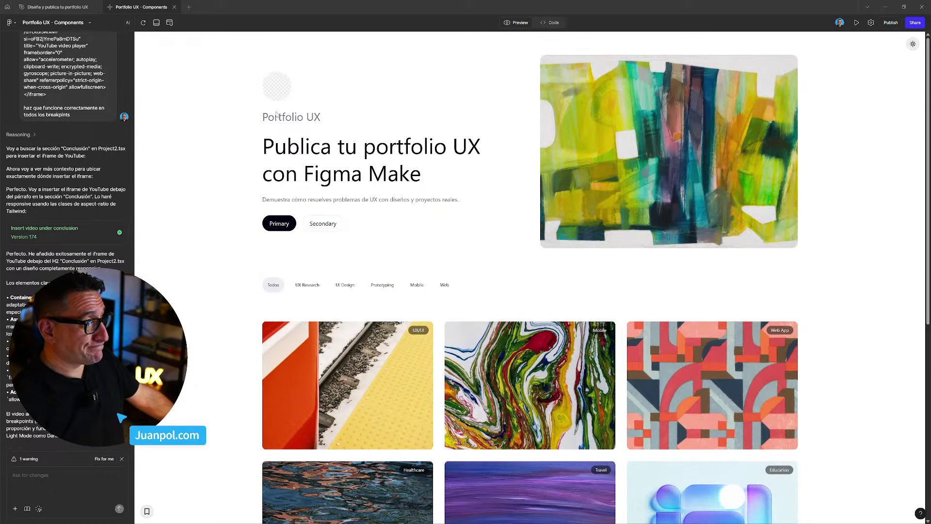
# View the component documentation page and return to the home page's project grid
pyautogui.click(147, 512)
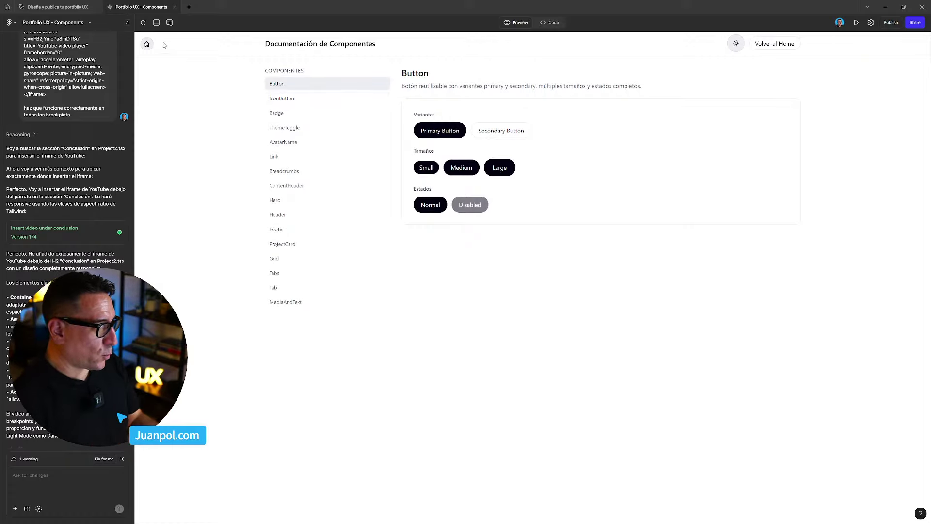
pyautogui.click(147, 44)
pyautogui.scroll(-3, 494, 330)
pyautogui.scroll(1, 494, 330)
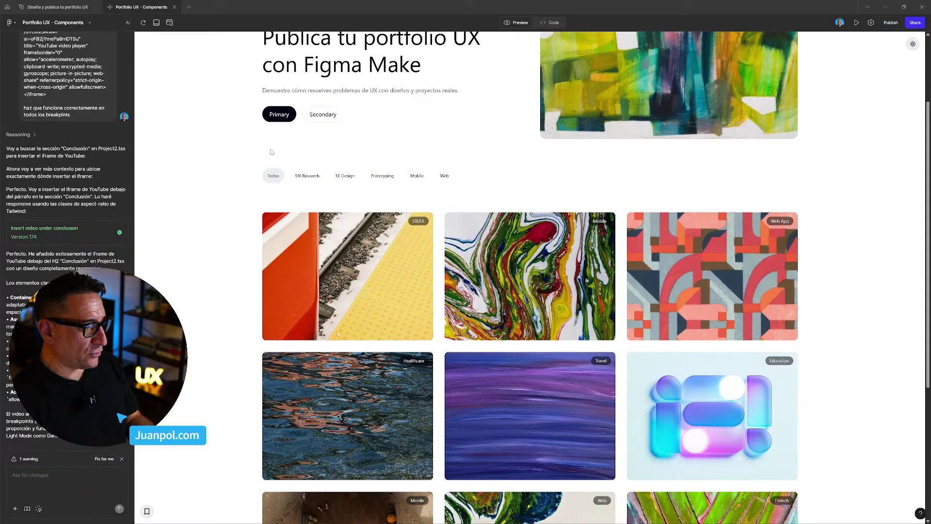
# Open the Mobile project in the grid's first row and review its article, highlighting the "Beneficios de aplicar UX en un proyecto" heading and the implementation points
pyautogui.click(494, 330)
pyautogui.scroll(-6, 494, 330)
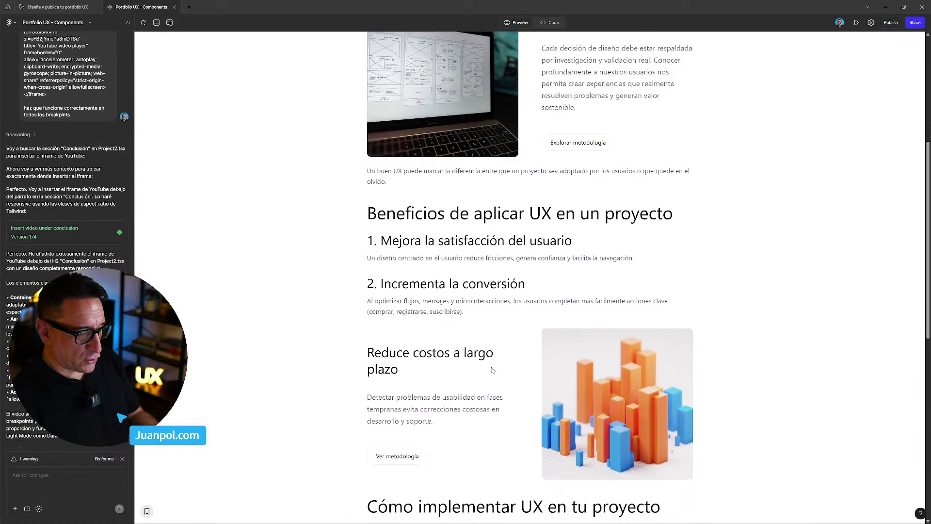
pyautogui.scroll(3, 492, 369)
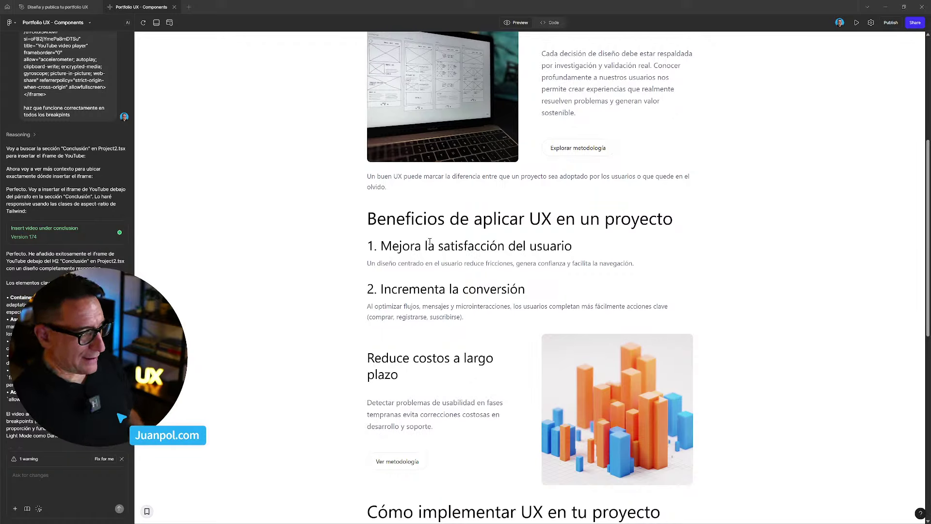
pyautogui.moveTo(675, 222); pyautogui.dragTo(394, 221)
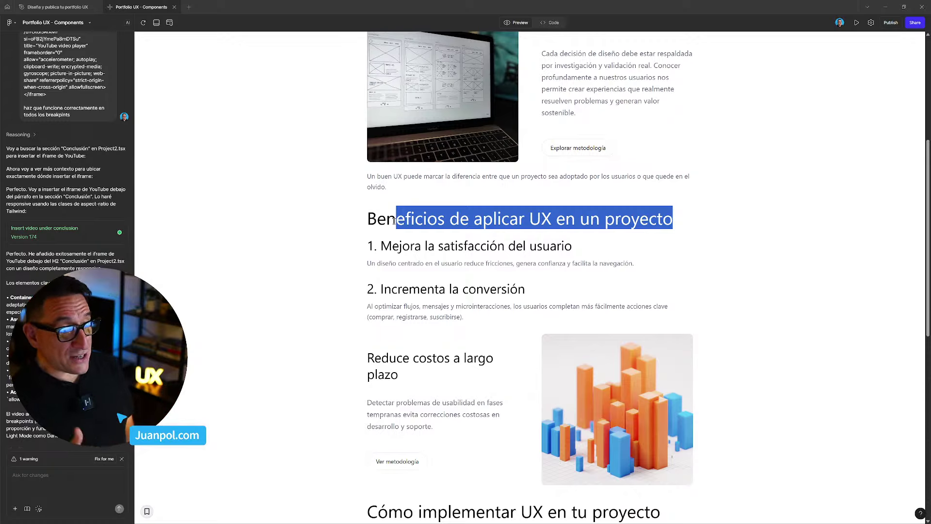
pyautogui.moveTo(368, 219); pyautogui.dragTo(638, 225)
pyautogui.scroll(-6, 640, 283)
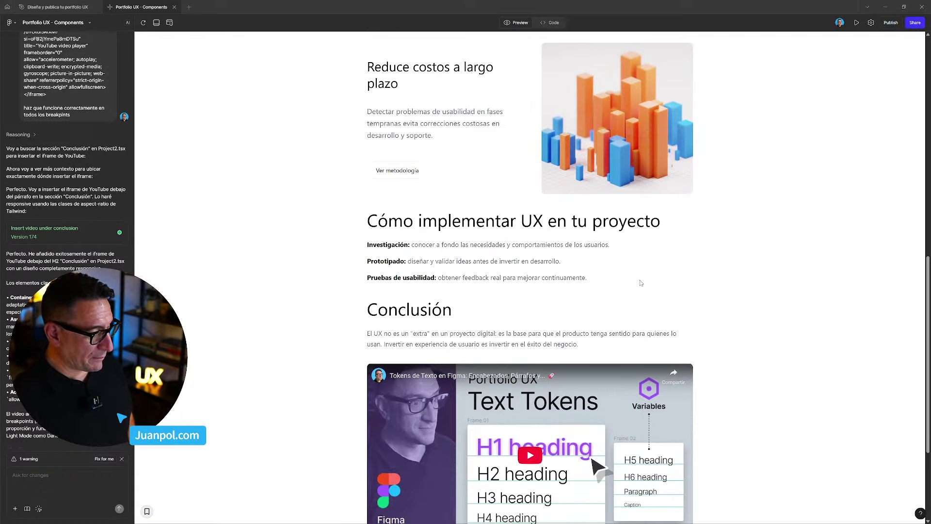
pyautogui.moveTo(367, 245); pyautogui.dragTo(501, 289)
pyautogui.click(355, 246)
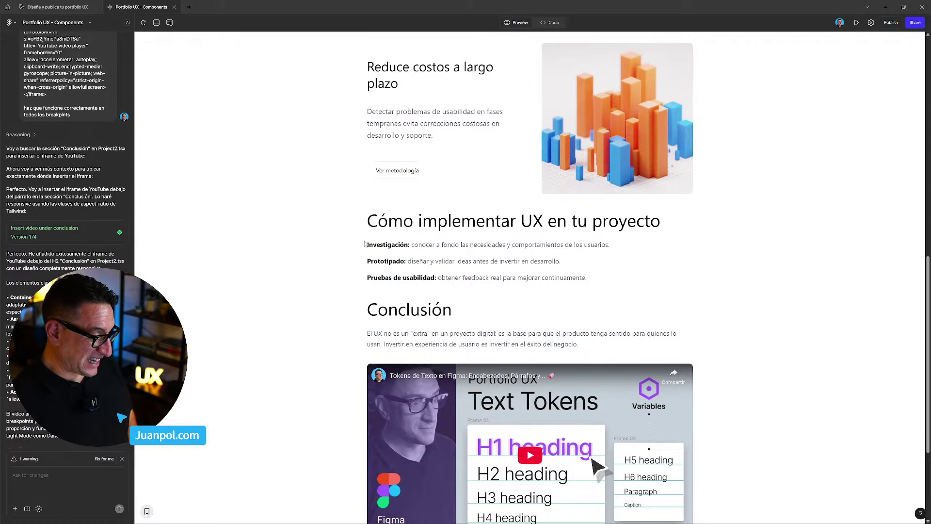
pyautogui.scroll(-3, 560, 271)
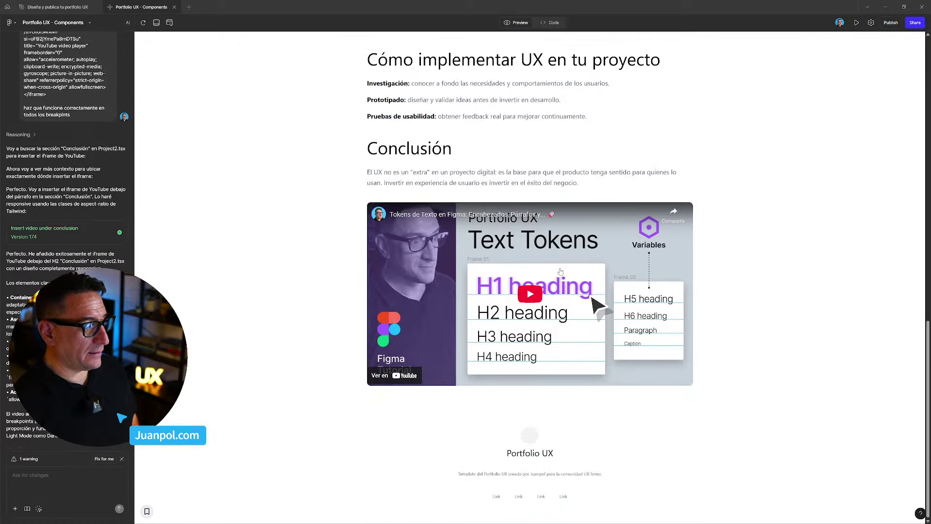